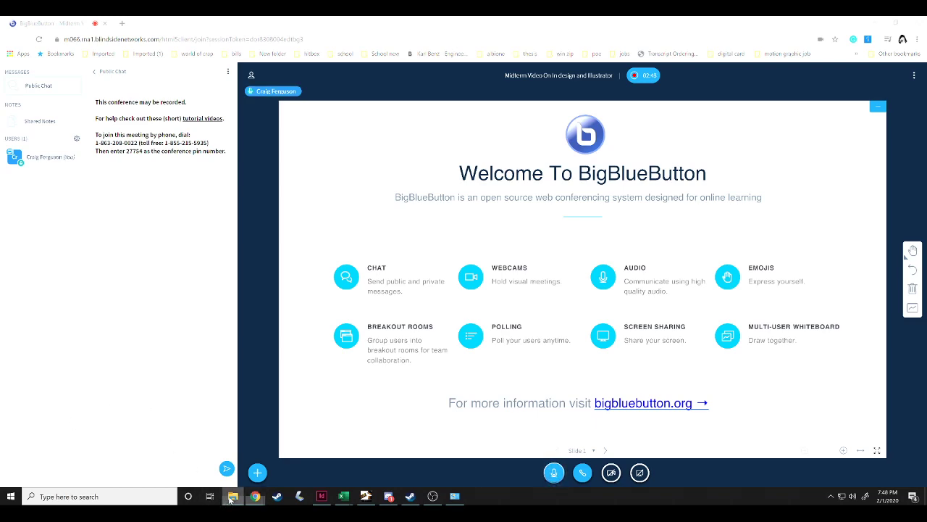
Open the Gestalt principles PDF from the week 3 folder in Adobe Acrobat.
left_click(232, 496)
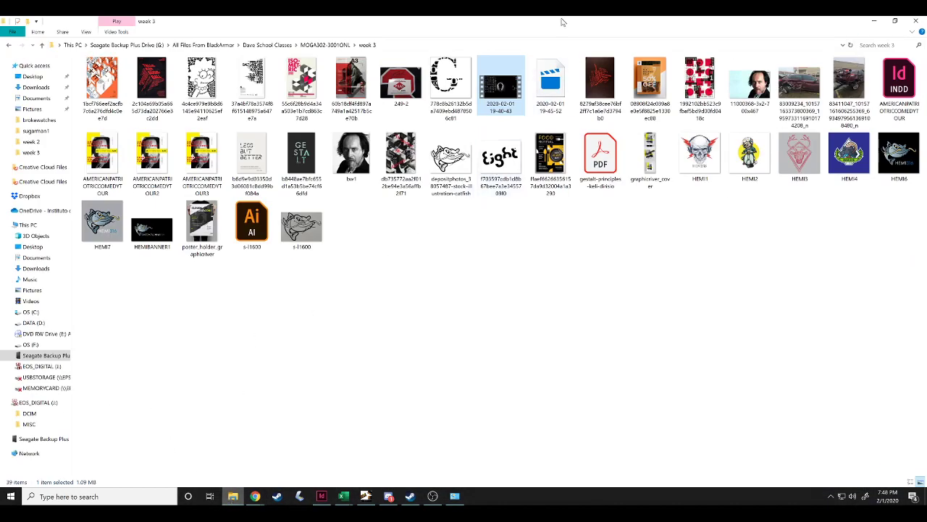
left_click_drag(563, 22, 0, 87)
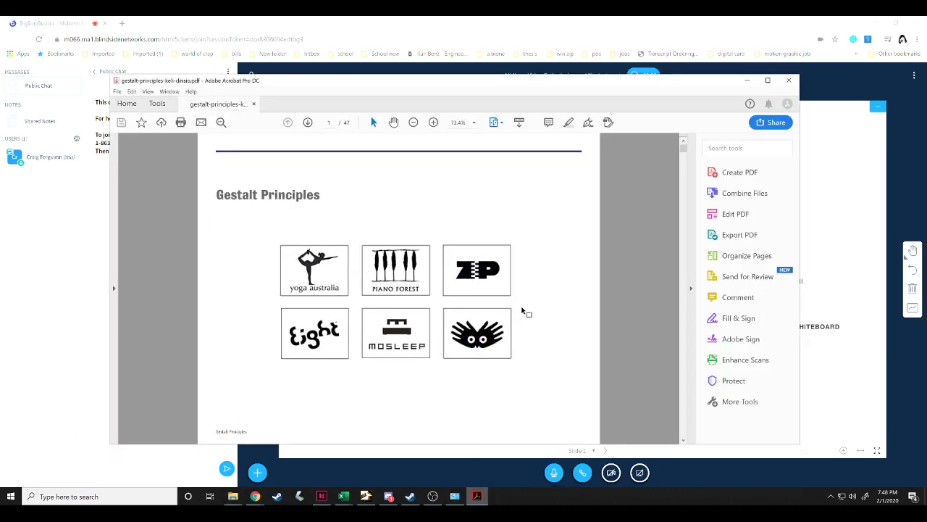
Read the PDF's pages from the title through Proximity, select the word "stenciled" on the Closure page, and return to that page.
scroll(483, 237, "down", 1)
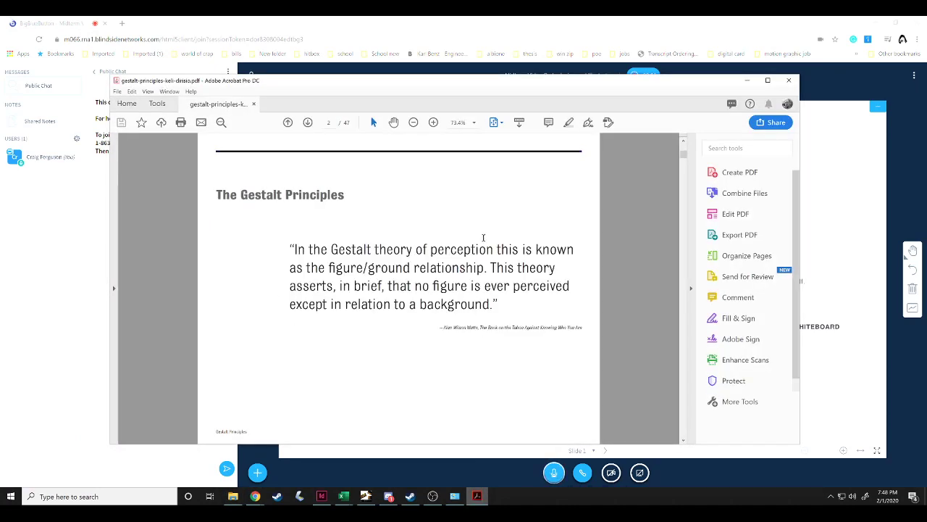
scroll(483, 238, "down", 2)
scroll(483, 238, "down", 2)
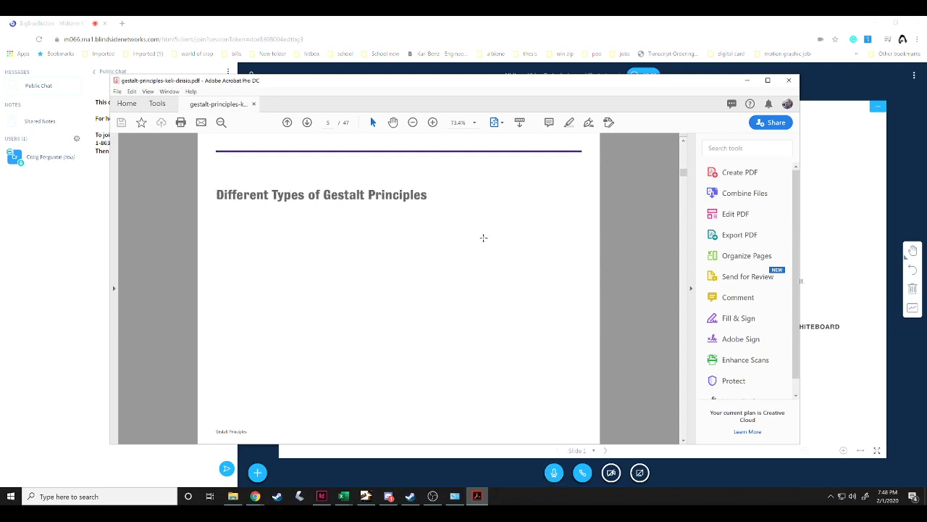
scroll(483, 238, "down", 4)
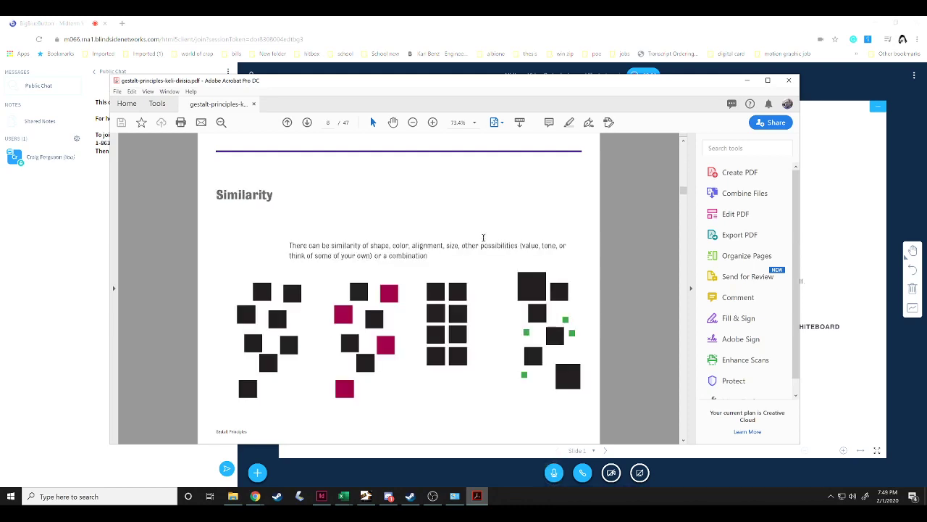
scroll(483, 237, "down", 4)
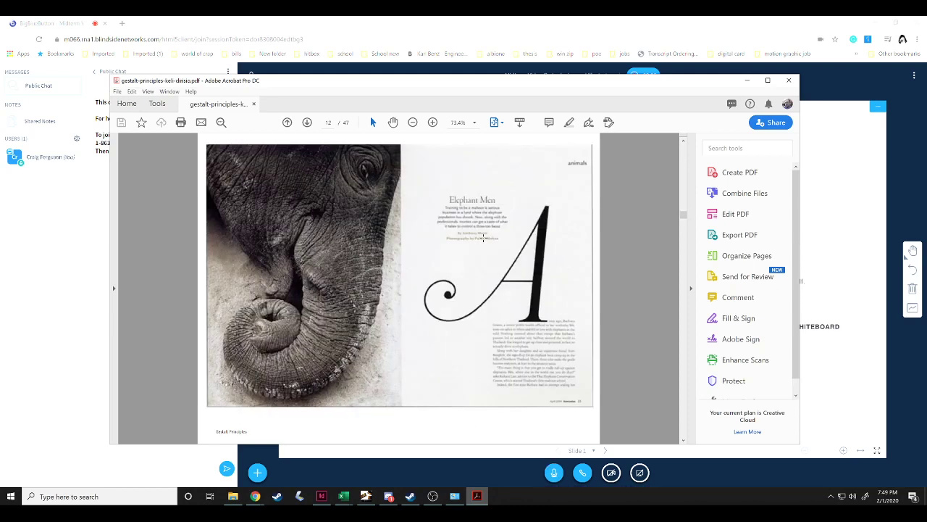
scroll(483, 238, "down", 2)
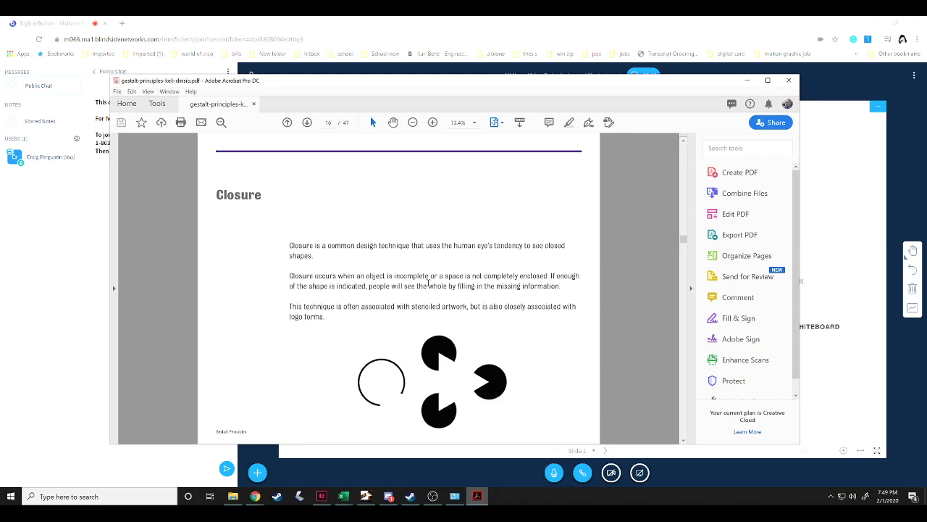
double_click(424, 306)
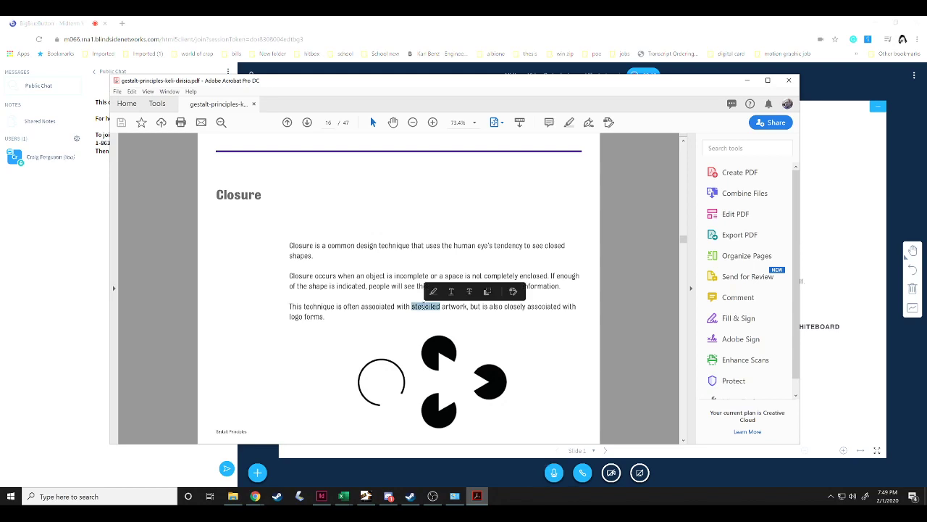
scroll(413, 299, "down", 2)
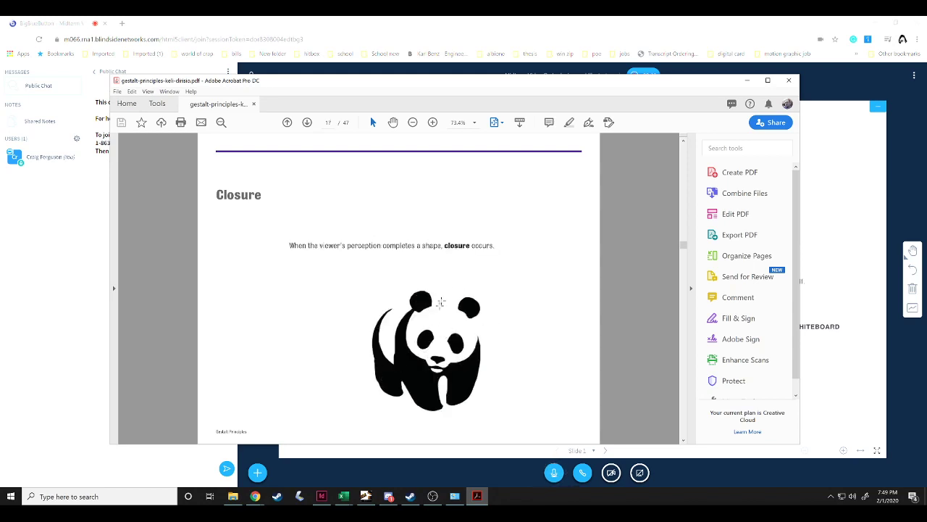
scroll(464, 284, "down", 2)
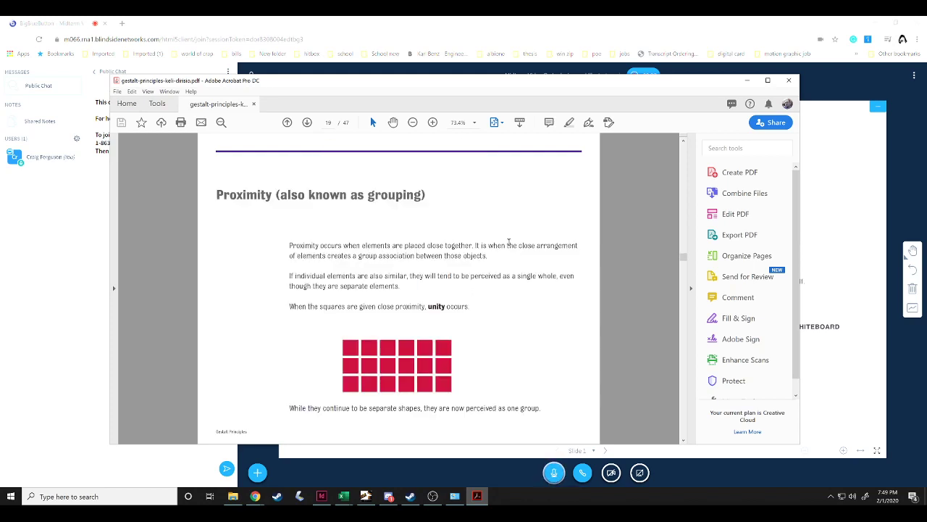
key("Left")
key("Left")
key("Left")
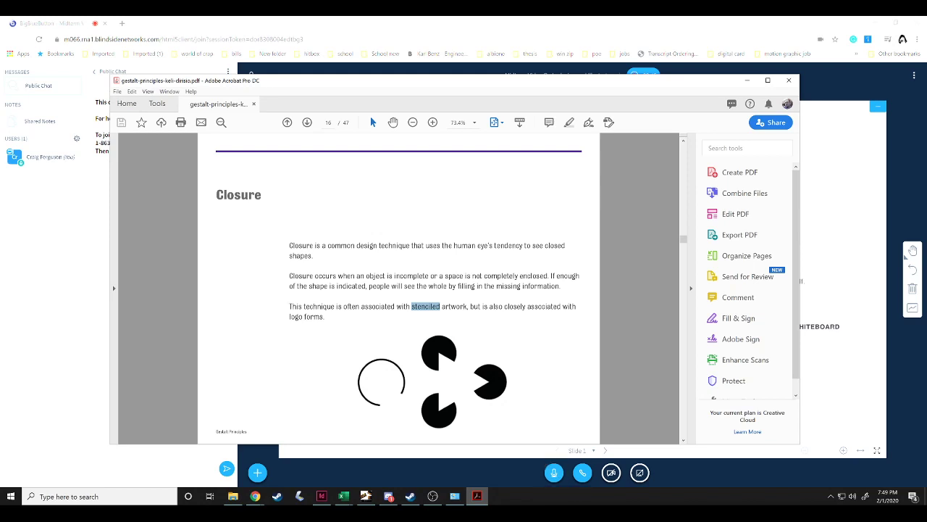
key("alt+Tab")
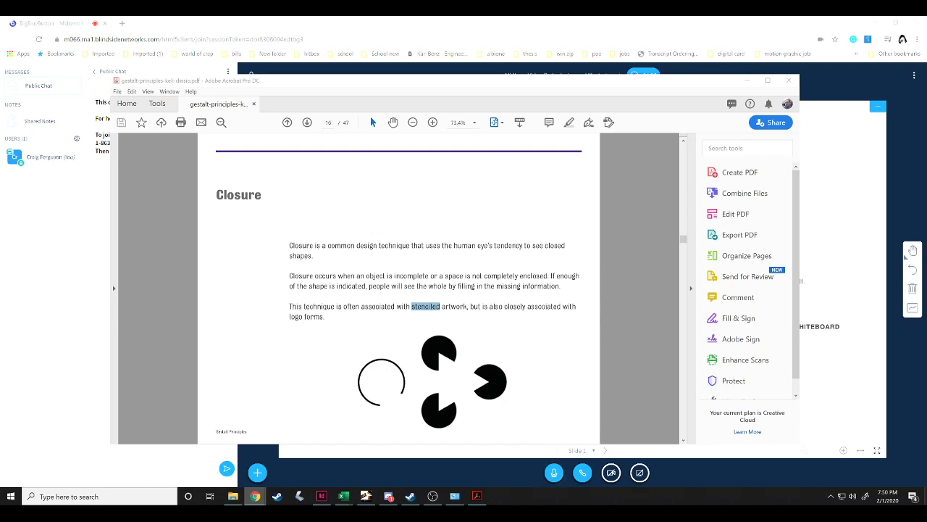
Review the PDF again from the title page to the Closure panda example and select "viewer's perception completes a shape".
scroll(398, 320, "up", 4)
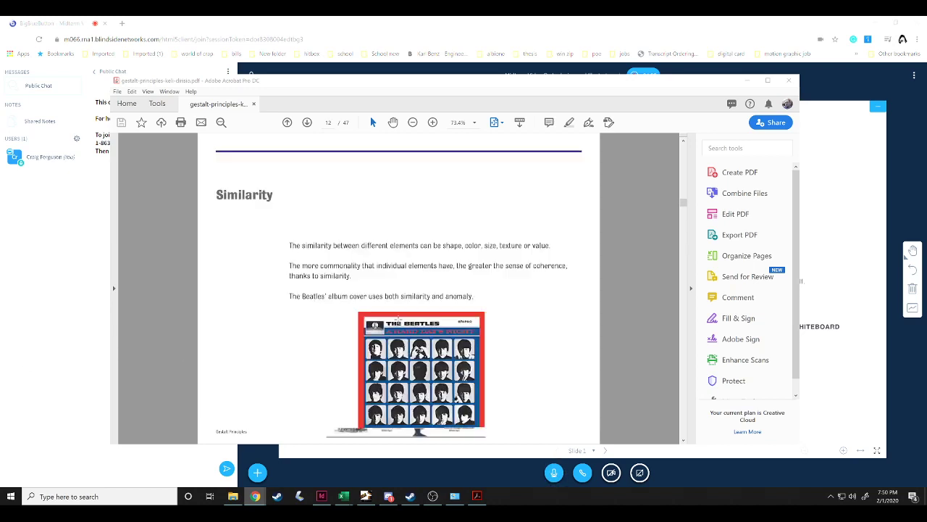
scroll(399, 319, "up", 11)
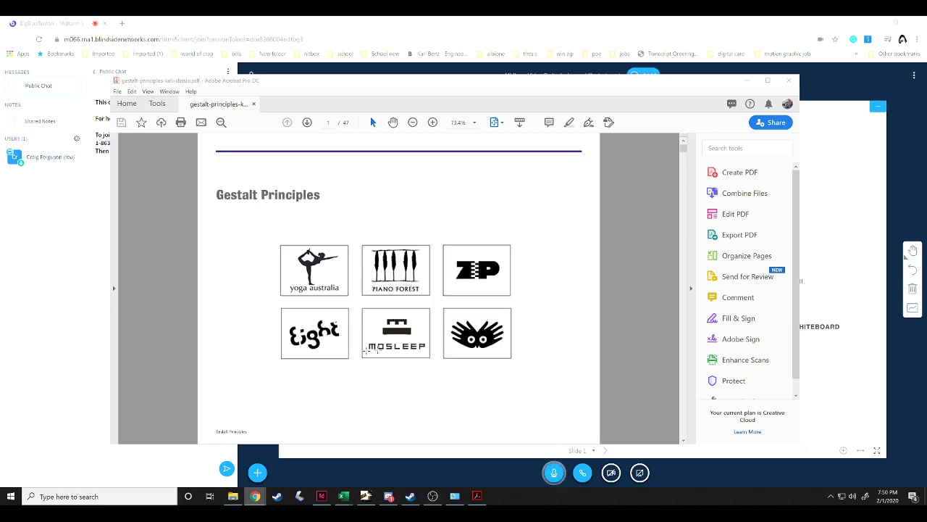
scroll(411, 297, "down", 2)
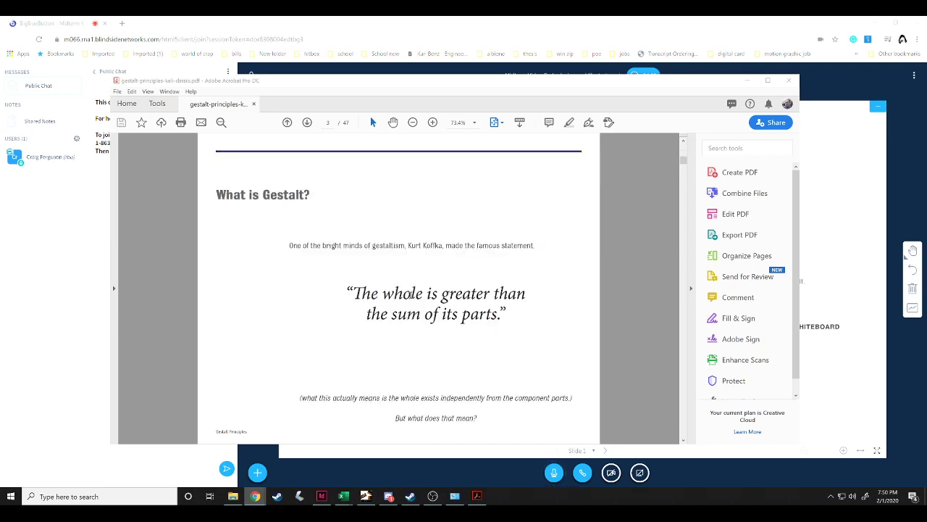
scroll(411, 297, "down", 4)
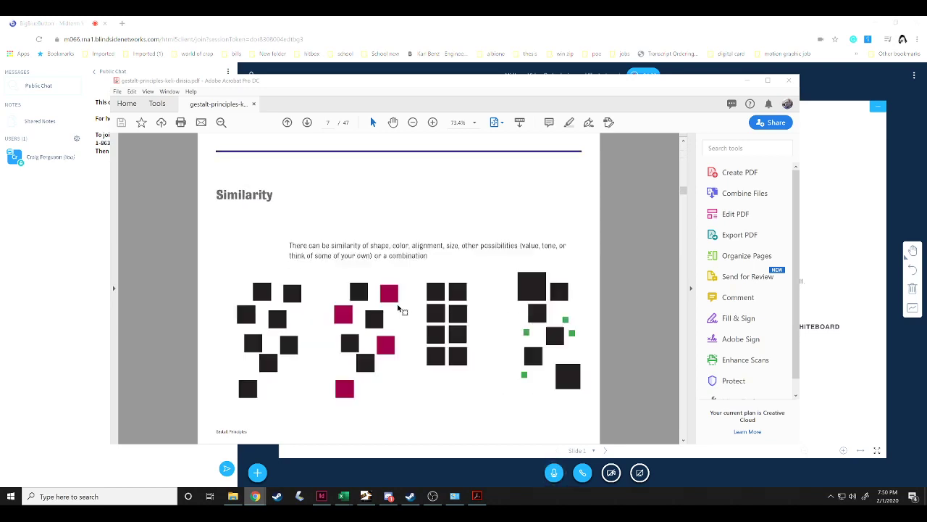
scroll(400, 310, "down", 2)
scroll(400, 310, "down", 3)
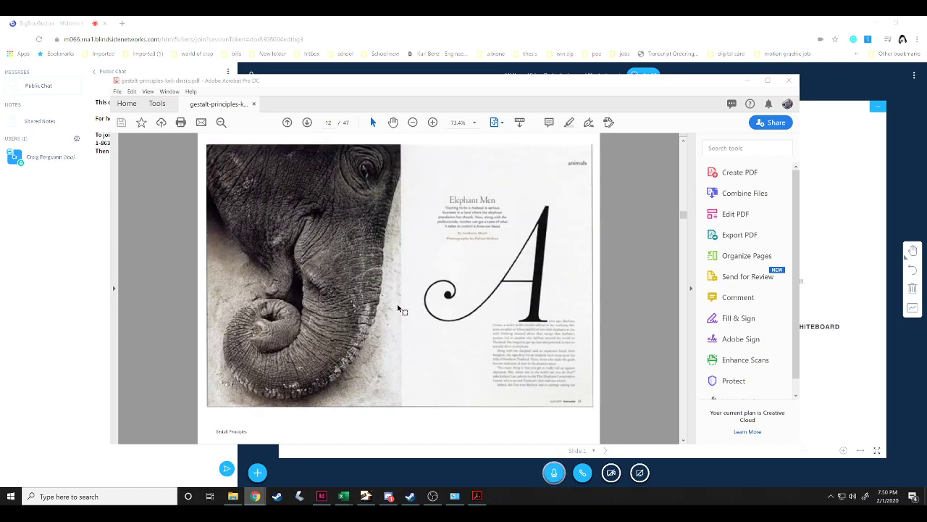
scroll(408, 306, "down", 1)
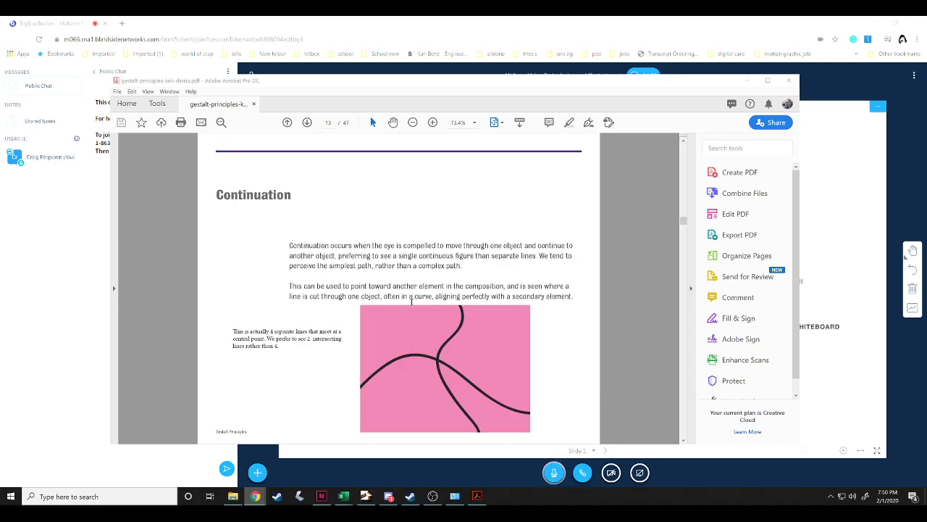
scroll(411, 302, "down", 4)
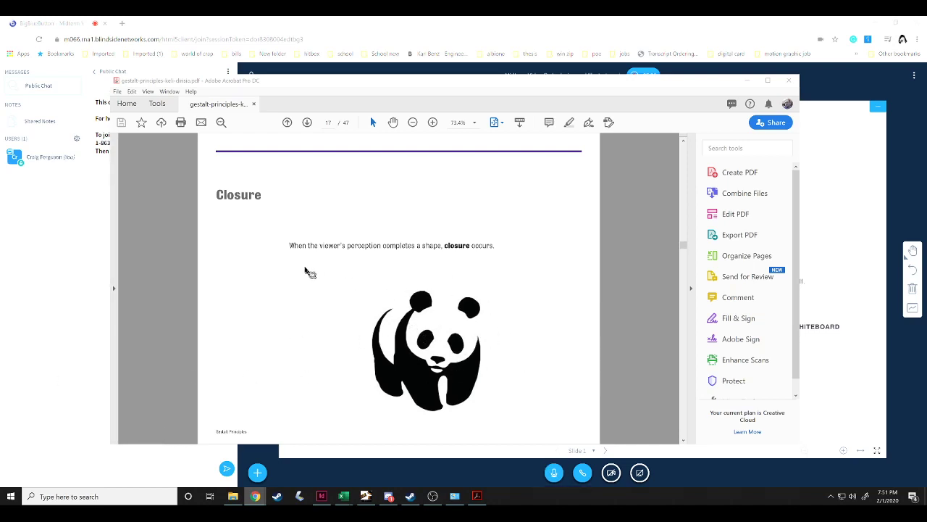
left_click_drag(321, 246, 441, 246)
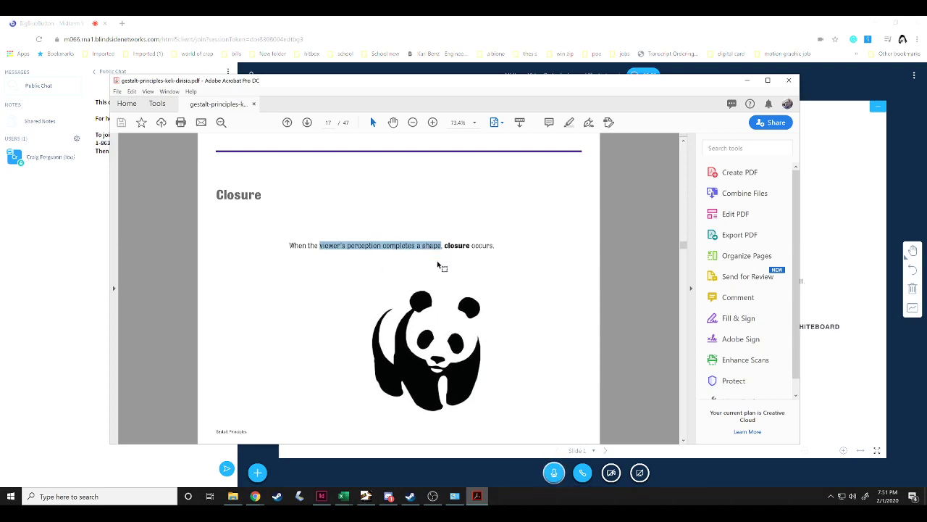
Skim the PDF's remaining examples up to the closing list of Gestalt principles, and return to the Closure panda page.
scroll(439, 264, "down", 13)
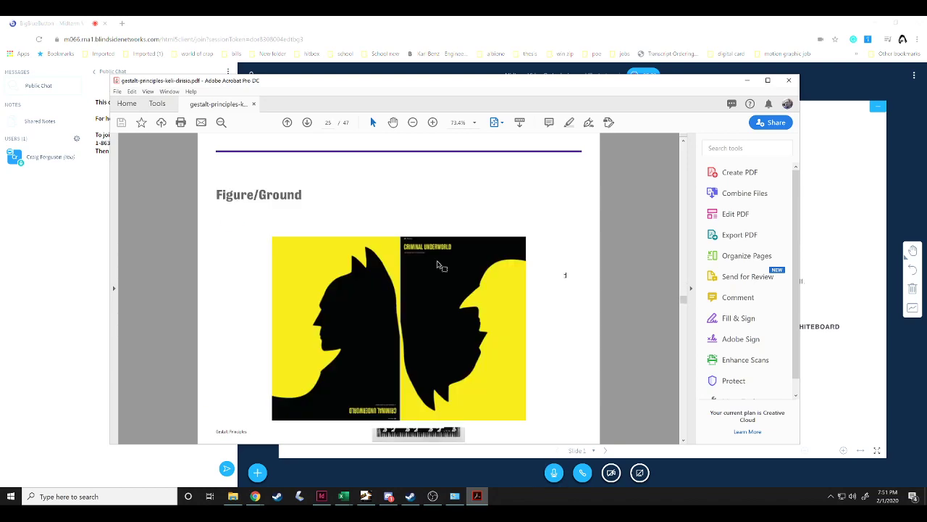
scroll(438, 265, "down", 11)
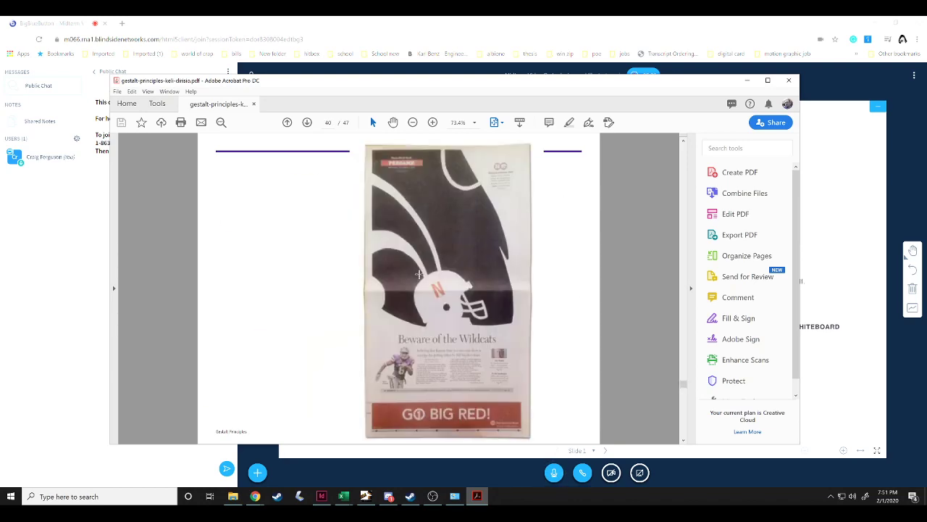
scroll(419, 274, "down", 3)
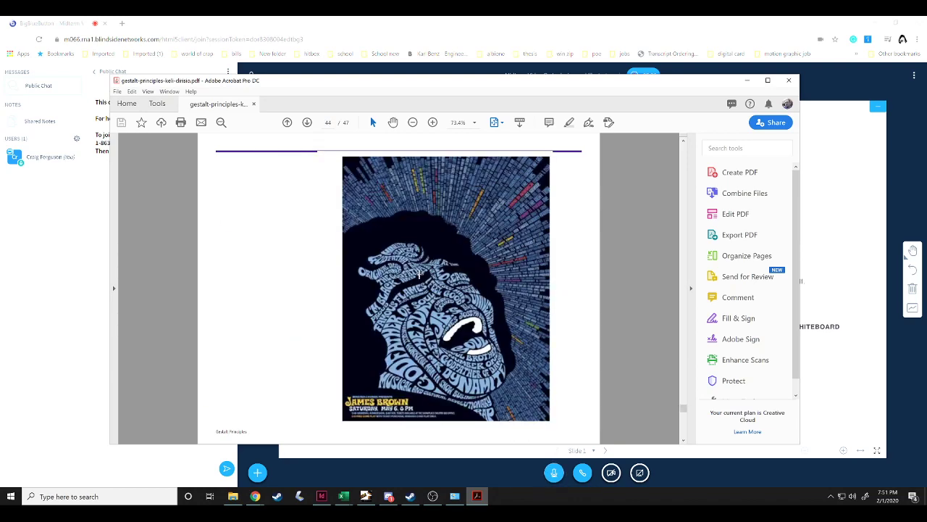
scroll(419, 274, "down", 2)
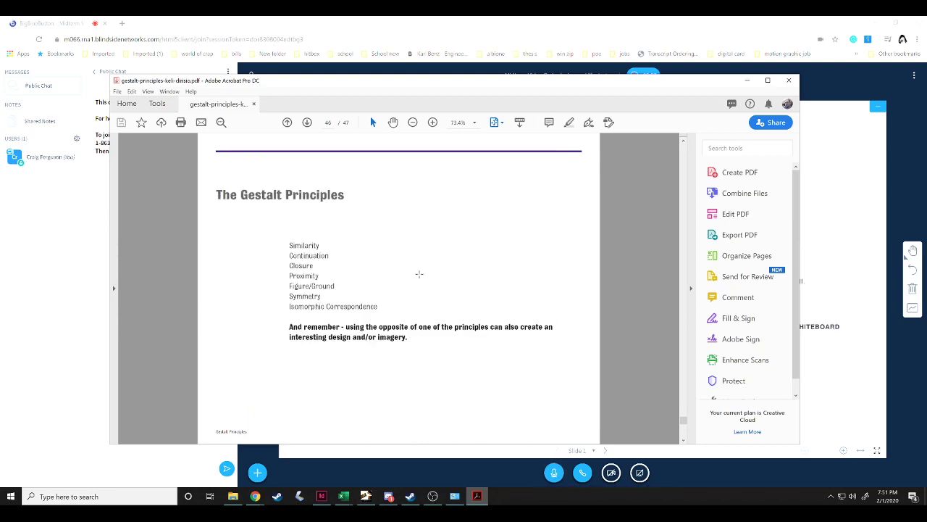
scroll(419, 274, "up", 6)
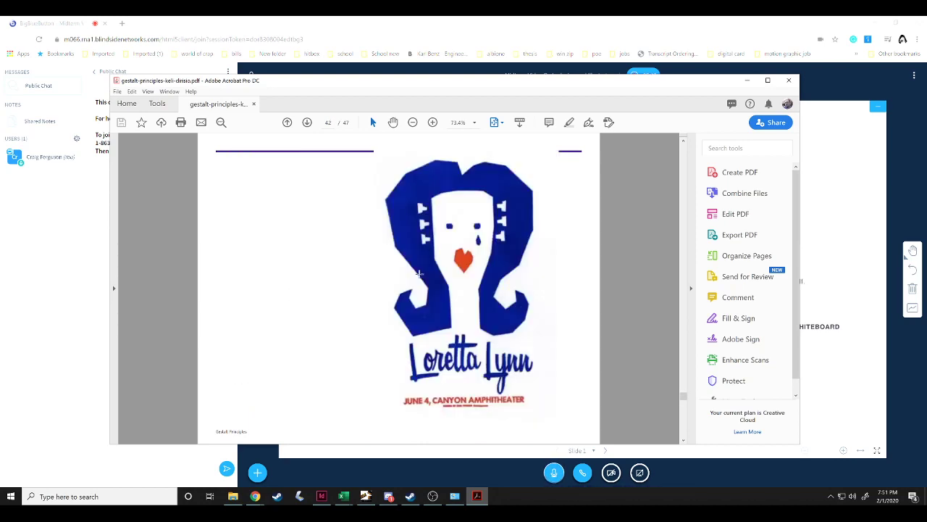
scroll(419, 274, "up", 5)
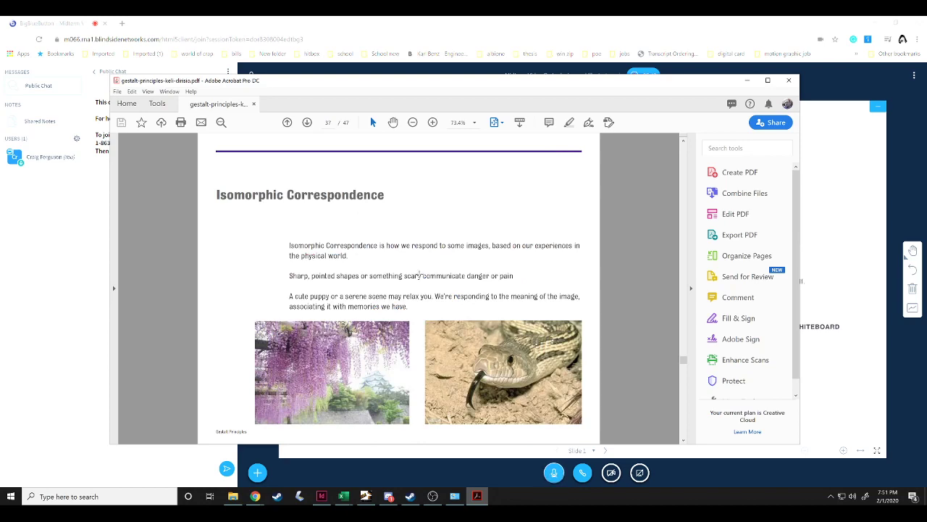
scroll(419, 274, "up", 5)
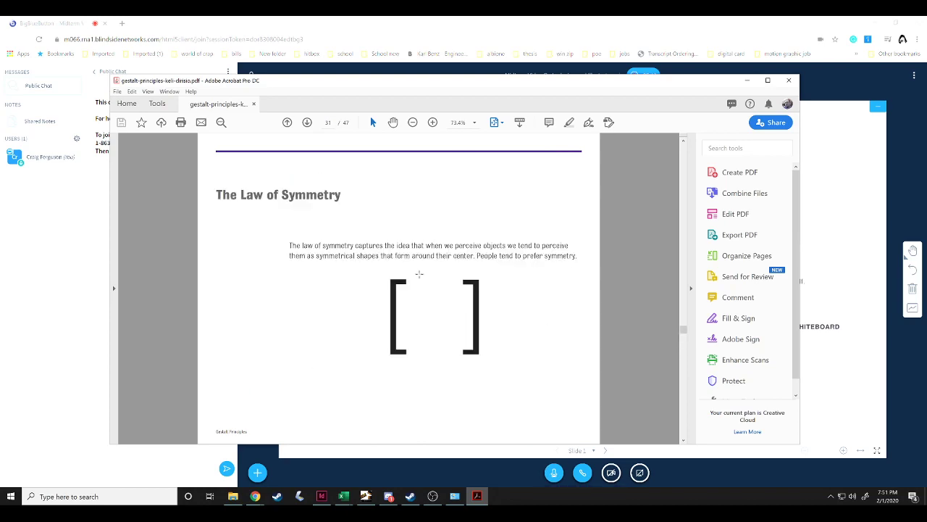
scroll(418, 273, "up", 3)
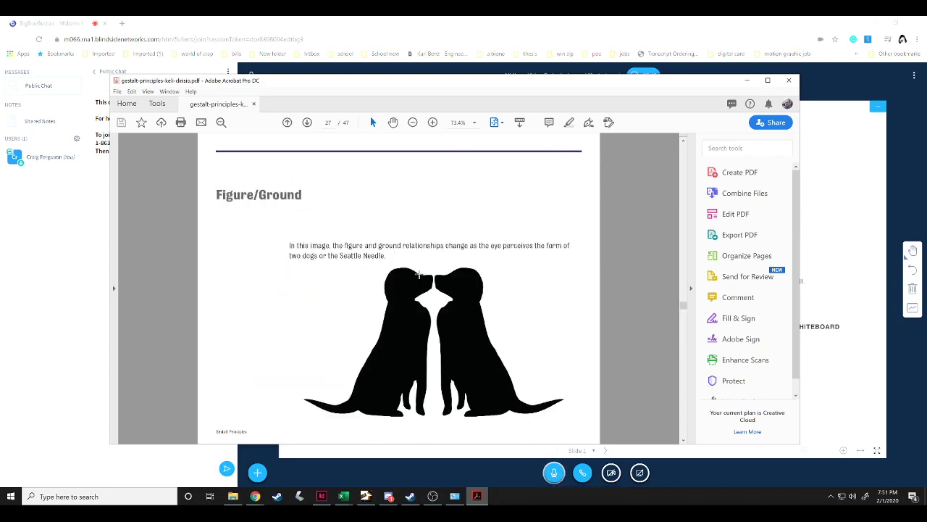
scroll(419, 274, "up", 3)
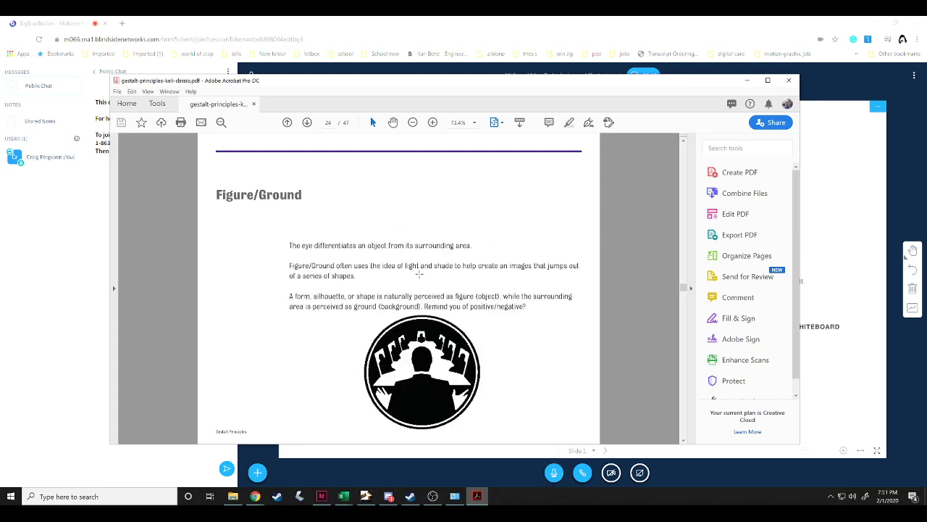
scroll(419, 274, "up", 2)
scroll(418, 274, "up", 3)
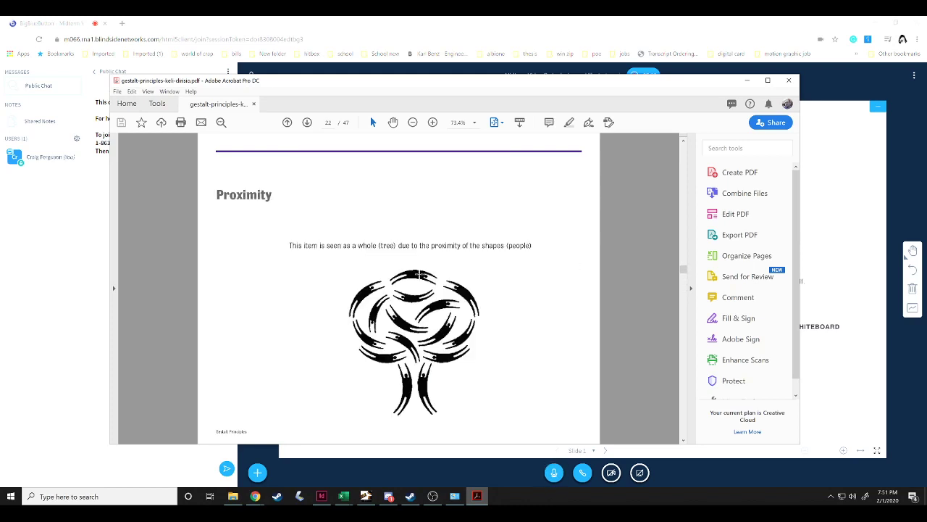
scroll(418, 274, "up", 2)
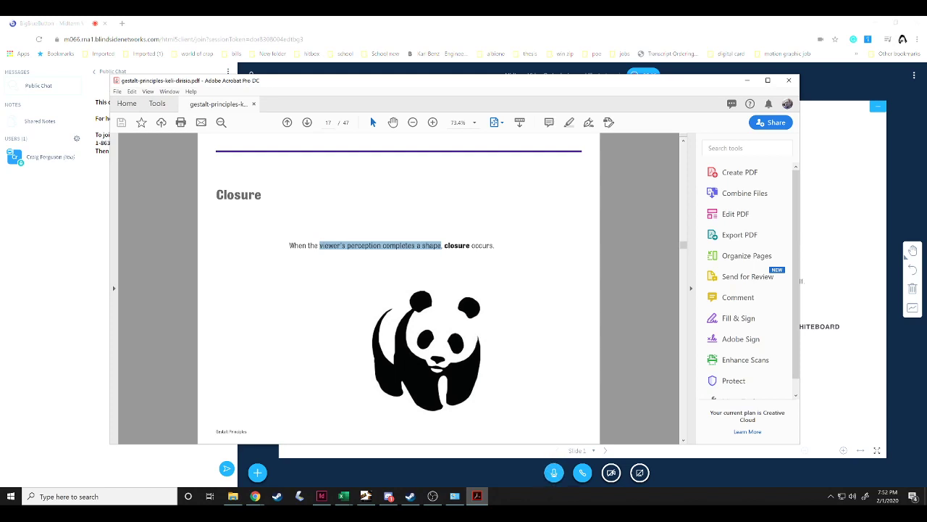
Minimize the Gestalt PDF, find and launch Adobe Illustrator 2019, and maximize its window.
left_click(255, 496)
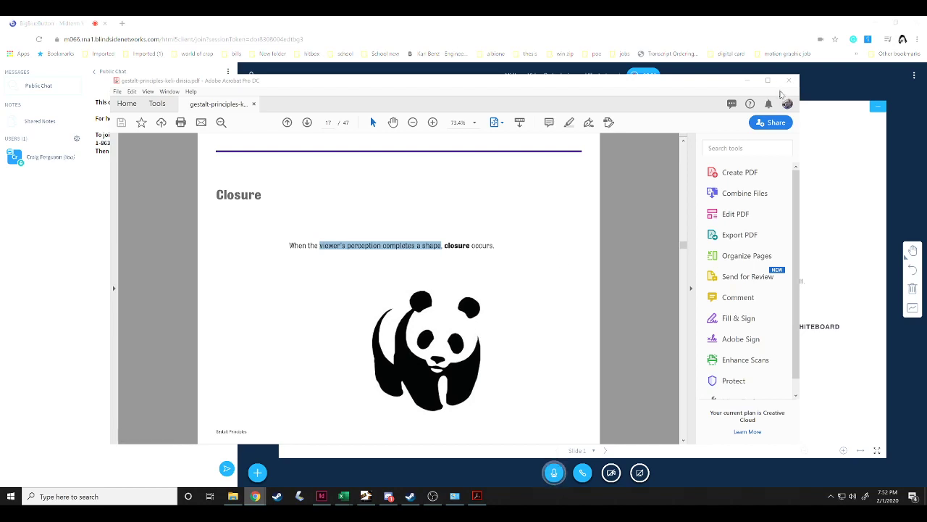
left_click(750, 80)
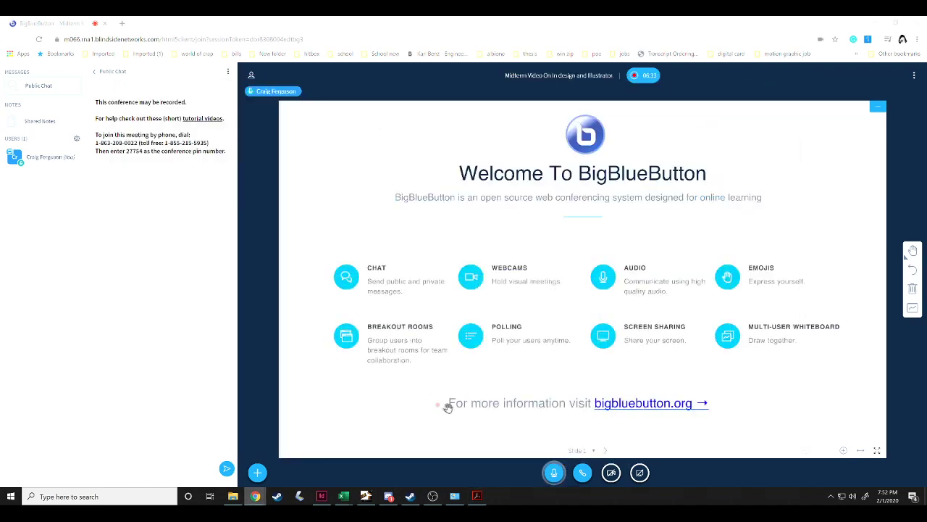
left_click(94, 497)
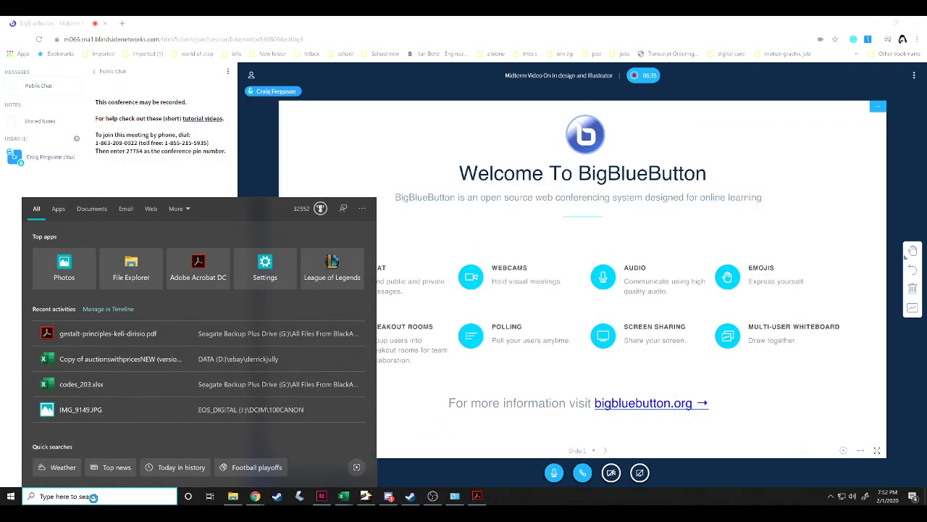
type("ill")
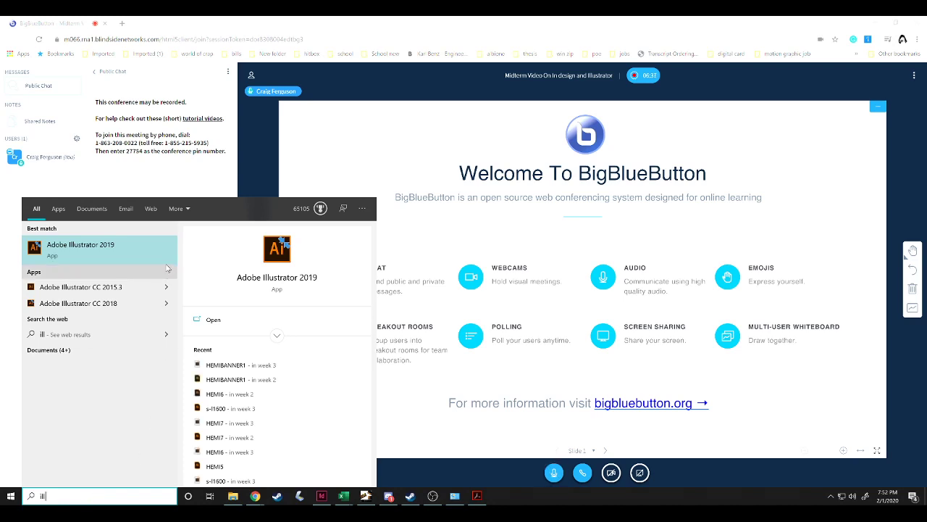
left_click(172, 246)
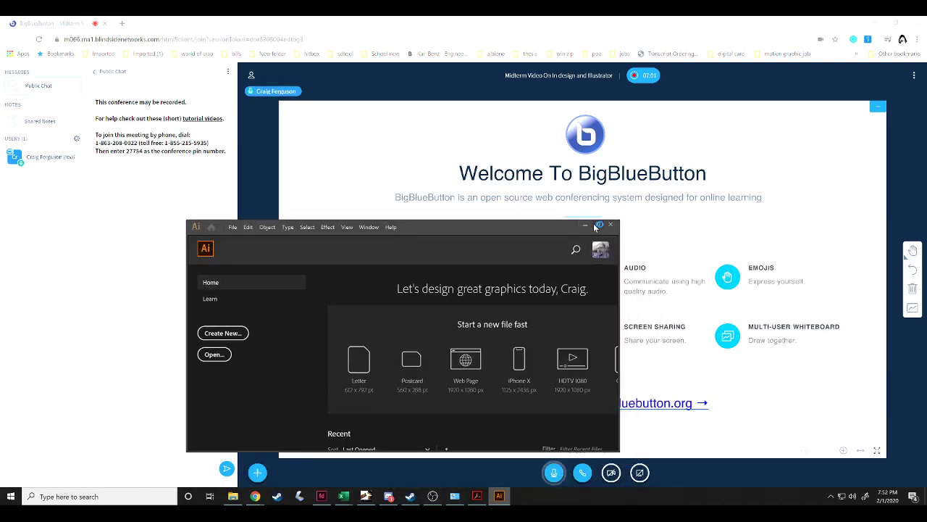
left_click(600, 226)
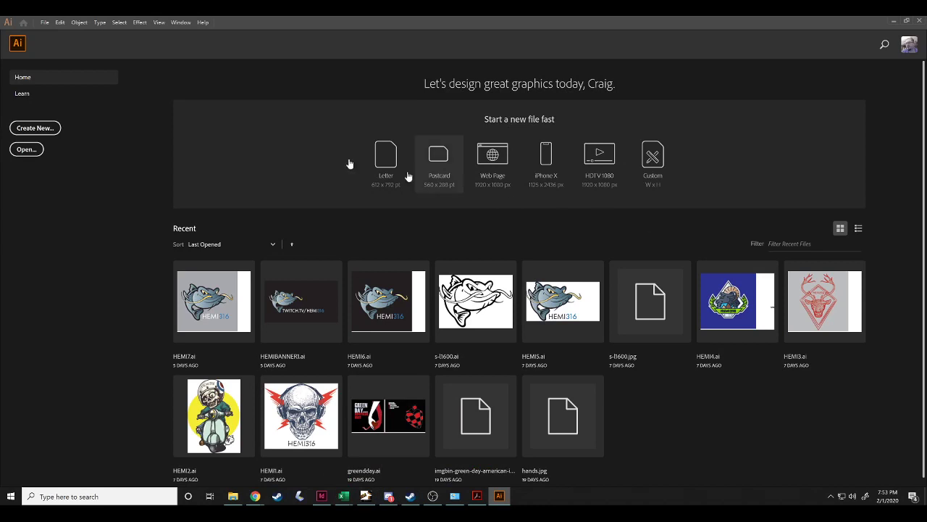
Create a new document in inches, 12 in wide and 12 in high, and postpone the update notice.
left_click(42, 129)
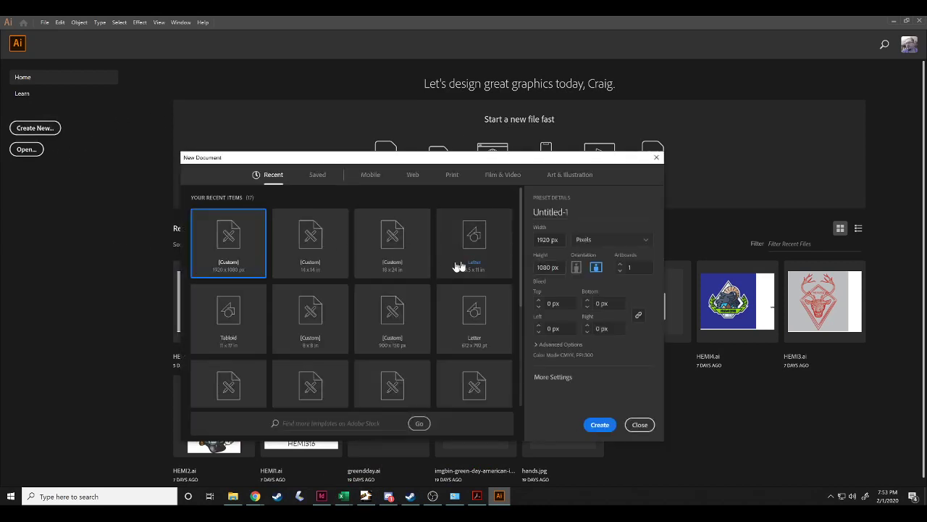
left_click(596, 240)
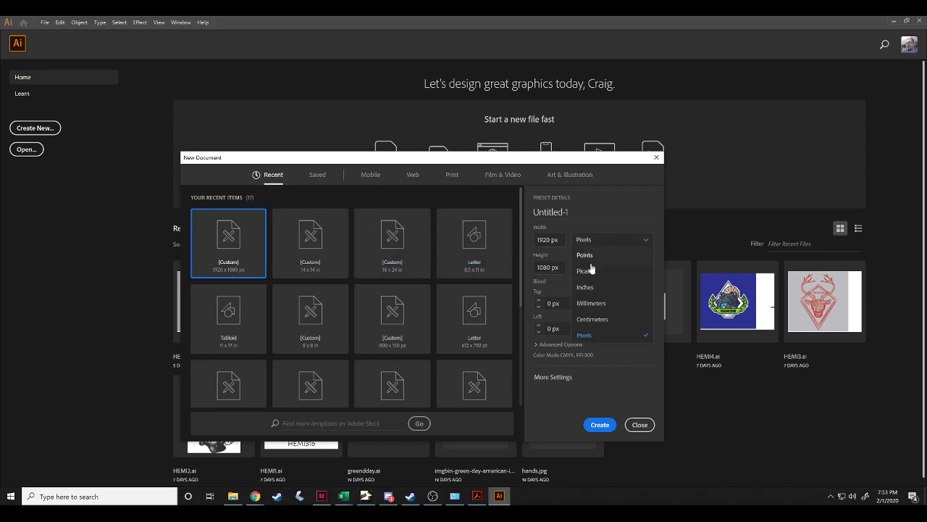
left_click(587, 284)
double_click(558, 240)
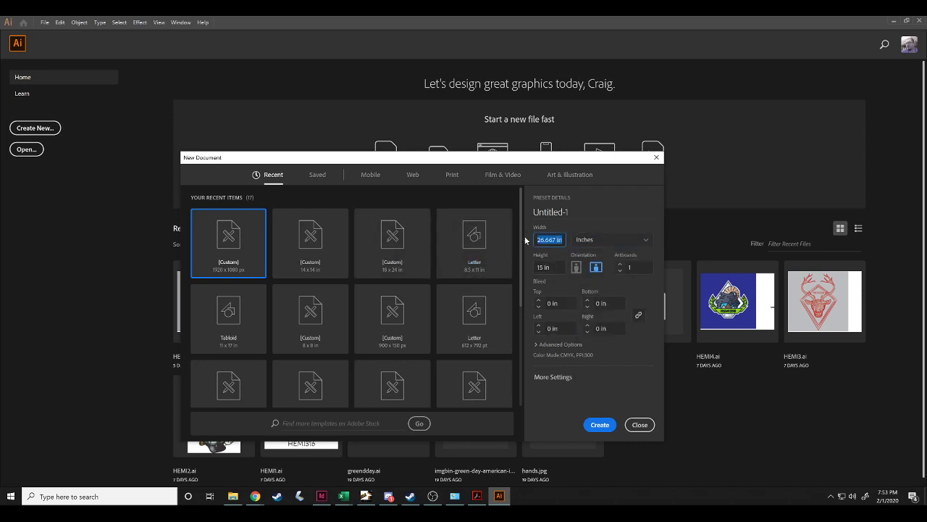
type("12")
left_click(546, 269)
double_click(547, 268)
type("12")
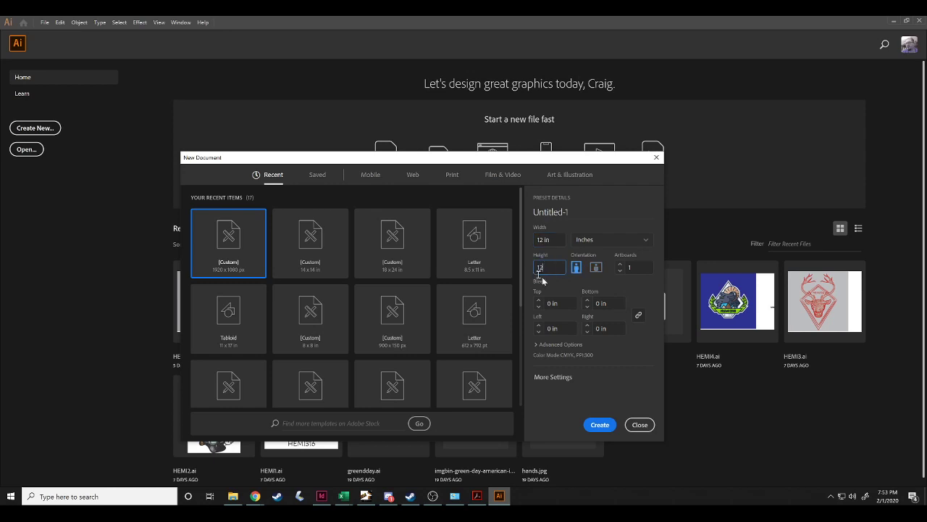
left_click(599, 426)
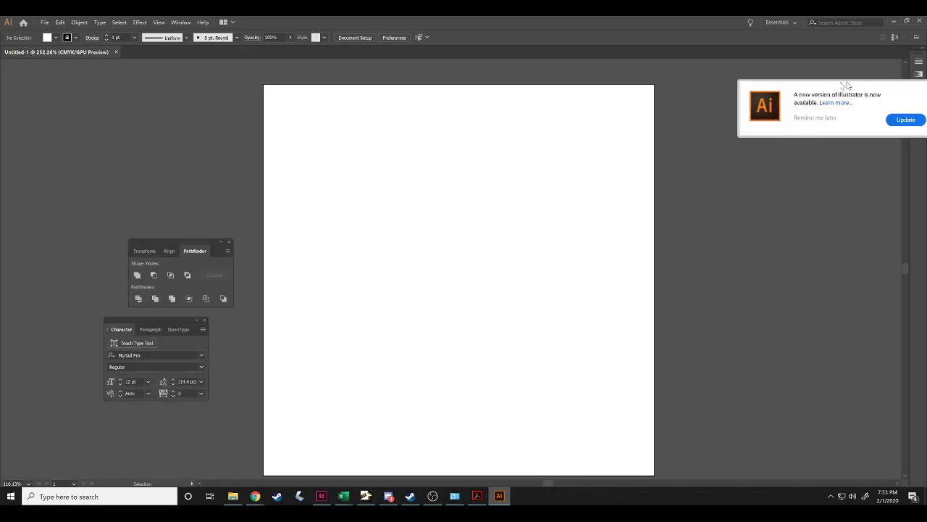
left_click(808, 118)
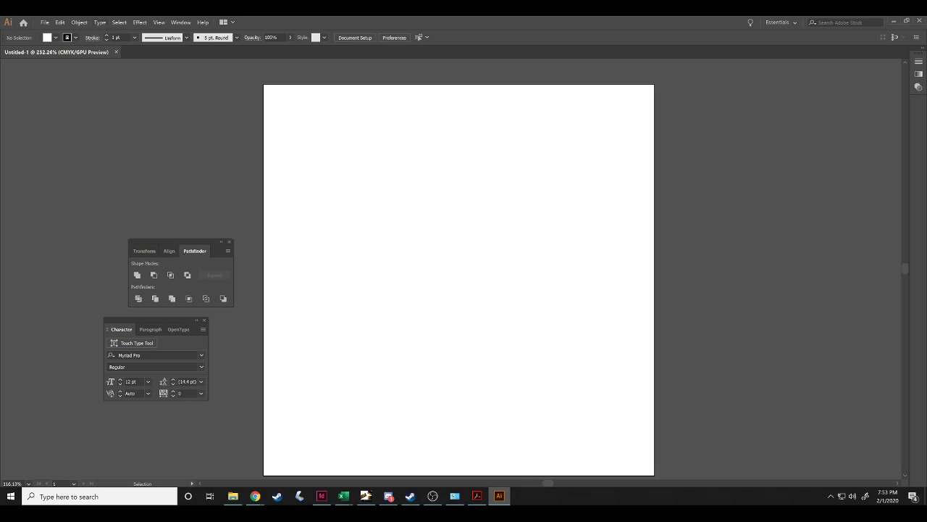
Bring the floating tools beside the artboard and add the point text "CLOSURE" on the artboard with the Type tool.
left_click_drag(0, 319, 48, 111)
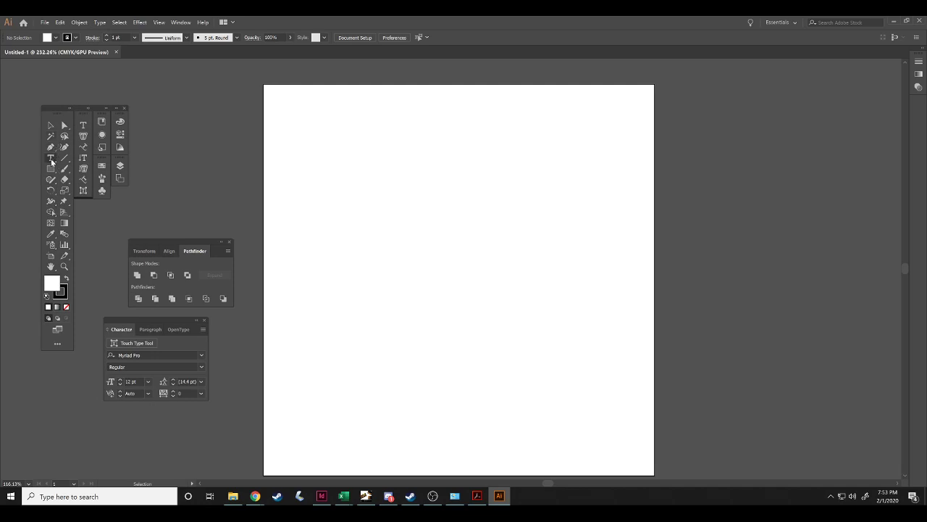
key("t")
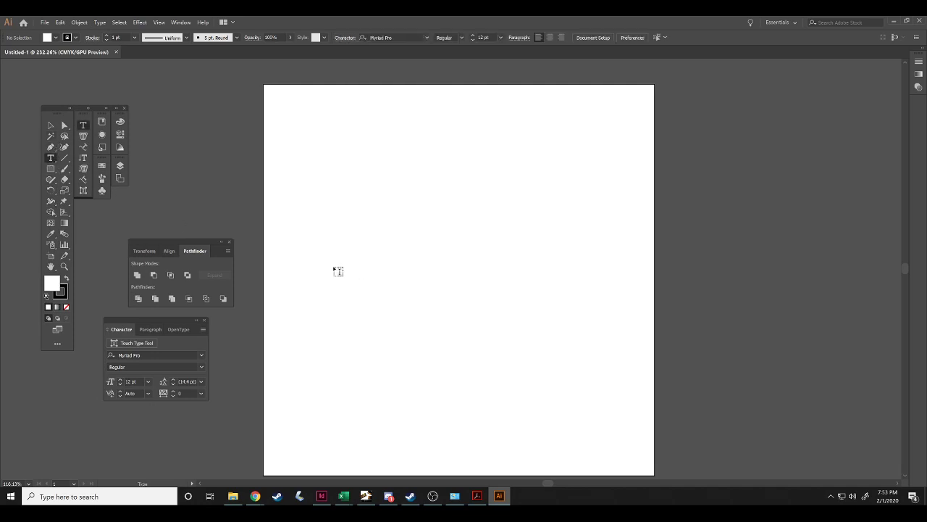
left_click(329, 263)
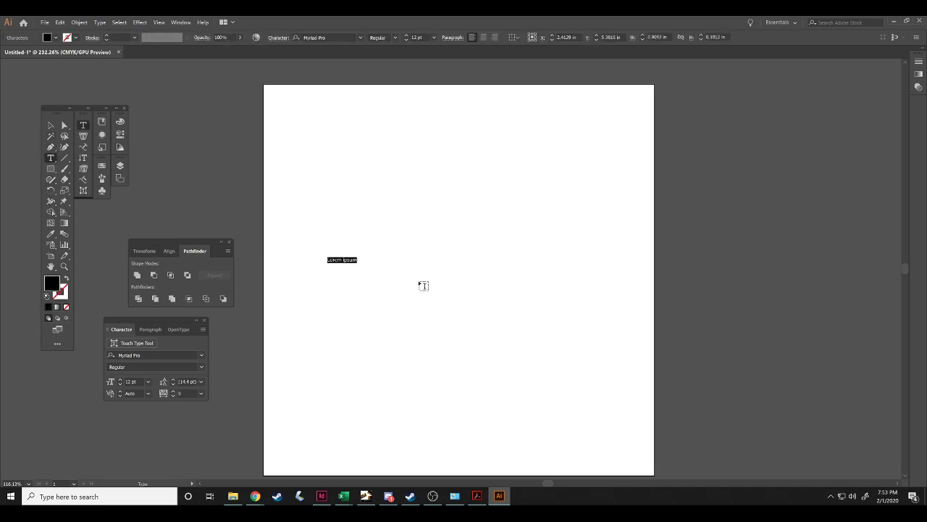
type("CLOSURE")
Enlarge the CLOSURE text to about 9 in wide and move it near the middle of the artboard.
left_click(51, 124)
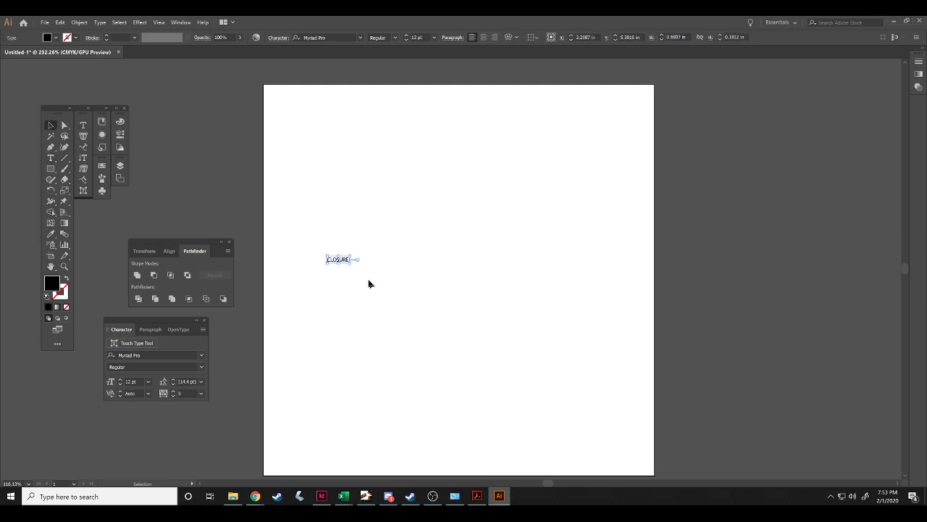
left_click_drag(351, 264, 621, 395)
left_click_drag(532, 307, 509, 278)
Show the rulers and place a vertical and a horizontal guide at about 6 in, crossing at the artboard's center.
key("ctrl+r")
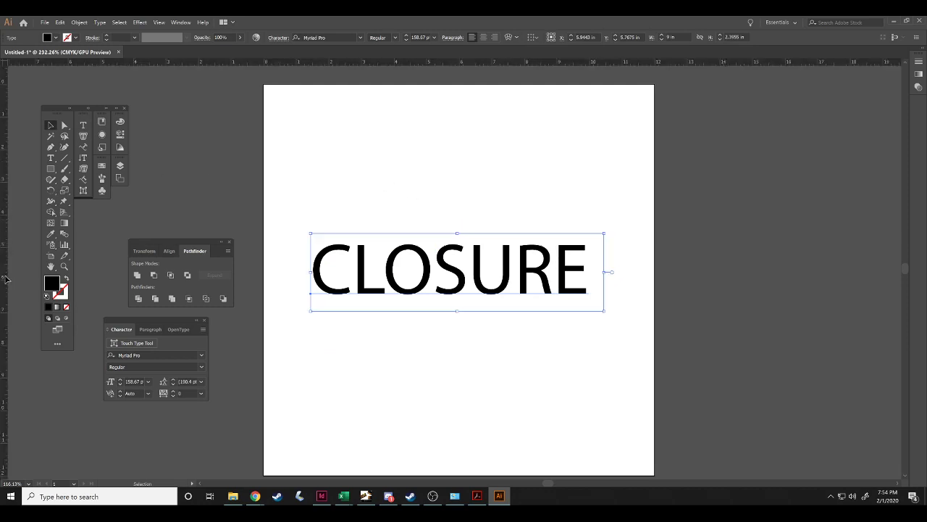
left_click_drag(6, 279, 459, 286)
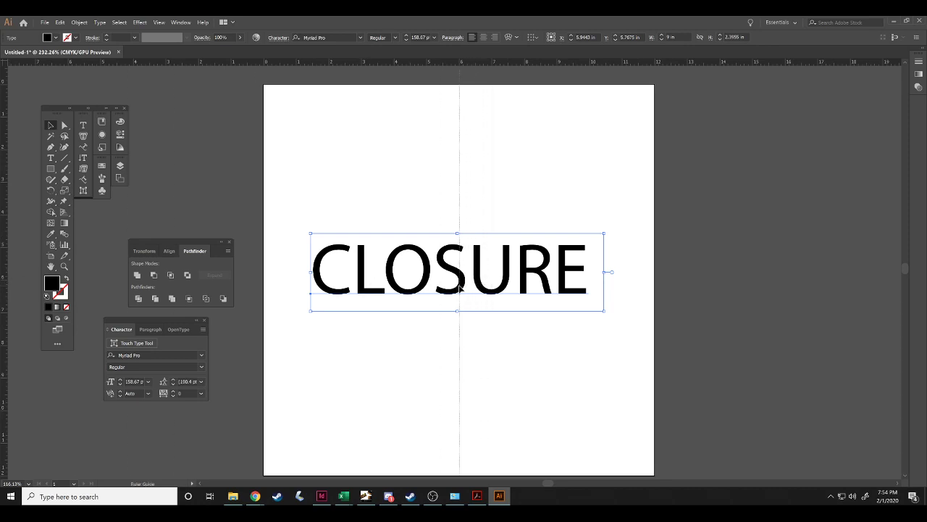
left_click(460, 286)
left_click_drag(389, 65, 410, 279)
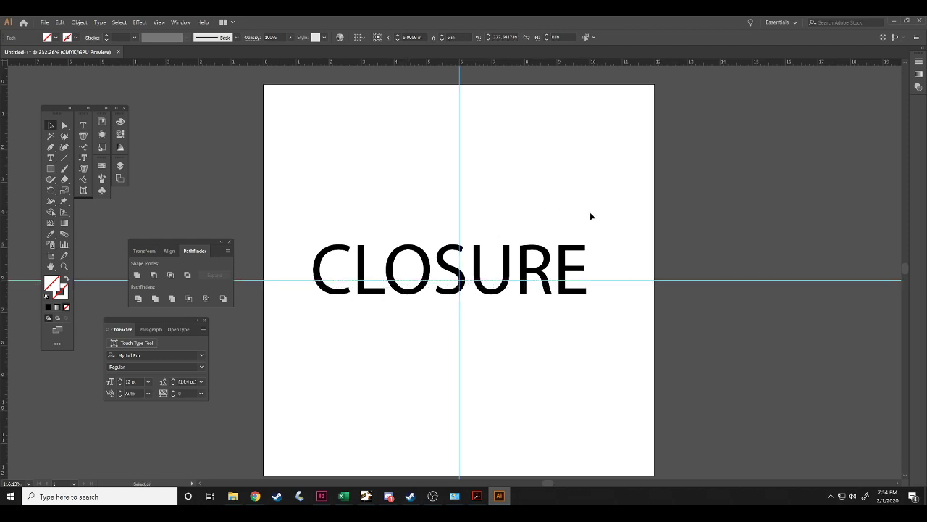
left_click(81, 23)
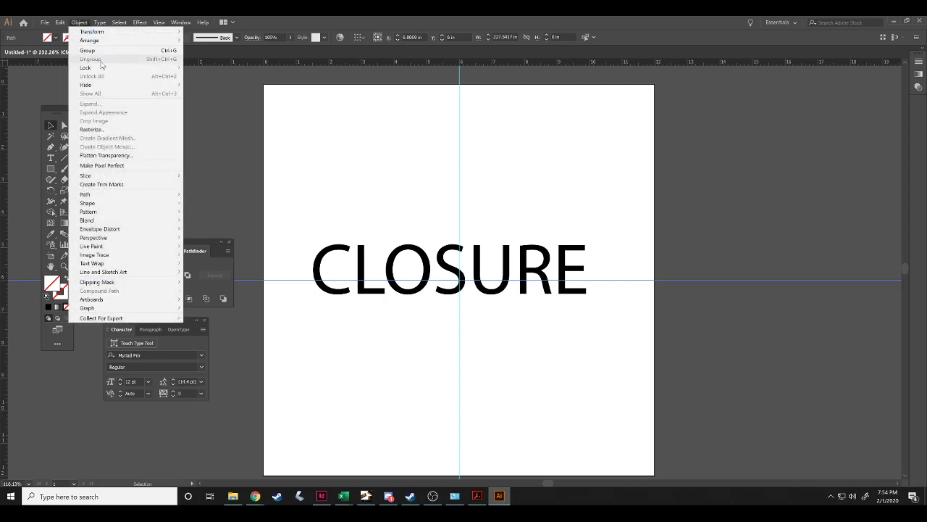
mouse_move(101, 69)
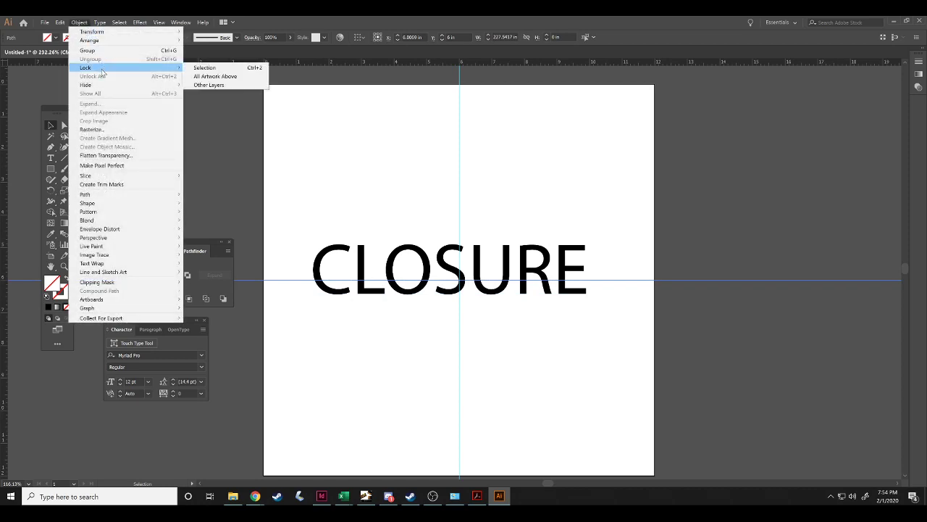
left_click(245, 184)
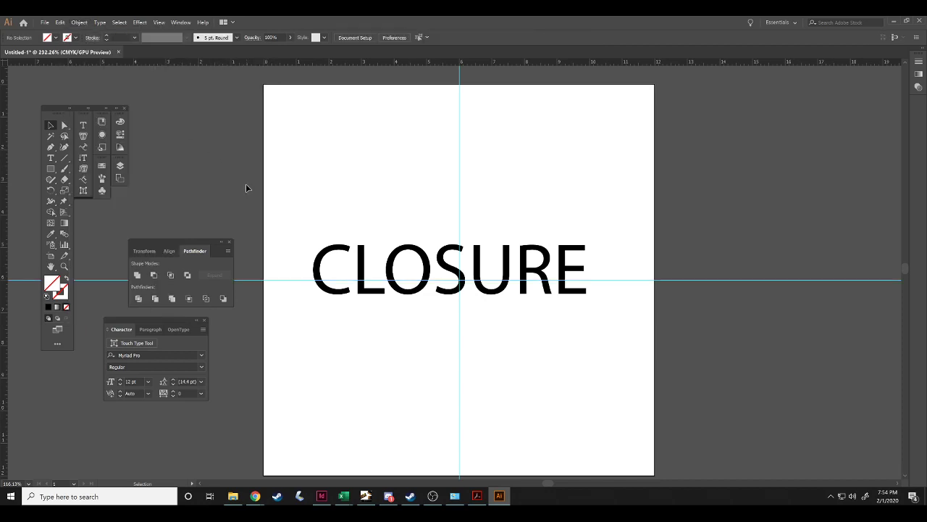
Nudge the CLOSURE text slightly right and down until its bounding box is centered on the crossing guides.
left_click(385, 251)
key("Right")
key("Right")
key("Right")
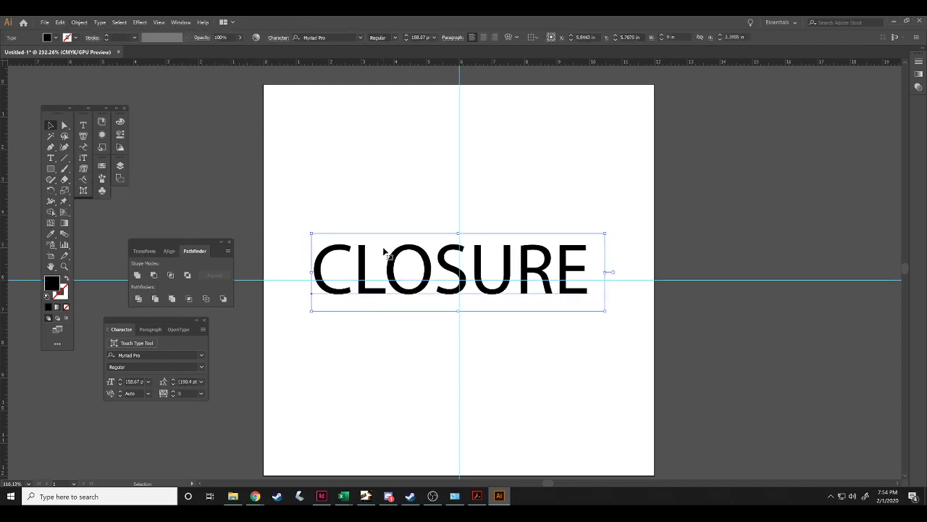
key("Down")
key("Down")
key("Down")
key("Down")
key("Down")
key("Down")
key("Down")
key("Down")
key("Down")
key("Down")
key("Down")
key("Down")
key("Down")
key("Down")
key("Down")
key("Down")
key("Down")
key("Down")
key("Down")
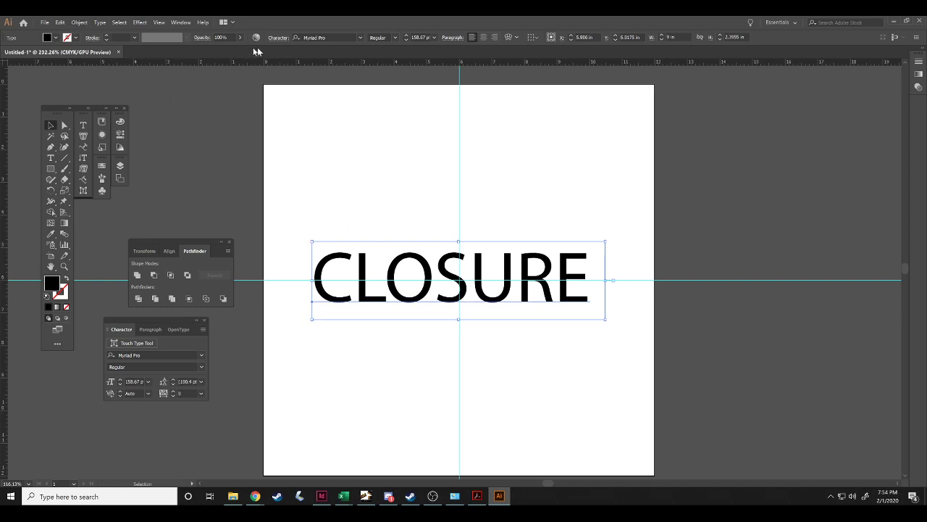
Change the font of the CLOSURE text to Futura.
left_click(361, 38)
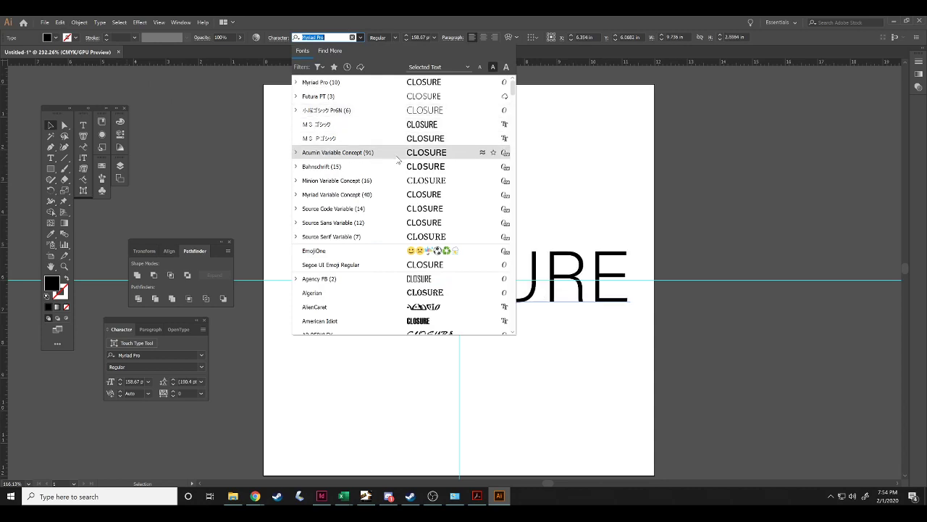
scroll(397, 160, "down", 15)
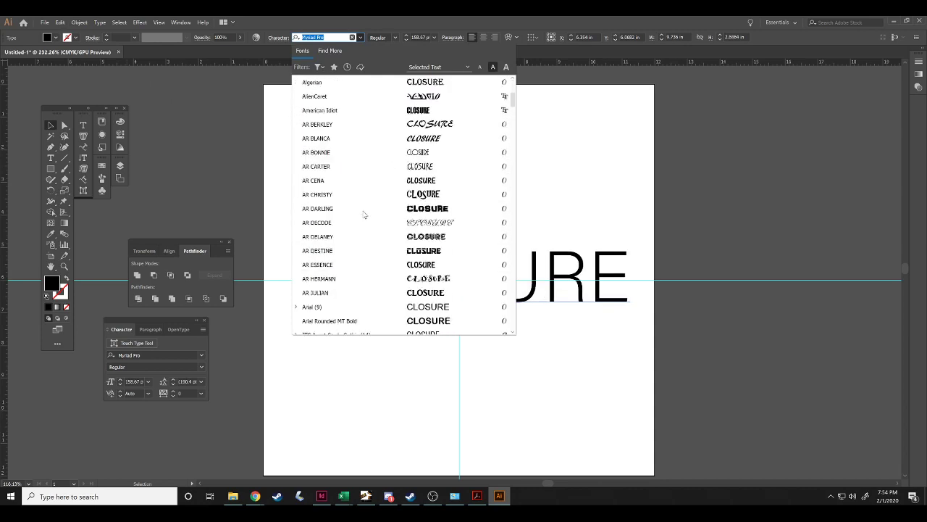
scroll(363, 214, "down", 10)
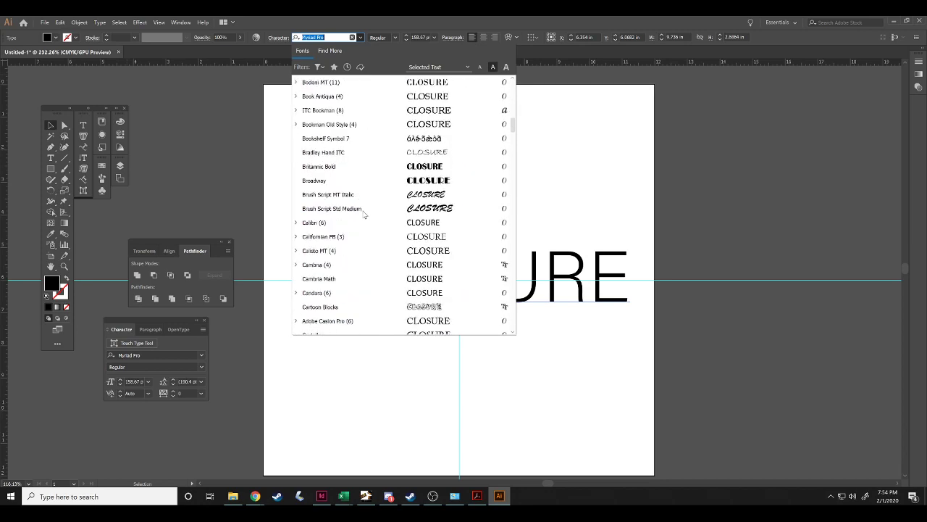
scroll(363, 215, "down", 10)
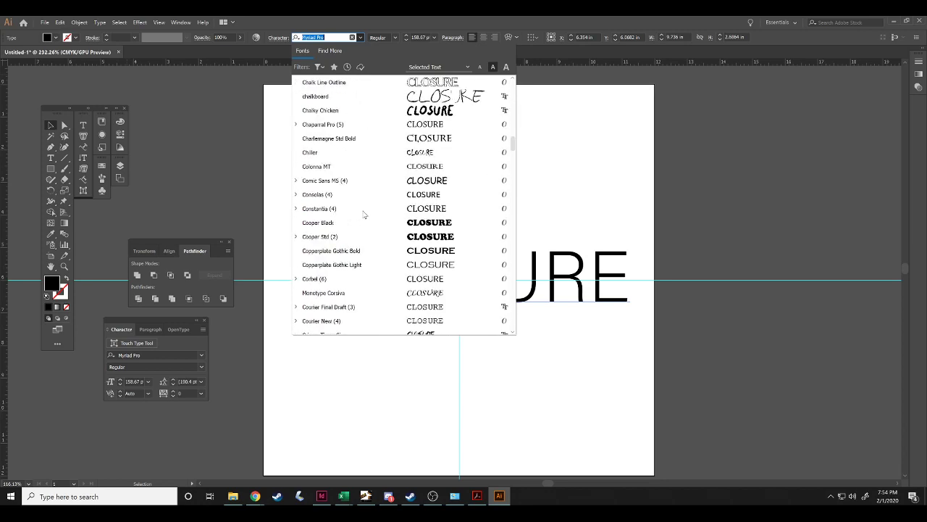
scroll(364, 214, "down", 5)
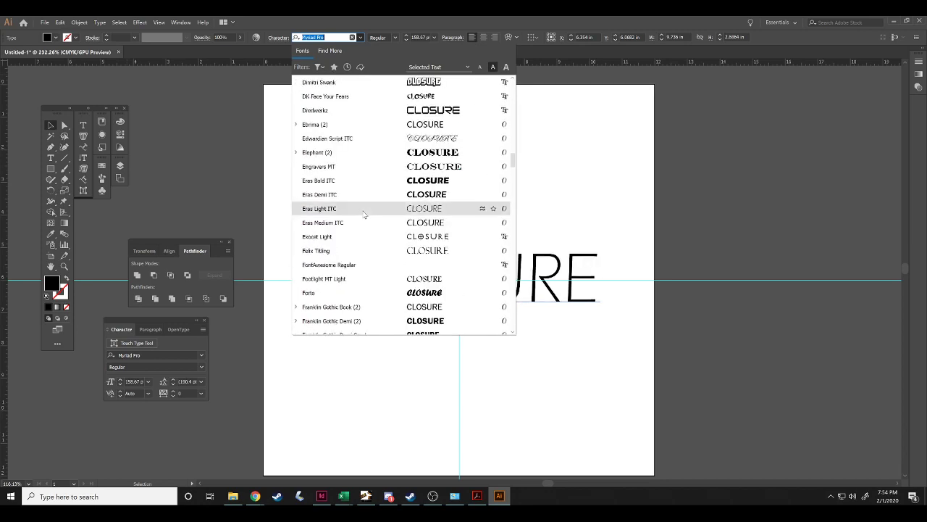
scroll(365, 215, "down", 1)
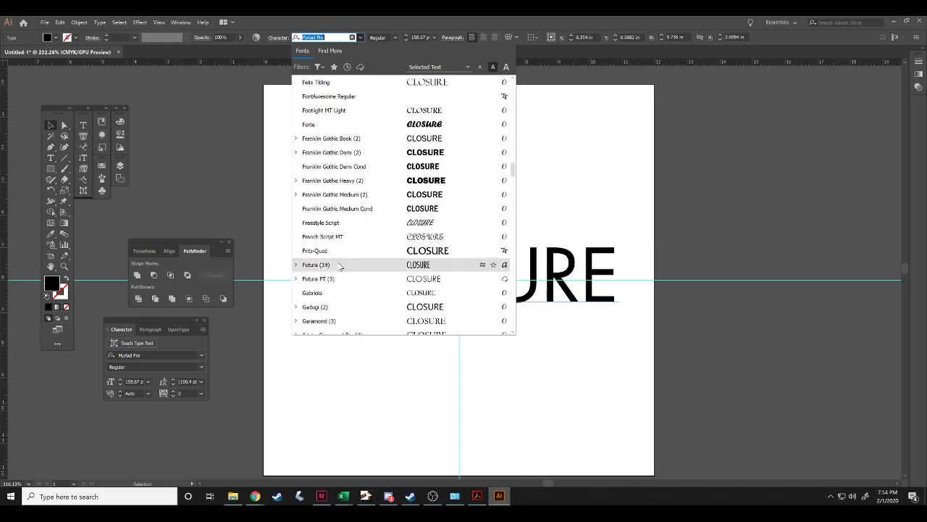
left_click(339, 266)
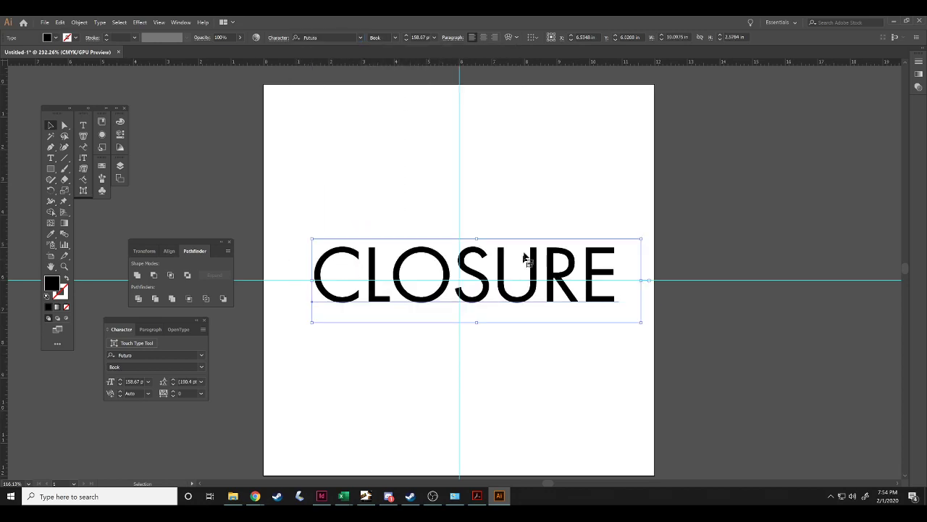
Move the Futura CLOSURE text left until its bounding box is centered on the vertical guide.
left_click_drag(539, 265, 531, 266)
key("Left")
key("Left")
key("Left")
key("Left")
key("Left")
key("Left")
key("Left")
key("Left")
key("Left")
key("Left")
key("Left")
key("Left")
key("Left")
key("Left")
key("Left")
key("Left")
key("Left")
key("Left")
key("Left")
key("Left")
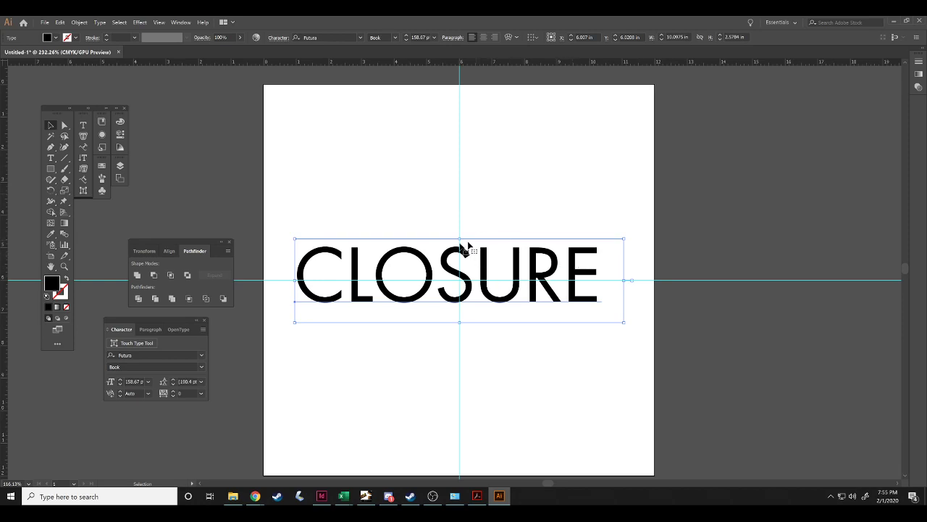
Convert the CLOSURE text to outlines and ungroup the result into individual letters.
right_click(440, 252)
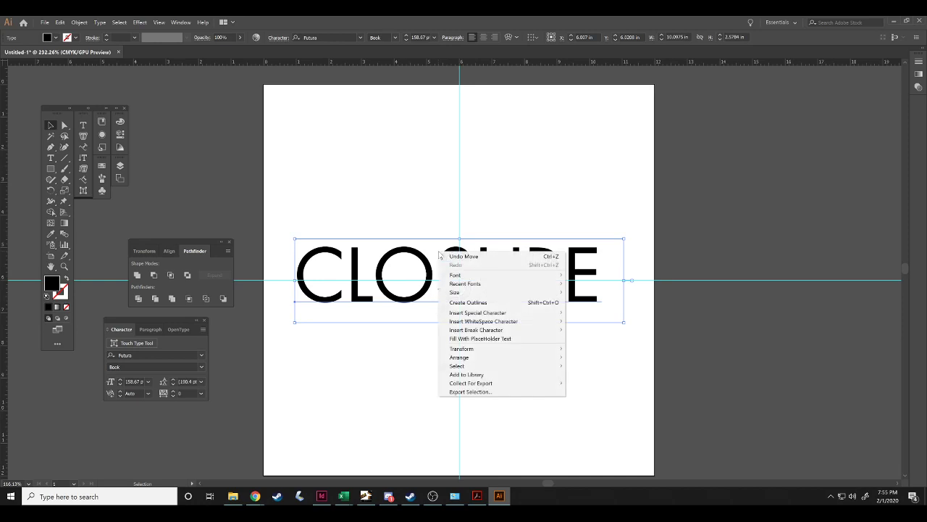
left_click(467, 302)
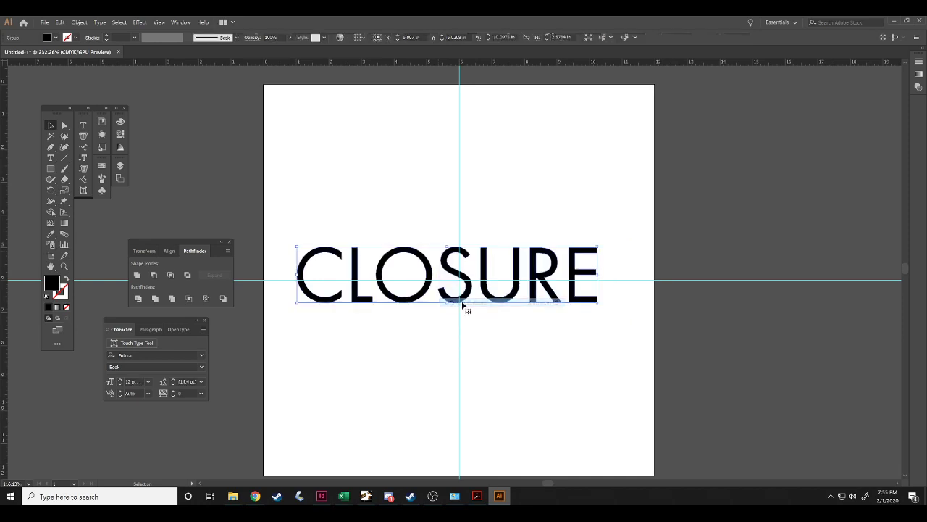
right_click(534, 274)
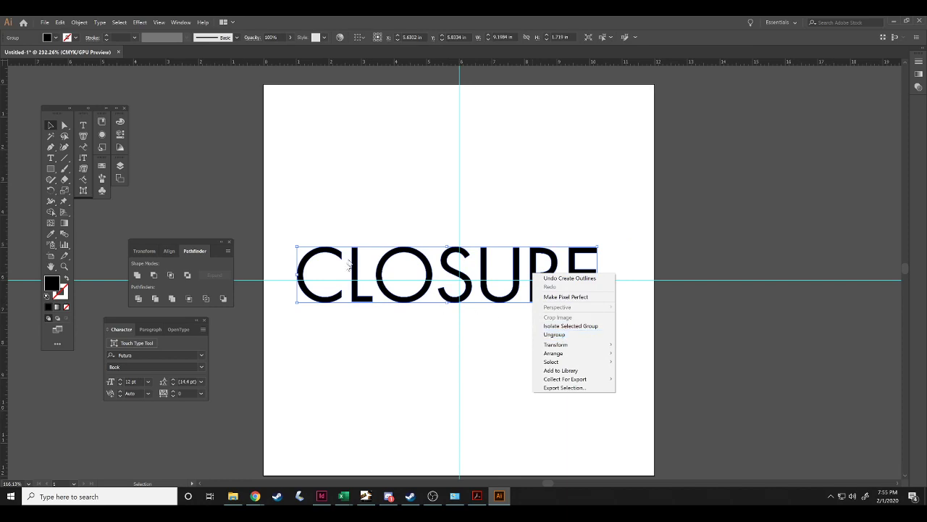
left_click(550, 335)
Select letters such as the O, L and C one at a time to check that each is separate.
left_click(417, 212)
left_click(389, 260)
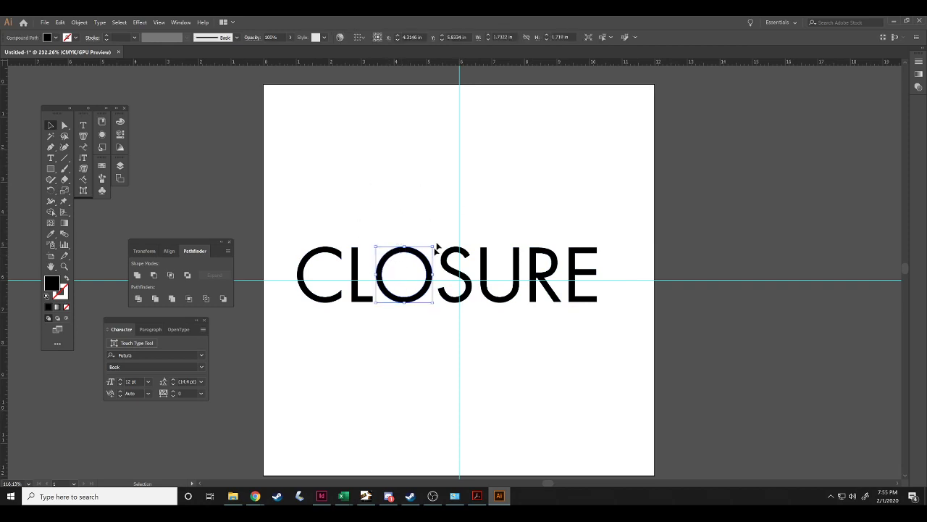
left_click(355, 262)
left_click(336, 252)
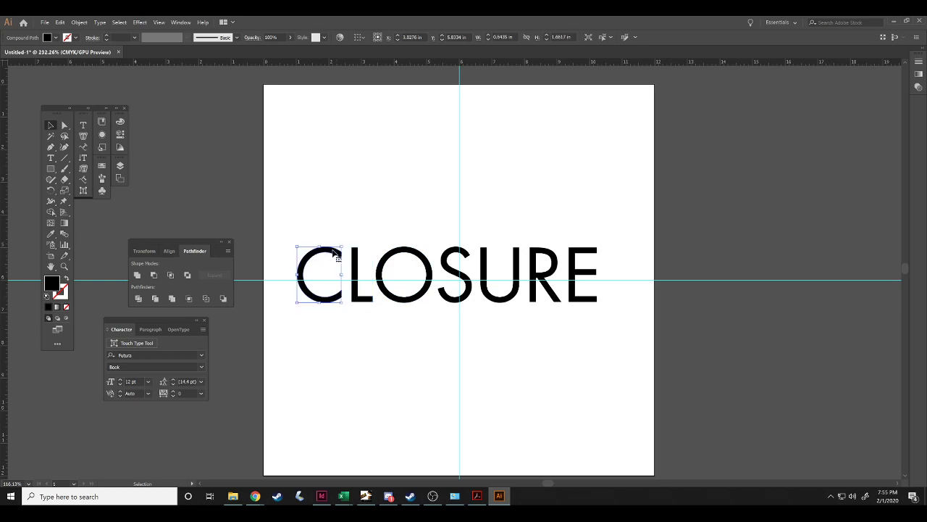
left_click(470, 249)
left_click(496, 224)
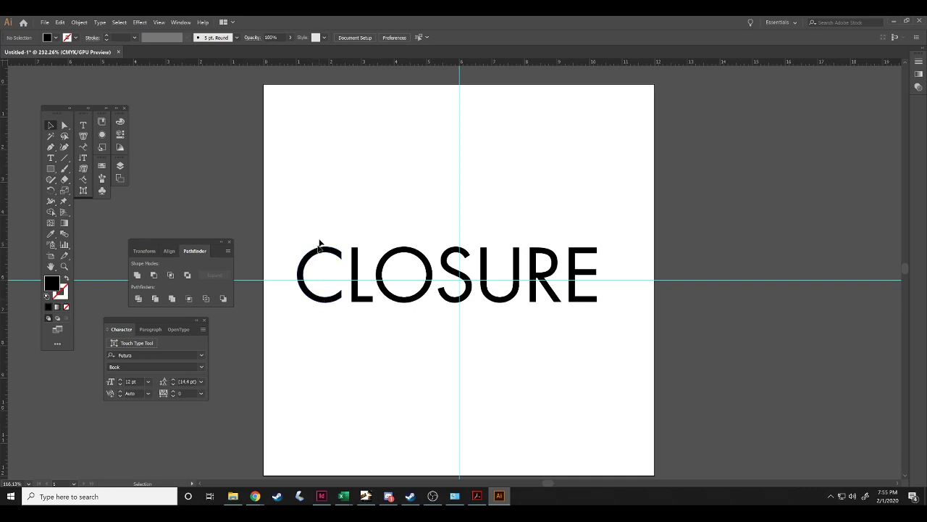
left_click(313, 264)
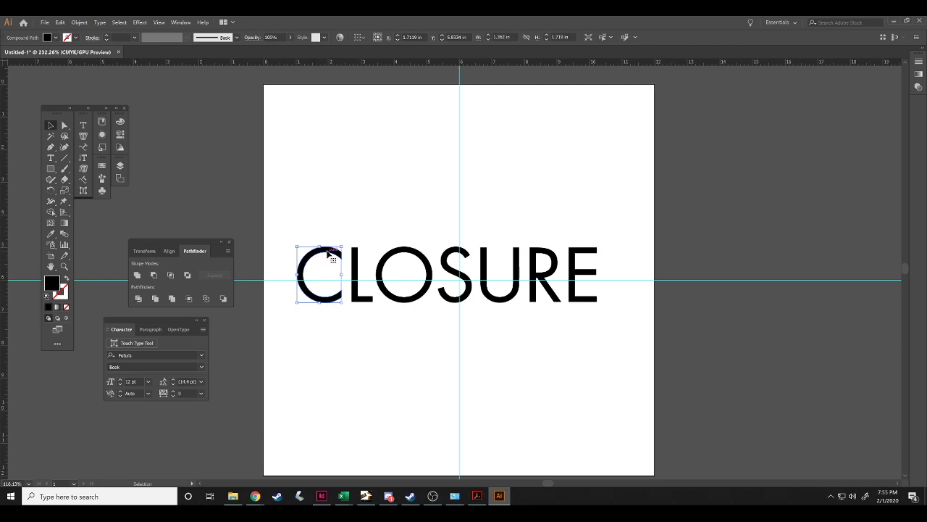
left_click(283, 259)
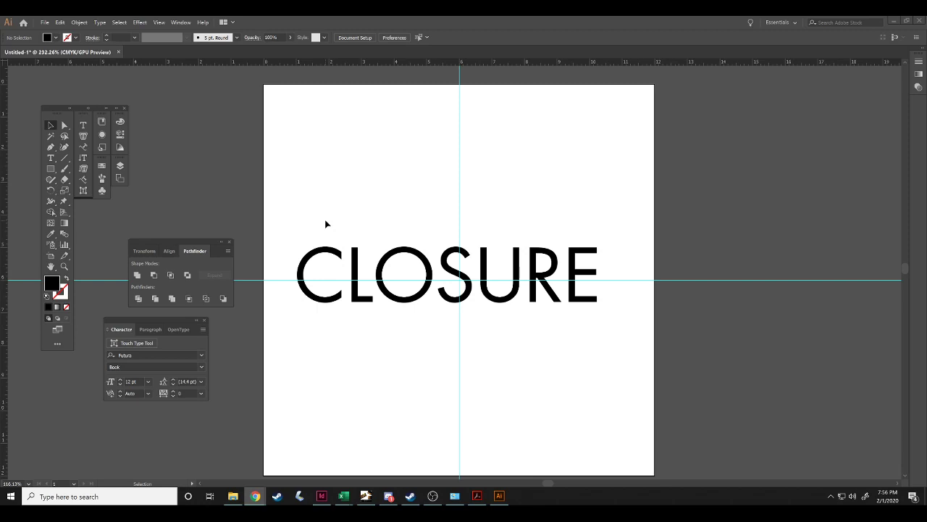
Draw a narrow vertical black rectangle about 0.2 in wide and 2.4 in high across the middle of the C.
left_click(52, 169)
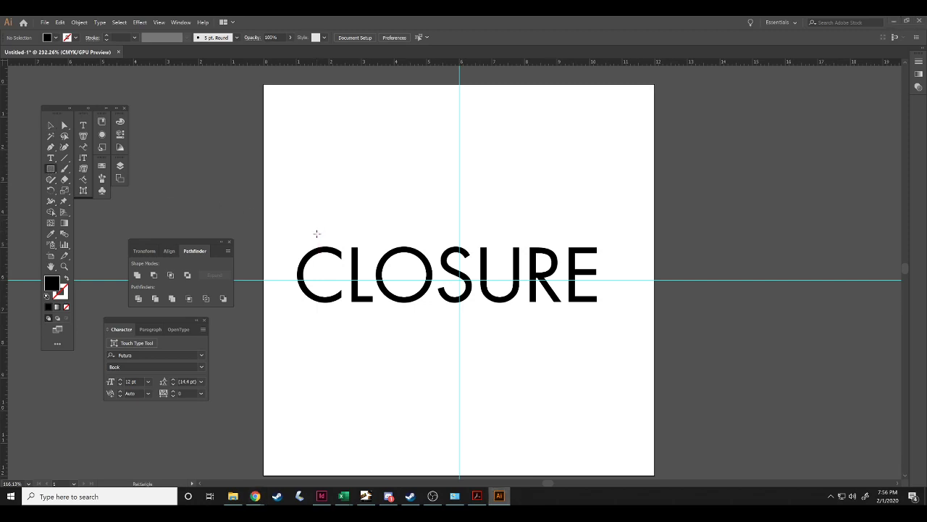
left_click_drag(318, 233, 326, 312)
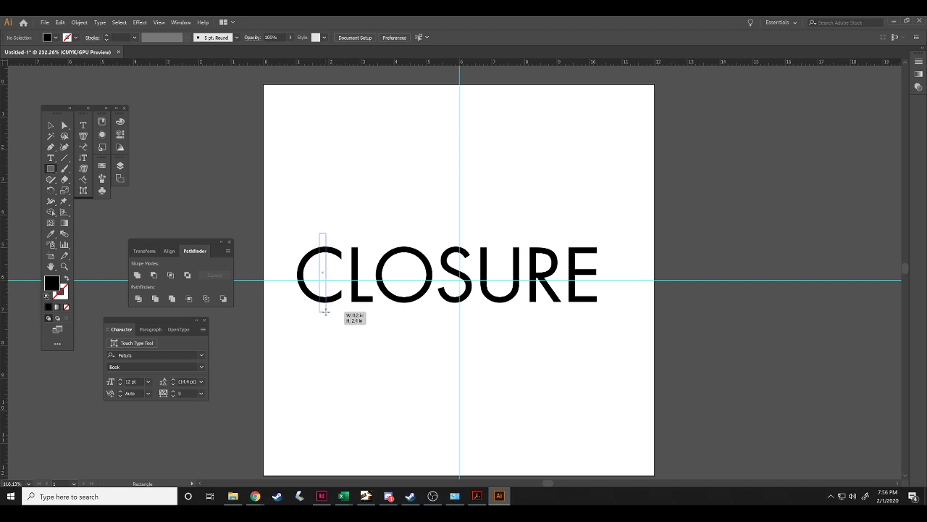
left_click_drag(325, 311, 326, 312)
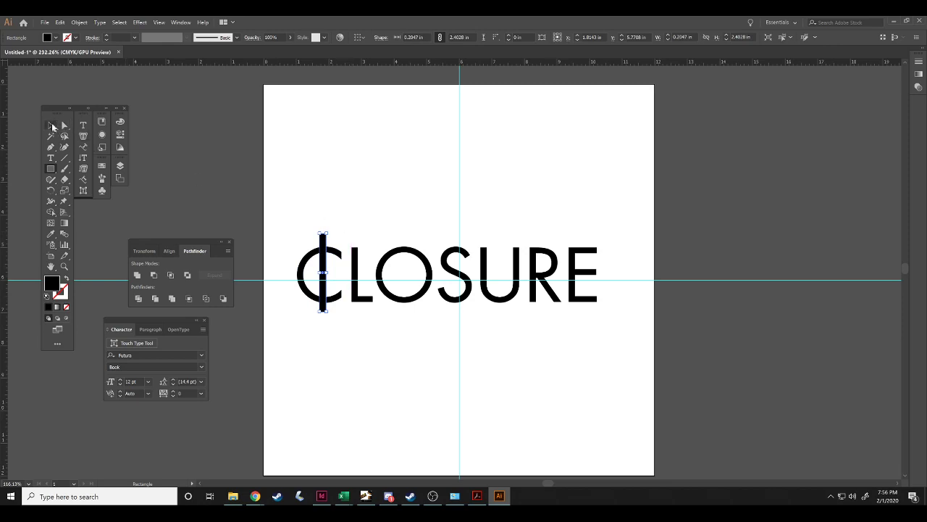
Duplicate the narrow rectangle and place the copy in the empty area above the word.
left_click(52, 126)
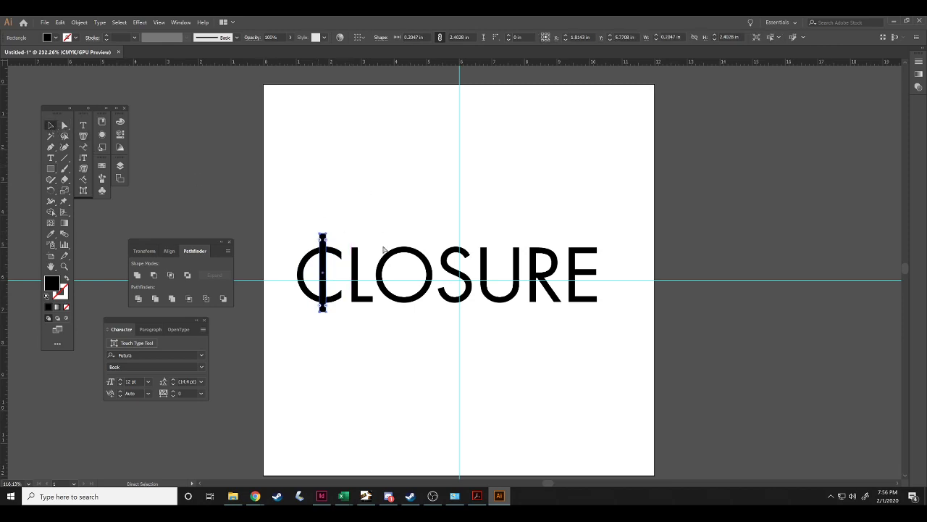
key("ctrl+c")
key("ctrl+v")
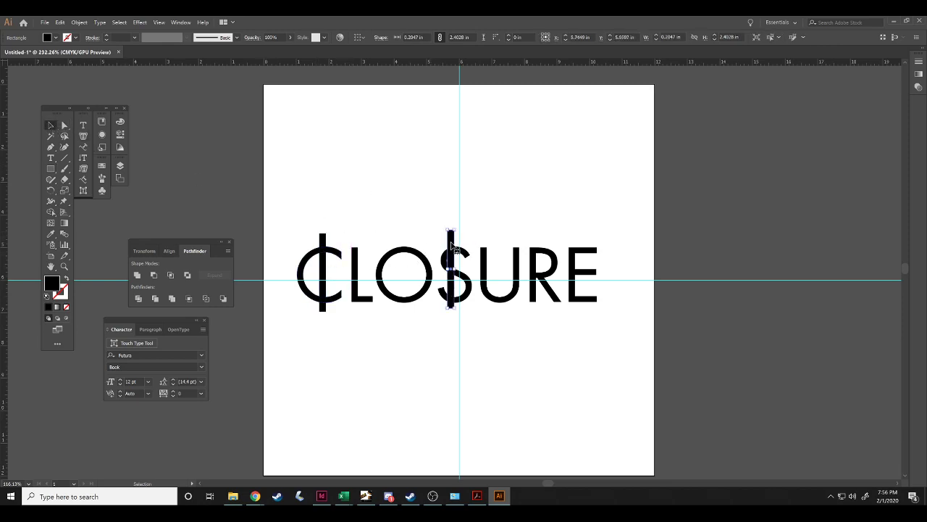
left_click_drag(450, 246, 403, 118)
left_click(356, 210)
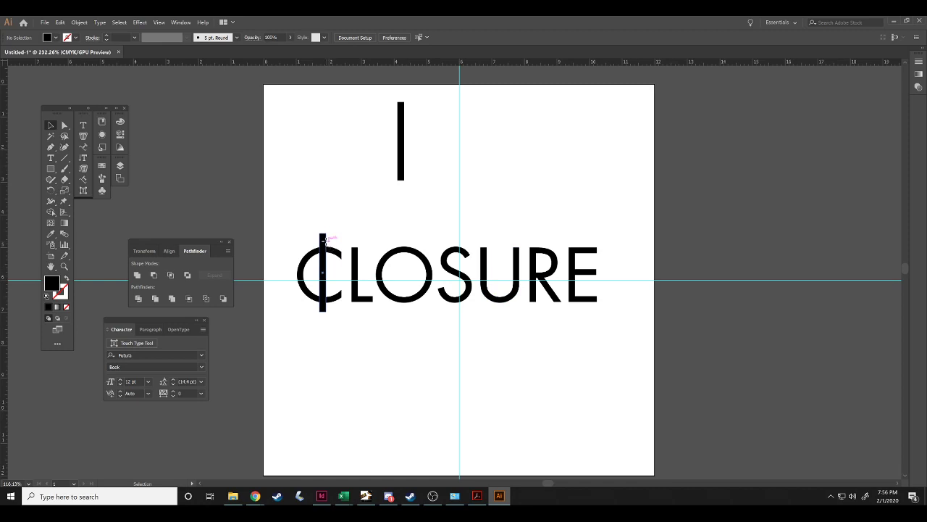
Fill the rectangle crossing the C with white to preview the gap it would cut.
left_click(326, 243)
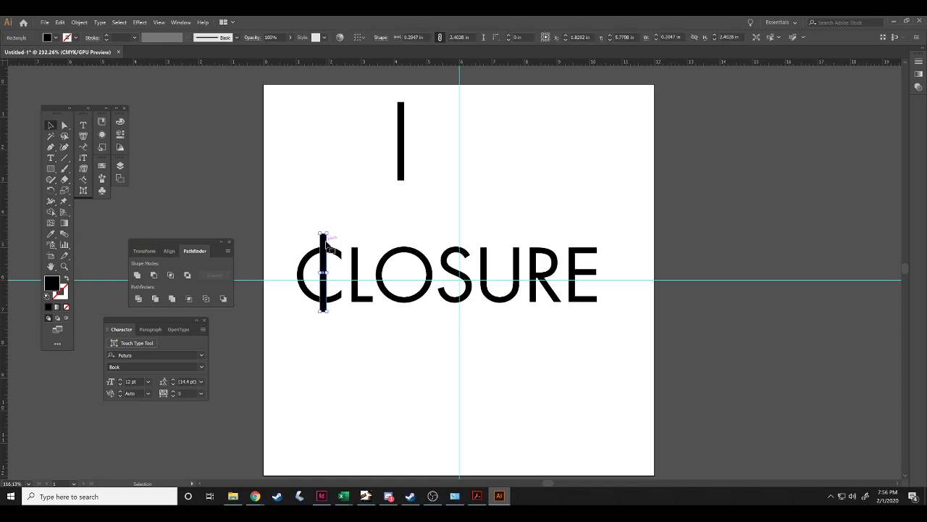
left_click(309, 216)
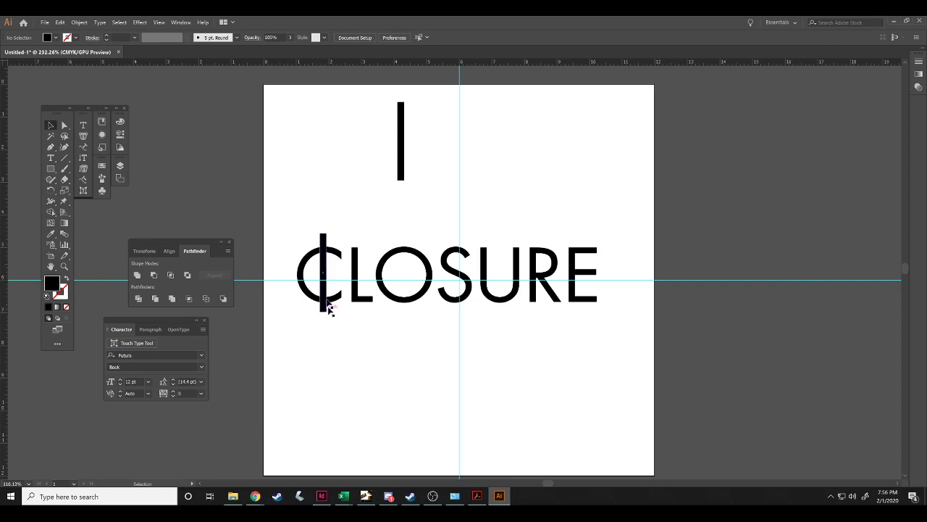
left_click(323, 241)
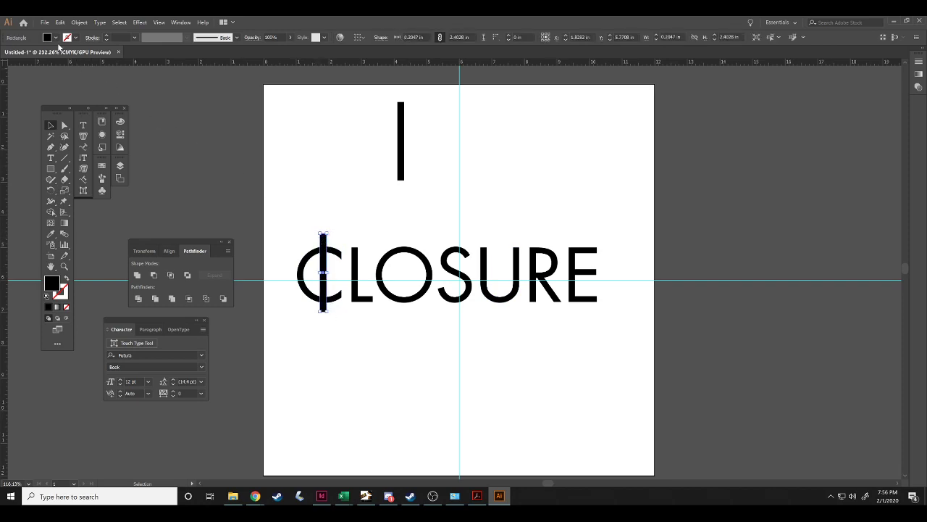
left_click(56, 37)
left_click(20, 57)
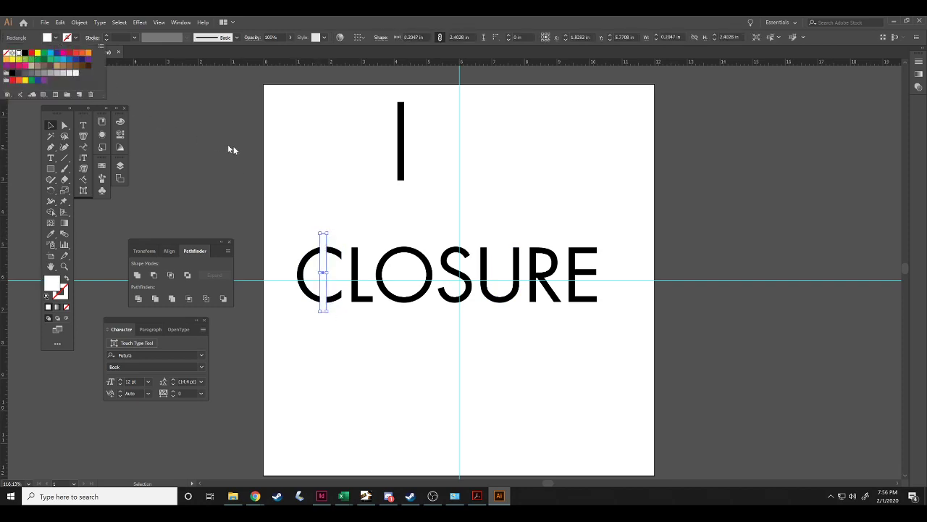
left_click(244, 155)
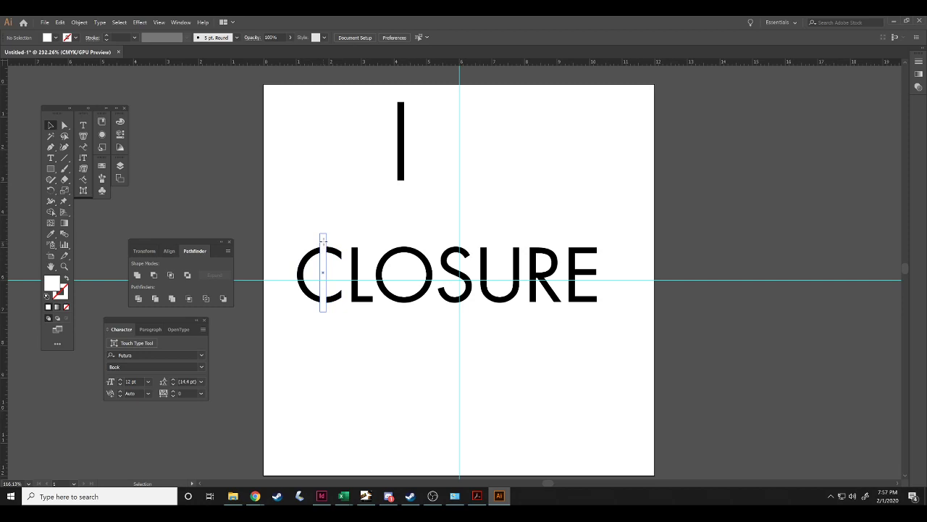
Fill the rectangle crossing the C with red.
left_click(323, 239)
left_click(49, 37)
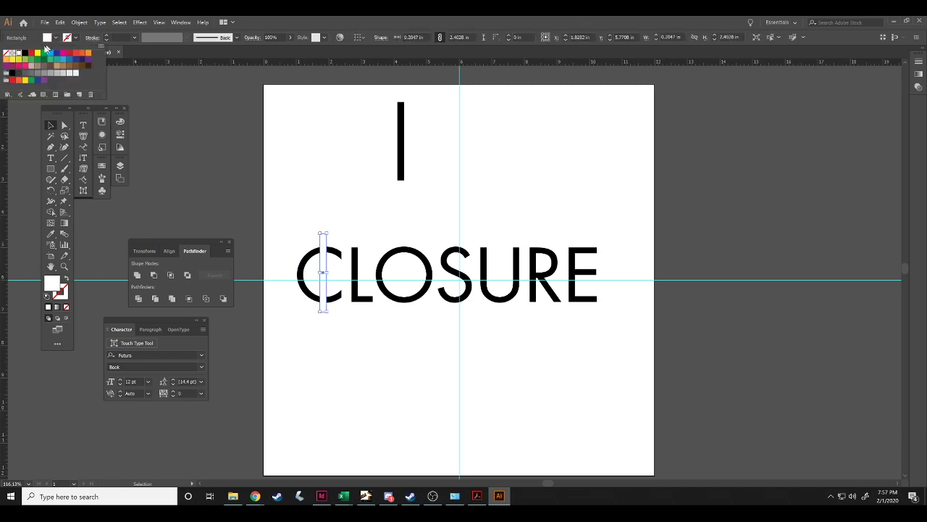
left_click(30, 55)
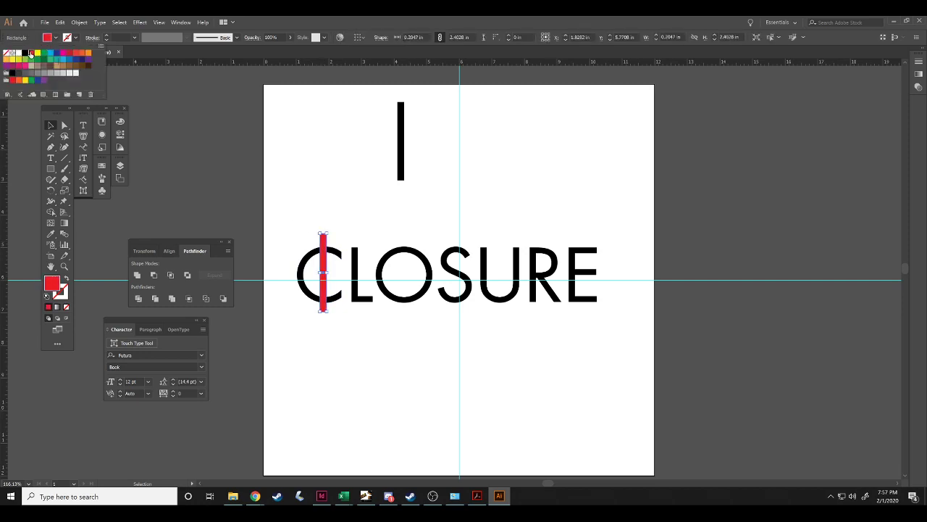
left_click(273, 172)
Subtract the red rectangle from the C with the Pathfinder Minus Front operation.
mouse_move(335, 271)
left_mouse_down()
mouse_move(353, 280)
mouse_move(343, 281)
left_mouse_up()
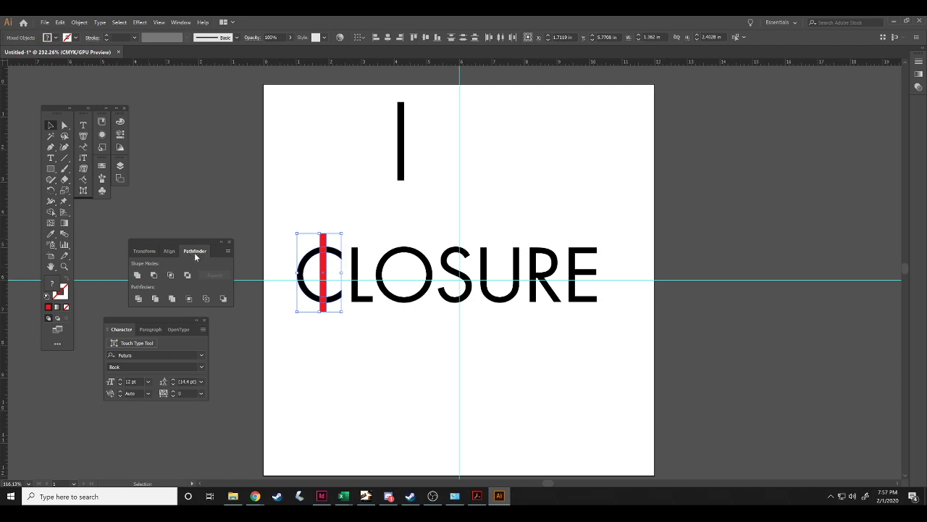
left_click(181, 22)
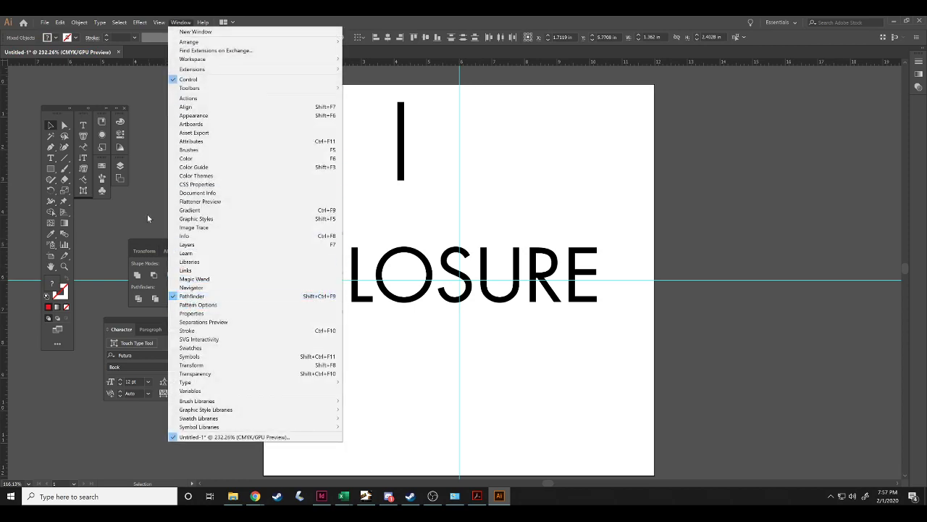
left_click(192, 296)
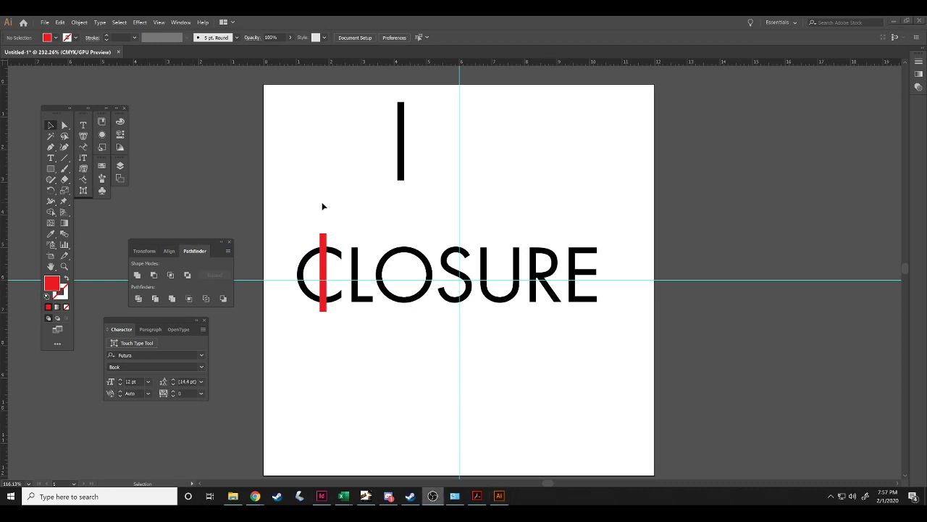
left_click(220, 173)
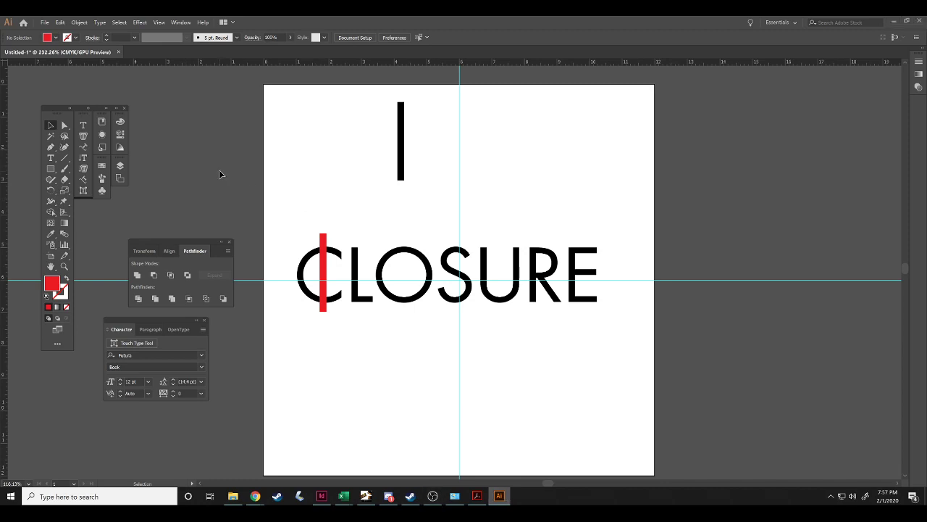
left_click_drag(290, 225, 344, 270)
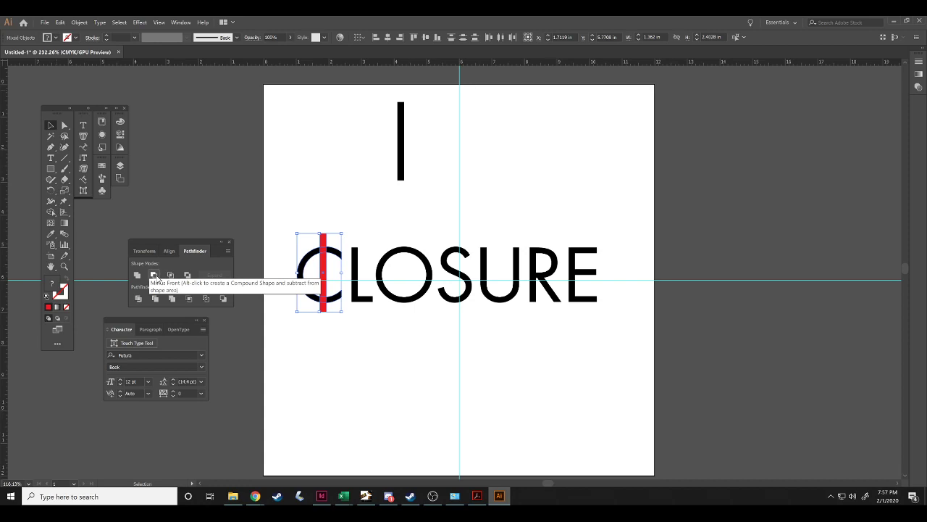
left_click(155, 276)
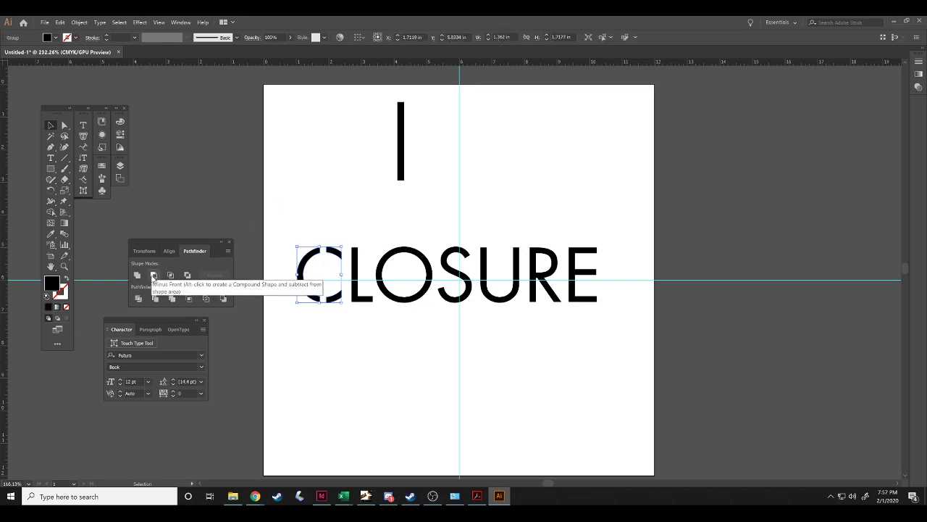
left_click(286, 201)
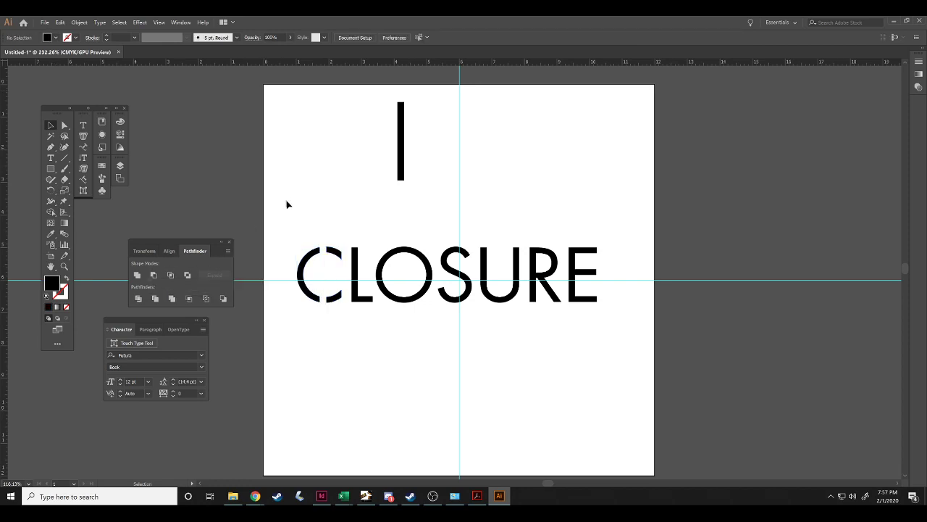
Try moving the cut C as one group above the word, and undo the move.
left_click(332, 255)
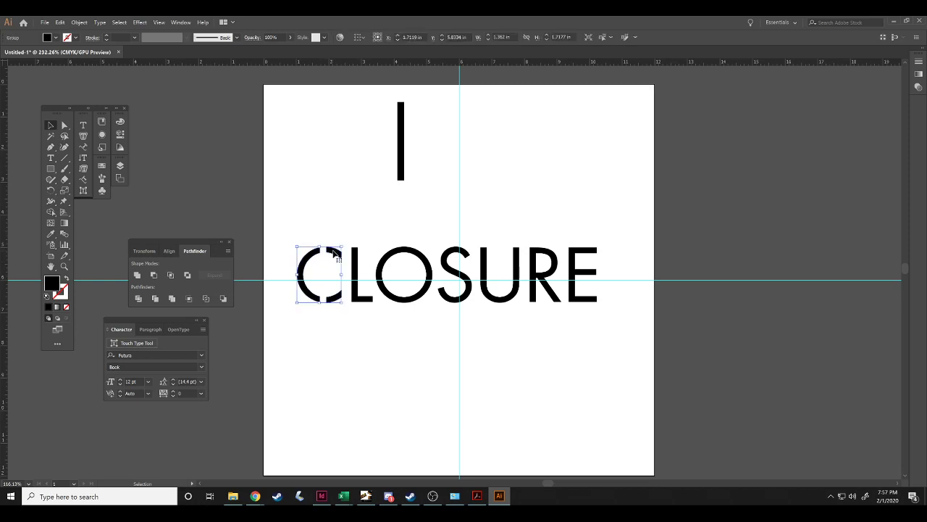
left_click_drag(332, 255, 331, 154)
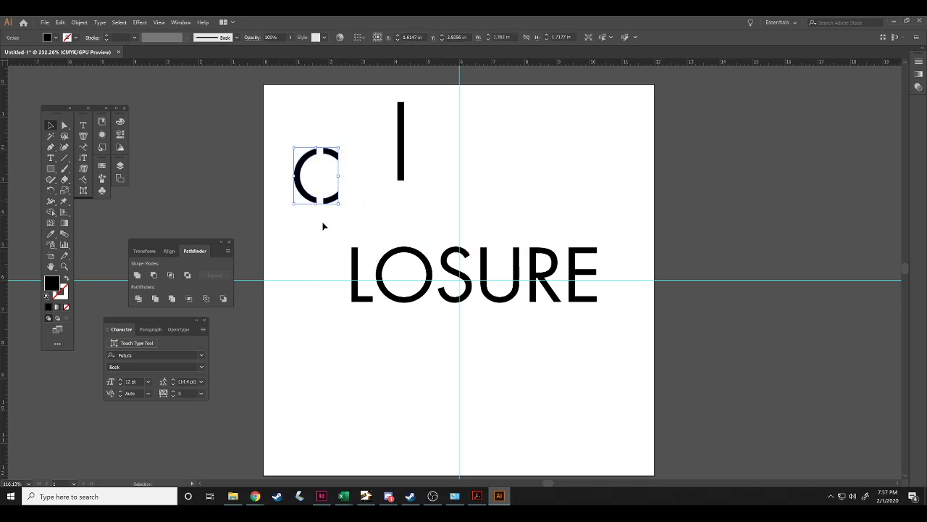
key("a")
key("ctrl+z")
key("v")
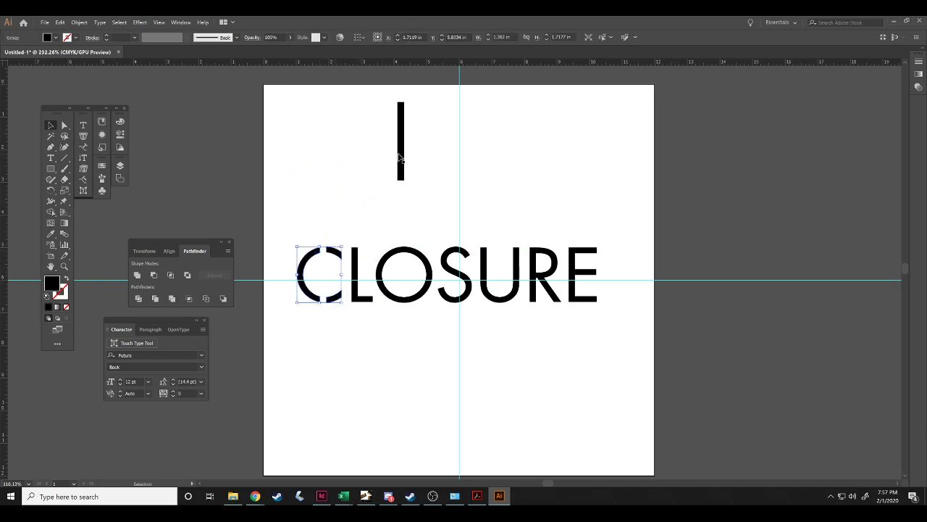
left_click(324, 338)
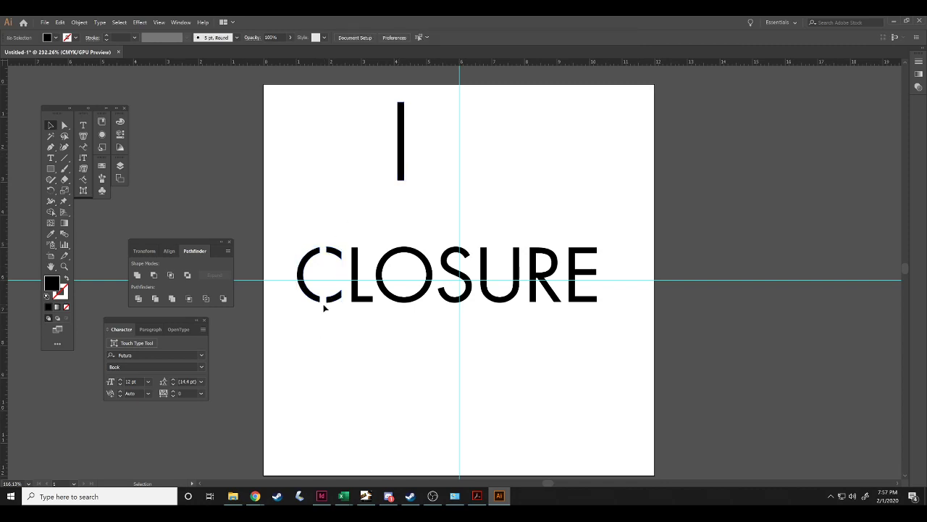
Ungroup the cut C into separate pieces and select its upper-right piece.
left_click(312, 255)
right_click(311, 255)
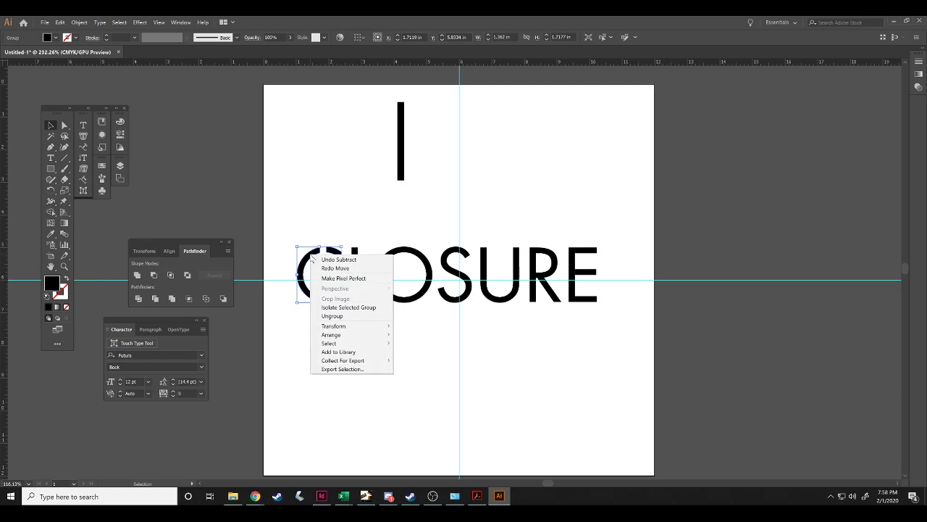
left_click(332, 316)
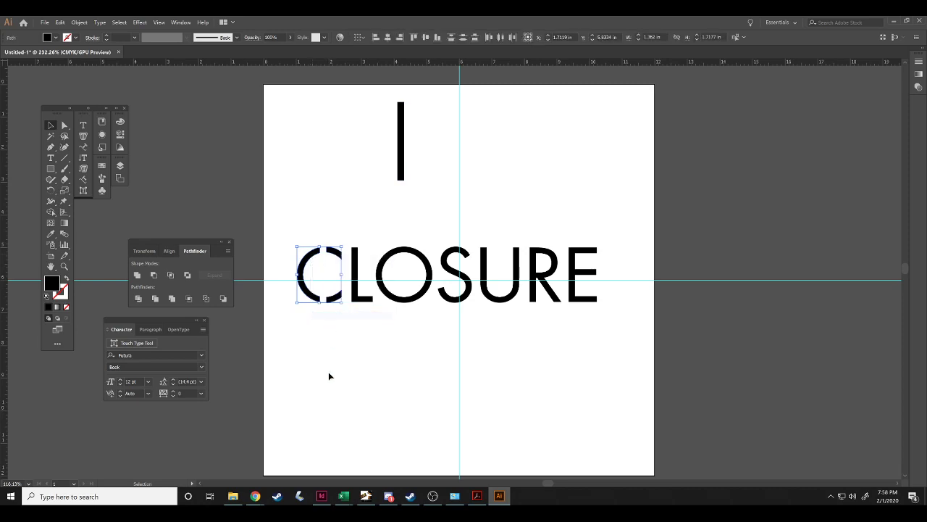
left_click(329, 374)
left_click(332, 254)
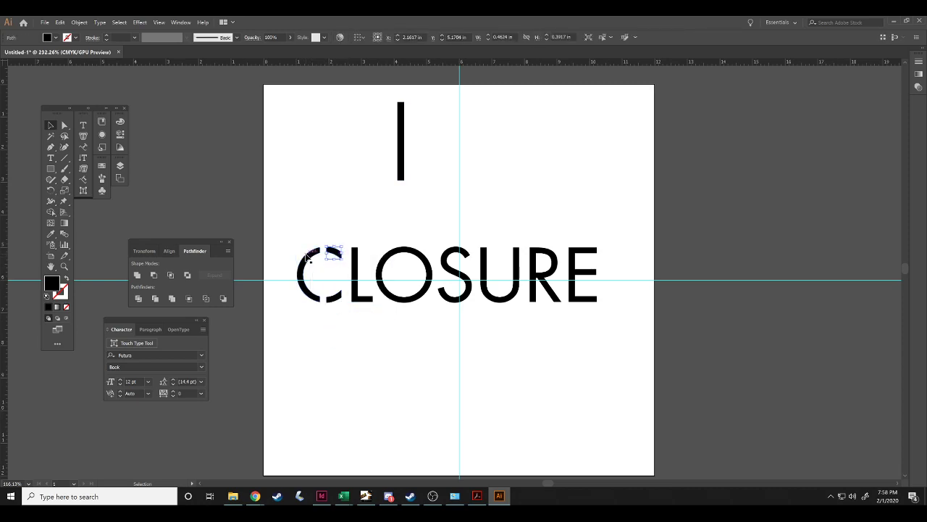
Select the cut C again and ungroup it into separate pieces.
left_click(308, 257)
left_click(339, 326)
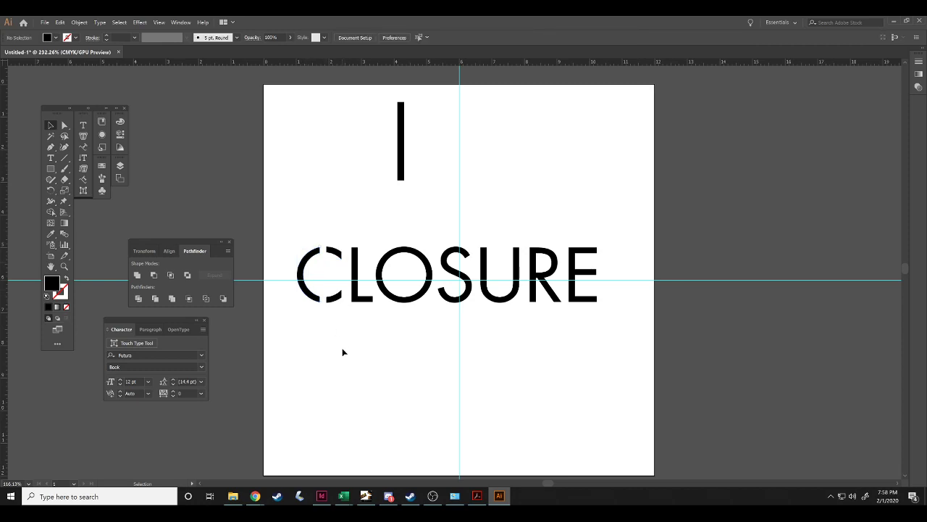
key("a")
left_click(341, 252)
left_click(342, 213)
key("v")
left_click(339, 253)
right_click(336, 250)
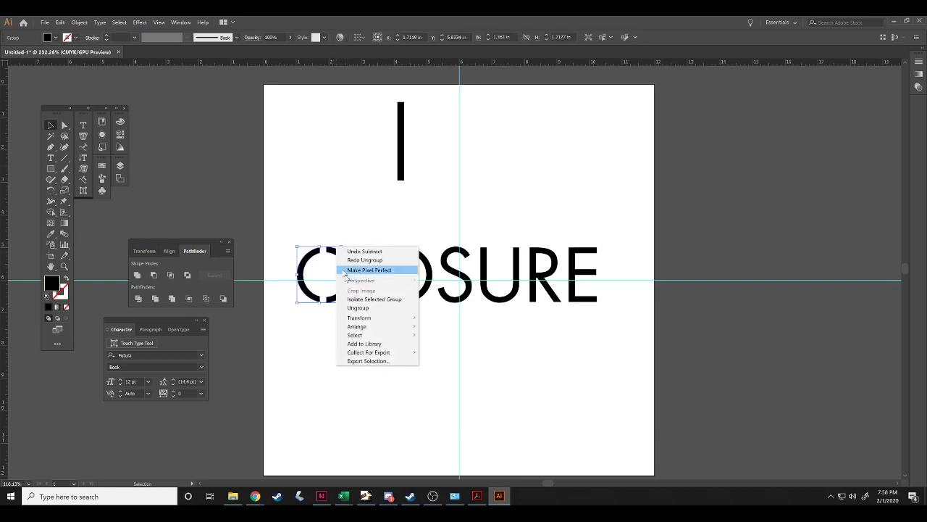
left_click(362, 308)
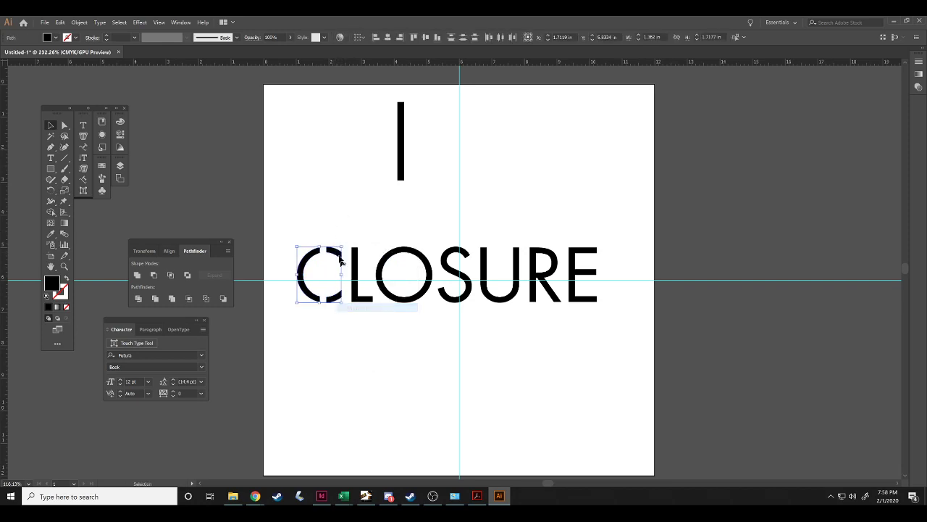
Try rotating the upper-right and lower-right pieces of the C individually.
left_click(331, 209)
left_click(337, 249)
left_click_drag(342, 243, 355, 285)
left_click(338, 295)
left_click(367, 337)
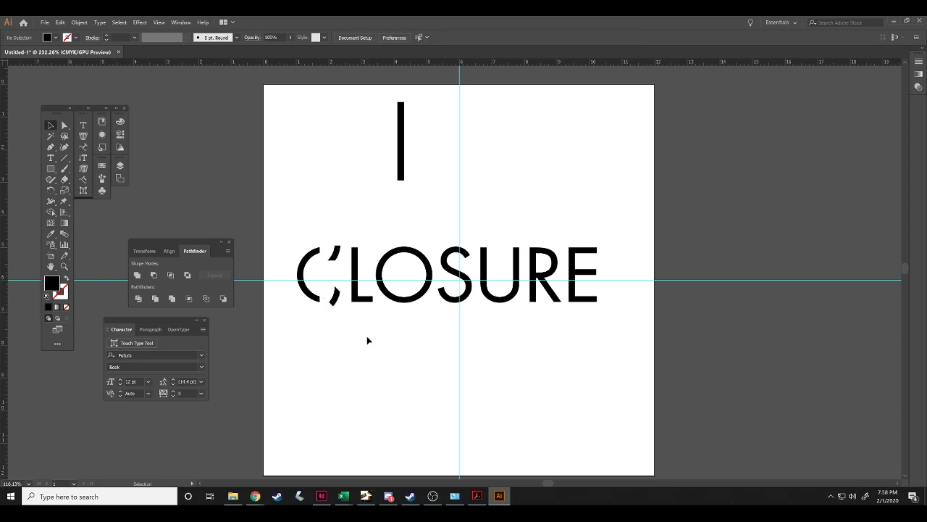
Undo the rotations of the C's pieces and the ungrouping of the letter.
key("ctrl+z")
key("ctrl+z")
key("ctrl+z")
key("ctrl+z")
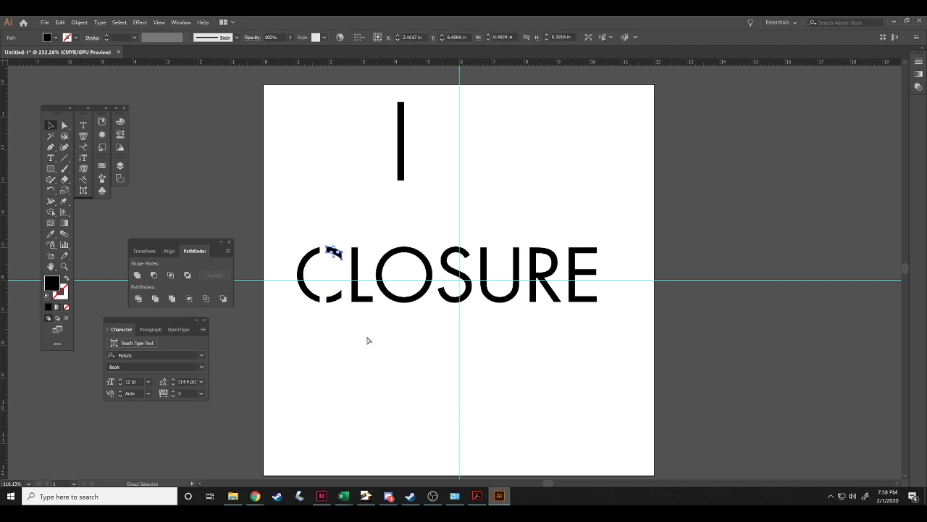
left_click(318, 191)
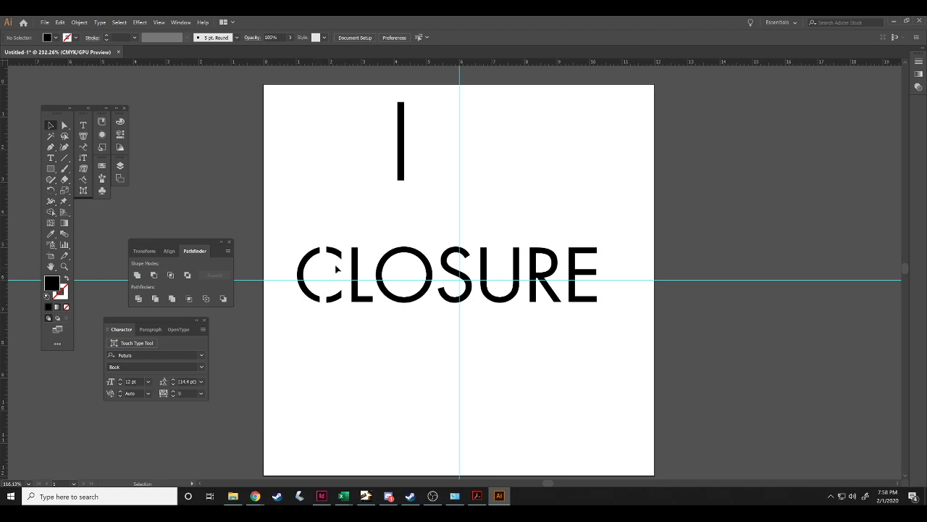
left_click(355, 330)
key("ctrl+z")
left_click(355, 333)
left_click(311, 258)
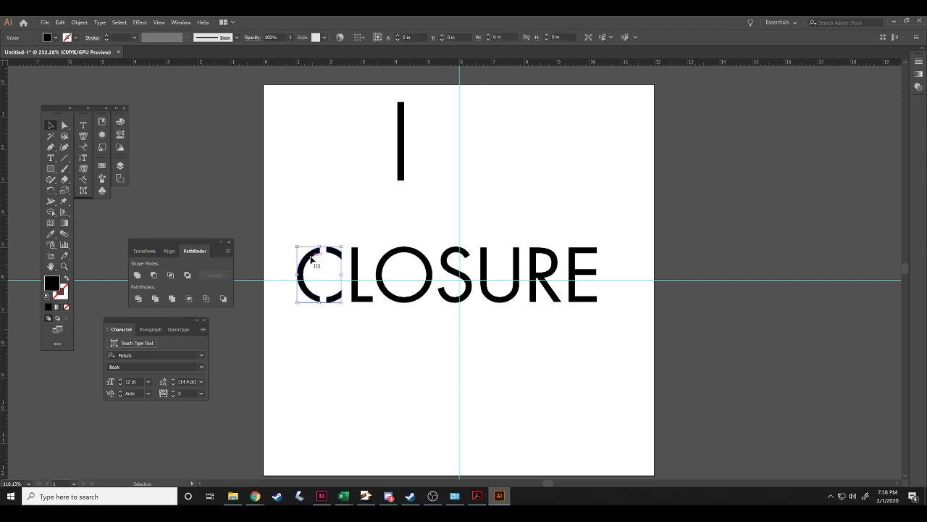
left_click(348, 358)
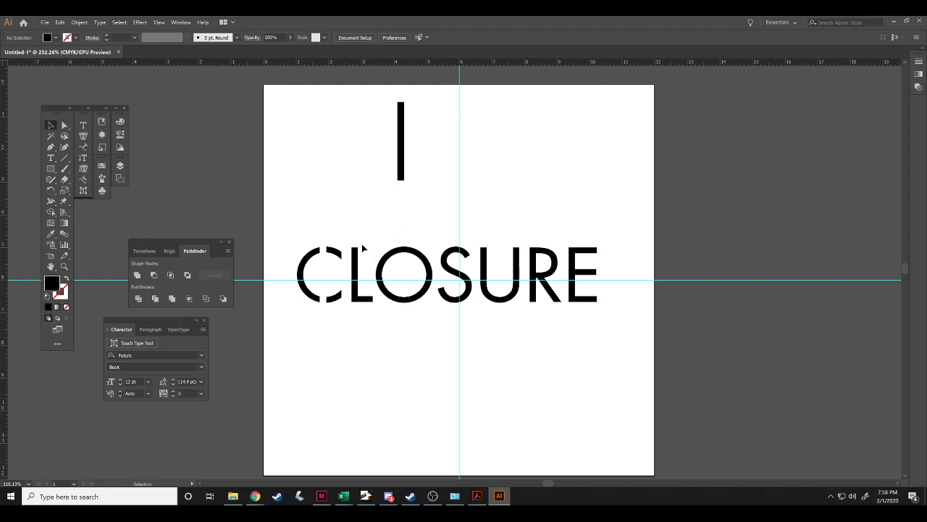
Duplicate the vertical bar above the word, rotate the copy 90° to horizontal, and place it across the left curve of the C.
left_click(401, 152)
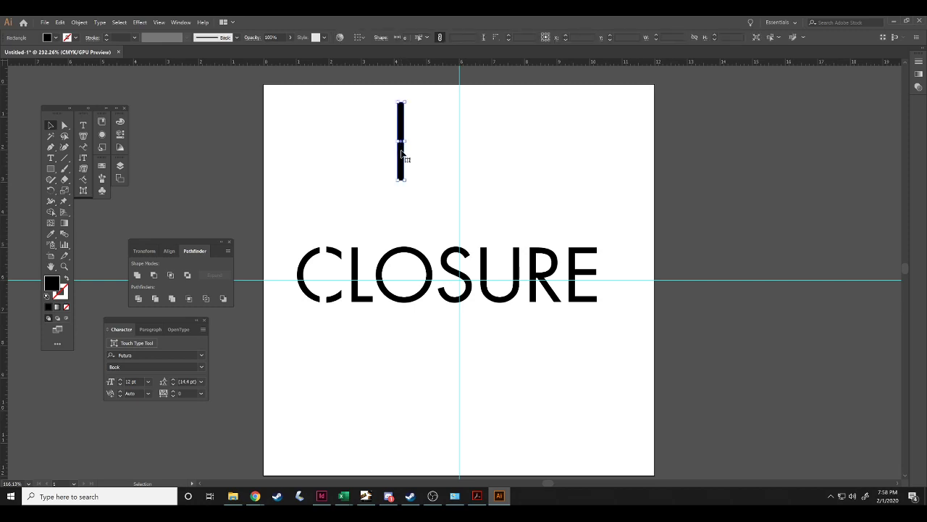
key("ctrl+c")
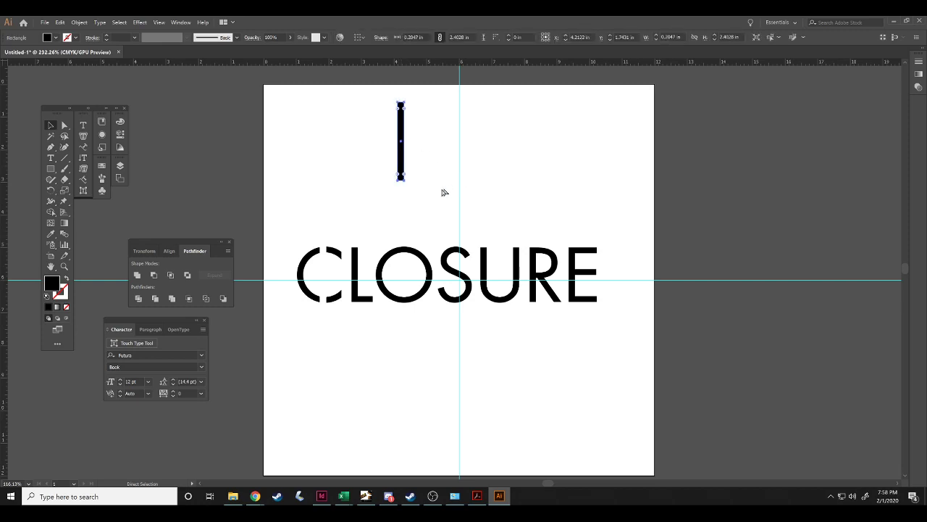
key("ctrl+v")
left_click_drag(451, 239, 322, 149)
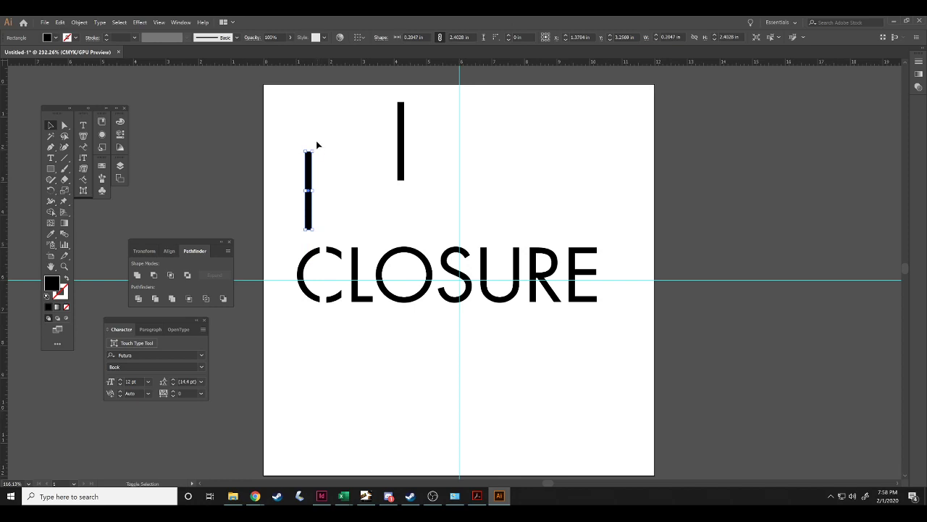
left_click_drag(315, 150, 315, 274)
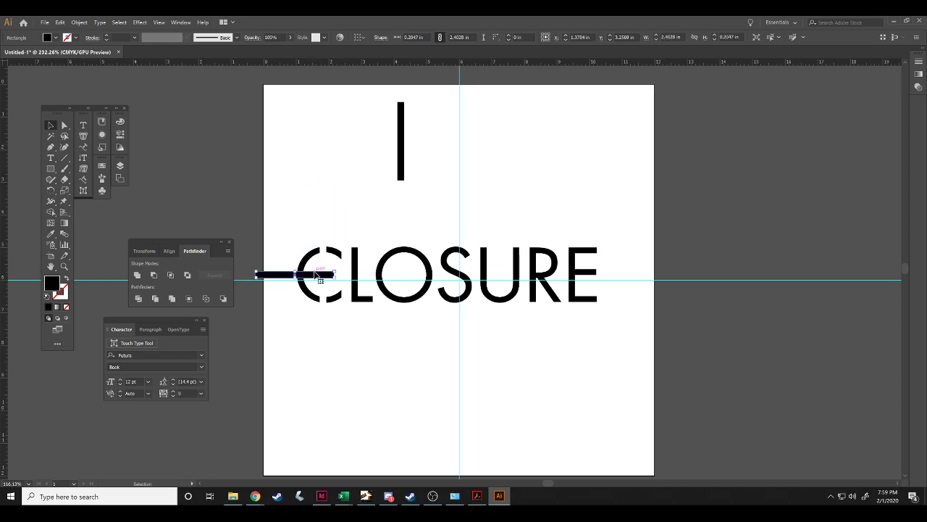
left_click(340, 341)
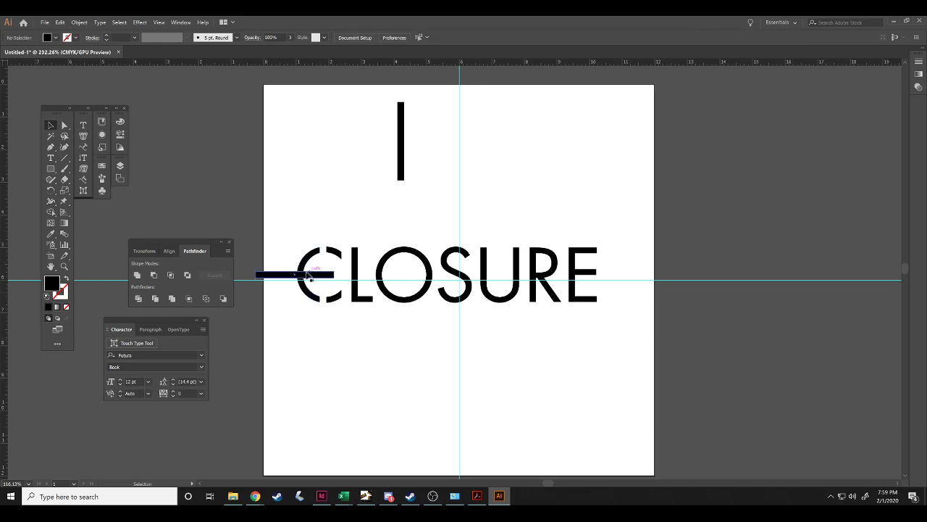
Try subtracting the horizontal bar from the grouped C with Pathfinder Minus Front, and undo it.
left_click_drag(277, 253, 312, 280)
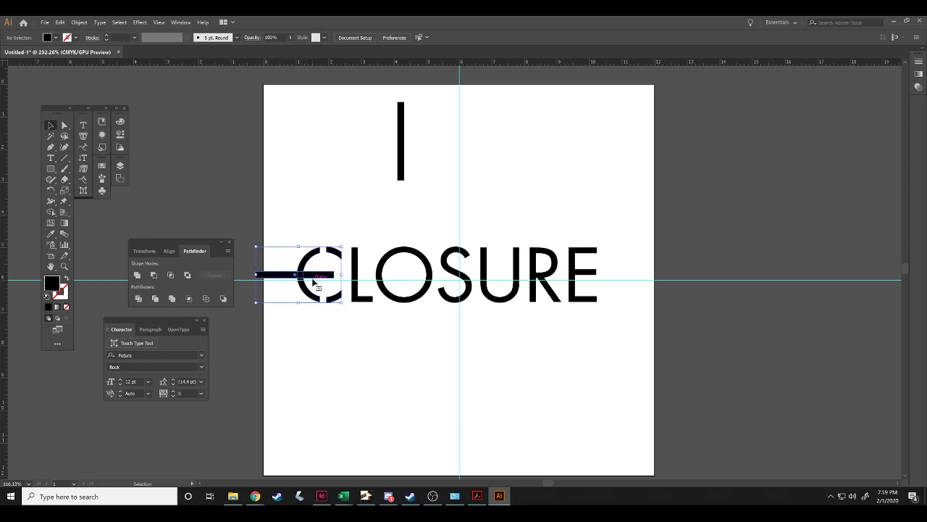
left_click(155, 275)
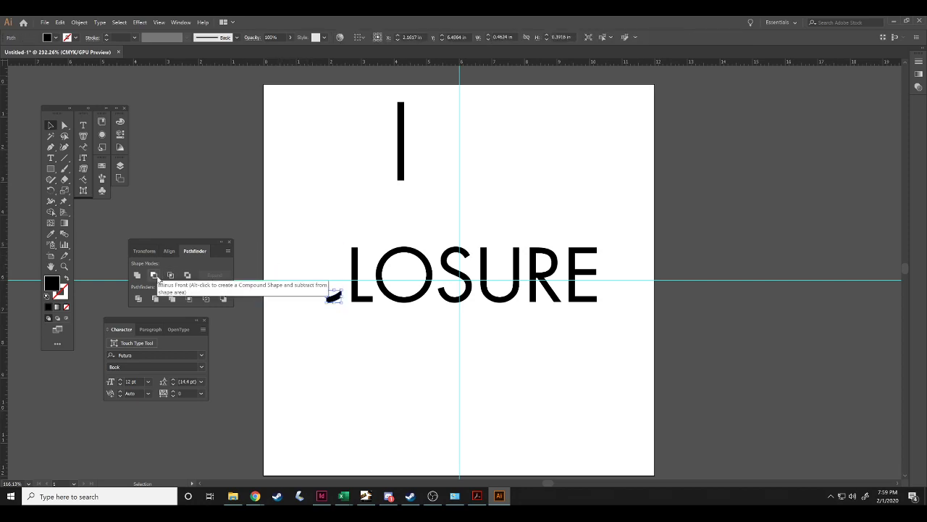
key("ctrl+z")
left_click(294, 235)
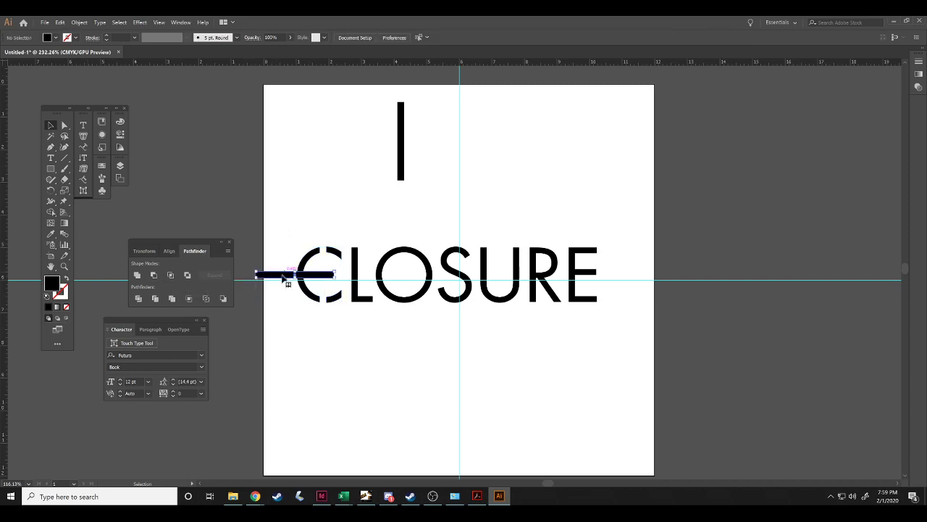
Try Pathfinder Exclude on the C and the horizontal bar, and undo it together with the bar's placement.
left_click_drag(276, 254, 316, 279)
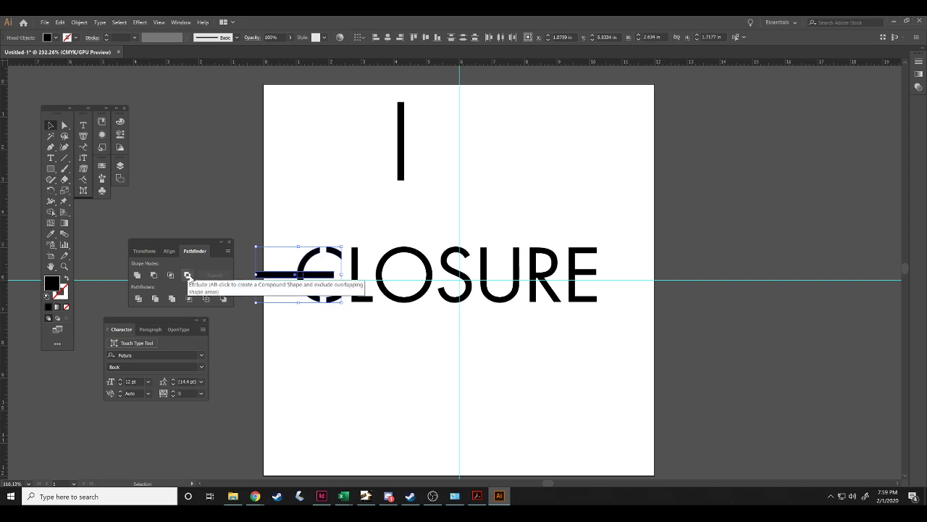
left_click(188, 275)
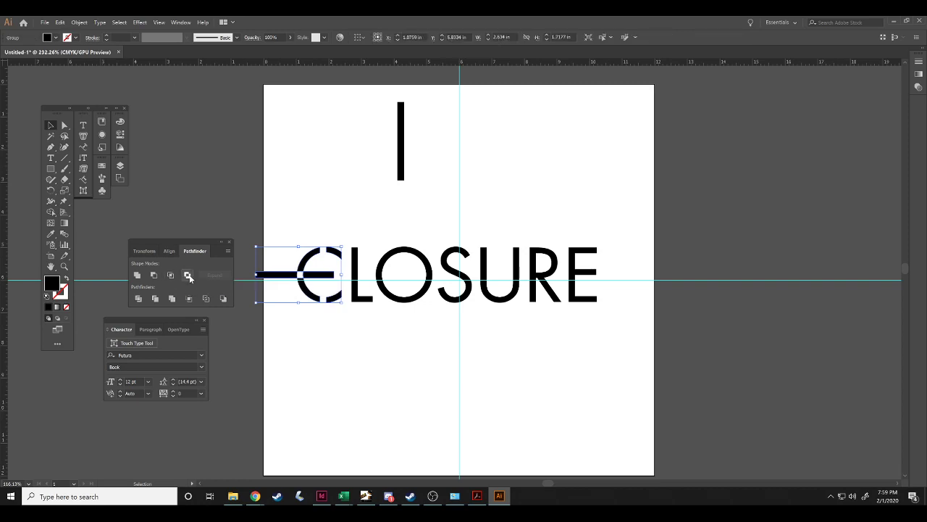
key("ctrl+z")
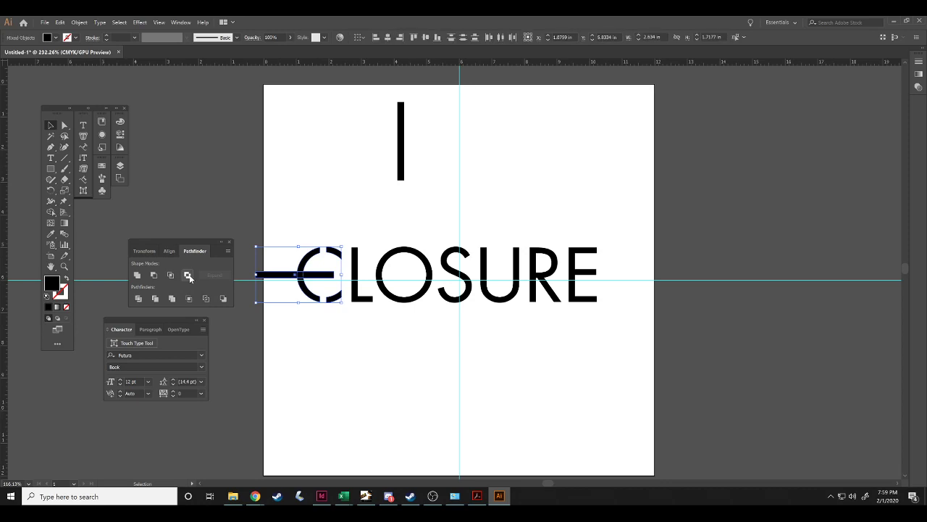
key("ctrl+z")
Ungroup the cut C into separate pieces and deselect them.
left_click(310, 259)
left_click(308, 265)
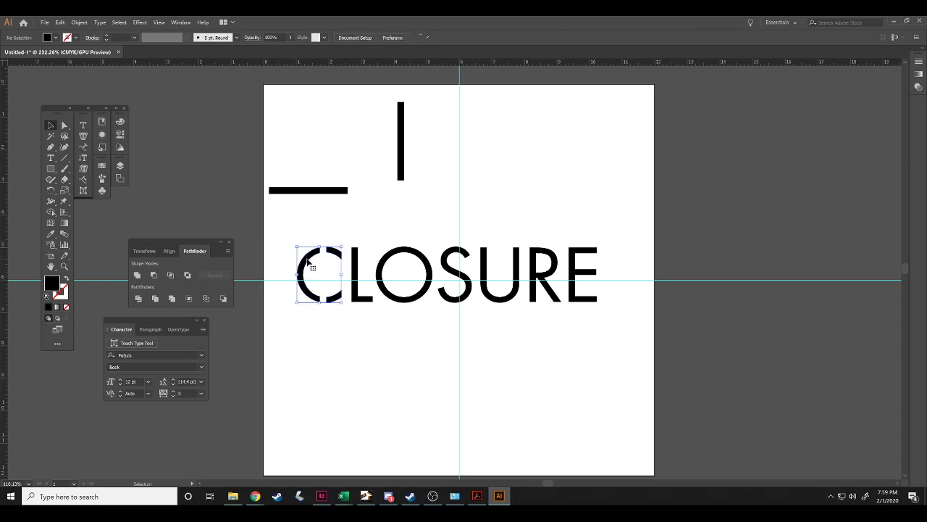
right_click(307, 262)
left_click(312, 319)
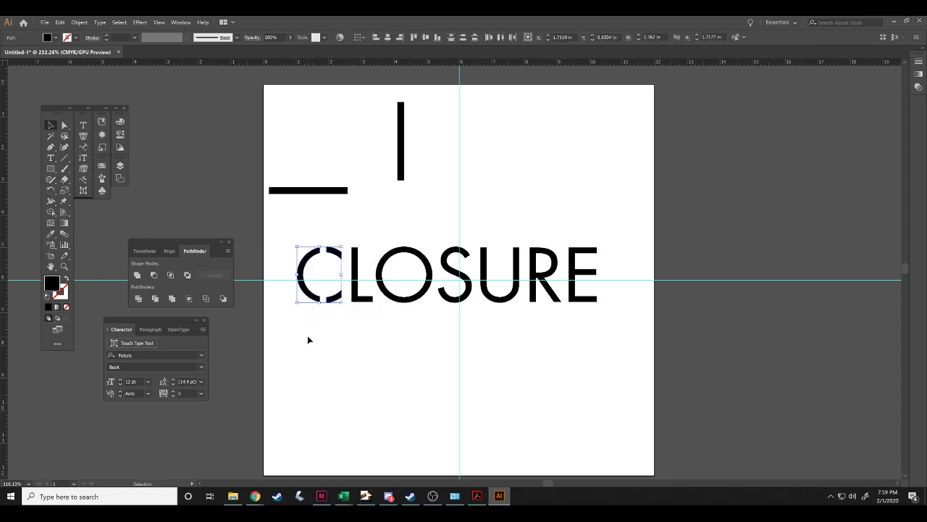
left_click(308, 339)
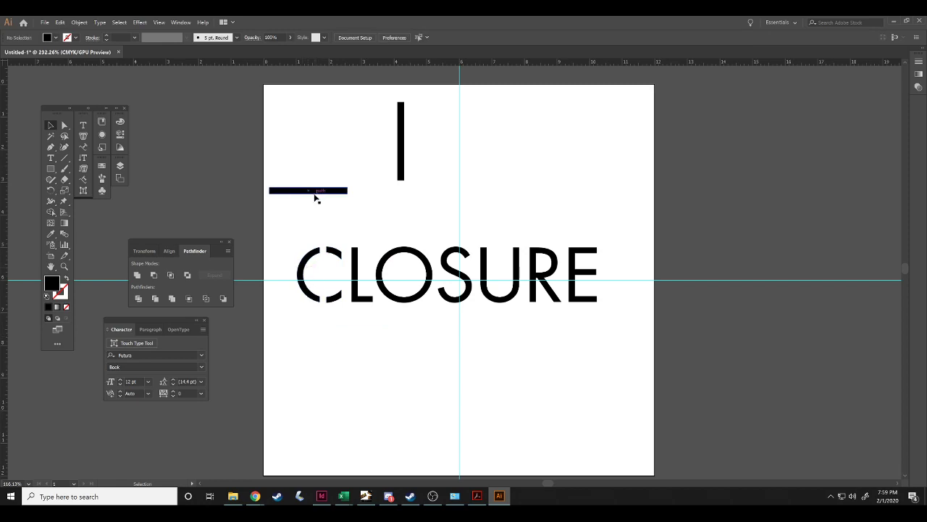
Move the horizontal bar across the left piece of the C and subtract it with Pathfinder Minus Front.
left_click_drag(314, 192, 306, 274)
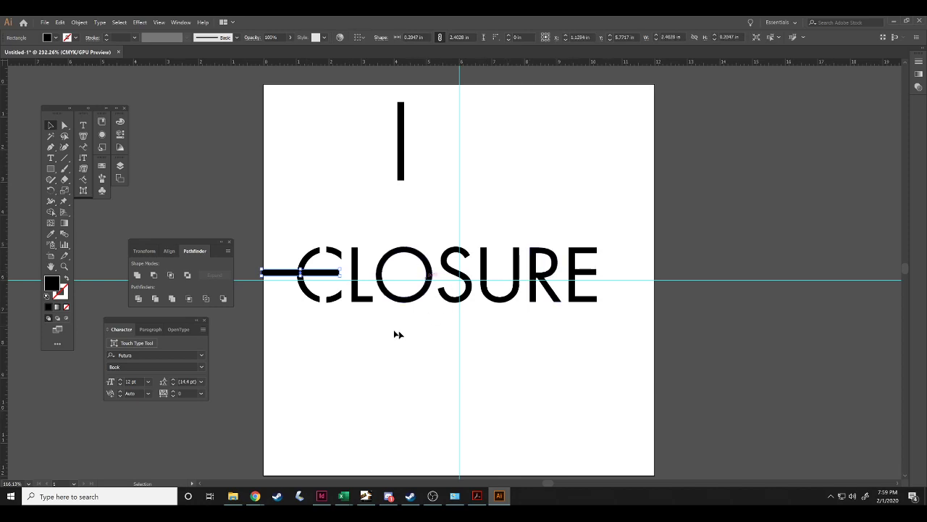
left_click(291, 265)
left_click_drag(291, 265, 314, 285)
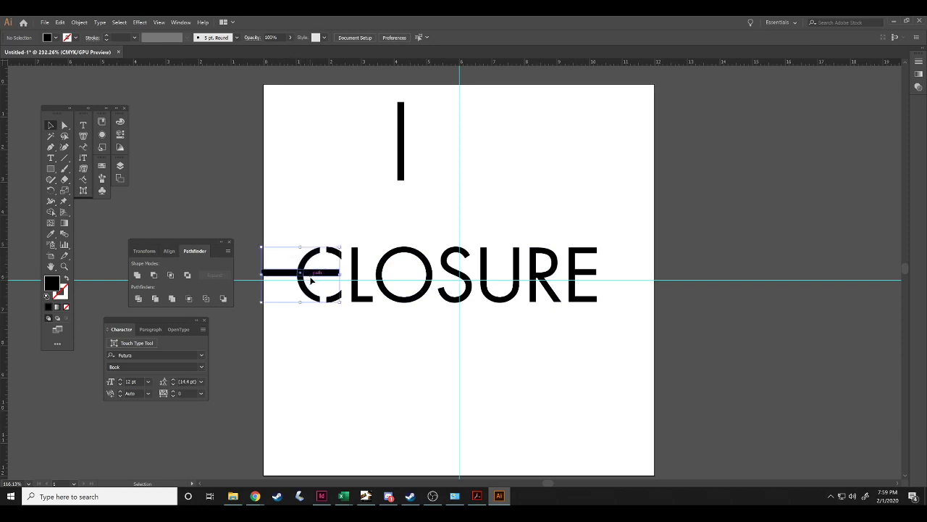
left_click(155, 276)
left_click(352, 357)
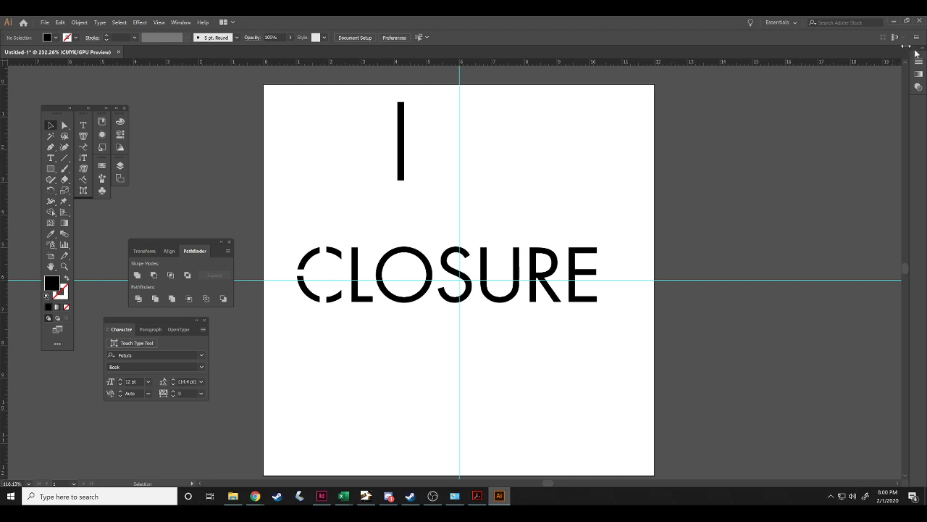
Check the BigBlueButton conference in the browser and return to Illustrator.
left_click(894, 21)
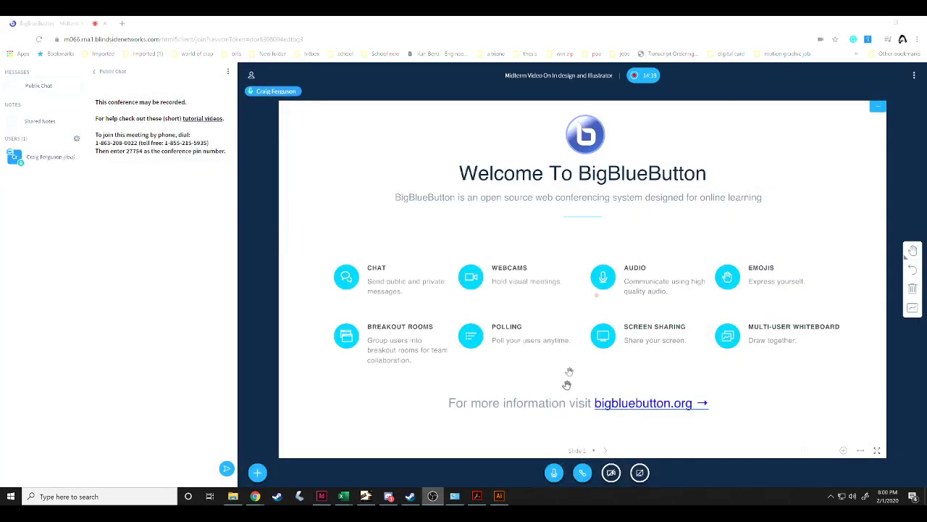
left_click(499, 496)
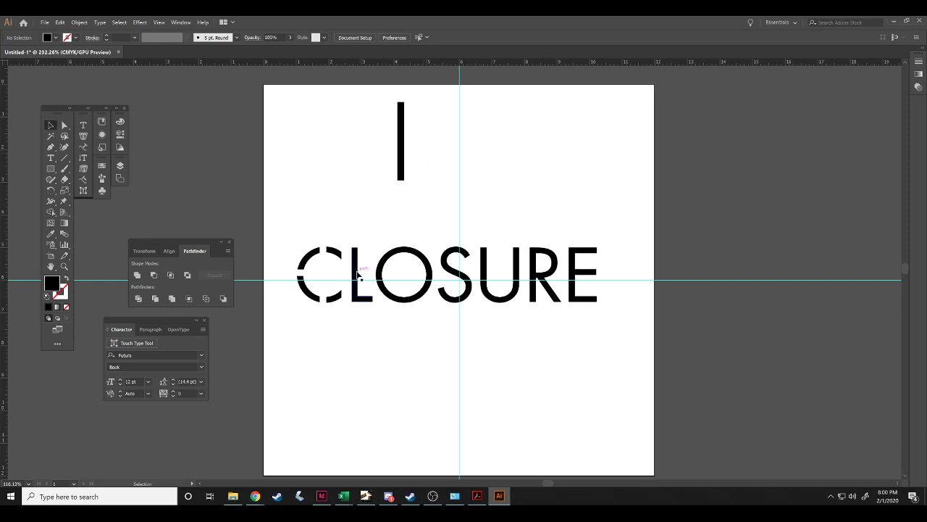
Paste another copy of the vertical bar, rotate it 90° to horizontal, and place it above the word.
left_click(403, 142)
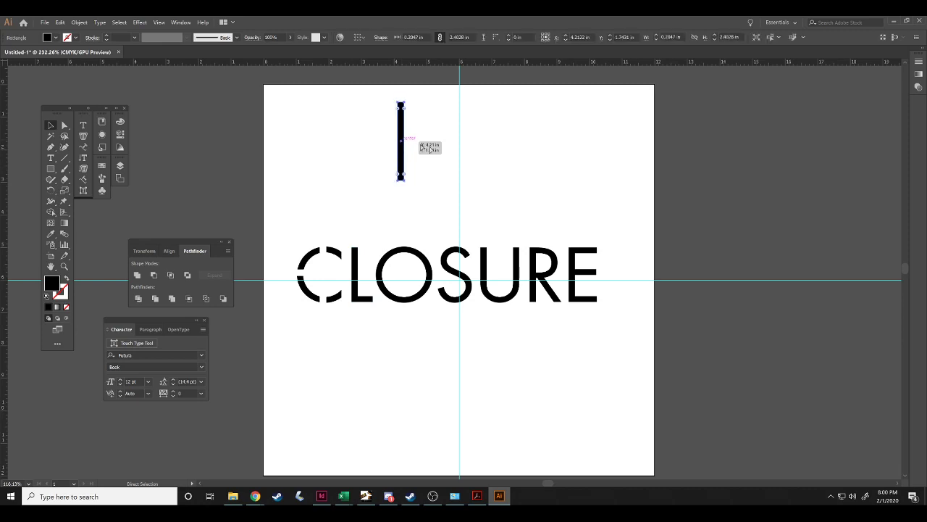
key("ctrl+v")
left_click_drag(453, 244, 498, 180)
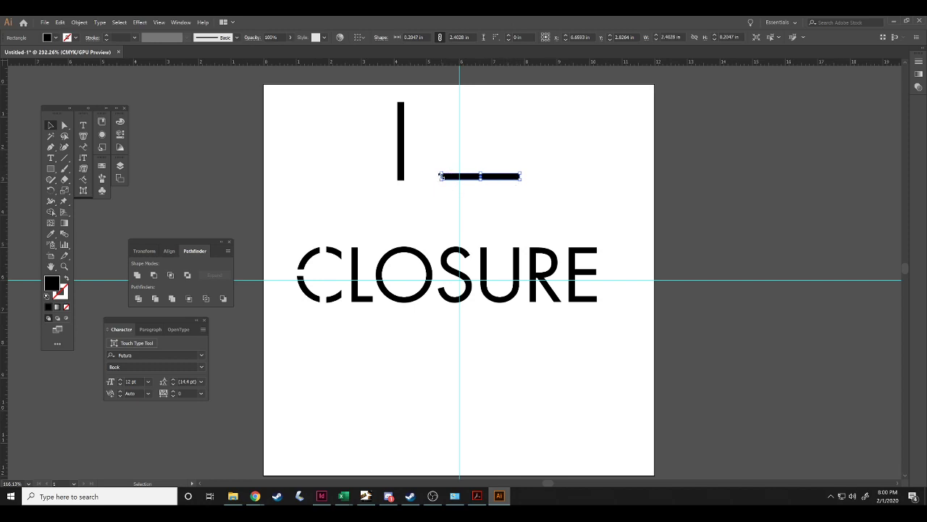
Shorten the new horizontal bar to about 0.6 in and place it below the L.
left_click_drag(440, 176, 344, 269)
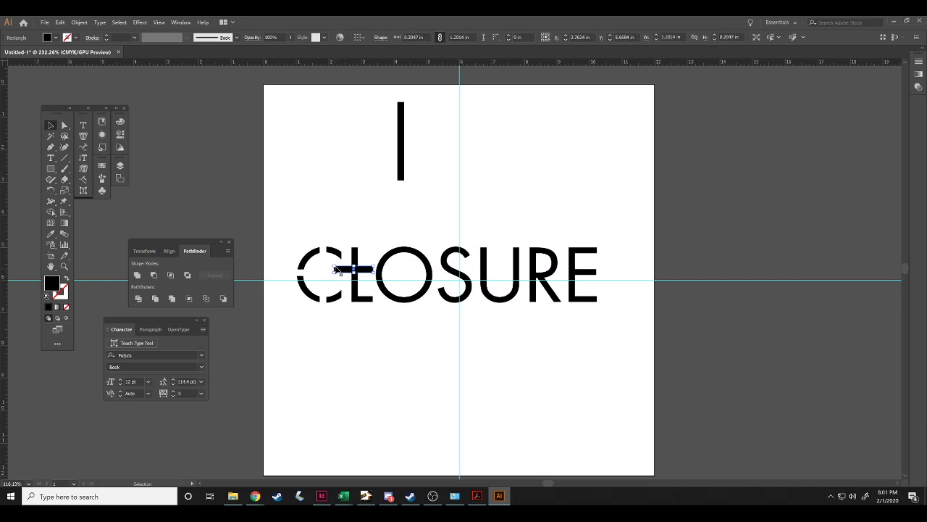
left_click_drag(335, 268, 387, 362)
left_click(384, 232)
left_click_drag(387, 366, 364, 368)
Duplicate the short horizontal bar and place the copy above the U as a spare.
key("a")
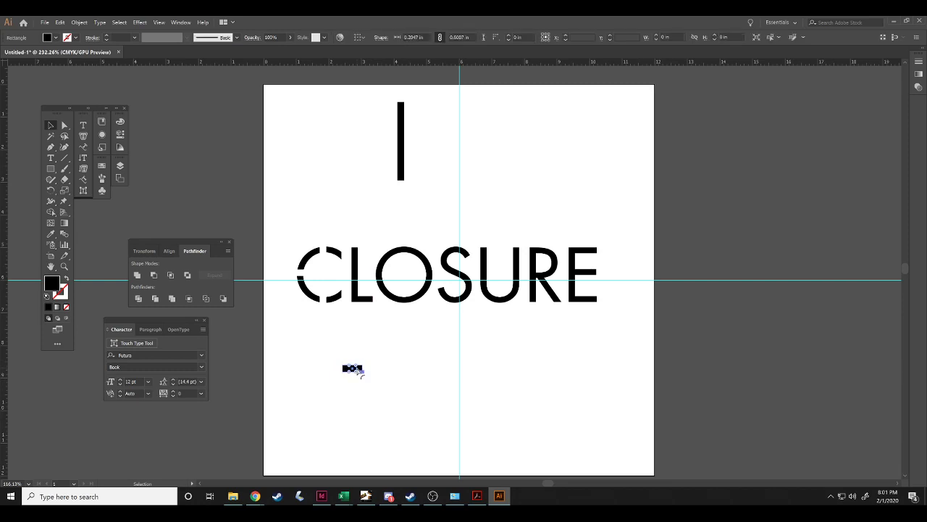
key("ctrl+c")
key("ctrl+v")
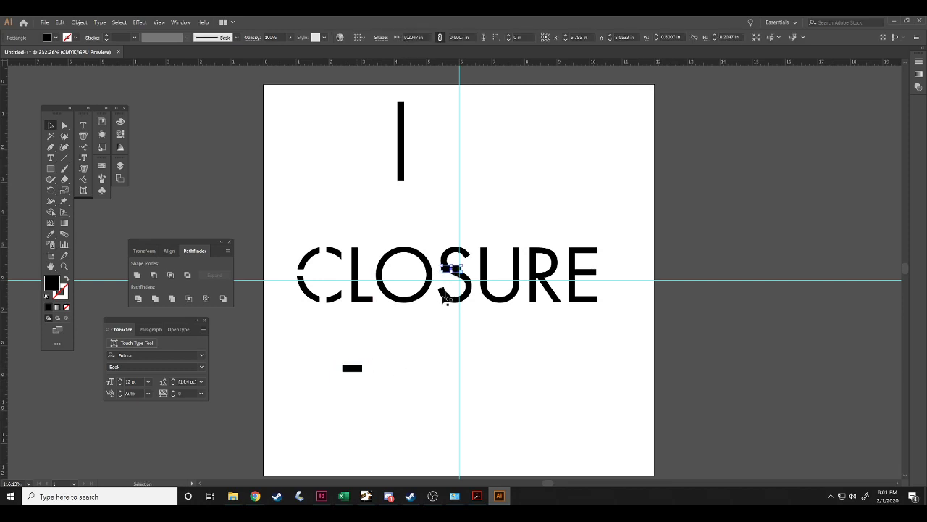
left_click_drag(456, 272, 506, 159)
Move the short bar from below the word up across the middle of the L's stem and deselect it.
left_click_drag(360, 368, 359, 276)
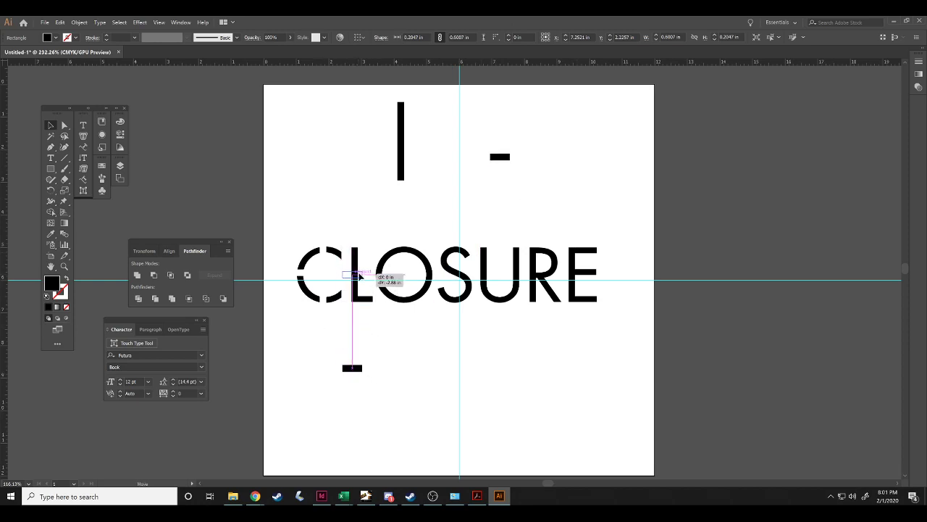
left_click_drag(359, 276, 360, 276)
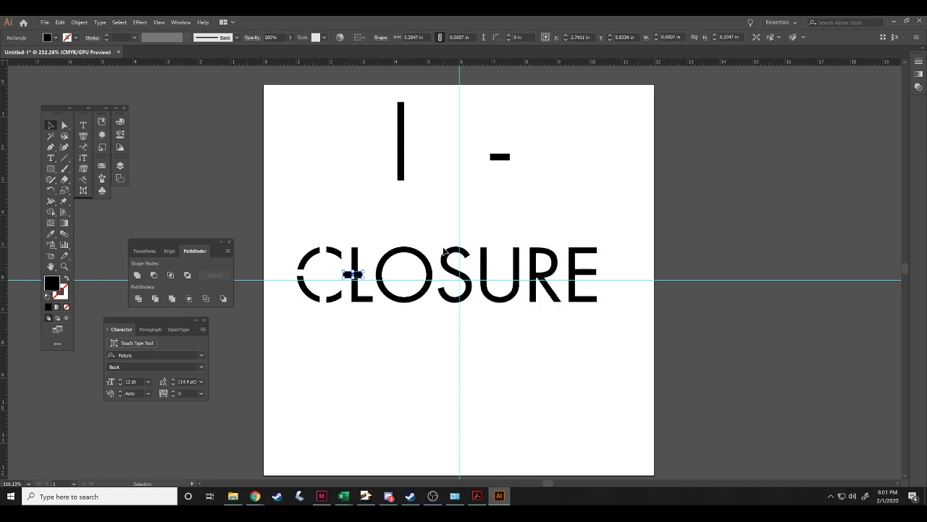
left_click(355, 233)
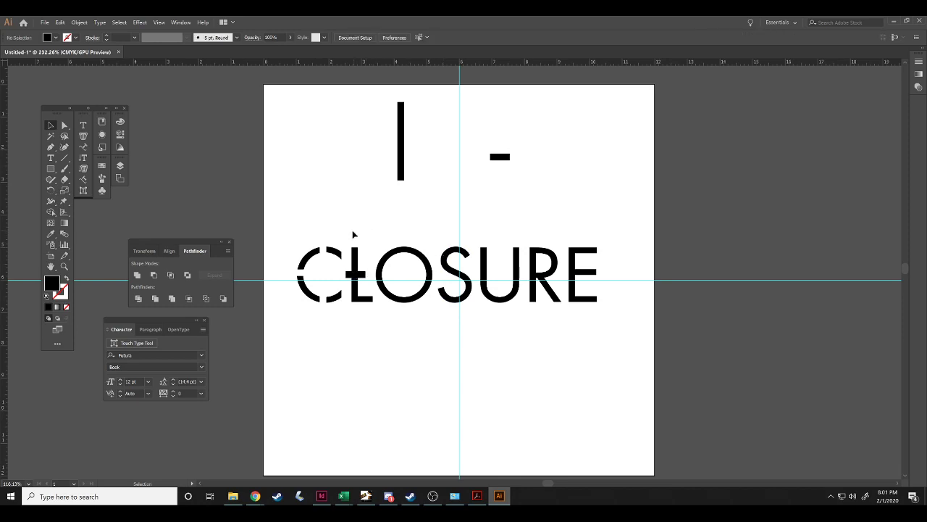
Cut a gap in the L's stem by subtracting the short bar with Minus Front, then ungroup the L's pieces.
left_click_drag(345, 240, 365, 281)
left_click(155, 275)
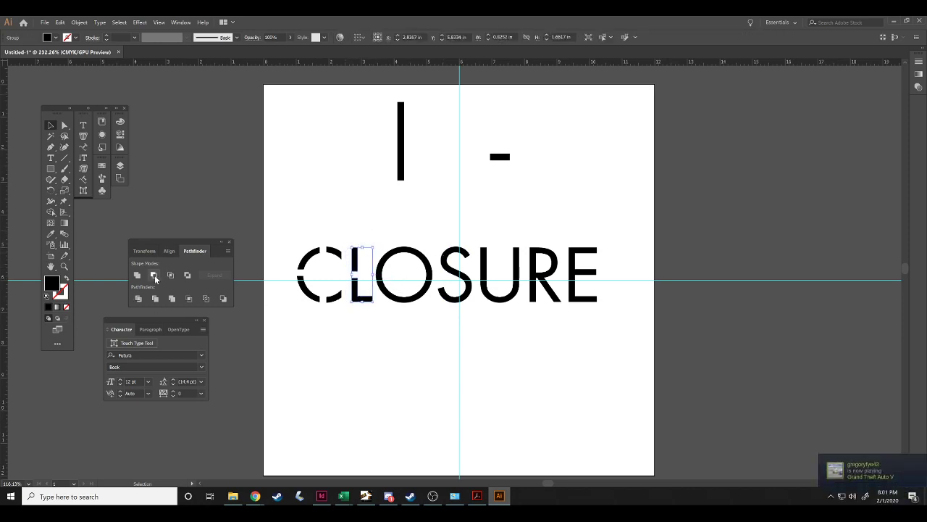
left_click(367, 208)
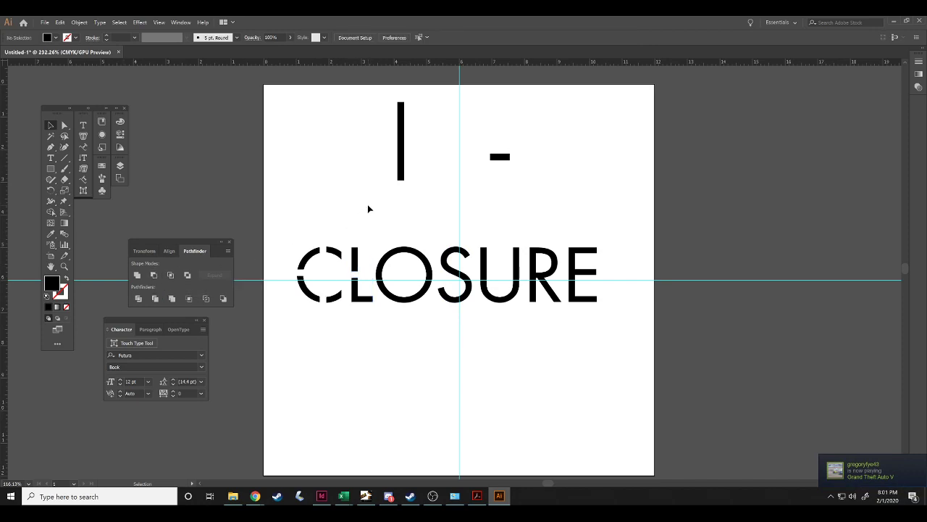
right_click(355, 262)
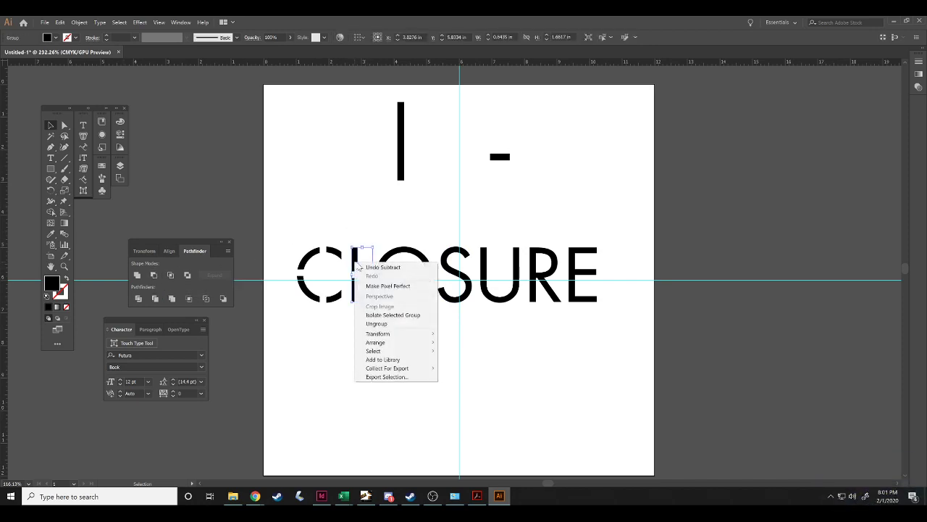
left_click(379, 324)
left_click(362, 354)
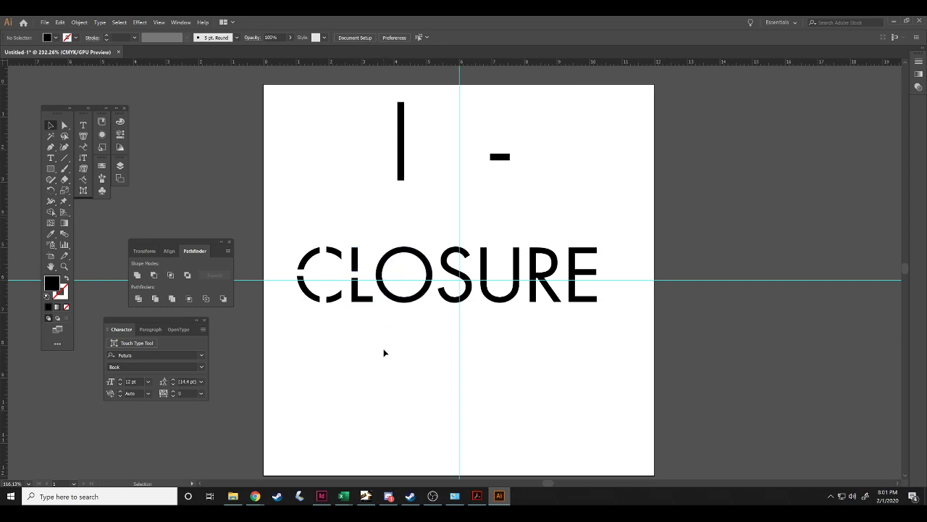
Duplicate the spare short bar, rotate the copy 90° to vertical, and place it across the L's foot.
left_click(500, 156)
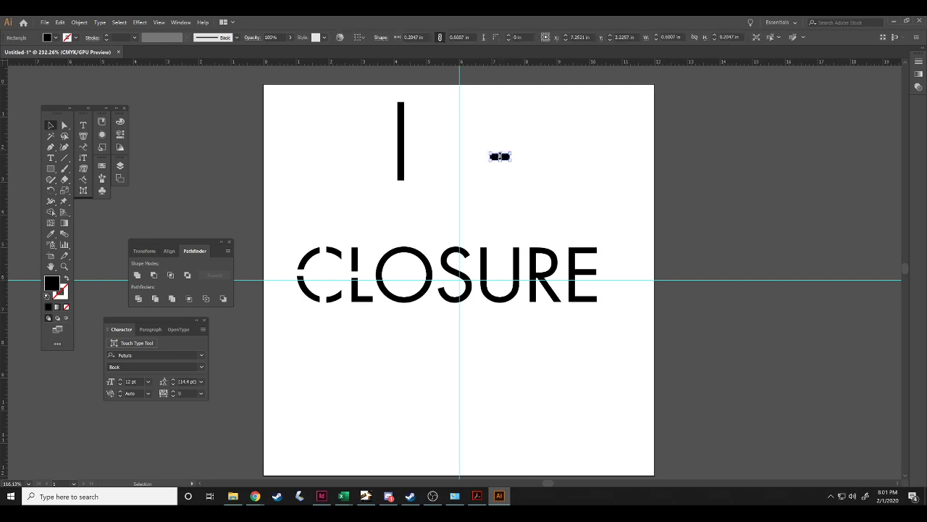
key("ctrl+c")
key("ctrl+v")
left_click_drag(465, 263, 365, 299)
left_click(402, 338)
Try to subtract the vertical short bar from the L's lower piece with Minus Front, then undo the subtraction.
left_click_drag(346, 294, 376, 316)
left_click(154, 275)
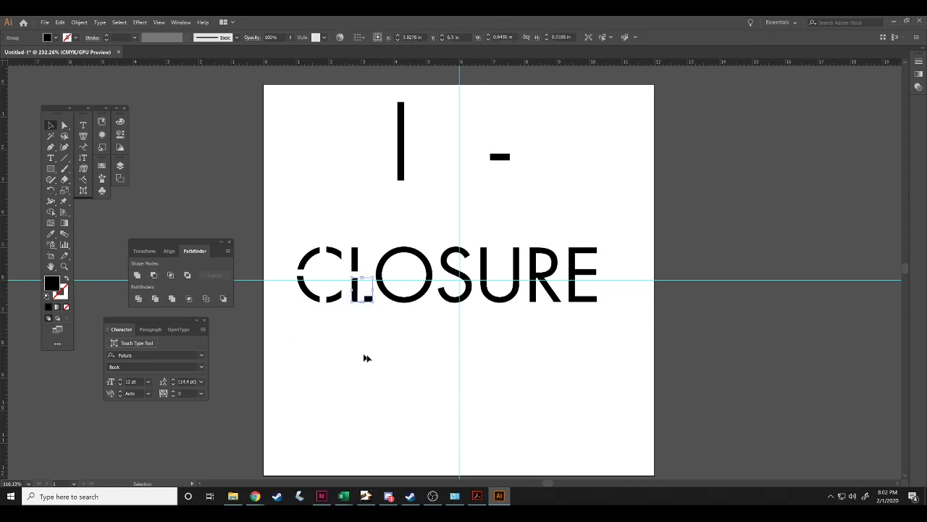
left_click(384, 360)
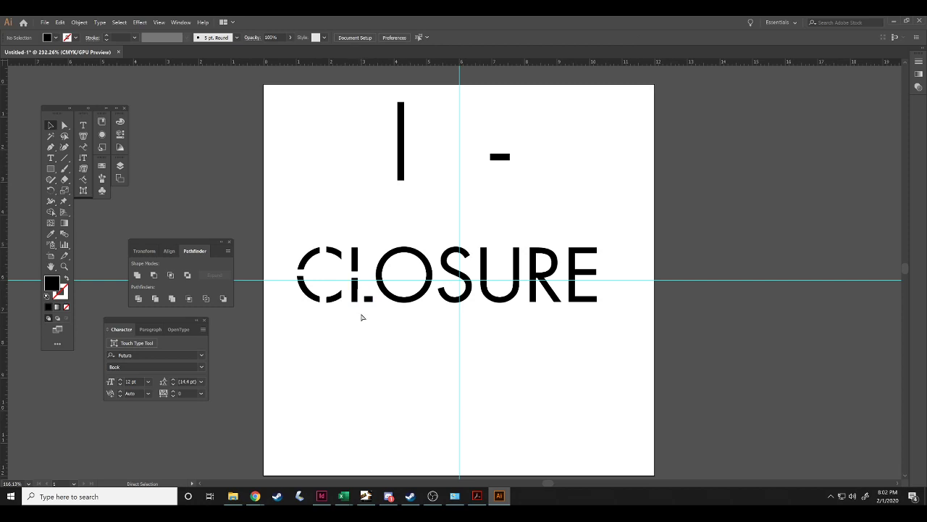
key("ctrl+z")
left_click(388, 333)
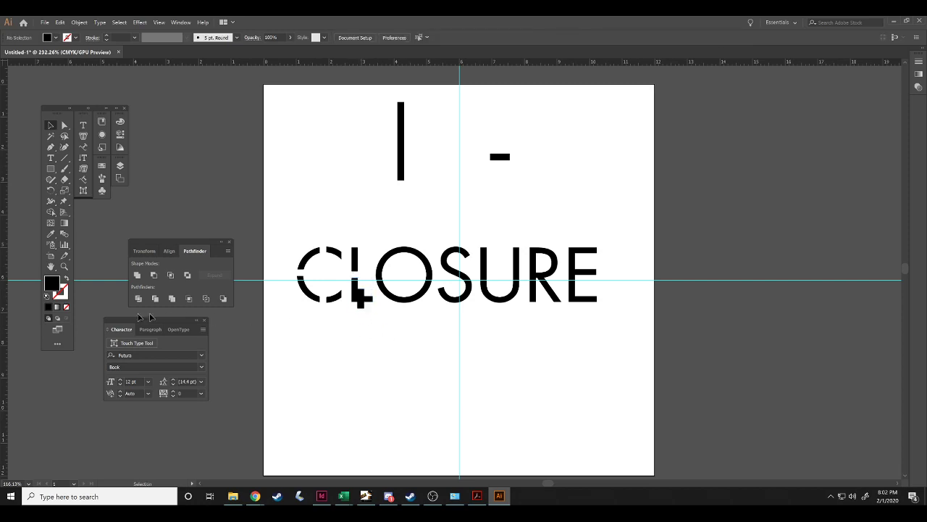
Adjust the vertical short bar so its side lines up with the inner edge of the L's stem.
left_click(61, 266)
left_click(365, 296)
left_click(439, 286)
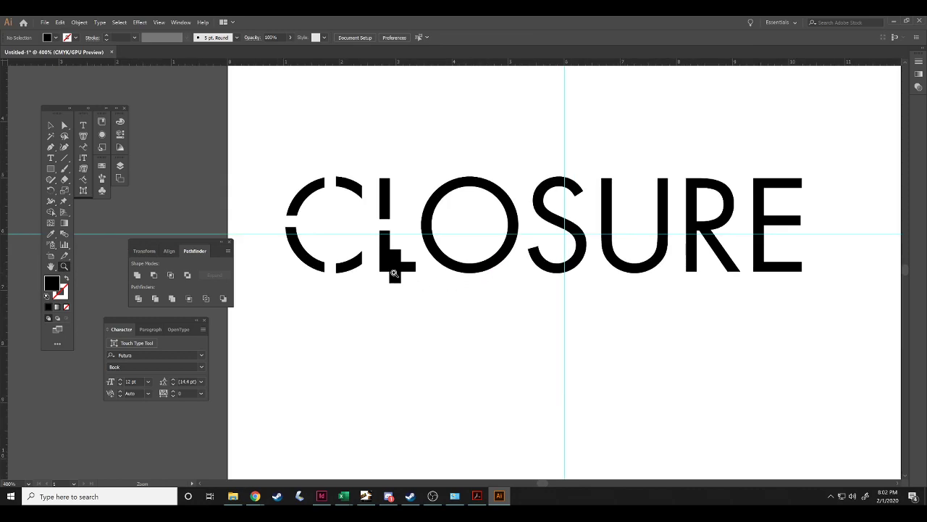
left_click(394, 273)
left_click(507, 306)
left_click_drag(439, 284, 377, 404)
left_click(50, 125)
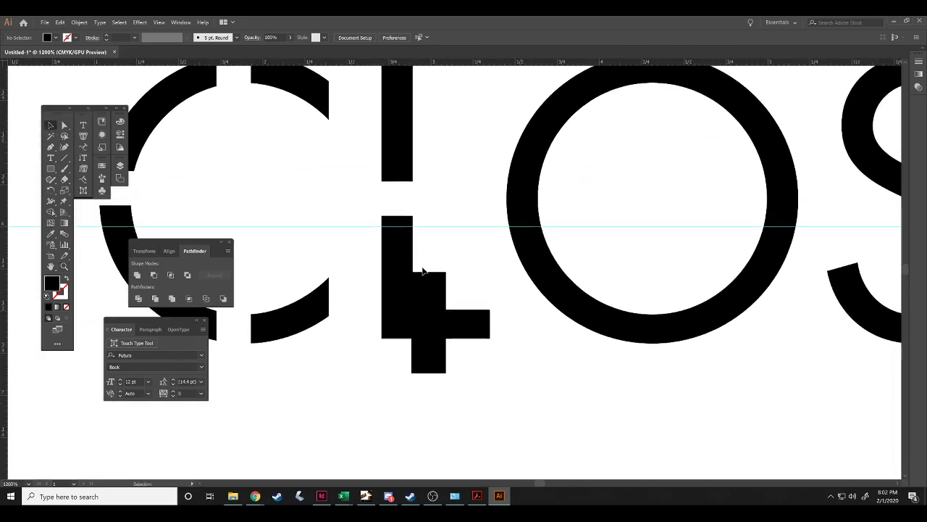
left_click(436, 286)
key("Right")
key("Right")
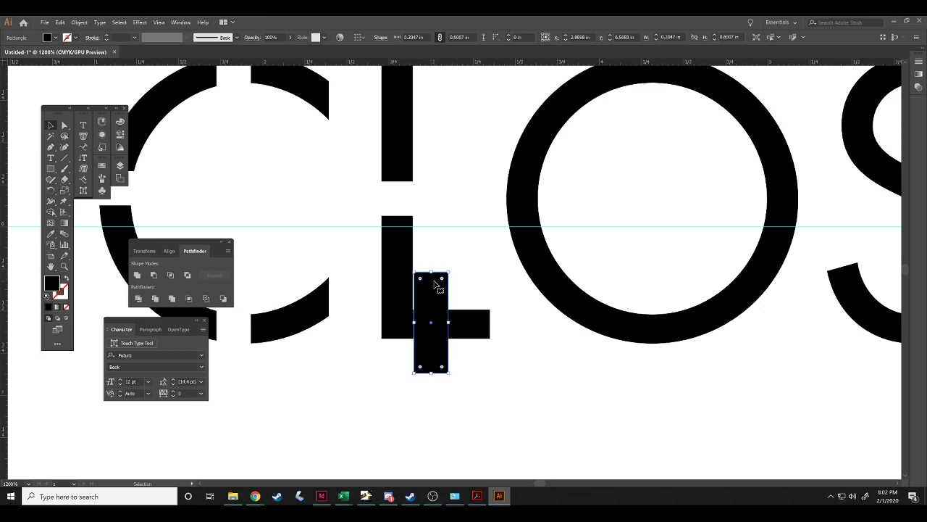
key("Left")
key("Right")
left_click_drag(424, 299, 425, 303)
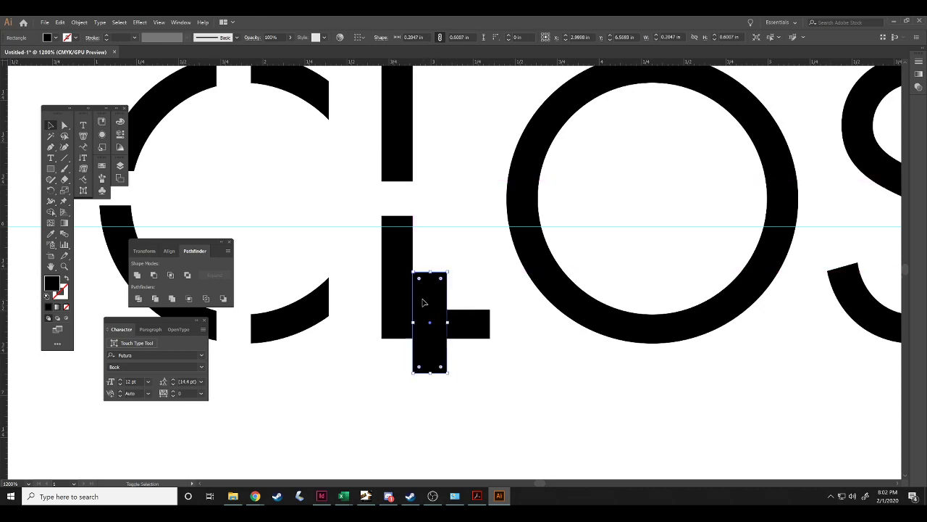
Fill the short bar over the L's foot with green to distinguish it from the letter, and deselect it.
left_click(509, 381)
left_click(428, 321)
left_click(52, 38)
left_click(37, 57)
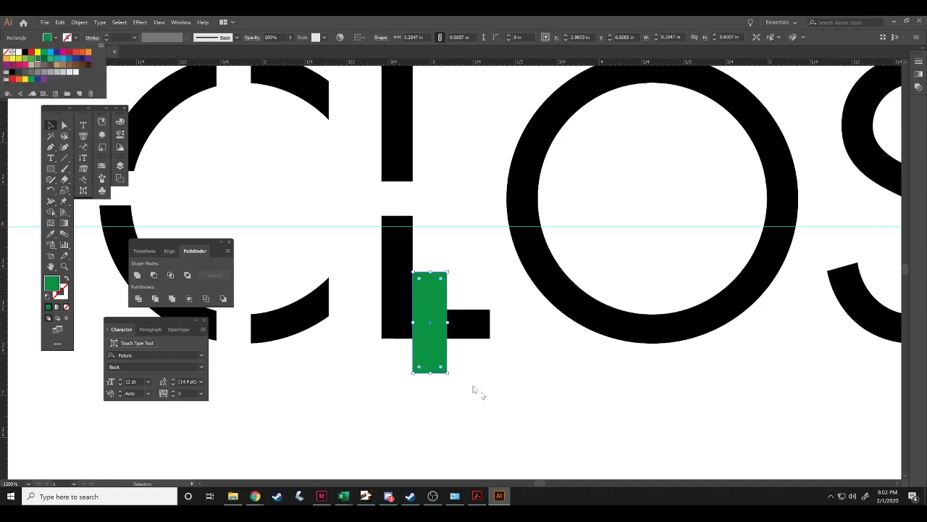
left_click(528, 418)
left_click(528, 418)
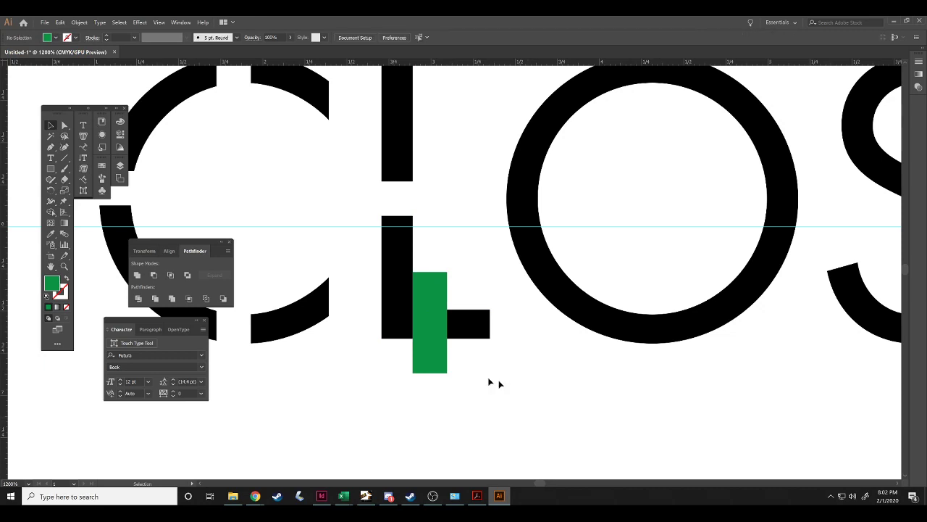
Subtract the green bar from the L's lower piece with Minus Front to cut a gap in the foot.
left_click_drag(360, 287, 469, 405)
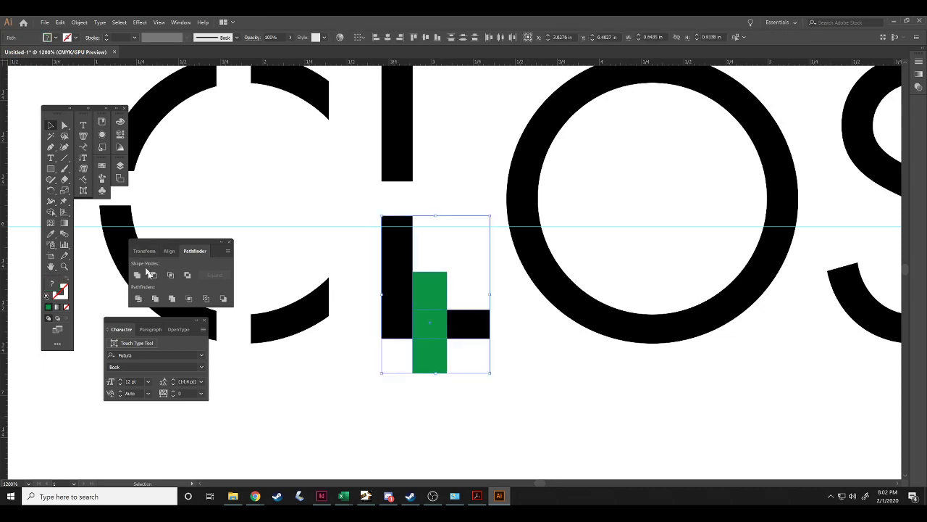
left_click(153, 275)
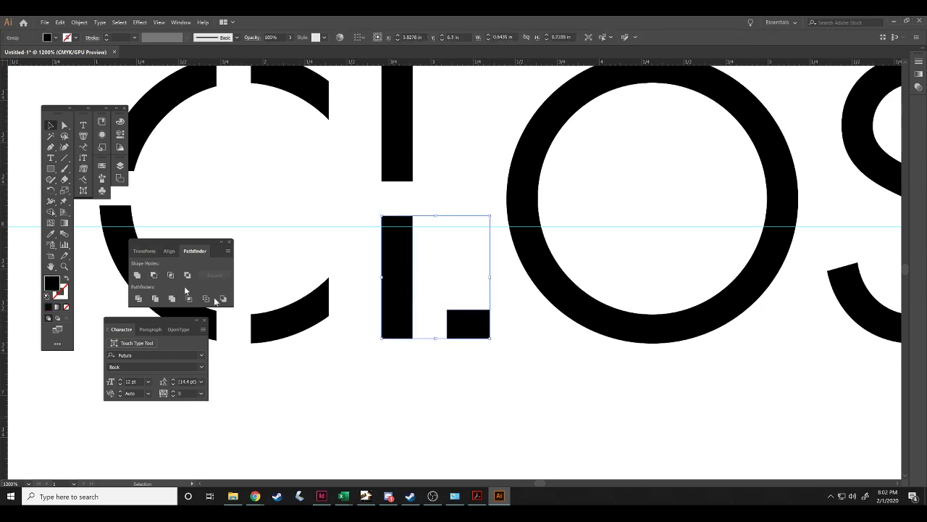
left_click(479, 419)
Paste a copy of the long vertical bar and center it across the O.
key("ctrl+minus")
key("ctrl+minus")
key("ctrl+minus")
key("ctrl+minus")
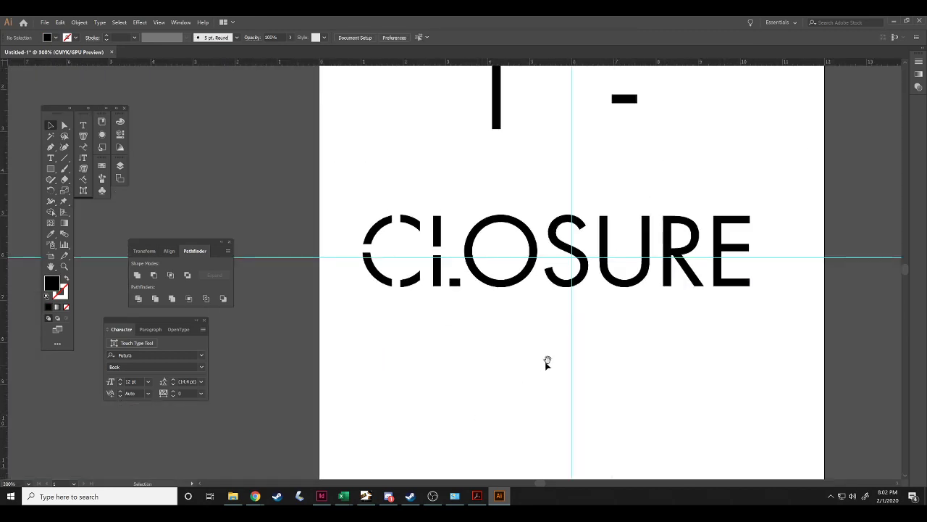
left_click_drag(546, 362, 460, 374)
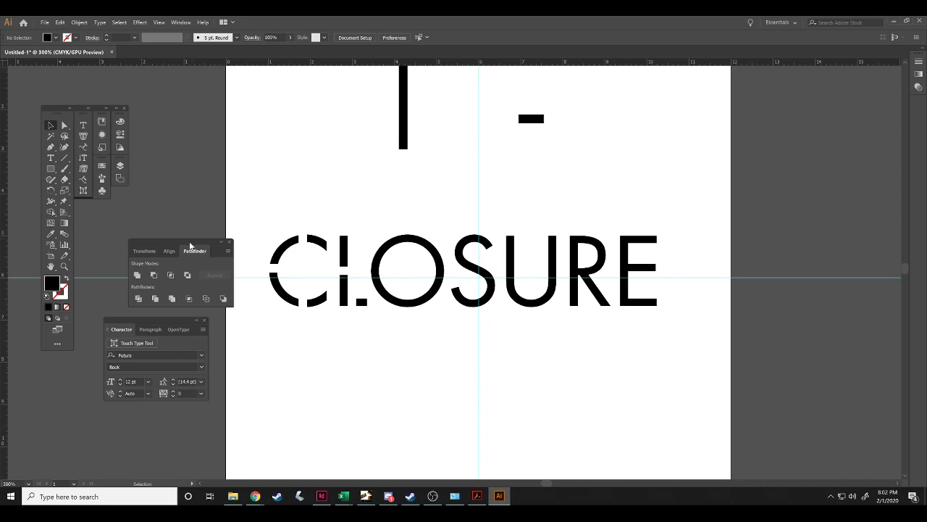
left_click_drag(186, 246, 165, 230)
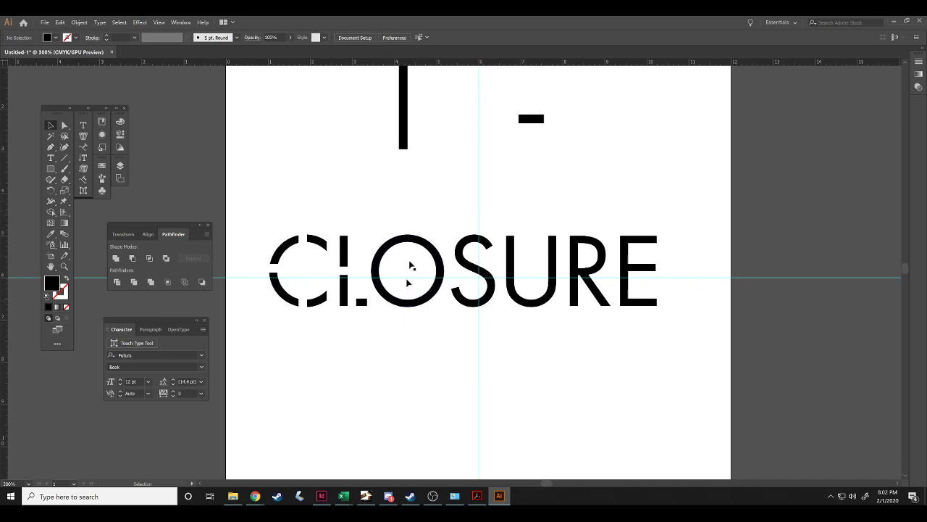
left_click(403, 120)
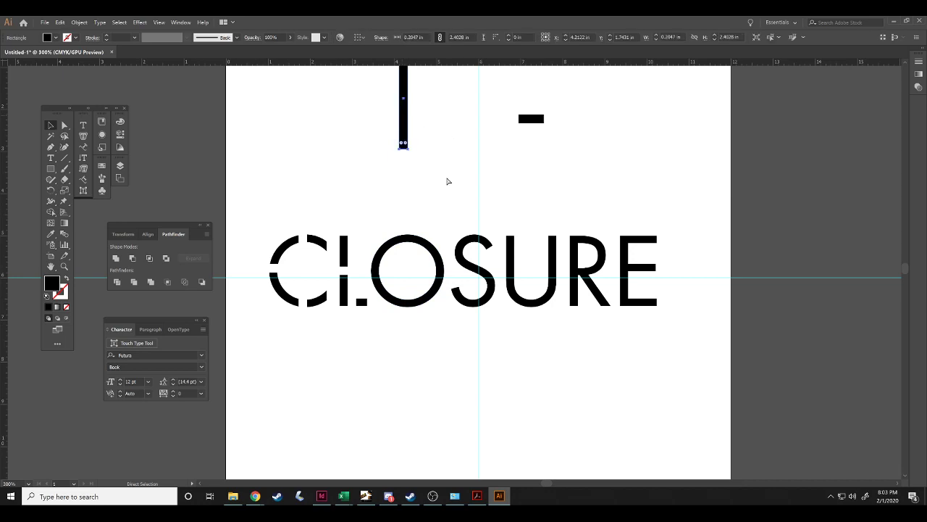
key("ctrl+v")
left_click_drag(453, 239, 406, 242)
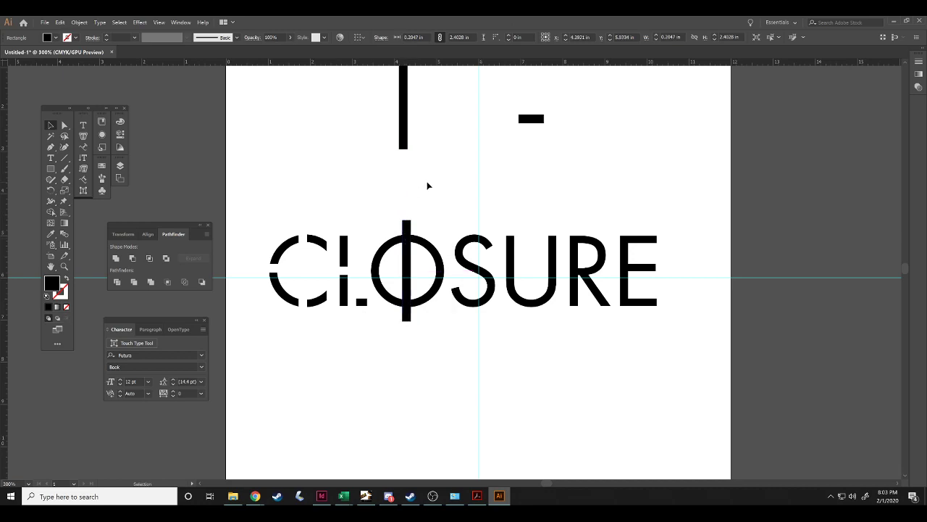
left_click(427, 181)
Subtract the vertical bar from the O with Minus Front to open gaps at its top and bottom.
left_click_drag(375, 207, 443, 268)
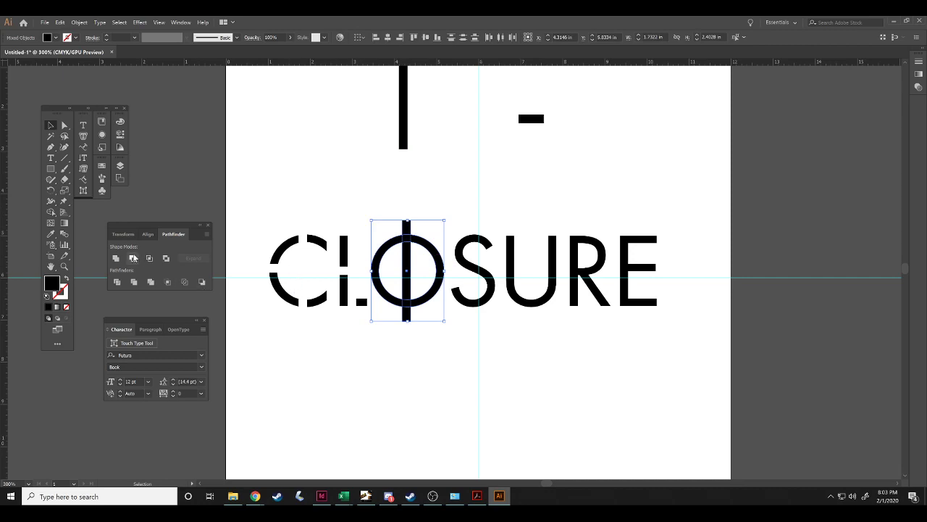
left_click(132, 258)
left_click(418, 189)
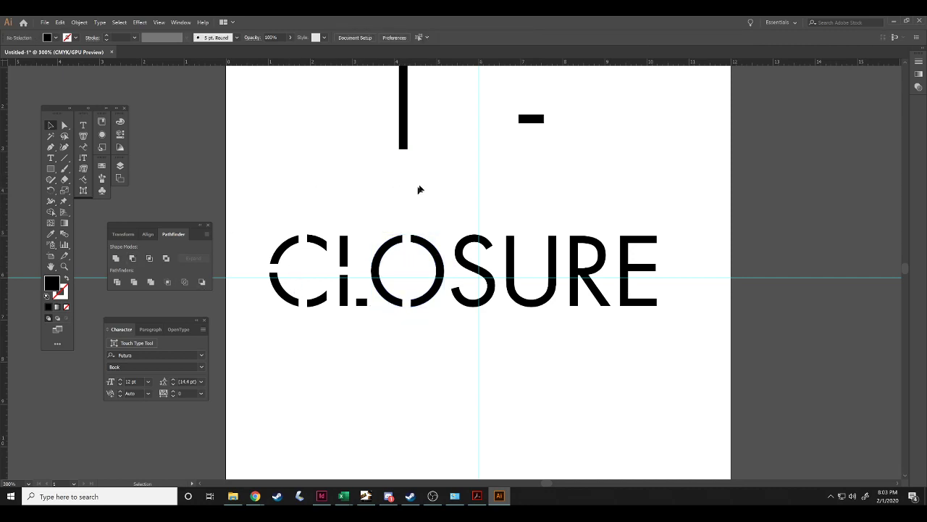
Paste another copy of the long vertical bar, rotate it 90° to horizontal, and center it across the O.
left_click(403, 113)
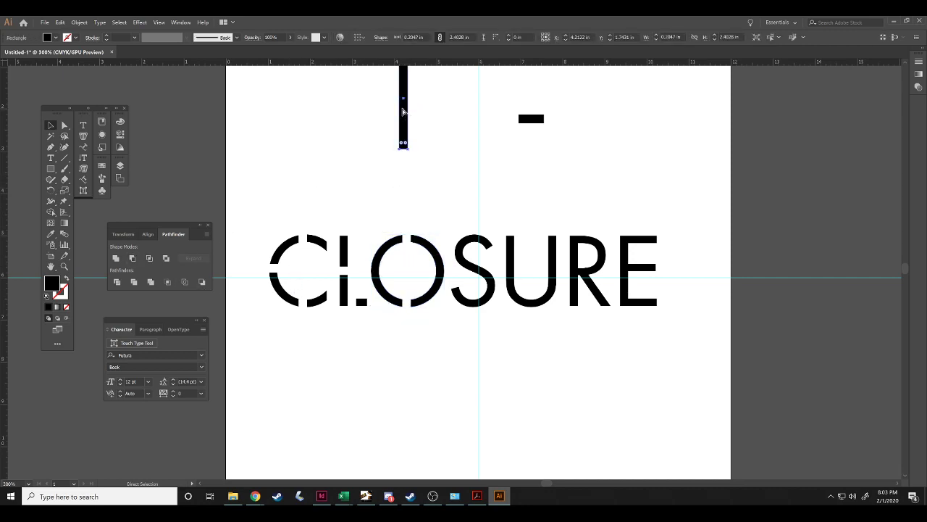
key("ctrl+v")
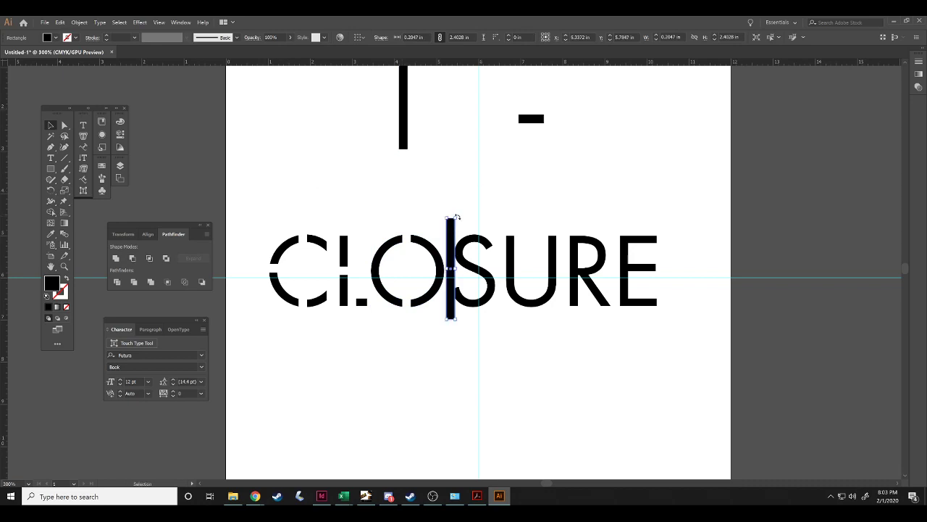
left_click_drag(457, 217, 408, 271)
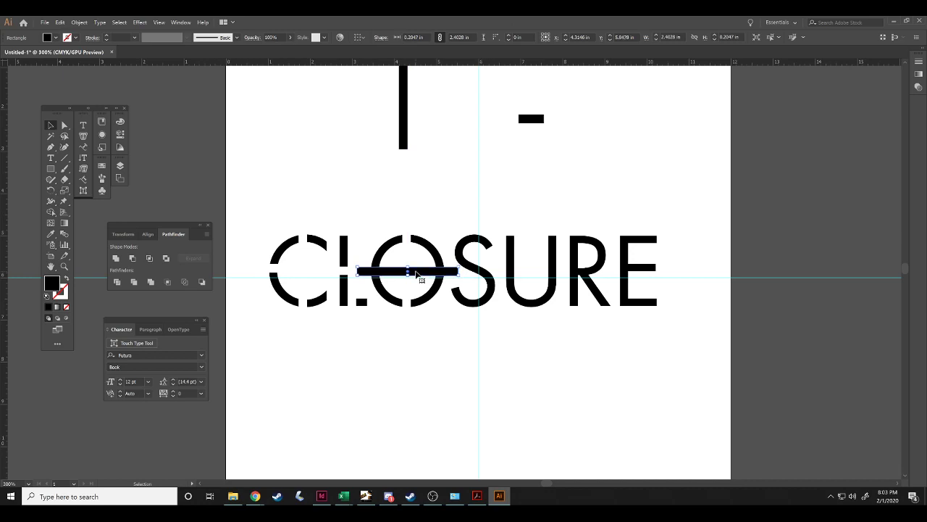
left_click(364, 242)
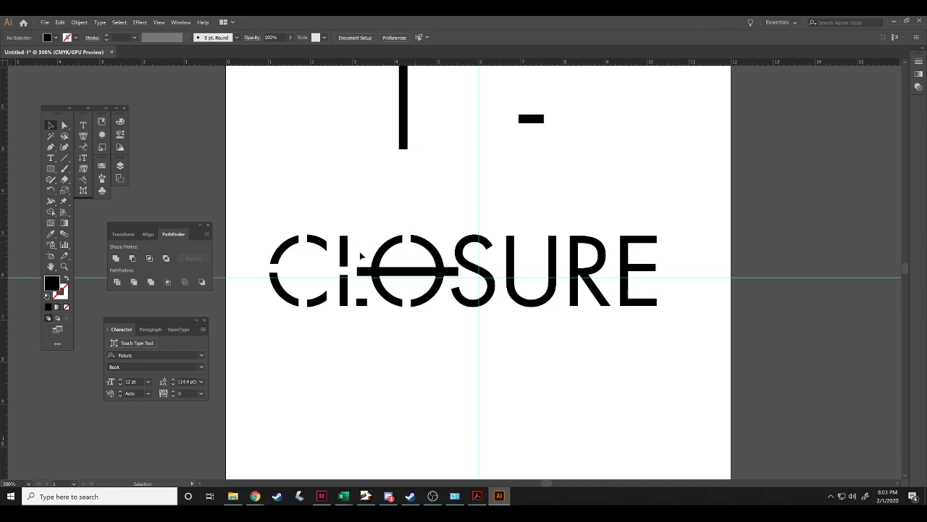
Try to subtract the long horizontal bar from the split O with Minus Front, then undo the subtraction.
left_click_drag(355, 259, 449, 275)
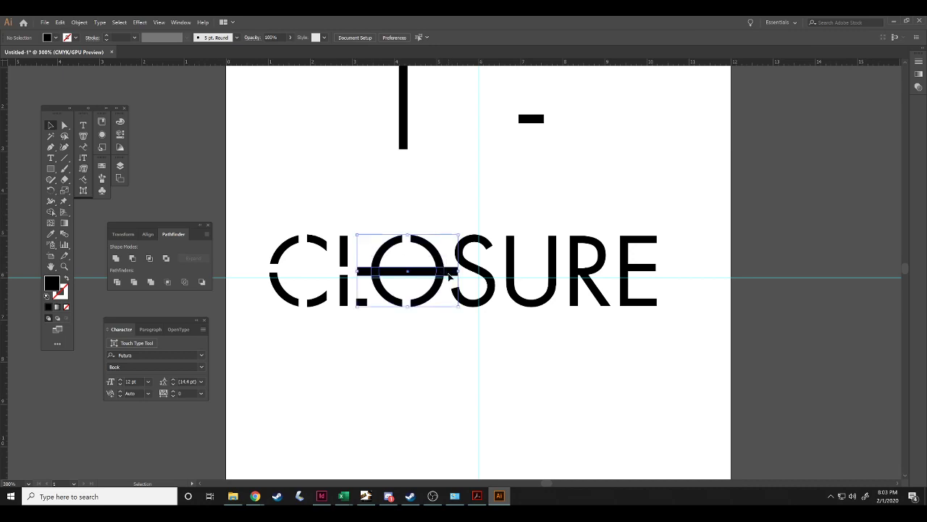
left_click(133, 258)
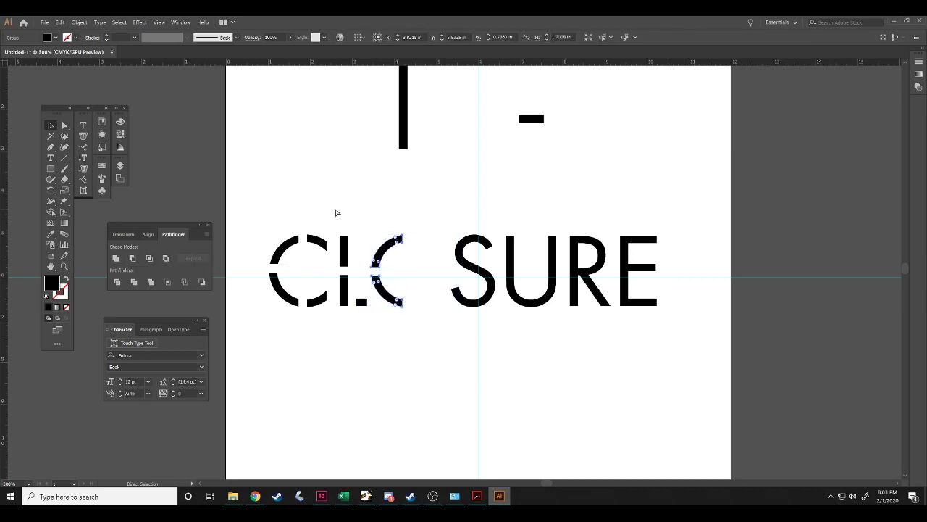
key("ctrl+z")
left_click(349, 187)
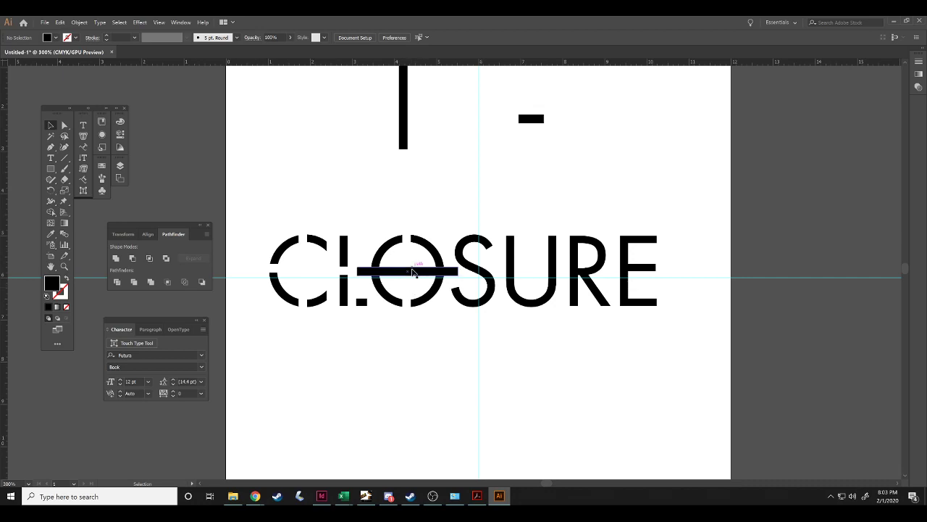
Move the long horizontal bar off the O into the empty space above the word.
left_click(426, 271)
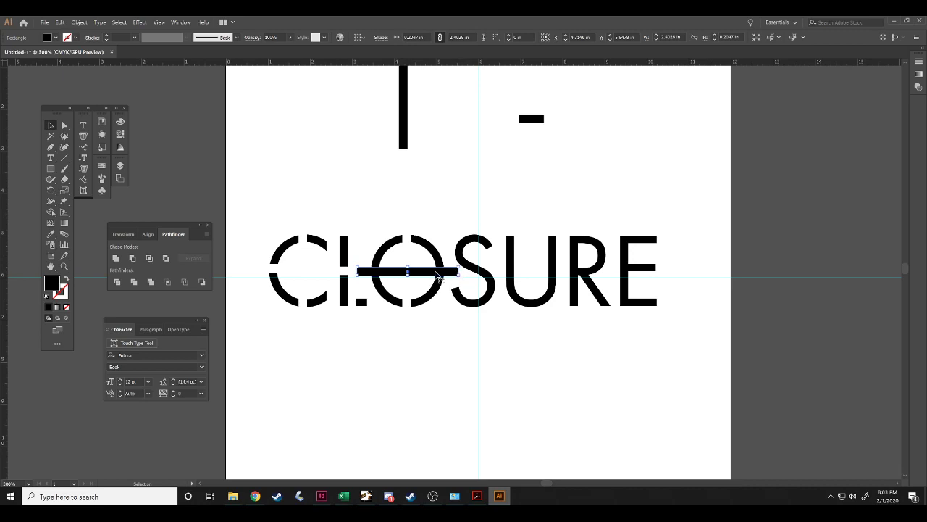
left_click_drag(437, 273, 433, 188)
Duplicate the spare short bar and position the copy across the middle of the O's left side.
left_click(528, 118)
key("a")
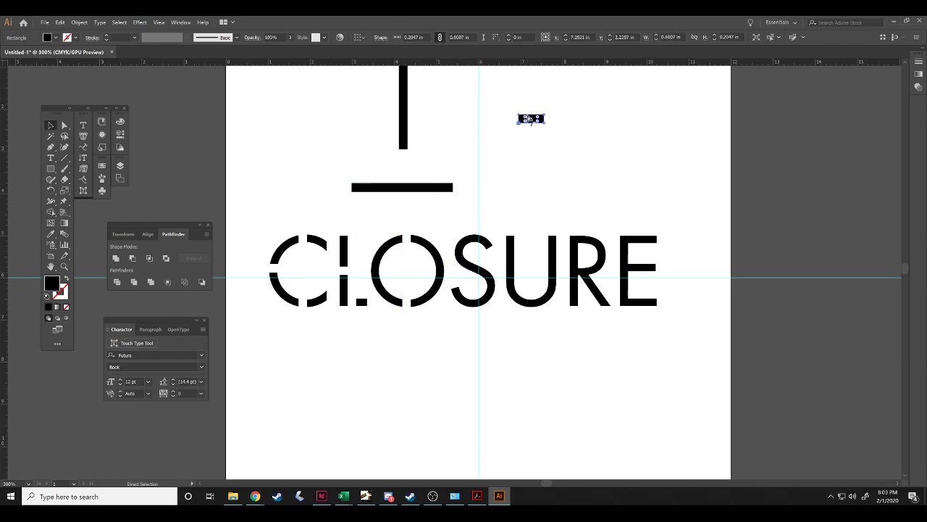
key("ctrl+c")
key("ctrl+v")
left_click_drag(447, 272, 374, 277)
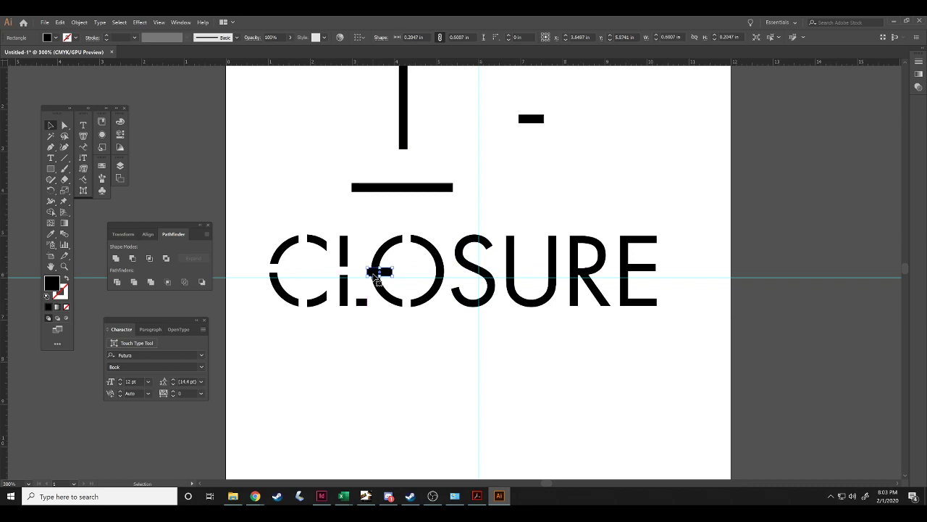
key("Up")
key("Left")
key("Left")
key("Left")
key("Left")
key("Left")
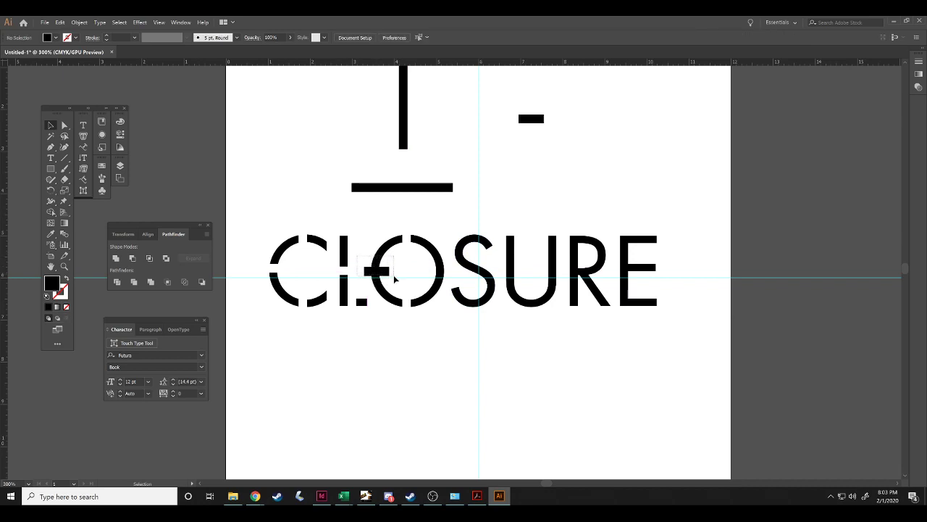
Try to subtract the short bar from the split O with Minus Front, then undo the subtraction.
left_click(376, 279, "shift")
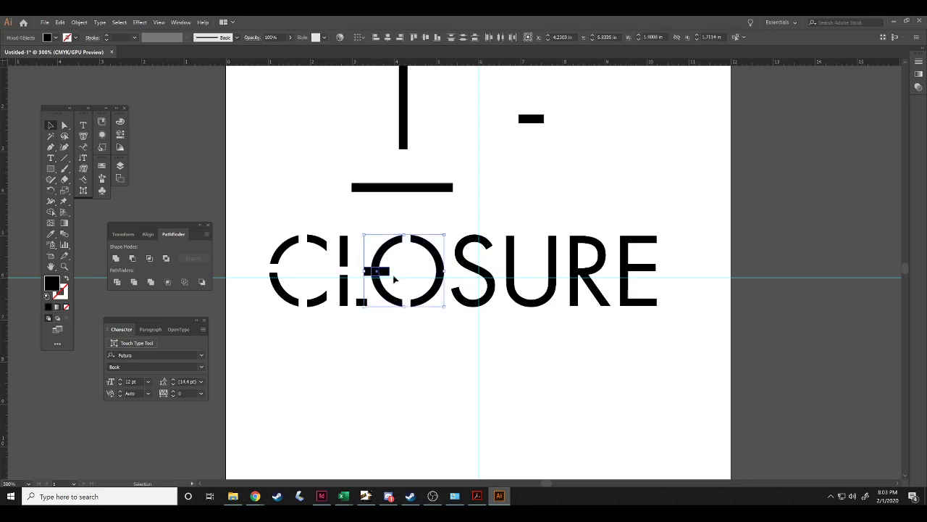
left_click(132, 258)
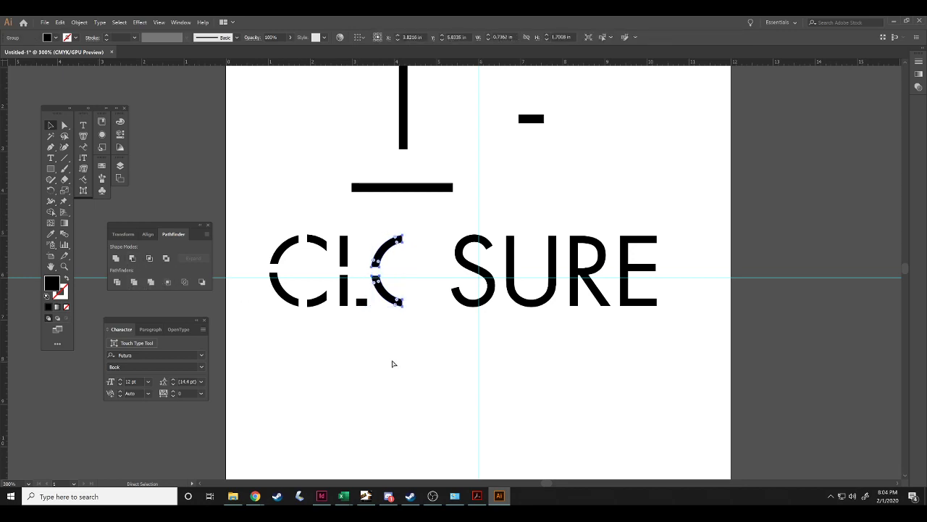
key("ctrl+z")
Ungroup the two halves of the split O.
left_click(437, 260)
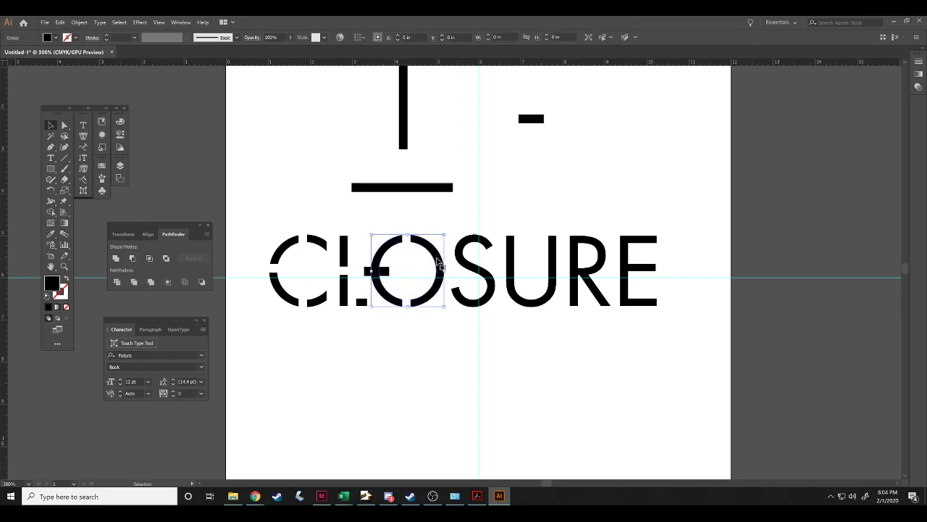
right_click(437, 258)
left_click(471, 320)
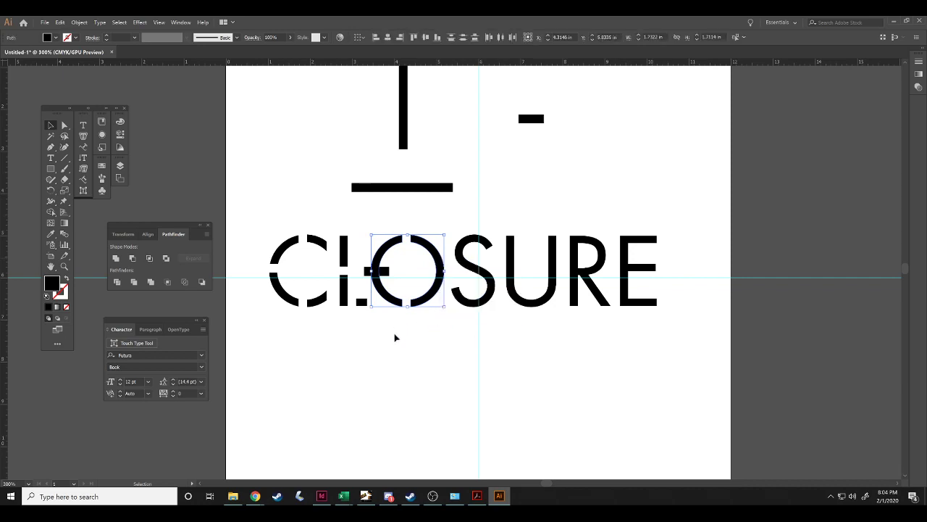
Move the short bar off the O to below the spare short bar, and place the long horizontal bar across the O's middle.
left_click(396, 337)
left_click_drag(387, 274, 542, 161)
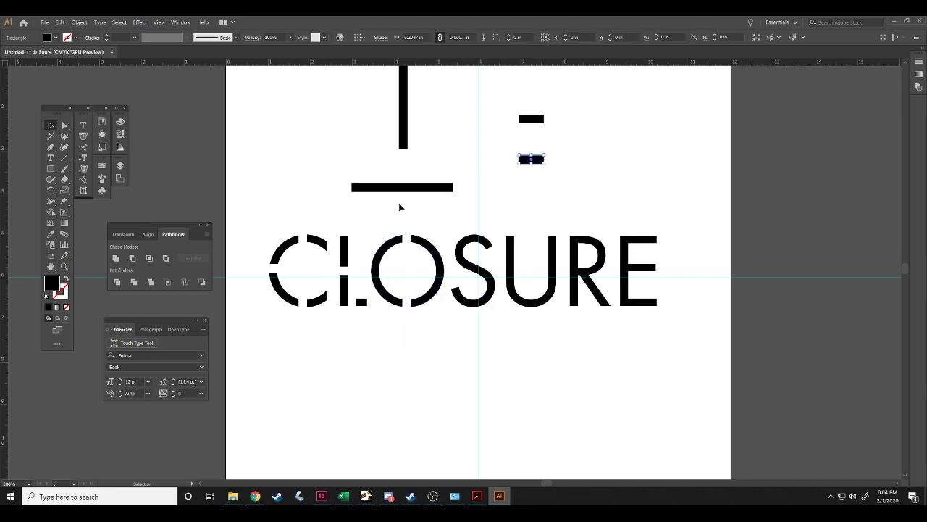
left_click_drag(402, 187, 413, 274)
key("ctrl+shift+a")
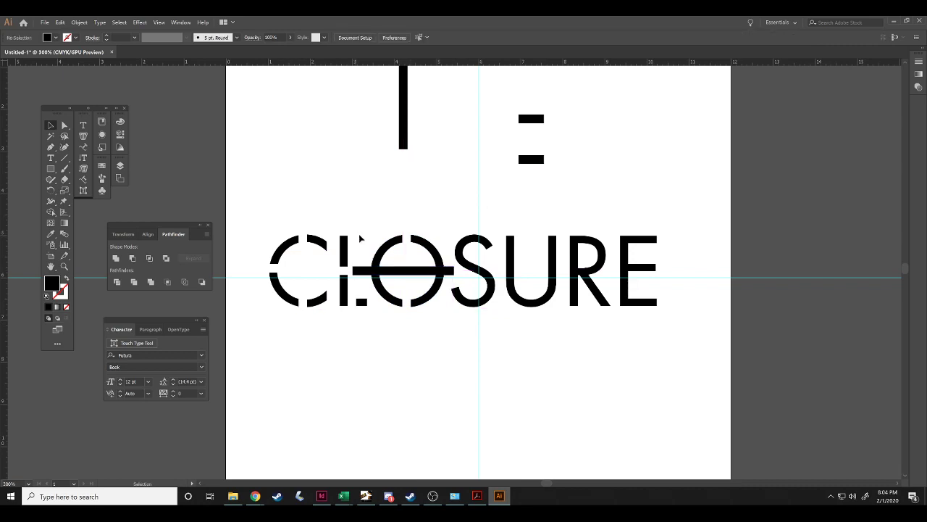
Try to subtract the long horizontal bar from both O halves at once with Minus Front, then undo it.
left_click(447, 275)
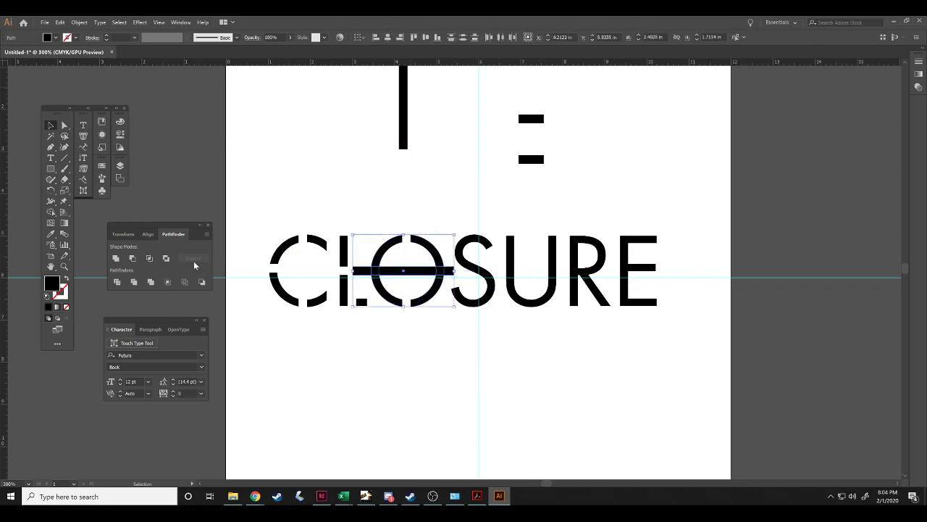
left_click(132, 258)
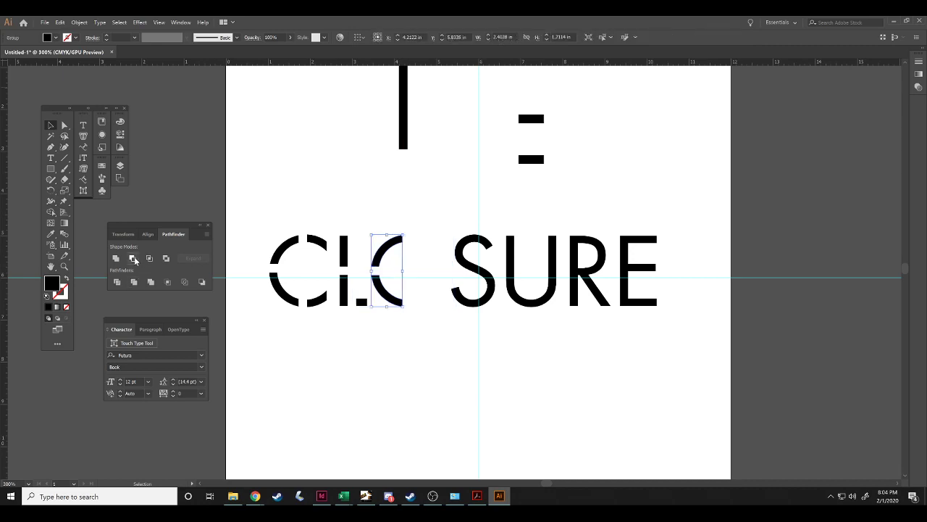
key("ctrl+z")
key("ctrl+shift+a")
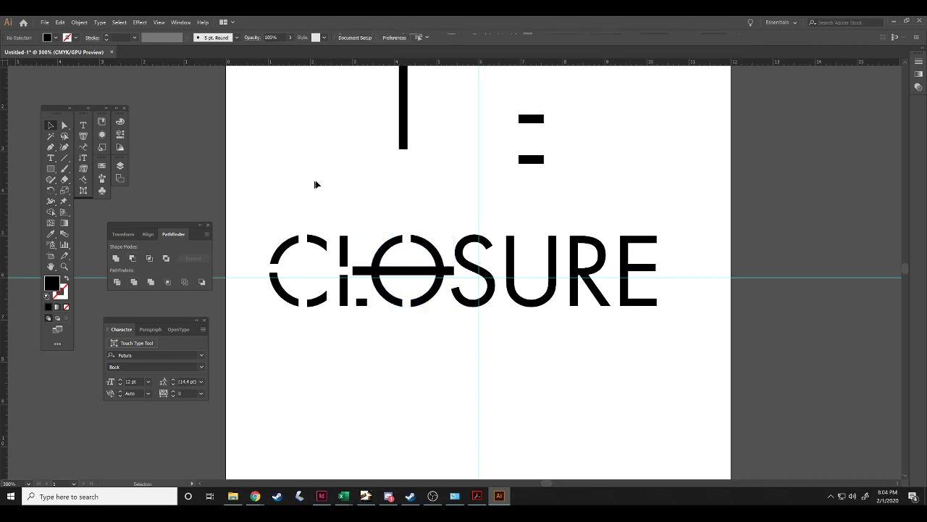
Subtract the long horizontal bar from only the left half of the O using Minus Front.
left_click(383, 257)
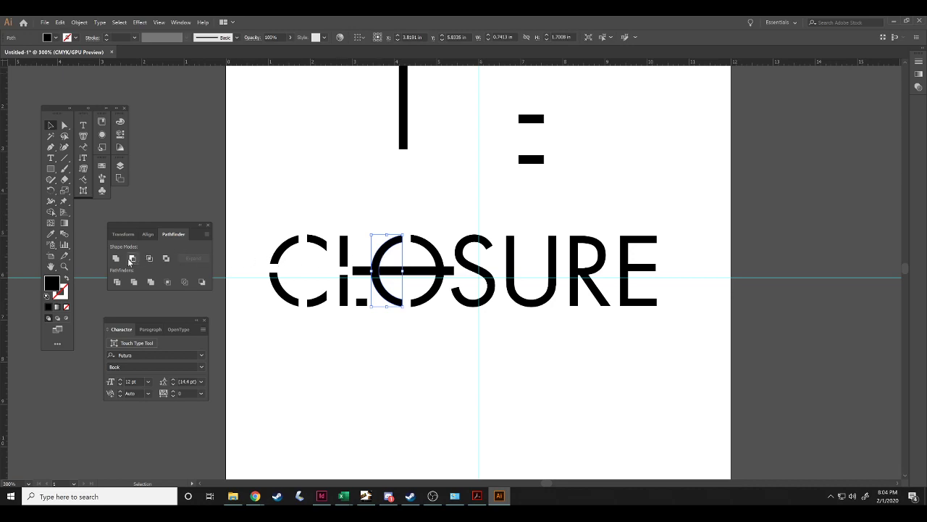
left_click_drag(355, 232, 388, 284)
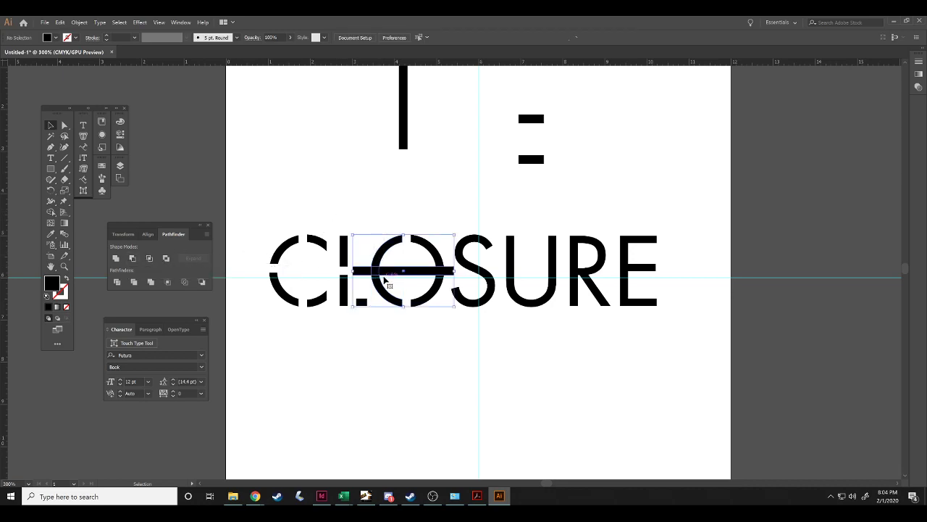
left_click(133, 259)
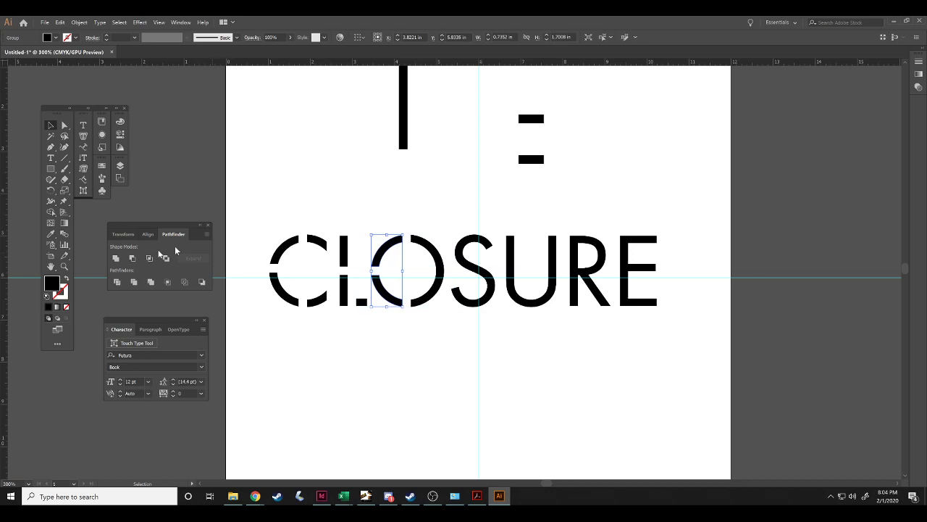
left_click(355, 204)
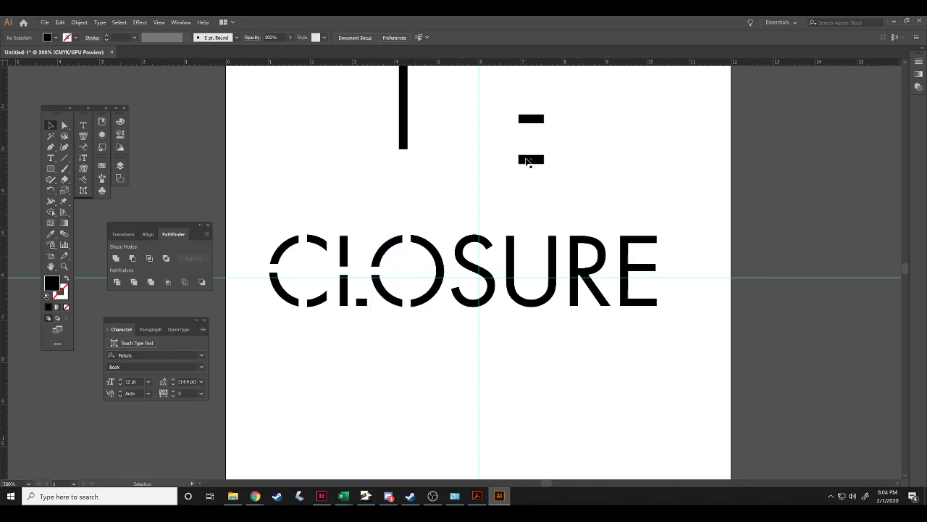
Position the lower spare short bar across the middle of the O's right half and subtract it with Minus Front.
left_click_drag(527, 161, 440, 272)
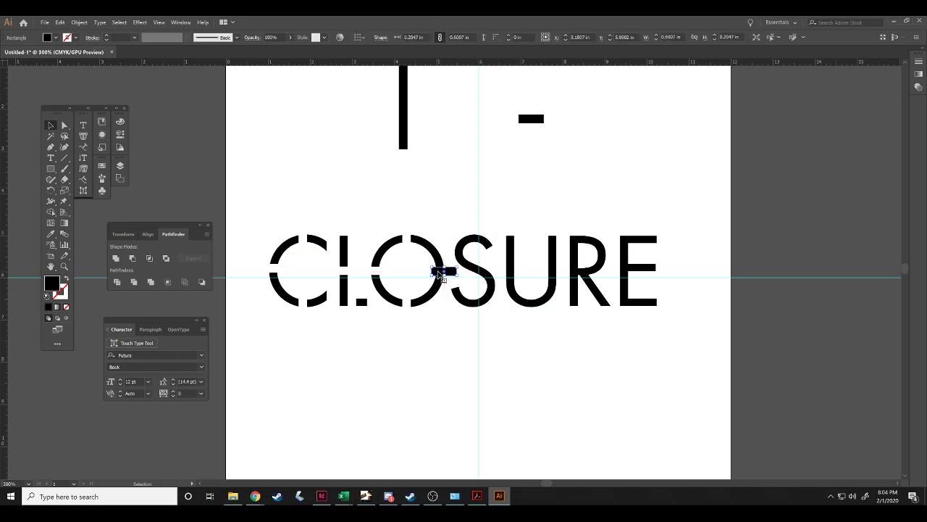
key("Down")
key("Left")
left_click_drag(415, 221, 447, 273)
left_click(132, 258)
left_click(470, 189)
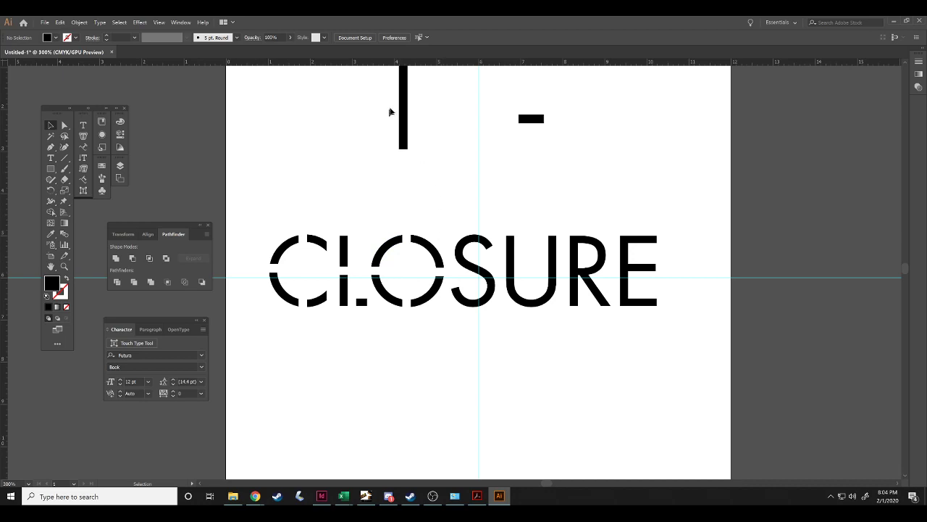
Move the long vertical bar fully into view above the word, paste a copy, rotate it 45°, and center it diagonally across the O.
left_click_drag(402, 111, 402, 157)
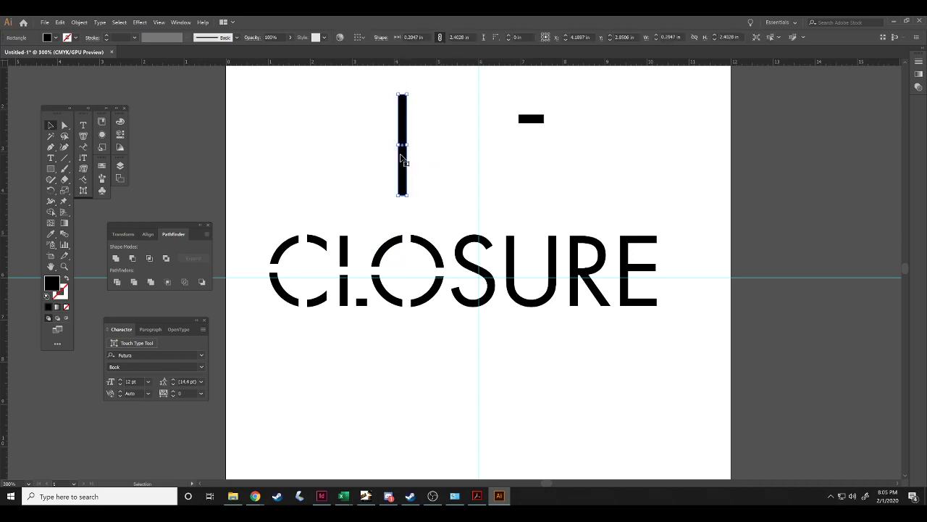
key("a")
key("ctrl+v")
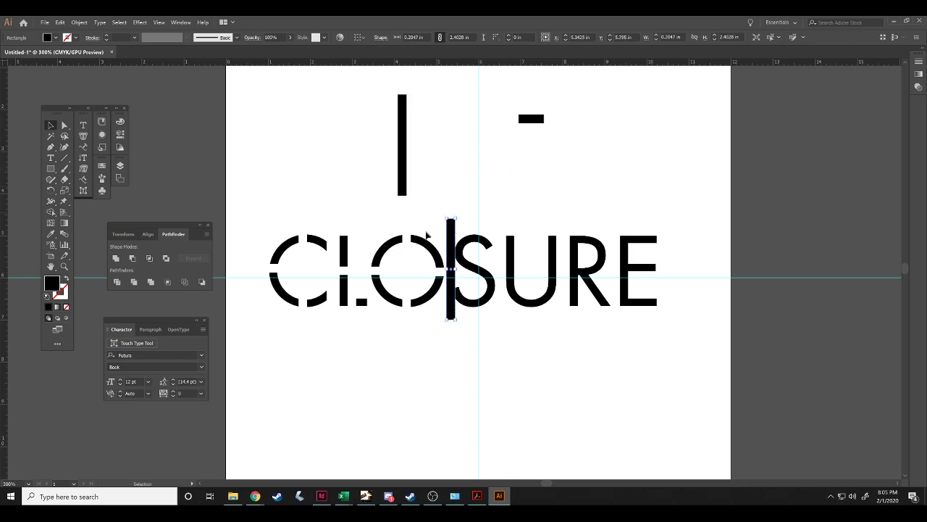
key("v")
left_click_drag(459, 214, 486, 235)
left_click_drag(462, 271, 419, 268)
left_click(447, 200)
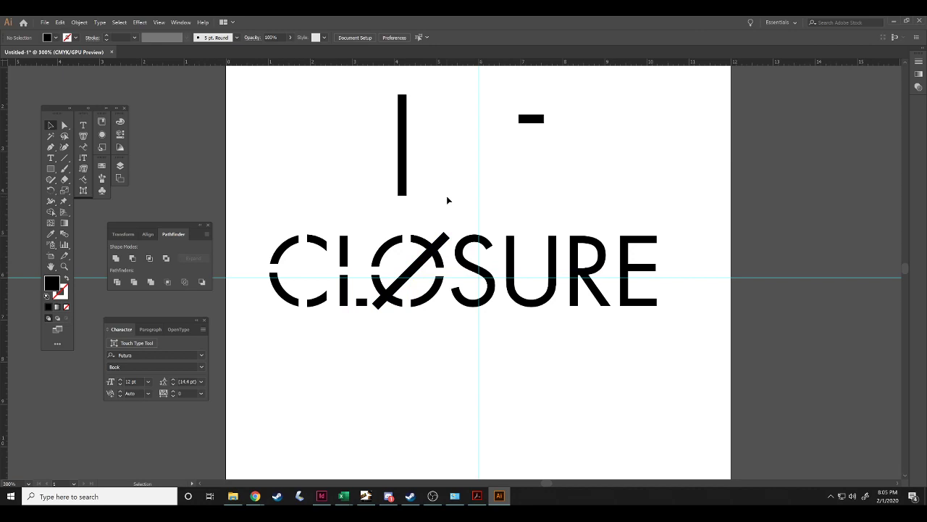
Try to subtract the diagonal bar from all the O pieces with Minus Front, then undo the subtraction.
left_click(430, 244)
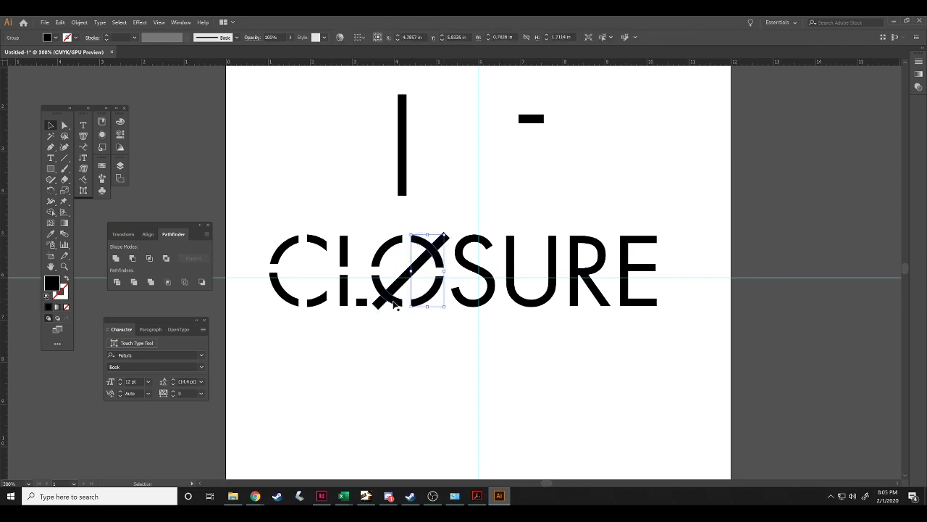
left_click(396, 304, "shift")
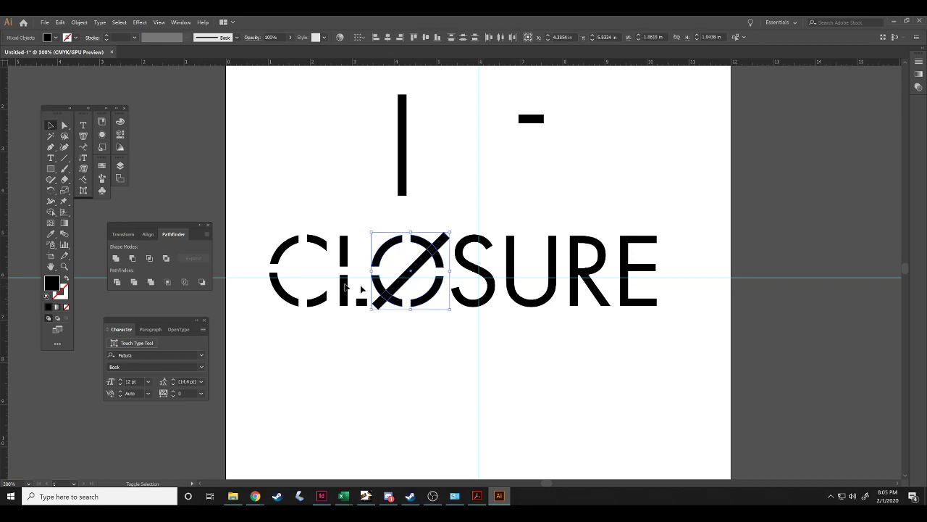
left_click(133, 260)
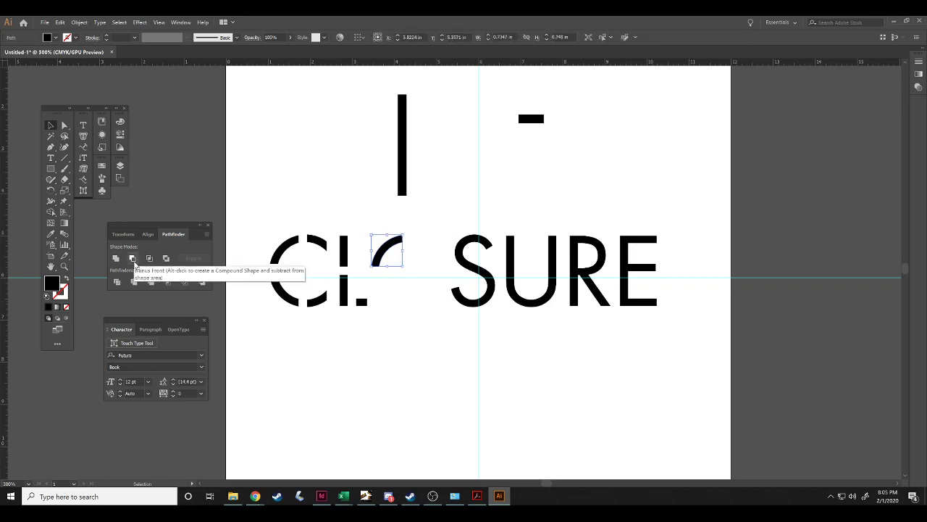
key("Delete")
key("ctrl+z")
key("ctrl+z")
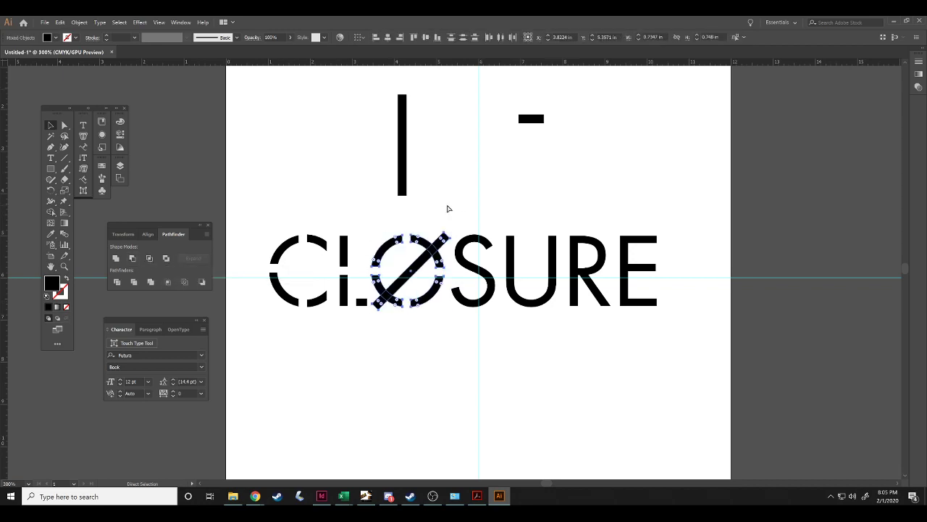
Move the diagonal bar off the O into the empty space below the word.
left_click(445, 198)
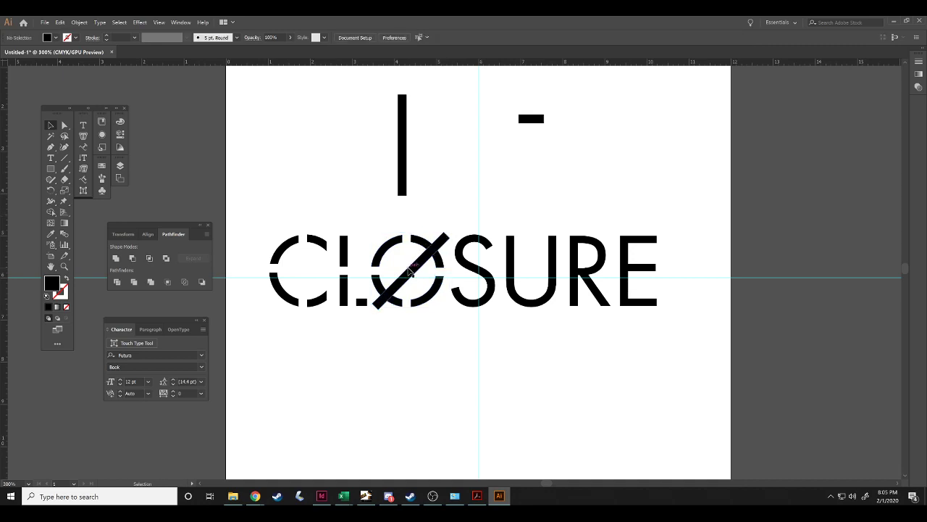
left_click_drag(410, 267, 397, 397)
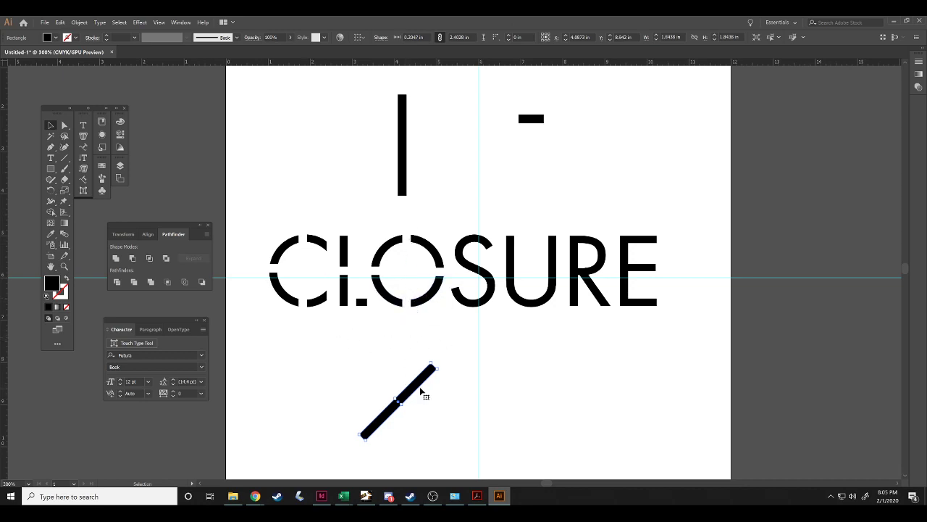
left_click_drag(415, 387, 379, 370)
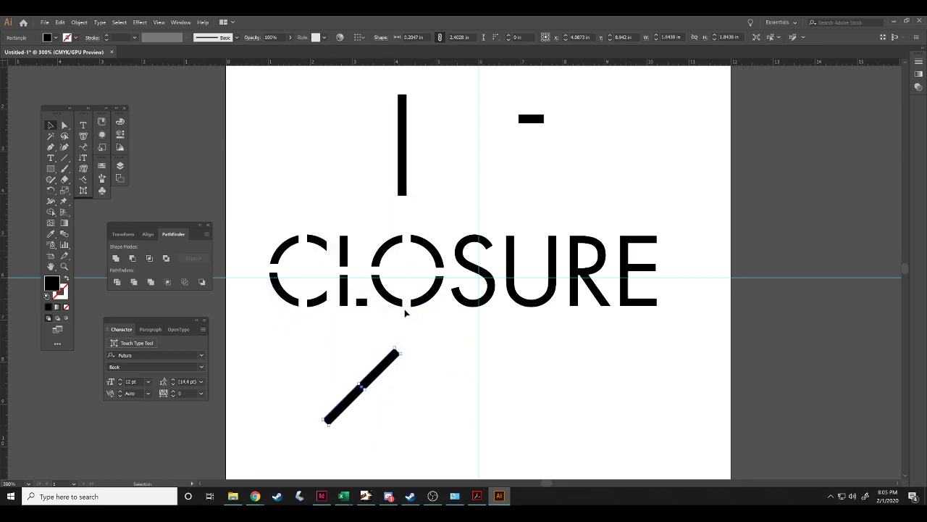
left_click(431, 357)
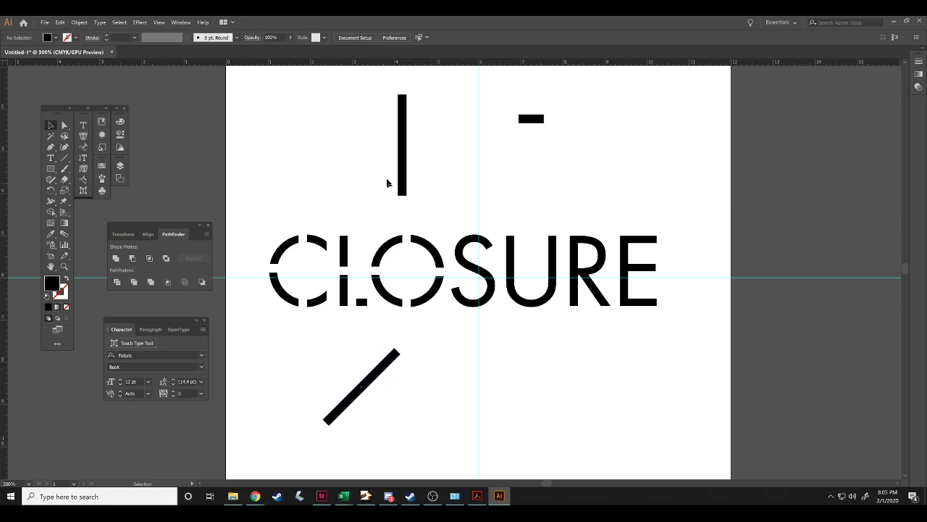
Move the long vertical bar onto the middle of the S and subtract it from the letter with Minus Front.
left_click_drag(403, 143, 472, 266)
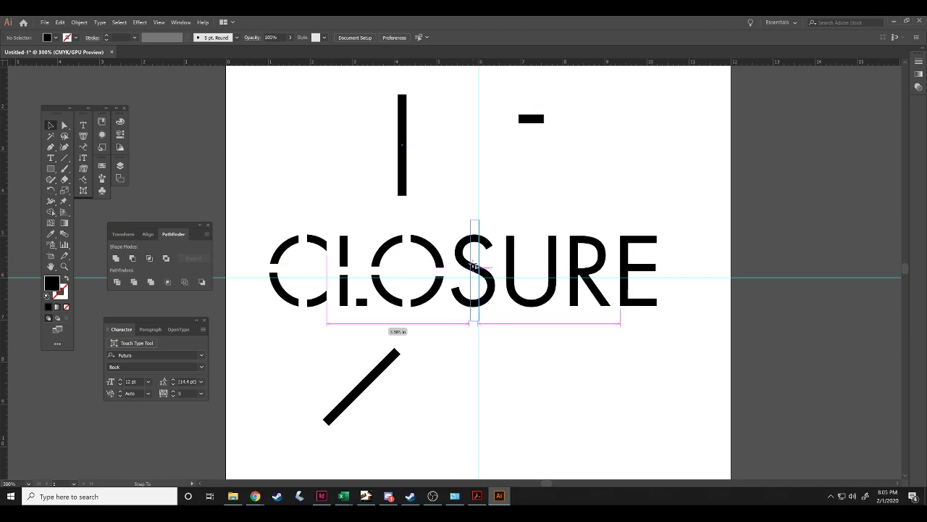
left_click_drag(472, 266, 473, 267)
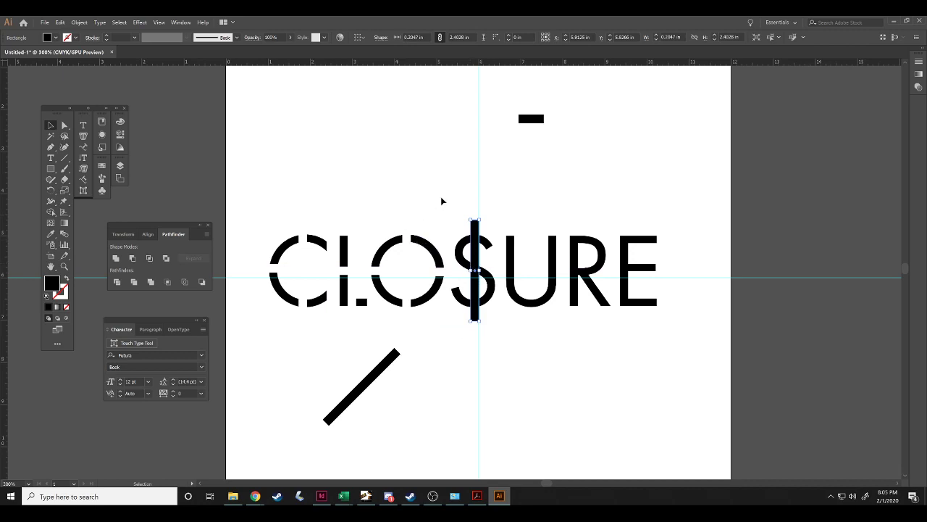
left_click_drag(449, 222, 479, 268)
left_click(134, 260)
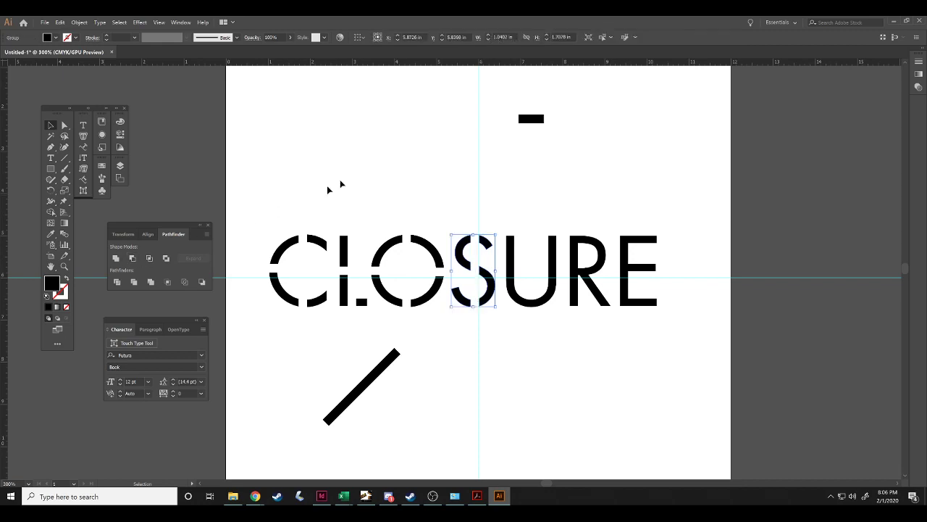
left_click(369, 170)
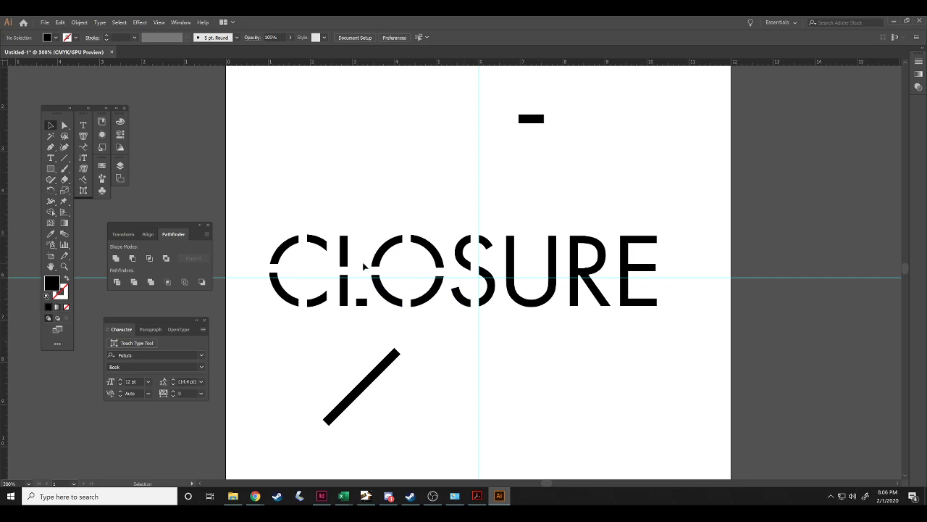
Paste a copy of the diagonal bar, turn it vertical, and center it through the curved bottom of the U.
left_click(380, 375)
key("ctrl+v")
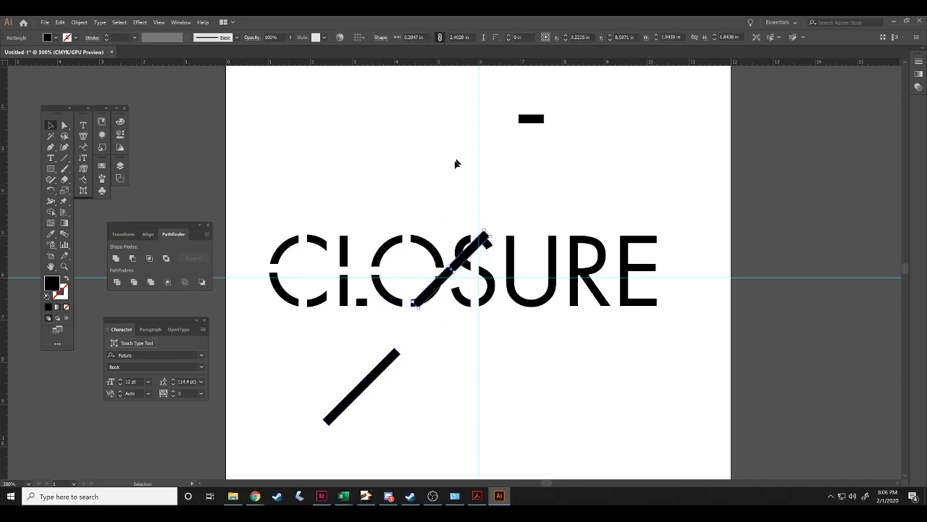
mouse_move(471, 242)
left_mouse_down()
mouse_move(403, 150)
mouse_move(425, 138)
mouse_move(398, 126)
mouse_move(487, 252)
mouse_move(530, 271)
left_mouse_up()
left_click(498, 366)
Subtract the vertical bar from the U with Minus Front and ungroup the resulting halves.
left_click_drag(501, 225, 558, 257)
left_click(131, 262)
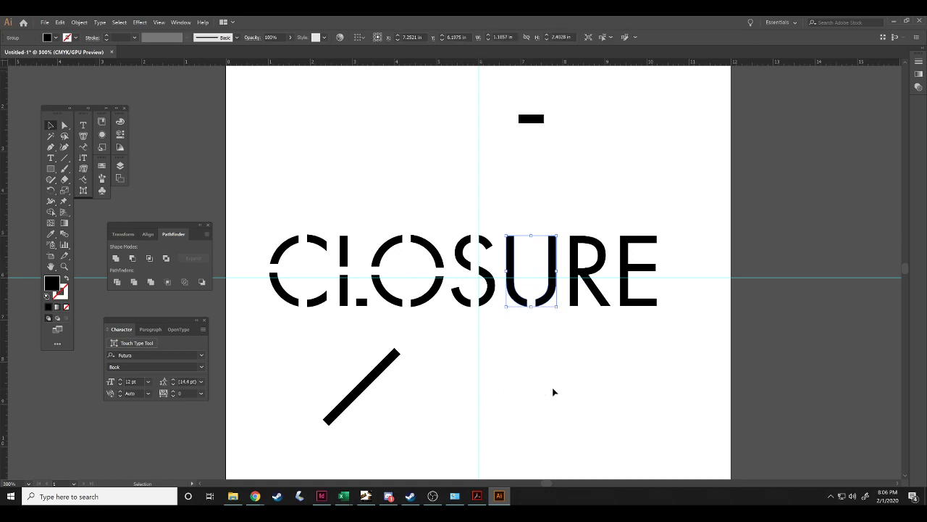
right_click(554, 297)
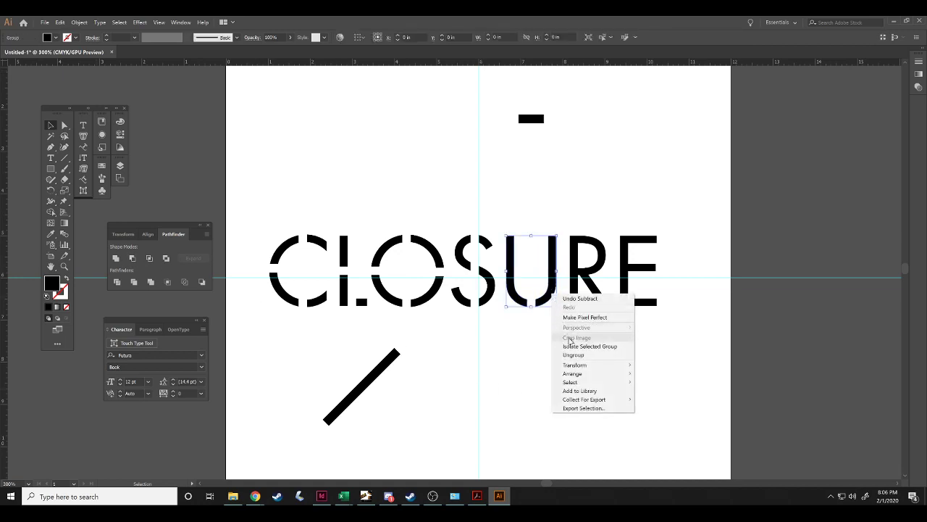
left_click(572, 355)
left_click(541, 369)
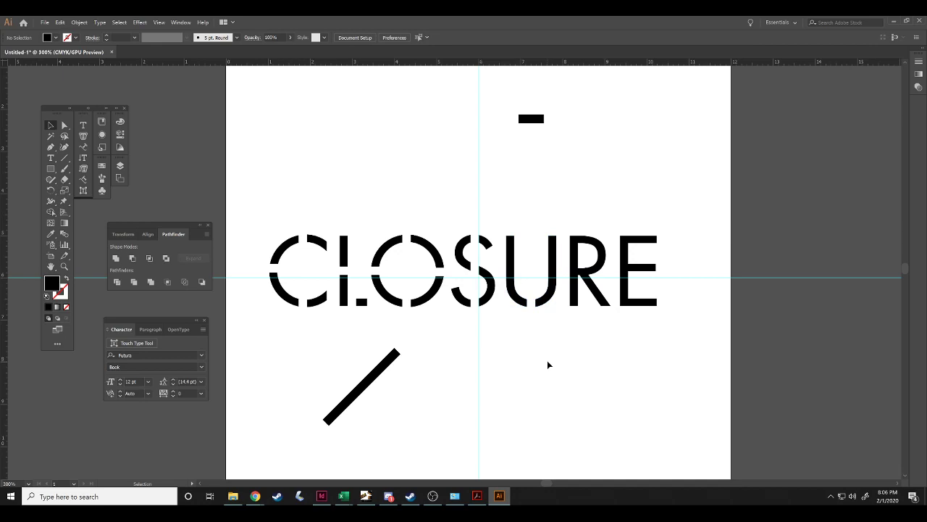
Paste a copy of the short horizontal bar across the U's left stem and subtract it with Minus Front.
left_click(523, 119)
key("a")
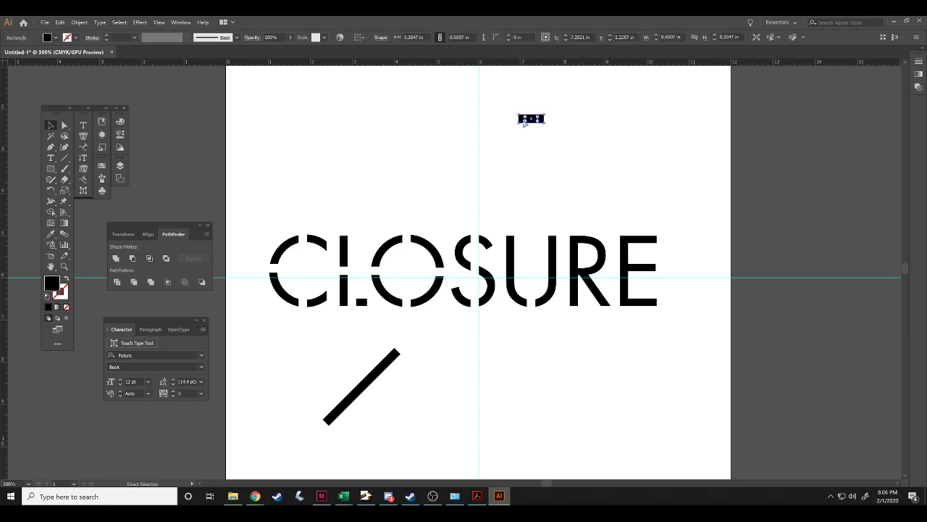
key("ctrl+c")
key("ctrl+v")
key("v")
left_click_drag(448, 268, 510, 272)
left_click(511, 226)
left_click(518, 273)
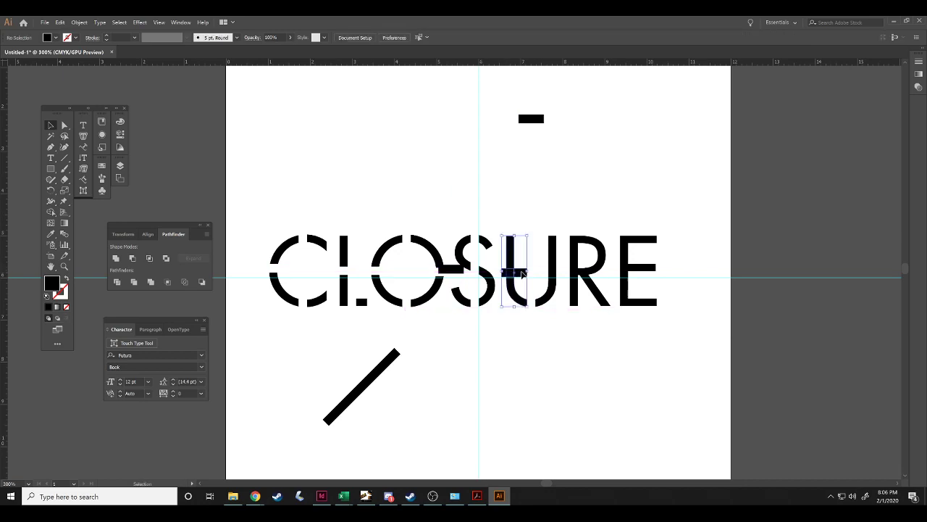
left_click(583, 200)
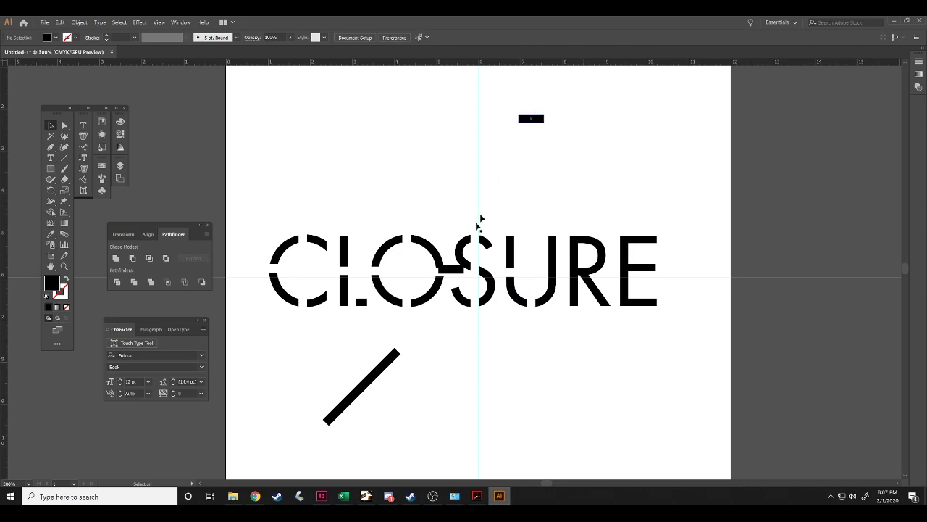
Move the remaining short bar copy across the U's right stem and subtract it with Minus Front.
left_click_drag(458, 270, 561, 277)
key("Up")
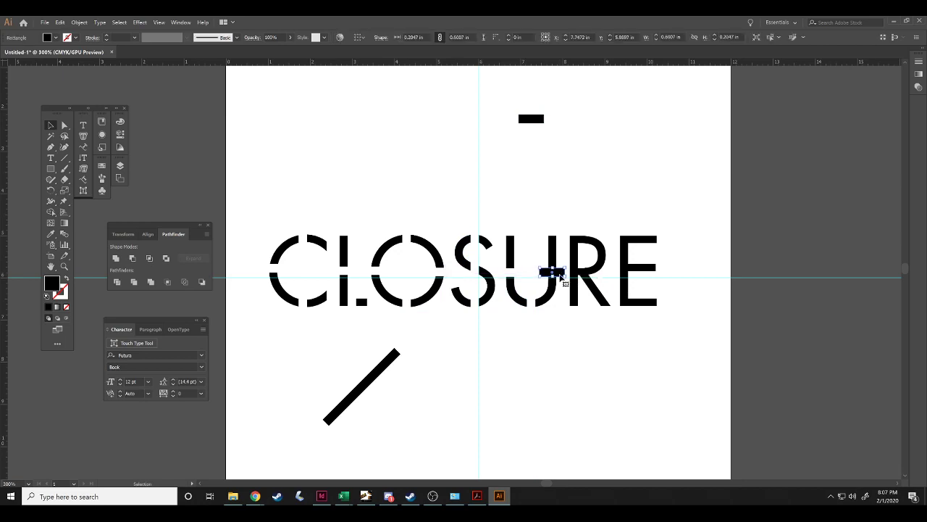
left_click_drag(532, 233, 561, 279)
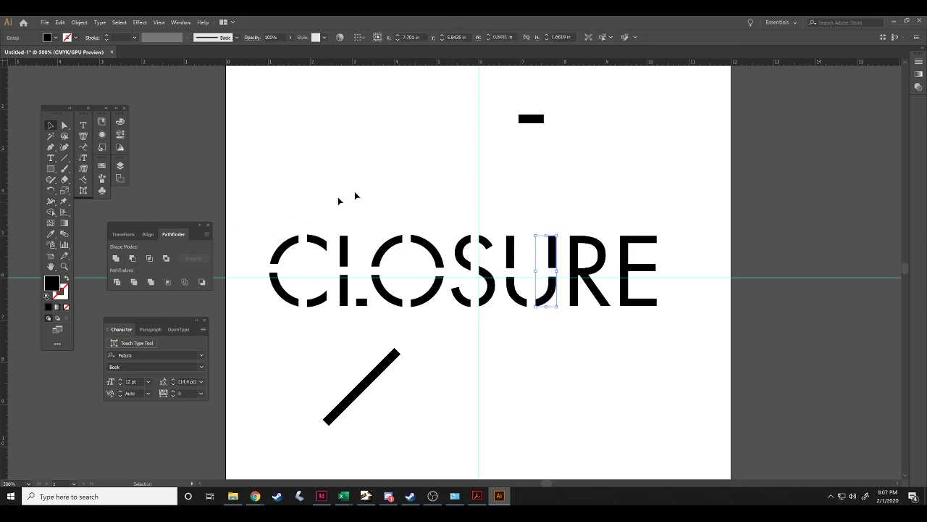
left_click(417, 174)
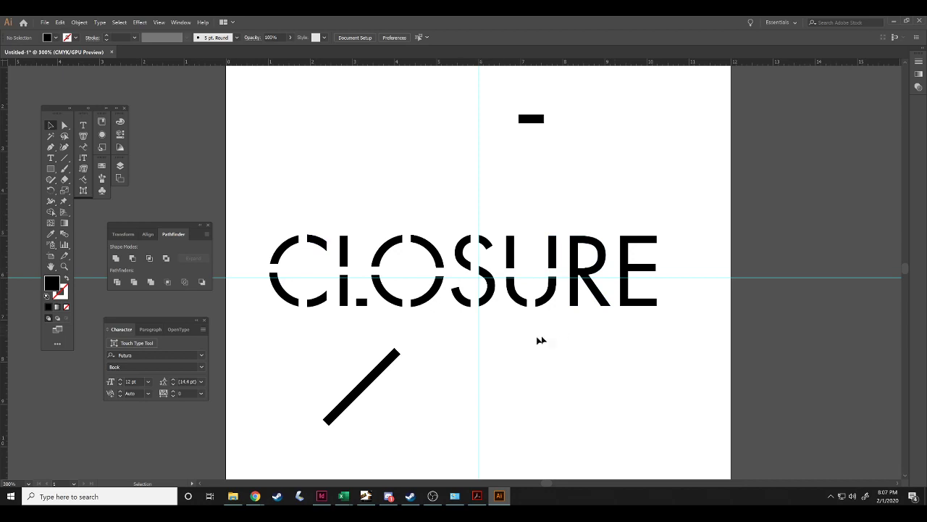
Paste a copy of the diagonal bar, turn it vertical, and place it over the R beside its stem.
left_click(380, 371)
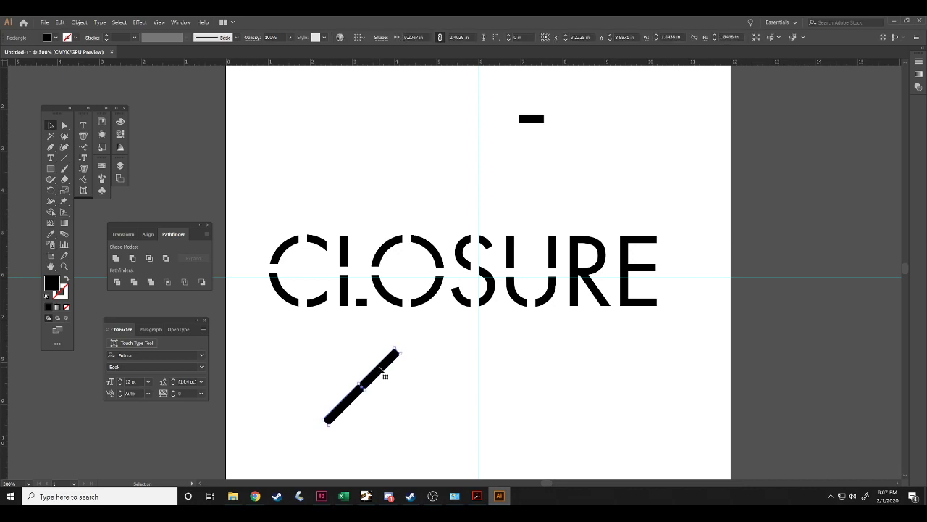
key("a")
key("ctrl+v")
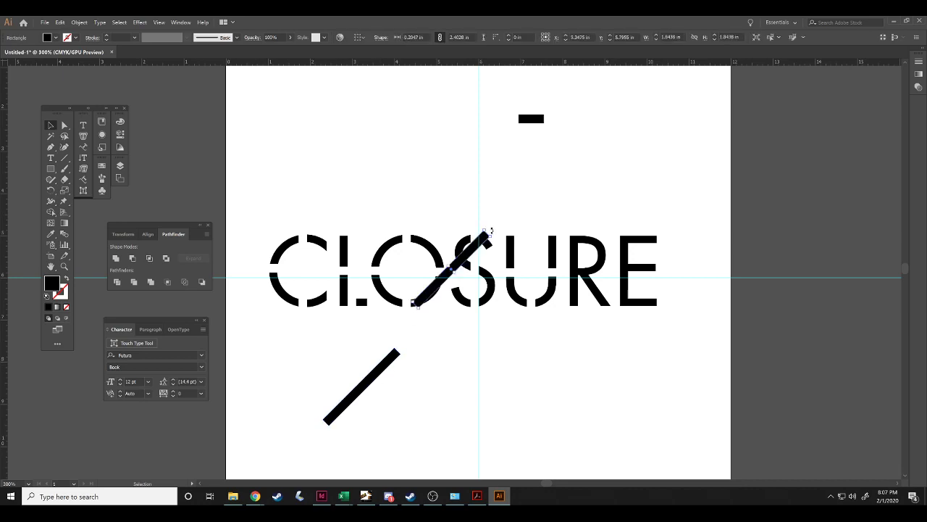
left_click_drag(473, 225, 552, 365)
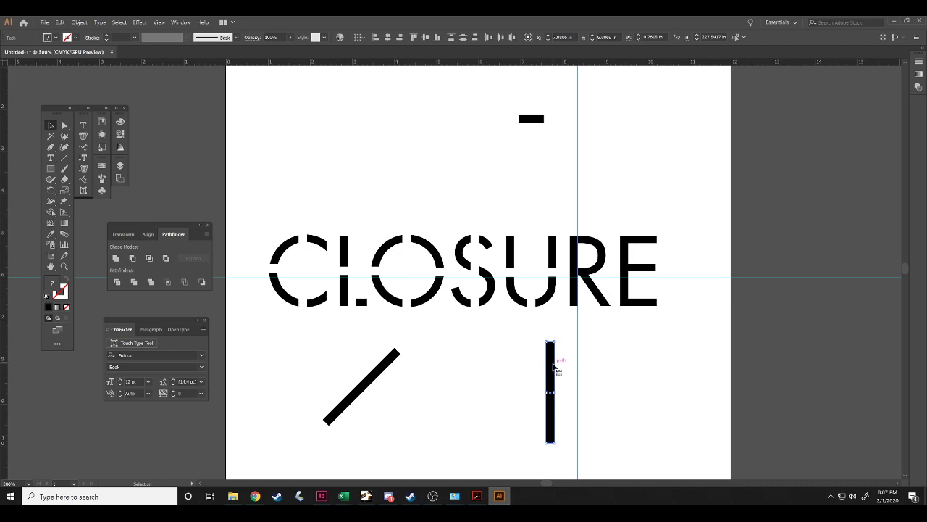
left_click_drag(554, 367, 589, 253)
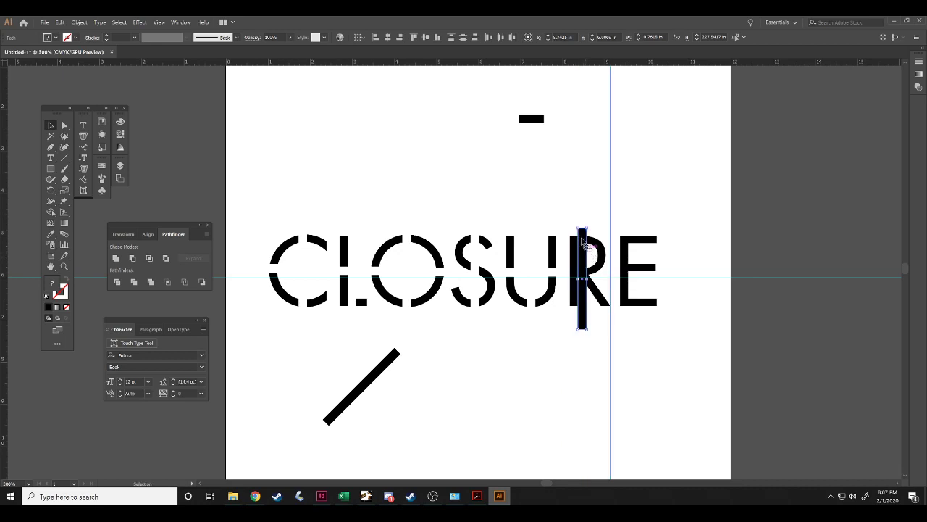
Try to cut the R along its stem by subtracting the vertical bar with Minus Front.
left_click(562, 226)
left_click(594, 255)
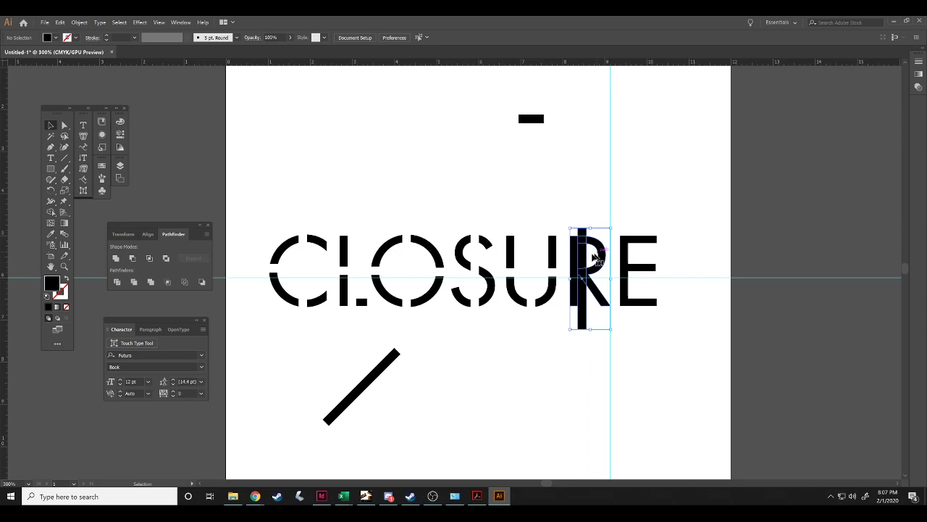
left_click(132, 258)
left_click(465, 174)
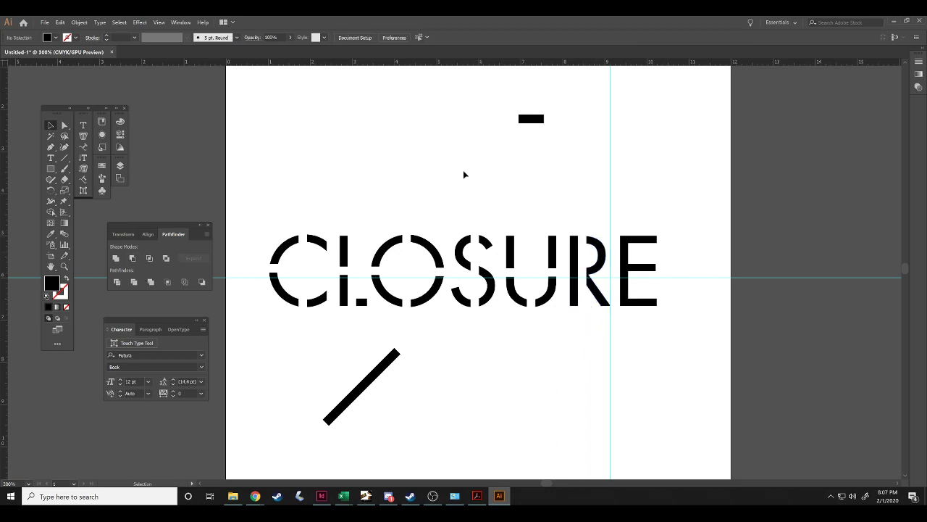
Undo the subtraction of the vertical bar from the R.
left_click(64, 266)
left_click(566, 264)
left_click(442, 289)
left_click(519, 266)
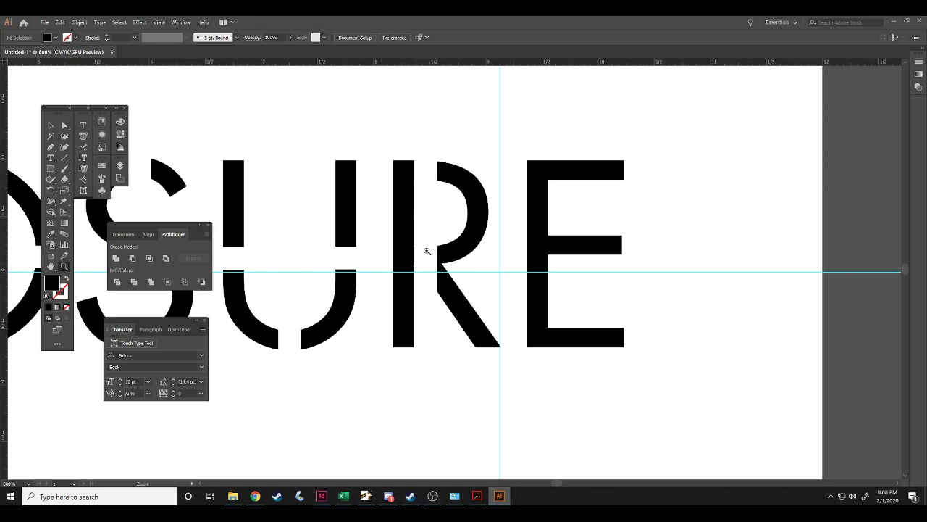
key("ctrl+z")
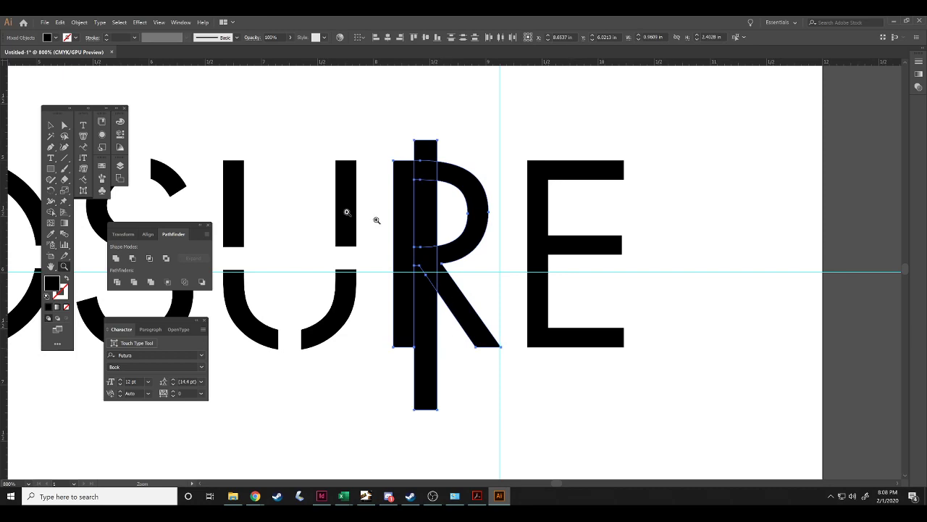
key("v")
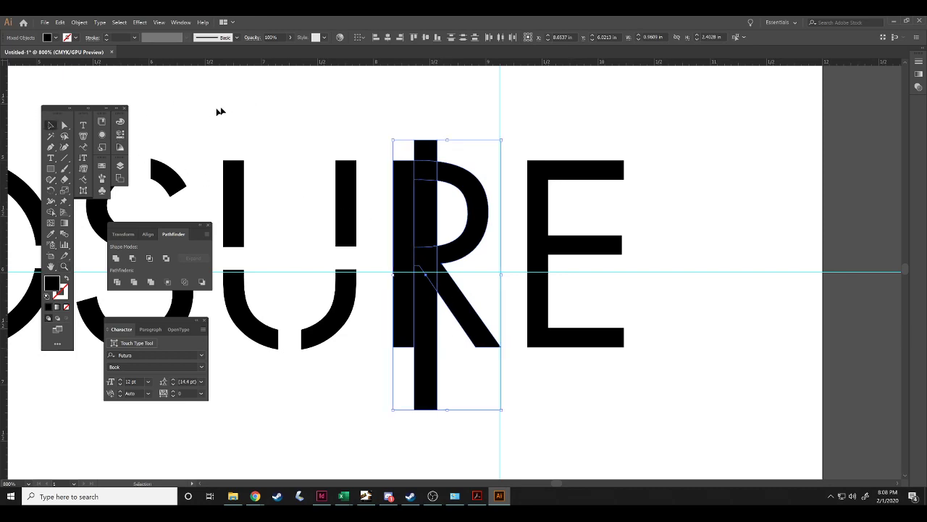
left_click(276, 114)
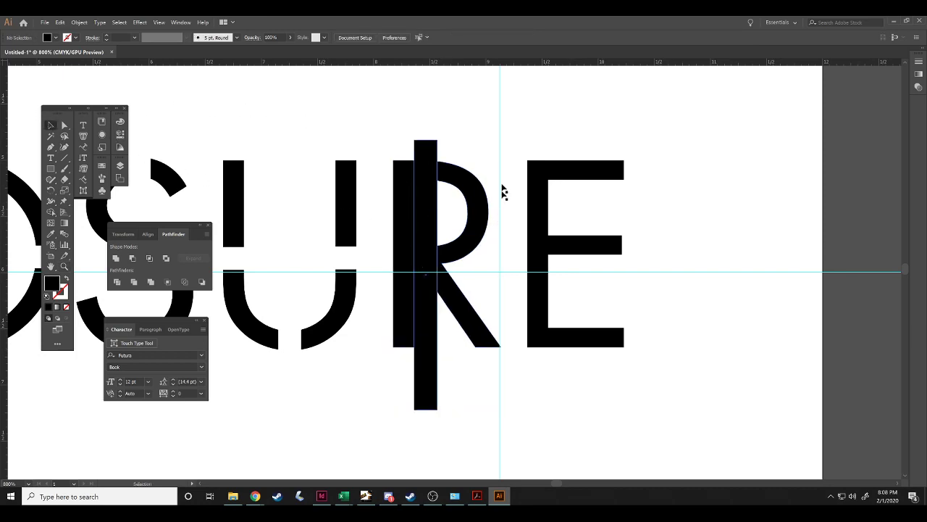
Nudge the vertical bar sideways to line it up with the inner edge of the R's stem.
left_click(428, 150)
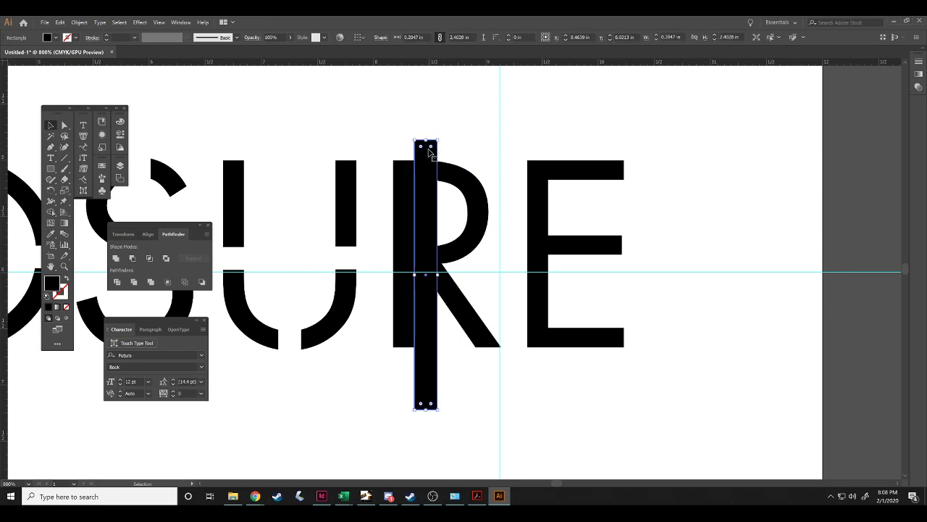
key("Left")
key("Left")
key("Left")
key("Left")
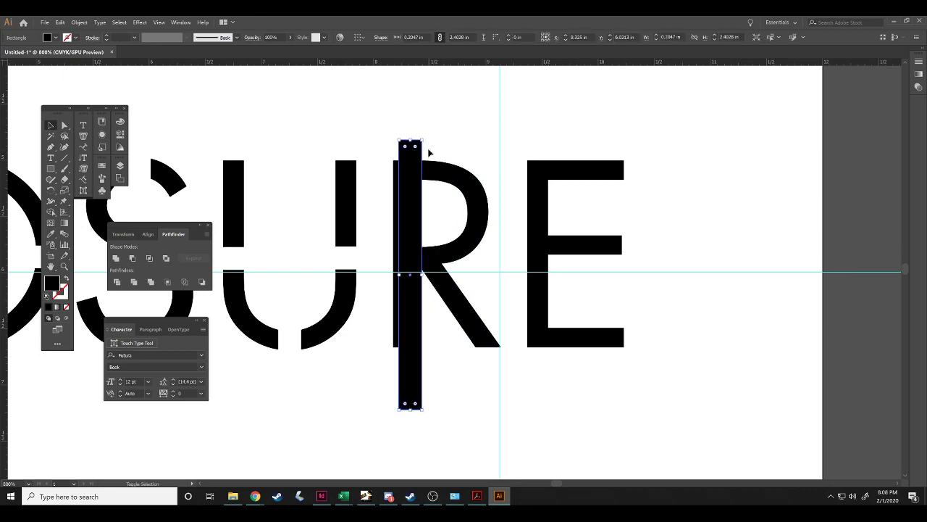
key("Right")
key("Right")
key("Right")
key("Right")
key("Right")
key("Right")
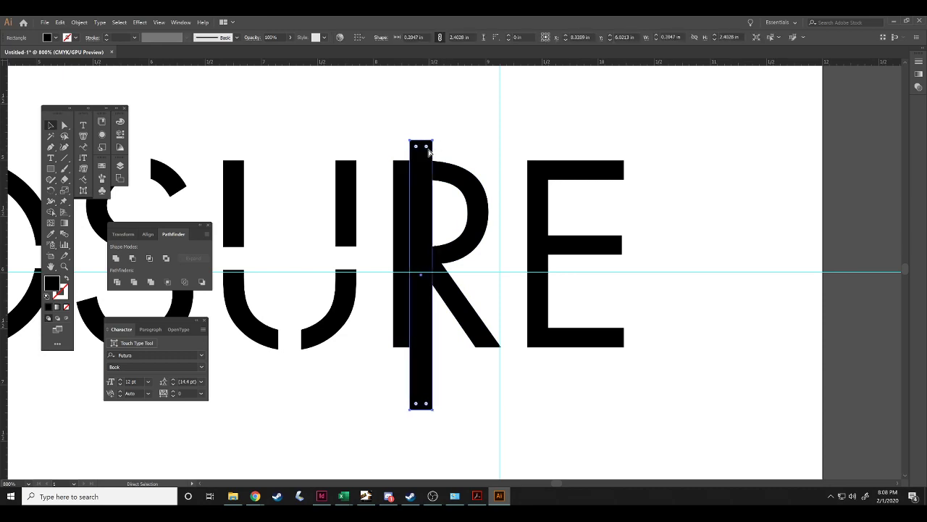
key("Right")
key("Right")
key("Right")
key("Right")
key("Left")
key("Left")
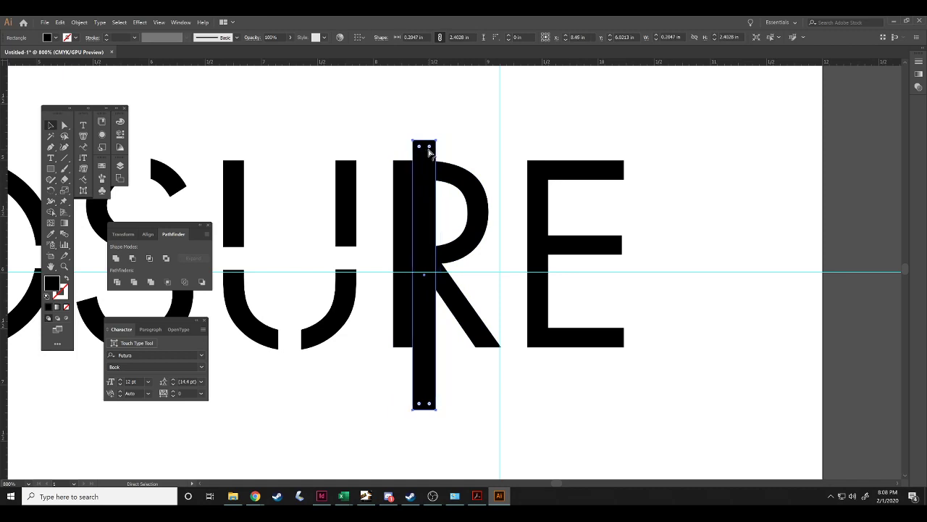
key("Right")
left_click(400, 131)
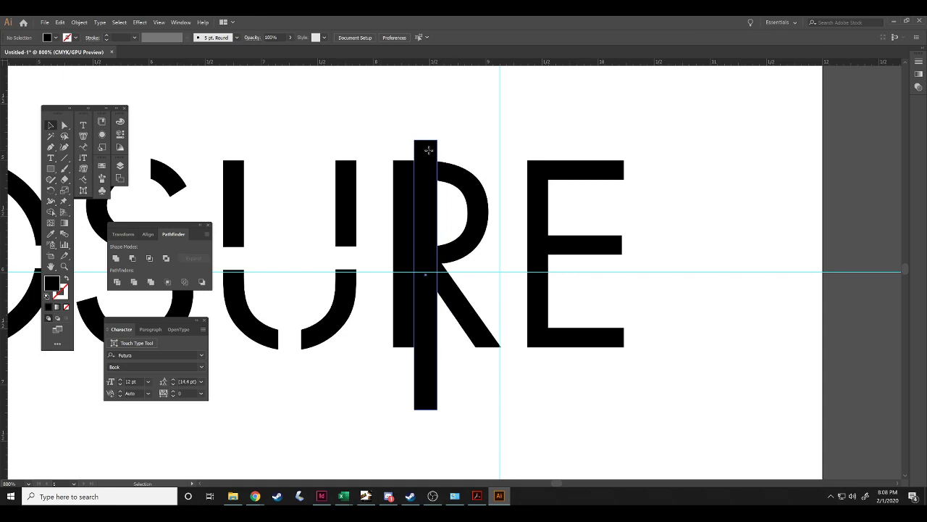
left_click(427, 151)
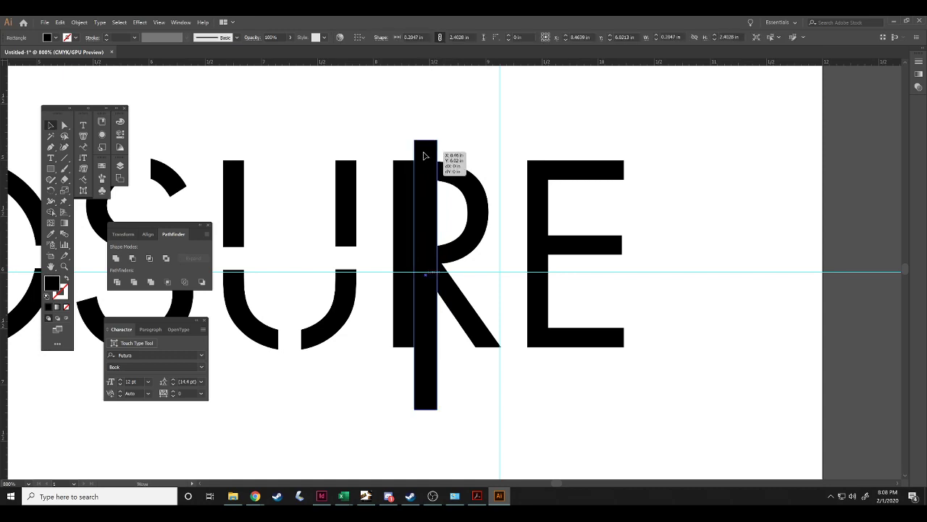
left_click(384, 143)
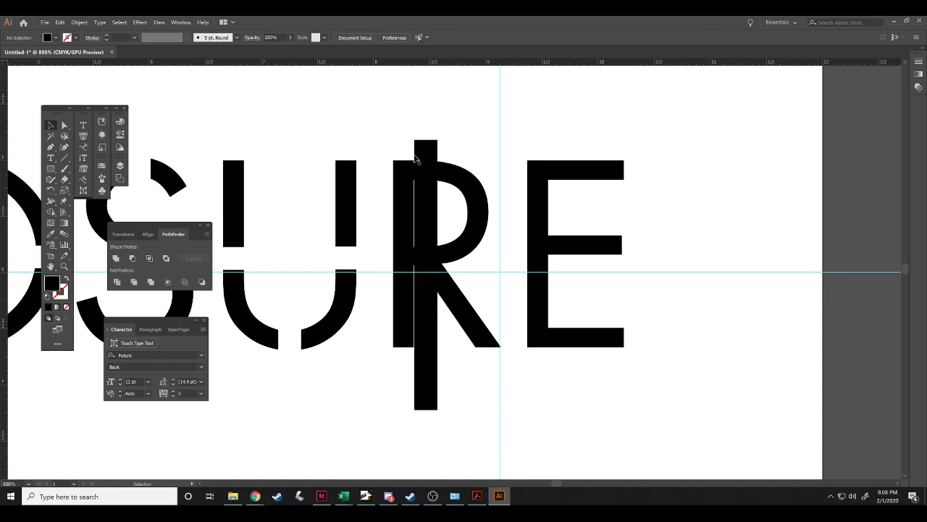
Shift the vertical bar slightly away from the R's stem and nudge it upward.
left_click_drag(419, 158, 426, 160)
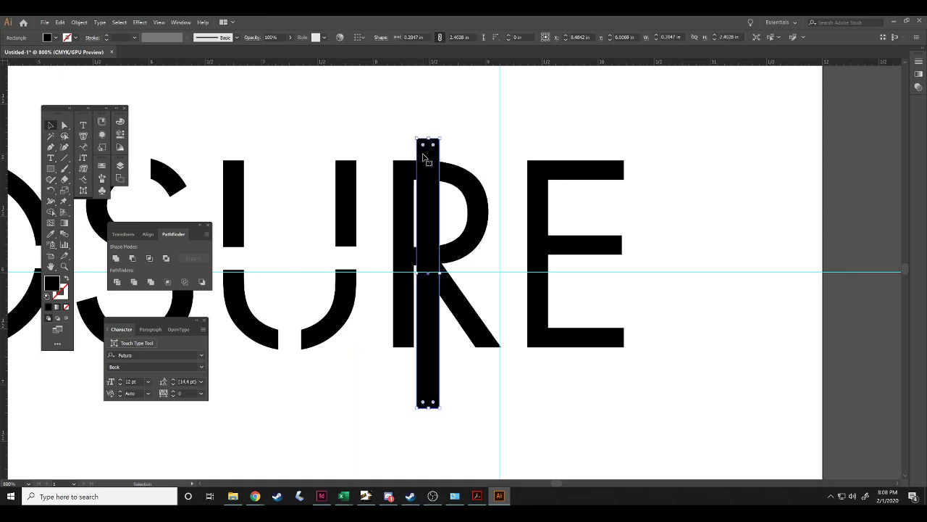
key("Up")
key("Up")
key("Up")
key("Up")
key("Up")
key("Up")
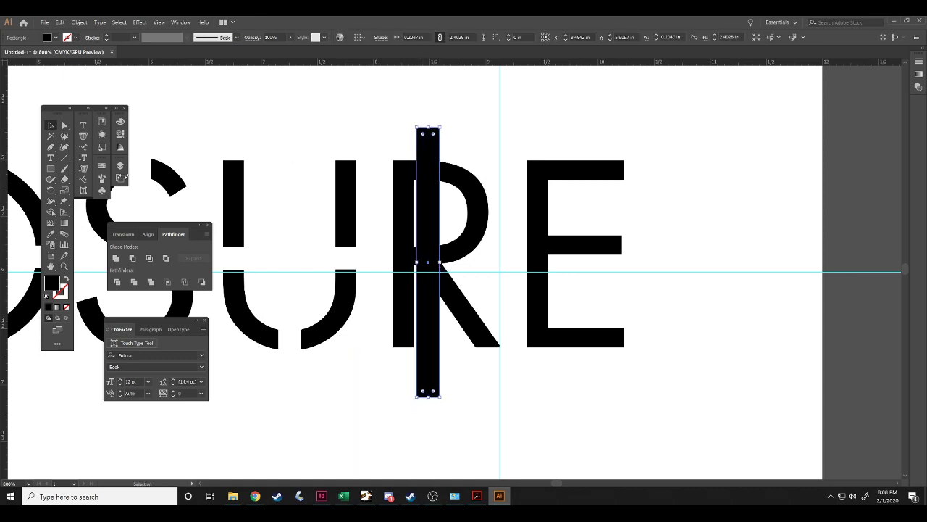
Try to cut the R with the shifted vertical bar using Minus Front.
left_click(450, 172, "shift")
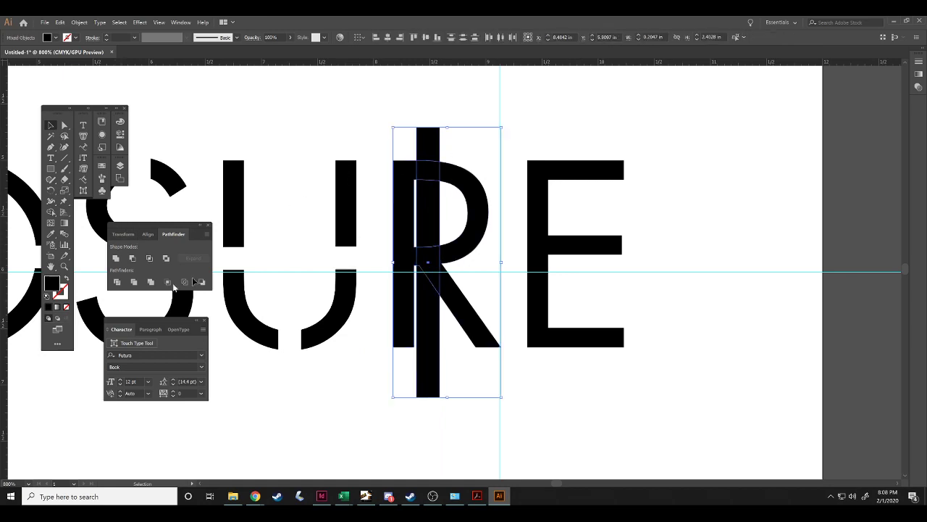
left_click(131, 258)
left_click(377, 110)
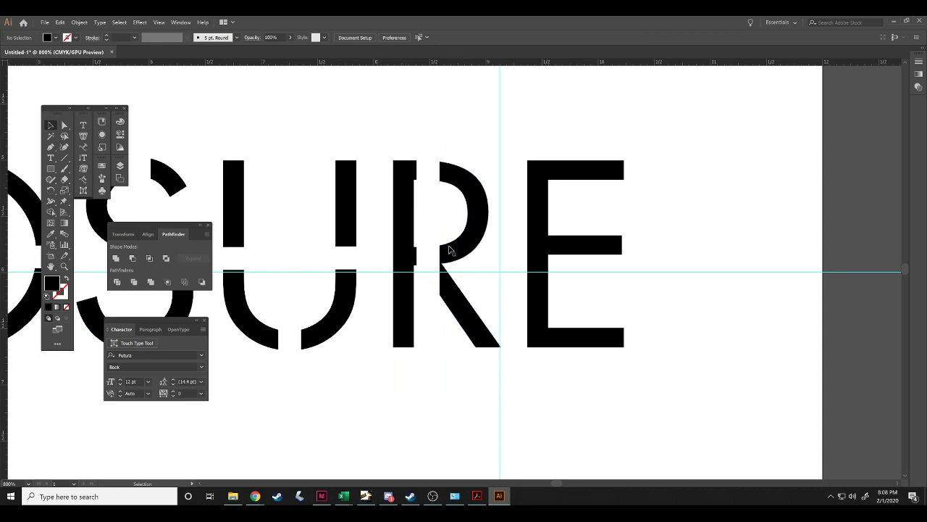
Undo the cut and move the vertical bar off the R into the empty space below the word.
key("ctrl+z")
key("ctrl+z")
left_click(481, 129)
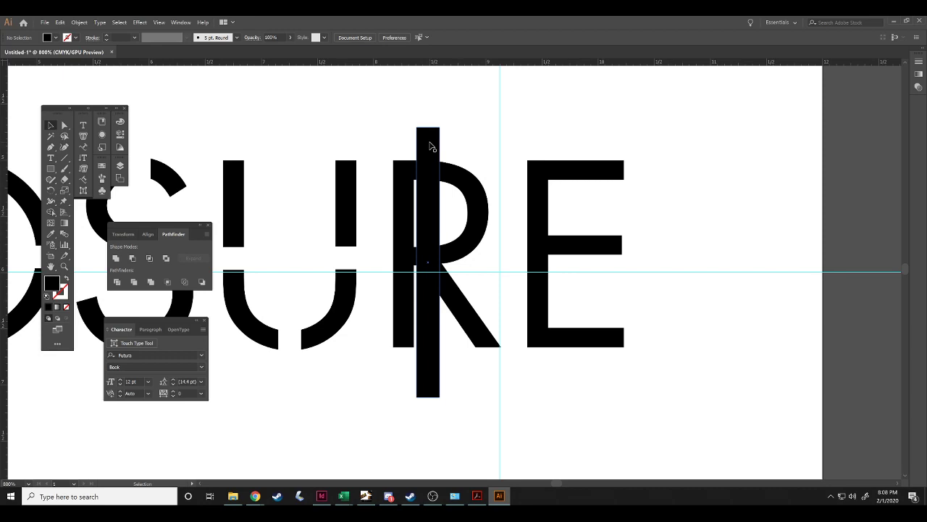
key("ctrl+minus")
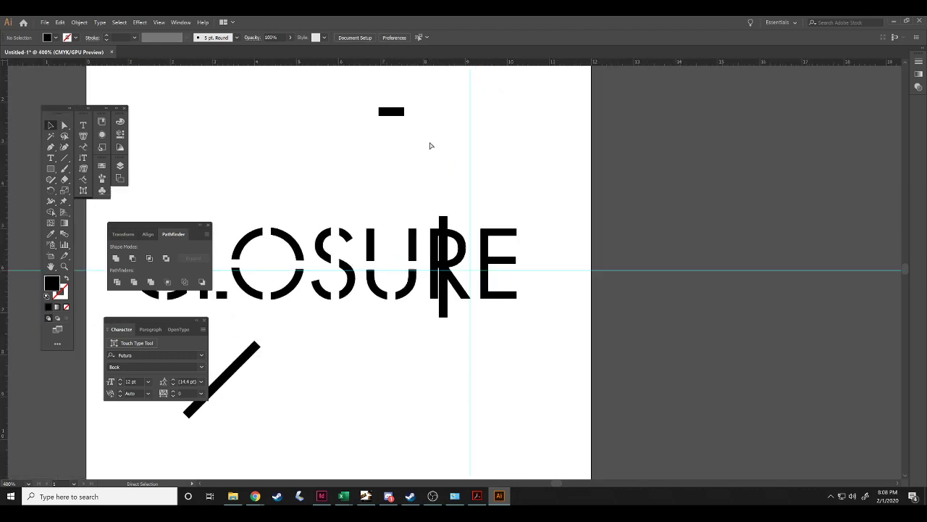
left_click_drag(442, 219, 408, 340)
Place a vertical copy of the short bar over the top of the R's bowl and subtract it with Minus Front.
left_click(389, 113)
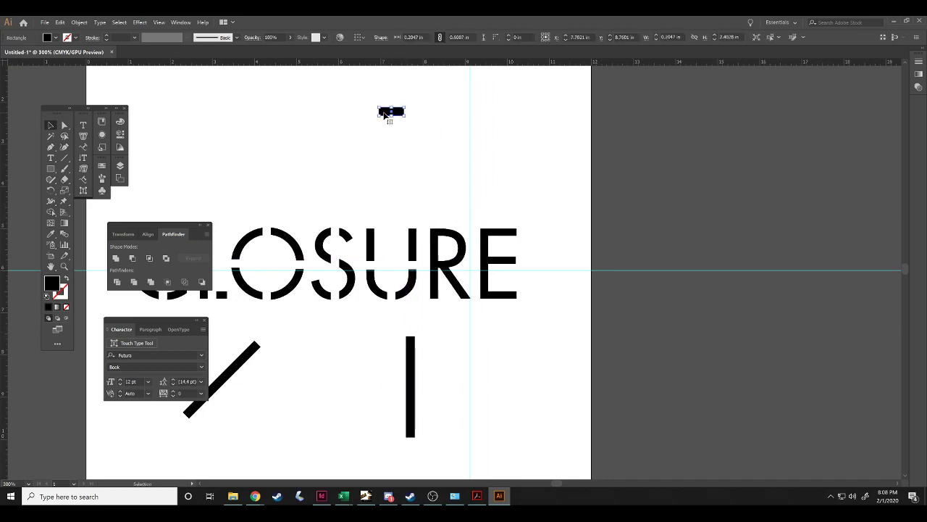
key("a")
left_click_drag(391, 112, 456, 251)
left_click(132, 258)
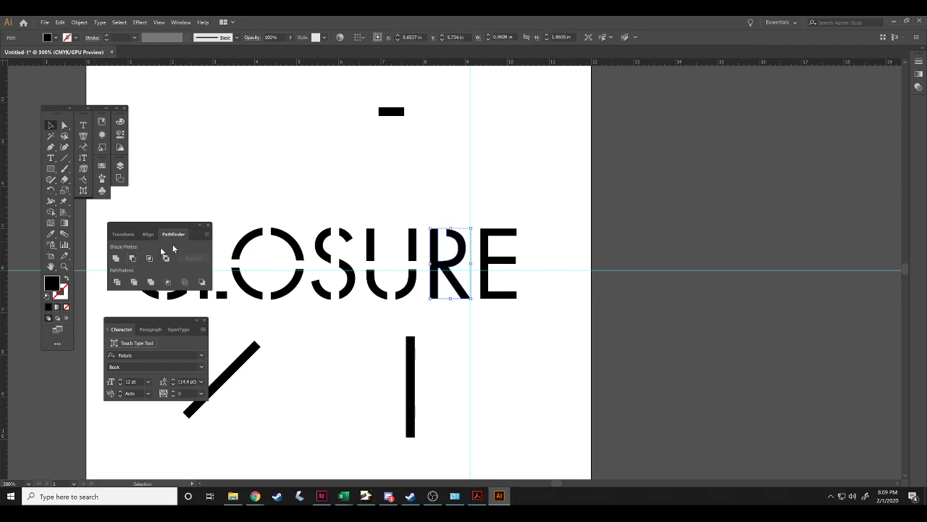
left_click(407, 175)
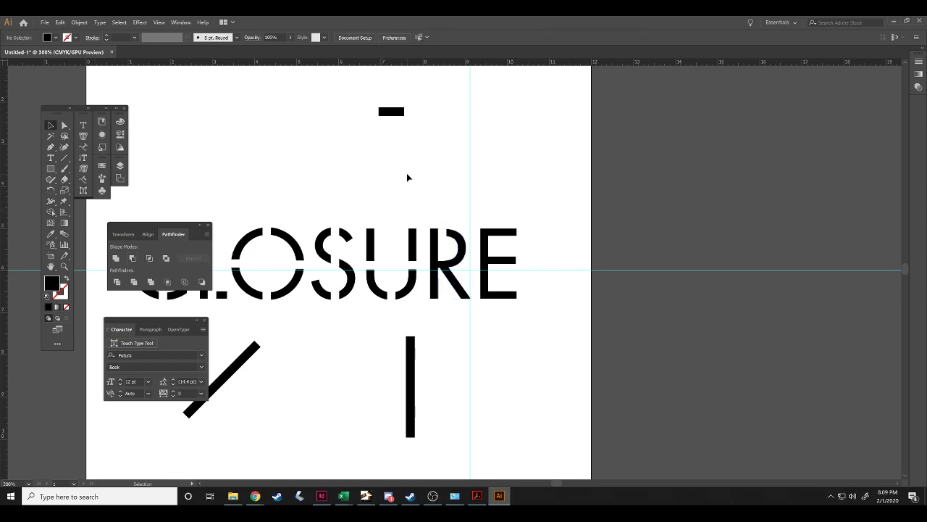
right_click(449, 231)
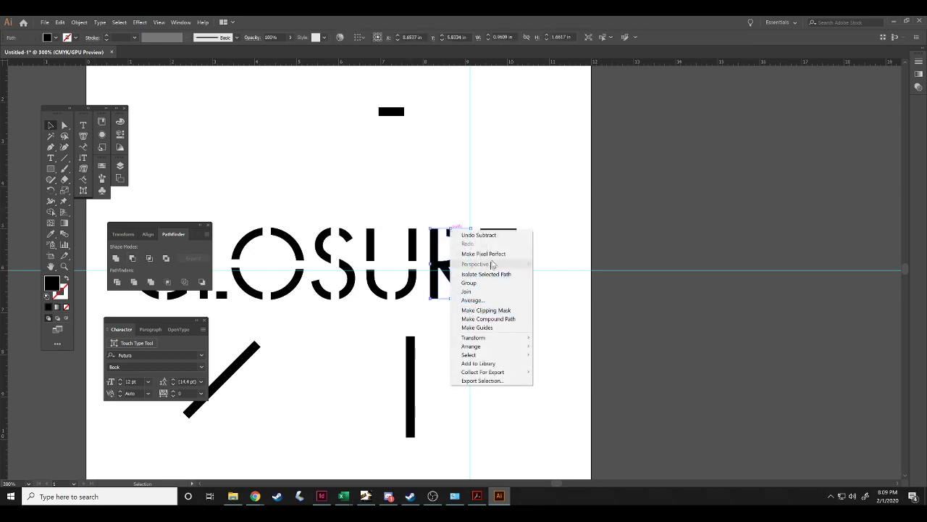
left_click(562, 200)
right_click(456, 260)
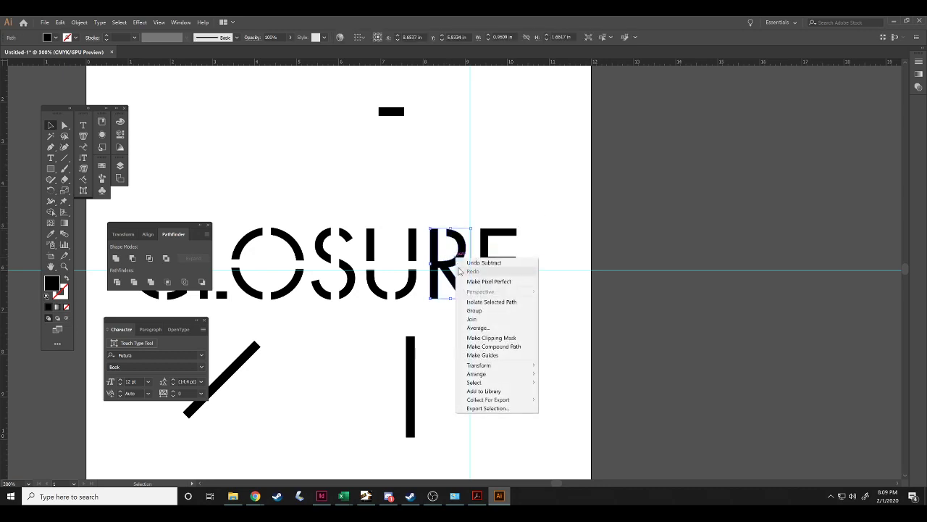
left_click(428, 338)
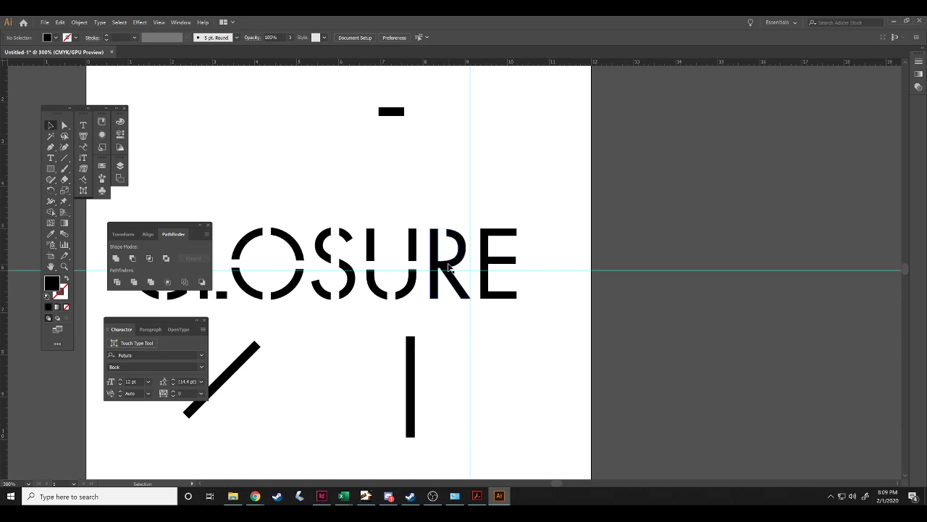
Duplicate the short bar and place the copy across the R's stem at about mid-height.
left_click(388, 113)
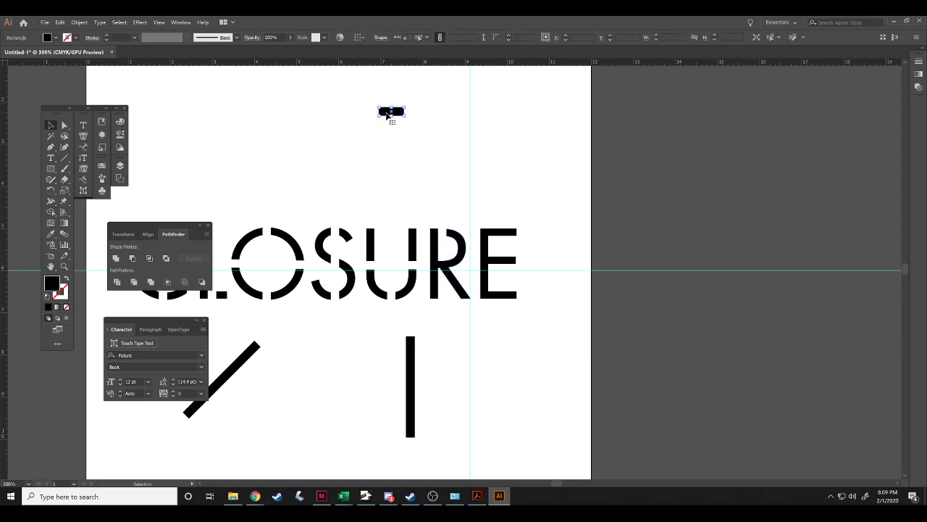
key("a")
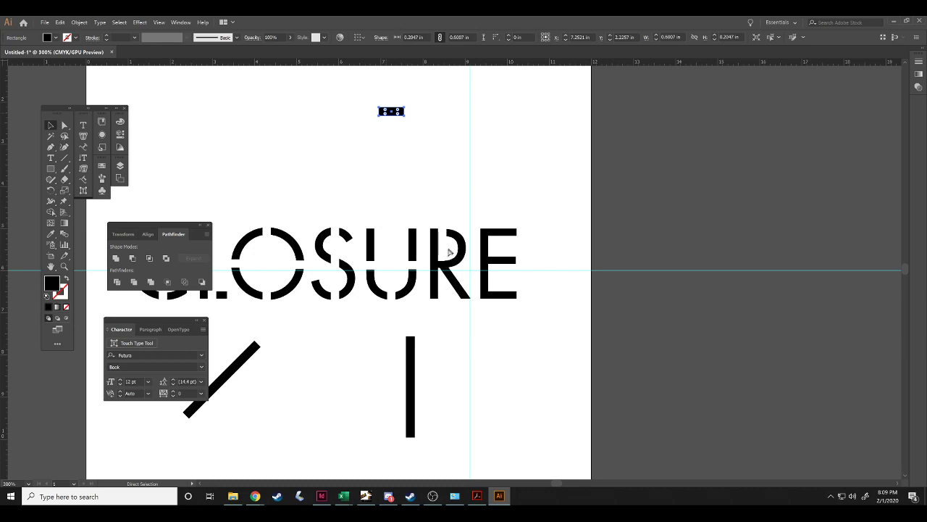
key("ctrl+v")
left_click_drag(459, 270, 433, 265)
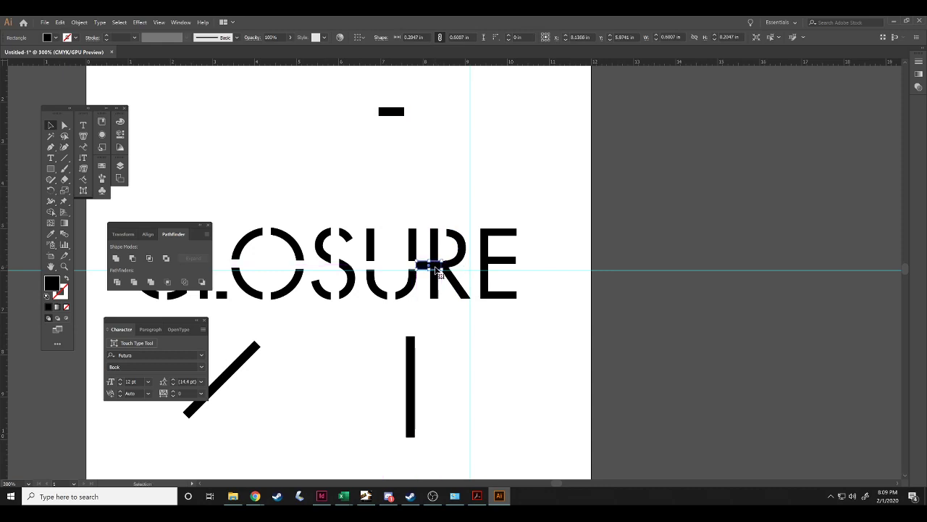
Try to cut the R's stem at mid-height with the short bar using Minus Front.
left_click(459, 316)
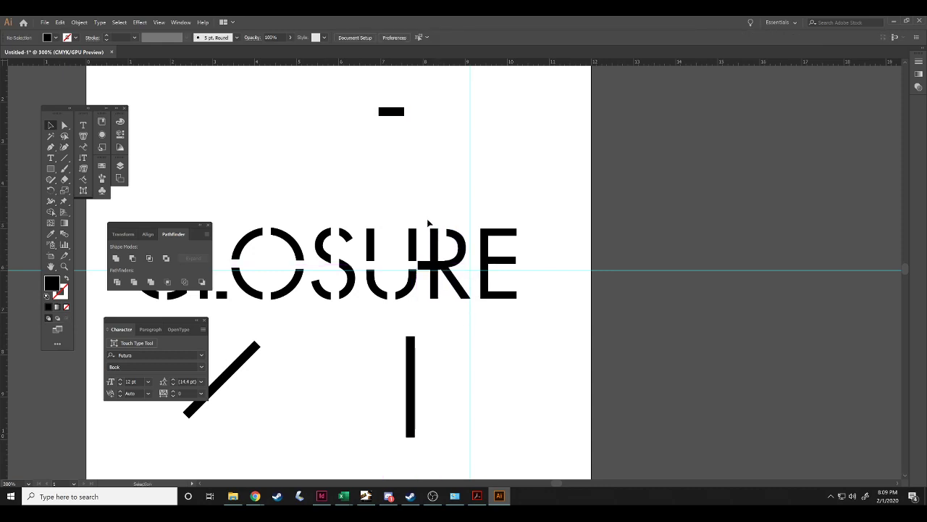
left_click(440, 274)
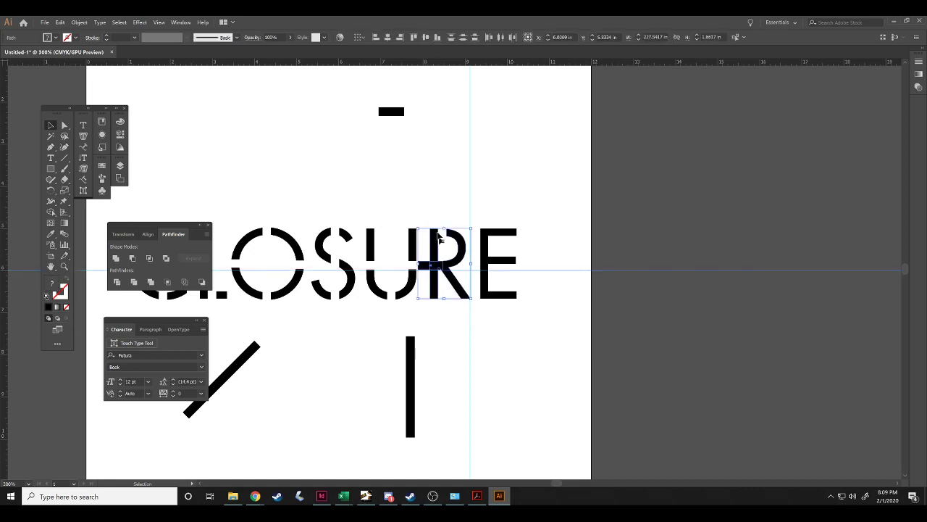
left_click_drag(424, 229, 442, 265)
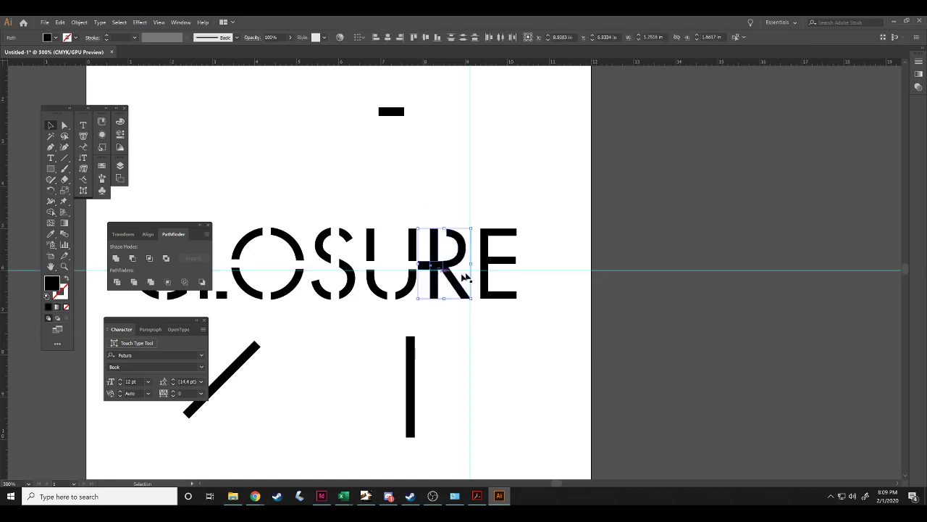
left_click(133, 258)
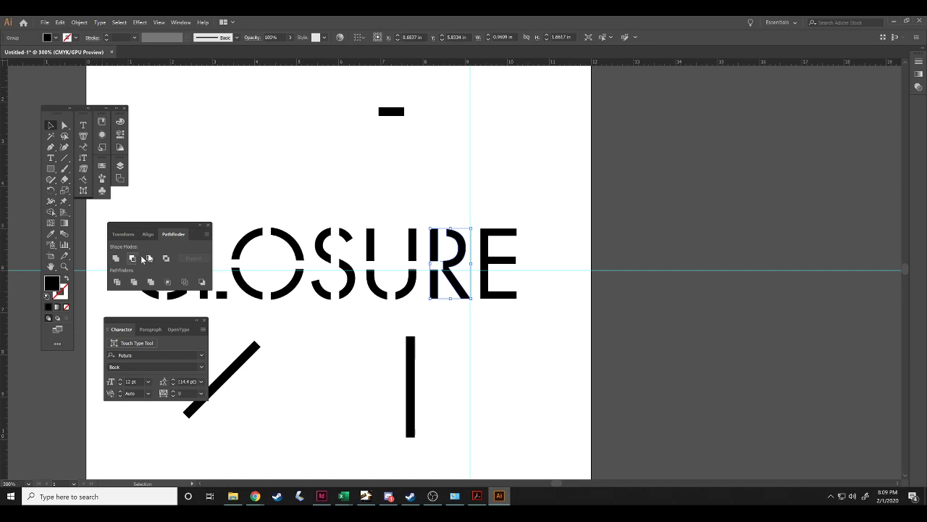
left_click(395, 184)
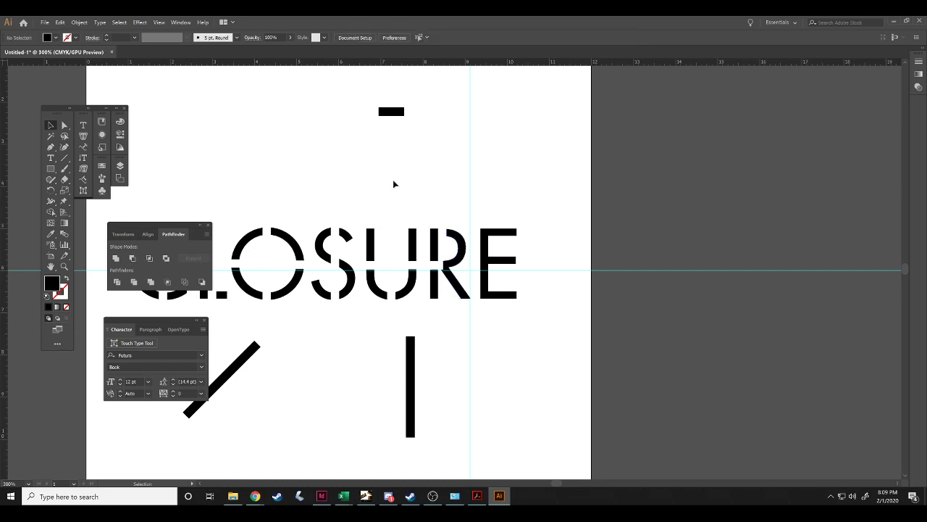
Undo the stem cut and reposition the short bar slightly higher on the R's stem.
key("ctrl+z")
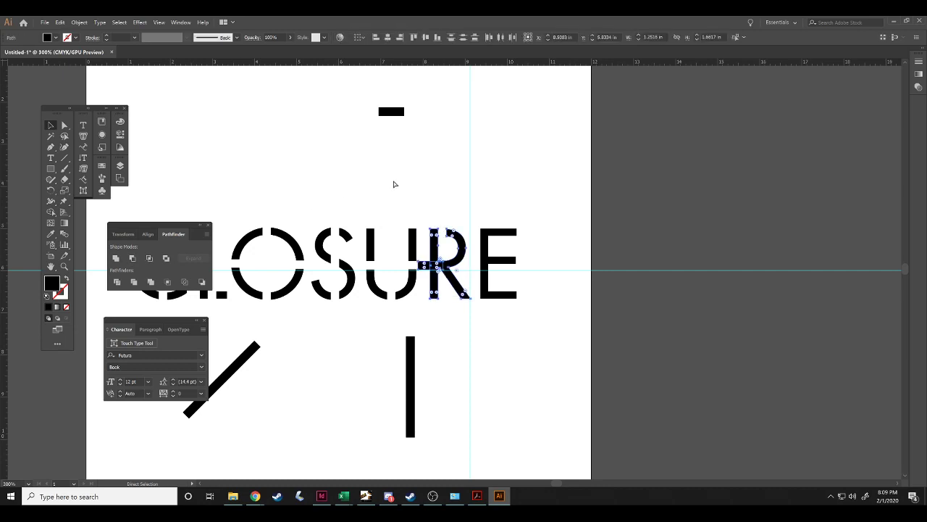
left_click(439, 325)
left_click_drag(427, 272, 444, 189)
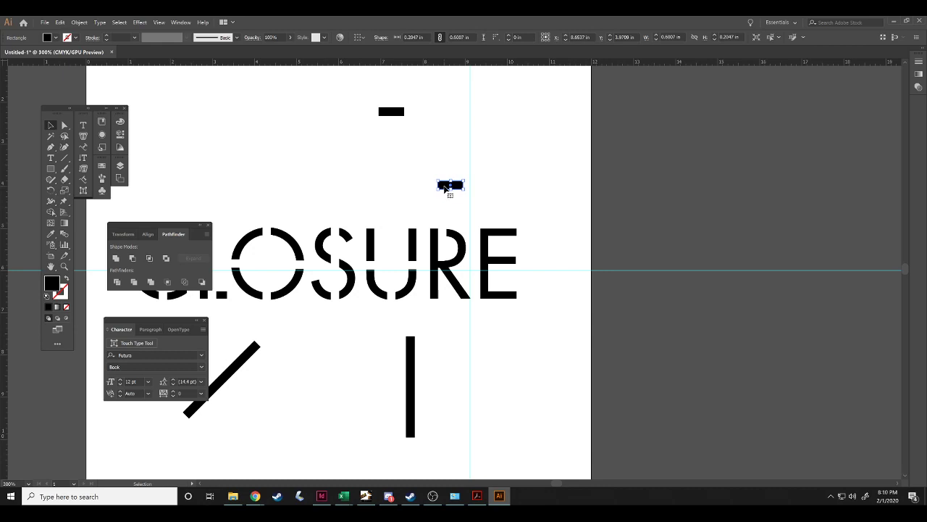
left_click_drag(445, 187, 432, 259)
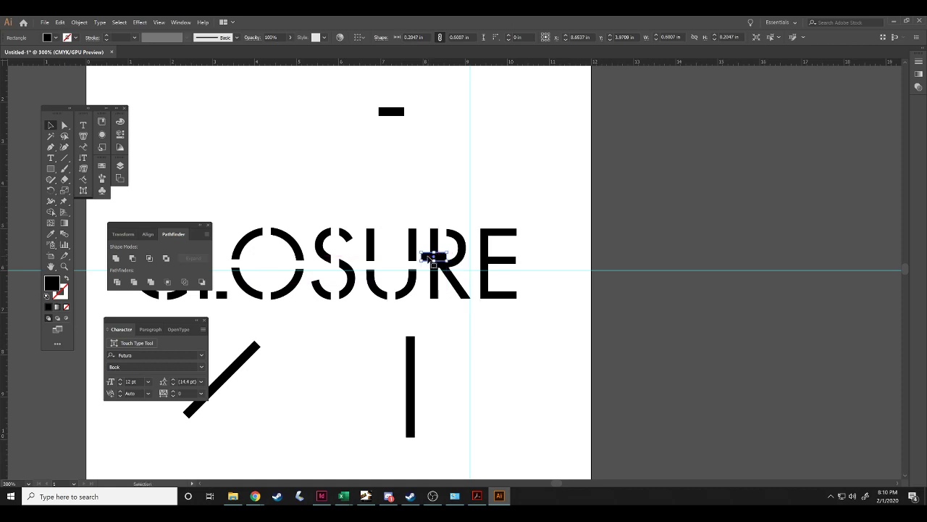
Try to subtract the raised short bar from the R's stem with Minus Front.
left_click(450, 321)
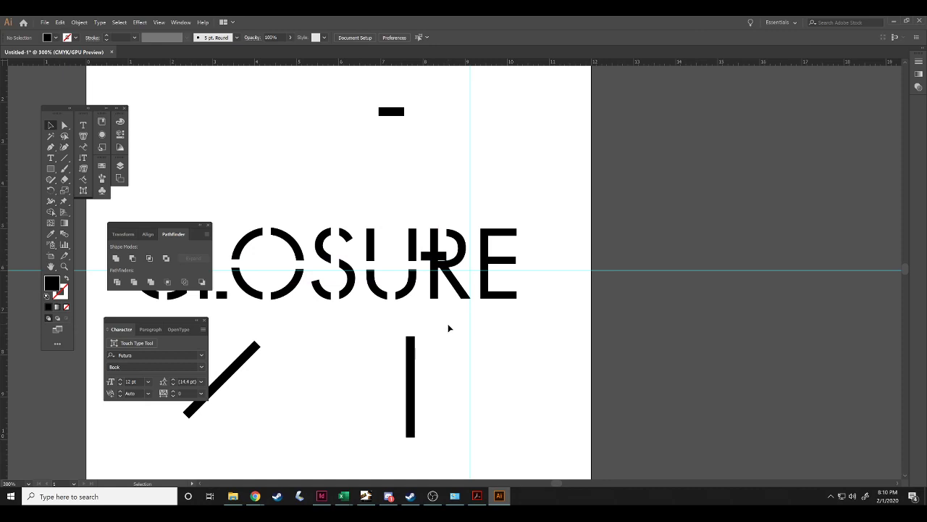
left_click_drag(424, 243, 442, 261)
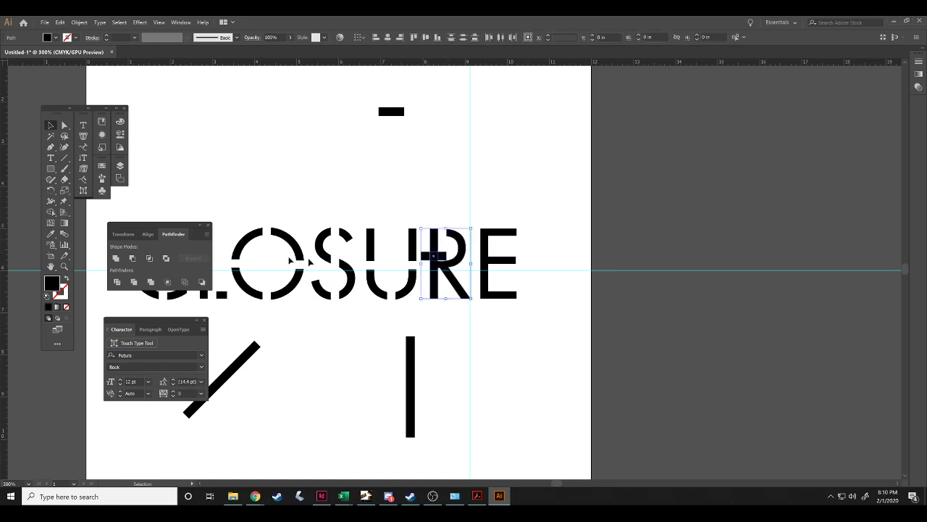
left_click(132, 258)
left_click(307, 183)
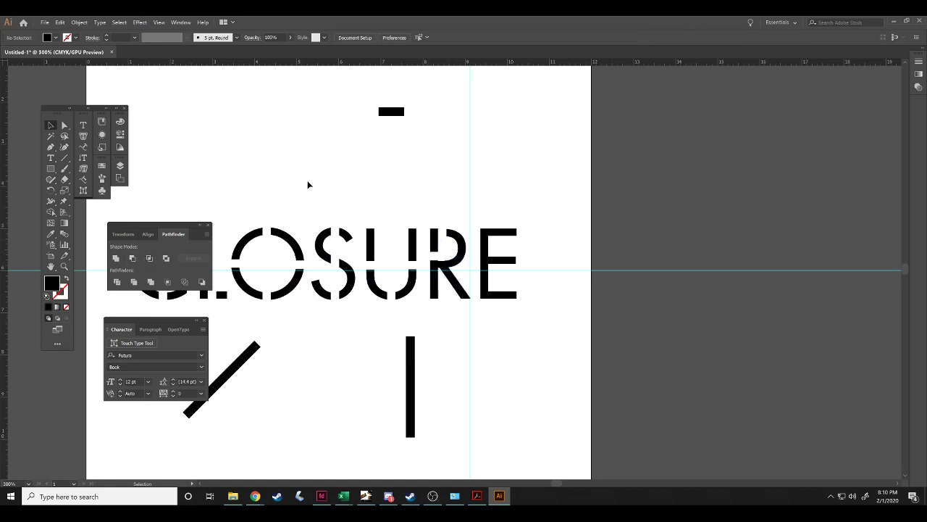
Undo the higher stem cut and move the short bar into the empty space above the R.
left_click(434, 264)
left_click(450, 336)
key("ctrl+z")
key("ctrl+z")
left_click(450, 339)
left_click_drag(434, 255, 439, 199)
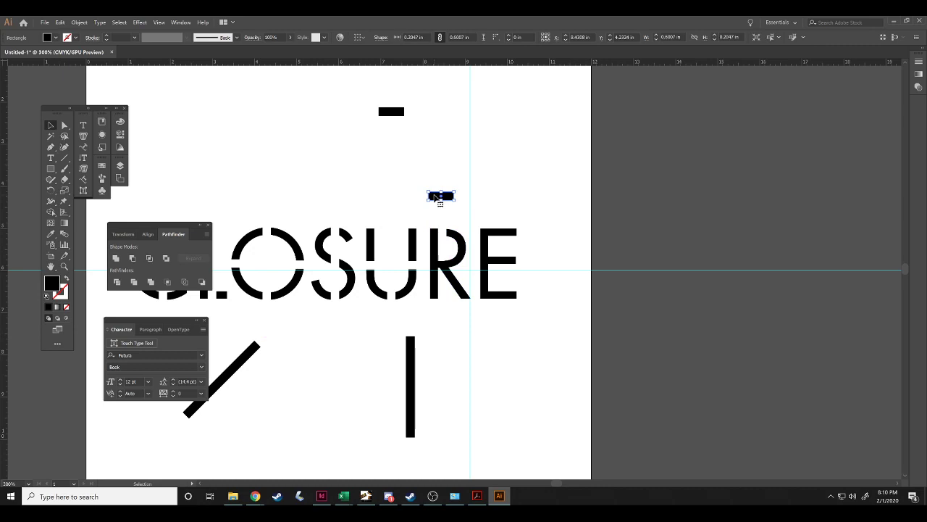
Stretch the bar across the lower part of the R's stem and leg, and subtract it with Minus Front.
left_click_drag(435, 195, 453, 286)
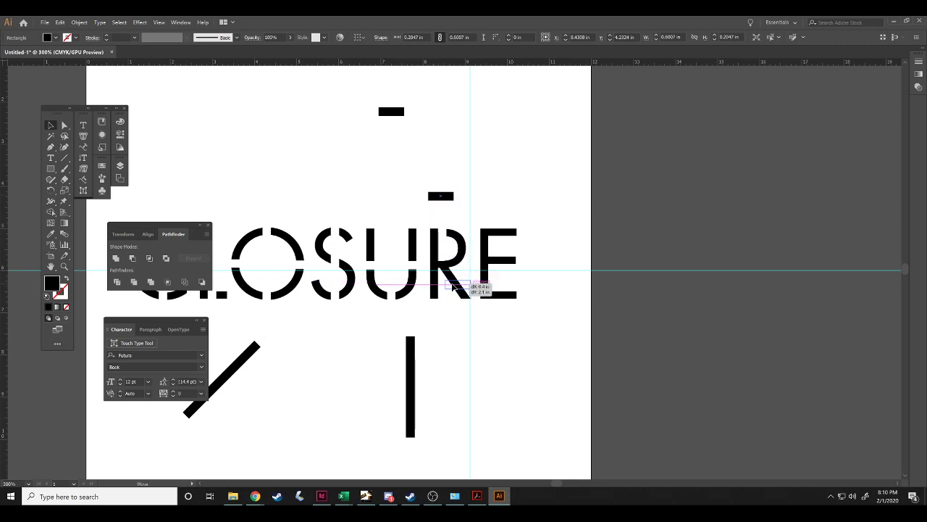
left_click_drag(453, 287, 428, 284)
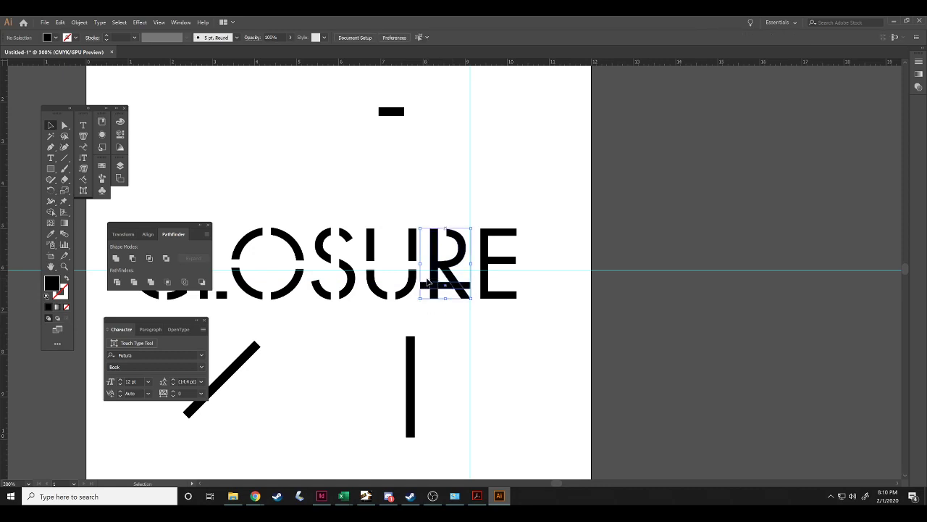
left_click(133, 259)
left_click(321, 355)
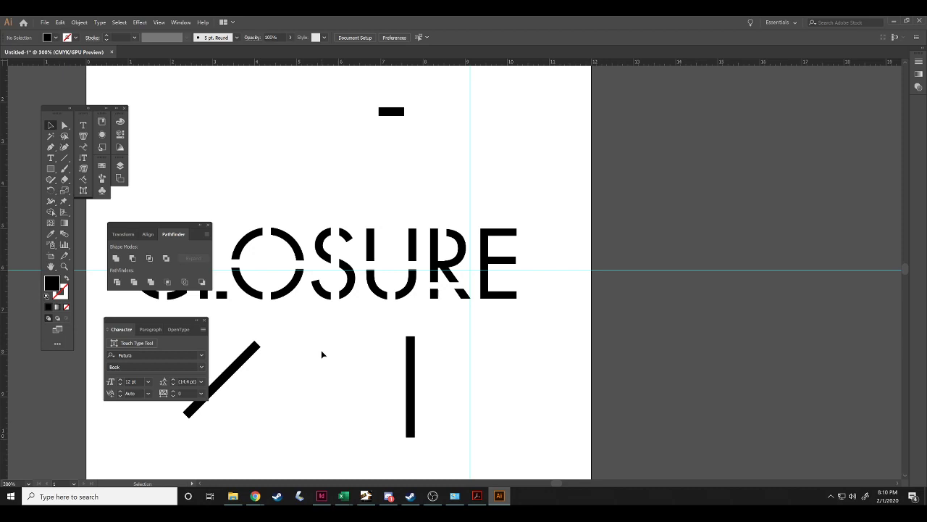
Paste a copy of the short bar over the R's upper stem and bowl and widen it to about 1.25 in.
left_click(388, 113)
key("a")
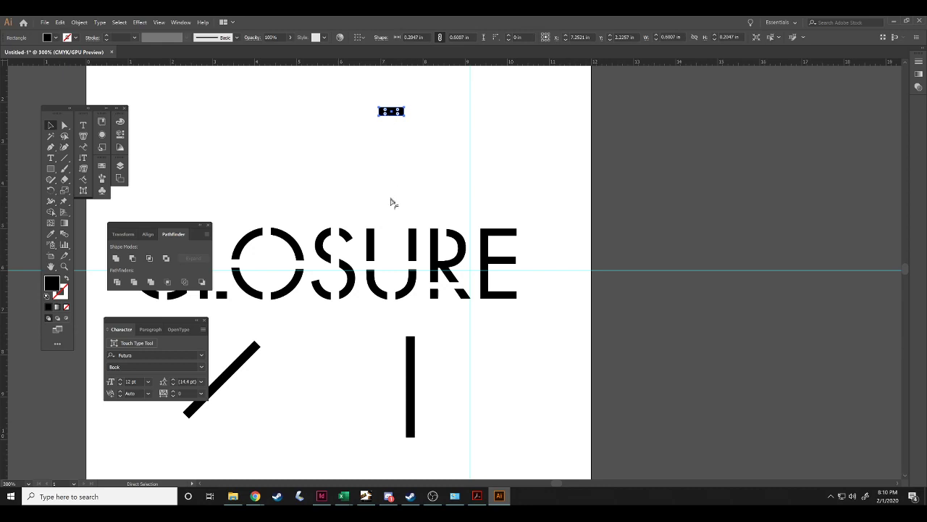
key("ctrl+c")
key("ctrl+v")
left_click_drag(439, 266, 427, 250)
left_click_drag(453, 245, 476, 250)
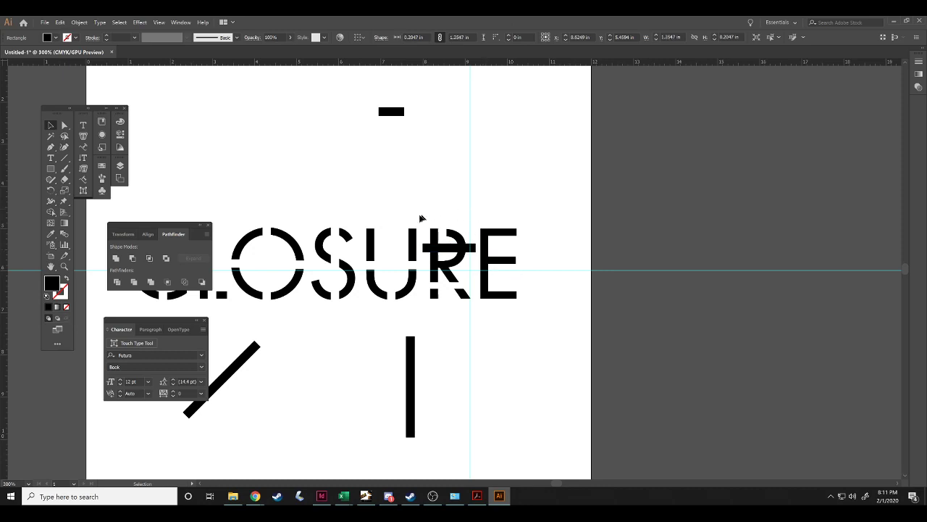
Try to subtract the widened bar from the grouped R with Minus Front, and undo the cut.
left_click(464, 263, "shift")
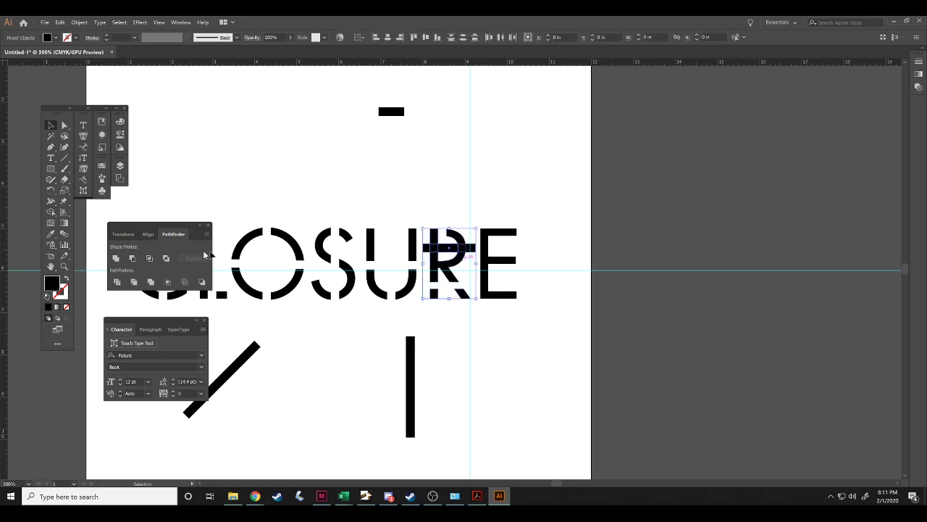
left_click(132, 258)
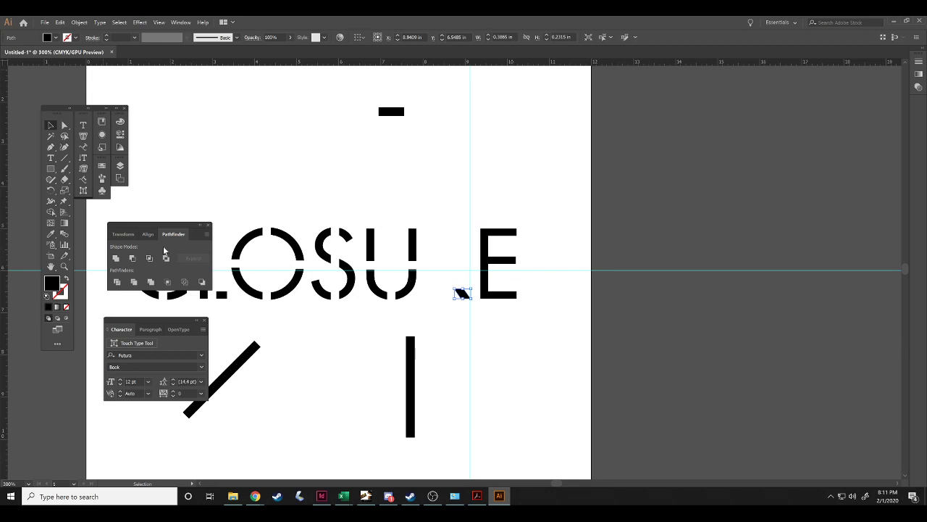
key("ctrl+z")
Move the widened bar into the space above the R and ungroup the R's pieces.
left_click(394, 171)
left_click_drag(446, 246, 436, 190)
right_click(464, 247)
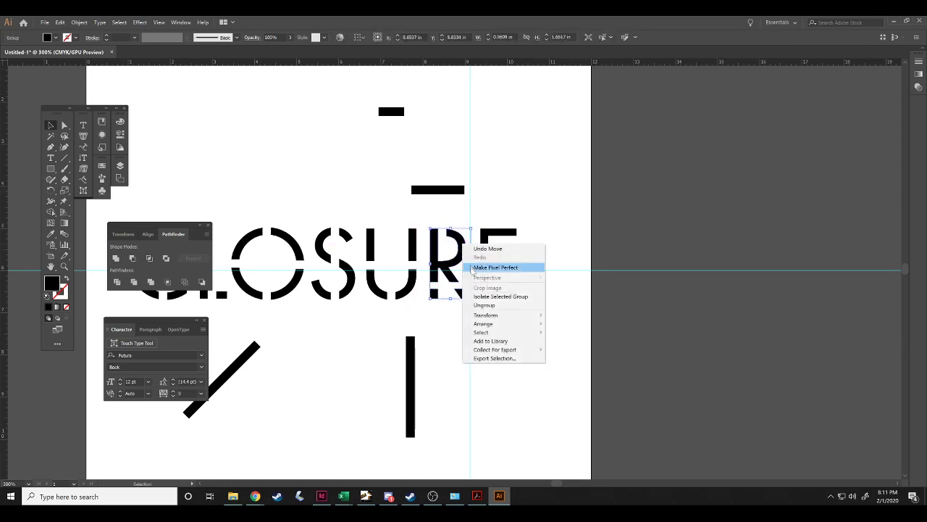
left_click(485, 305)
left_click(444, 340)
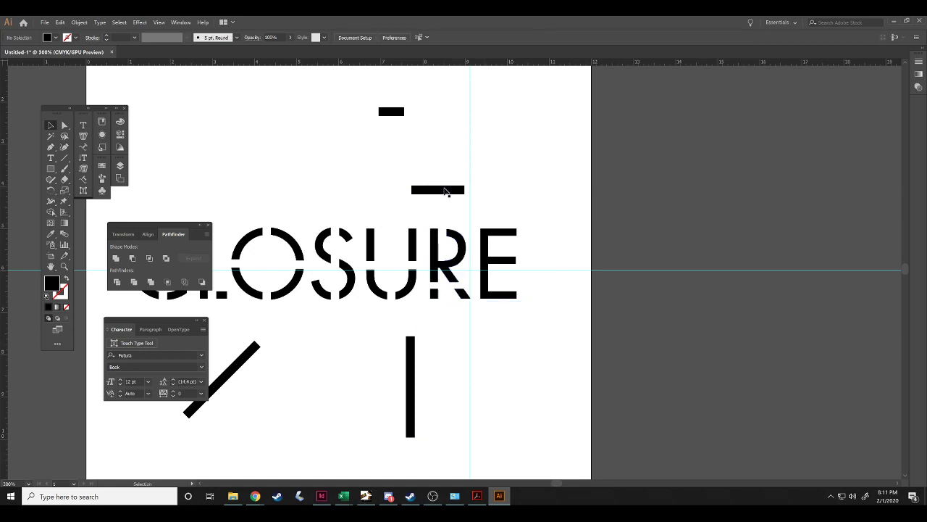
Place the widened bar across the R's upper stem and bowl and subtract it with Minus Front.
left_click_drag(449, 190, 467, 251)
left_click_drag(427, 217, 455, 261)
left_click(132, 258)
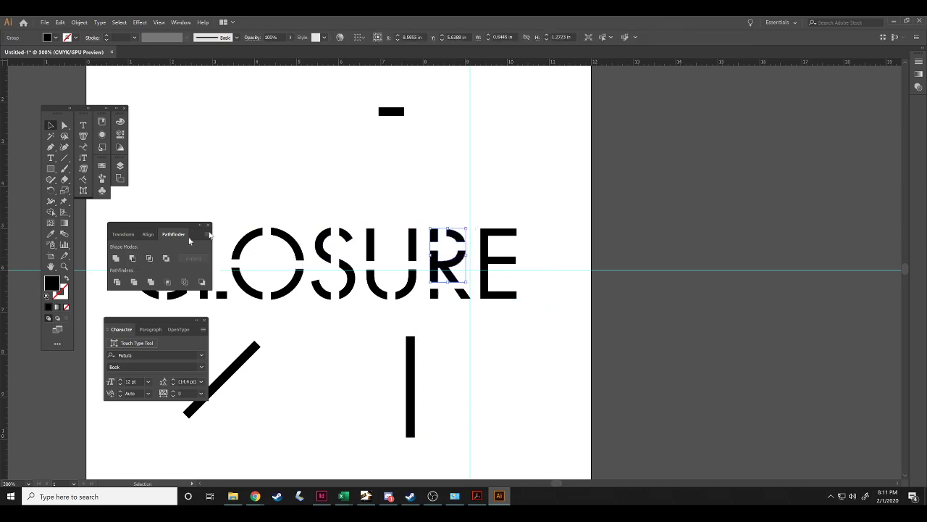
left_click(397, 178)
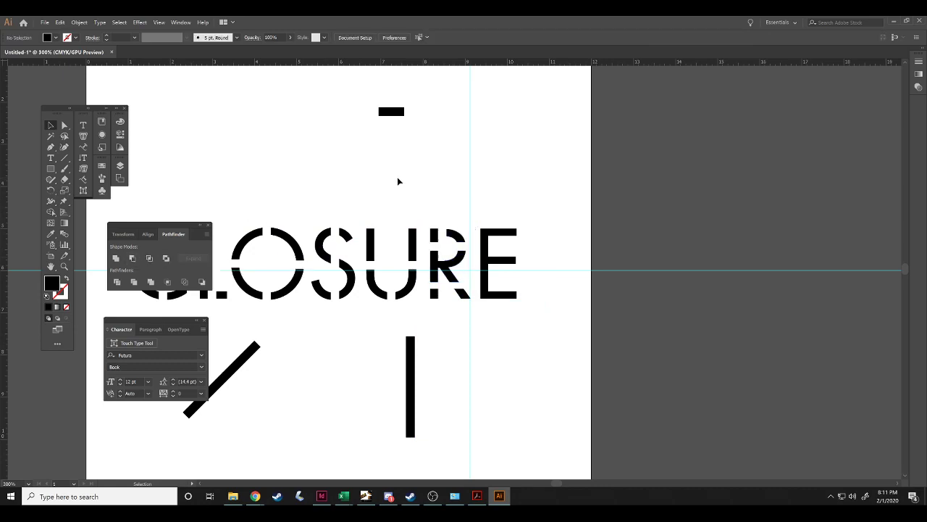
Move the vertical bar over the E where its arms meet the stem and subtract it with Minus Front.
key("ctrl+minus")
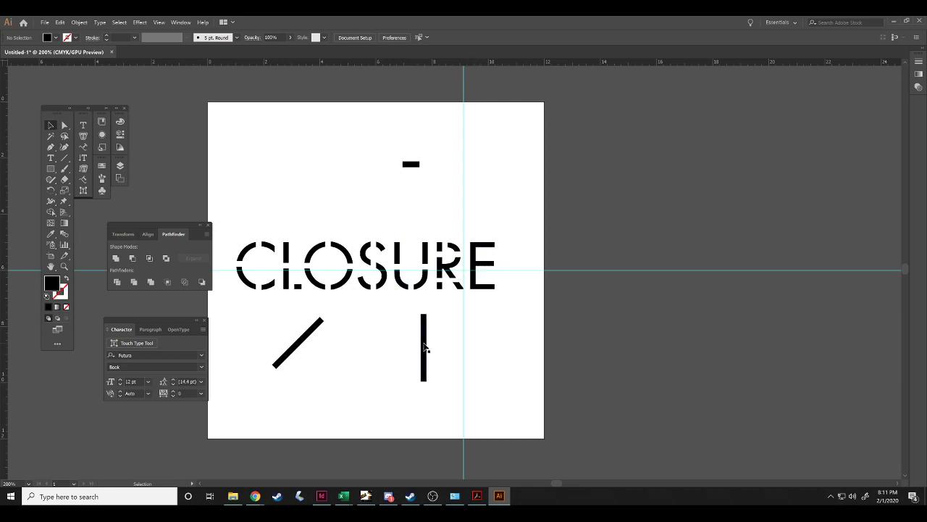
left_click_drag(425, 347, 477, 263)
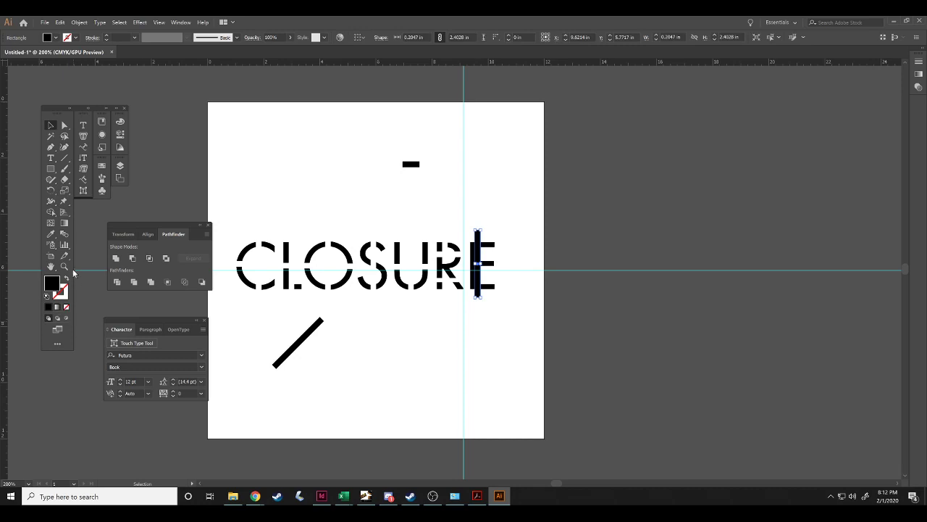
left_click(64, 266)
left_click(525, 255)
left_click(391, 243)
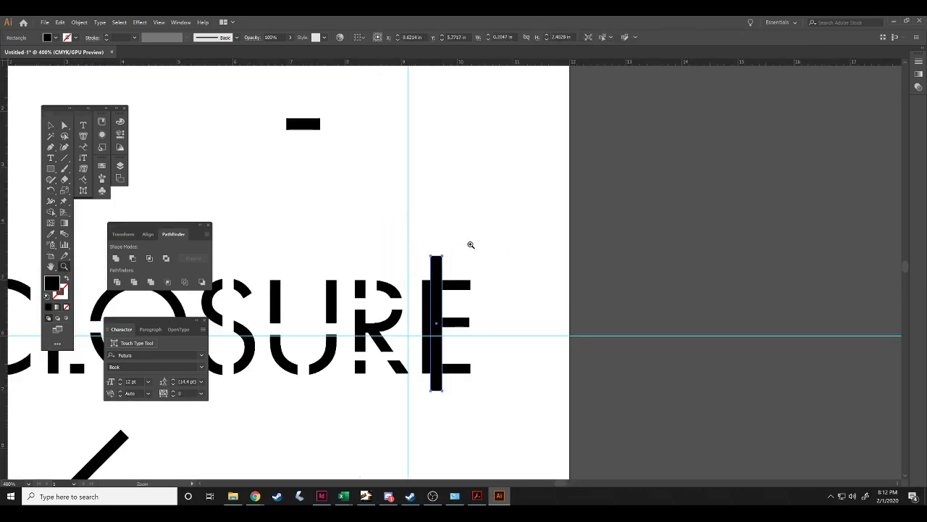
left_click(471, 244)
left_click_drag(439, 304, 497, 230)
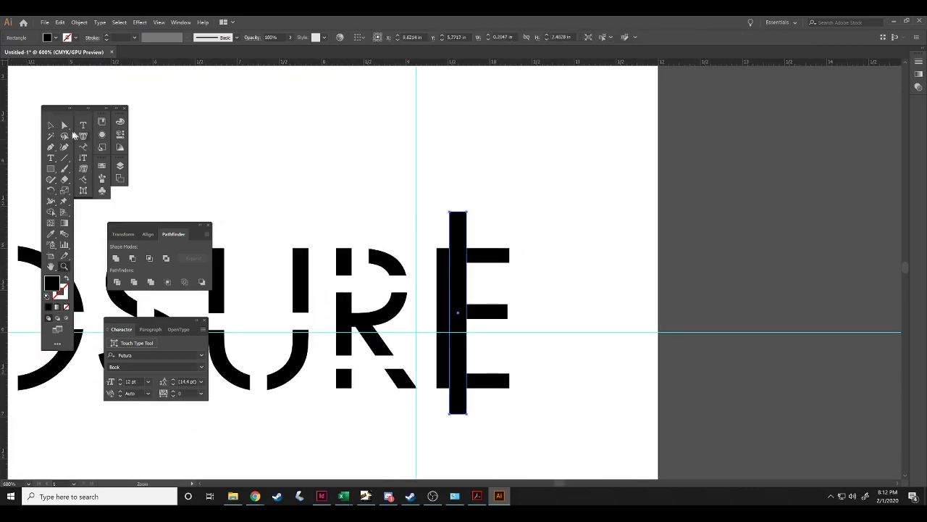
key("v")
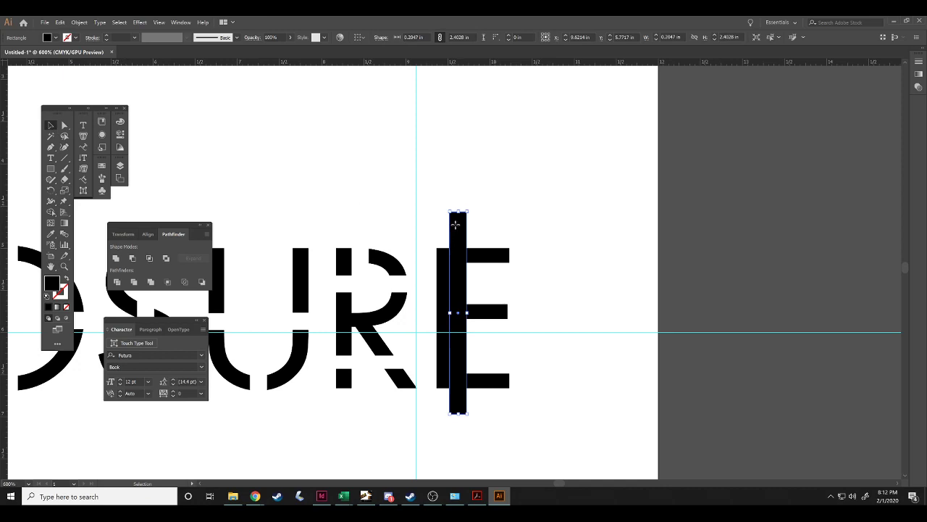
left_click_drag(453, 228, 519, 292)
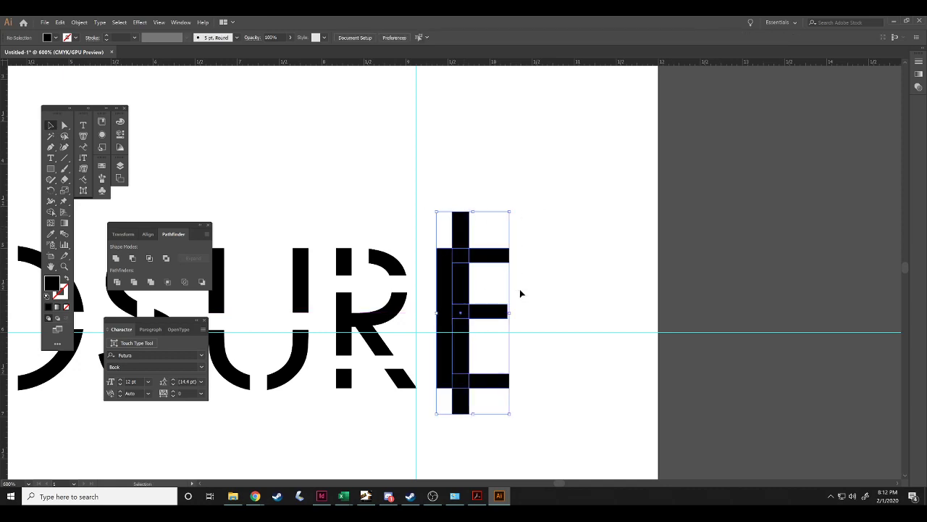
left_click(132, 258)
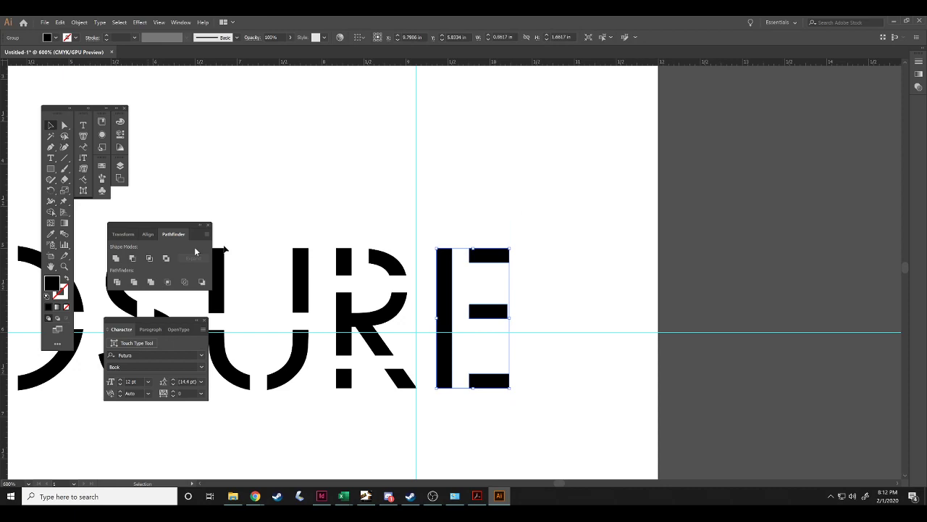
left_click(546, 192)
key("ctrl+minus")
key("ctrl+minus")
key("ctrl+minus")
key("ctrl+minus")
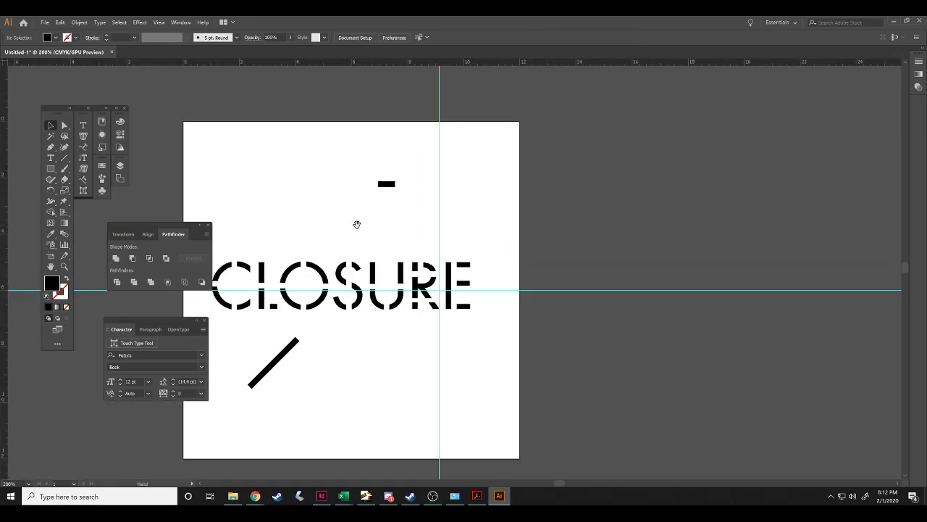
left_click_drag(356, 224, 423, 229)
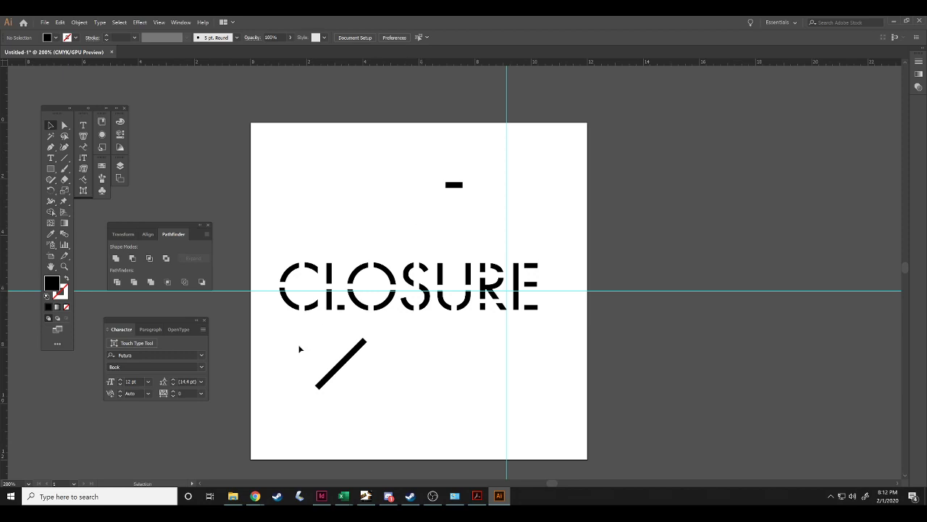
Delete the leftover diagonal bar below the word CLOSURE and the small horizontal bar above it.
left_click_drag(298, 348, 400, 390)
key("Delete")
left_click_drag(430, 172, 497, 217)
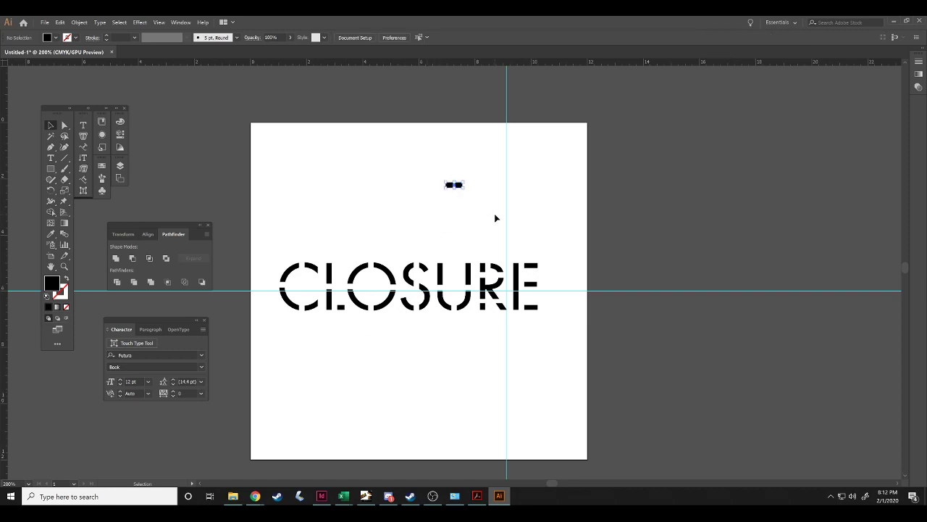
key("Delete")
Try to shorten the upper piece of the L's stem from its lower end.
left_click(330, 284)
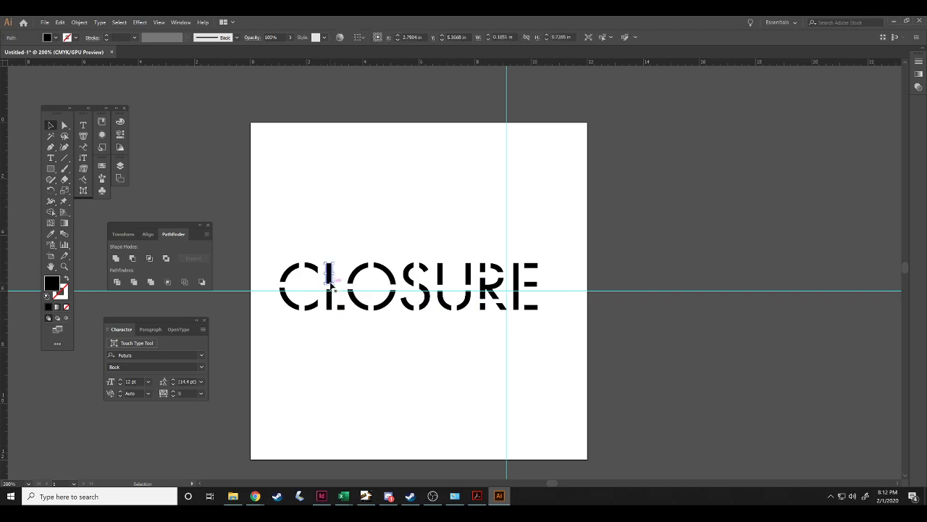
left_click_drag(334, 284, 334, 271)
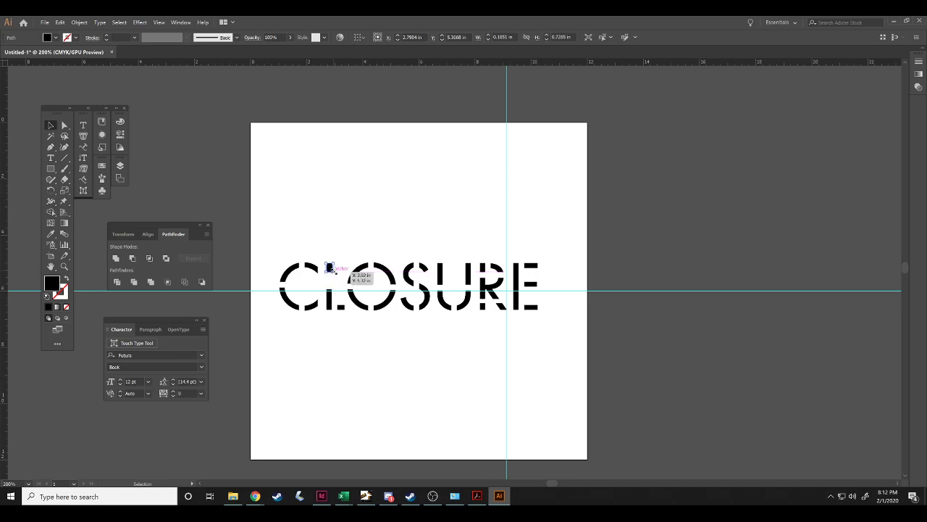
left_click(331, 327)
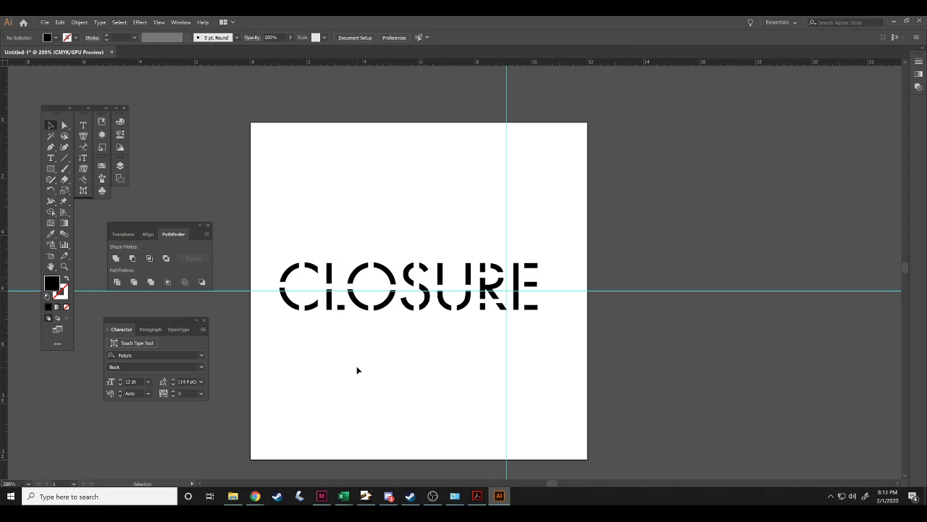
Begin saving the document under a new name and create a folder named WEEK 4 in the MOGA302-3001ONL folder.
left_click(44, 22)
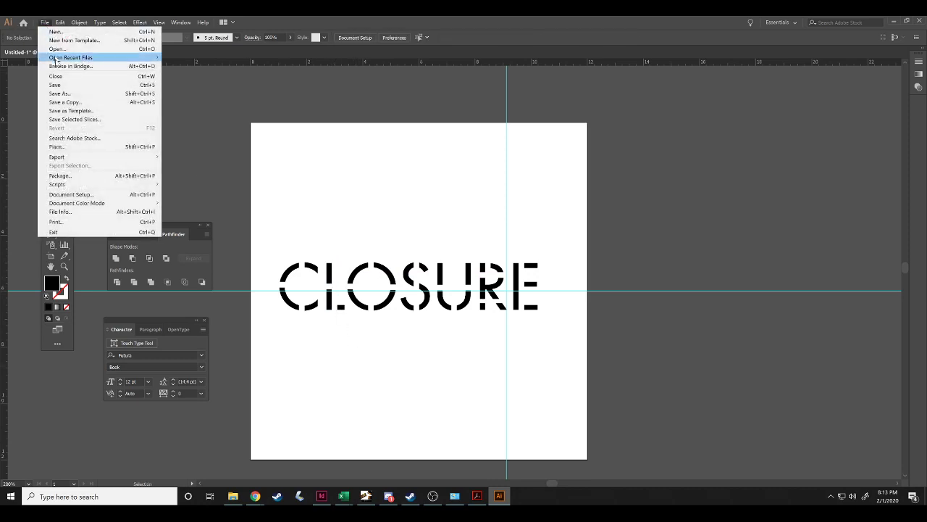
left_click(58, 93)
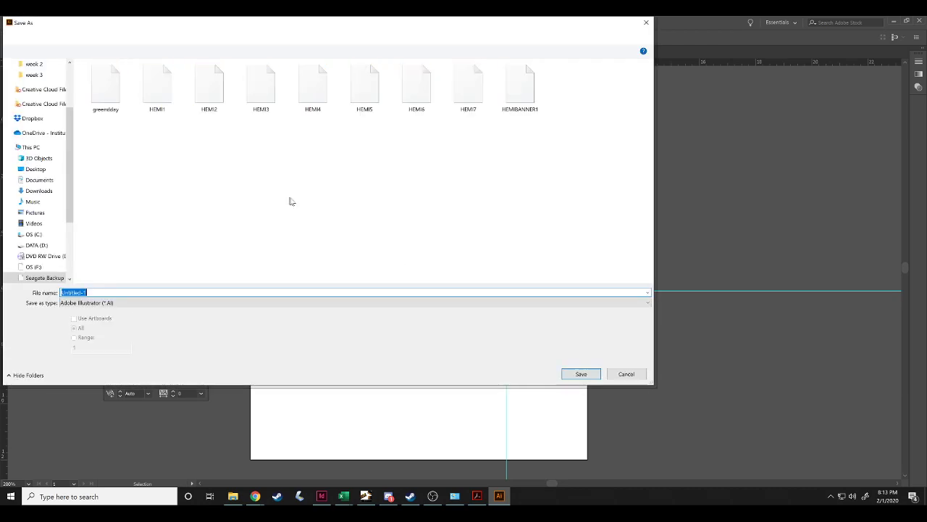
left_click_drag(274, 22, 388, 65)
left_click(156, 80)
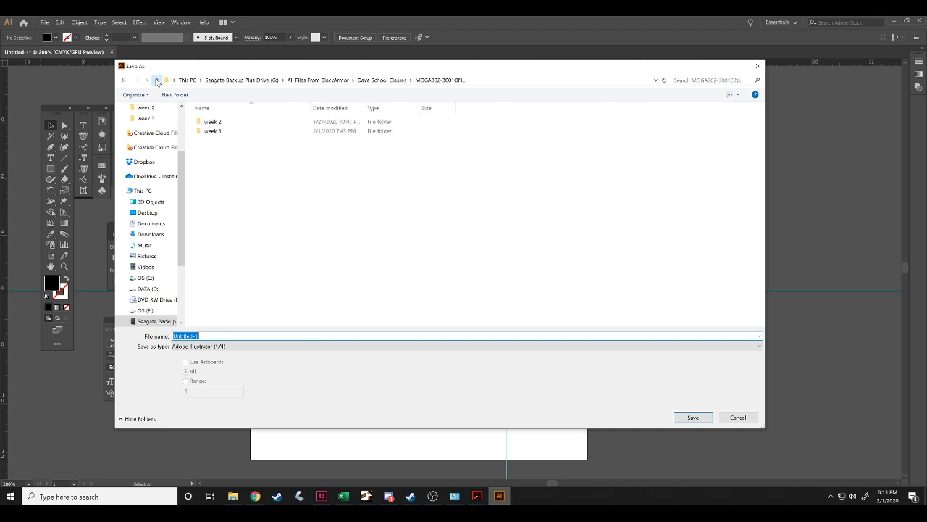
right_click(274, 206)
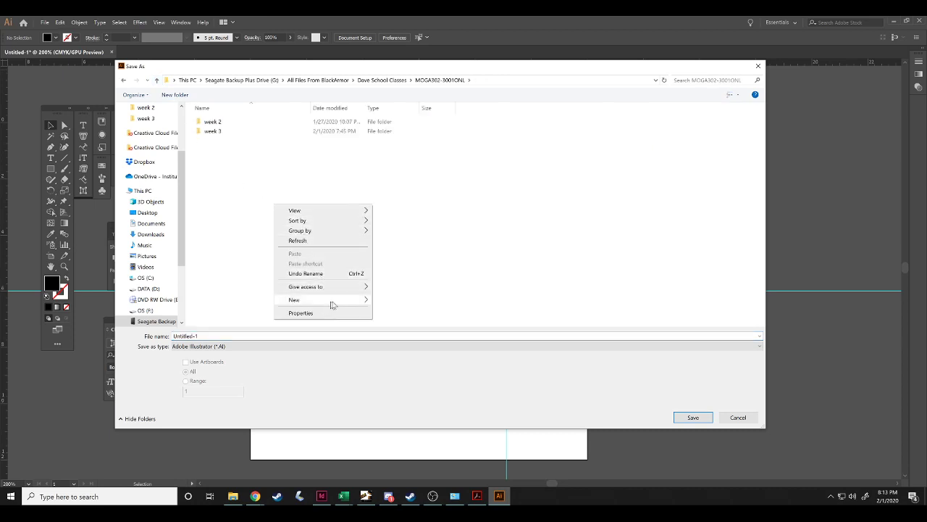
mouse_move(332, 301)
left_click(427, 302)
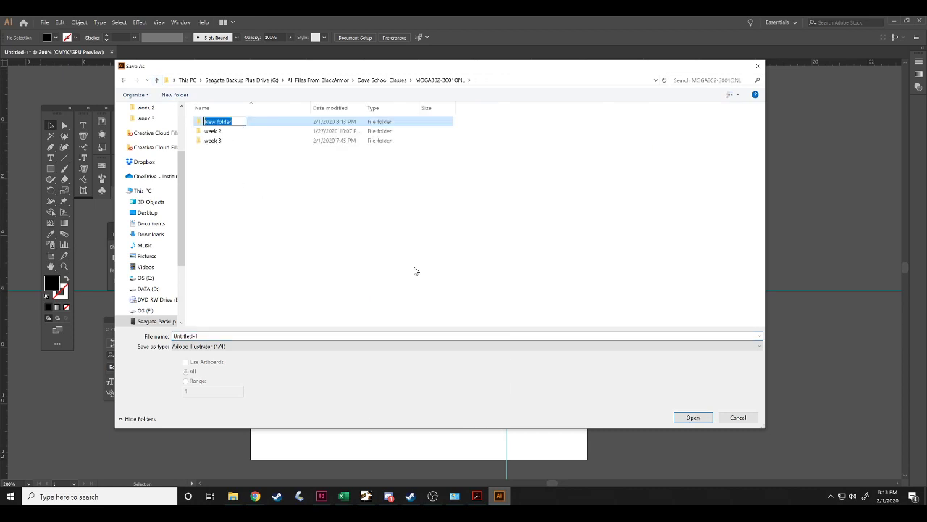
type("WEEK 4")
key("Return")
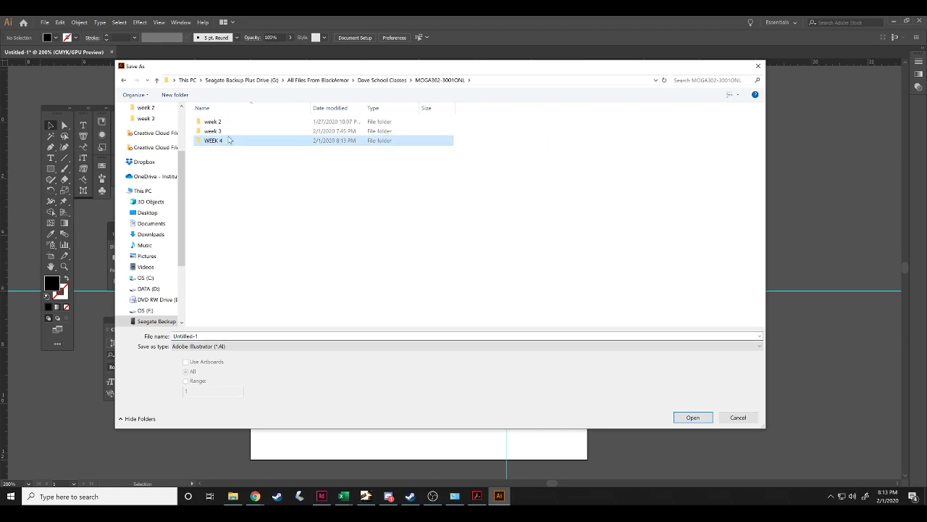
Save the document in the WEEK 4 folder as CLOSURE-1 in Adobe Illustrator format.
double_click(217, 141)
left_click(216, 336)
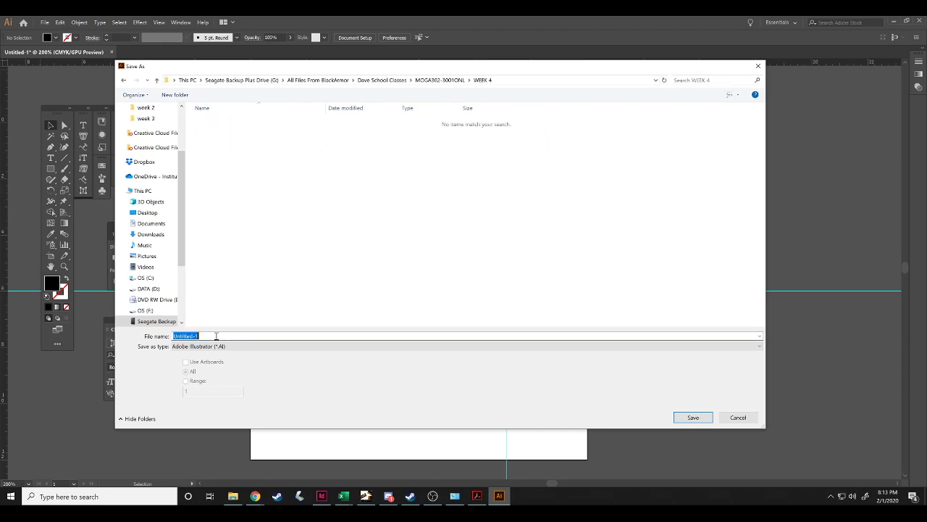
type("CLOSURE-1")
key("Return")
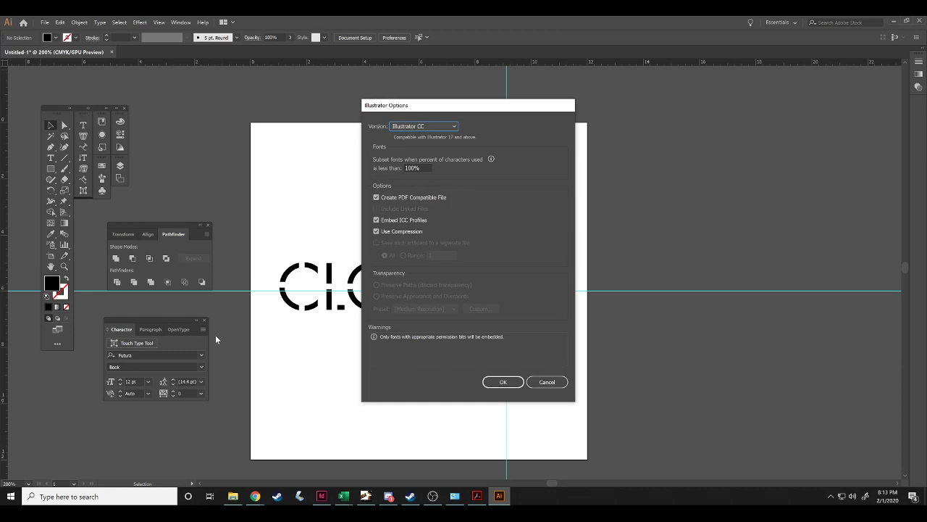
Save the document in Illustrator CC format and start a Save for Web export as a maximum-quality JPEG.
left_click(498, 382)
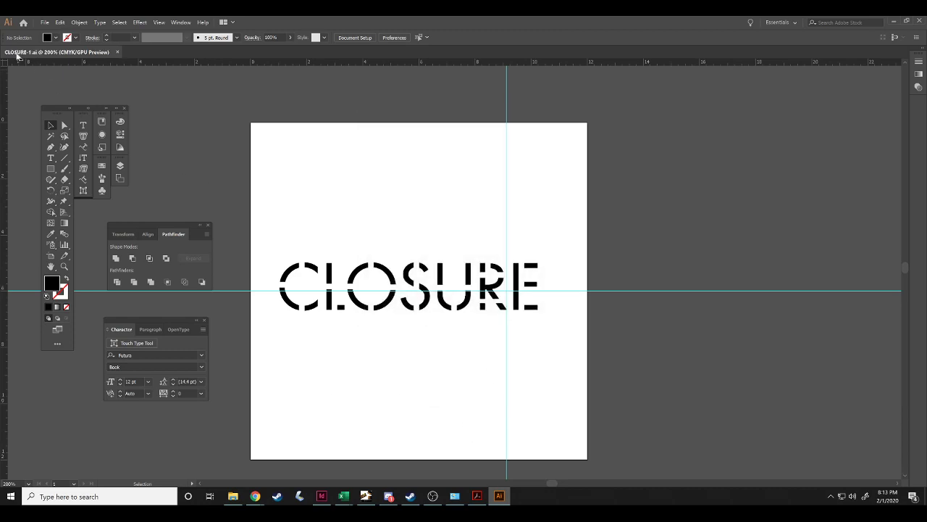
left_click(44, 22)
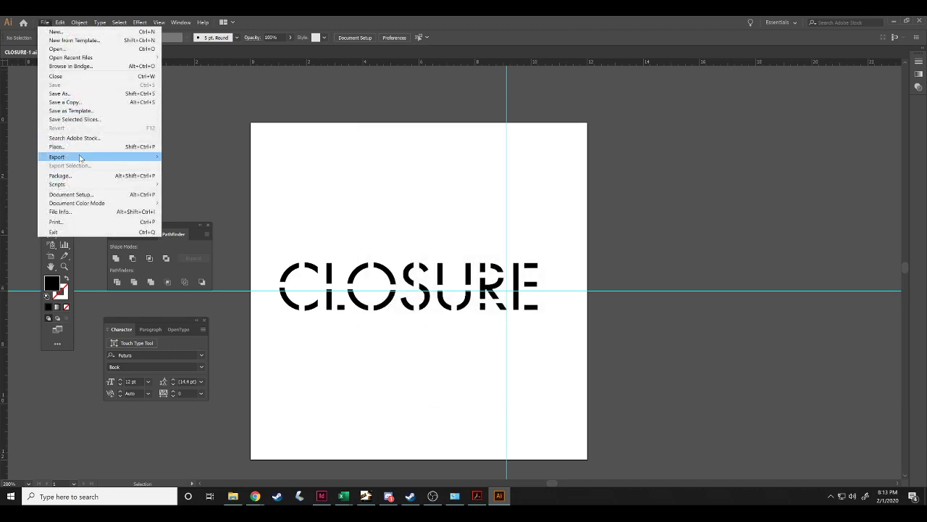
mouse_move(80, 158)
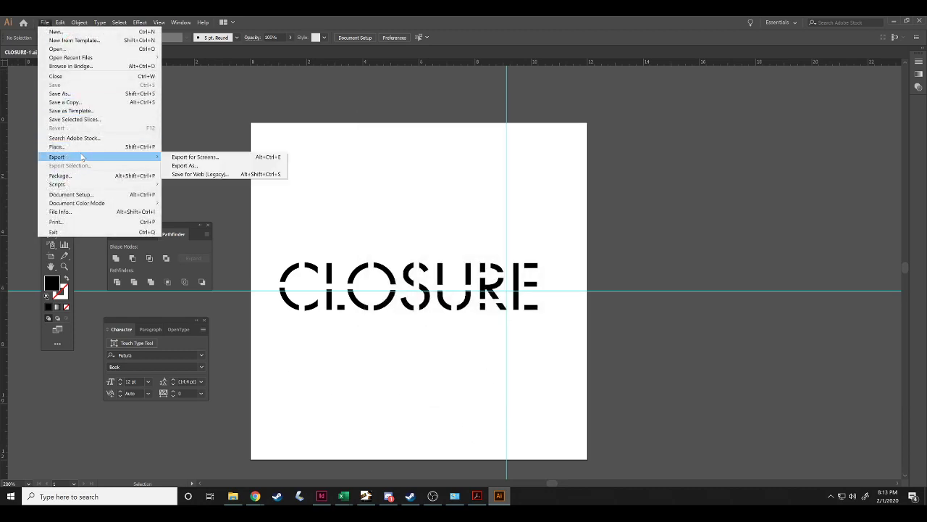
left_click(201, 175)
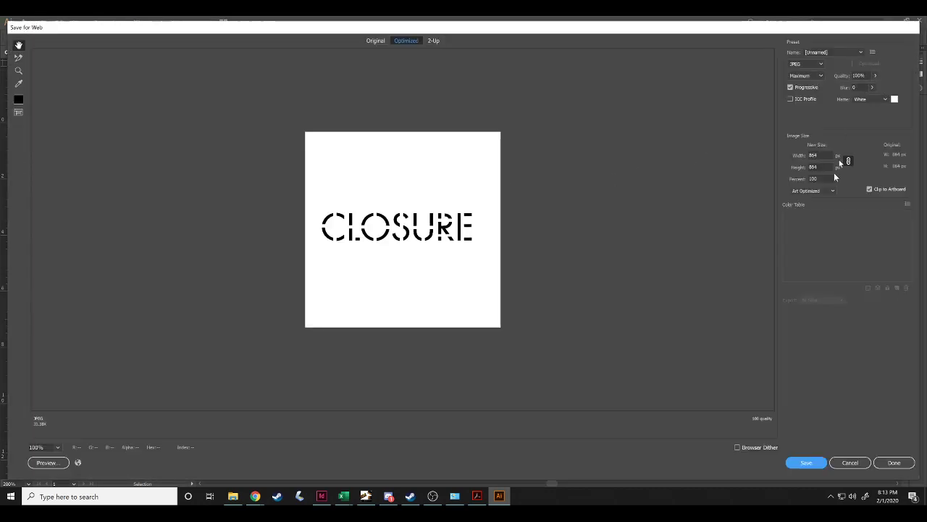
left_click(798, 463)
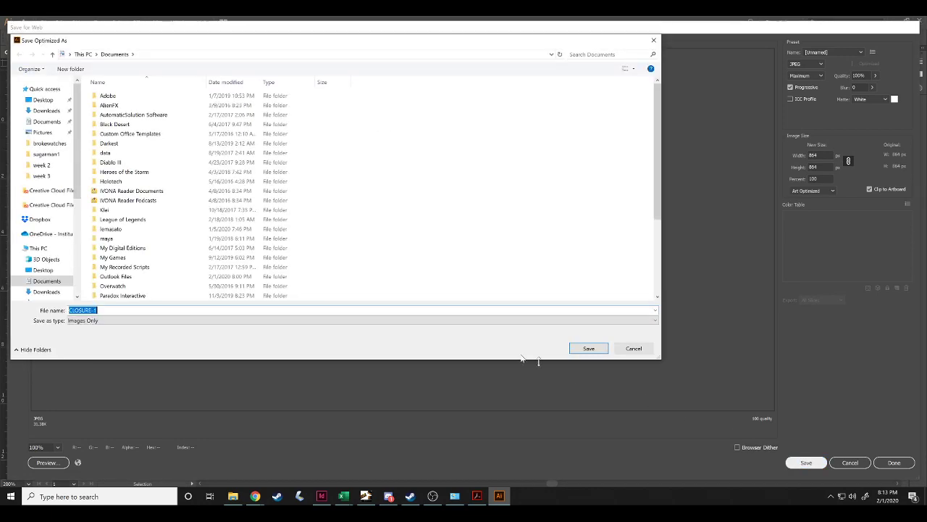
Save the exported image as CLOSURE-1 in the MOGA302-3001ONL course's WEEK 4 folder on the Seagate Backup Plus Drive.
scroll(45, 236, "down", 2)
scroll(44, 236, "down", 3)
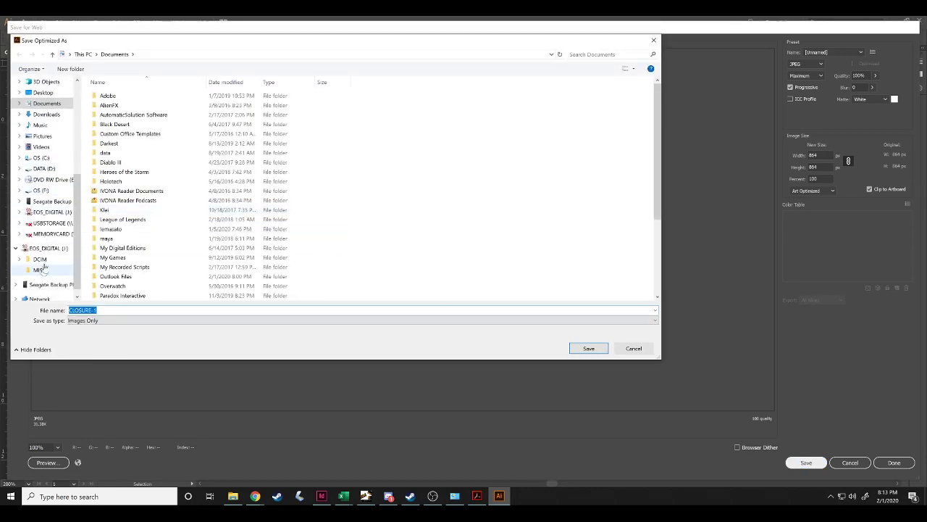
left_click(52, 284)
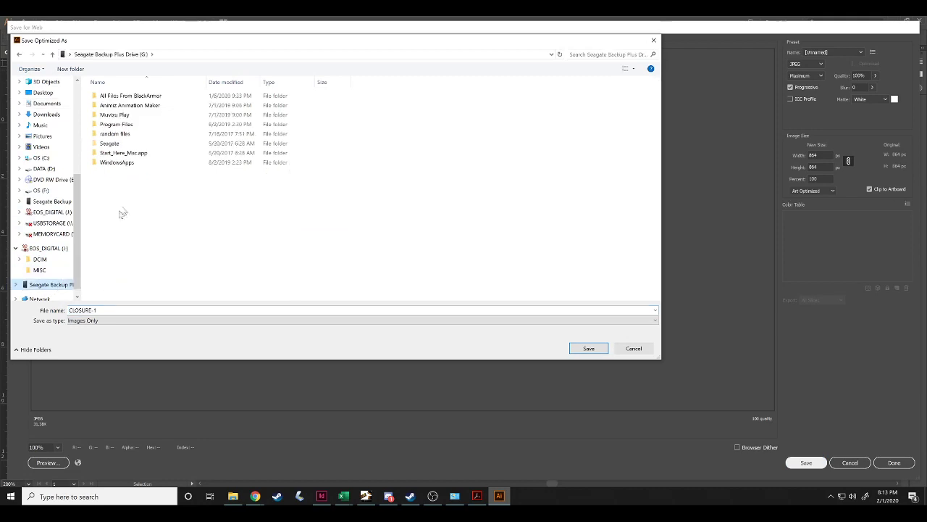
double_click(156, 102)
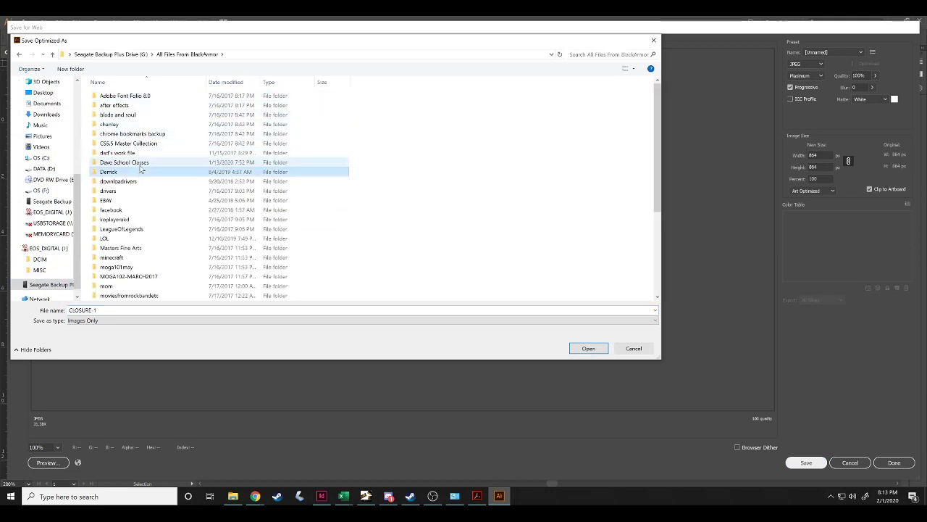
double_click(138, 163)
double_click(145, 123)
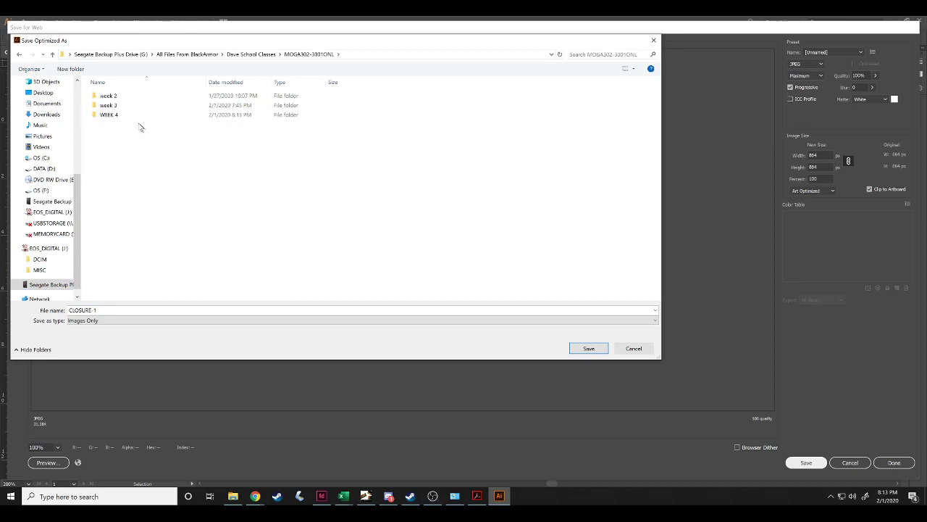
double_click(115, 115)
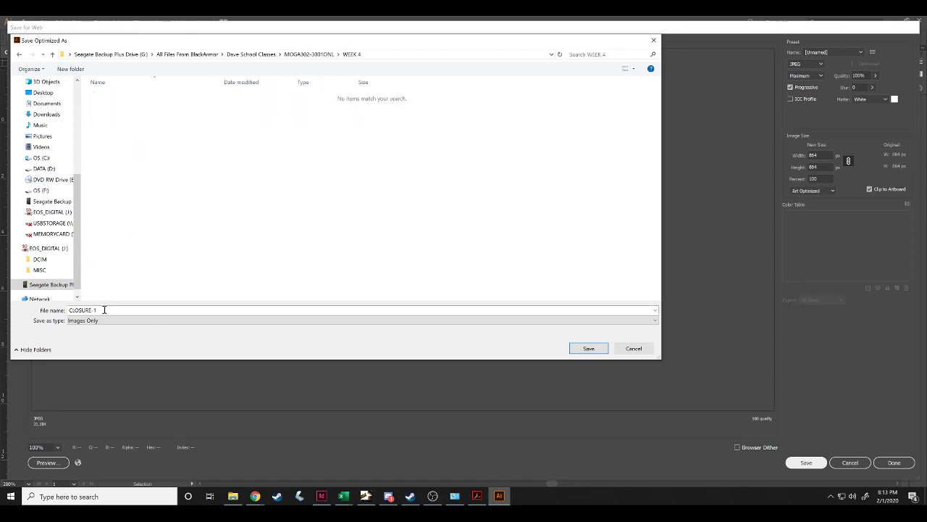
left_click(588, 349)
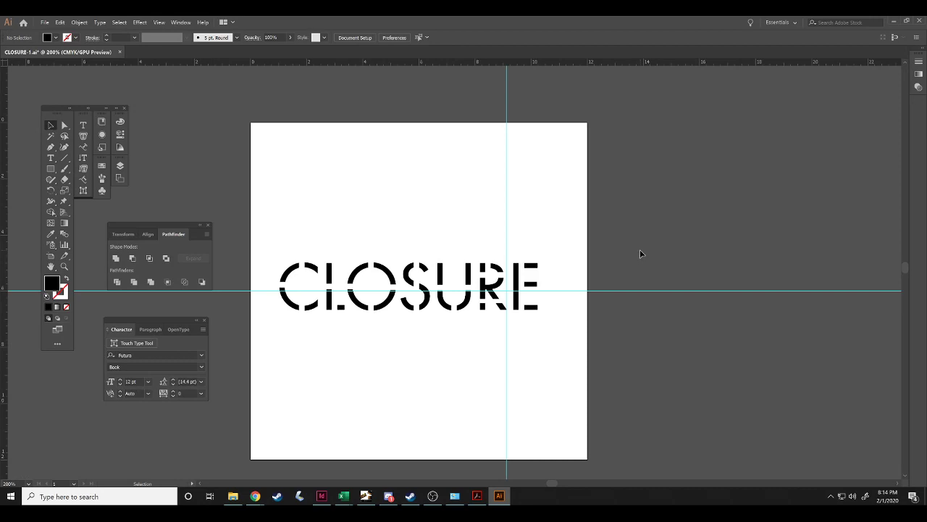
key("Tab")
left_click(893, 21)
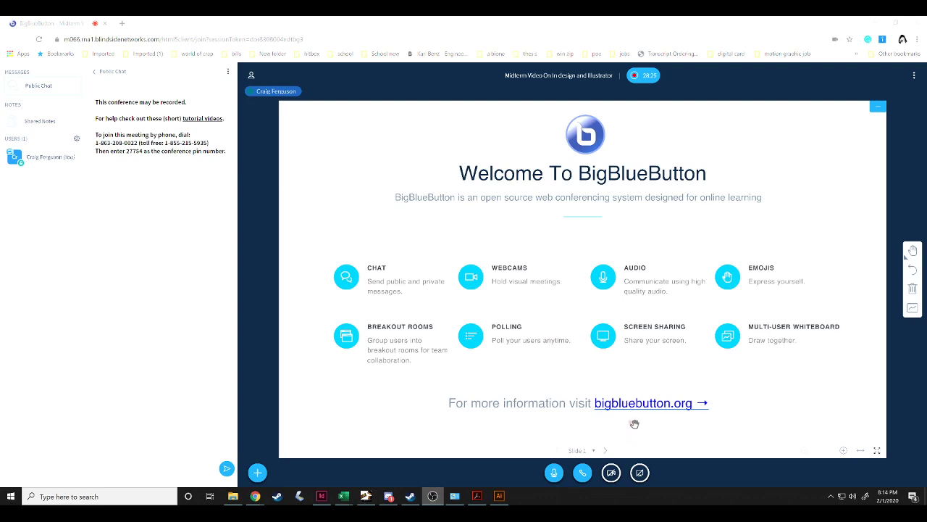
left_click(640, 472)
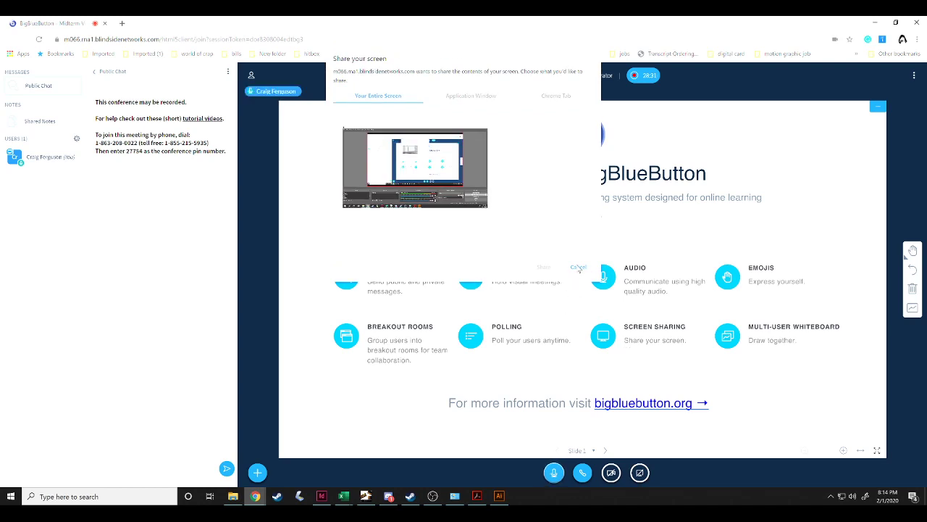
left_click(579, 268)
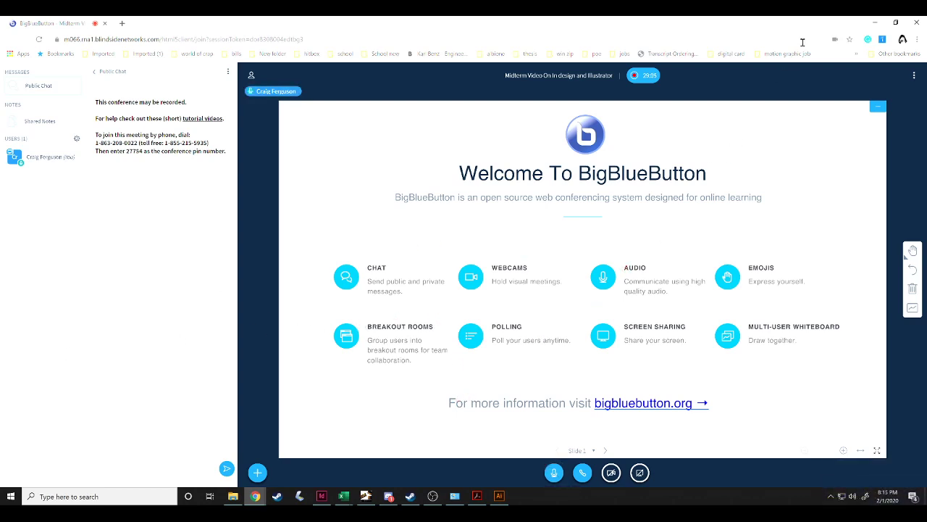
left_click(875, 24)
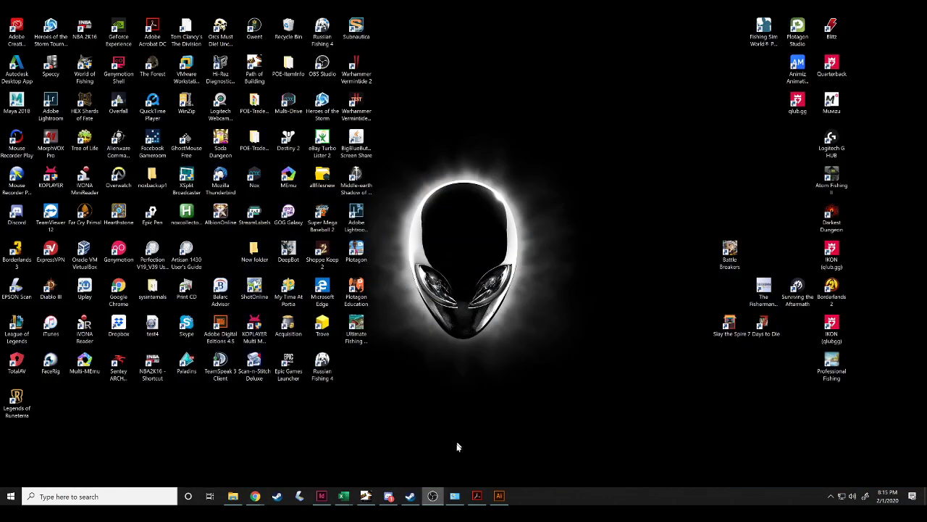
left_click(500, 495)
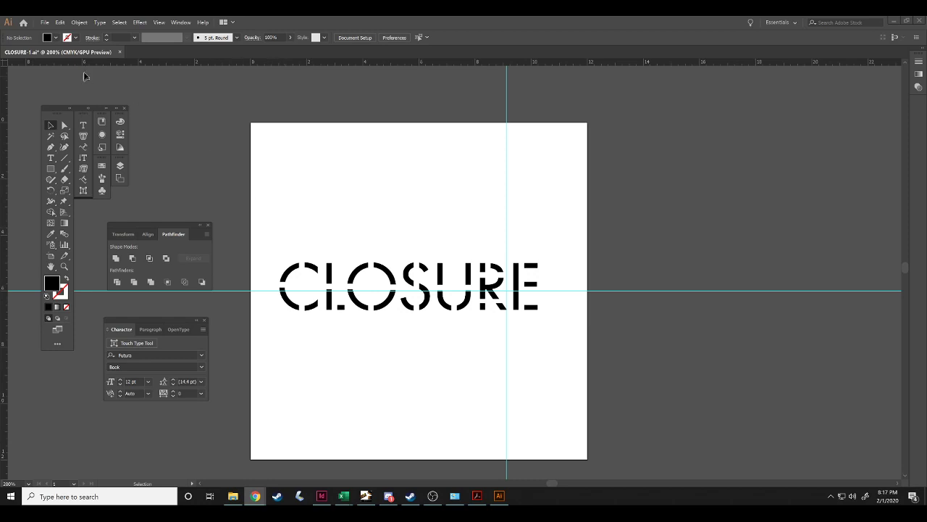
Create a new 12 x 12 in document with one artboard.
left_click(45, 22)
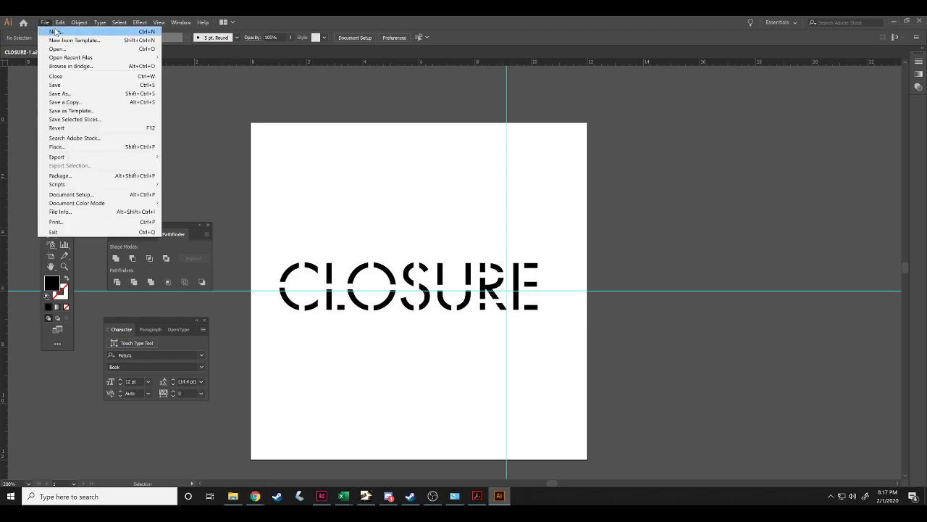
left_click(56, 32)
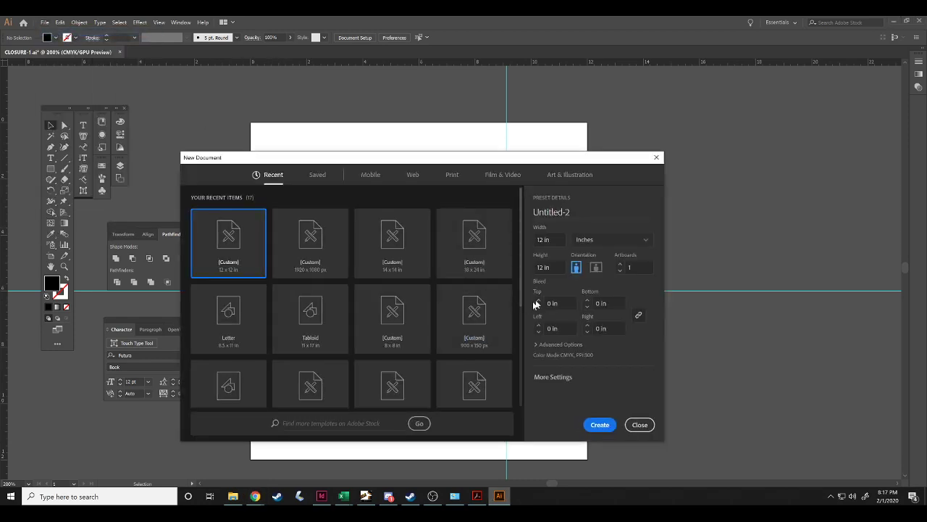
left_click(601, 425)
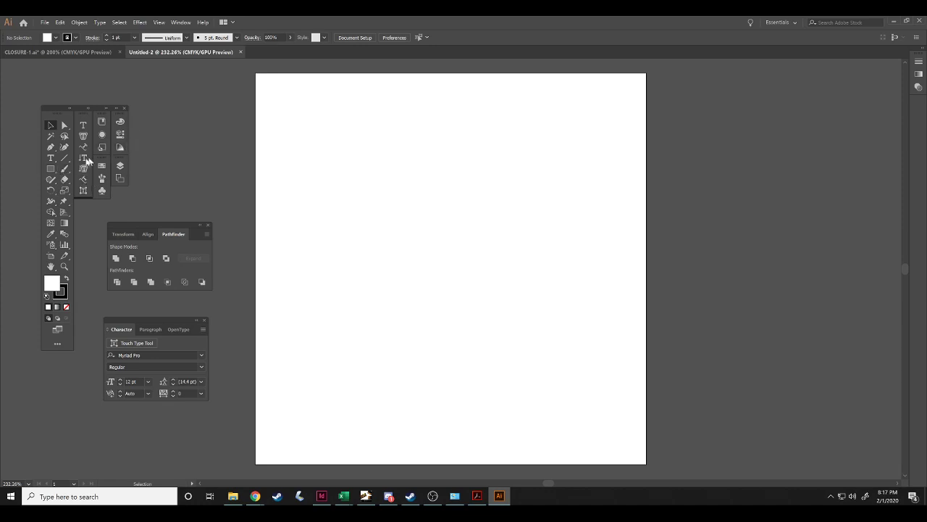
Add a text object with the single letter "o" left of the artboard's center.
left_click(57, 158)
left_click(348, 279)
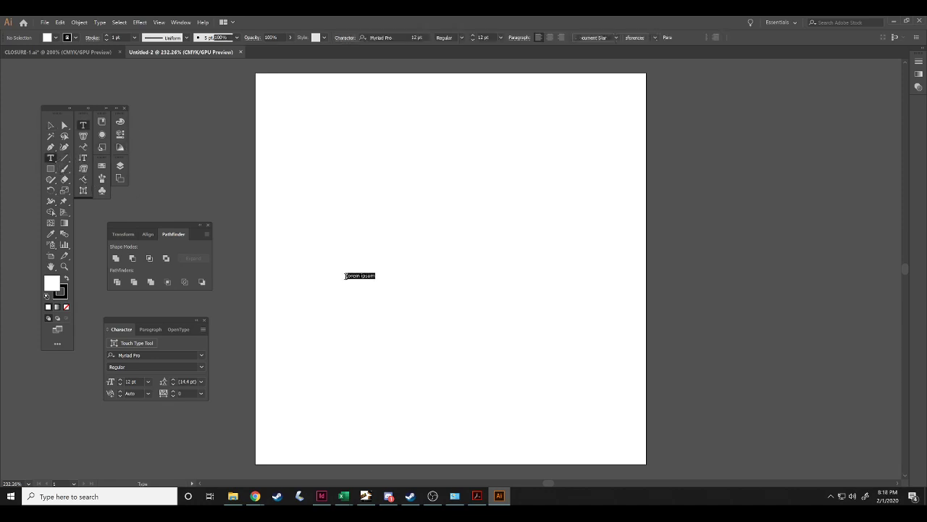
type("C")
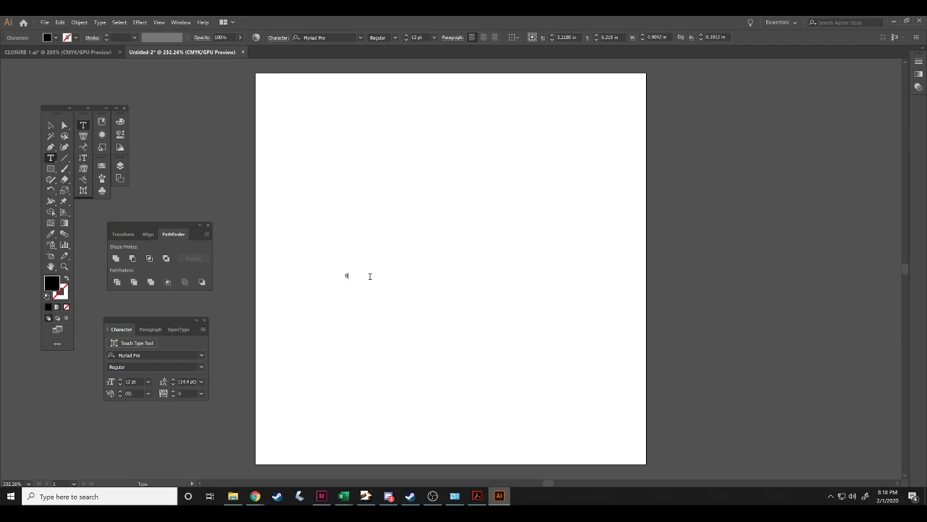
type("o")
Enlarge the letter to about 165 pt and move it into the artboard's lower-left corner.
left_click(50, 125)
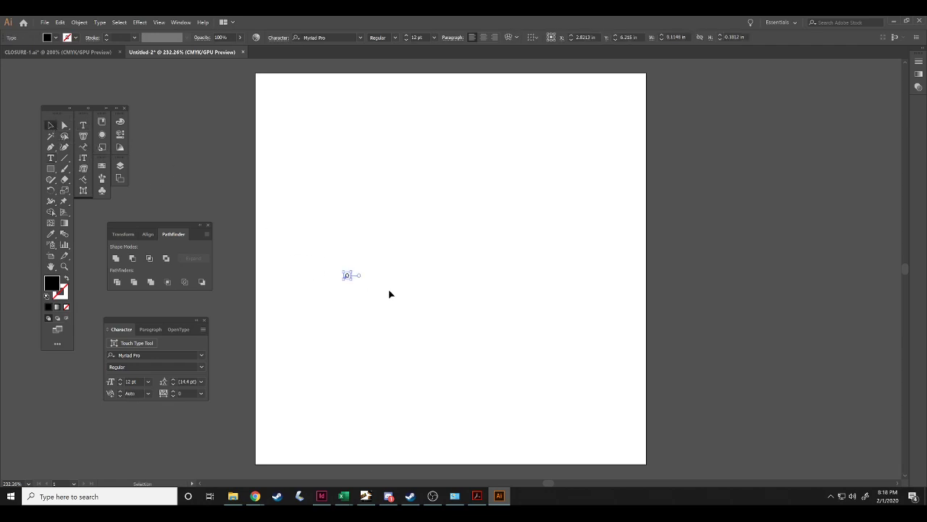
left_click_drag(350, 278, 439, 377)
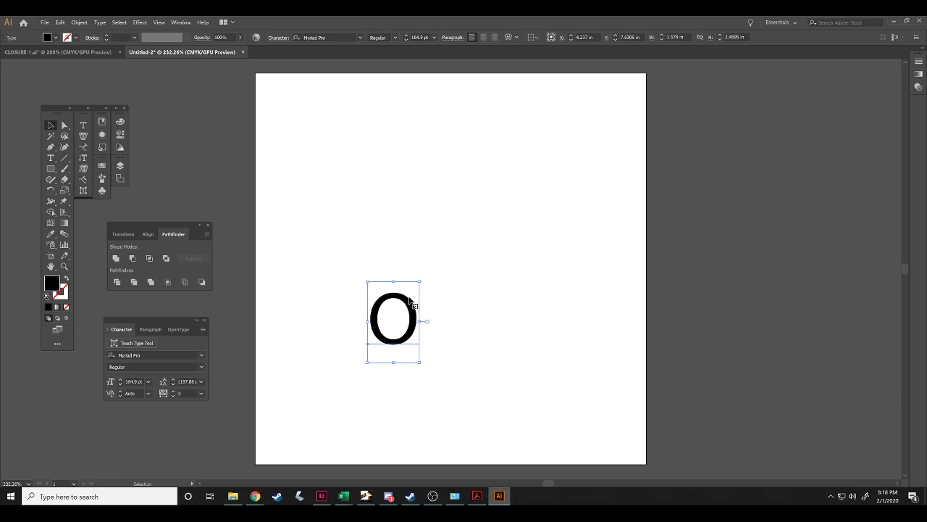
left_click_drag(413, 305, 311, 418)
left_click(376, 407)
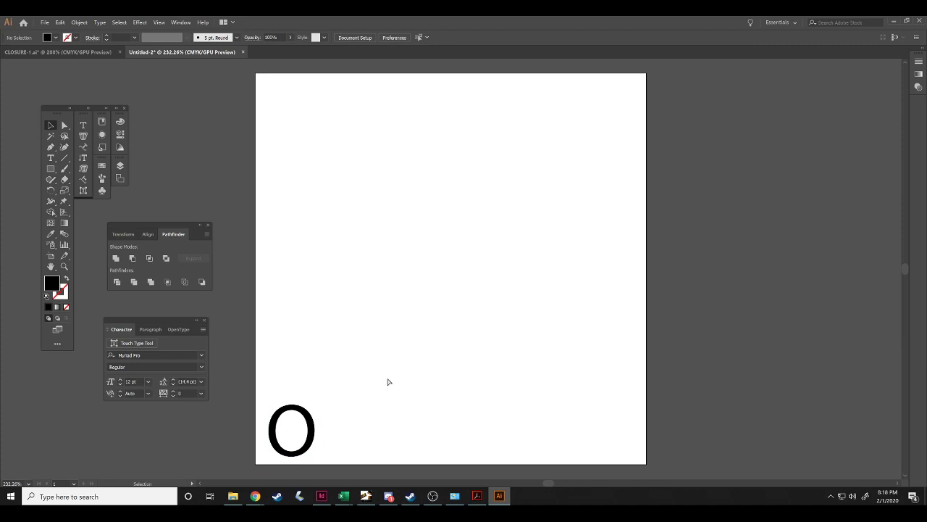
Show the rulers and change the letter's font to Perpetua Titling MT Light.
key("ctrl+r")
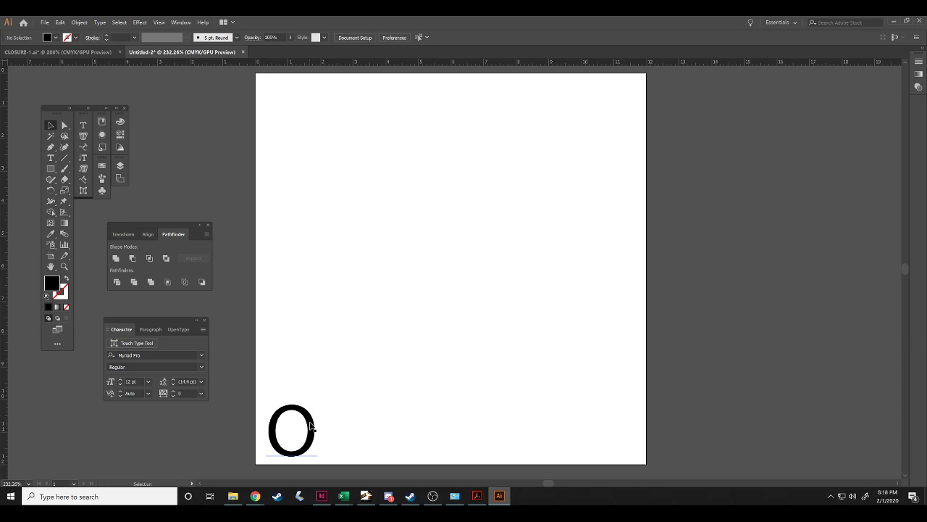
left_click(310, 424)
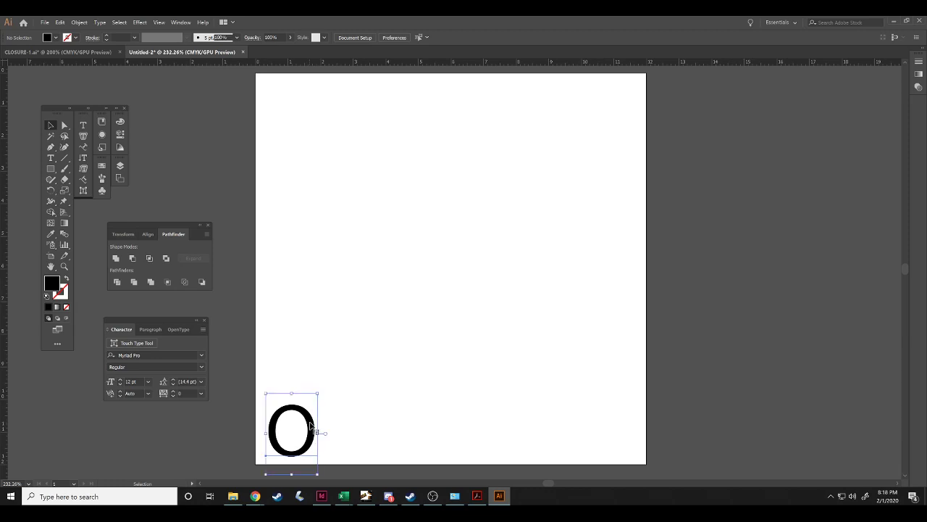
scroll(319, 38, "down", 3)
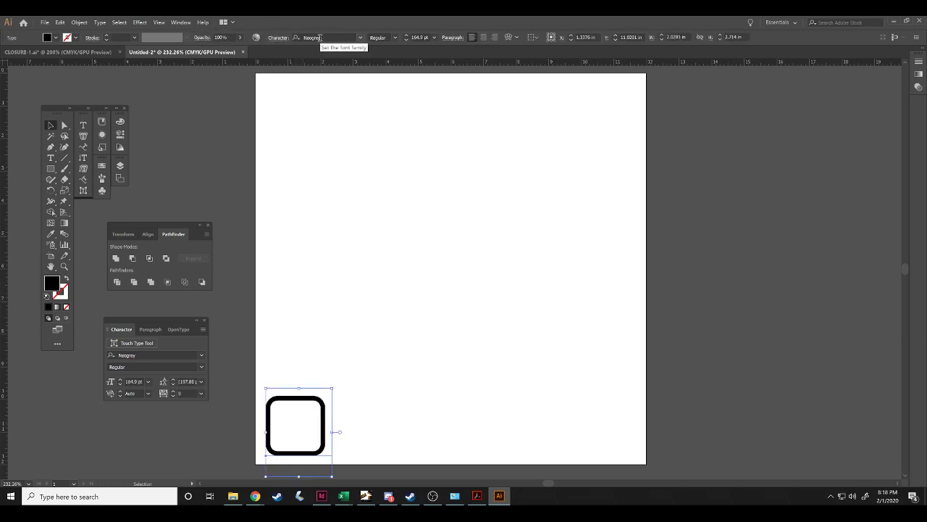
scroll(319, 37, "down", 1)
scroll(319, 38, "down", 4)
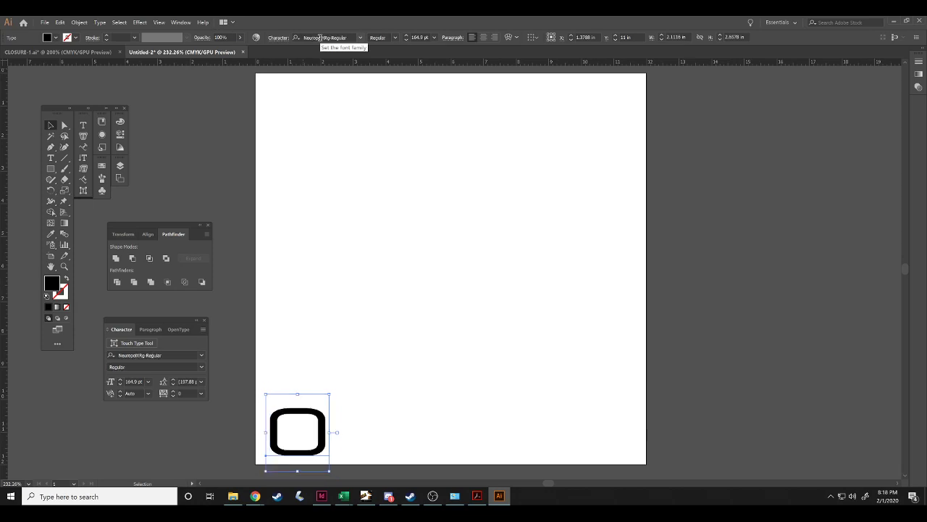
scroll(319, 38, "down", 3)
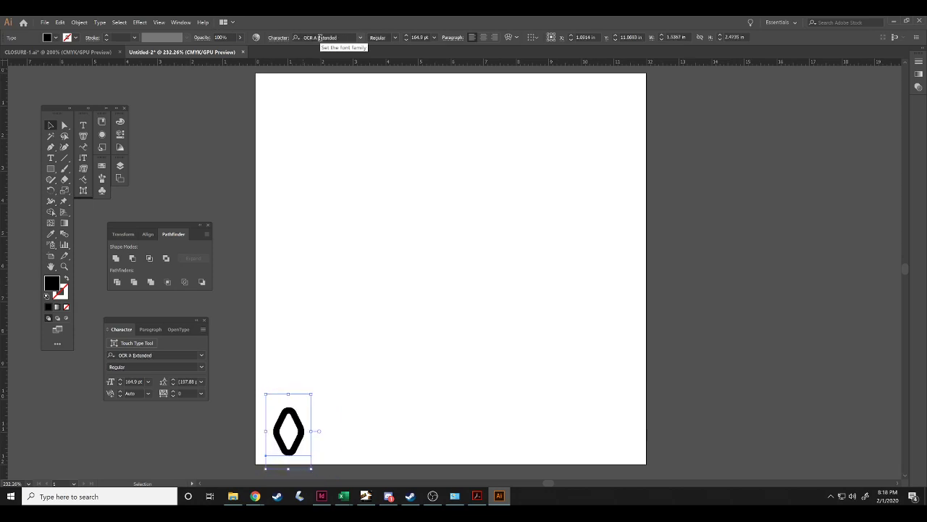
scroll(320, 37, "down", 3)
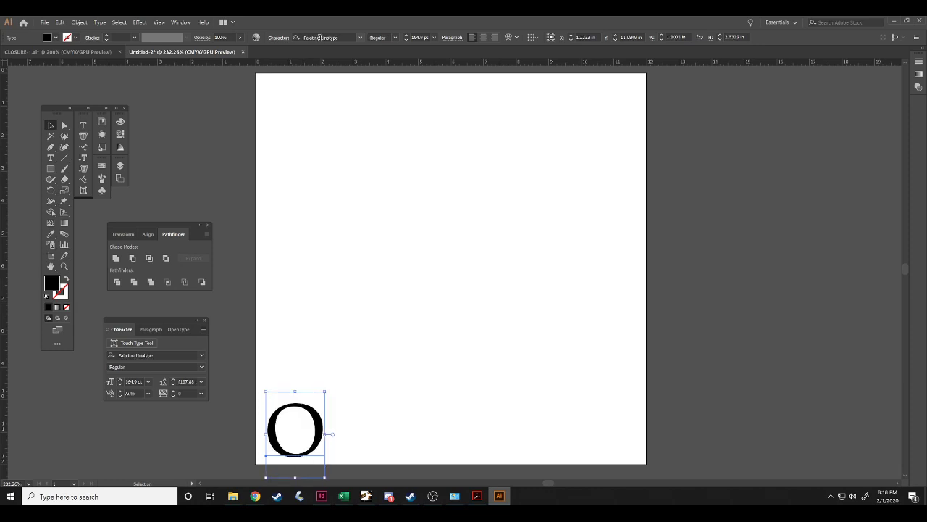
scroll(320, 38, "down", 3)
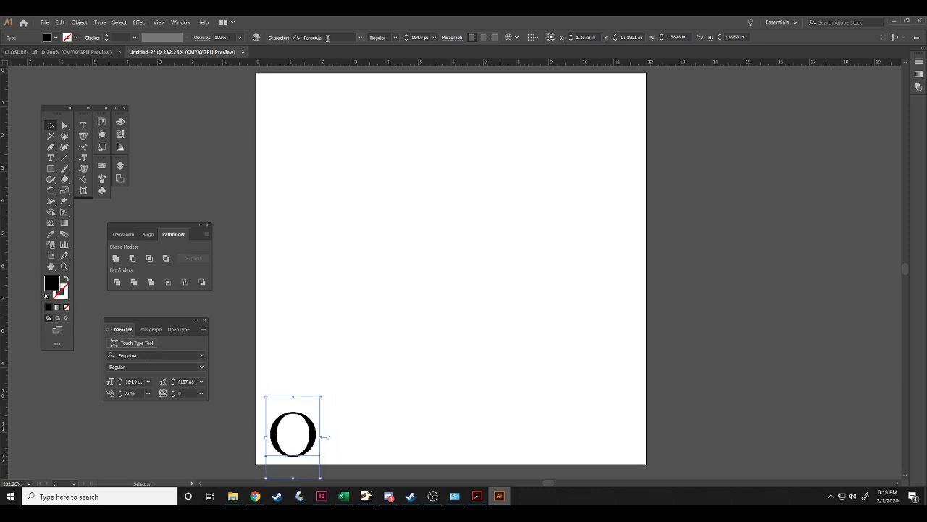
scroll(328, 38, "down", 1)
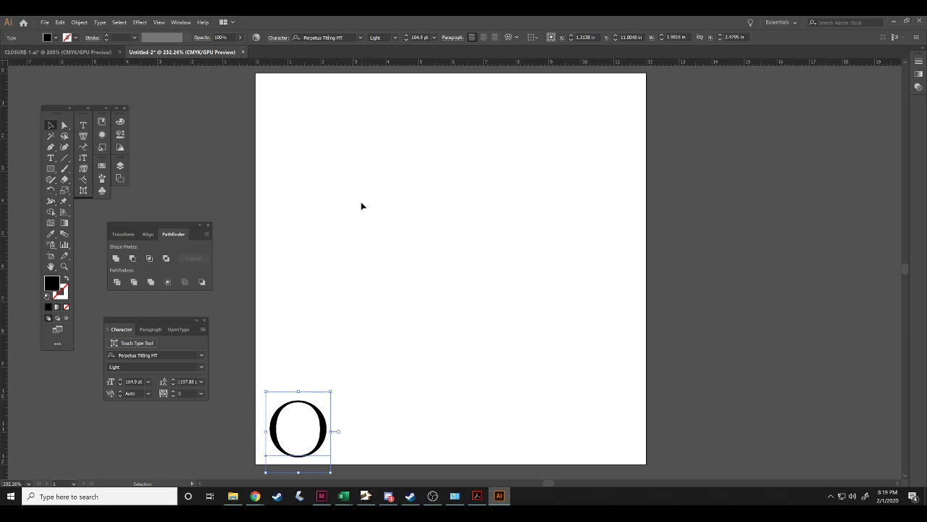
left_click(369, 276)
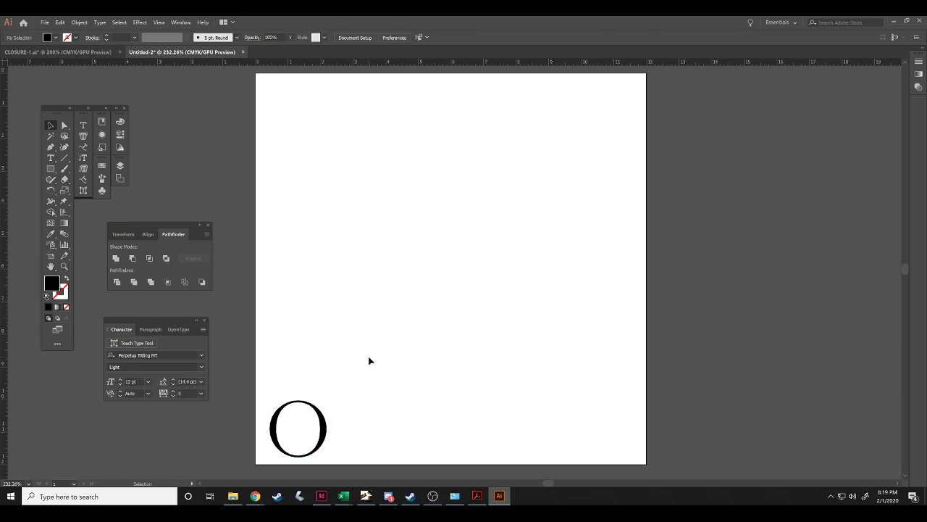
Scale the letter down to about half its size, keeping it in the artboard's lower-left corner.
left_click_drag(350, 375, 264, 469)
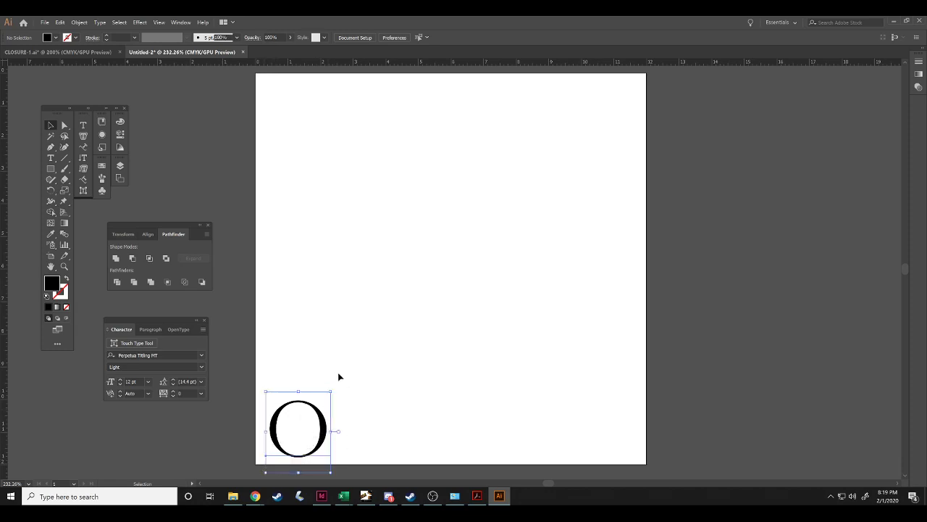
left_click_drag(331, 391, 295, 442)
left_click(371, 423)
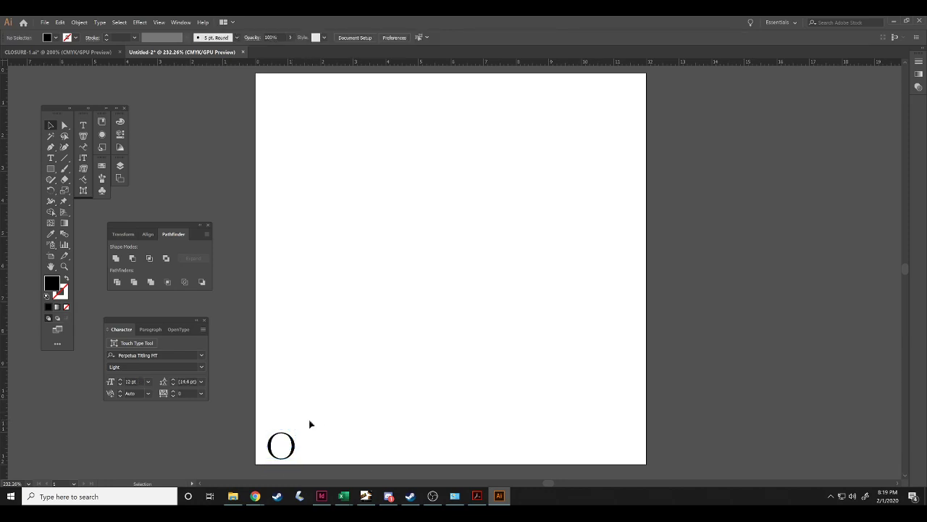
Duplicate the letter O in the artboard's lower-left corner and place the copy directly to its right on the same baseline.
left_click(269, 444)
key("ctrl+c")
key("ctrl+v")
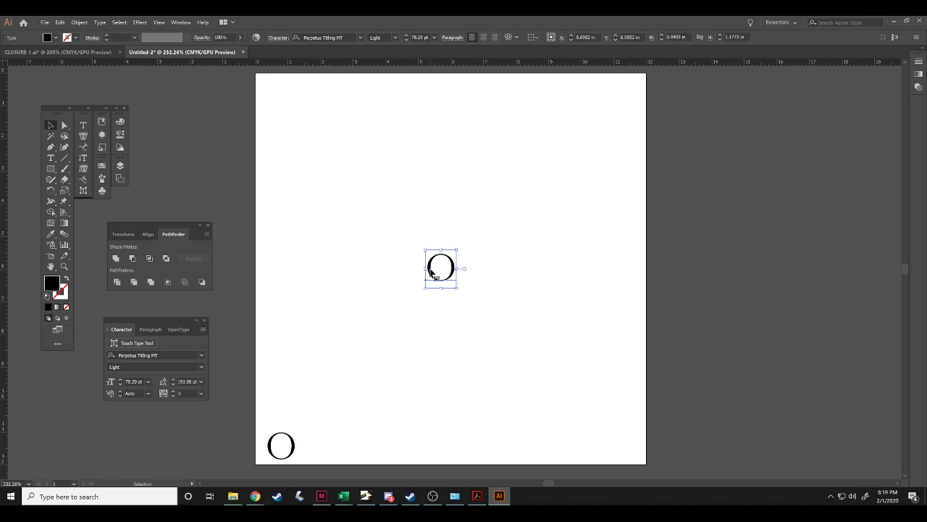
left_click_drag(429, 272, 298, 451)
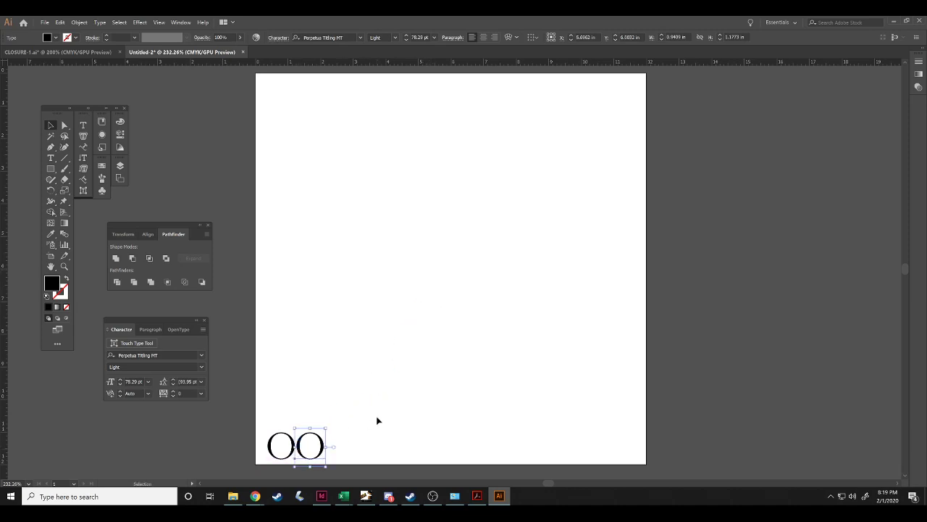
left_click(376, 417)
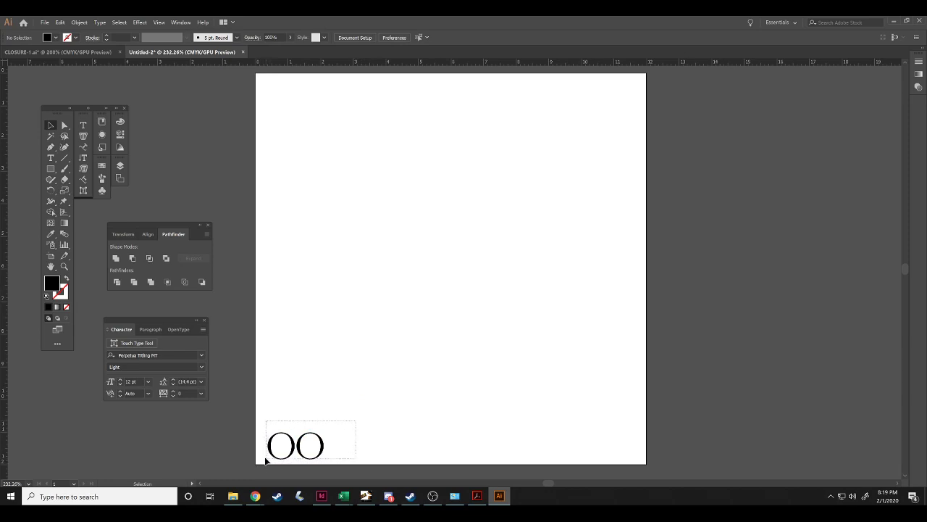
Duplicate the pair of O's and place the copy beside it to make a row of four.
left_click(266, 446)
key("ctrl+c")
key("ctrl+v")
left_click_drag(428, 284, 340, 461)
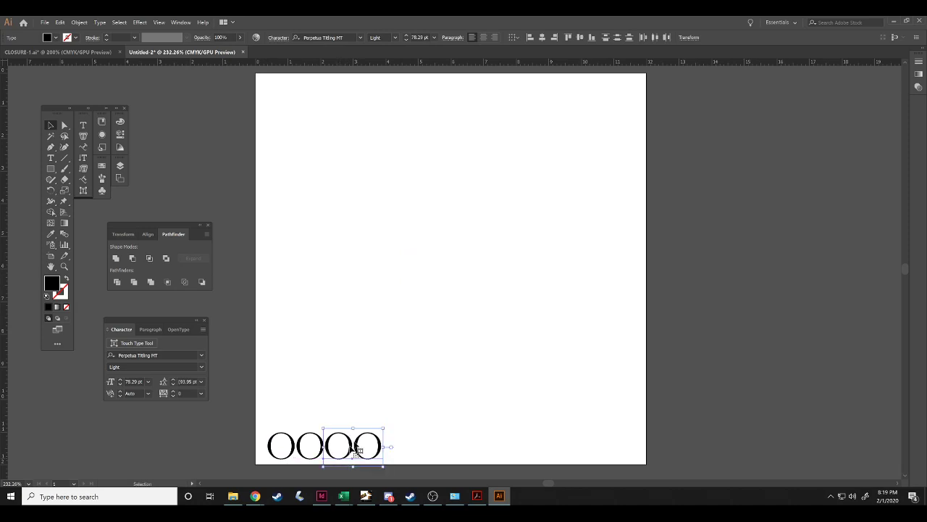
left_click(400, 399)
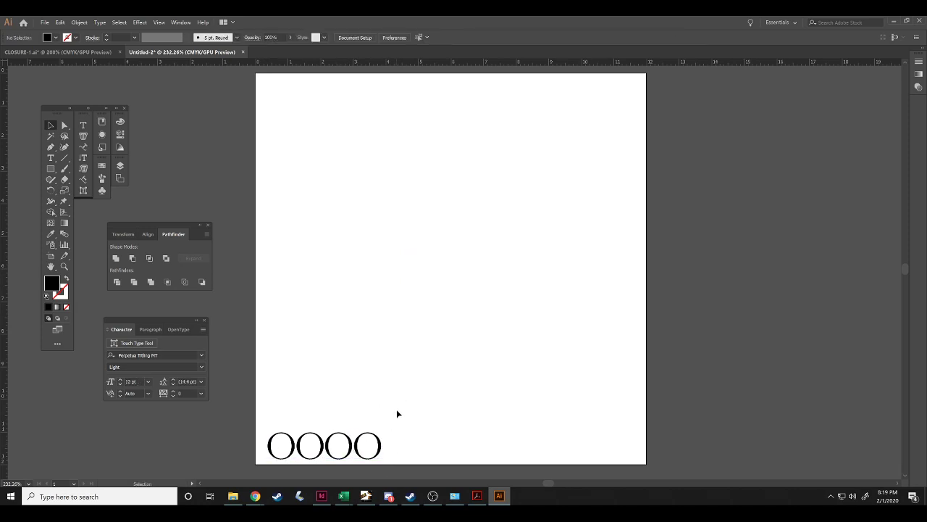
Duplicate the four O's and fit the copy against the row's right end, extending it to eight letters.
left_click_drag(397, 411, 265, 451)
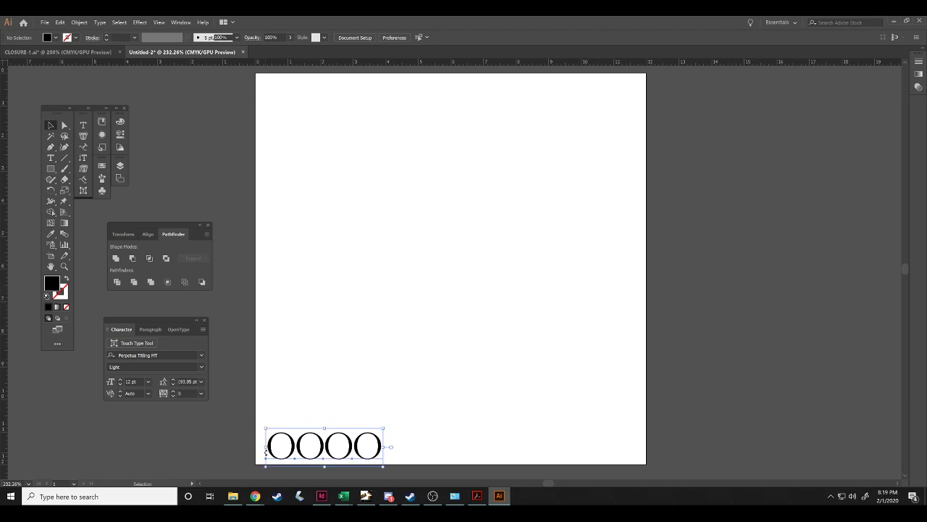
key("ctrl+c")
key("ctrl+v")
left_click_drag(451, 282, 449, 461)
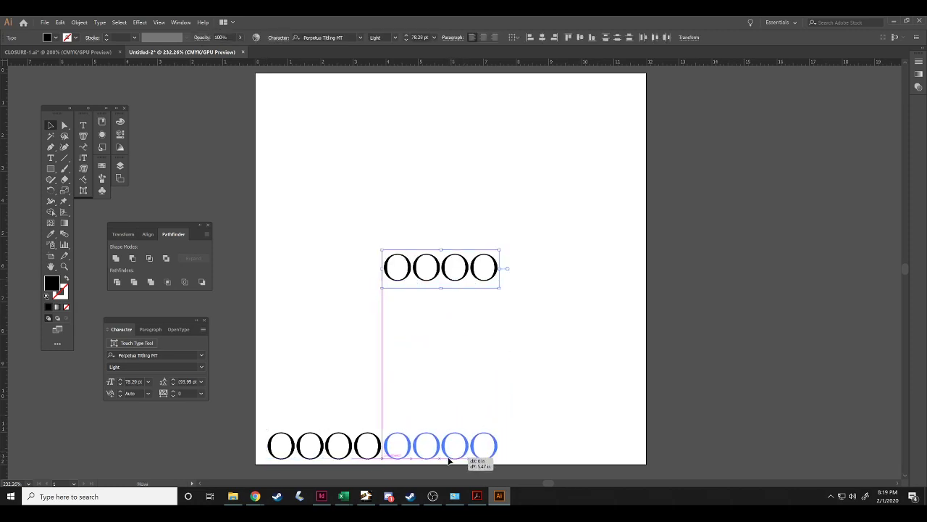
left_click_drag(449, 460, 450, 462)
key("Left")
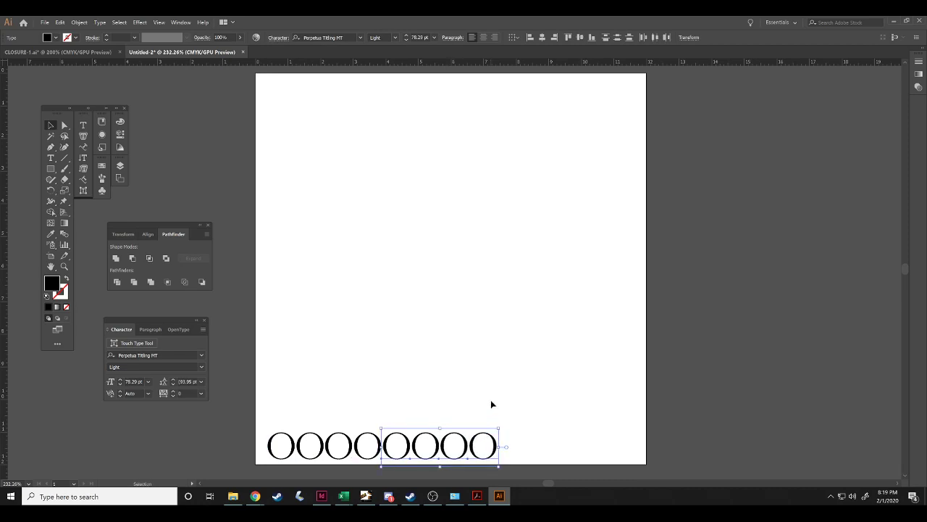
left_click(491, 405)
Add another copy of the four O's at the row's right end to complete twelve letters.
left_click_drag(508, 431, 384, 466)
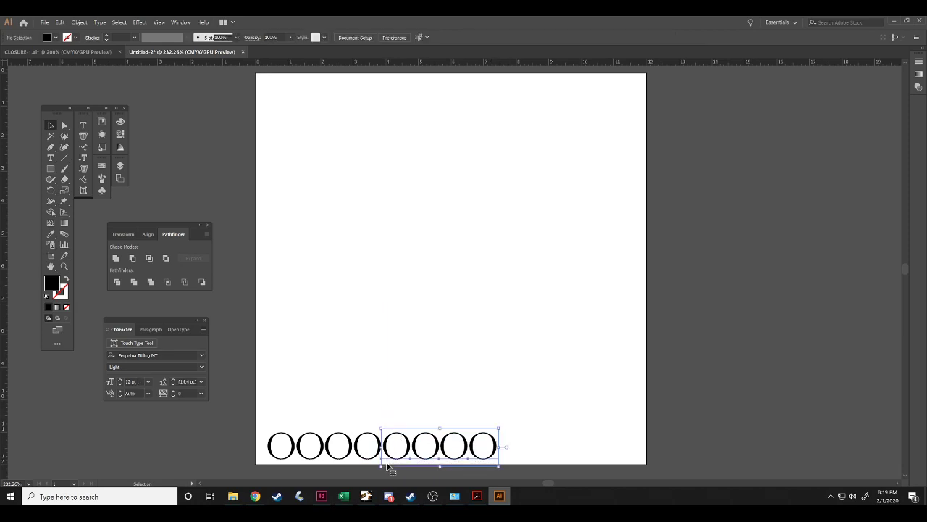
key("ctrl+z")
left_click_drag(450, 286, 564, 459)
left_click(561, 395)
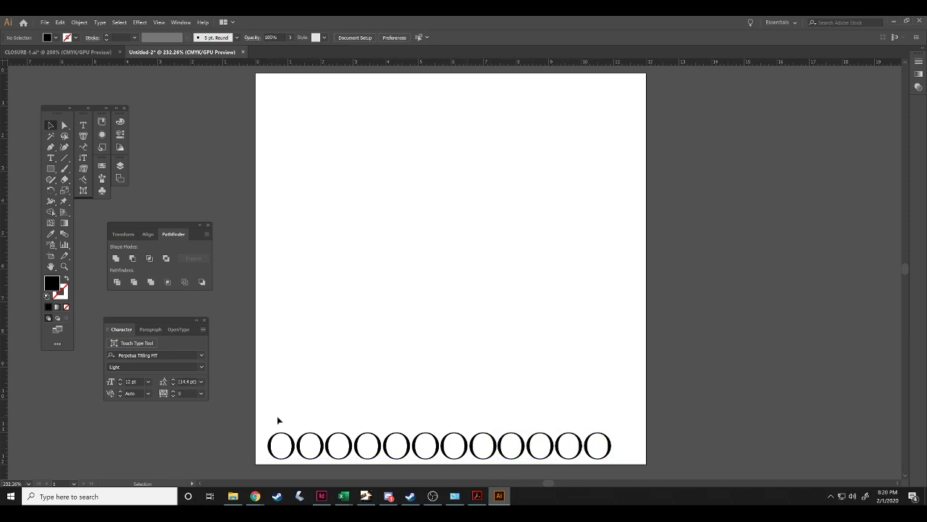
Place a vertical and a horizontal ruler guide through the artboard's center, at 6 in each way.
left_click_drag(10, 241, 452, 226)
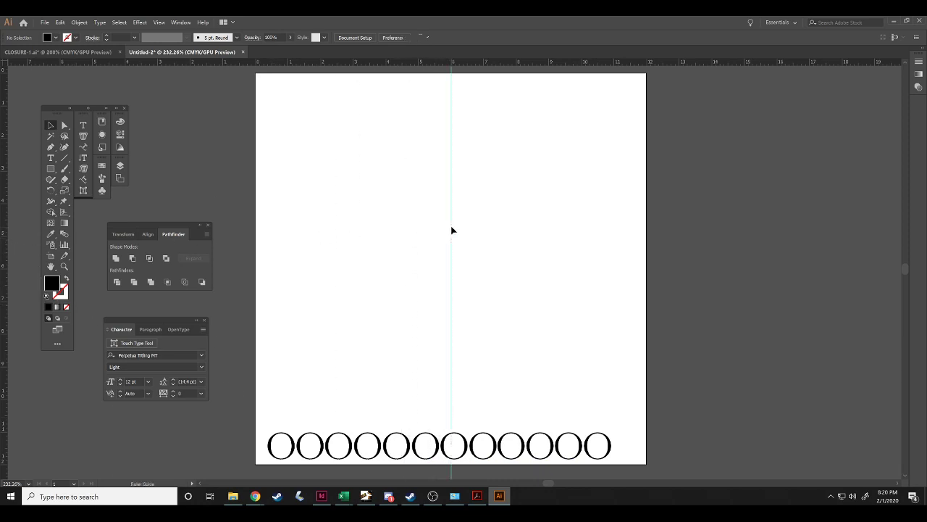
left_click_drag(418, 64, 381, 268)
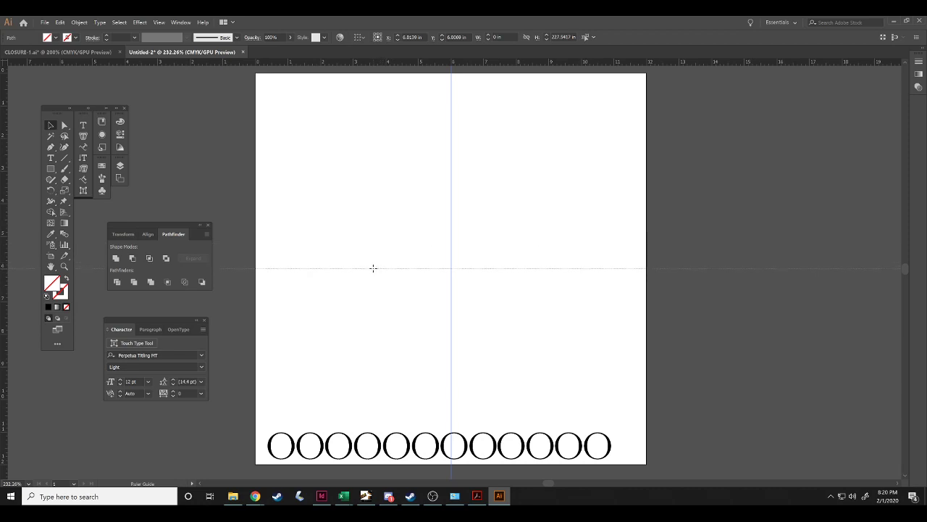
left_click_drag(373, 268, 374, 268)
Group all twelve O's of the row along the artboard's lower edge.
left_click_drag(272, 424, 446, 462)
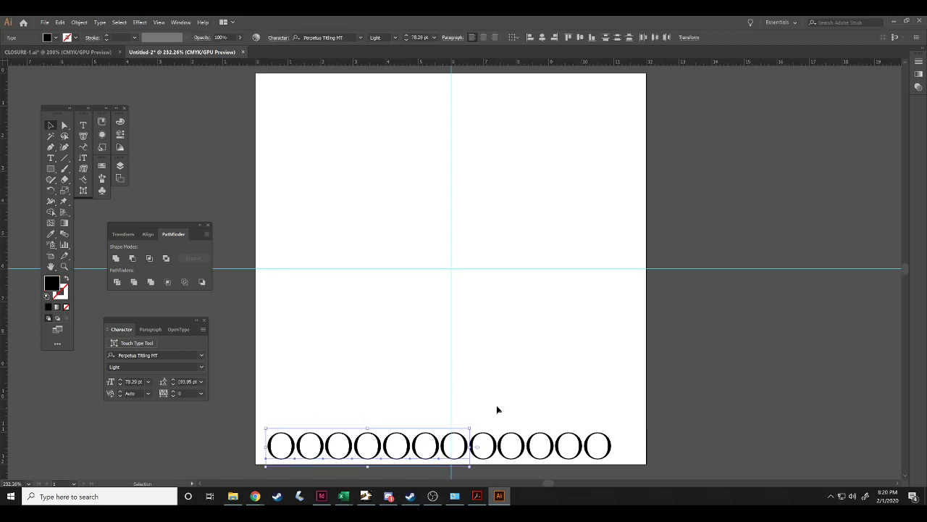
left_click_drag(482, 420, 614, 468)
right_click(585, 450)
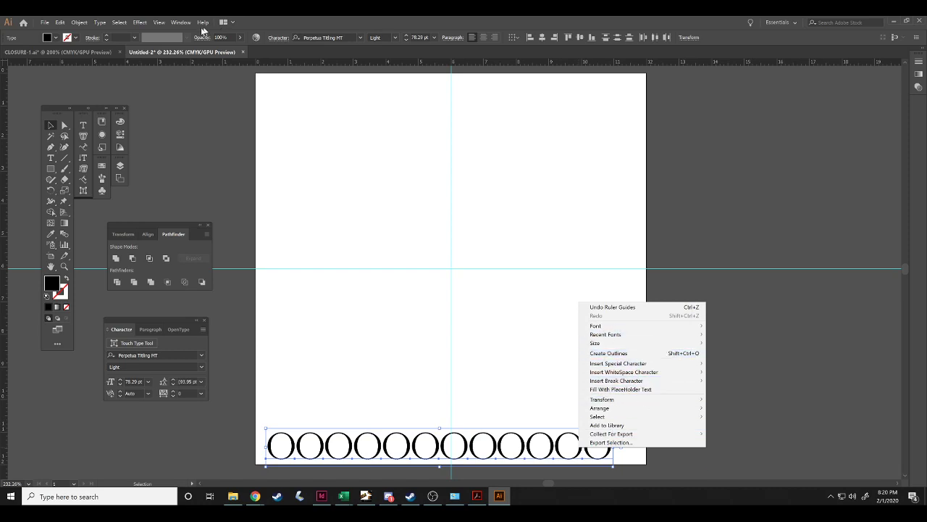
left_click(79, 22)
left_click(86, 49)
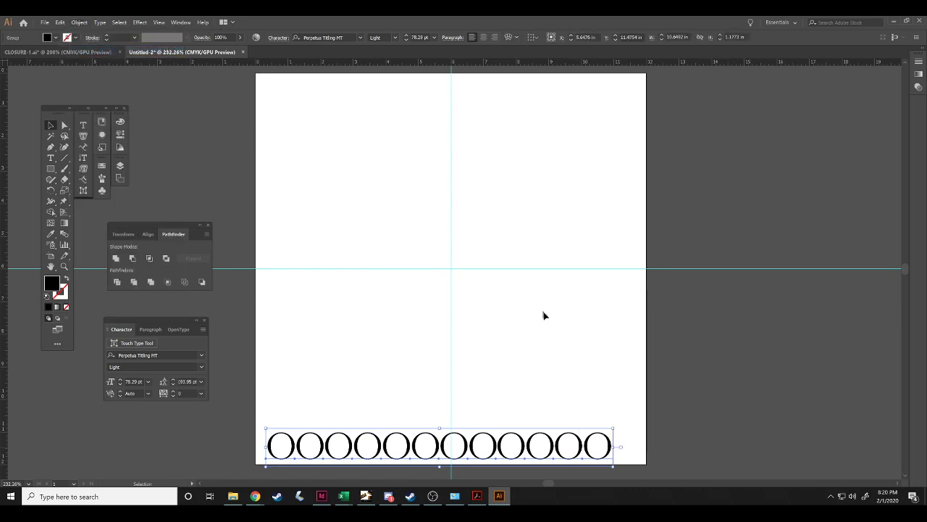
Nudge the grouped row of O's to the right until it is centered on the vertical guide.
key("Right")
key("Right")
key("Right")
key("Right")
key("Right")
key("Right")
key("Right")
key("Right")
key("Right")
key("Right")
key("Right")
key("Right")
key("Right")
key("Right")
key("Right")
key("Right")
key("Right")
key("Right")
key("Right")
key("Right")
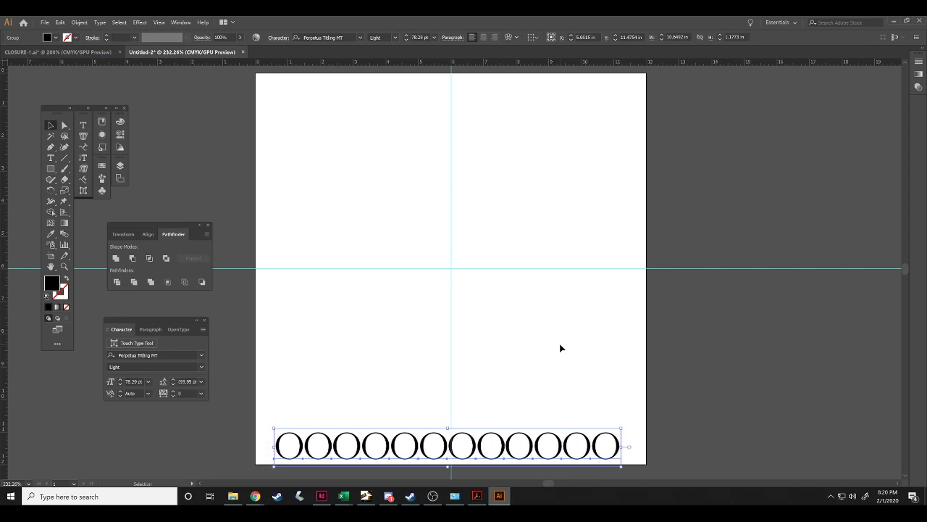
key("Left")
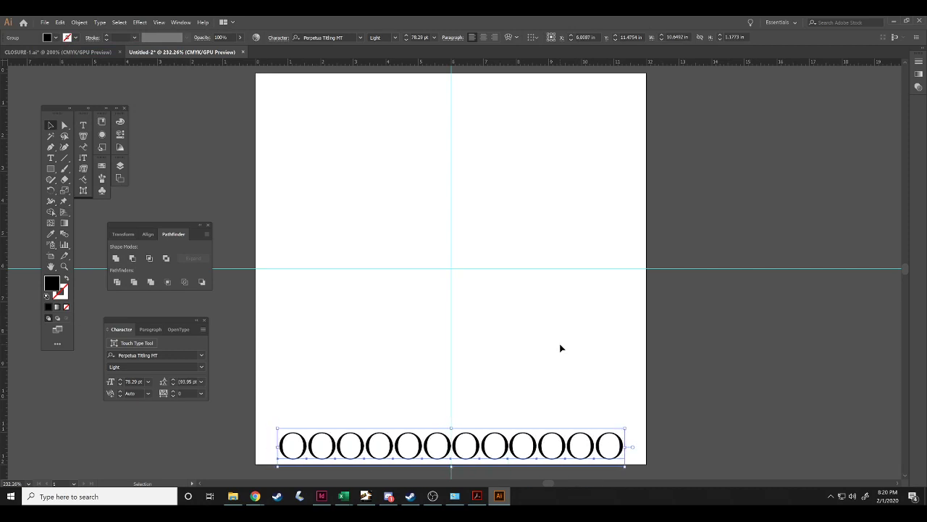
left_click(560, 348)
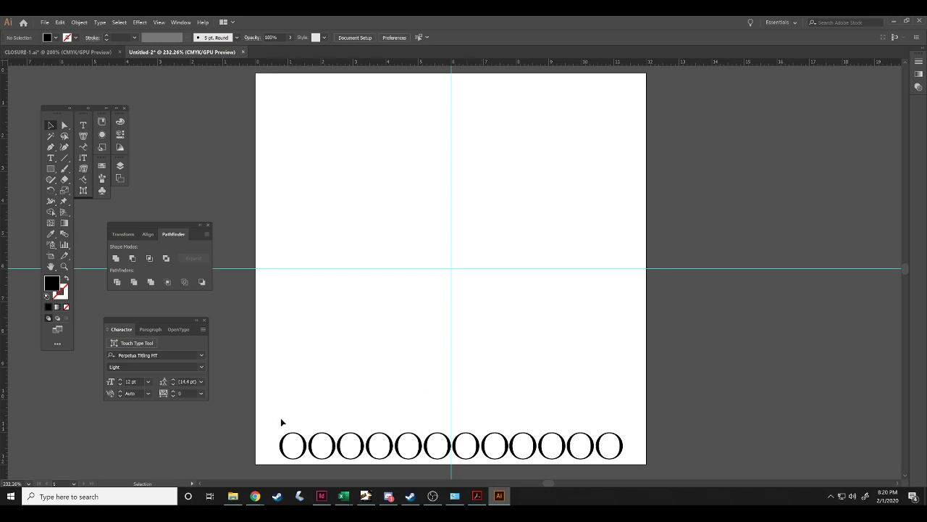
Duplicate the row of O's directly above itself and nudge the copy down to tighten the gap between the rows.
left_click(347, 441)
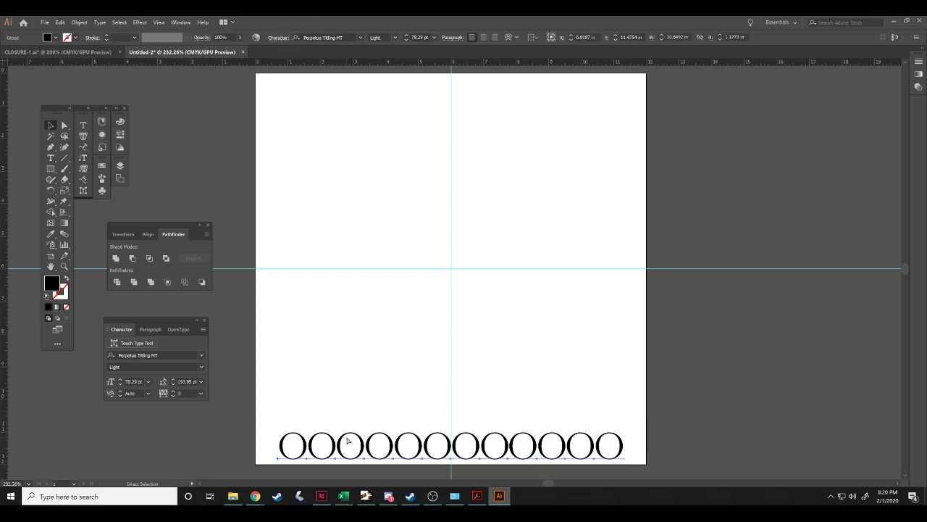
left_click_drag(347, 441, 336, 264)
left_click_drag(495, 267, 507, 413)
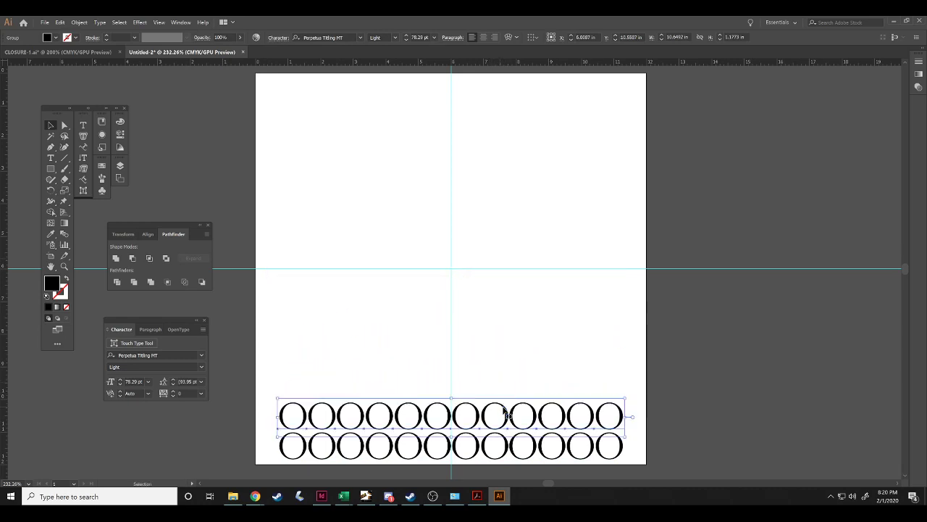
key("Down")
key("Down")
key("Down")
key("Down")
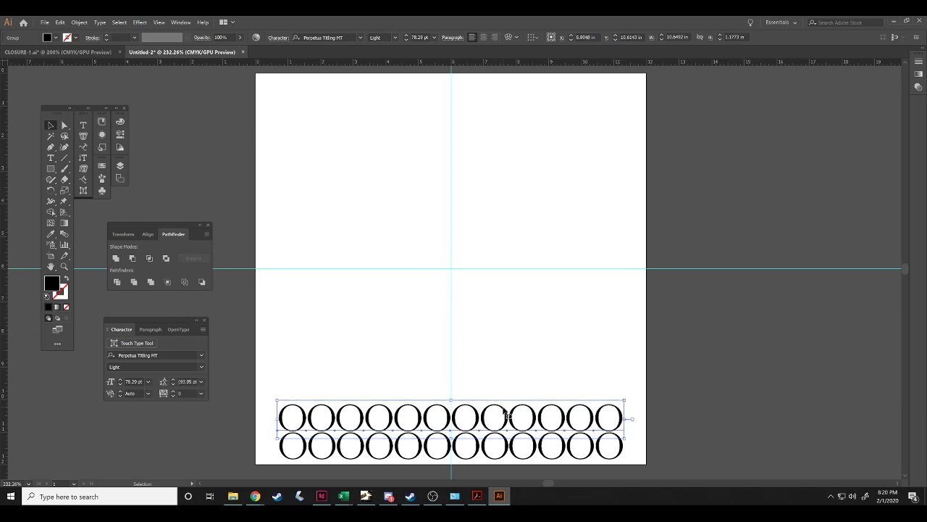
left_click(484, 354)
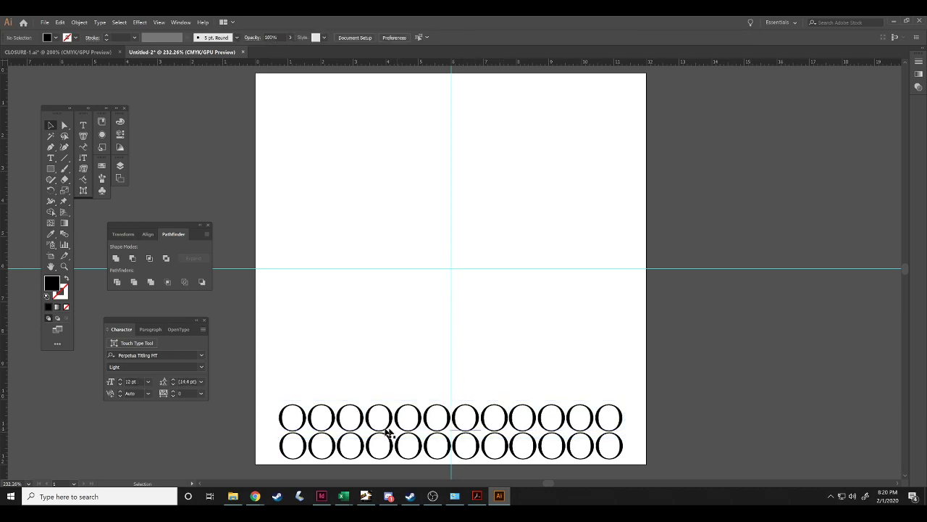
Duplicate the two rows of O's above themselves, aligning the copy with the columns and matching the row spacing to make four rows.
left_click_drag(634, 390, 605, 457)
key("ctrl+c")
key("ctrl+v")
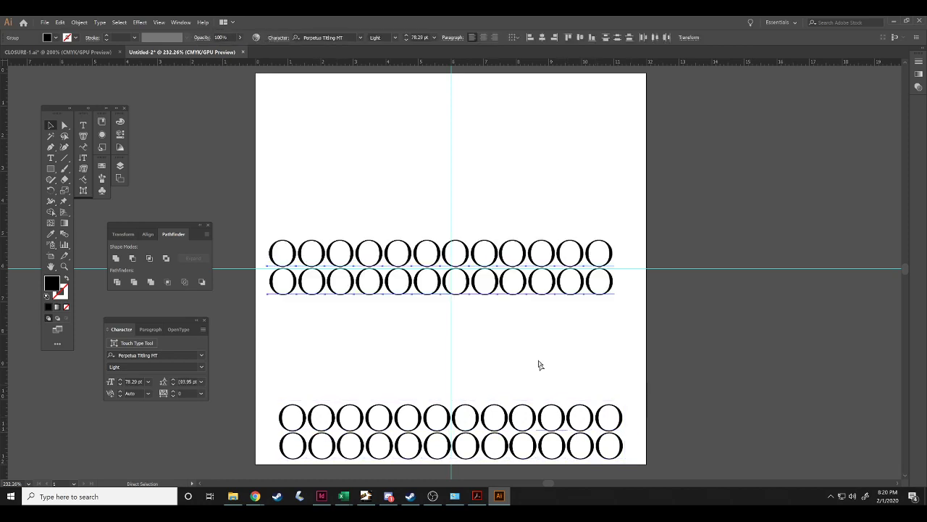
left_click_drag(534, 295, 540, 400)
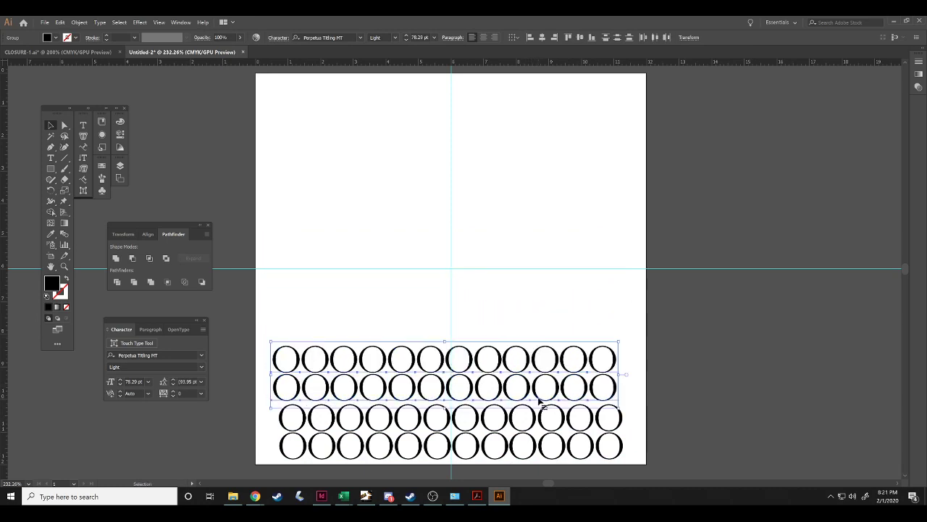
key("Right")
key("Right")
key("Right")
key("Right")
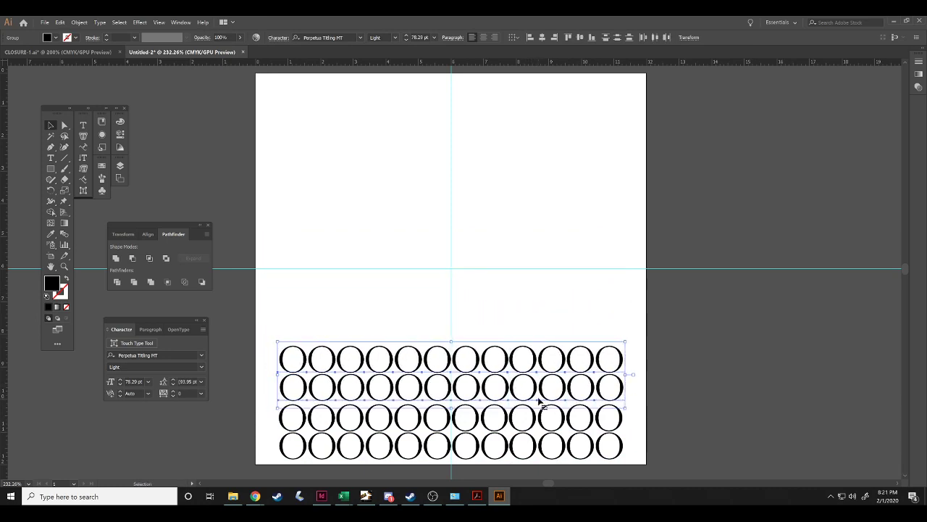
key("Down")
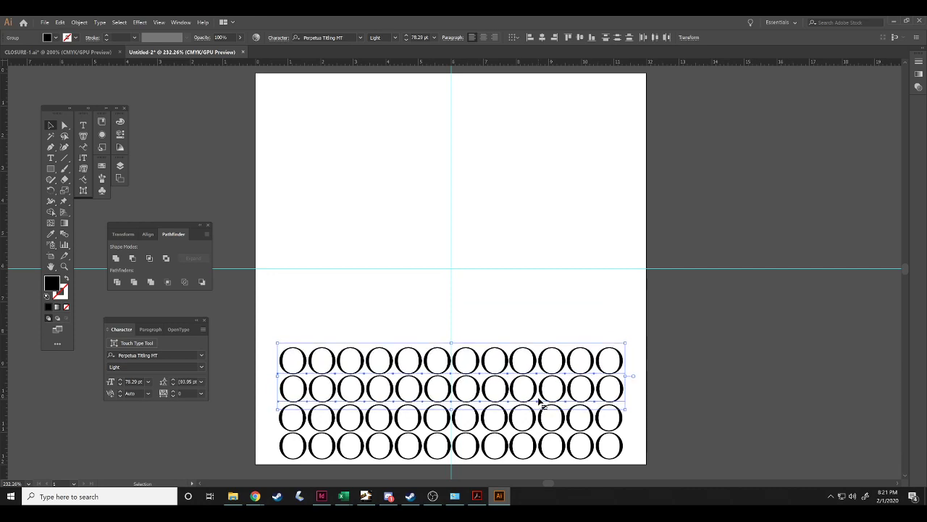
key("Down")
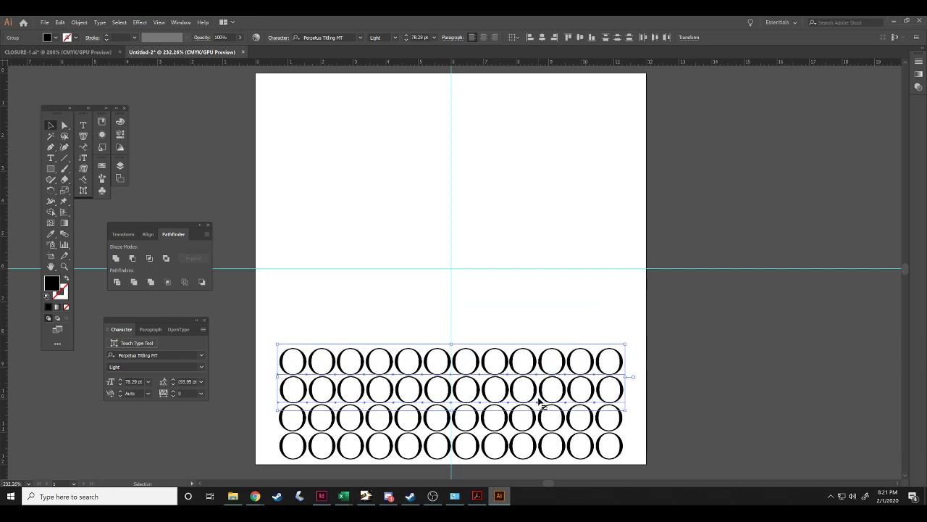
left_click(536, 279)
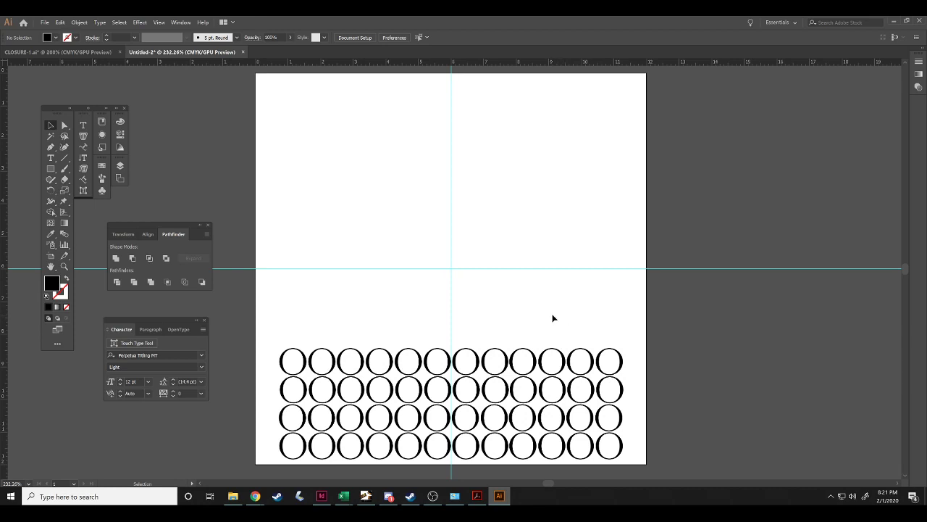
Duplicate the four rows of O's and place the copy just above the originals.
left_click_drag(552, 315, 632, 456)
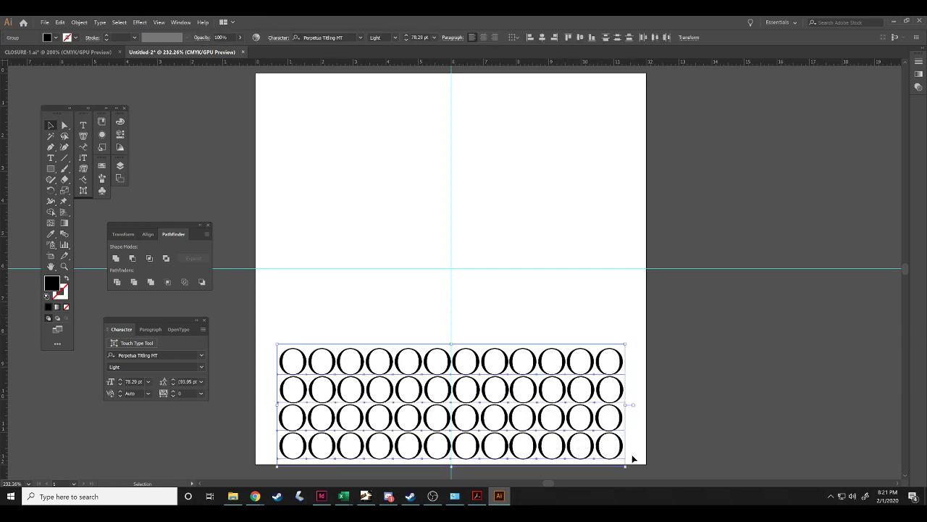
key("ctrl+c")
key("ctrl+v")
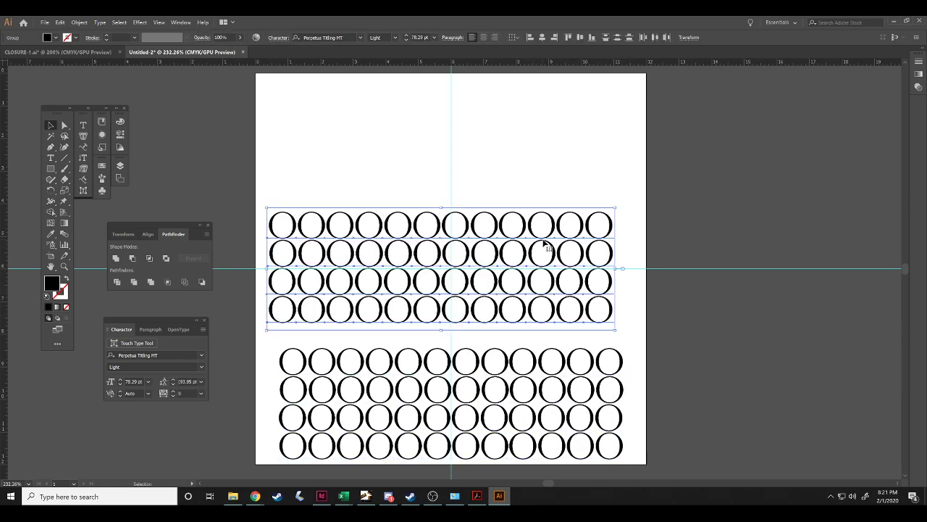
left_click_drag(552, 239, 557, 258)
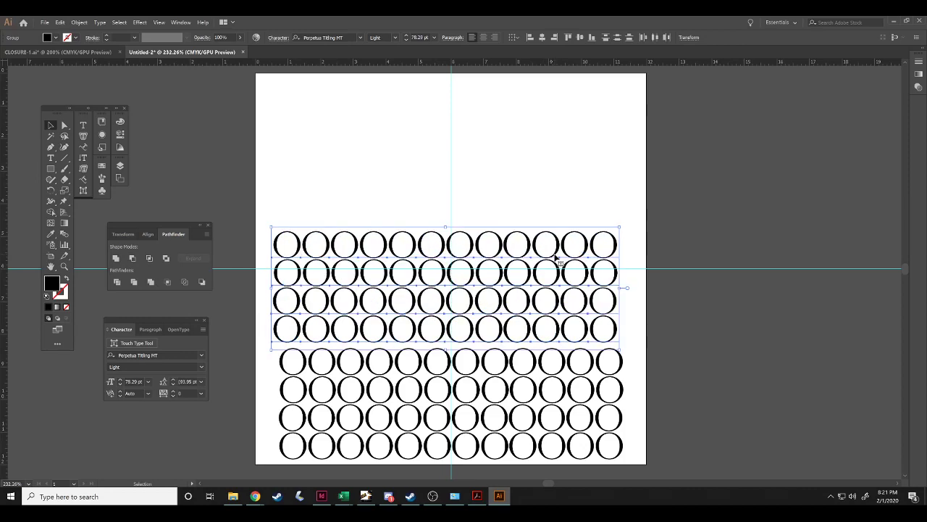
Nudge the copied four rows into line with the columns below and lower them to match the existing row spacing.
key("Right")
key("Right")
key("Right")
key("Right")
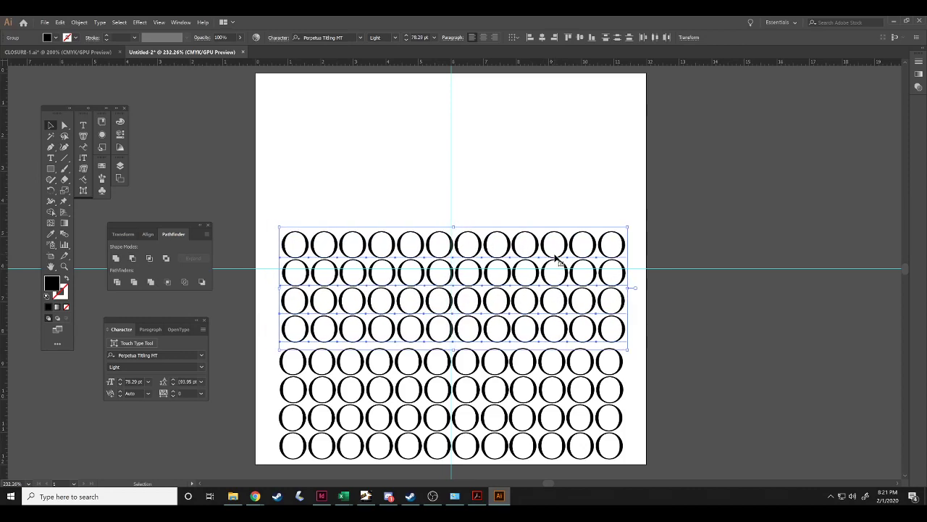
key("Left")
key("Left")
key("Left")
key("Down")
key("Down")
key("Down")
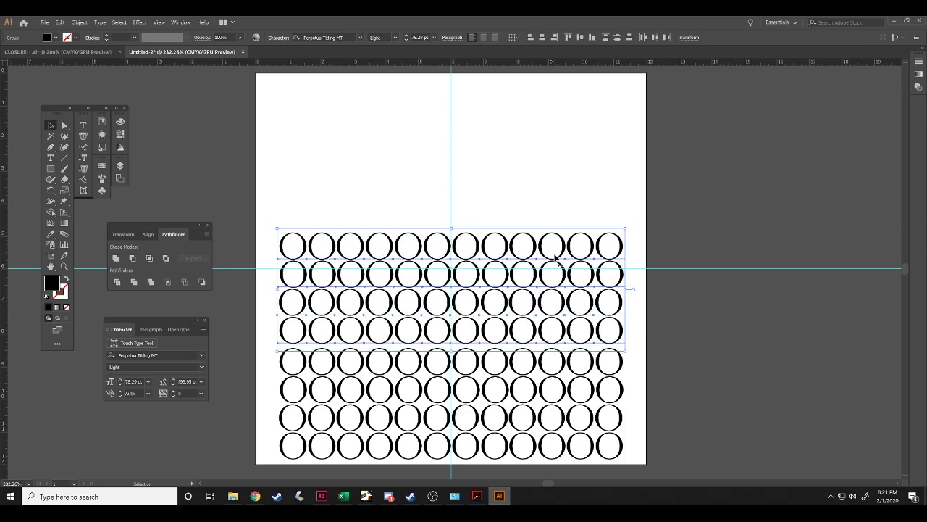
key("Down")
key("Down")
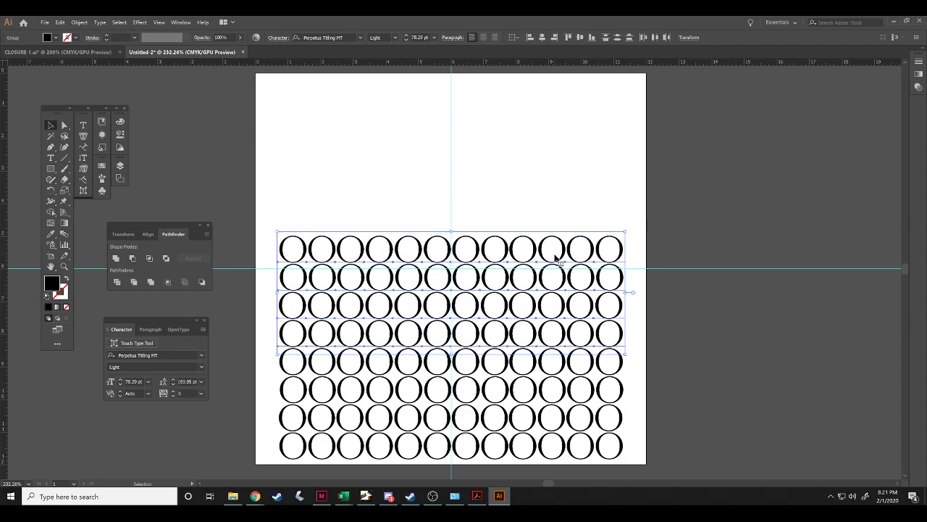
key("Down")
left_click(538, 152)
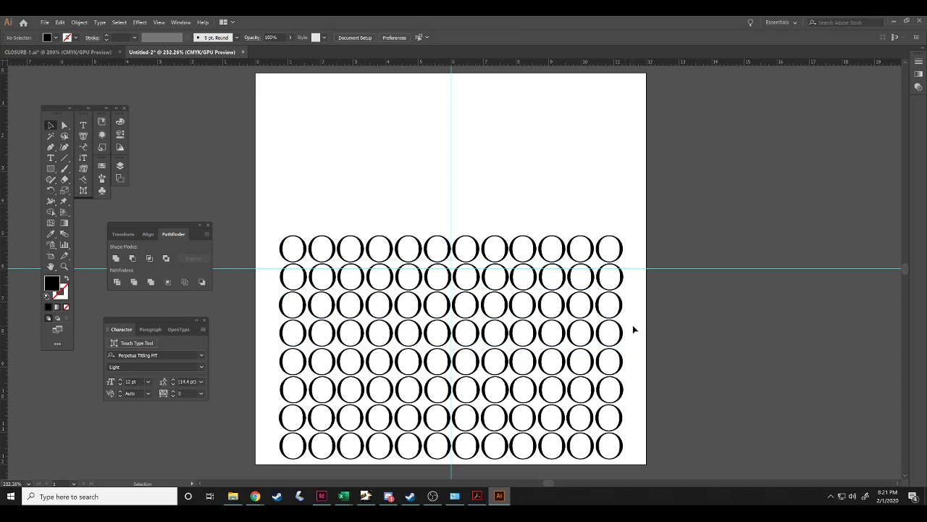
Duplicate the lower six rows of O's and place the copy above the existing eight rows.
mouse_move(636, 307)
left_mouse_down()
mouse_move(599, 445)
mouse_move(588, 450)
mouse_move(637, 381)
mouse_move(648, 305)
left_mouse_up()
left_click_drag(636, 327, 567, 458)
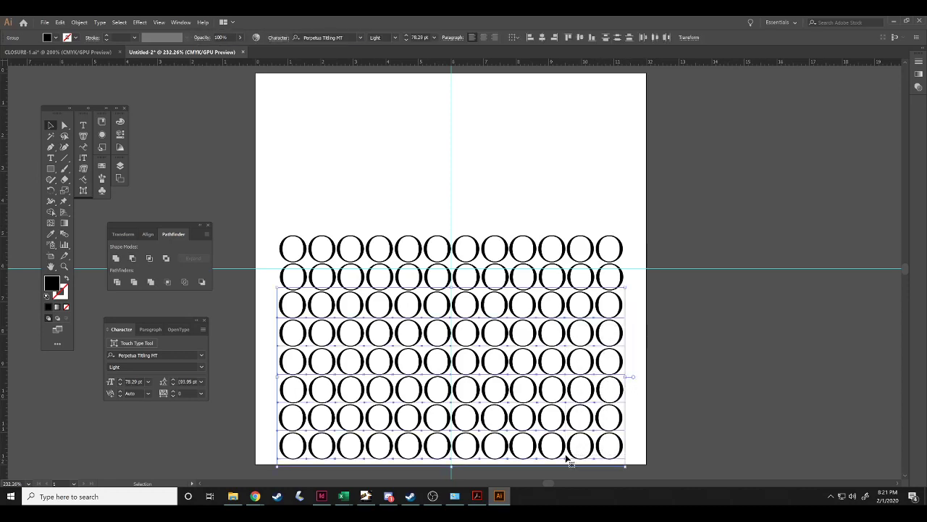
key("ctrl+c")
key("ctrl+v")
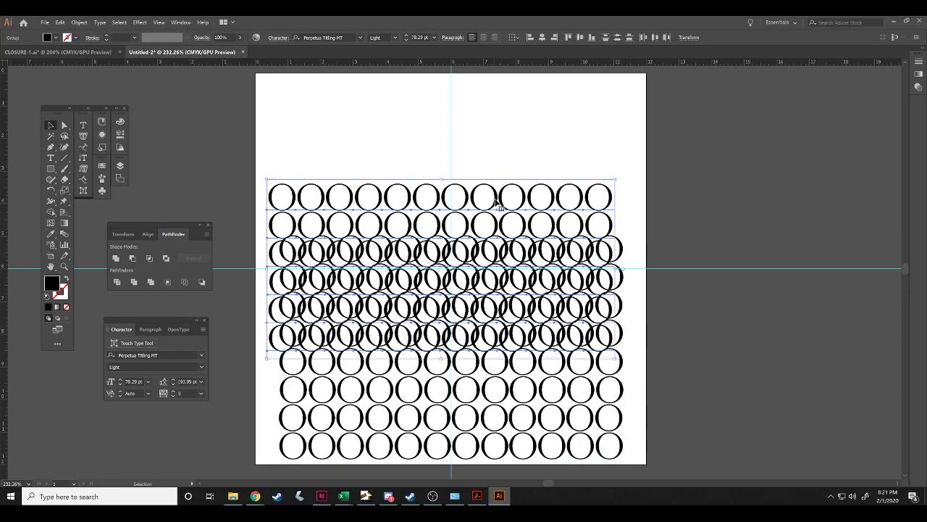
left_click_drag(499, 206, 505, 101)
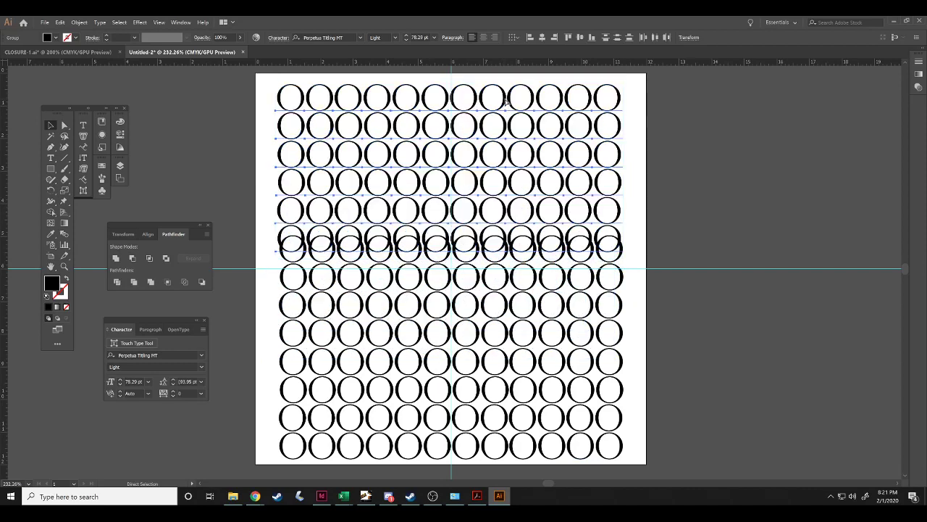
key("ctrl+minus")
key("ctrl+minus")
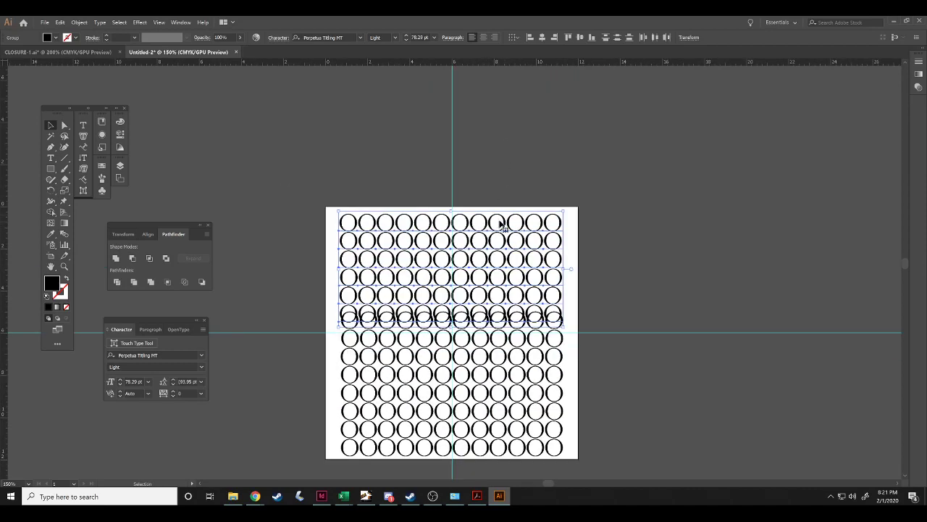
left_click_drag(510, 226, 506, 193)
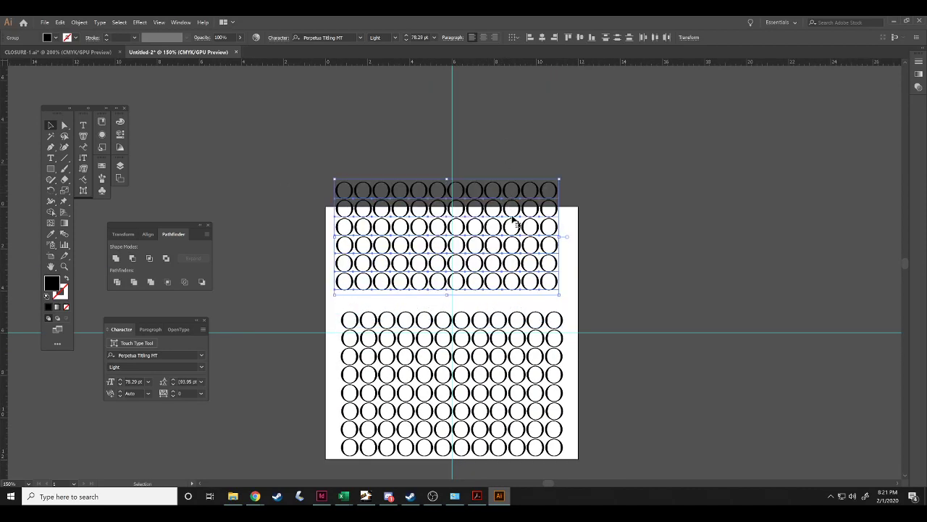
Nudge the copied six rows into line with the columns below and lower them to match the existing row spacing.
key("Right")
key("Right")
key("Right")
key("Right")
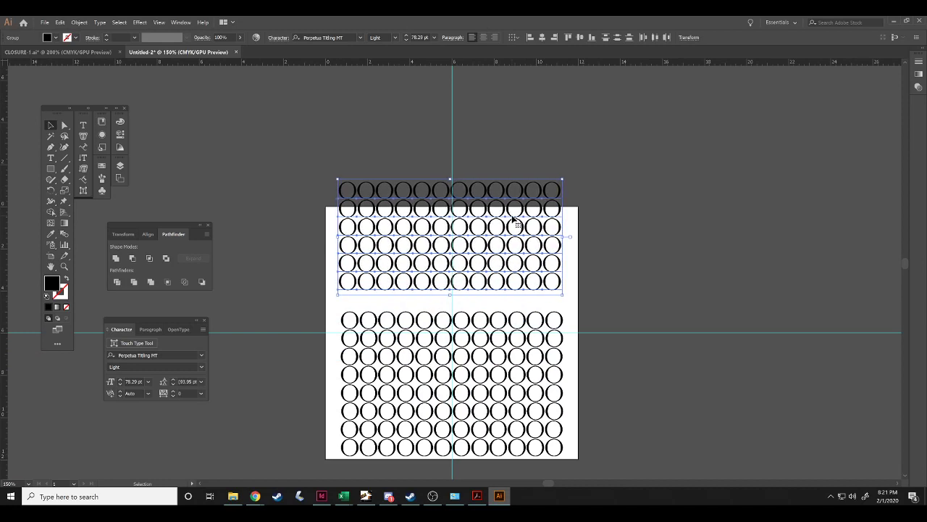
key("Down")
key("Down")
key("Down")
key("Down")
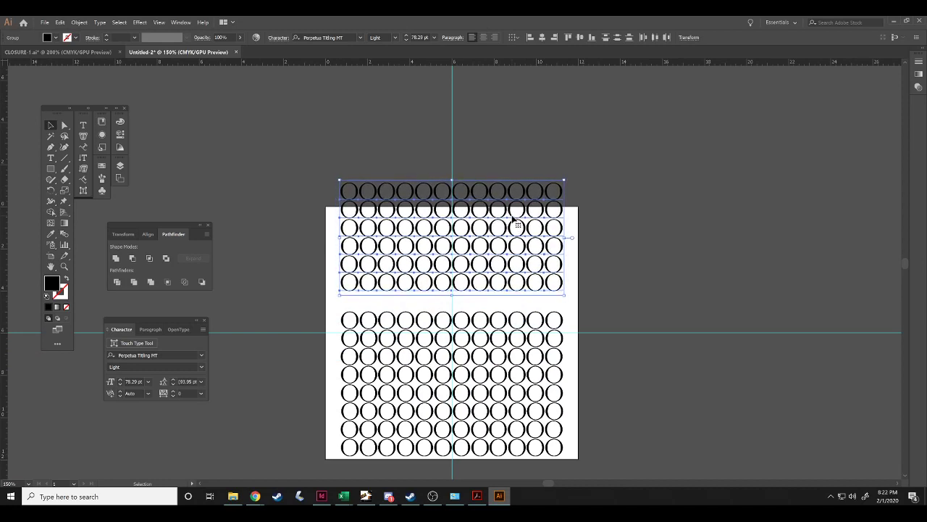
key("Down")
key("Down")
key("Down")
key("Down")
key("Down")
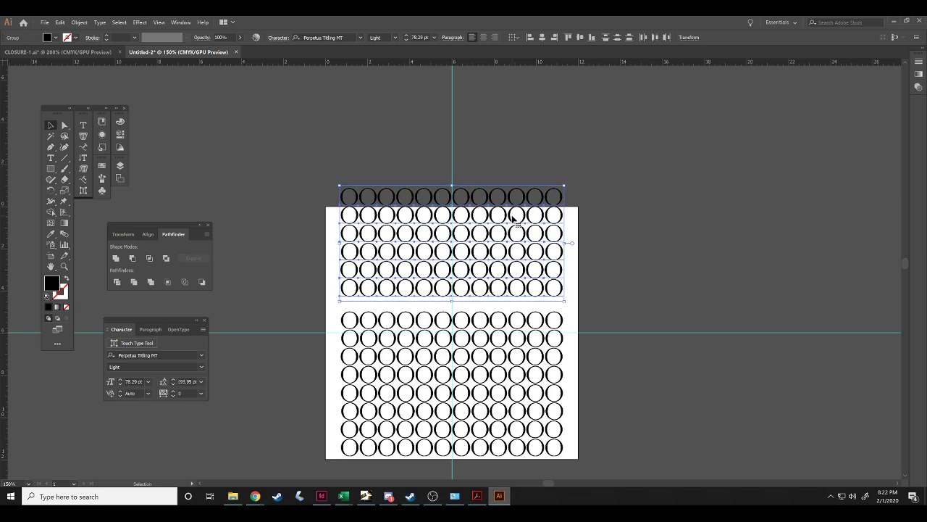
key("Down")
key("Down")
key("Down")
key("Down")
key("Down")
key("Down")
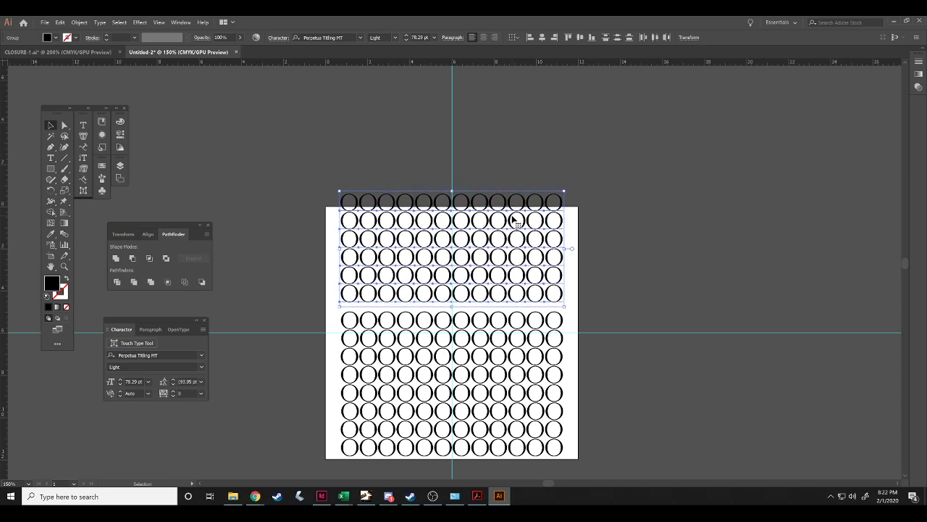
key("Down")
key("Down")
key("Down")
key("Down")
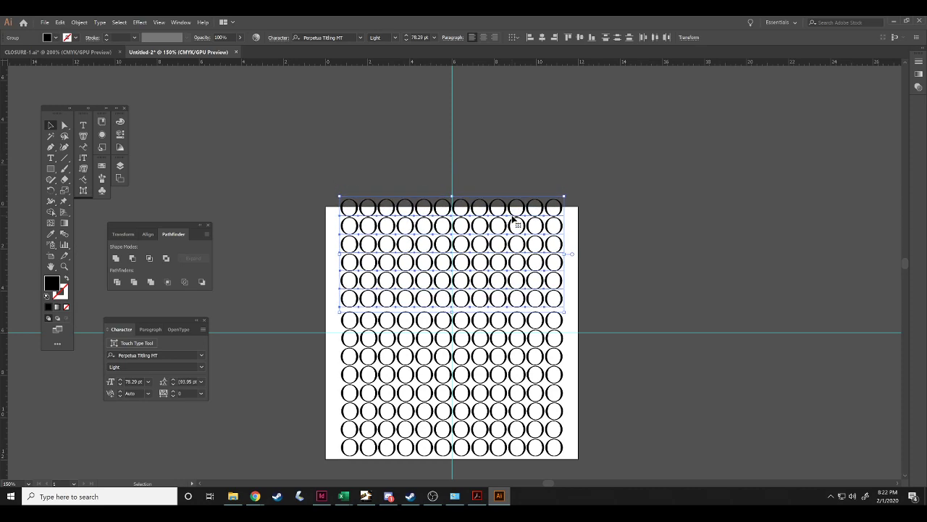
key("Down")
key("Down")
key("Down")
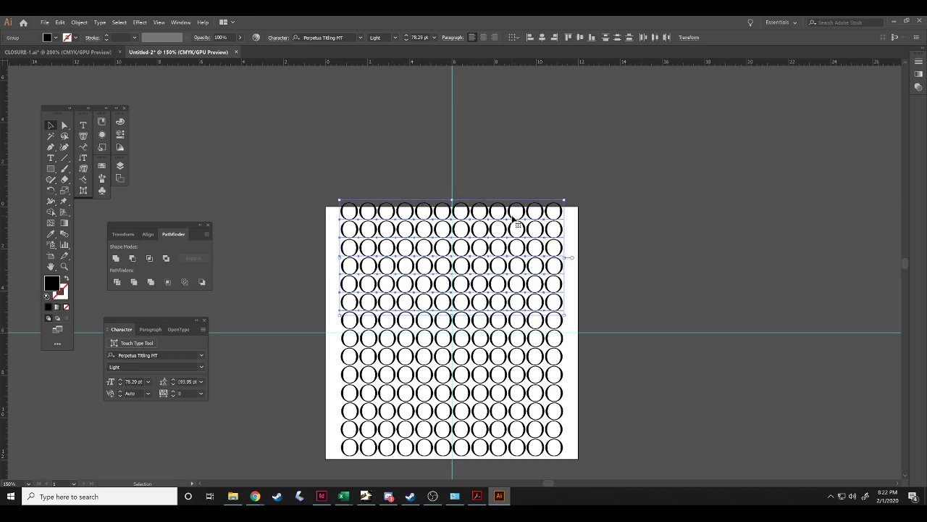
Delete the top row of O's that overhangs the artboard's upper edge.
left_click(650, 178)
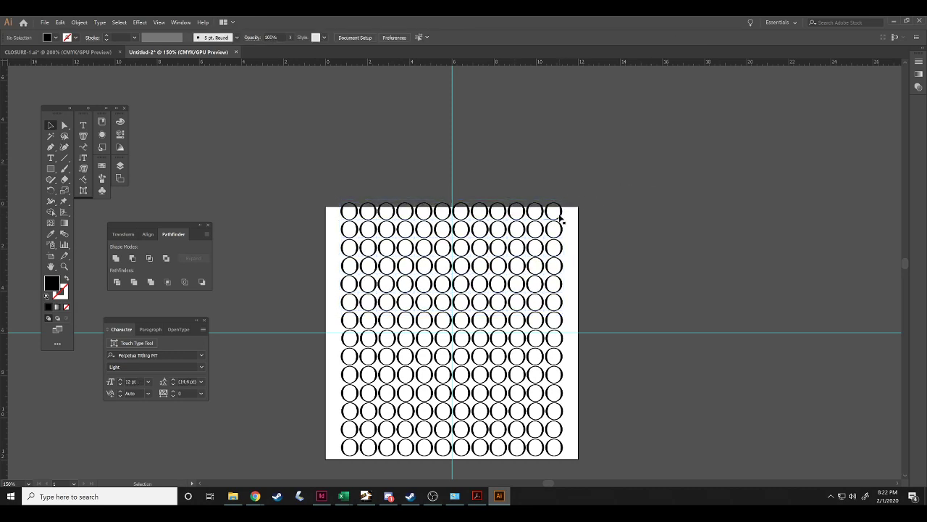
key("Delete")
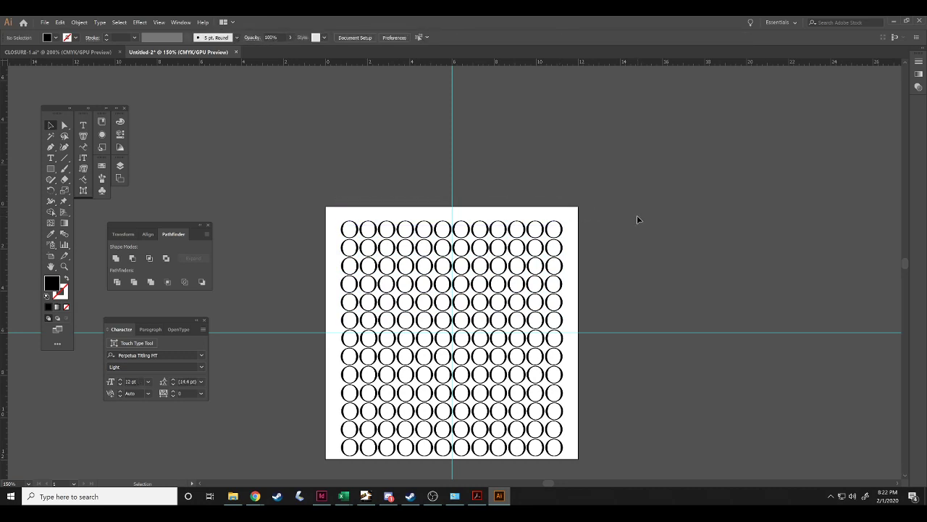
Select the whole grid of O's and nudge it up until it is vertically centered on the artboard.
left_click_drag(570, 219, 525, 326)
left_click_drag(570, 410, 534, 449)
key("Up")
key("Up")
key("Up")
key("Up")
key("Up")
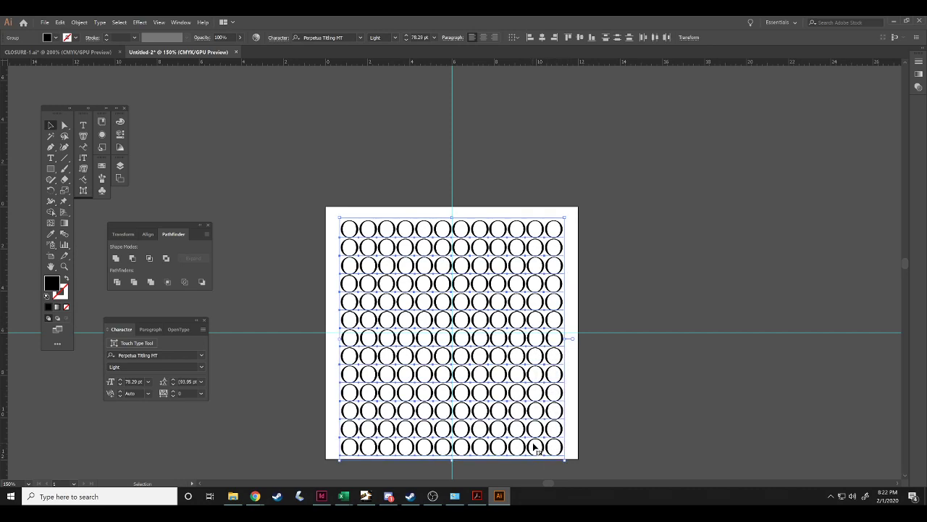
key("Up")
key("Up")
key("Up")
key("Up")
key("Up")
key("Up")
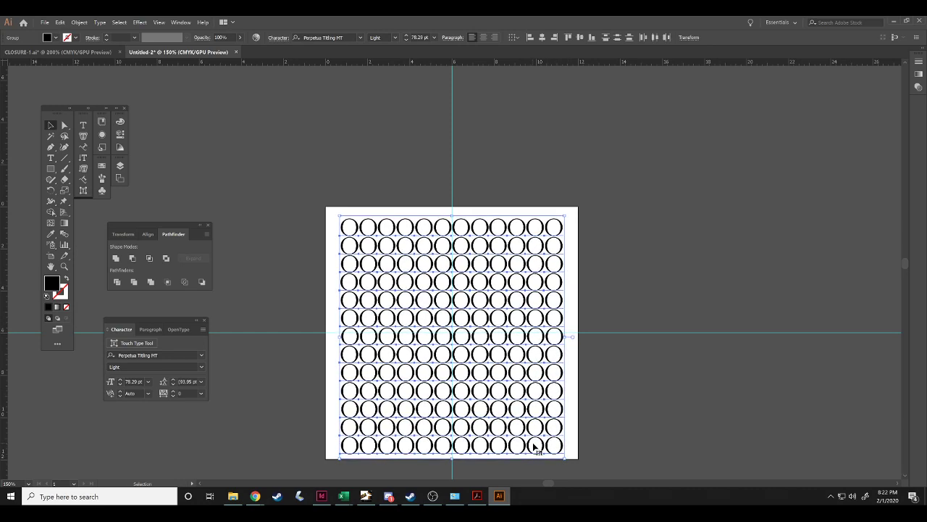
key("Up")
key("Up")
key("Up")
key("Up")
key("Up")
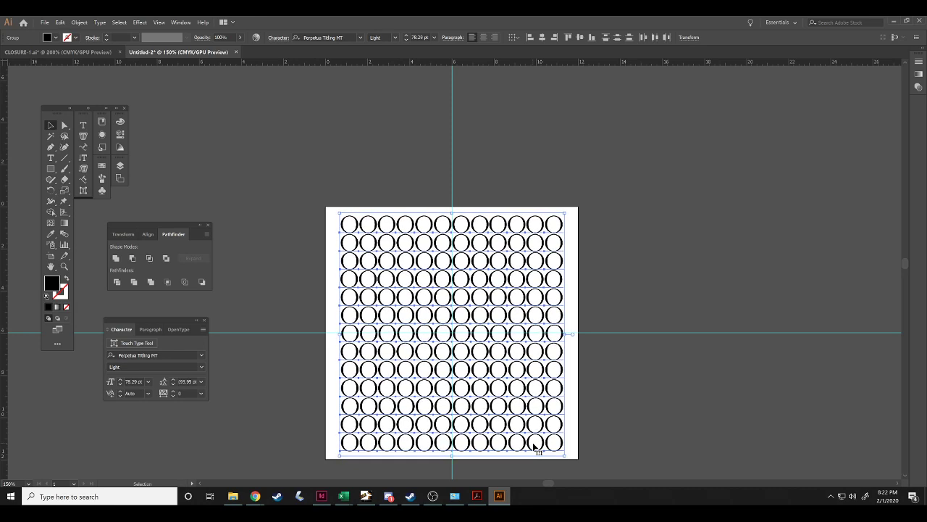
left_click(687, 449)
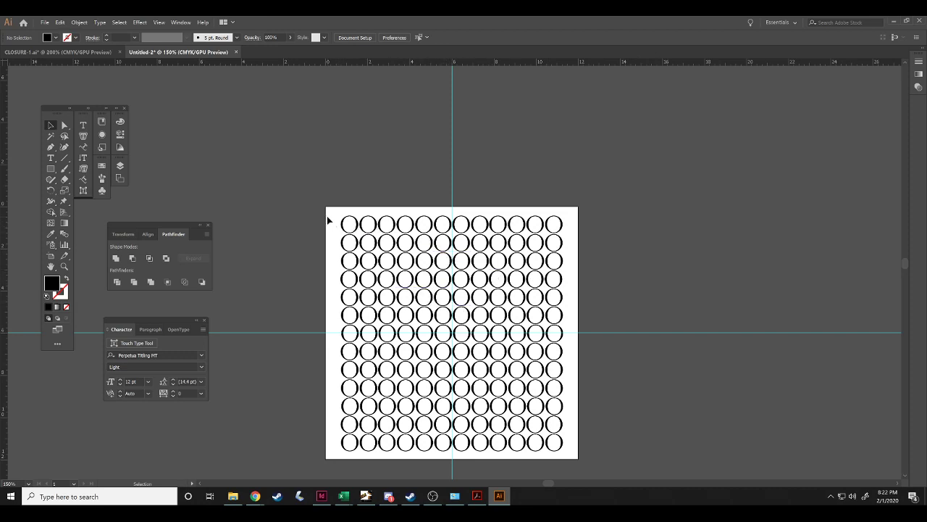
Ungroup the upper six rows into individual O's.
left_click(345, 232)
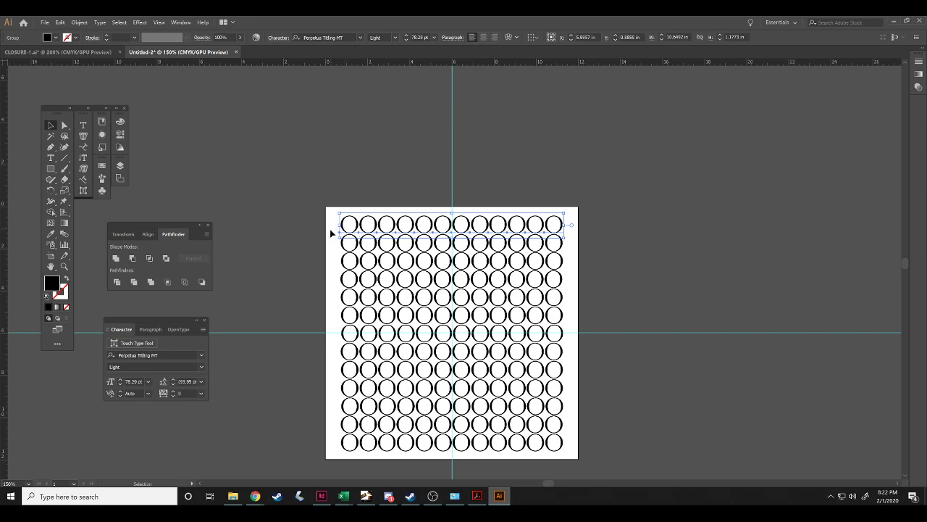
left_click(331, 232)
left_click_drag(332, 227, 379, 319)
right_click(382, 269)
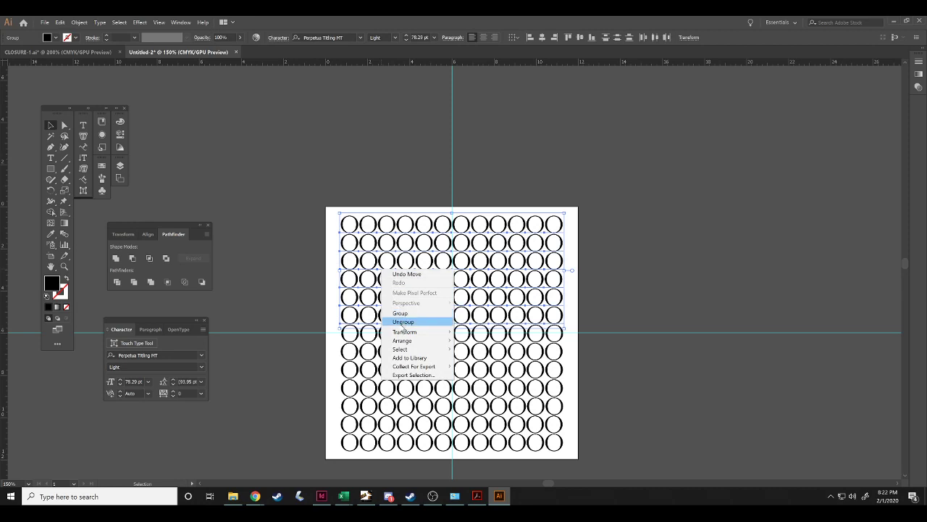
left_click(402, 323)
left_click(332, 366)
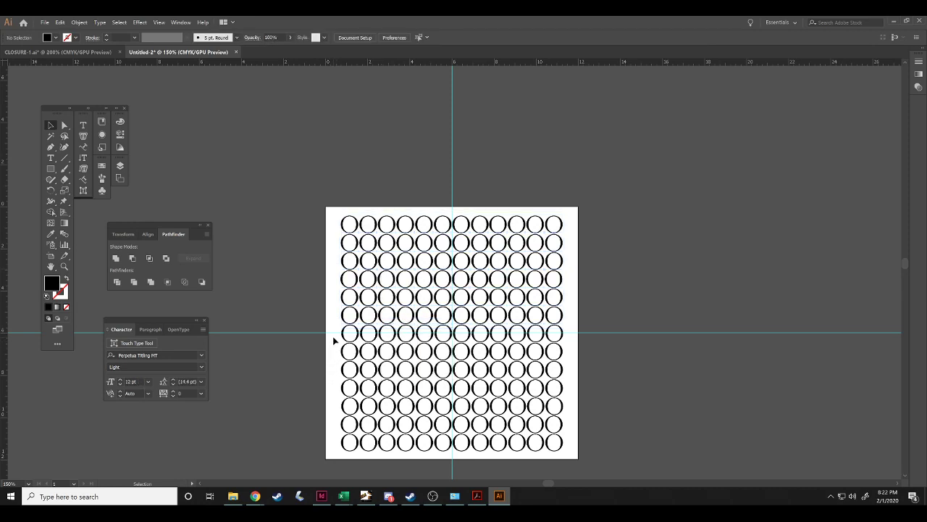
Ungroup the remaining seven lower rows into individual O's.
left_click_drag(335, 341, 399, 455)
right_click(385, 397)
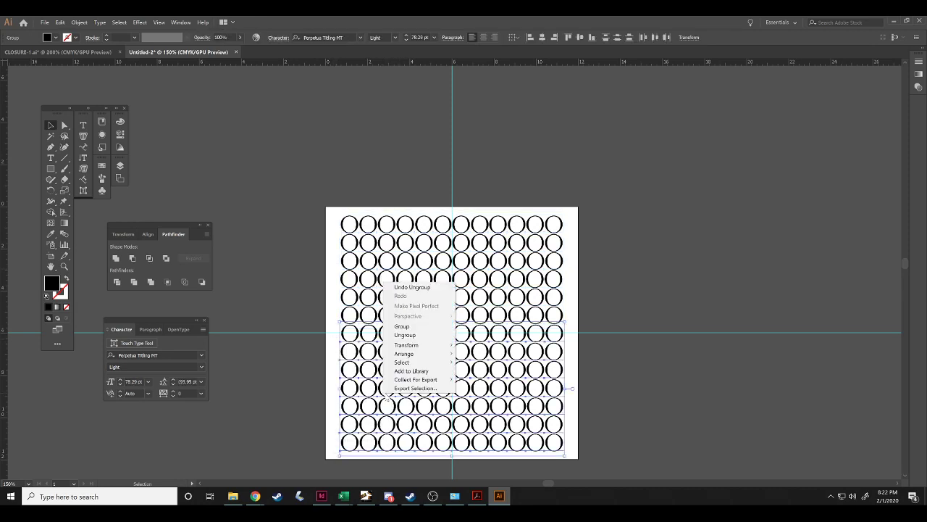
left_click(407, 334)
left_click(617, 287)
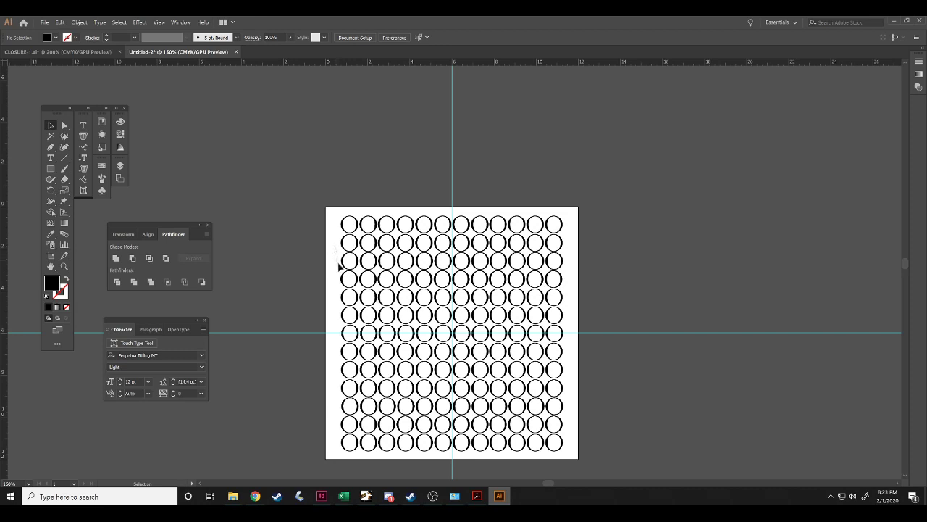
Fill the block of O's in the first three columns of the top four rows with purple.
left_click_drag(334, 220, 392, 290)
left_click(55, 38)
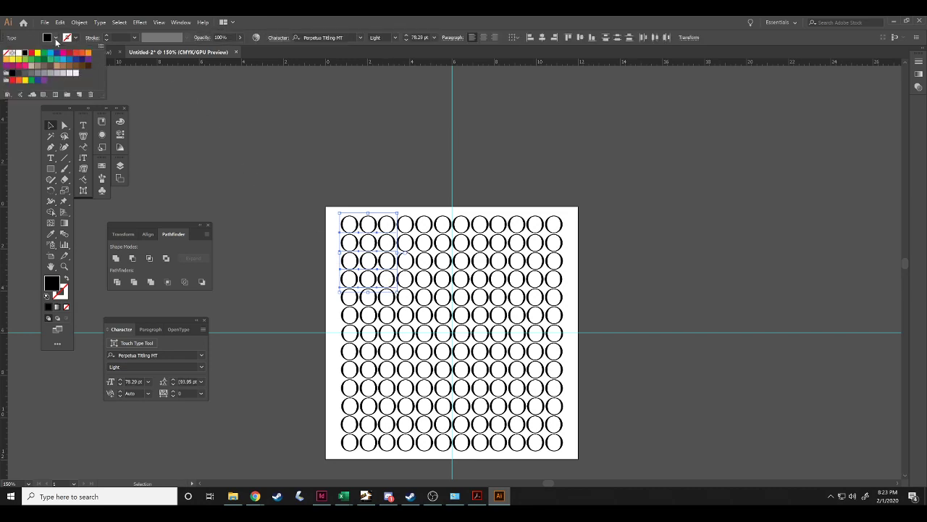
left_click(44, 80)
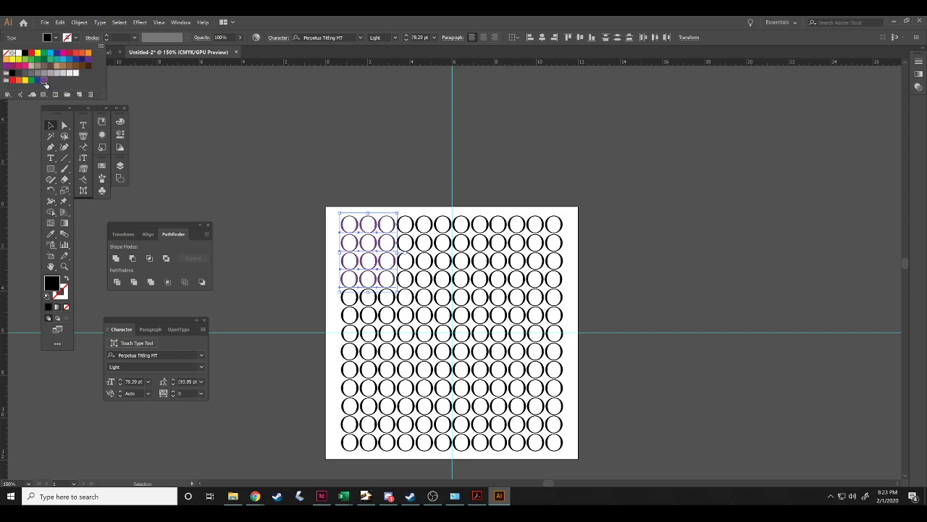
left_click(241, 130)
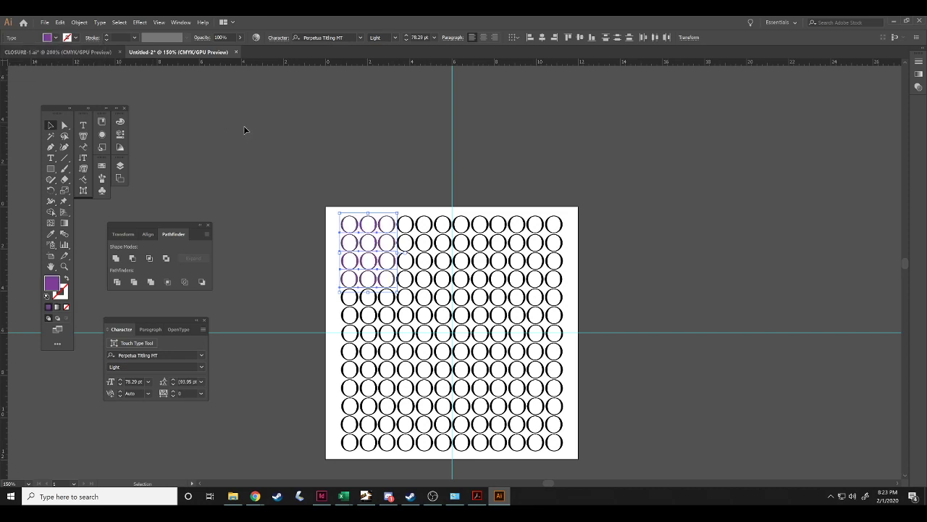
left_click(243, 126)
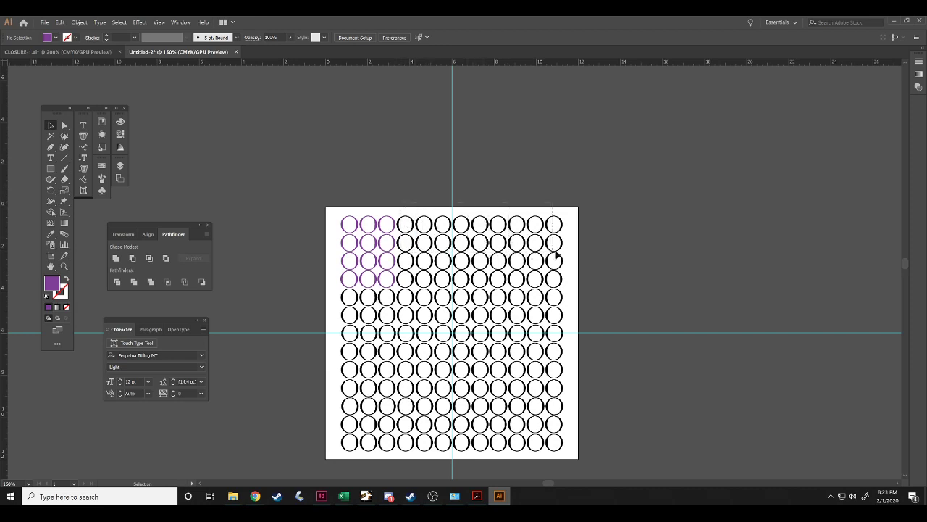
Try filling the remaining black O's in the top three rows with purple, and undo that fill.
left_click_drag(566, 255, 398, 216)
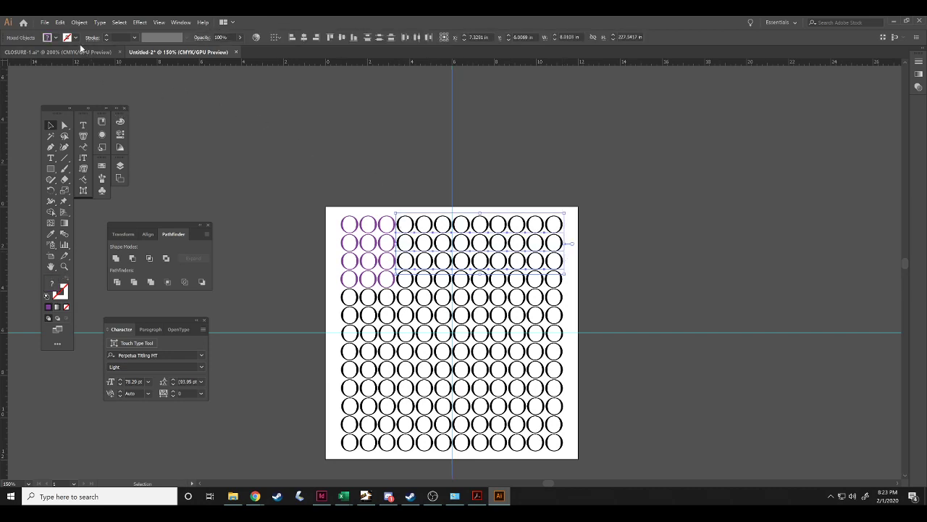
left_click(58, 39)
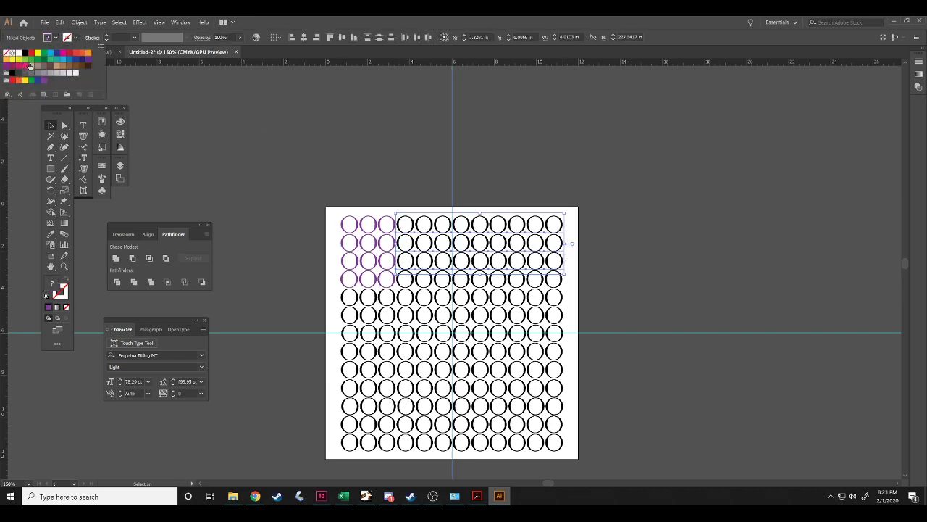
left_click(44, 84)
left_click(279, 133)
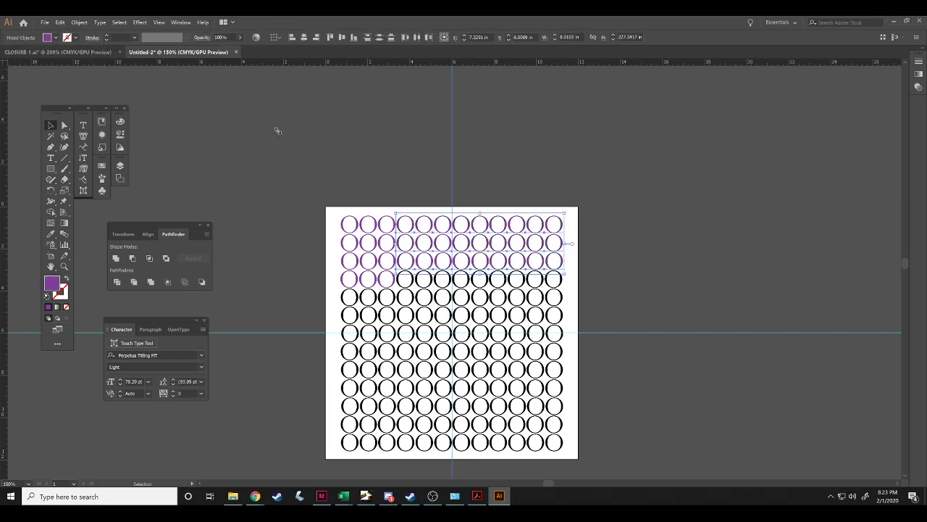
left_click(278, 133)
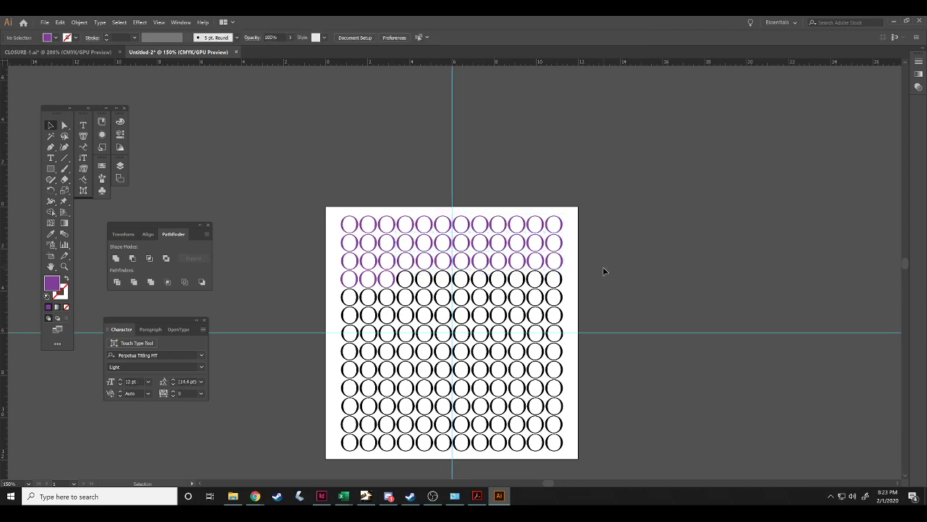
left_click(408, 267)
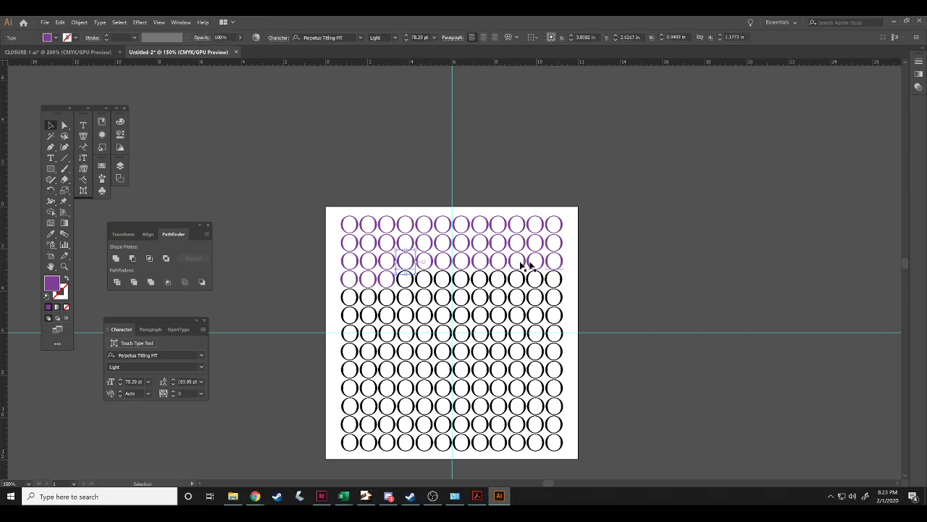
key("ctrl+z")
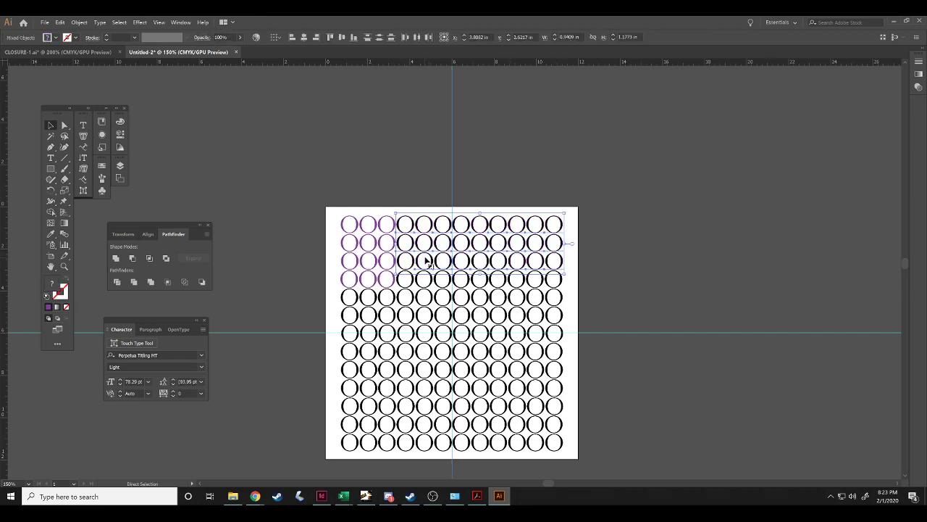
left_click(597, 253)
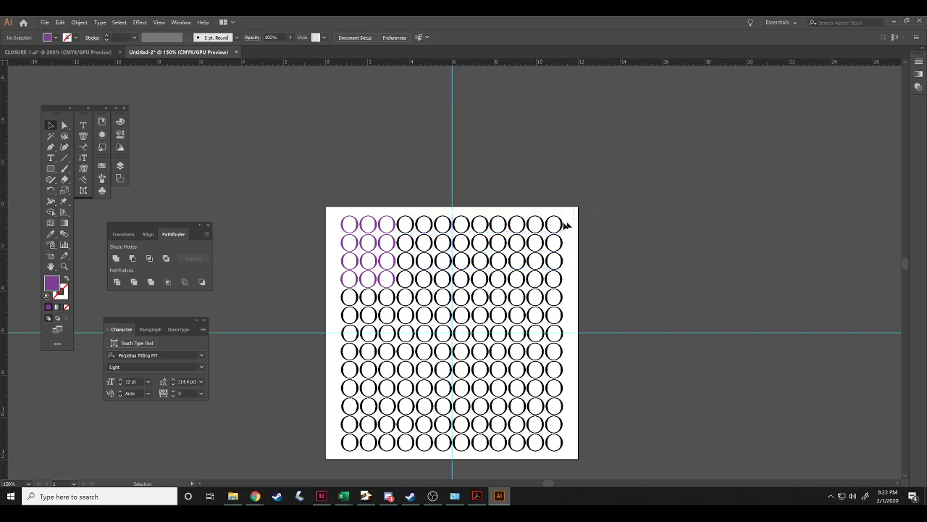
Fill the remaining black O's in the top two rows with purple.
left_click_drag(567, 226, 457, 251)
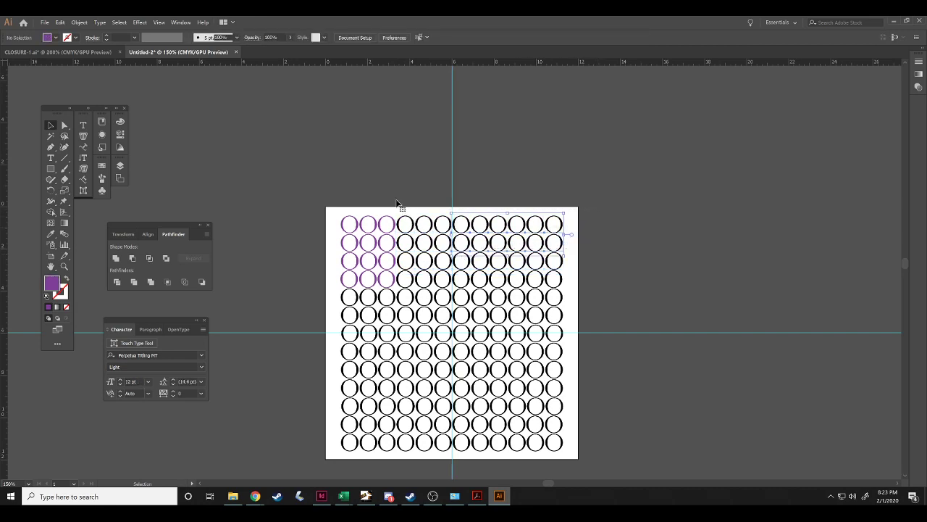
left_click_drag(397, 203, 436, 248)
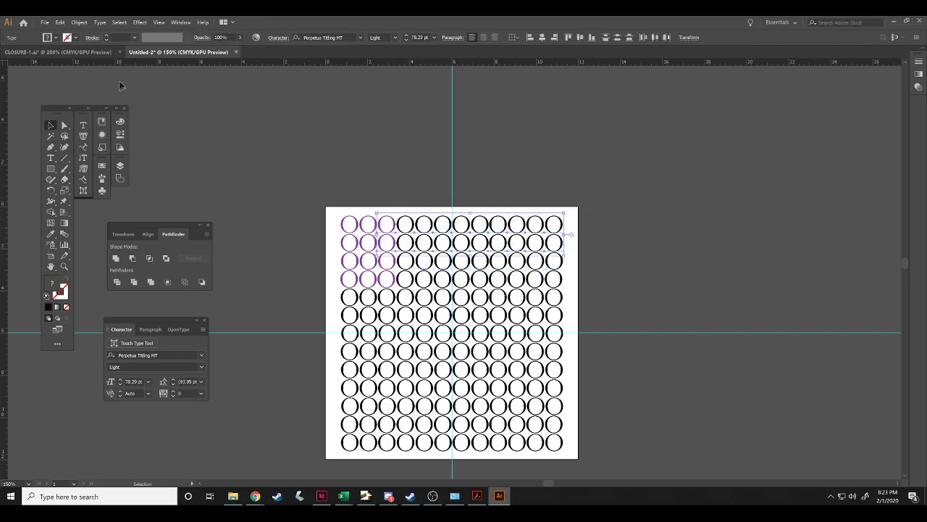
left_click(54, 39)
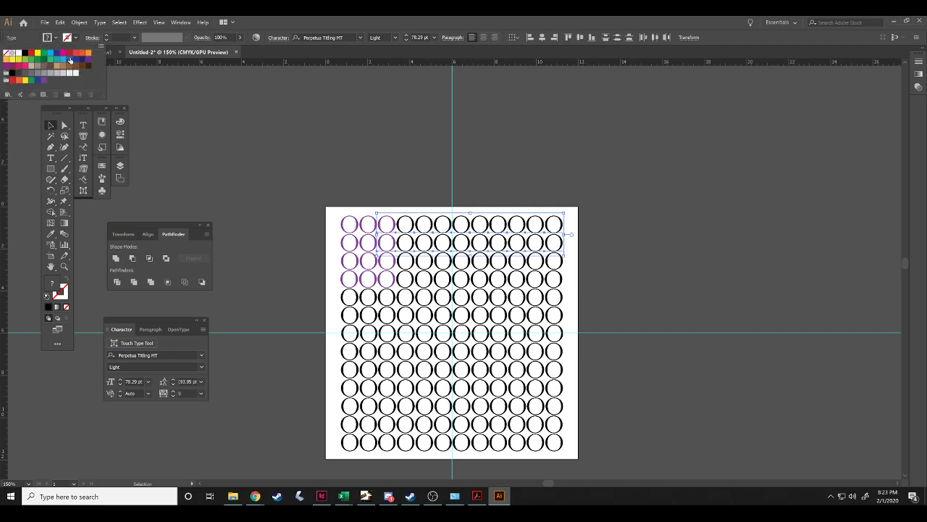
left_click(44, 80)
left_click(237, 138)
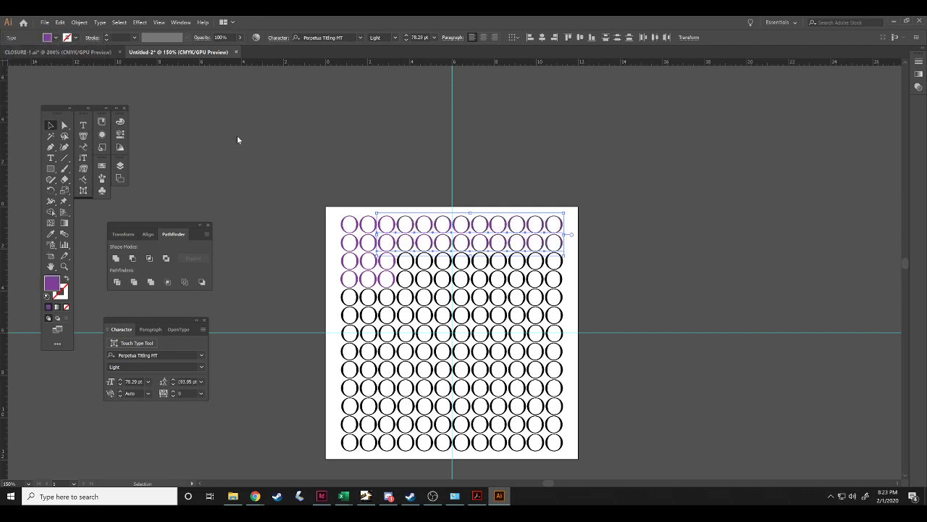
left_click(237, 136)
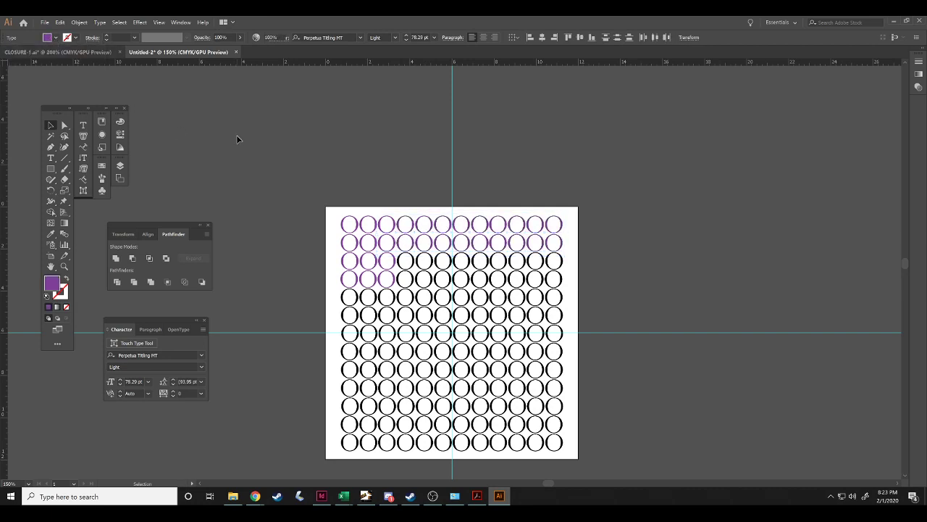
Fill the third-column O's in rows three and four with black.
left_click(392, 266)
left_click(56, 38)
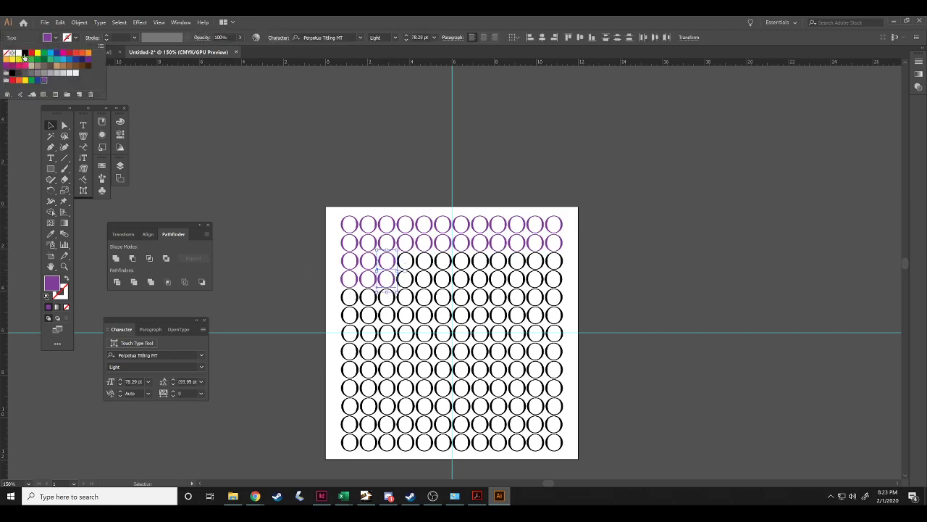
left_click(24, 55)
left_click(201, 127)
left_click(240, 132)
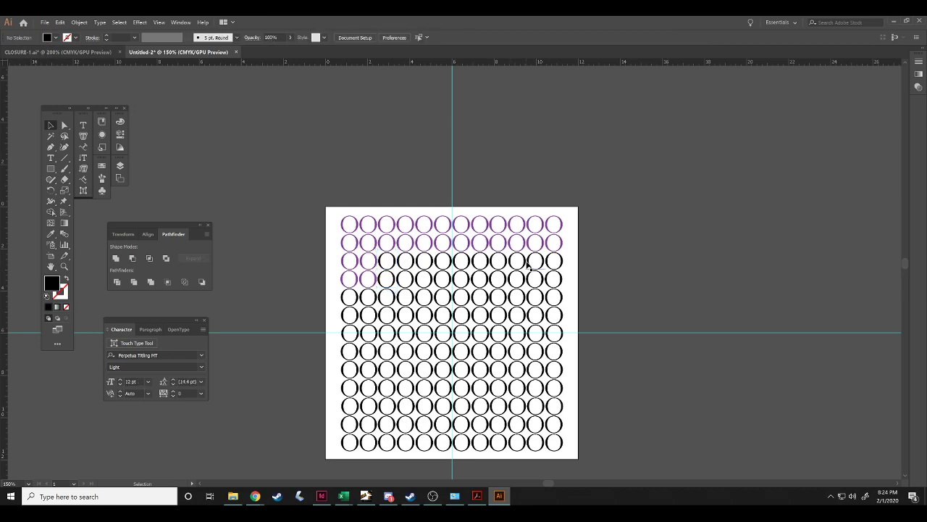
Fill the O's in the last two columns of rows three and four with purple.
left_click(555, 268)
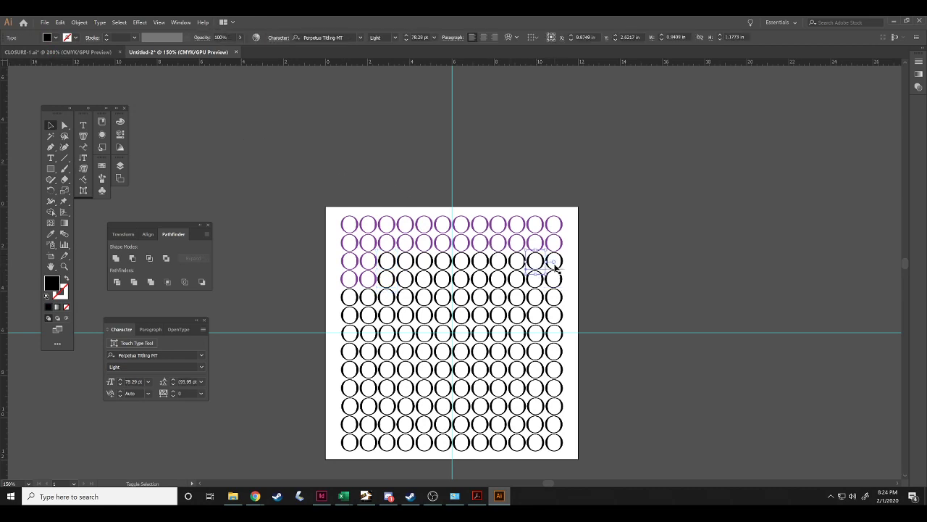
left_click(557, 273, "shift")
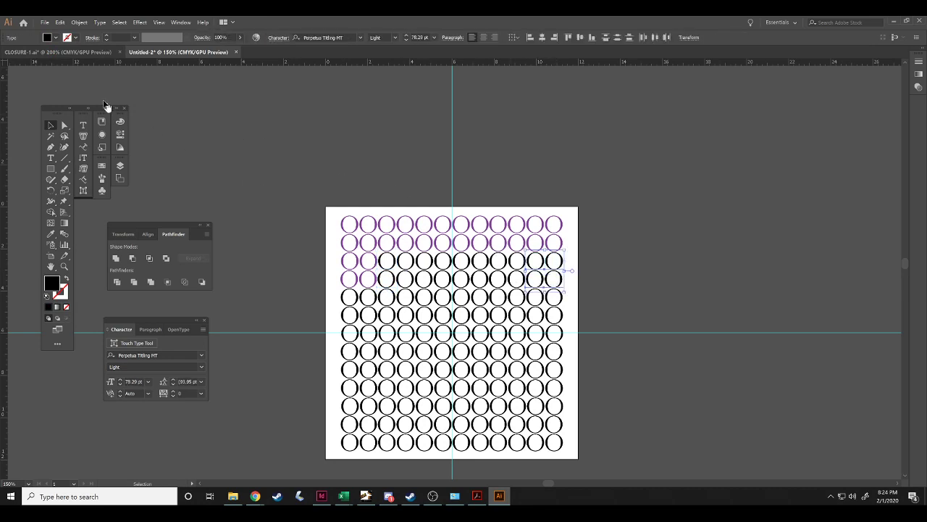
left_click(66, 37)
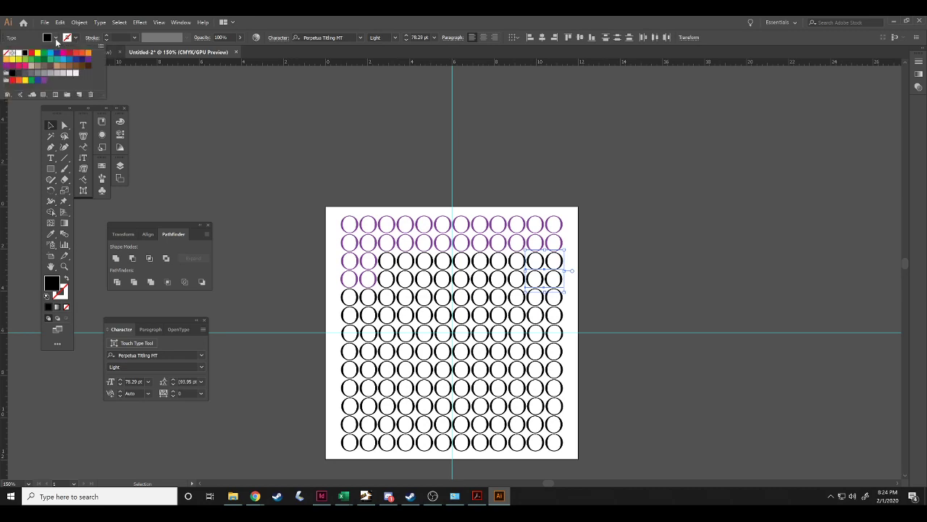
left_click(43, 80)
left_click(243, 154)
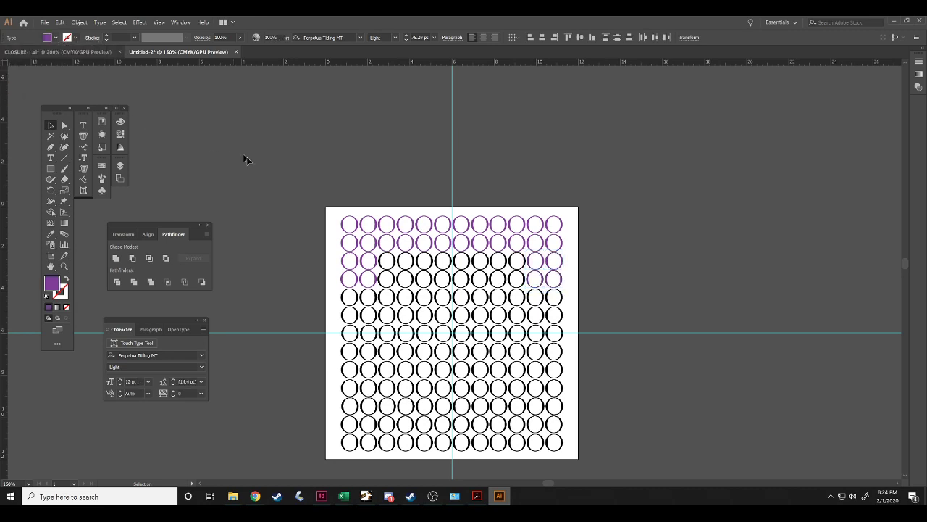
Fill the sixth-column O's from row three down to the bottom row with purple, leaving out row nine.
left_click(444, 266)
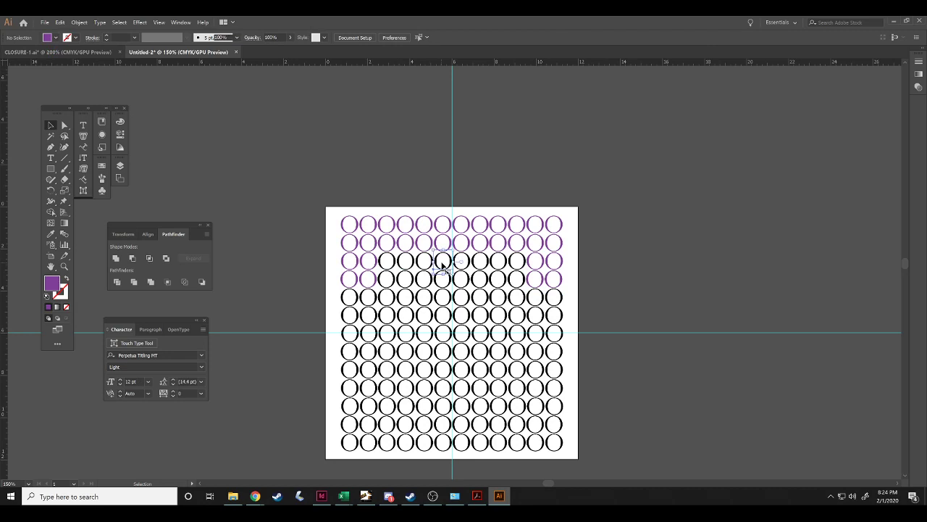
left_click(443, 284, "shift")
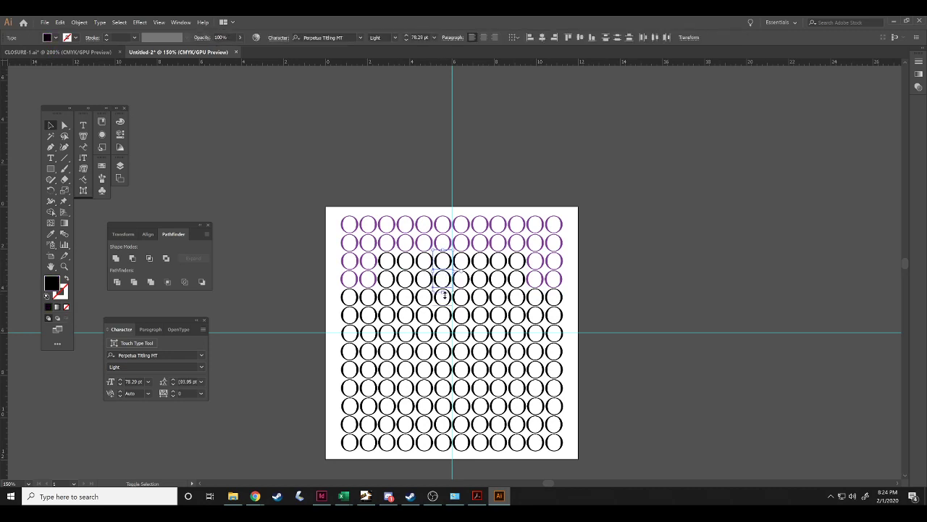
left_click(444, 305, "shift")
left_click(442, 339, "shift")
left_click(443, 355, "shift")
left_click(443, 372, "shift")
left_click(444, 390, "shift")
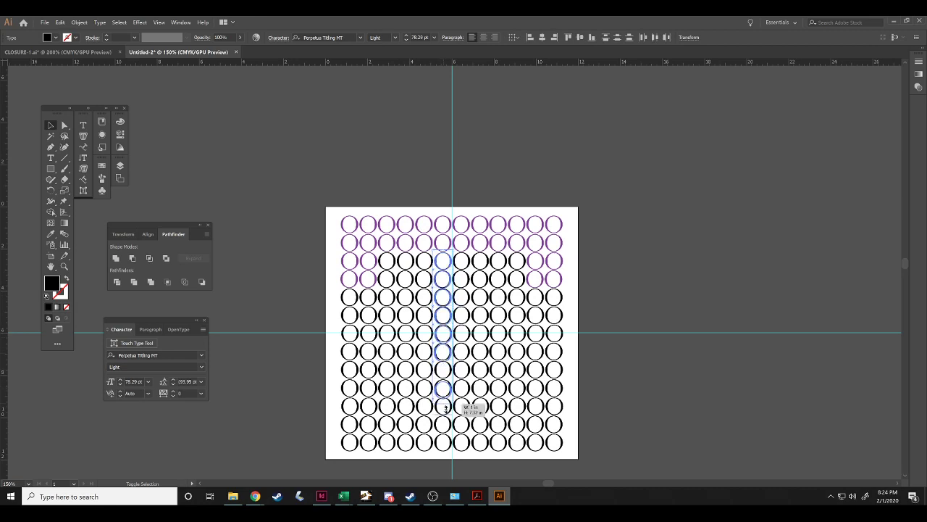
left_click(444, 406, "shift")
left_click(444, 424, "shift")
key("a")
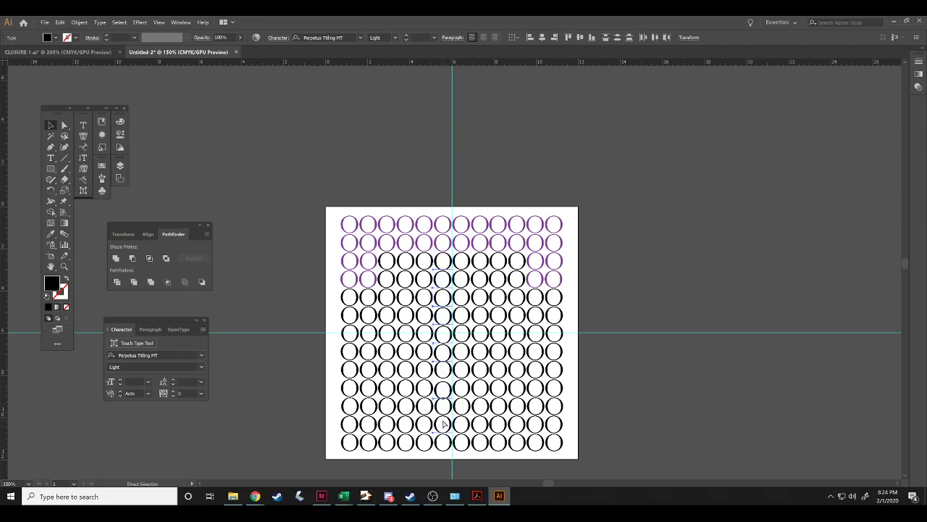
key("ctrl+z")
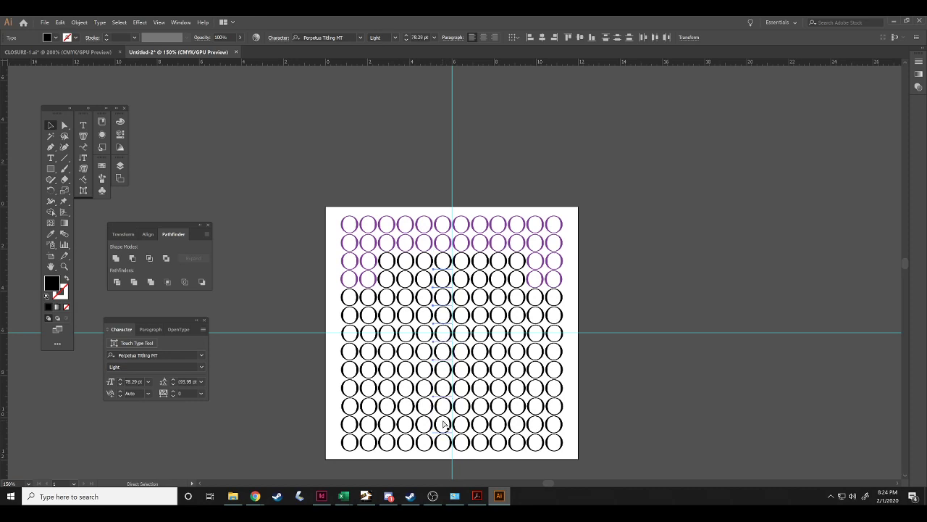
key("v")
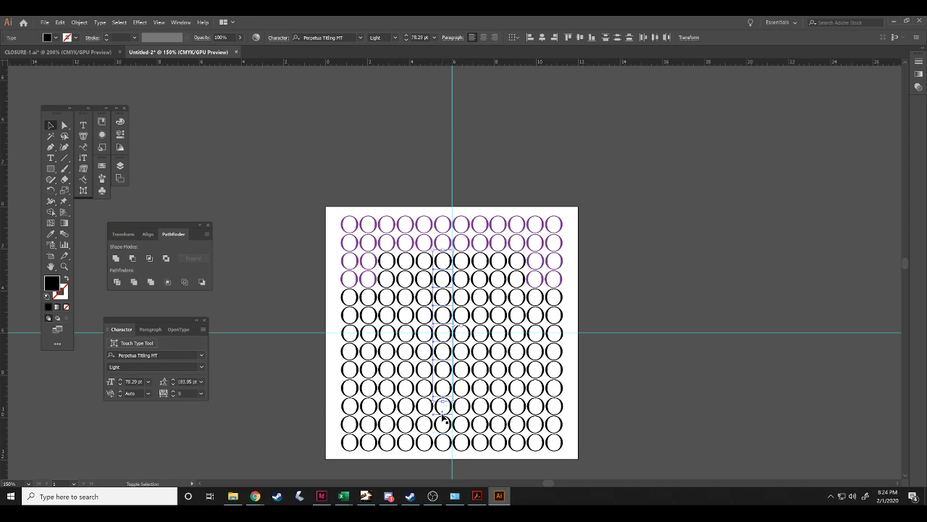
left_click(443, 440, "shift")
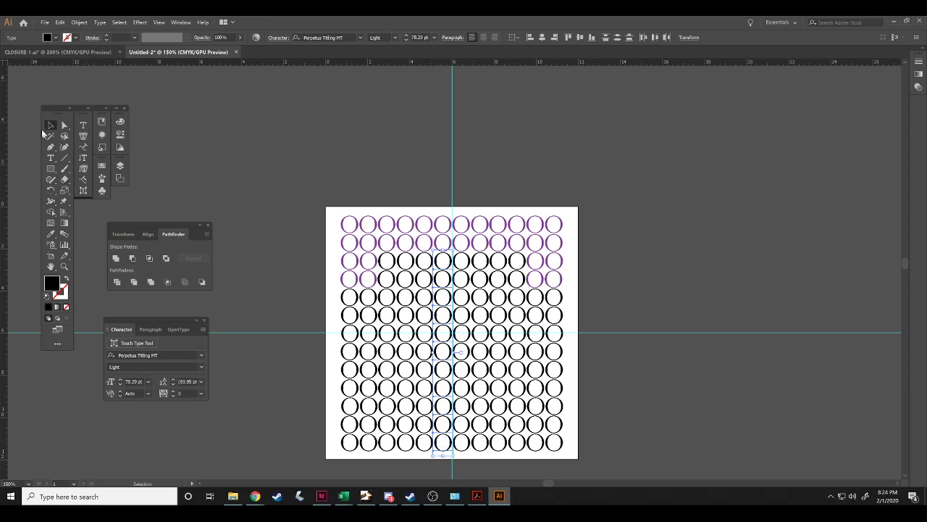
left_click(55, 39)
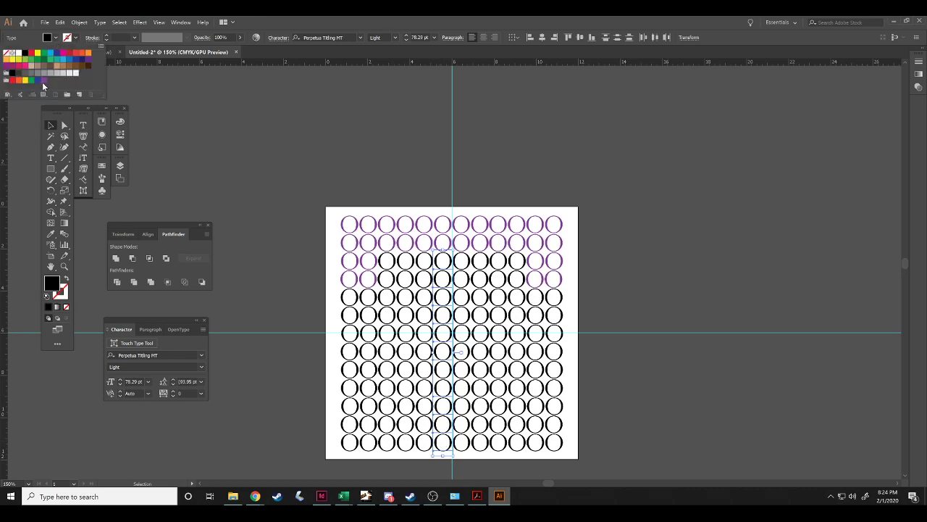
left_click(43, 81)
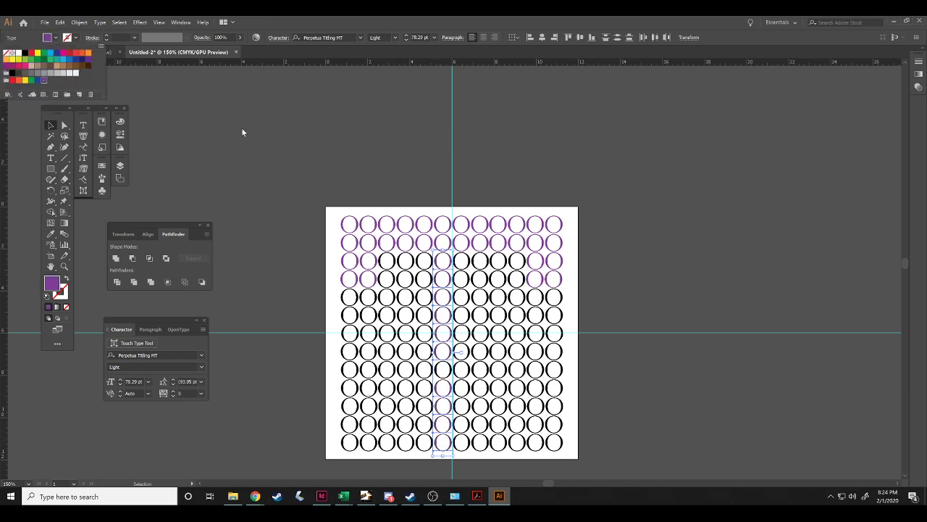
left_click(241, 128)
left_click(241, 127)
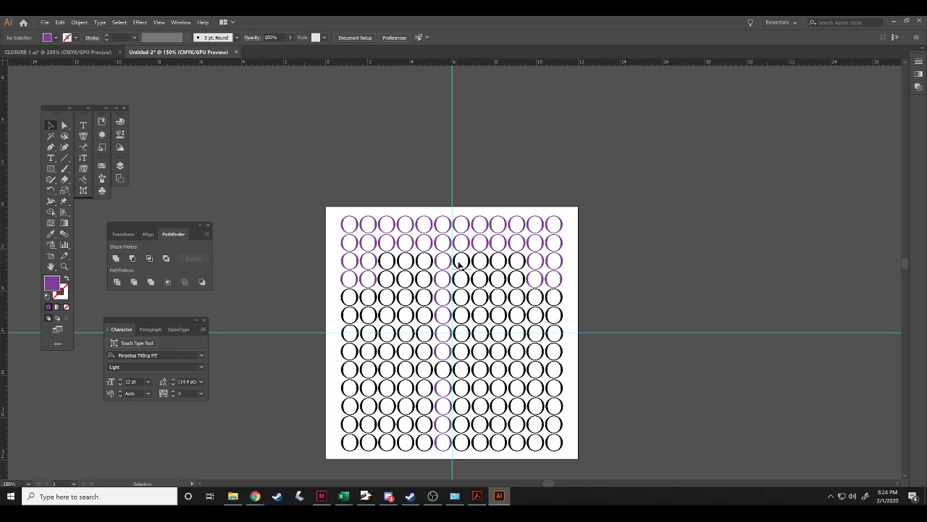
Fill the lower seven O's of the seventh column with purple.
left_click(460, 340)
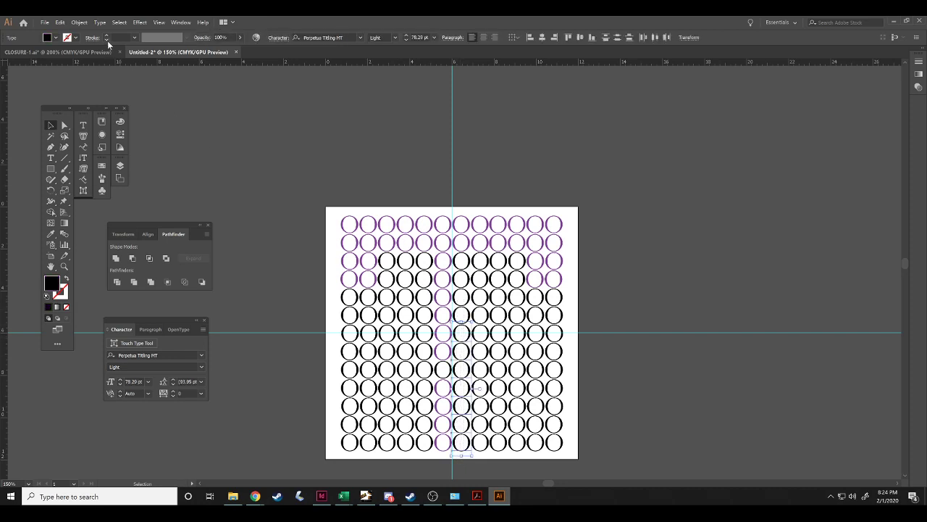
left_click(57, 37)
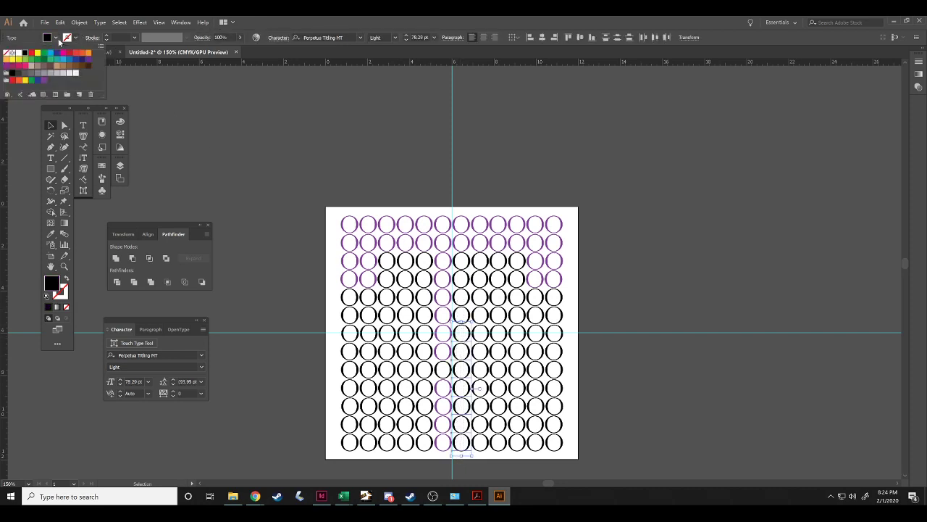
left_click(42, 80)
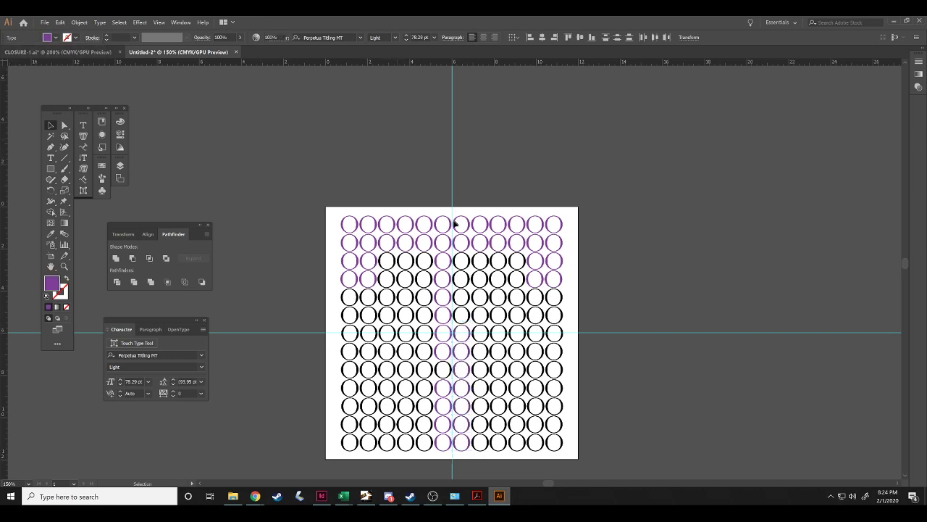
Fill the seventh-column O's in rows three and five with purple.
left_click(461, 313)
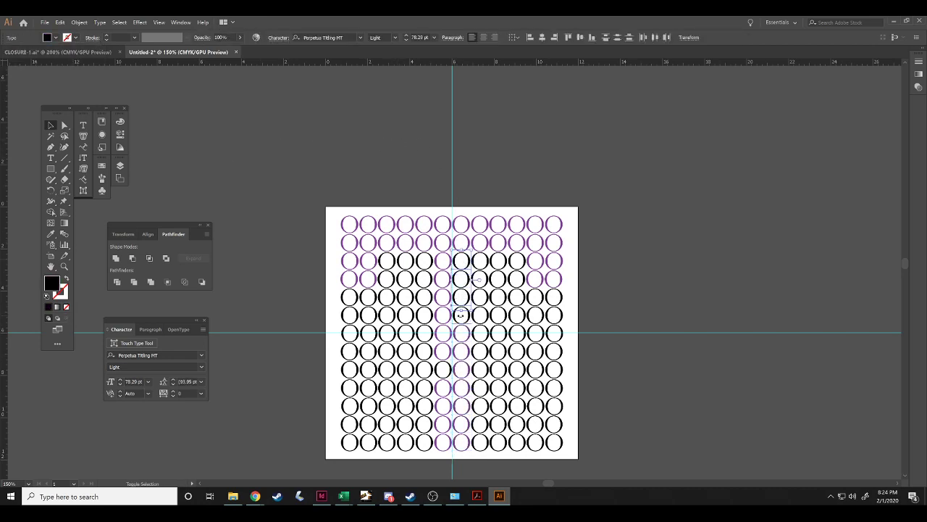
left_click(56, 38)
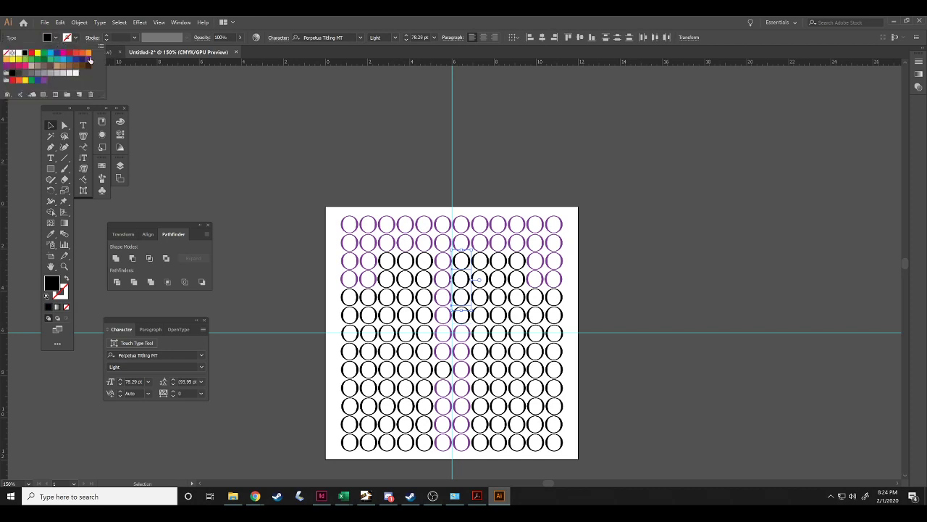
left_click(43, 81)
left_click(247, 116)
left_click(248, 116)
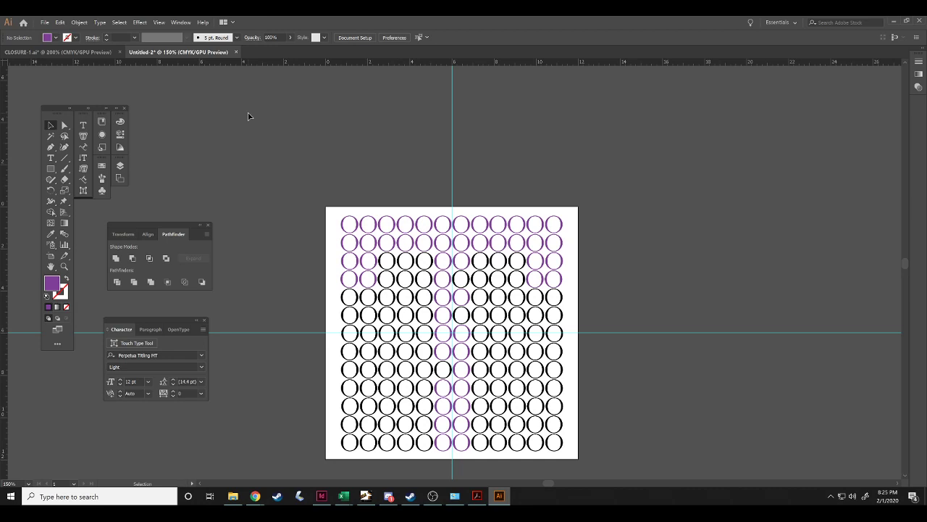
left_click(46, 26)
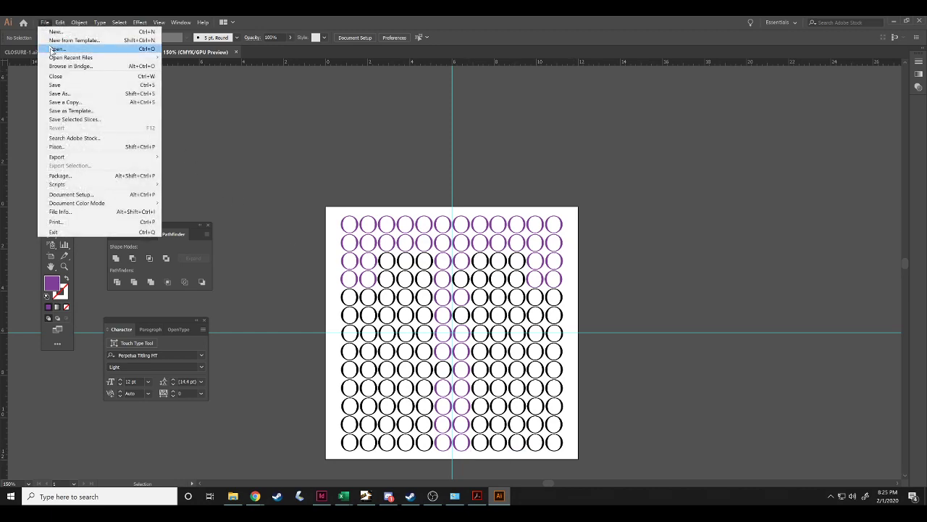
left_click(61, 97)
left_click(632, 377)
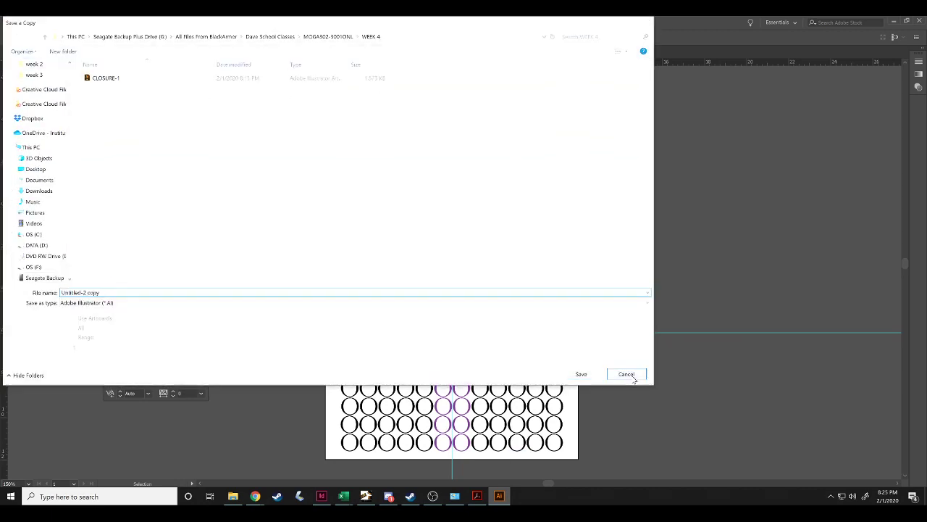
Save the document as SIMILARITY-1 in Adobe Illustrator format in the WEEK 4 folder, with the Illustrator CC version option.
left_click(44, 22)
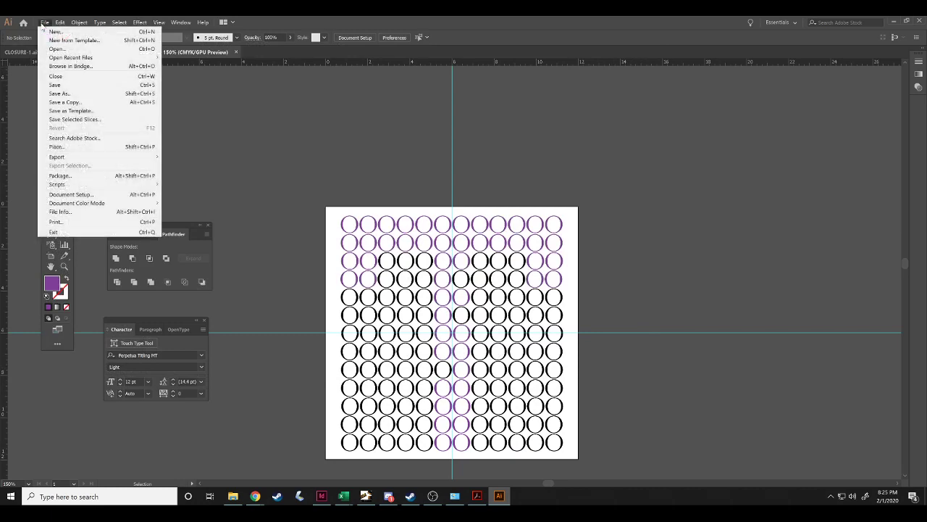
left_click(62, 94)
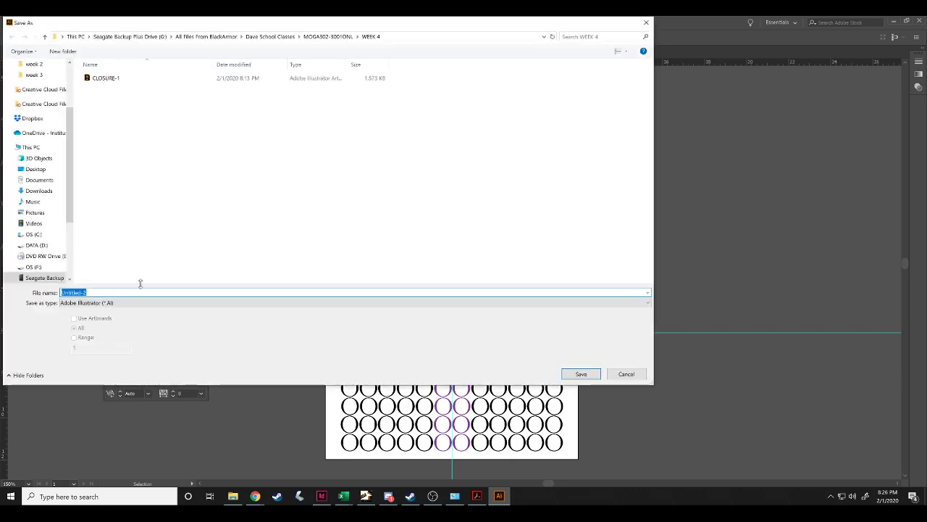
type("SIMI")
type("LARITY-1")
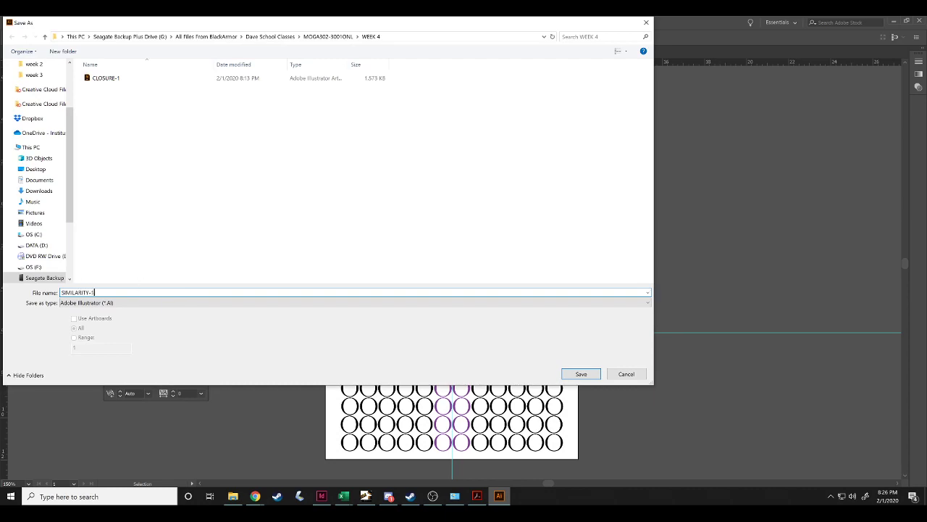
key("Return")
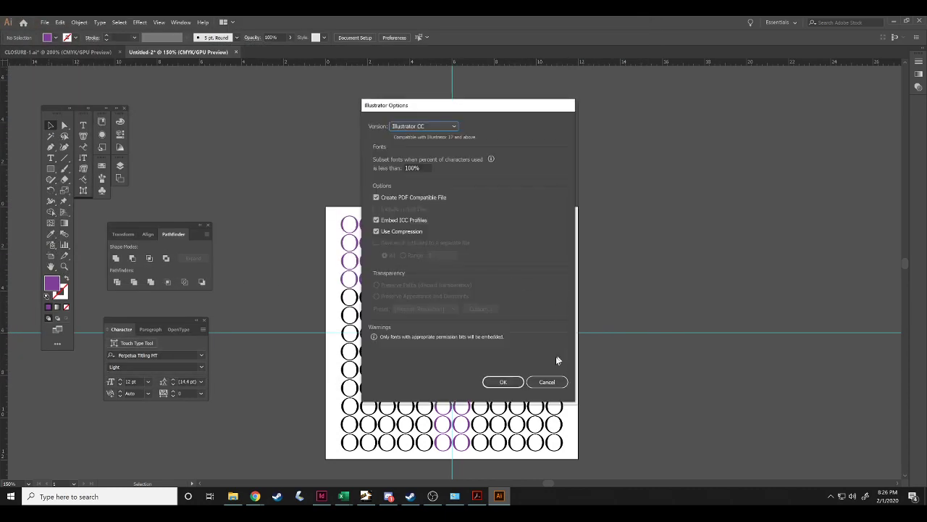
left_click(510, 380)
left_click(44, 22)
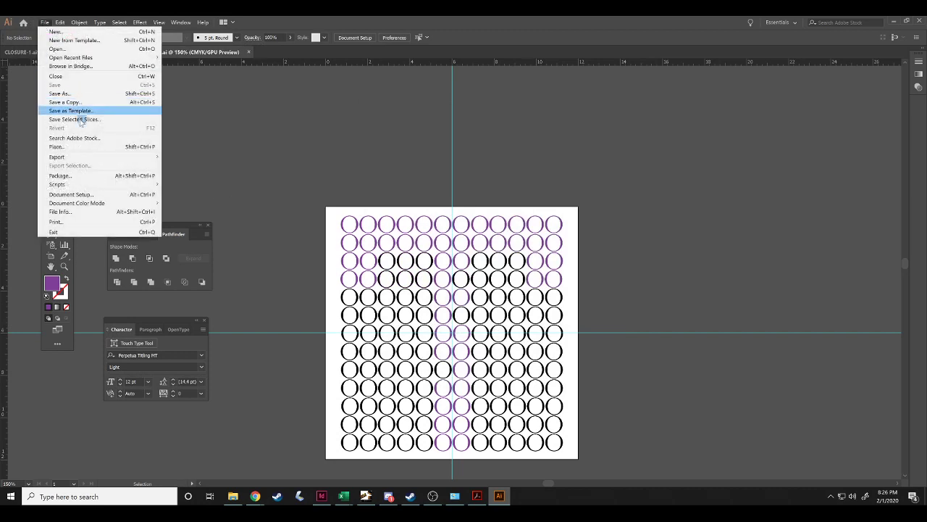
mouse_move(101, 159)
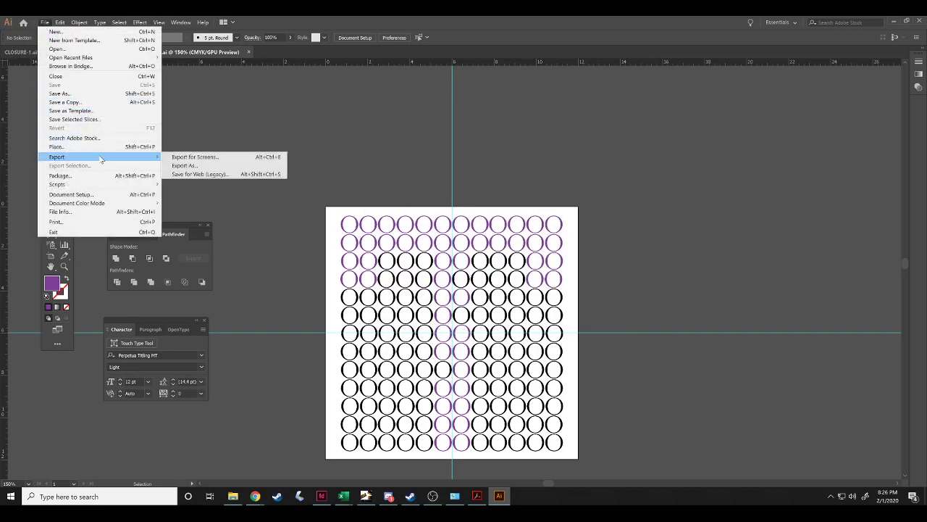
left_click(206, 175)
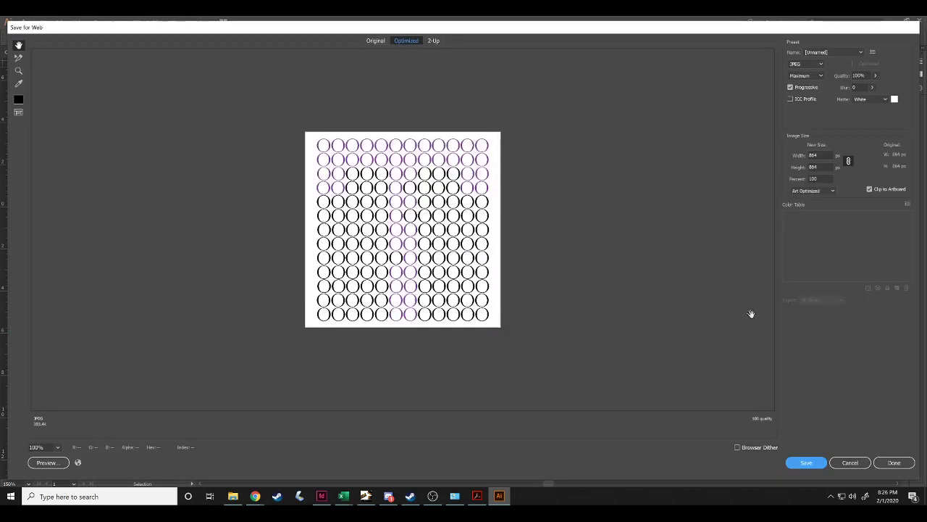
left_click(806, 463)
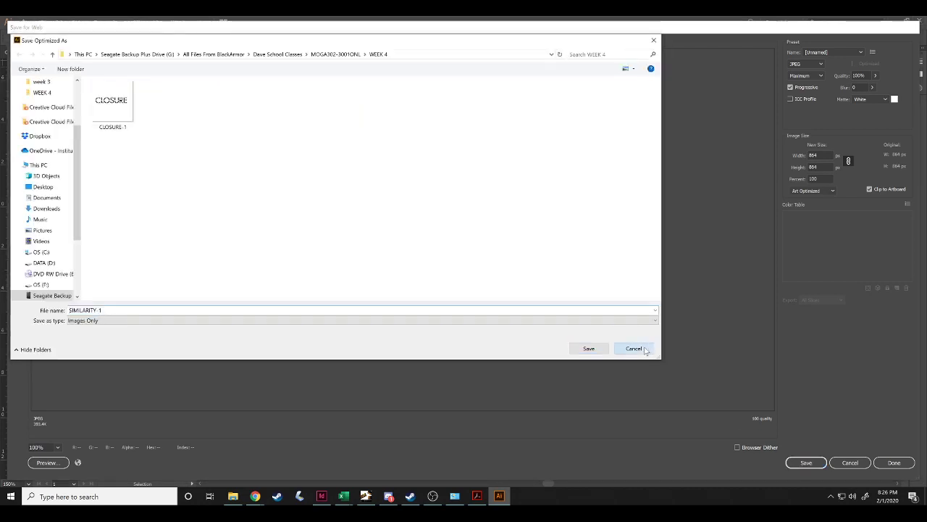
left_click(634, 348)
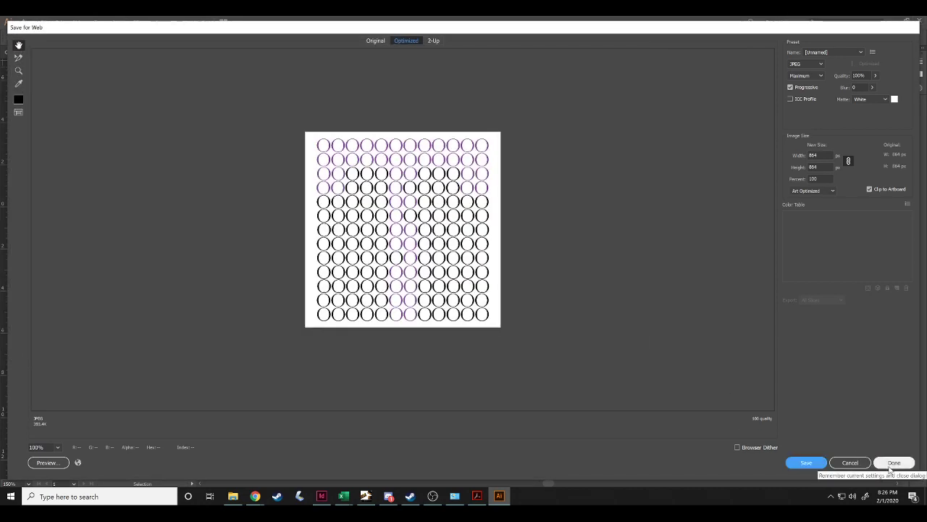
left_click(852, 463)
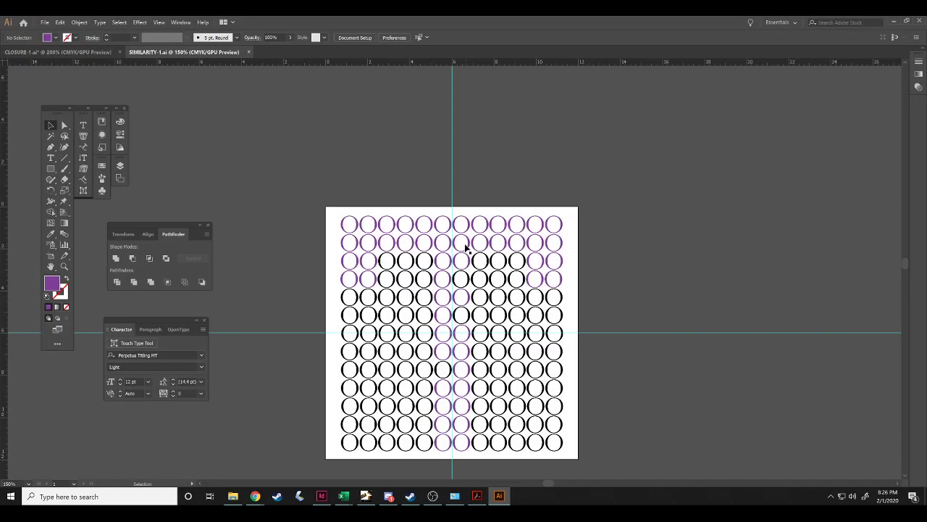
Fill the seventh-column O's in rows four and six with purple.
left_click(469, 287)
left_click(58, 38)
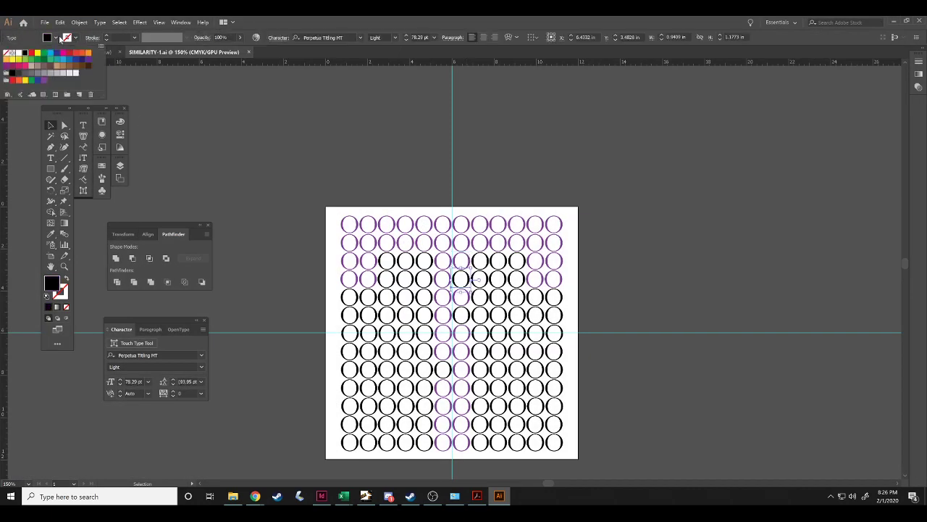
left_click(44, 79)
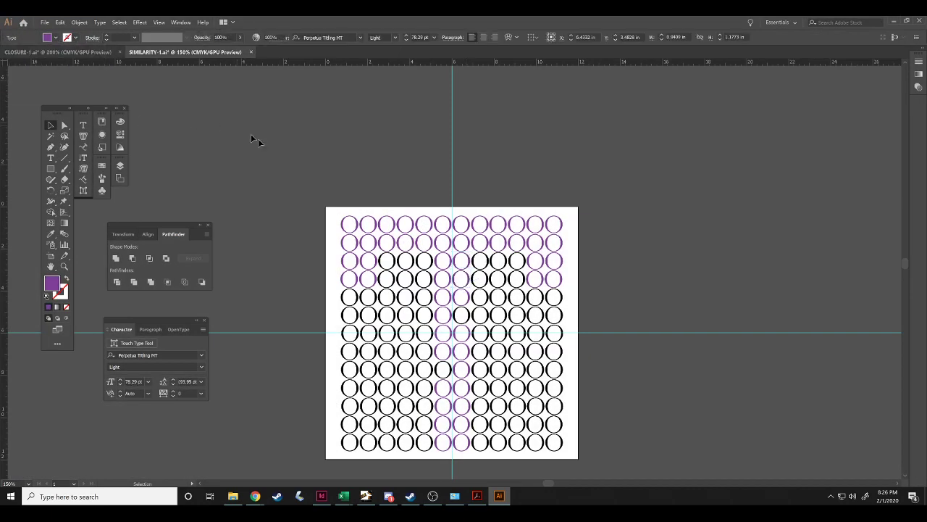
left_click(465, 312)
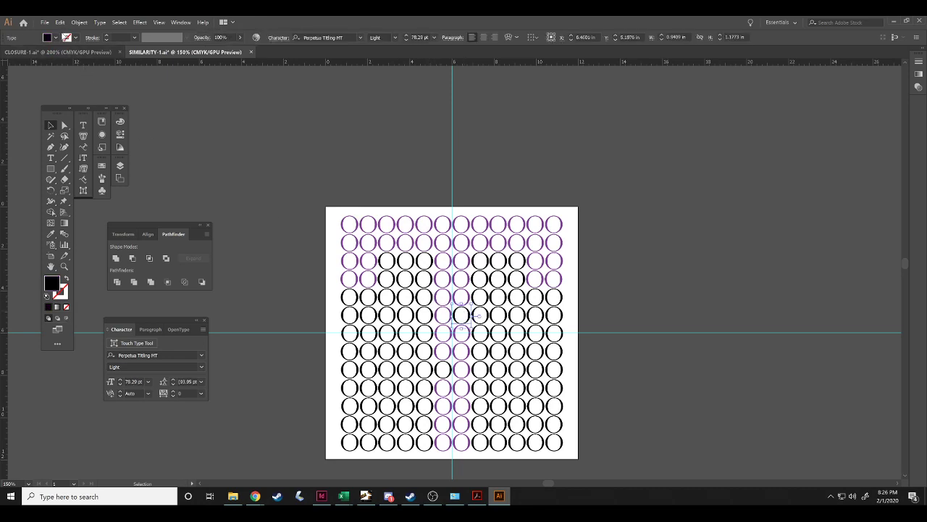
left_click(58, 37)
left_click(42, 82)
Fill the sixth-column O in row nine with purple to complete the T's stem.
left_click(442, 368)
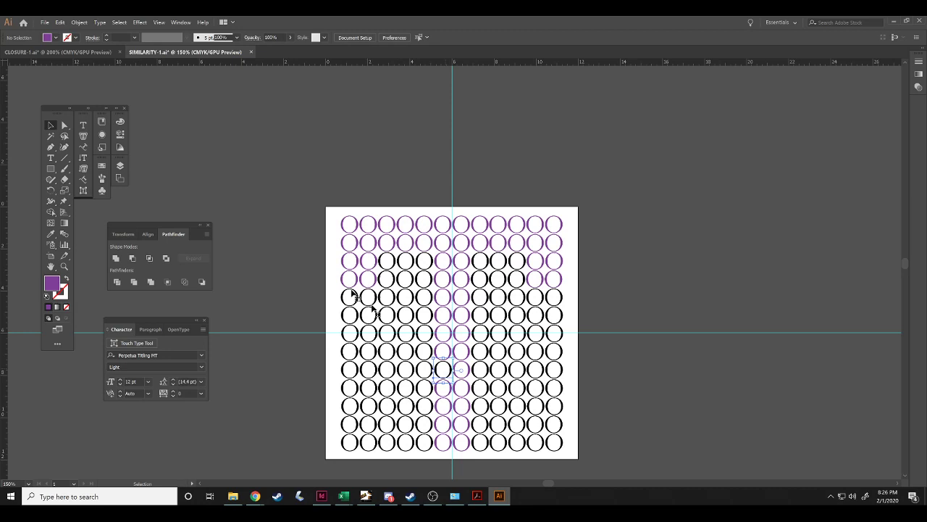
left_click(57, 38)
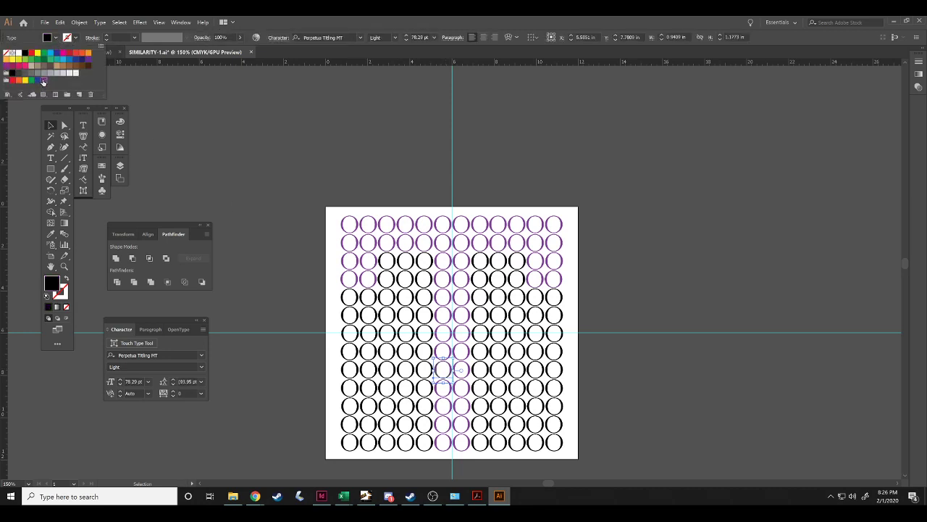
left_click(42, 82)
left_click(281, 147)
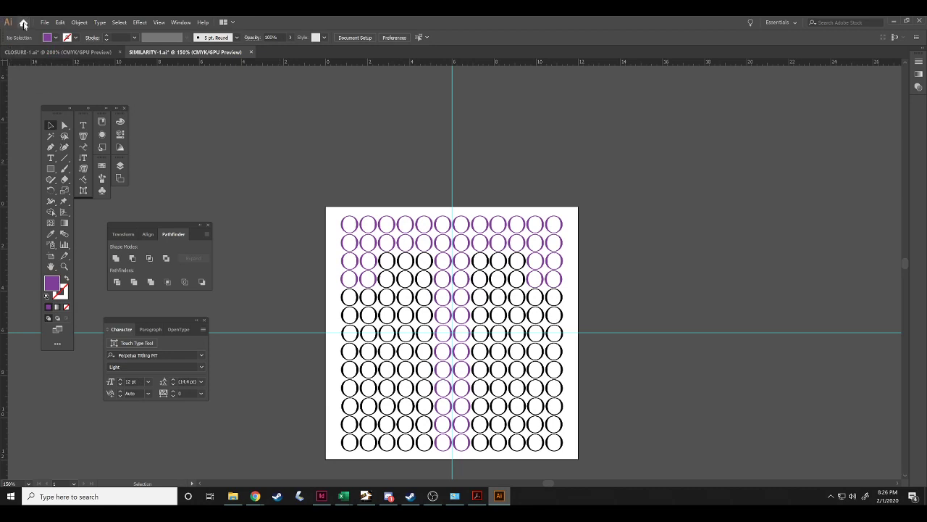
Save the document, and export it for web as a maximum-quality JPEG named SIMILARITY-1 in the WEEK 4 folder.
left_click(44, 22)
left_click(64, 88)
left_click(44, 21)
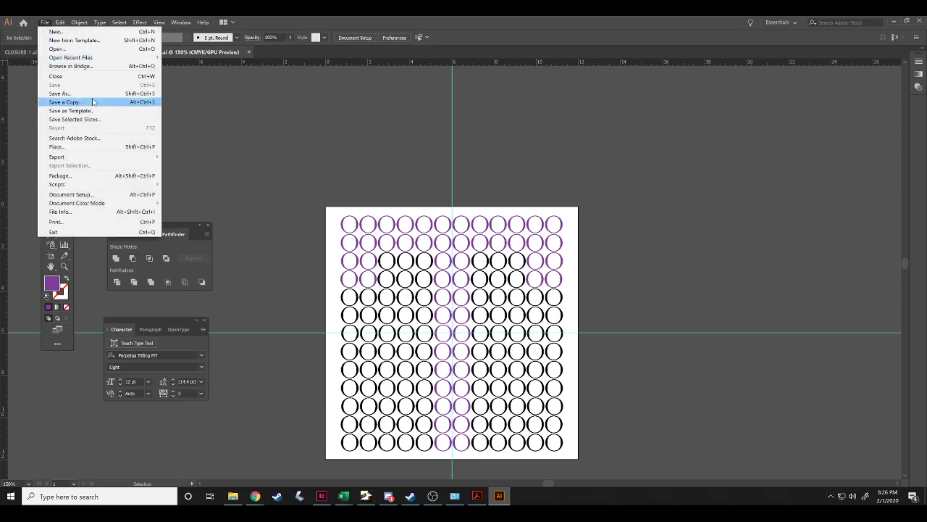
mouse_move(92, 160)
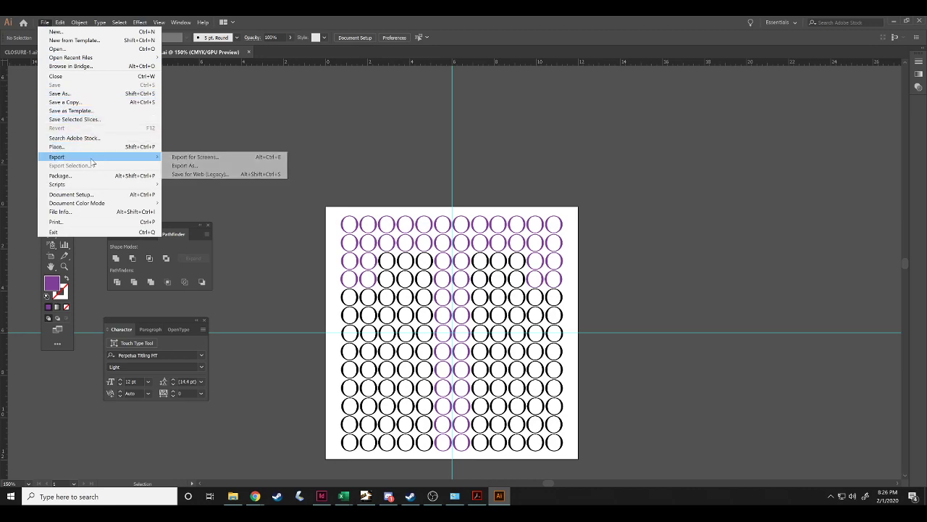
left_click(197, 173)
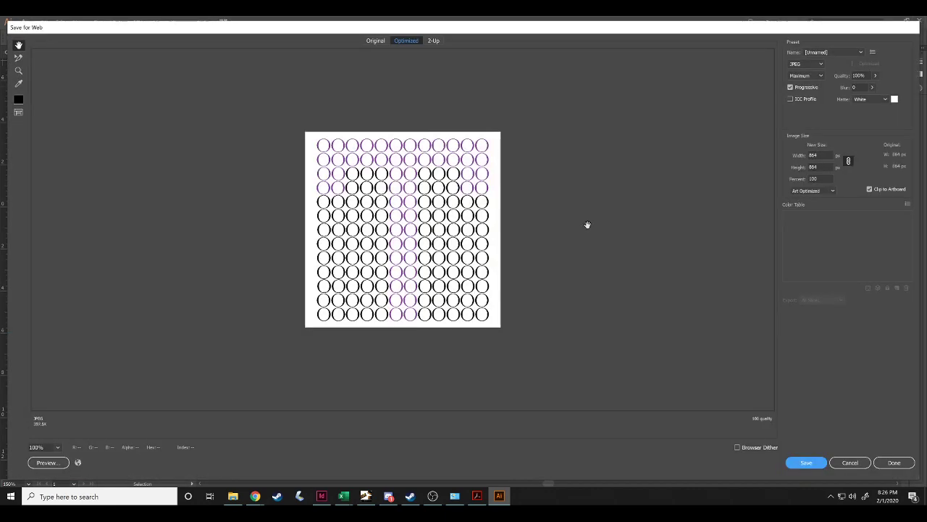
left_click(807, 463)
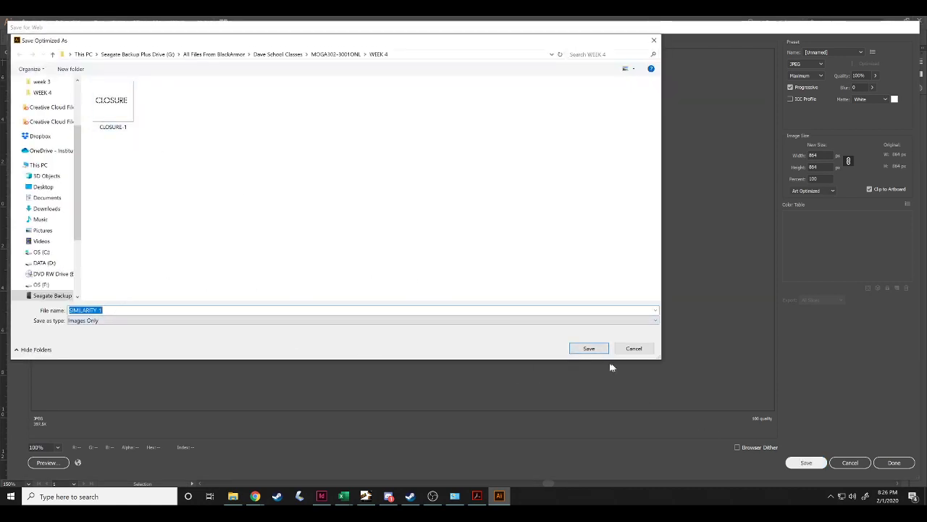
left_click(589, 347)
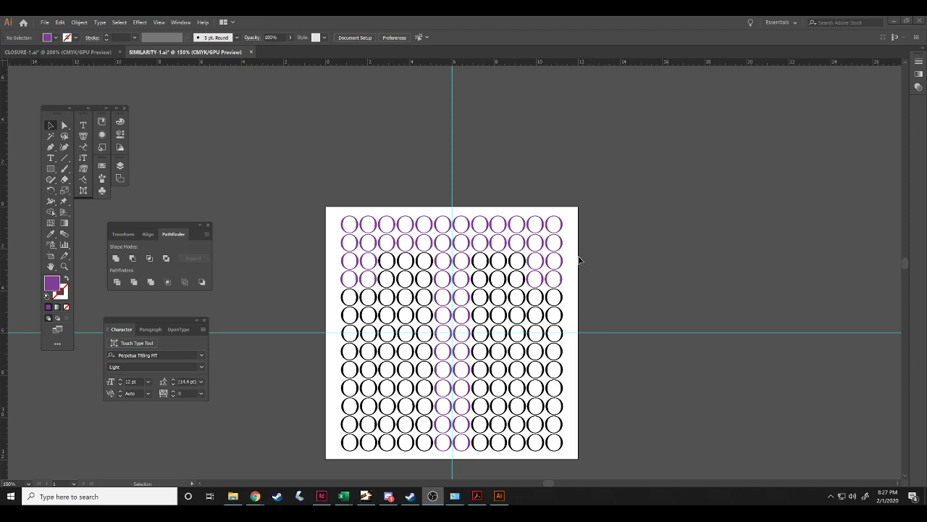
left_click(900, 18)
left_click(894, 21)
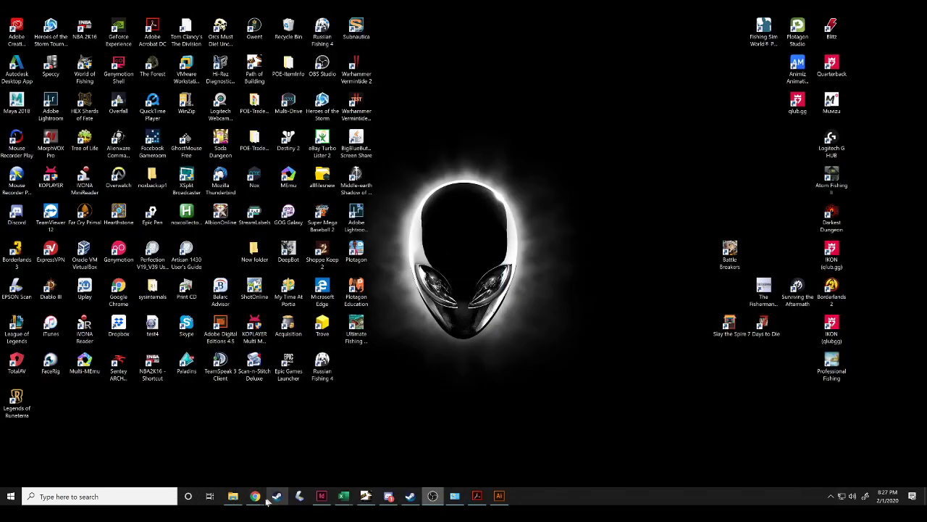
mouse_move(254, 498)
left_click(345, 465)
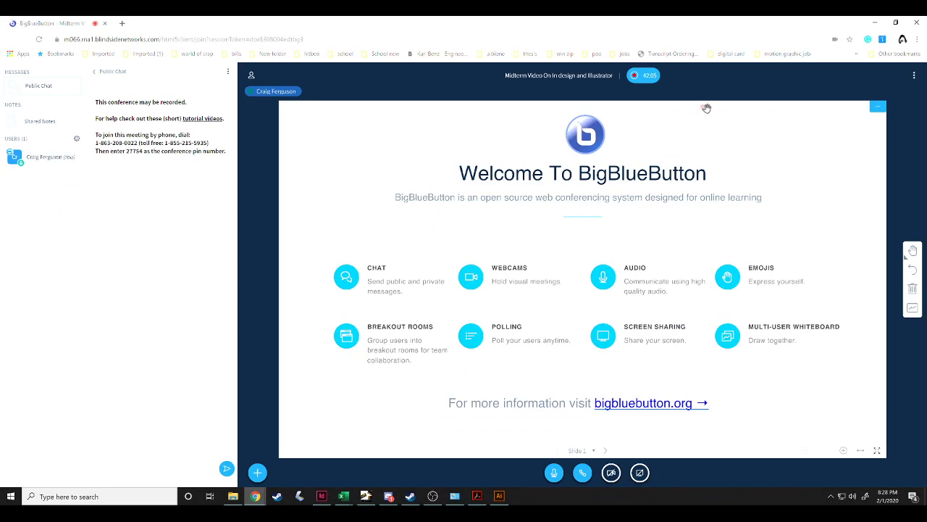
left_click(500, 497)
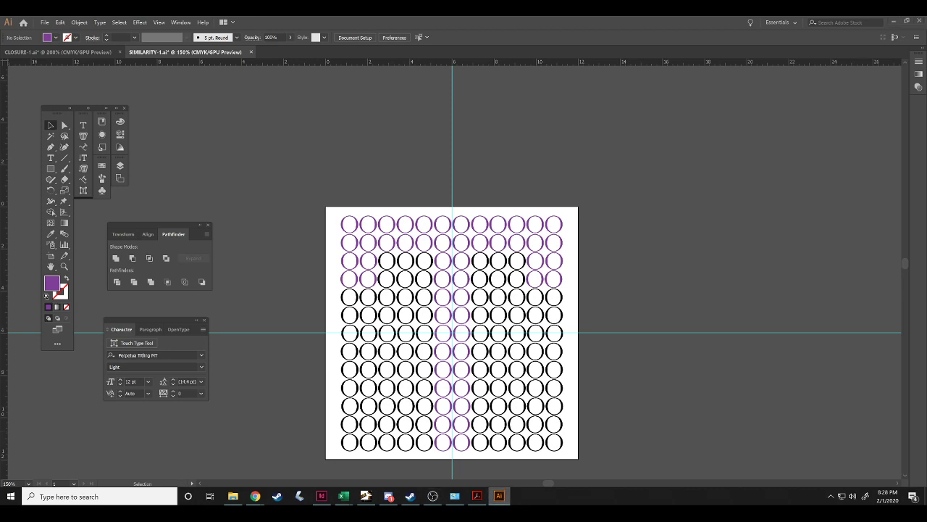
left_click(897, 23)
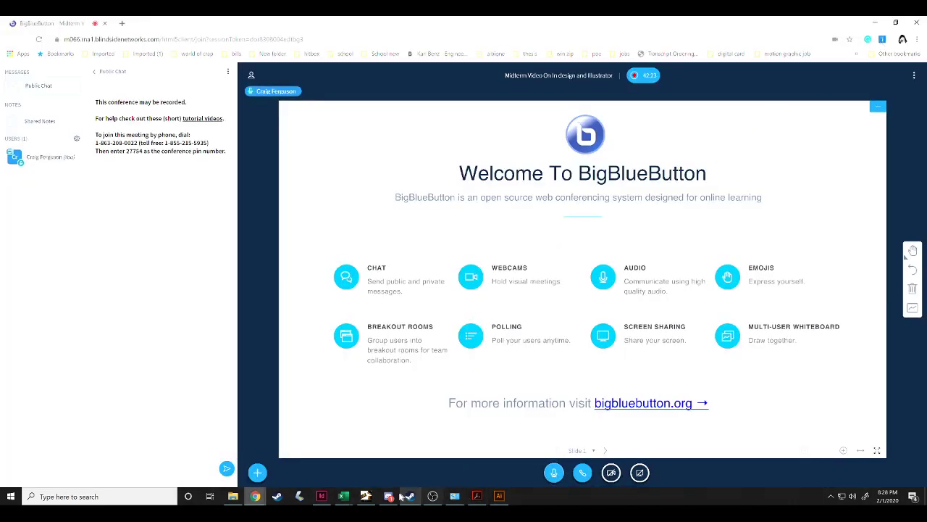
Switch to InDesign and create a 12 x 12 in document with units in inches, 6 pages and facing pages.
left_click(321, 496)
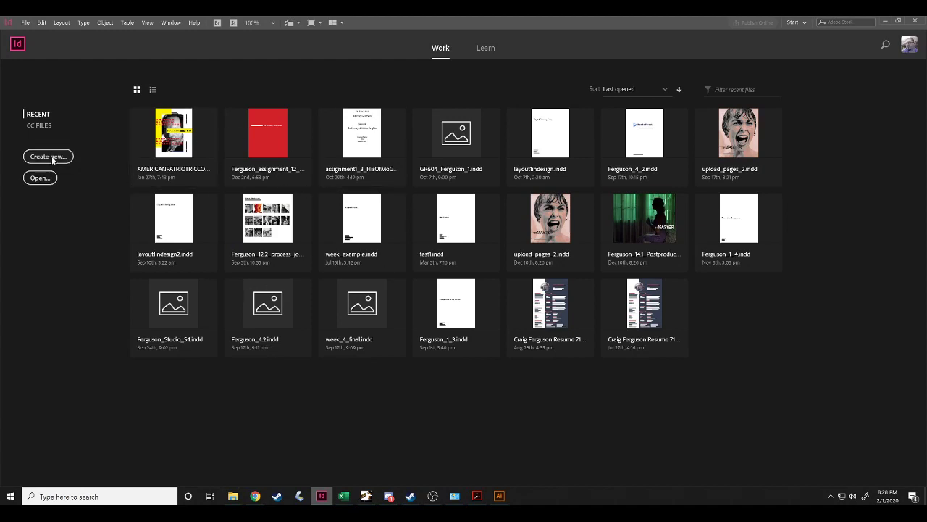
key("ctrl+n")
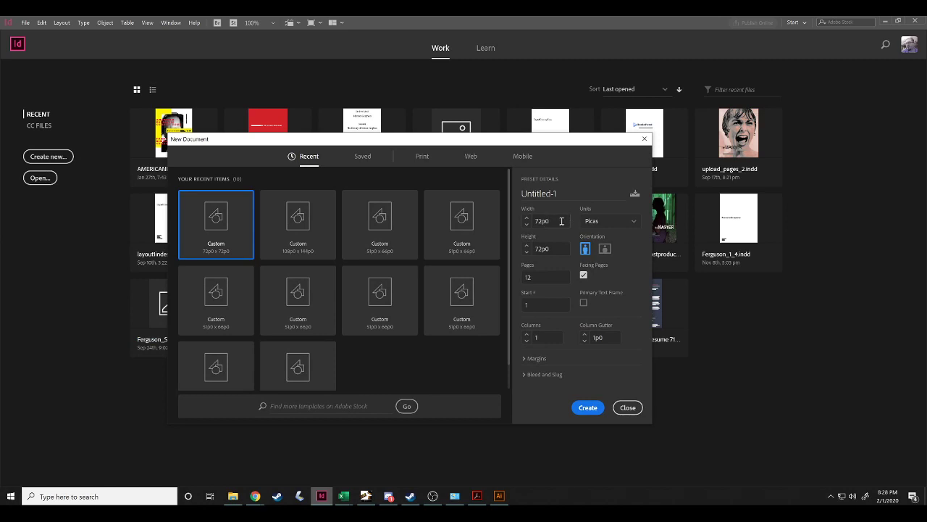
left_click(607, 222)
left_click(600, 268)
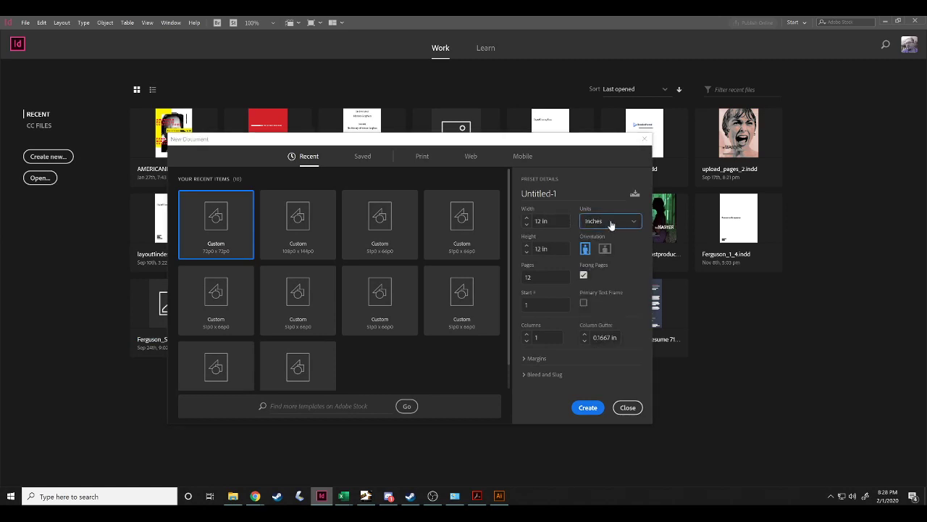
left_click(607, 223)
left_click(568, 221)
left_click(568, 190)
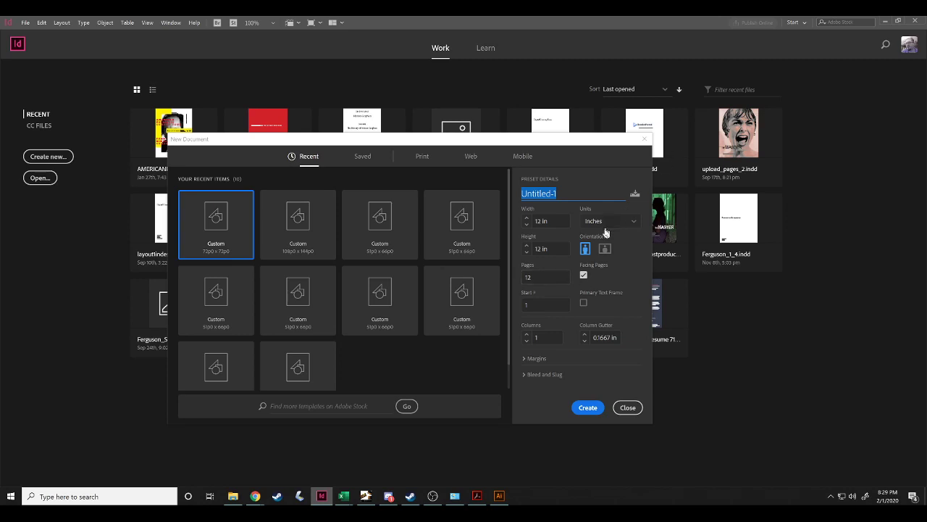
double_click(557, 280)
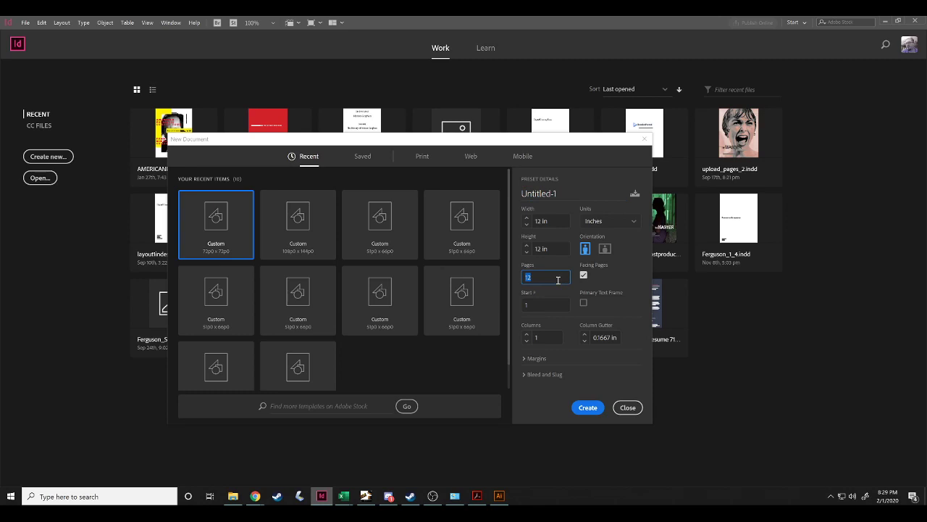
type("6")
left_click(584, 409)
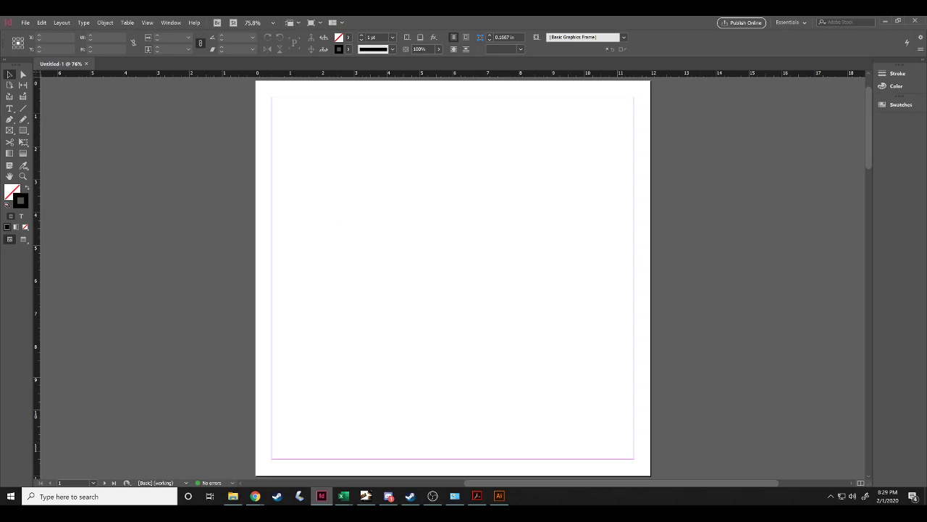
Place the Pages panel over the empty pasteboard beside the first page.
left_click_drag(401, 304, 744, 148)
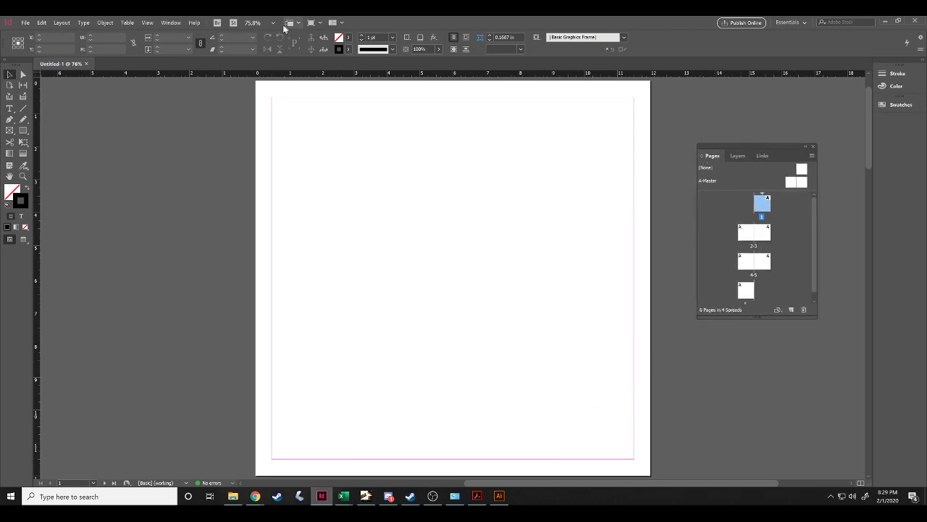
left_click(171, 22)
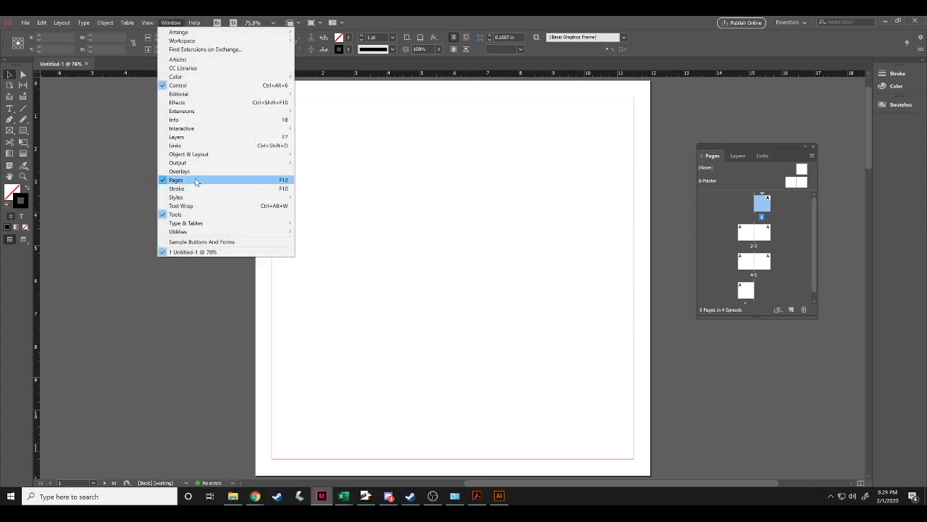
left_click(128, 175)
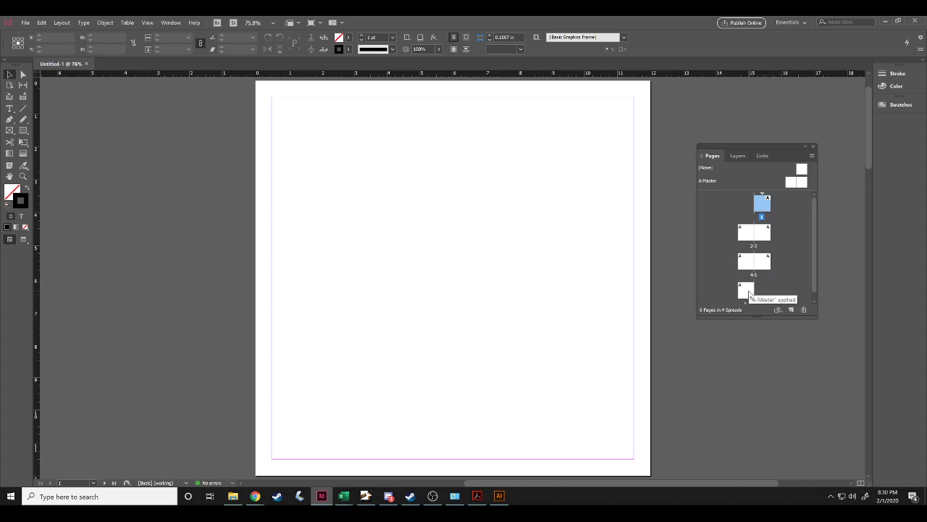
Open the A-Master spread for editing with both of its pages in view.
left_click(805, 184)
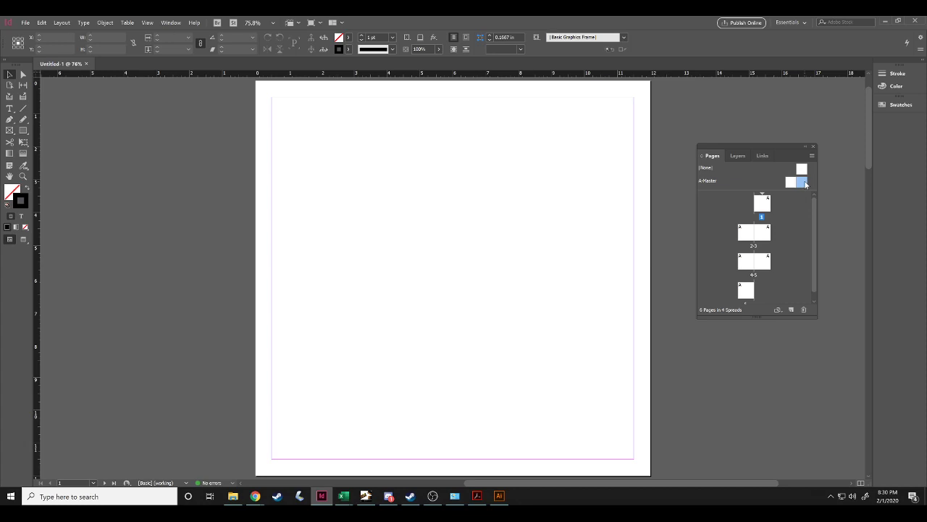
double_click(805, 184)
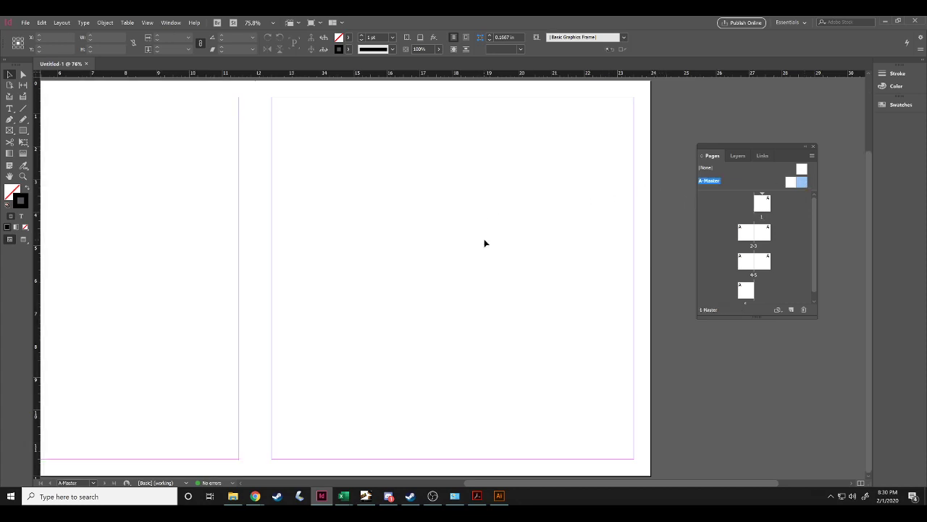
key("ctrl+minus")
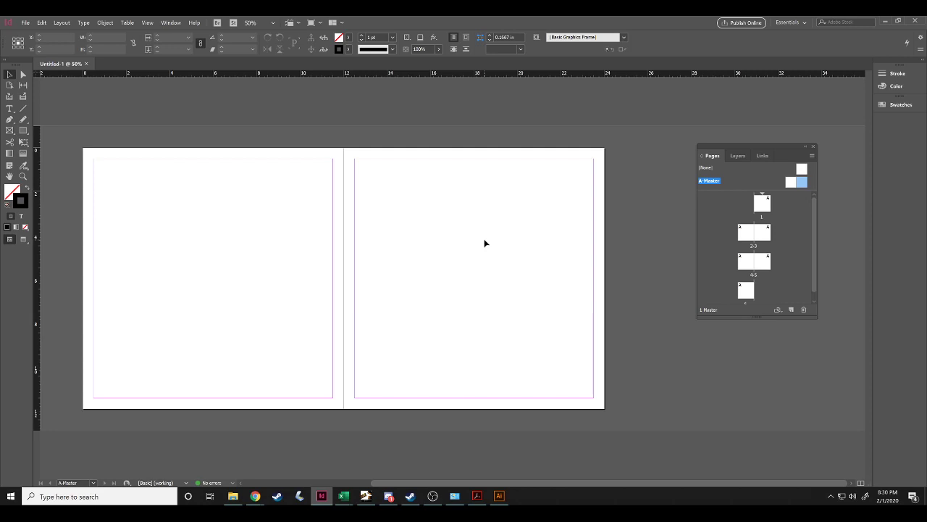
Draw a rectangle about 5.9 x 5.35 in on the left A-Master page and fill it with magenta C=0 M=100 Y=0 K=0.
left_click(23, 130)
mouse_move(163, 220)
left_mouse_down()
mouse_move(278, 335)
mouse_move(292, 336)
left_mouse_up()
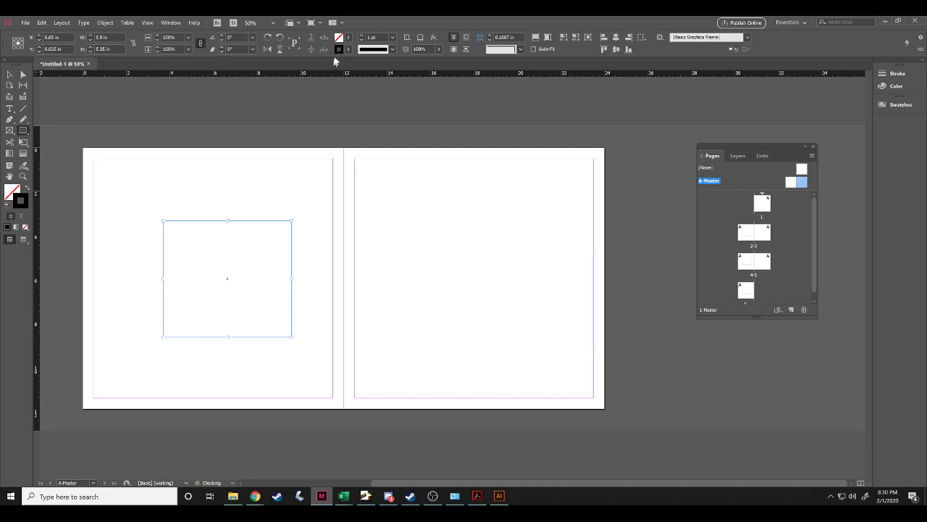
left_click(348, 37)
left_click(253, 116)
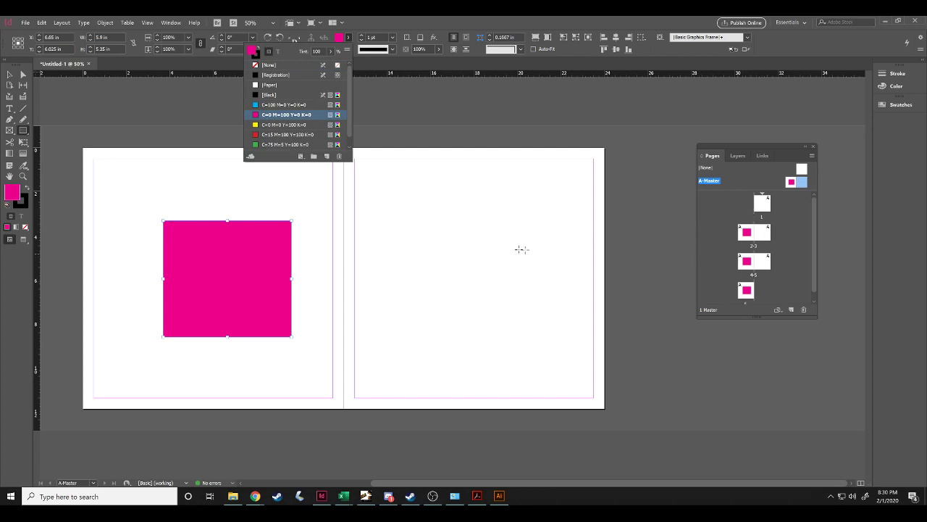
Draw a rectangle about 6.3 x 5.225 in on the right A-Master page and fill it with magenta C=0 M=100 Y=0 K=0.
left_click_drag(418, 223, 555, 336)
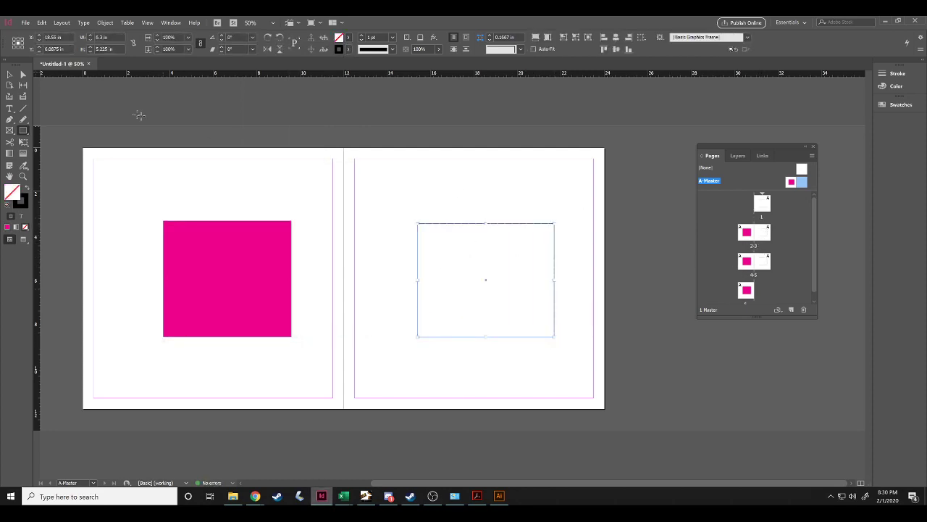
left_click(348, 38)
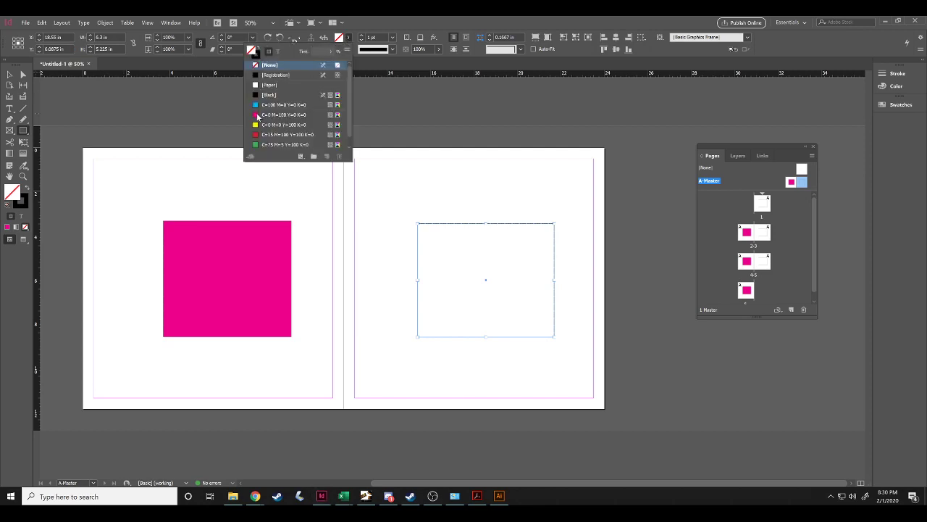
left_click(257, 116)
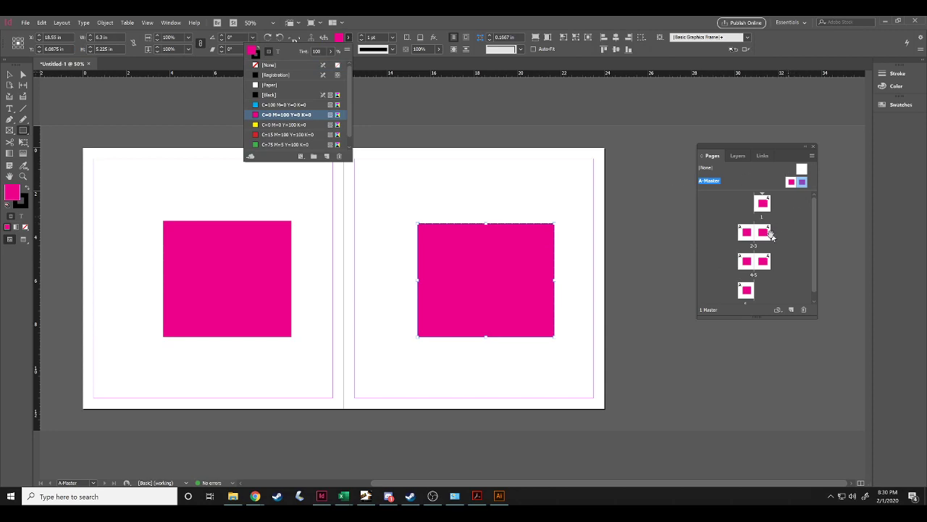
scroll(754, 279, "down", 2)
scroll(765, 262, "up", 2)
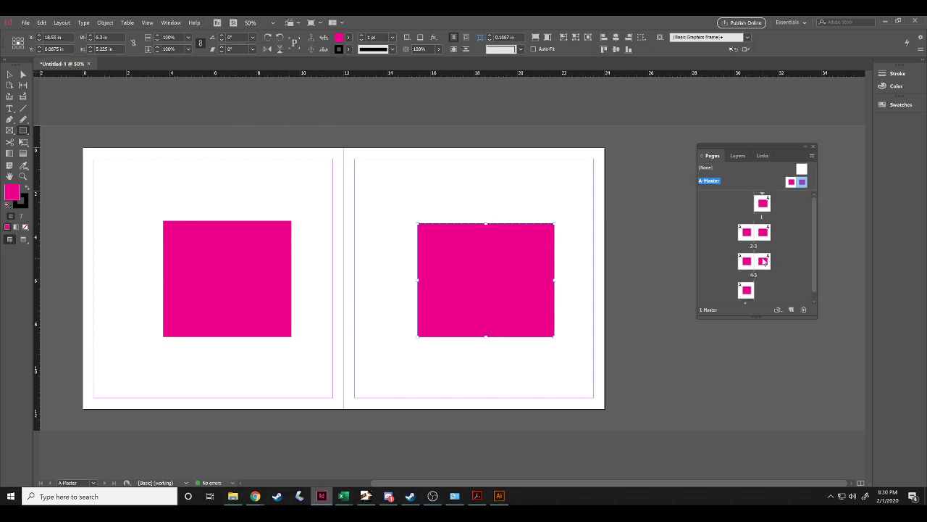
Delete the magenta rectangles from both pages of the A-Master spread.
left_click(10, 76)
left_click(217, 261)
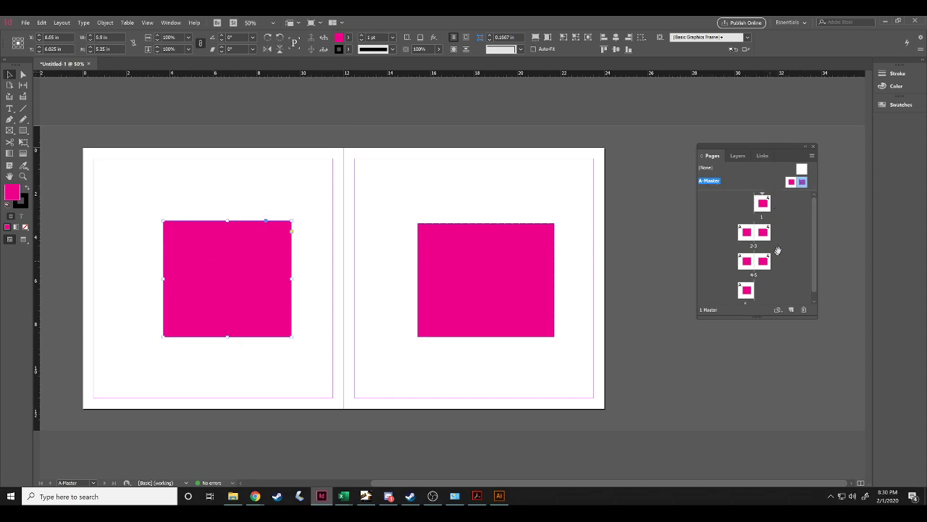
left_click(466, 296)
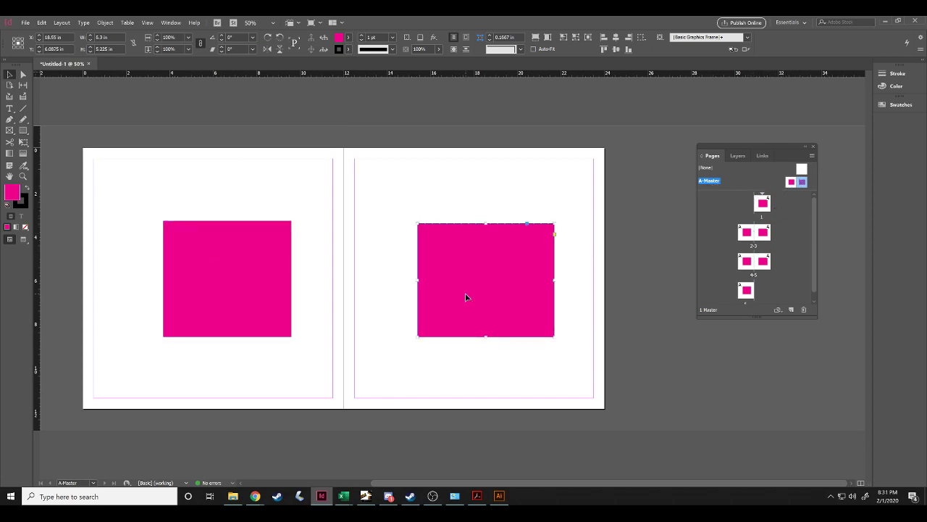
key("Delete")
left_click(228, 278)
key("Delete")
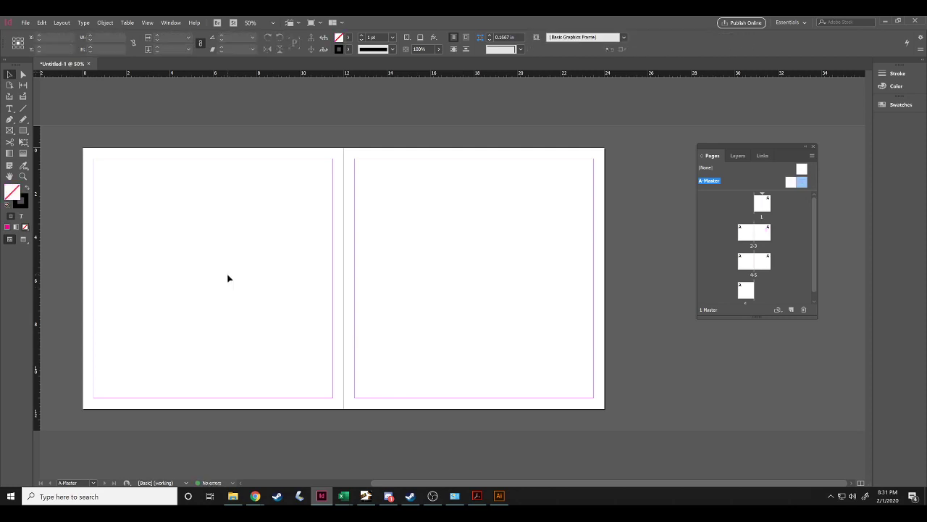
Examine the Margins and Columns settings of the A-Master spread and accept them.
left_click(801, 182)
key("alt+Tab")
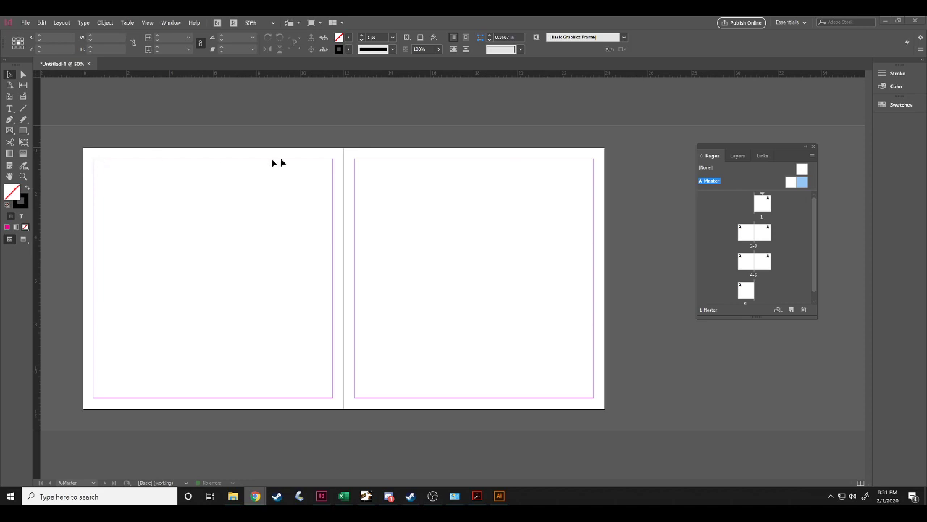
left_click(104, 27)
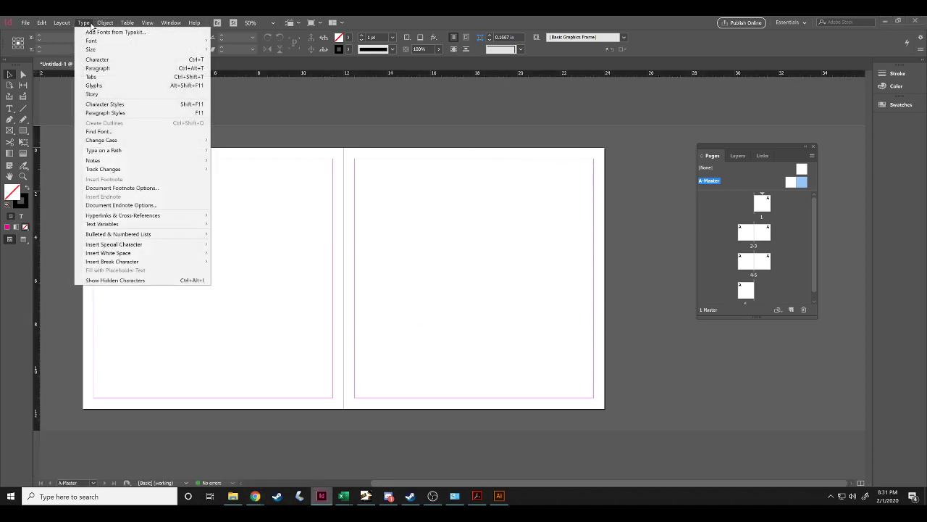
mouse_move(62, 23)
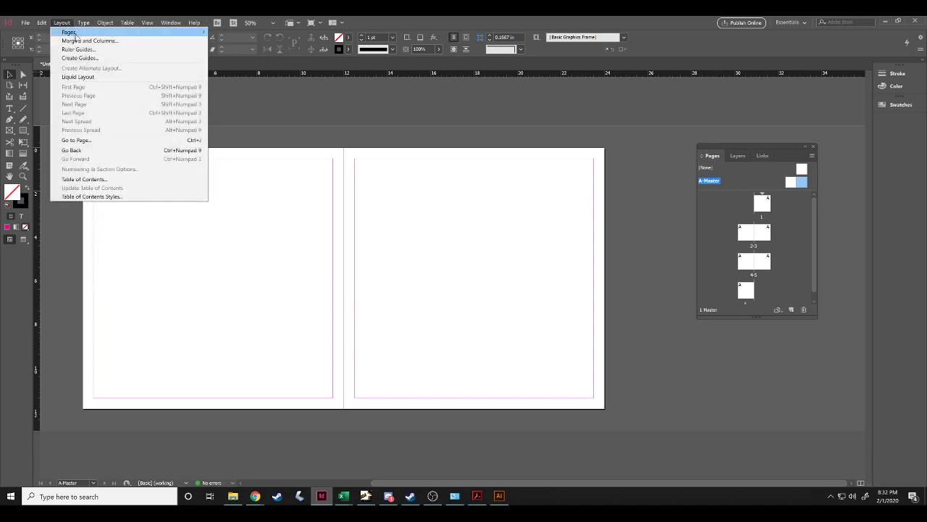
left_click(89, 41)
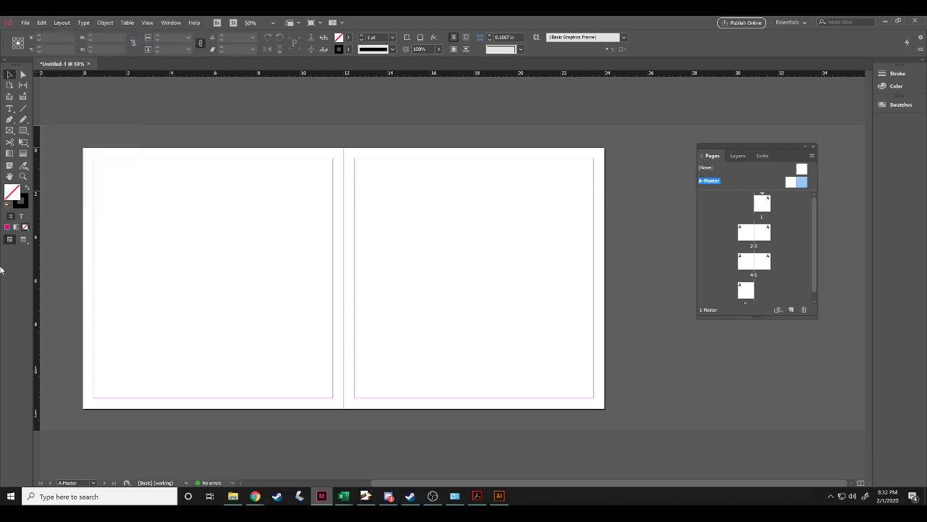
left_click_drag(373, 193, 451, 189)
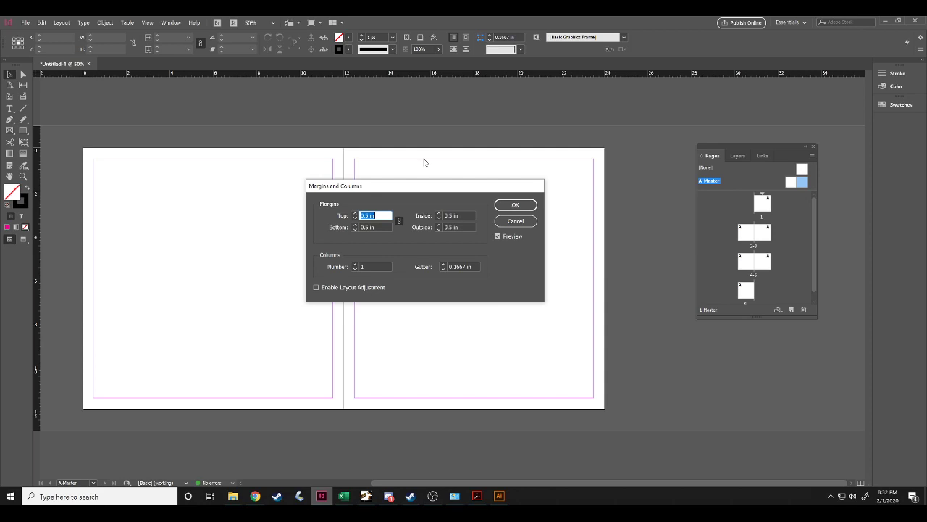
left_click(516, 206)
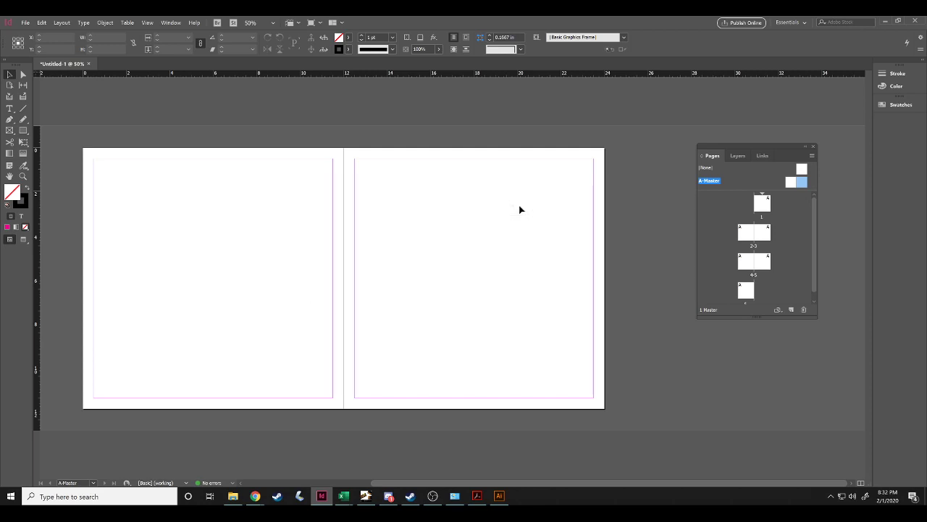
left_click_drag(297, 224, 436, 316)
left_click_drag(305, 214, 370, 313)
Start creating guides on the A-Master with preview turned on and the number of rows set to 7.
left_click(63, 23)
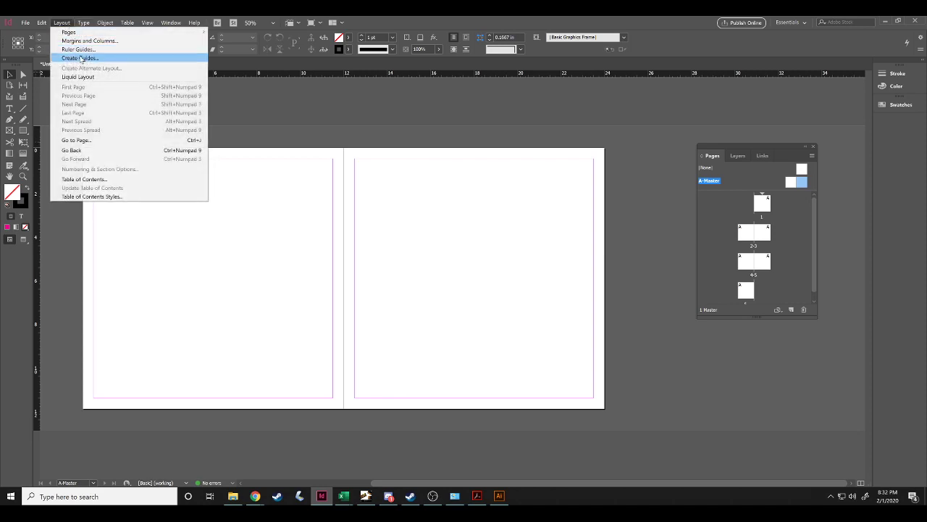
left_click(81, 59)
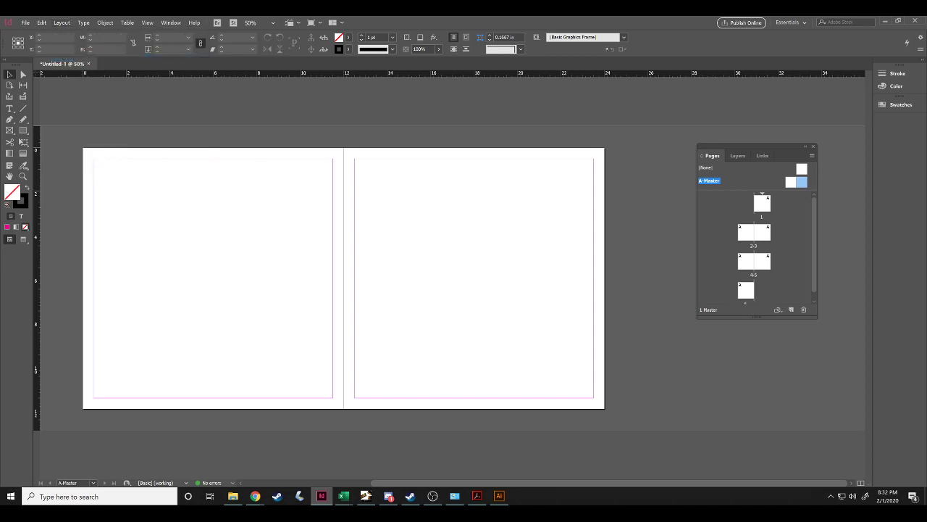
left_click_drag(481, 258, 420, 197)
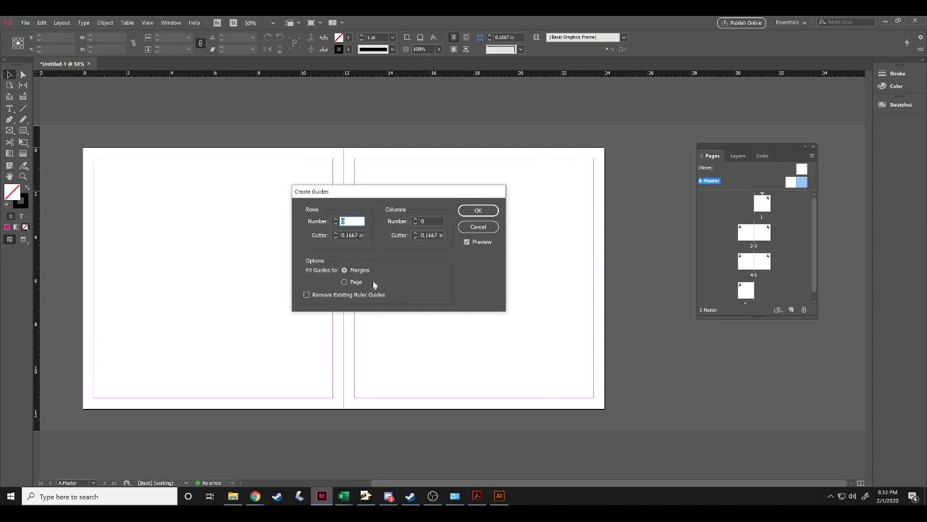
left_click(467, 242)
left_click(336, 218)
left_click(335, 219)
left_click(335, 219)
left_click(335, 218)
left_click(335, 219)
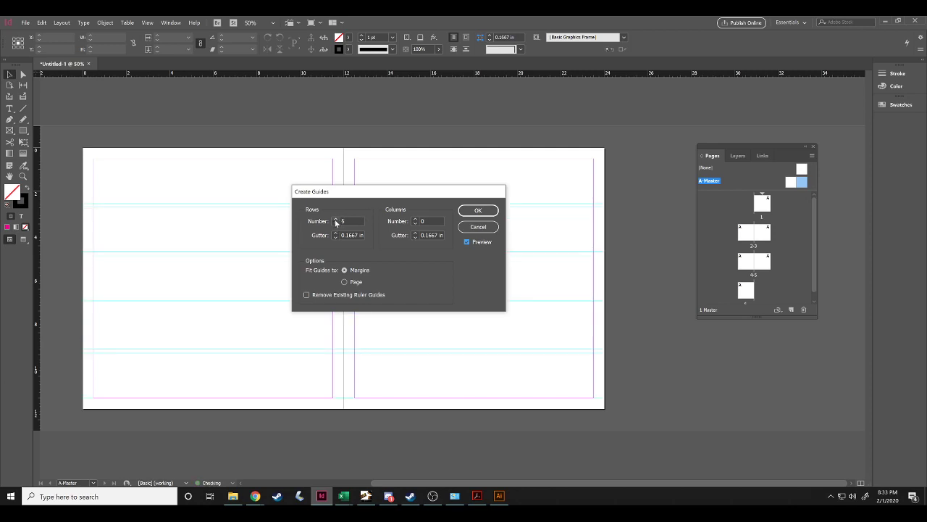
left_click(336, 219)
left_click(336, 219)
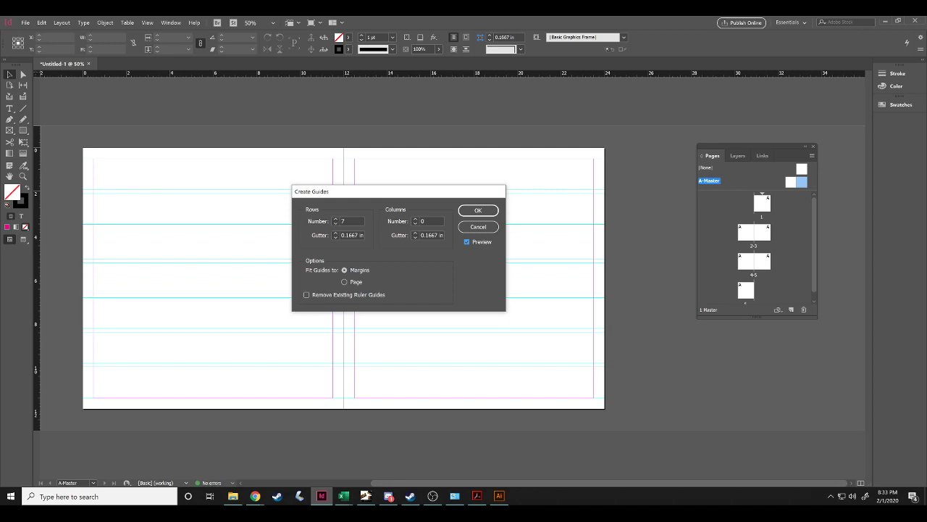
Set the guide columns to 6, create the margin-fitted guides, and go to page 1.
left_click(415, 219)
left_click(415, 218)
left_click(415, 219)
left_click(415, 219)
left_click(415, 219)
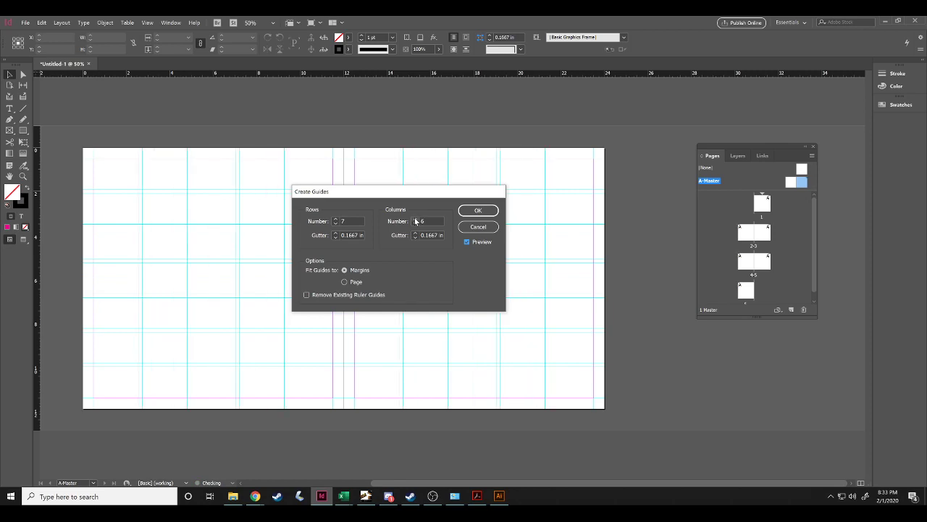
left_click(415, 219)
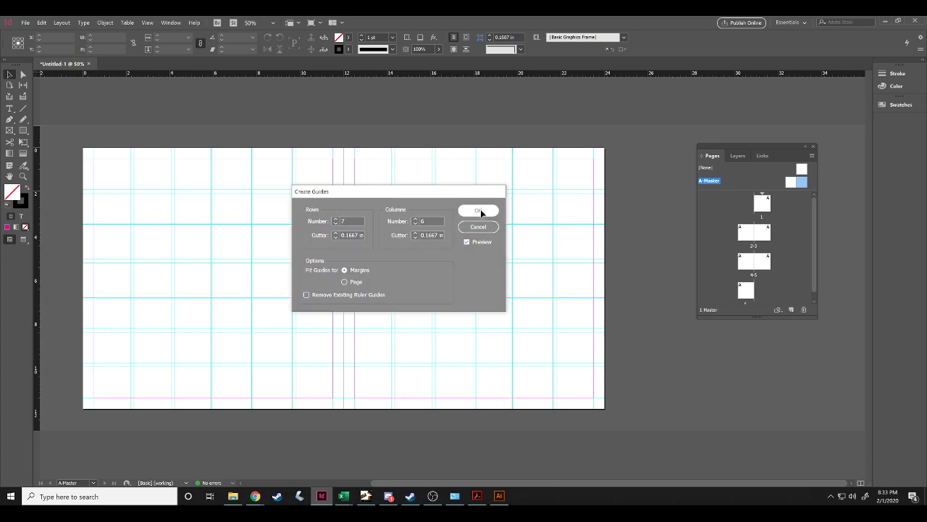
left_click(481, 211)
double_click(762, 204)
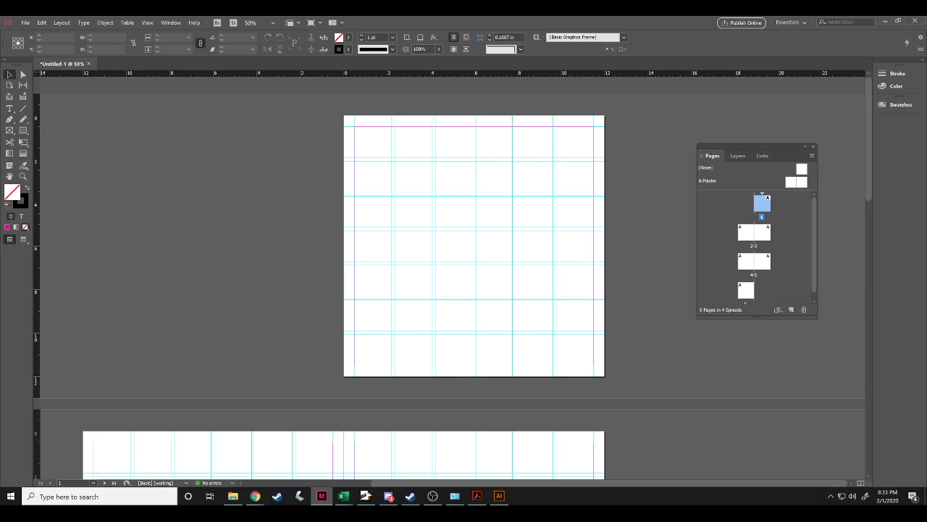
Switch to Illustrator and create a new 12 x 12 in document with one artboard.
key("alt+Tab")
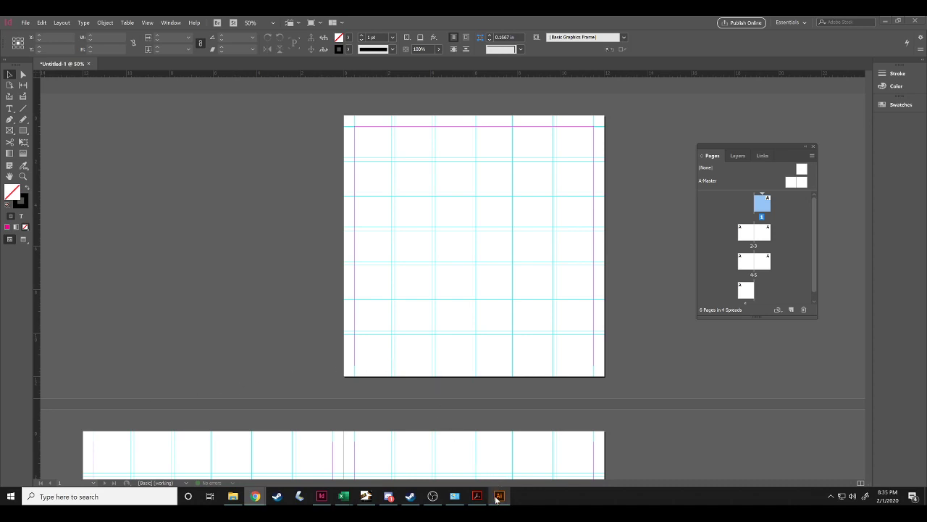
mouse_move(497, 498)
left_click(477, 443)
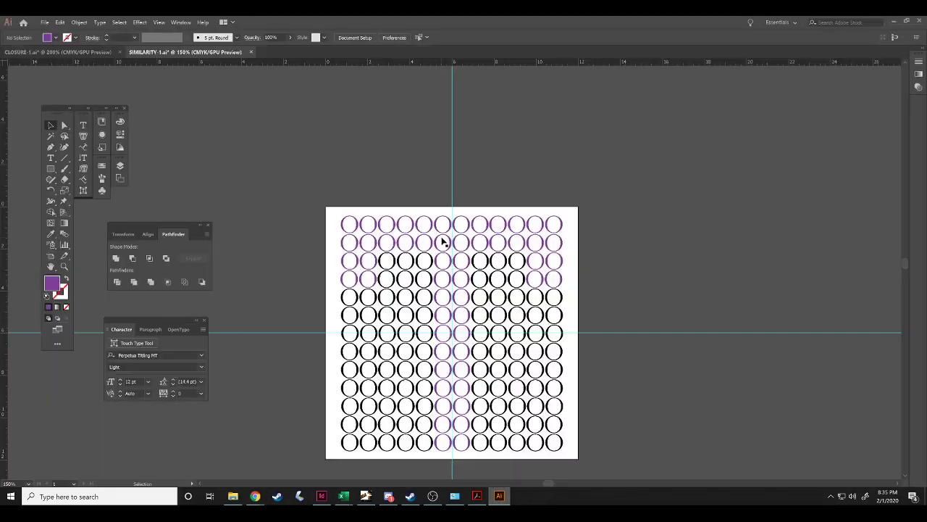
left_click(44, 22)
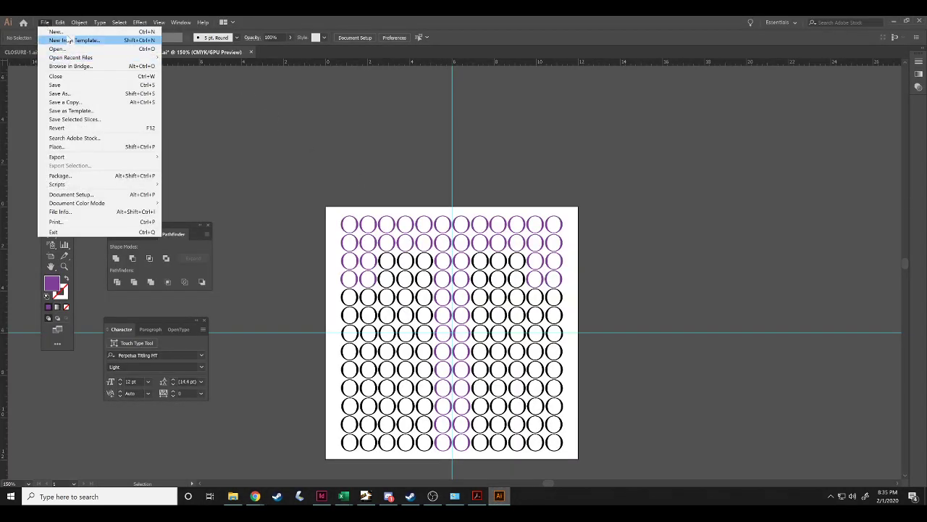
left_click(56, 32)
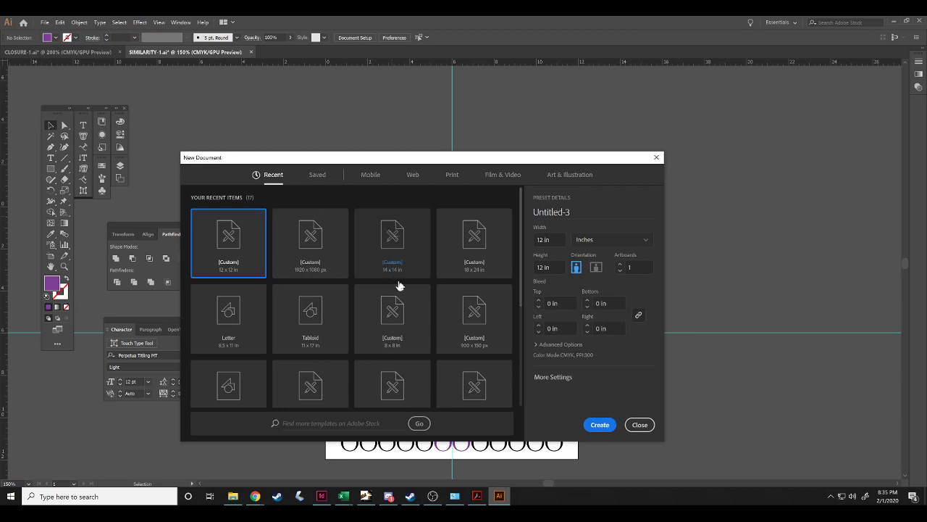
left_click(598, 421)
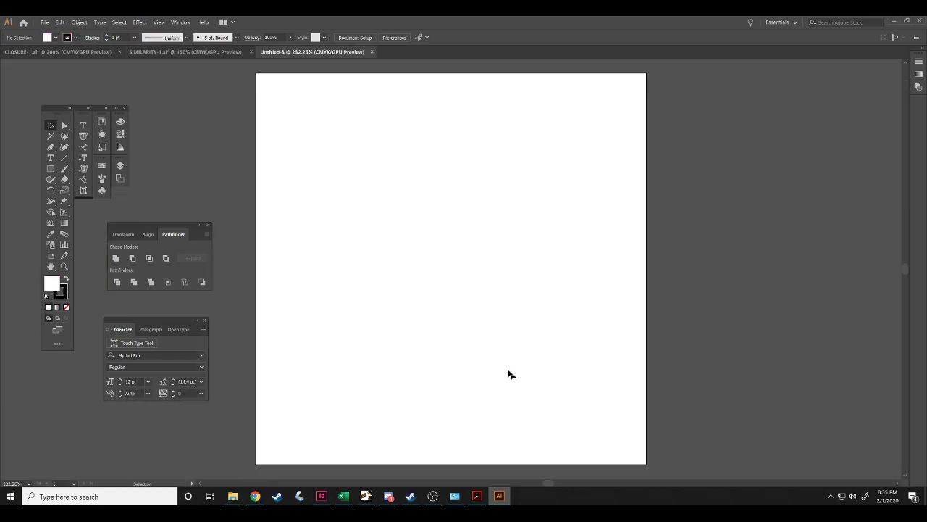
Add an ampersand in Myriad Pro Regular as point type on the artboard.
left_click(51, 158)
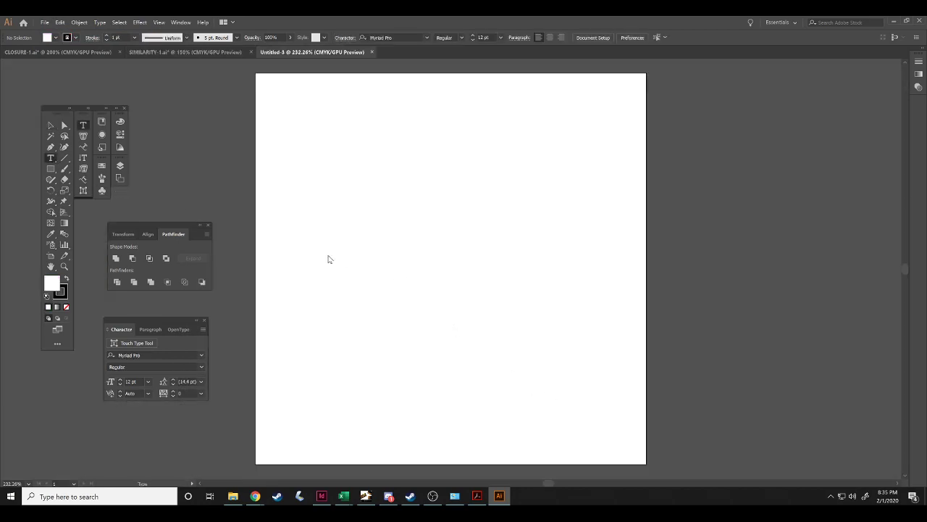
left_click(339, 246)
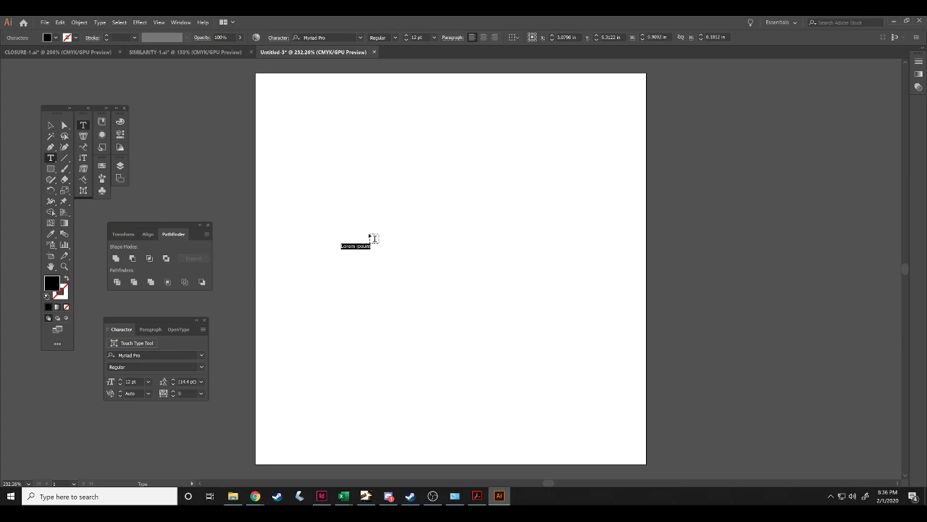
type("a")
left_click(50, 126)
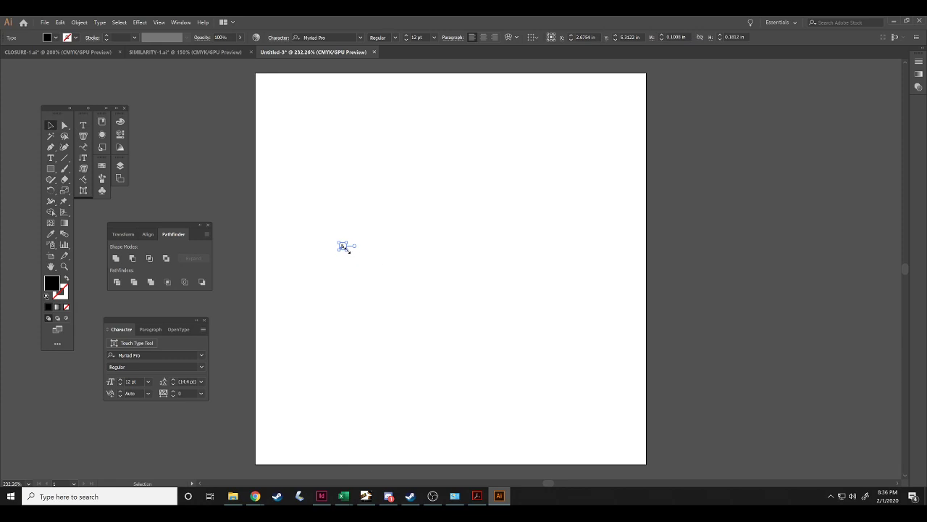
Enlarge the ampersand to about 752 pt and position it around the middle of the artboard.
left_click_drag(348, 249, 518, 389)
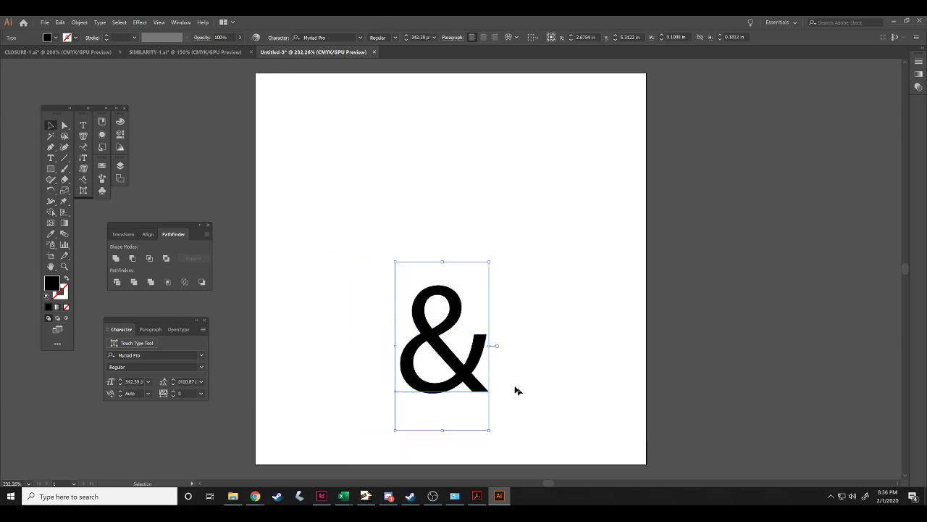
left_click_drag(445, 342, 445, 184)
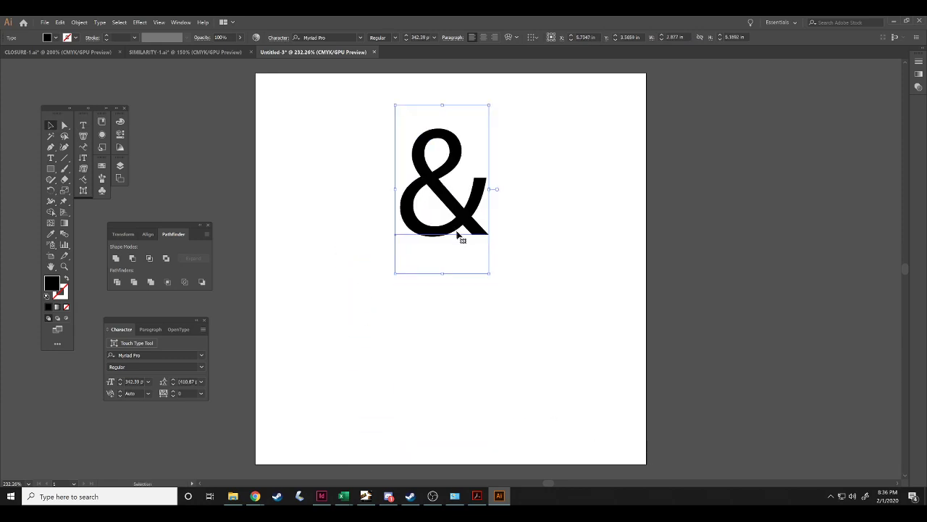
left_click_drag(490, 275, 685, 468)
left_click_drag(509, 319, 467, 304)
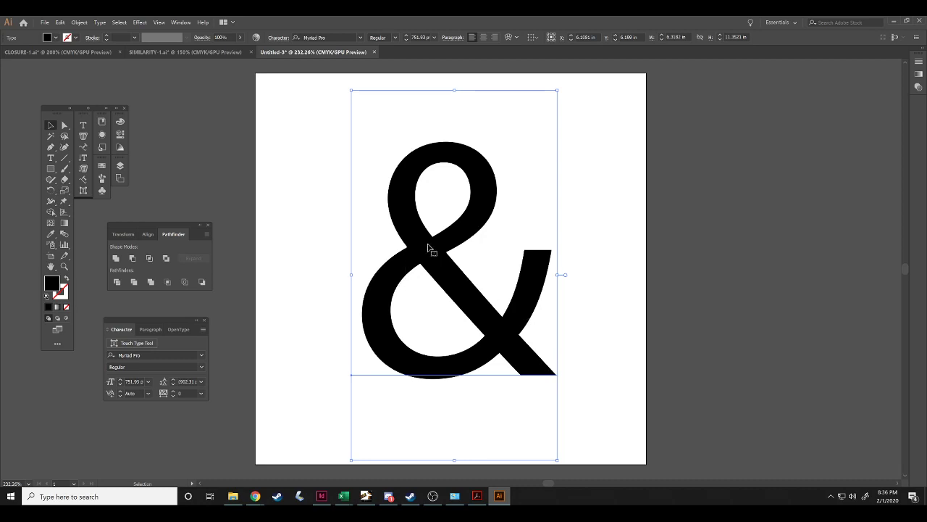
Show the document rulers and return to the Selection tool with the ampersand selected.
key("shift+r")
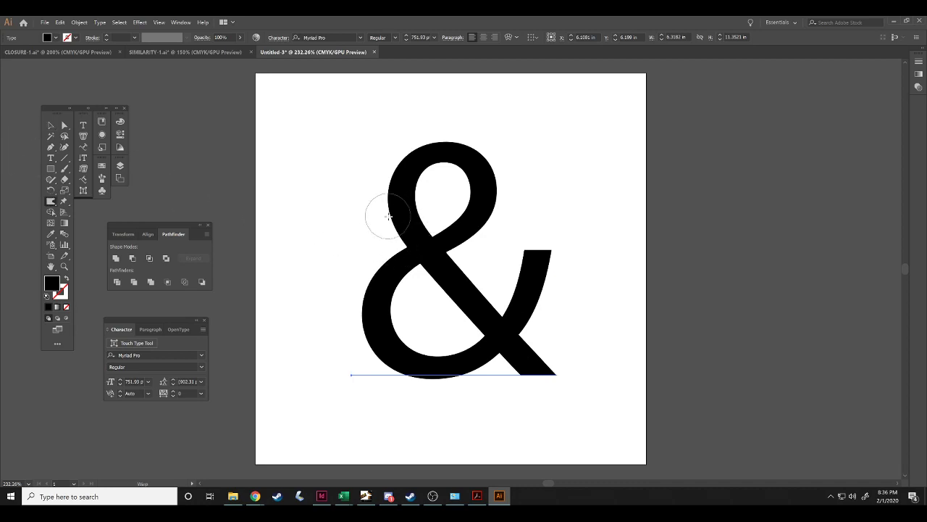
key("ctrl+r")
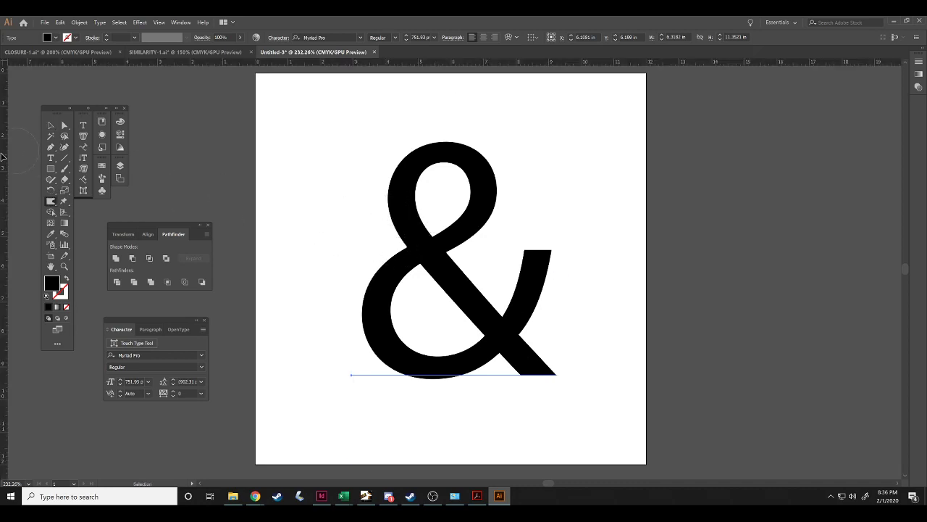
key("v")
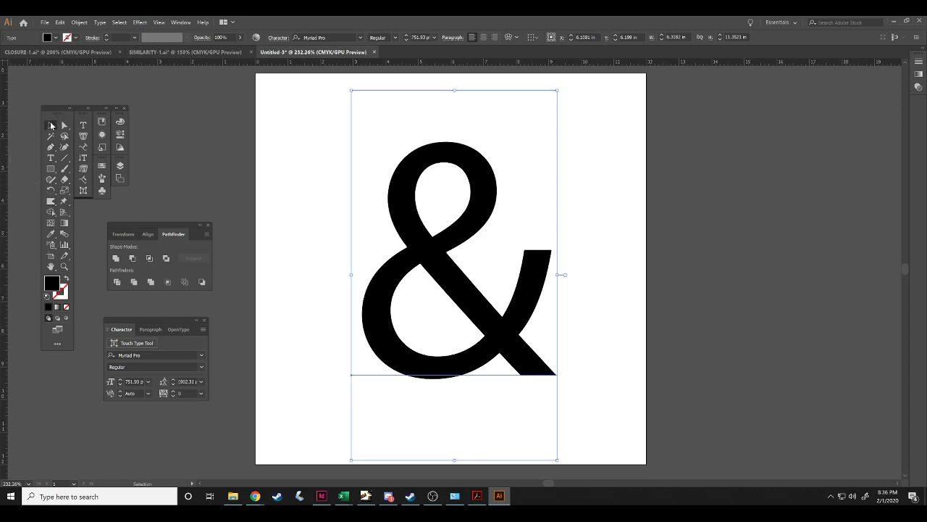
Place four ruler guides about 0.5 in inside each edge of the artboard.
left_click_drag(5, 174, 272, 190)
left_click_drag(339, 64, 337, 89)
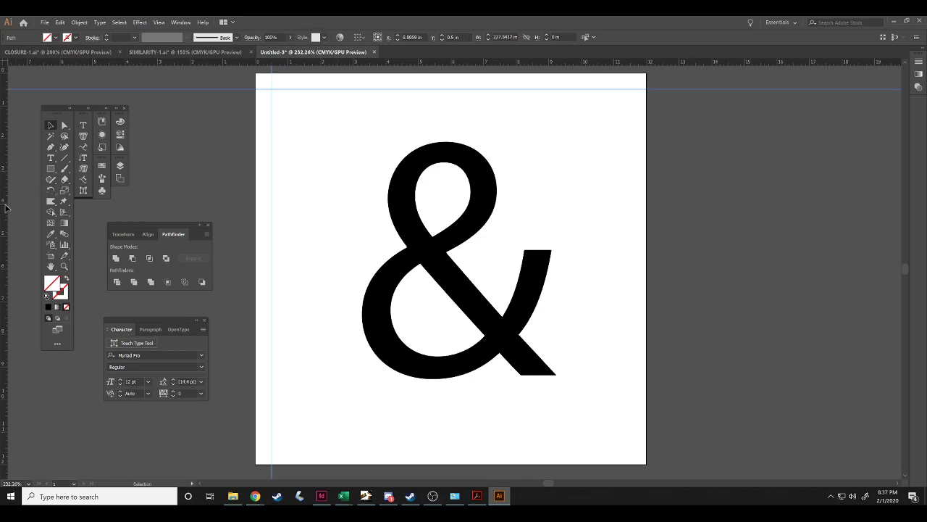
left_click_drag(5, 208, 631, 197)
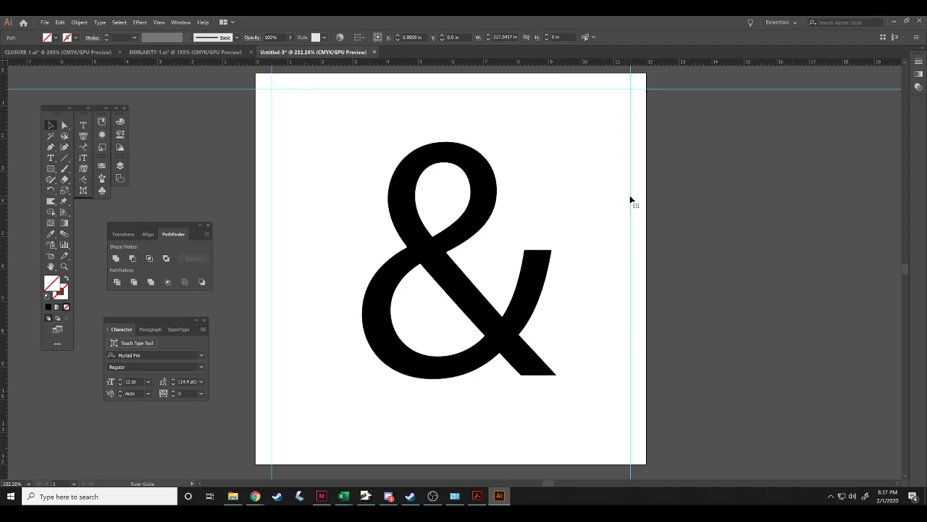
left_click_drag(498, 64, 481, 448)
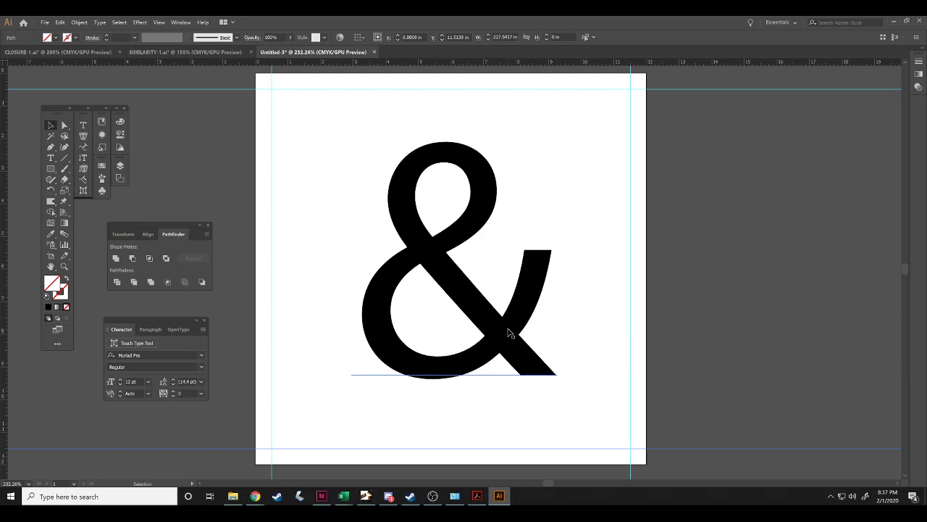
Move the ampersand to the upper-left corner of the guides and enlarge it proportionally to about 888 pt.
left_click_drag(508, 329, 420, 334)
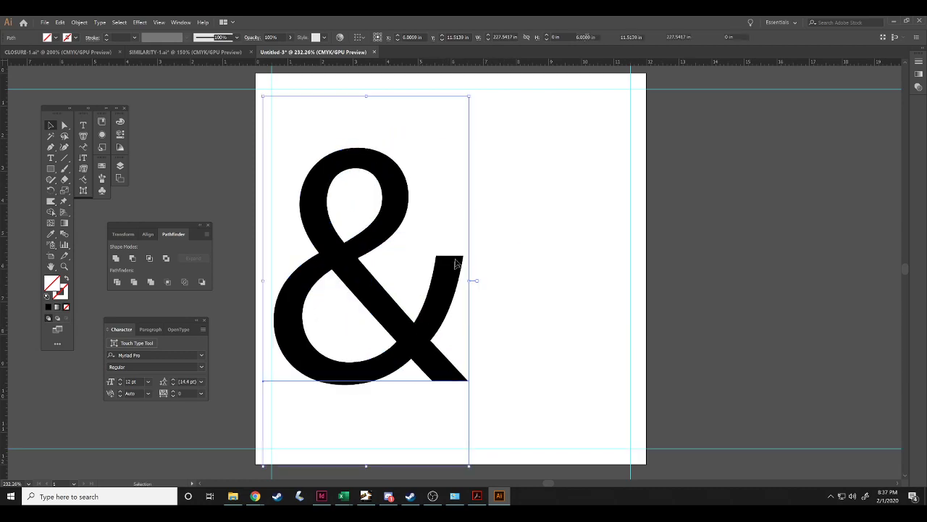
left_click_drag(469, 97, 543, 111)
scroll(596, 280, "down", 1)
scroll(595, 280, "down", 3)
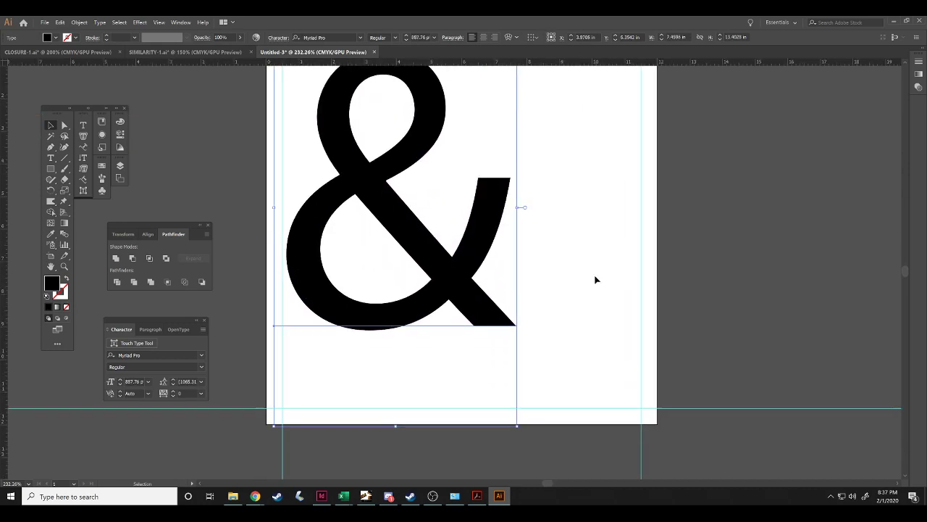
left_click(592, 261)
scroll(542, 264, "up", 1)
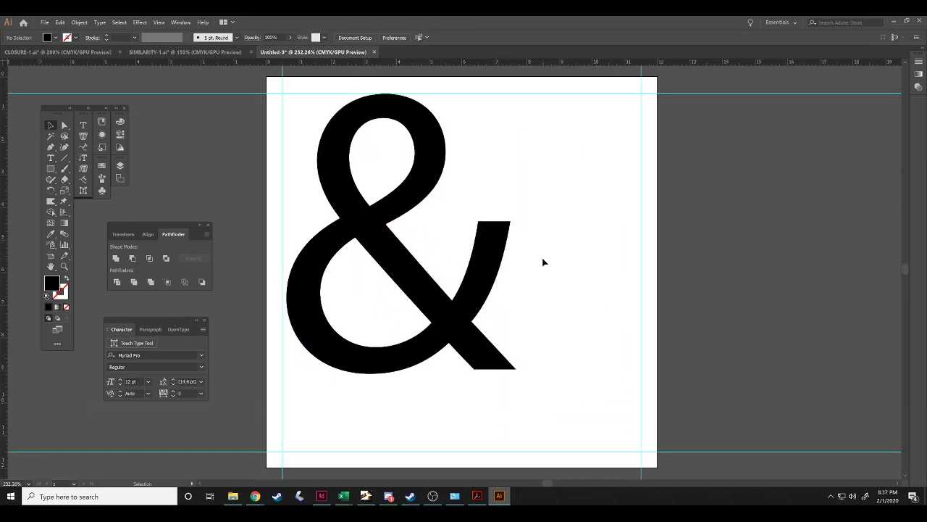
scroll(547, 281, "up", 1)
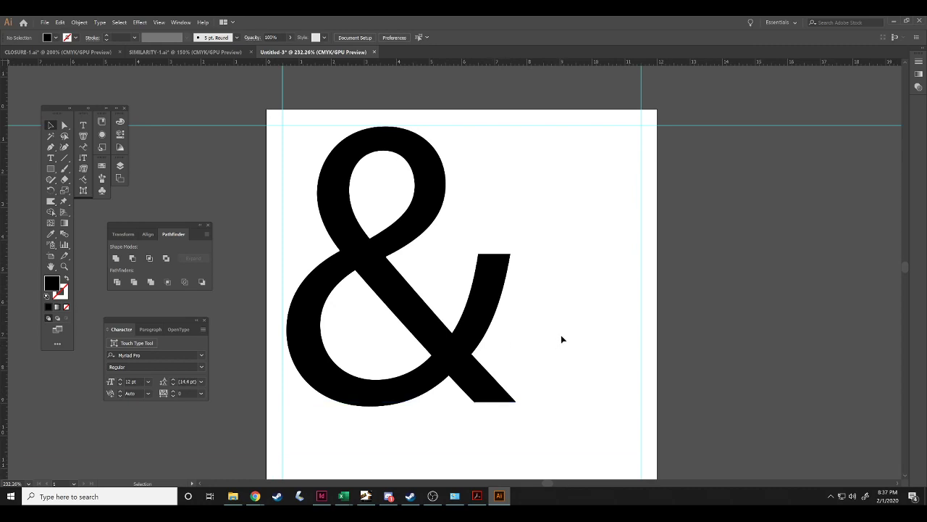
left_click(432, 496)
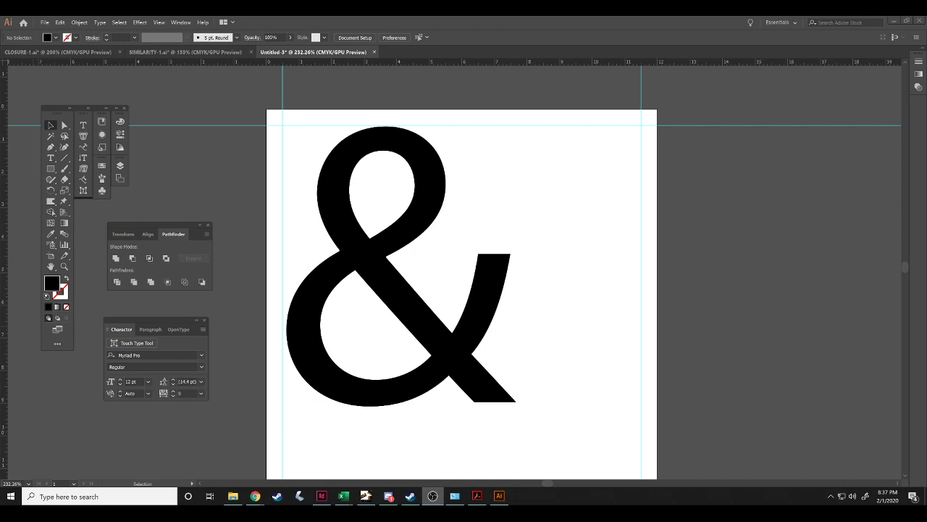
left_click(23, 270)
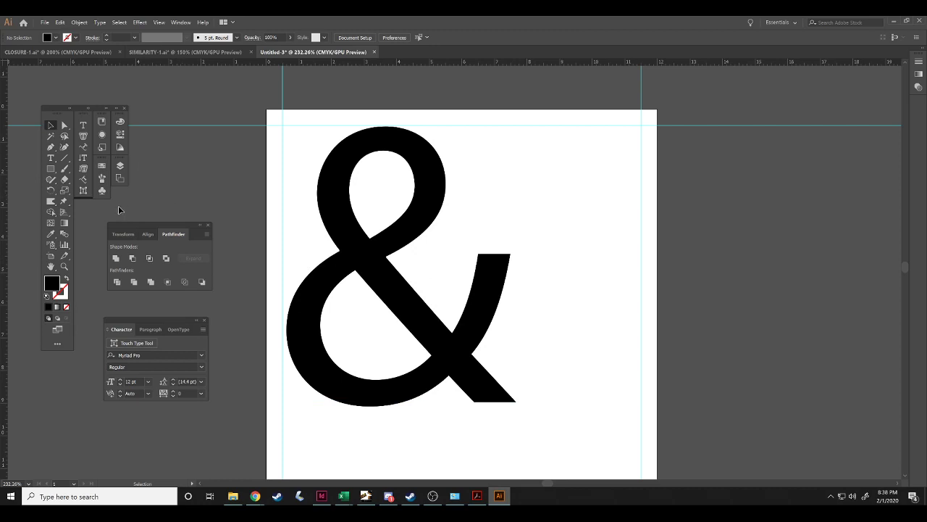
Add the letter C as point type beside the ampersand's upper right and enlarge it to about 142 pt.
left_click(51, 158)
left_click(539, 202)
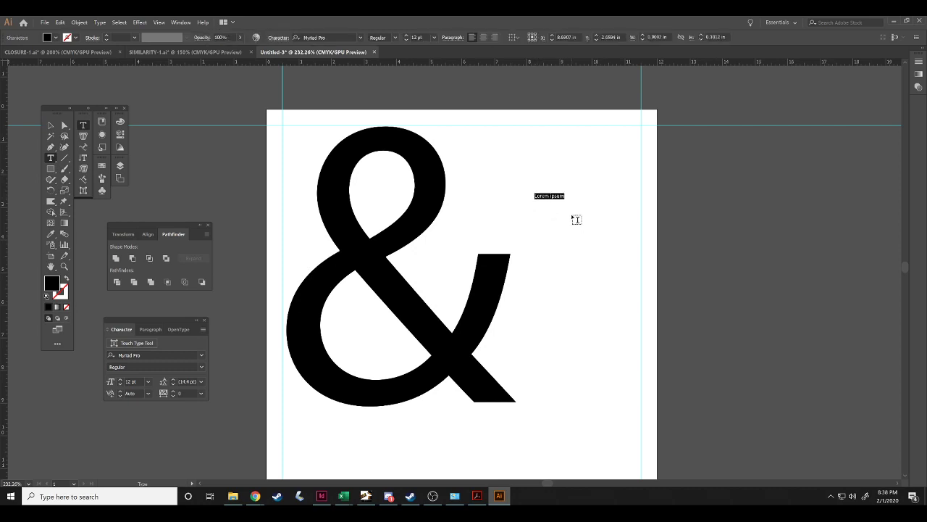
type("q")
left_click(50, 126)
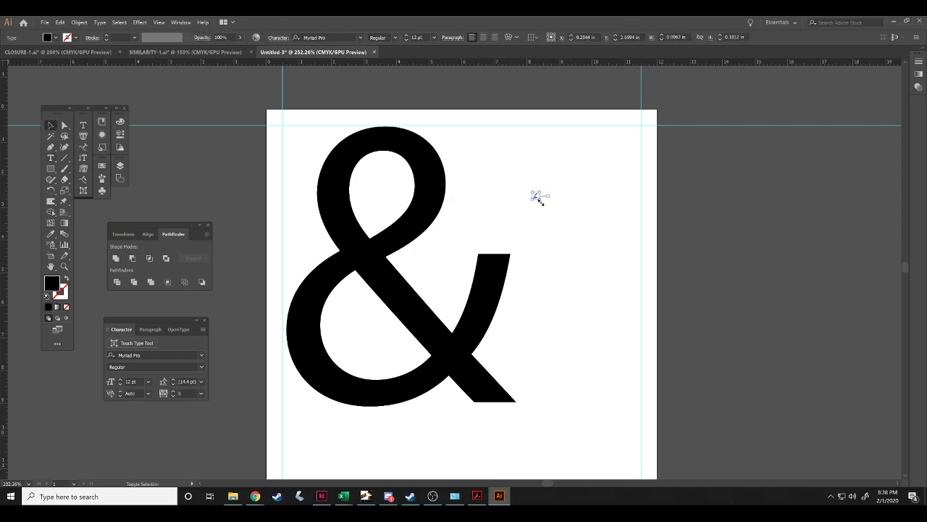
left_click_drag(540, 199, 616, 271)
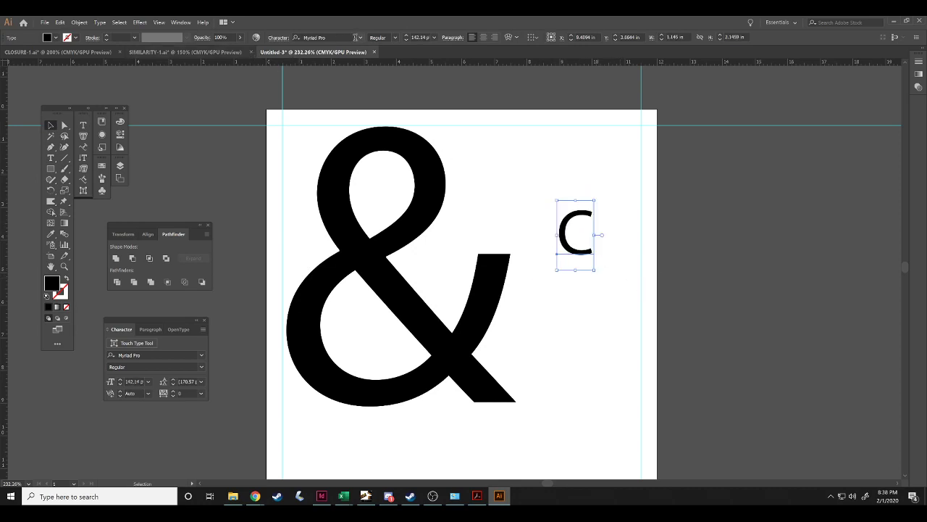
Browse the font previews and set the letter C in League Spartan Bold.
left_click(360, 38)
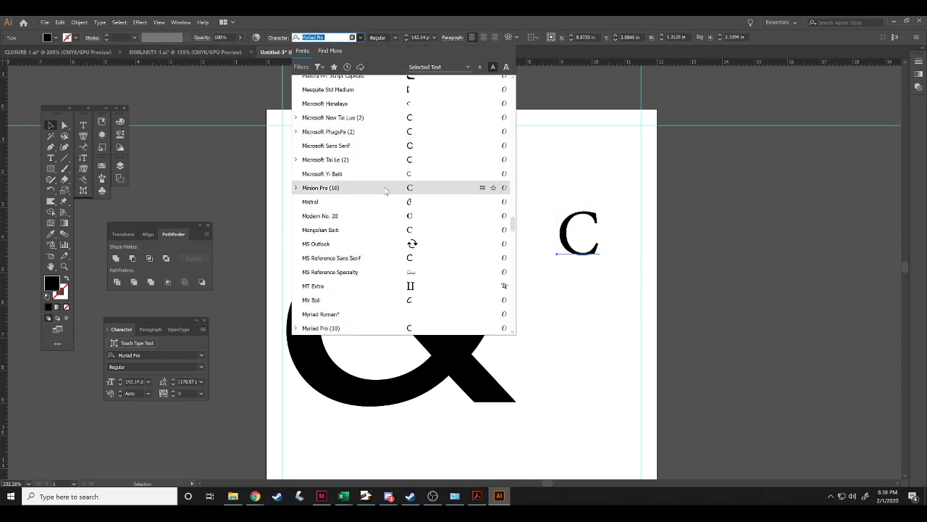
scroll(385, 191, "down", 1)
scroll(385, 191, "down", 6)
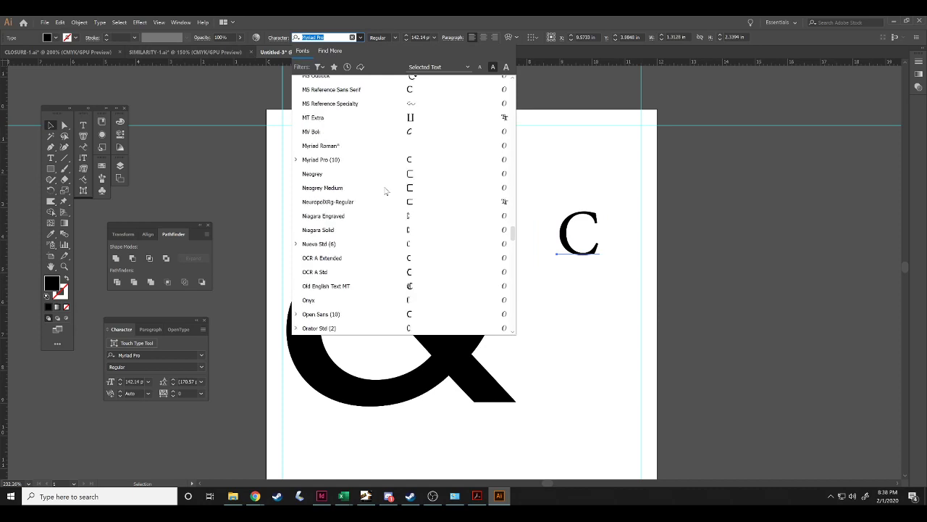
scroll(410, 233, "down", 3)
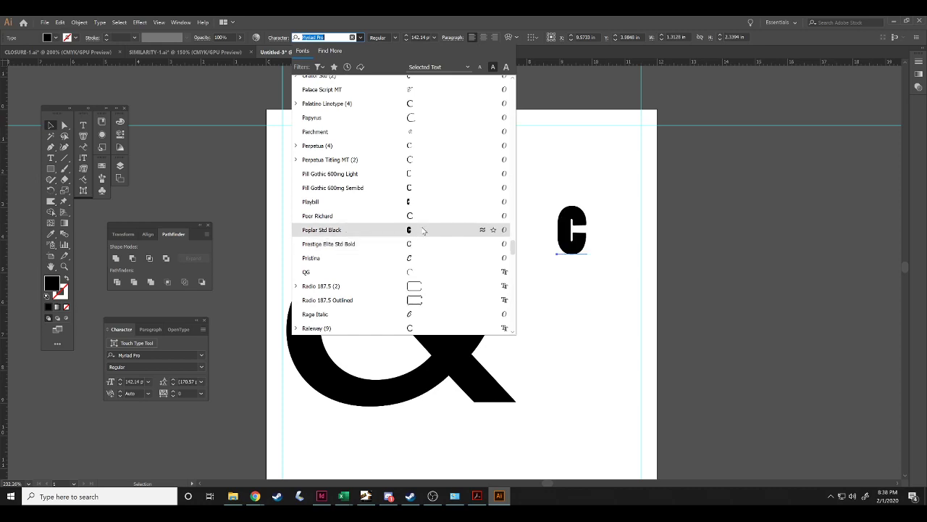
scroll(424, 230, "up", 20)
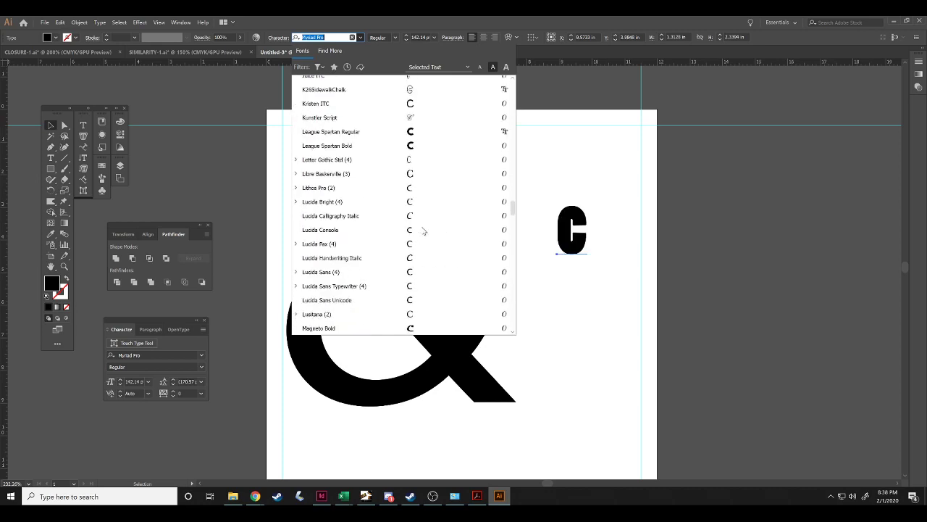
left_click(427, 146)
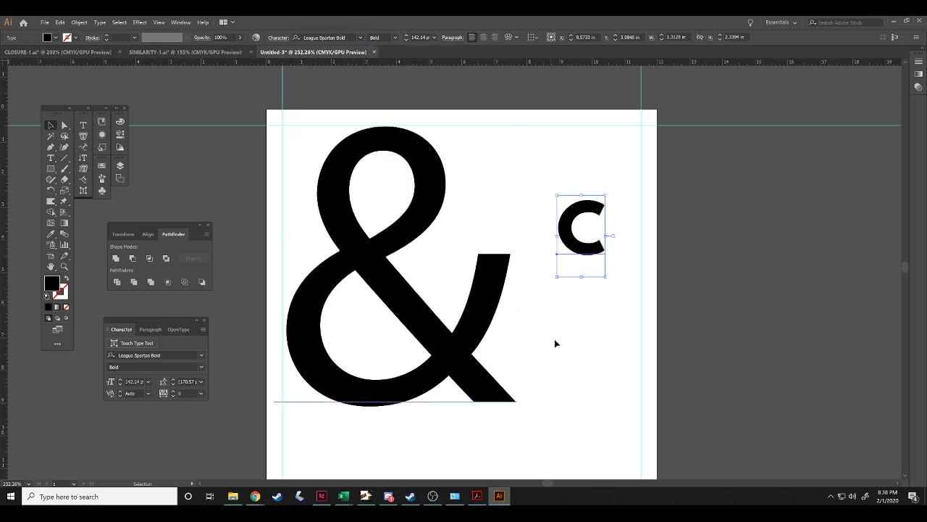
Place the C on the ampersand's lower-left curve, rotated 45° clockwise and reduced to about 83 pt, and fill it white.
left_click_drag(610, 273, 583, 297)
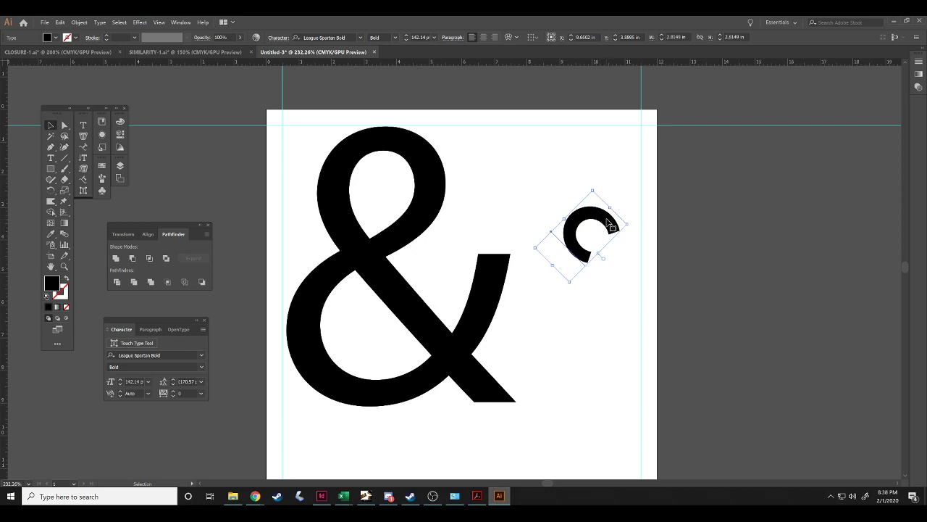
left_click_drag(611, 225, 312, 291)
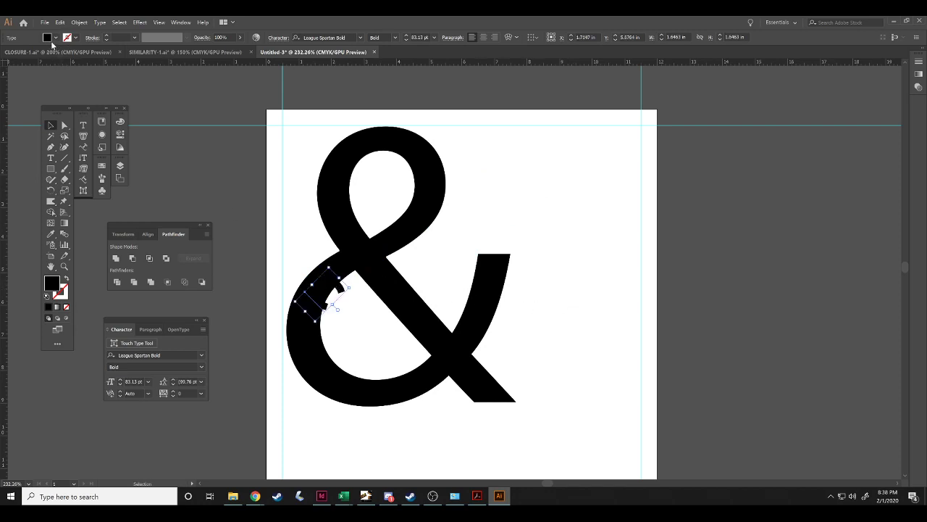
left_click(55, 38)
left_click(18, 56)
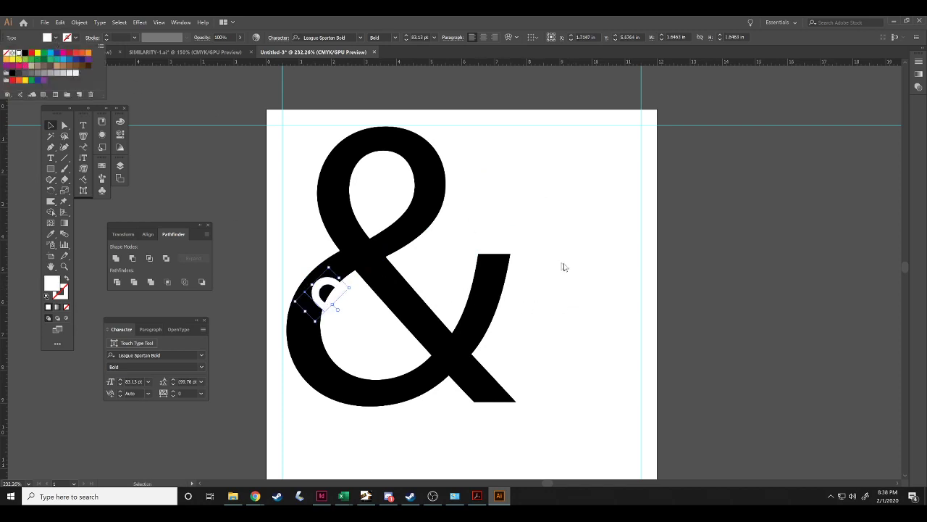
left_click(569, 327)
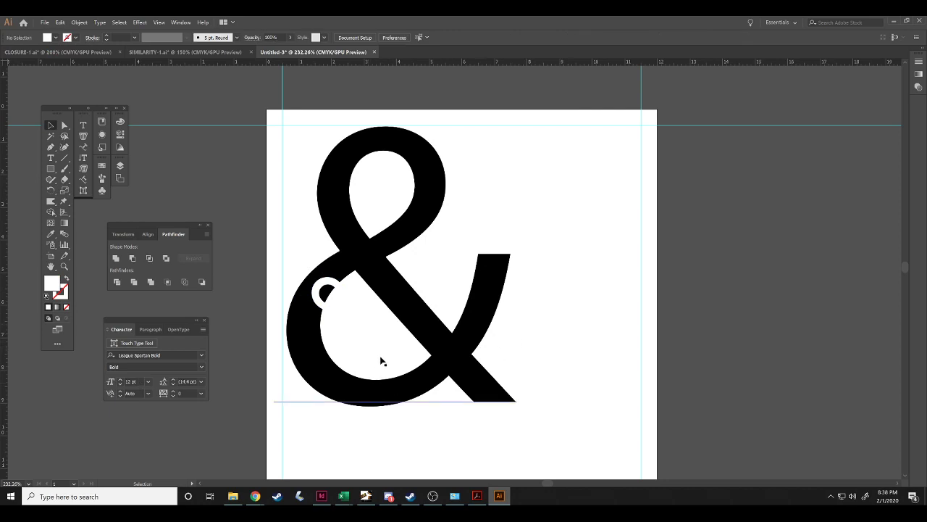
Nudge the white C slightly left, further into the black stroke of the ampersand.
left_click(328, 284)
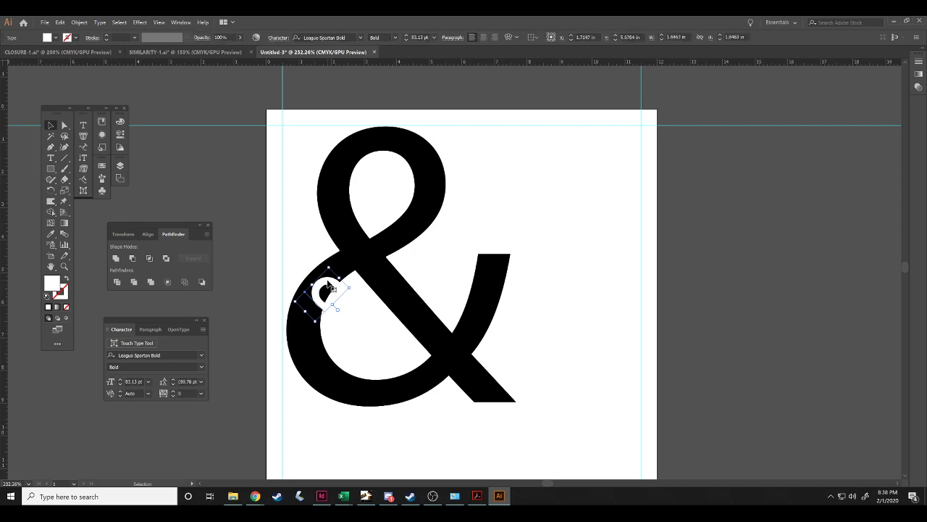
key("Left")
key("Left")
key("Left")
key("Left")
key("Left")
key("Left")
key("Left")
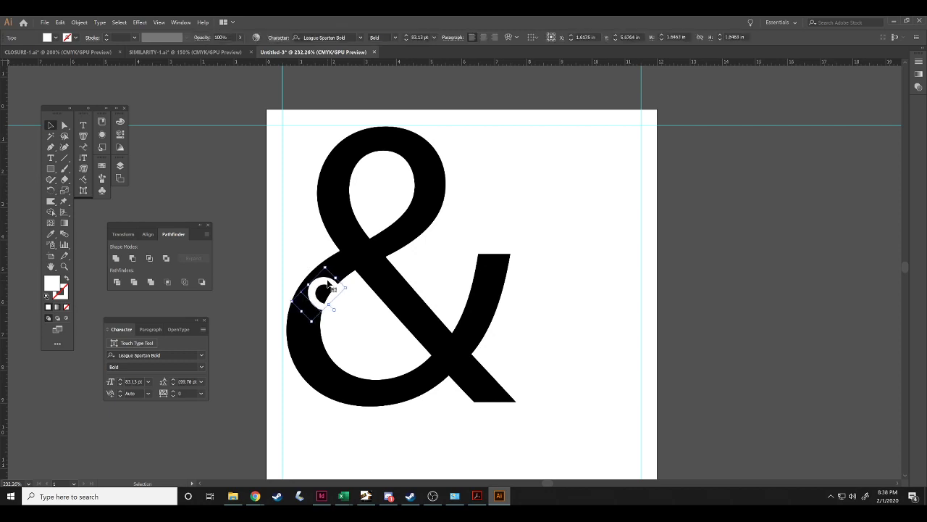
key("Left")
key("Right")
left_click(538, 234)
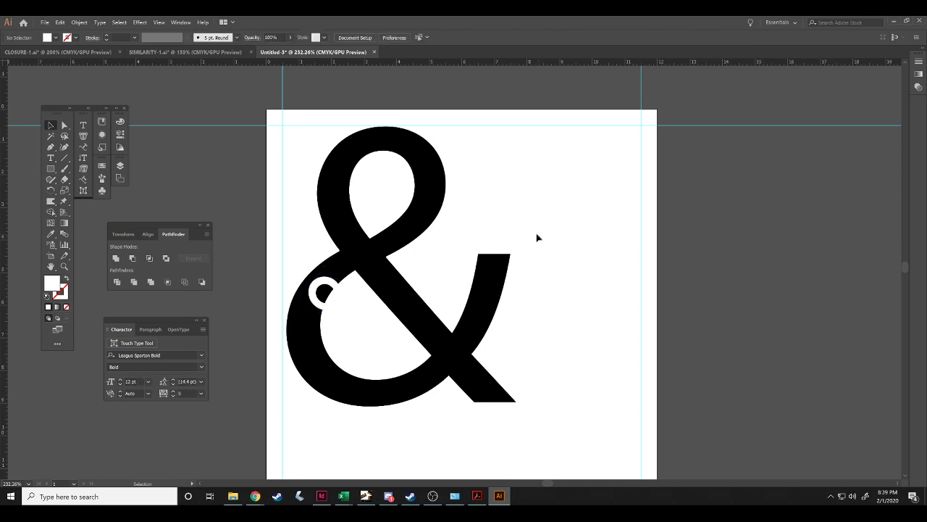
Try to subtract the C from the live-text ampersand with Minus Front.
left_click(335, 286)
left_click(362, 263, "shift")
left_click(133, 258)
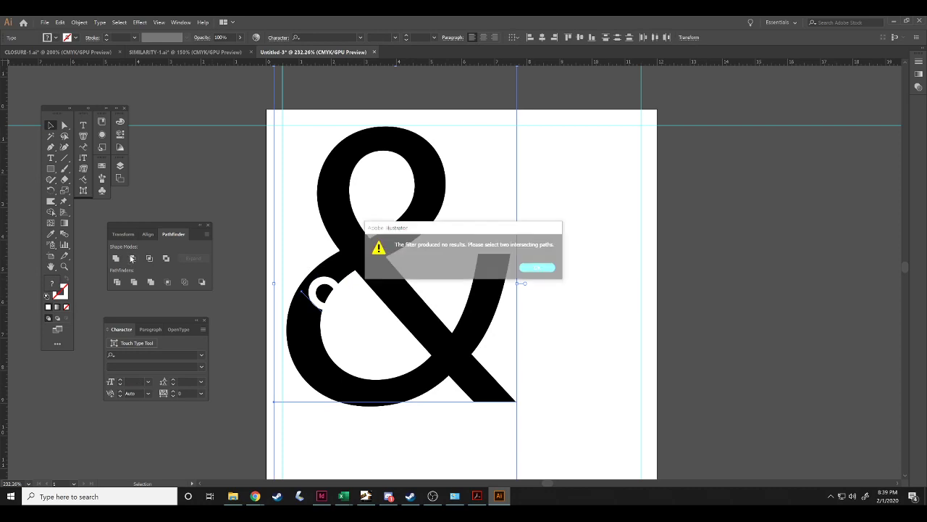
left_click(538, 269)
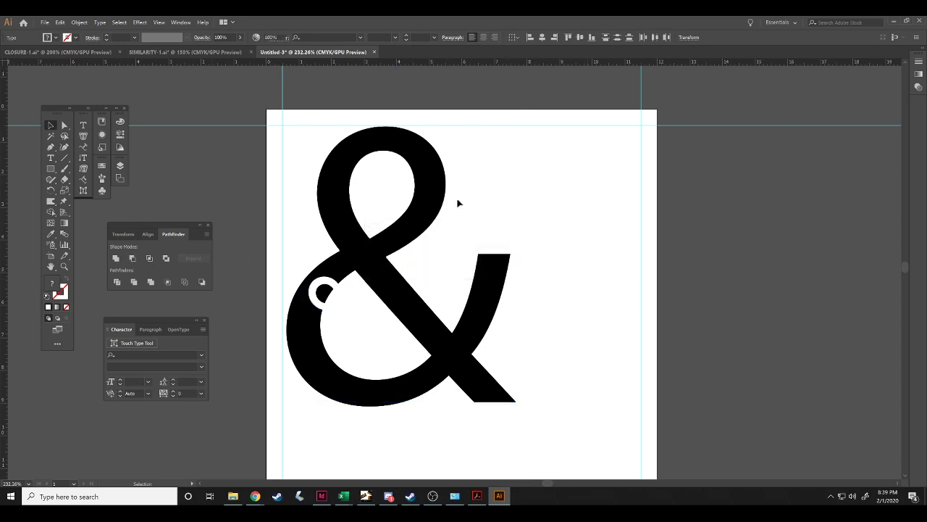
Convert the ampersand text to outlines and deselect it.
left_click(439, 204)
right_click(439, 203)
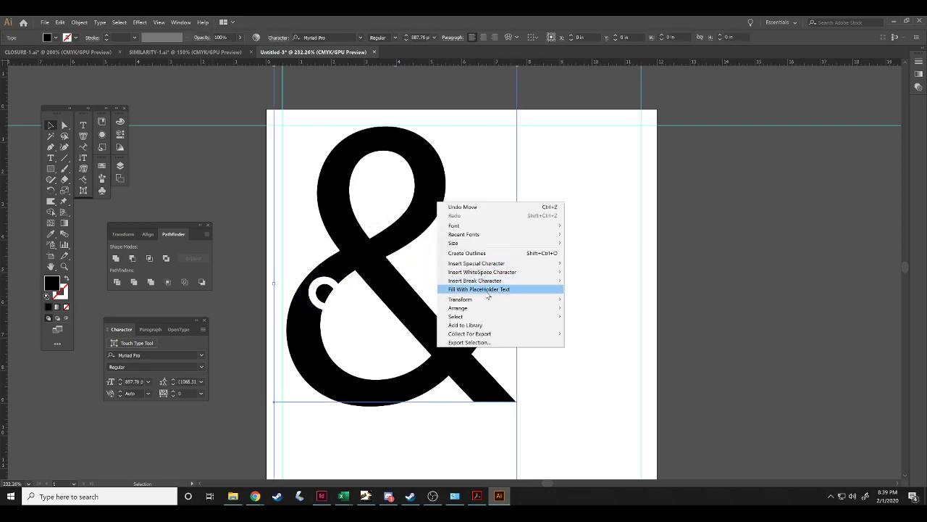
left_click(478, 249)
left_click(586, 246)
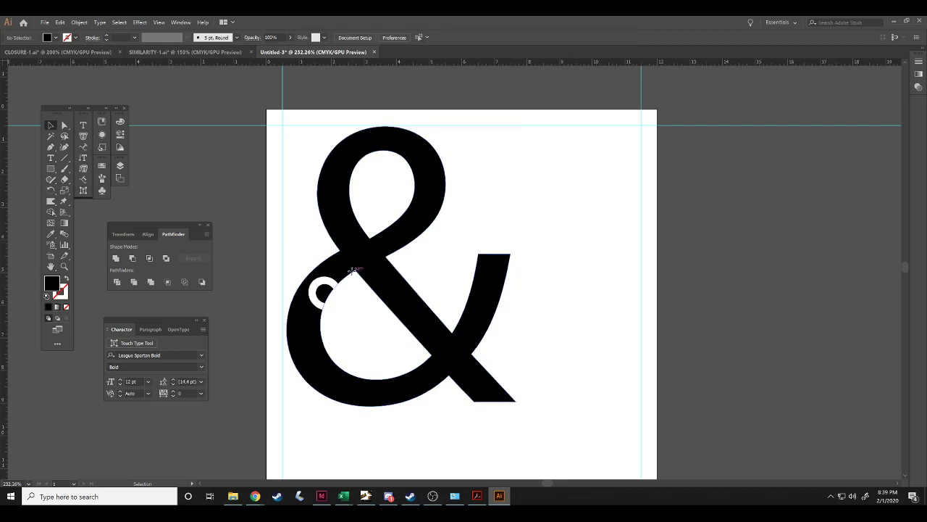
Try to subtract the C from the outlined ampersand, test the cut by moving the ampersand, and undo the move.
left_click(320, 289)
left_click(321, 289, "shift")
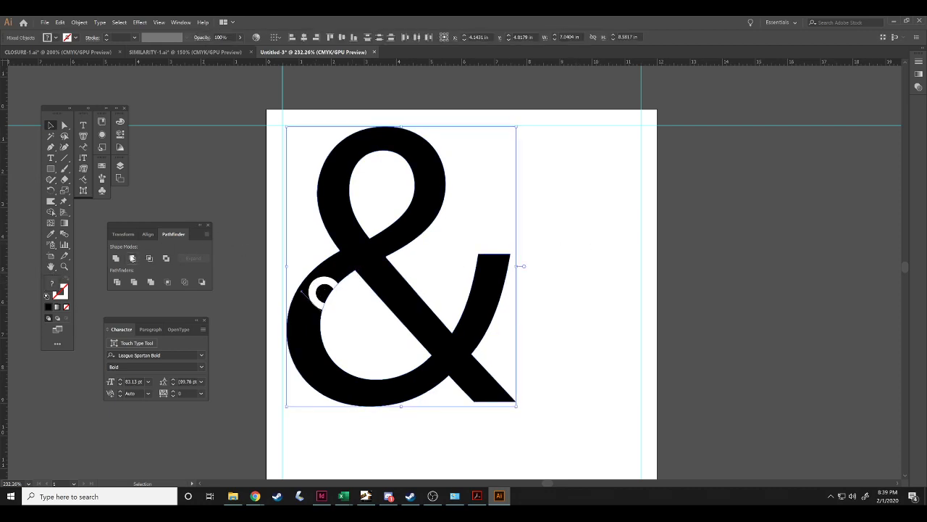
left_click(212, 200)
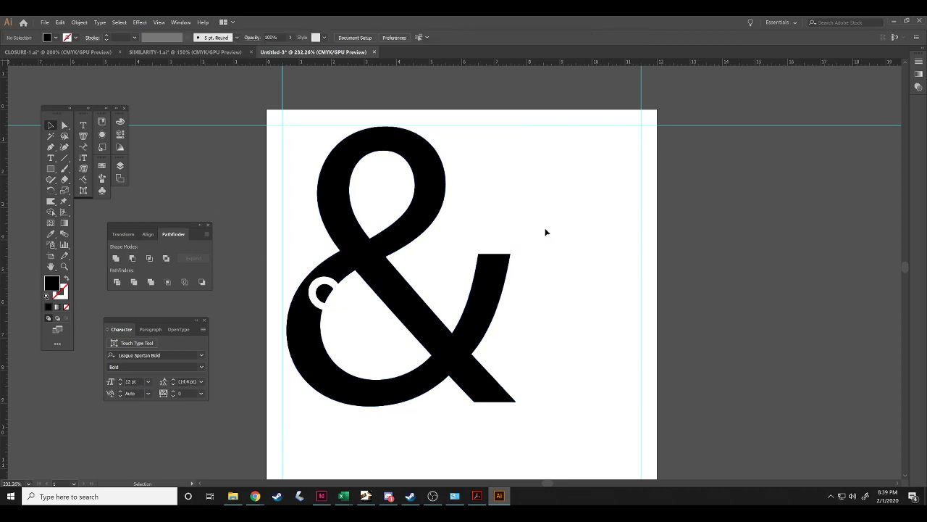
left_click(353, 269)
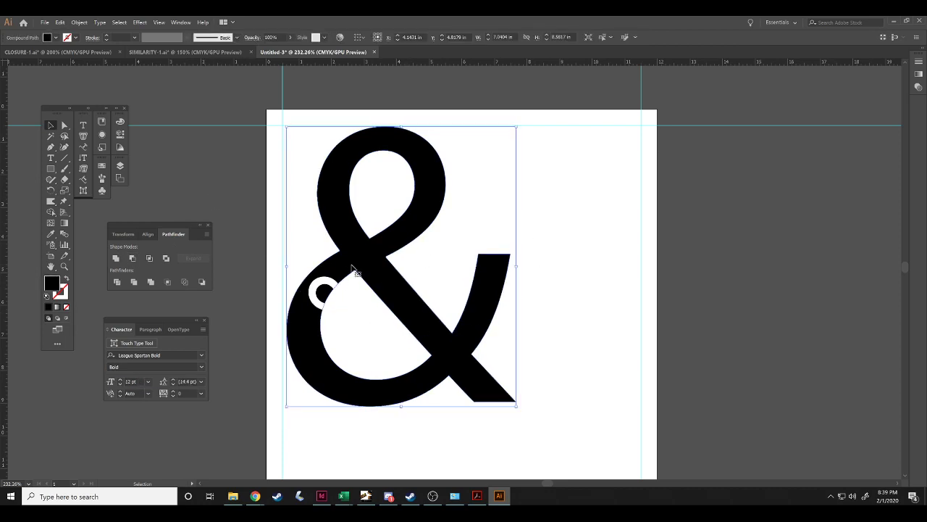
left_click_drag(353, 270, 443, 283)
key("ctrl+z")
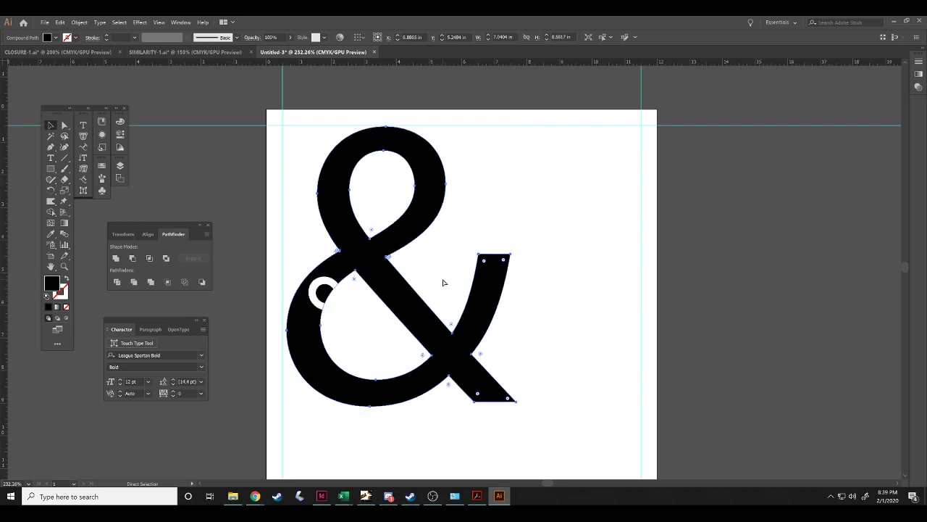
Reselect the C together with the outlined ampersand and try Minus Front again.
left_click(444, 282)
left_click(331, 282, "shift")
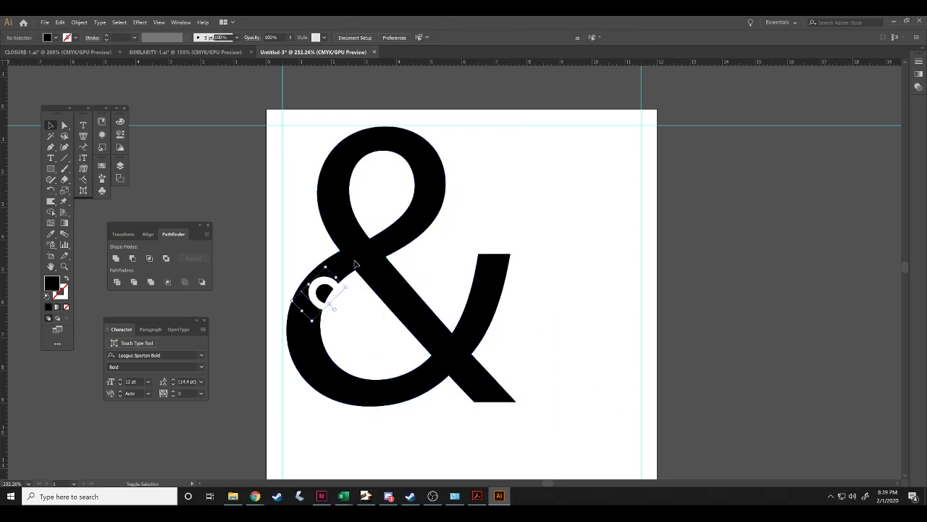
left_click(355, 263, "shift")
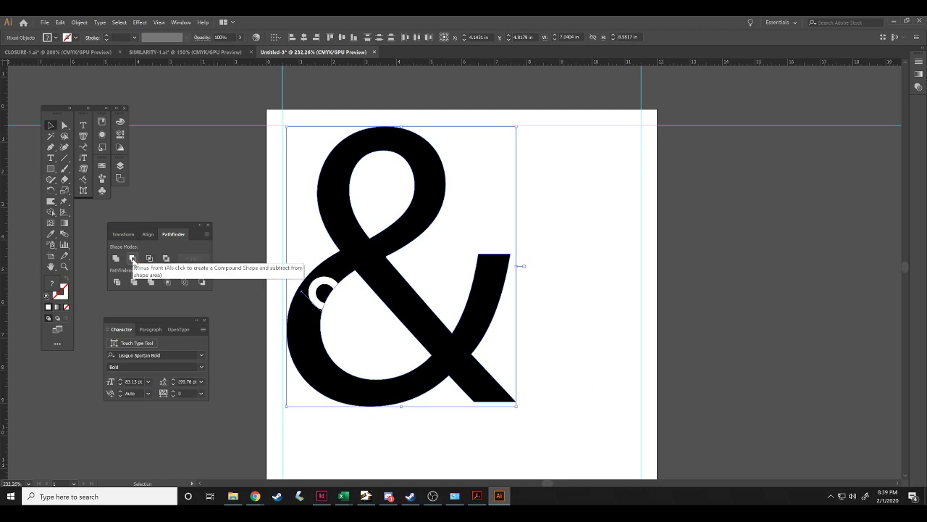
left_click(133, 259)
left_click(567, 287)
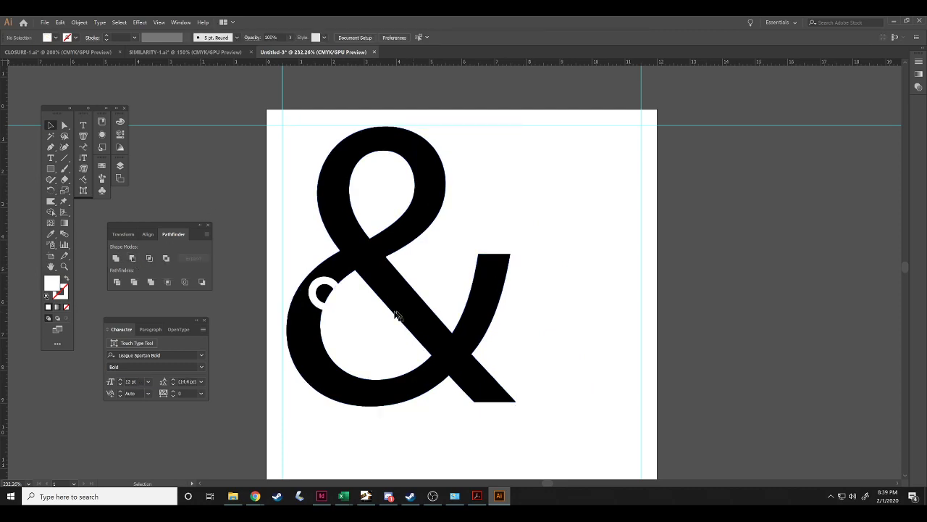
Select the ampersand and the C in turn to examine the C cut and the ampersand's compound-path options.
left_click(370, 270)
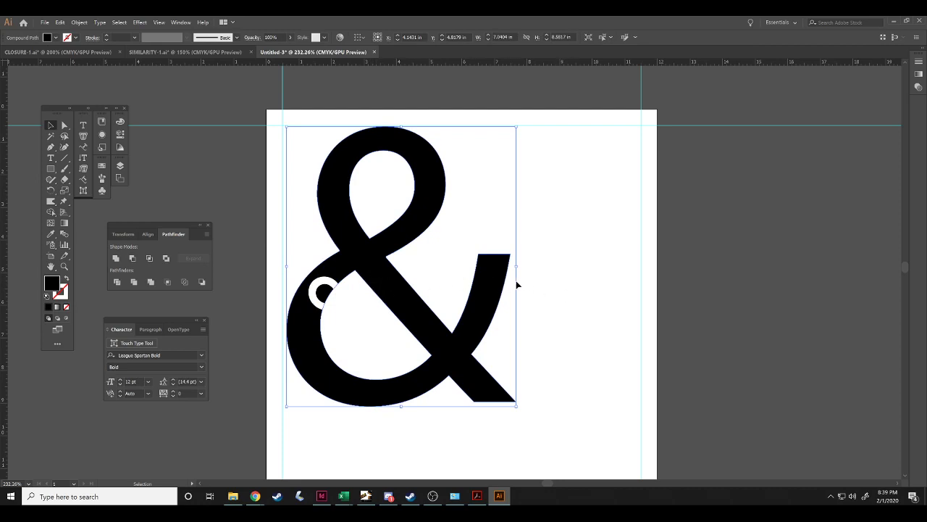
right_click(494, 281)
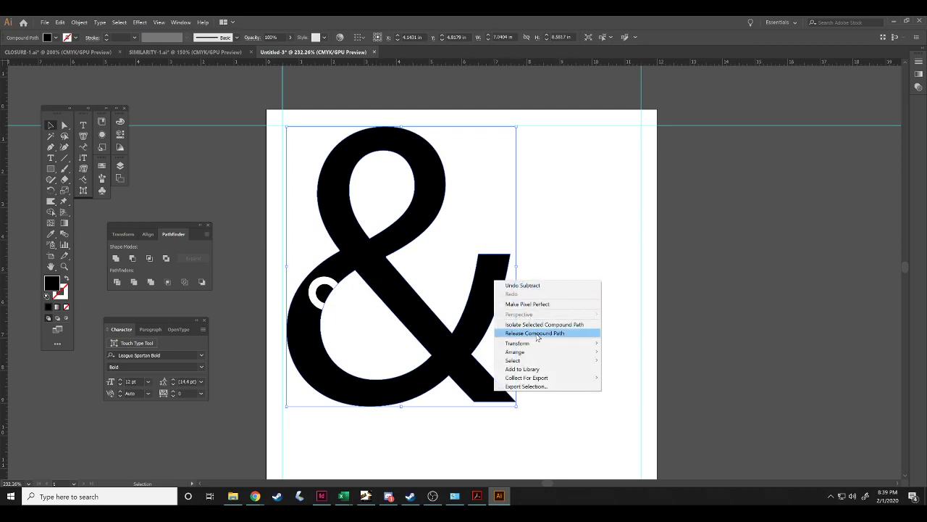
left_click(578, 239)
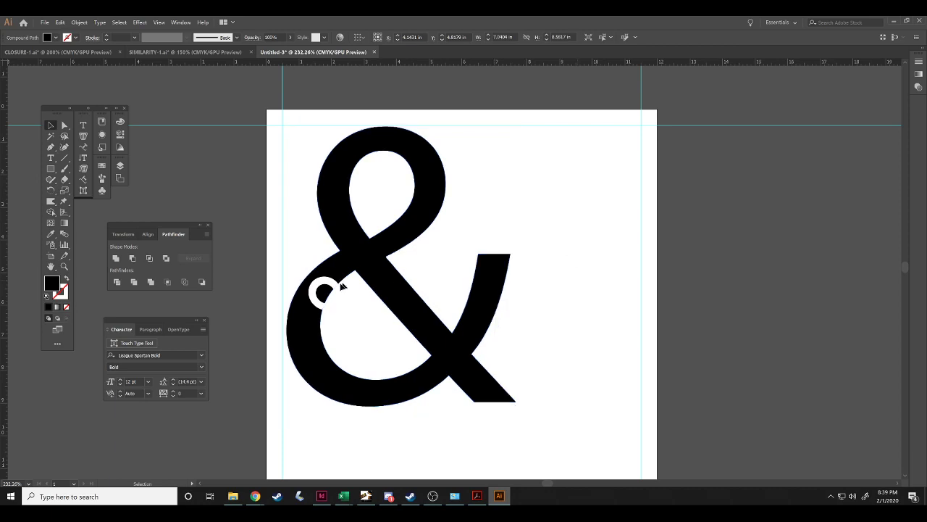
left_click(330, 285)
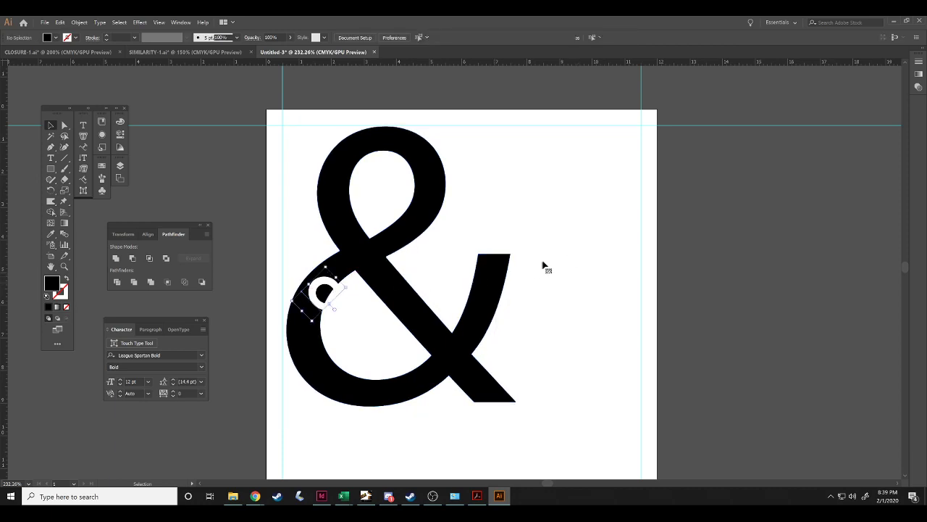
left_click(542, 262)
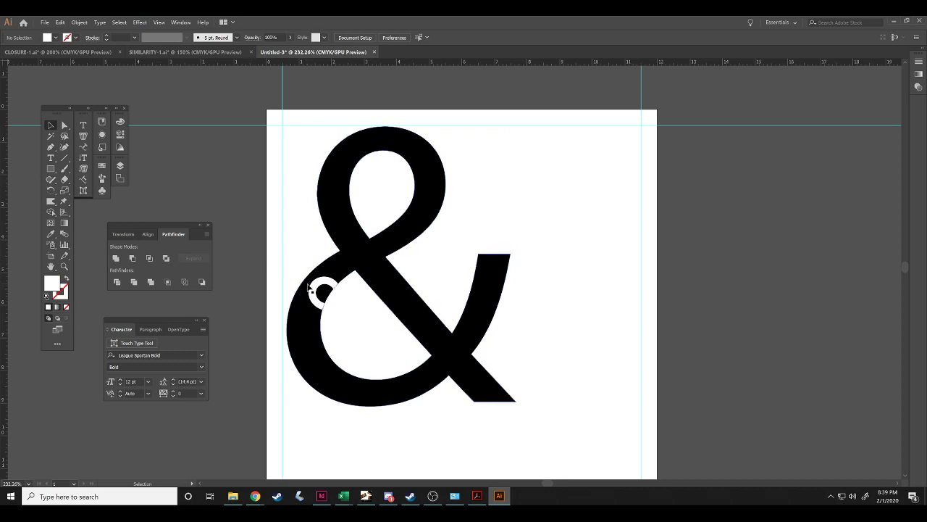
left_click(321, 291)
left_click(369, 253)
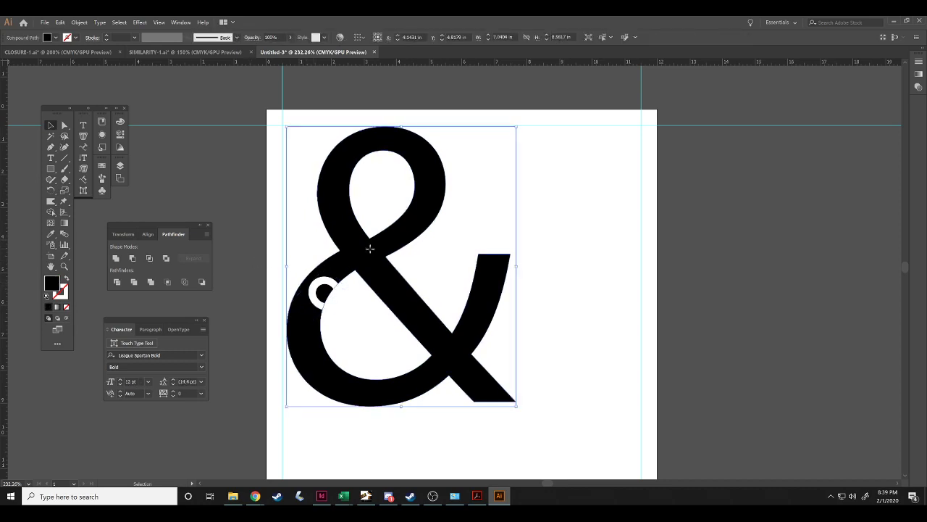
right_click(370, 252)
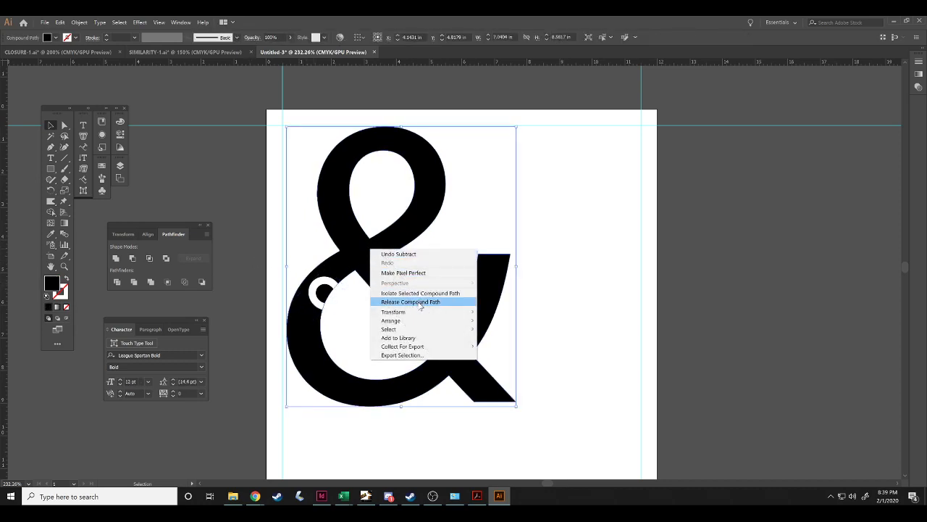
left_click(540, 274)
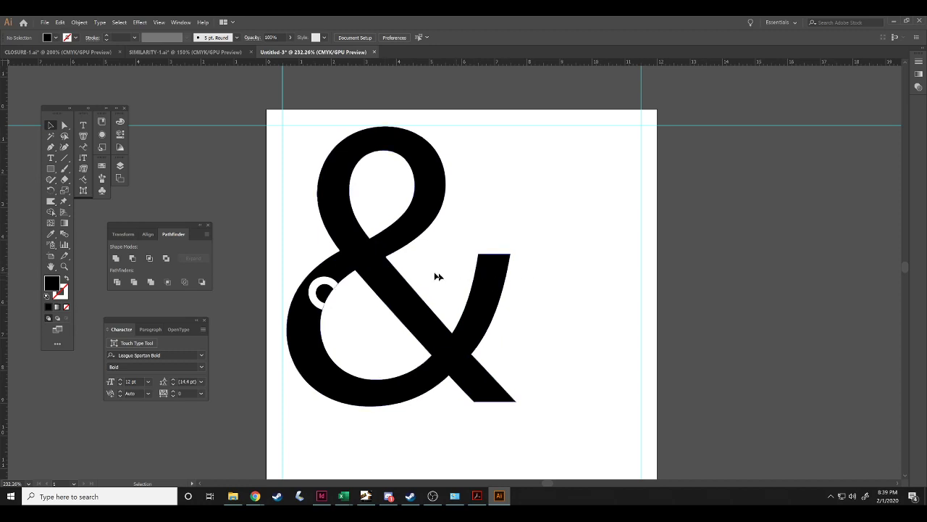
Add a point-text letter I in League Spartan Bold in the empty area beside the ampersand.
left_click(51, 158)
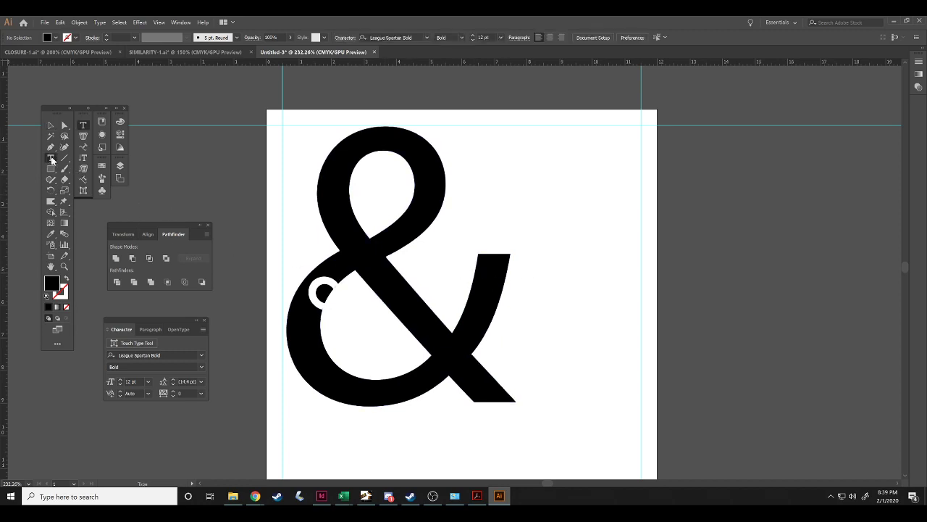
left_click(582, 200)
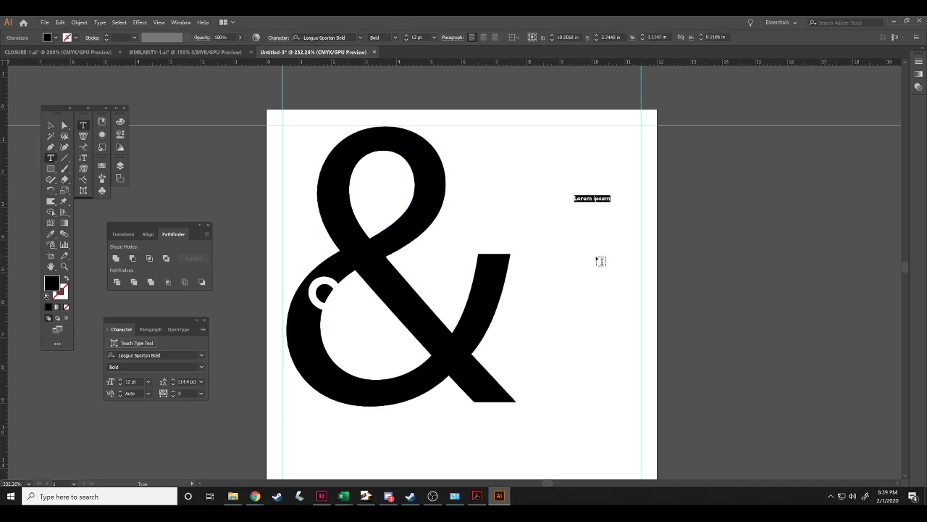
key("BackSpace")
left_click(52, 127)
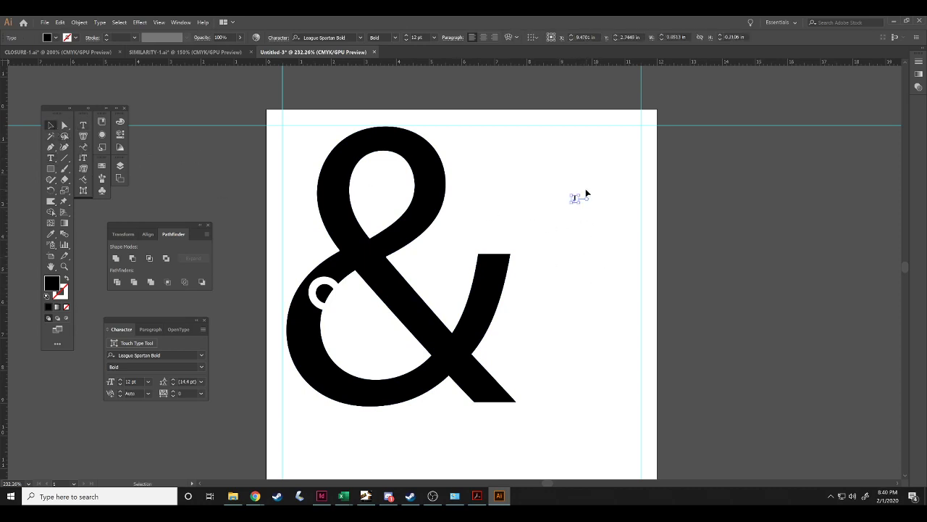
Enlarge the letter I to about 87 pt, rotate it into a horizontal bar, and deselect it.
left_click_drag(570, 202, 515, 249)
left_click_drag(561, 194, 590, 224)
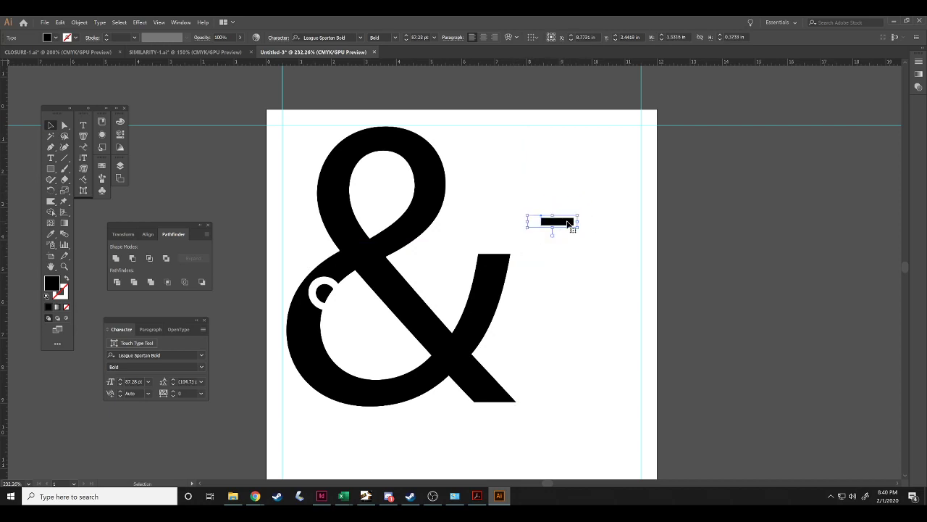
right_click(568, 223)
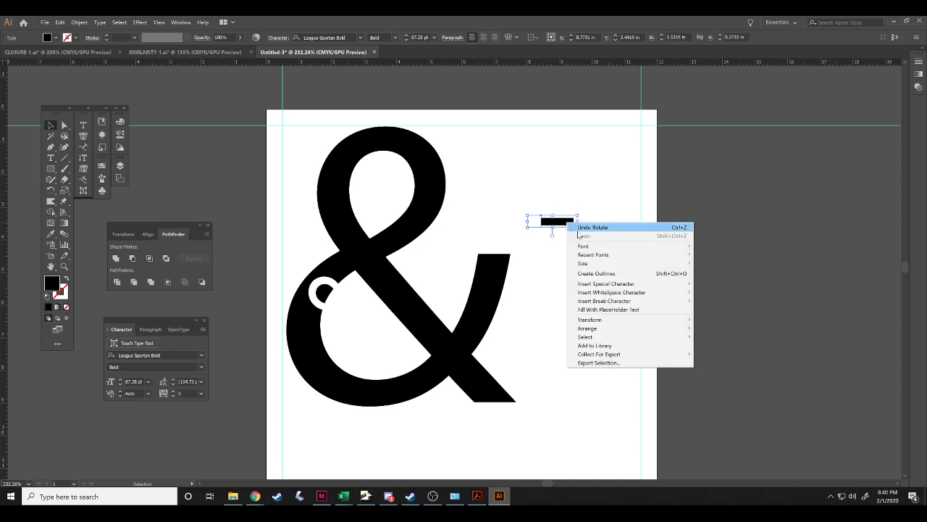
left_click(568, 185)
left_click(486, 211)
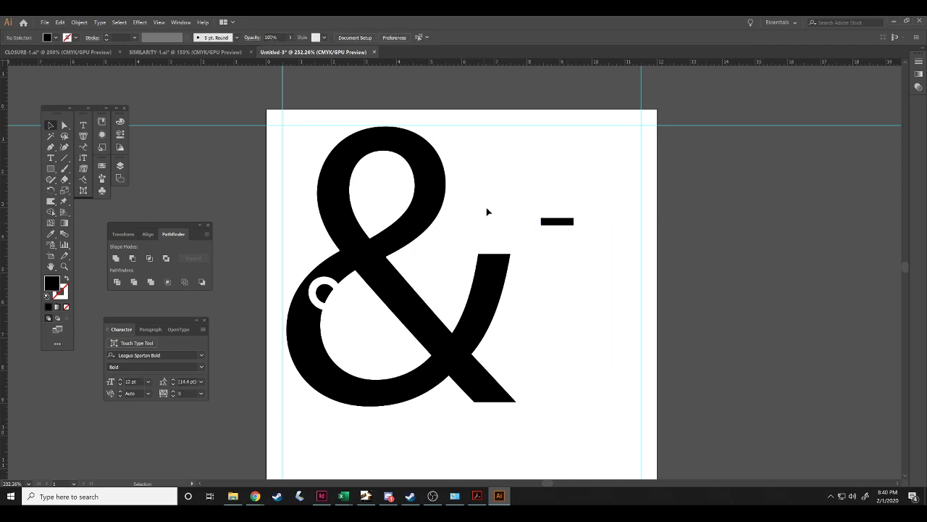
Fill the bar with white, place it across the upper end of the ampersand's arm, and enlarge it to about 96 pt.
left_click(553, 223)
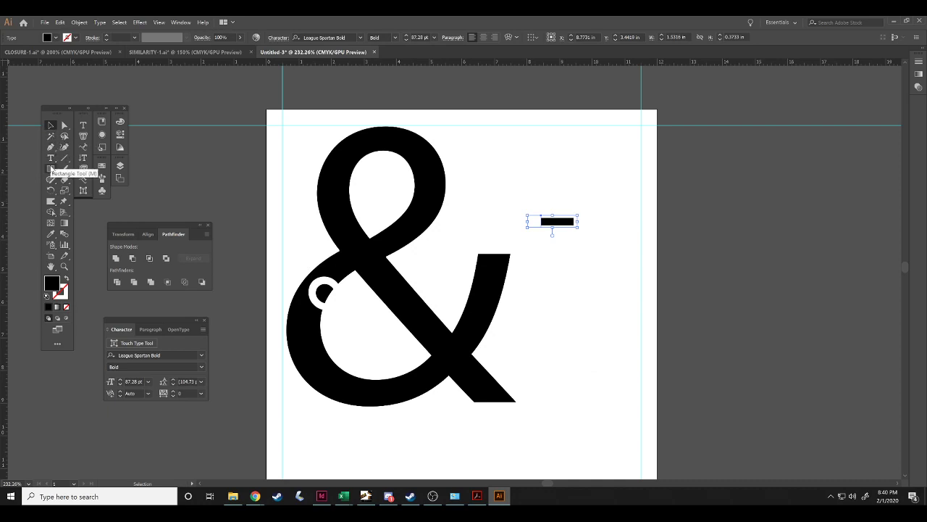
left_click(54, 37)
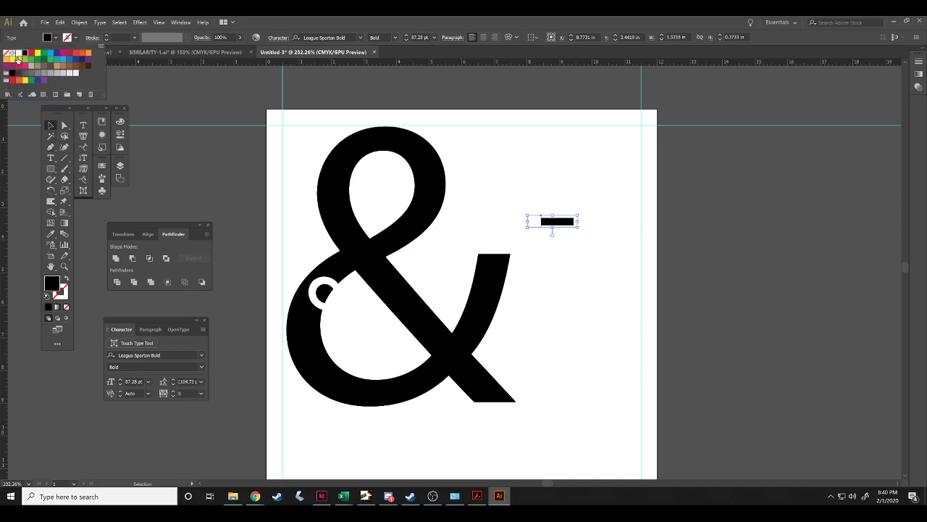
left_click(17, 54)
mouse_move(563, 220)
left_mouse_down()
mouse_move(496, 268)
mouse_move(502, 263)
left_mouse_up()
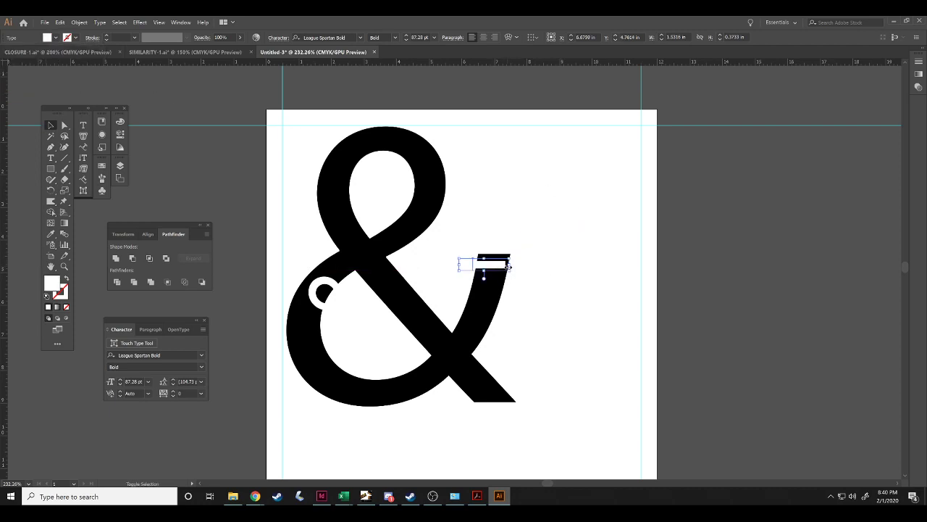
left_click(558, 292)
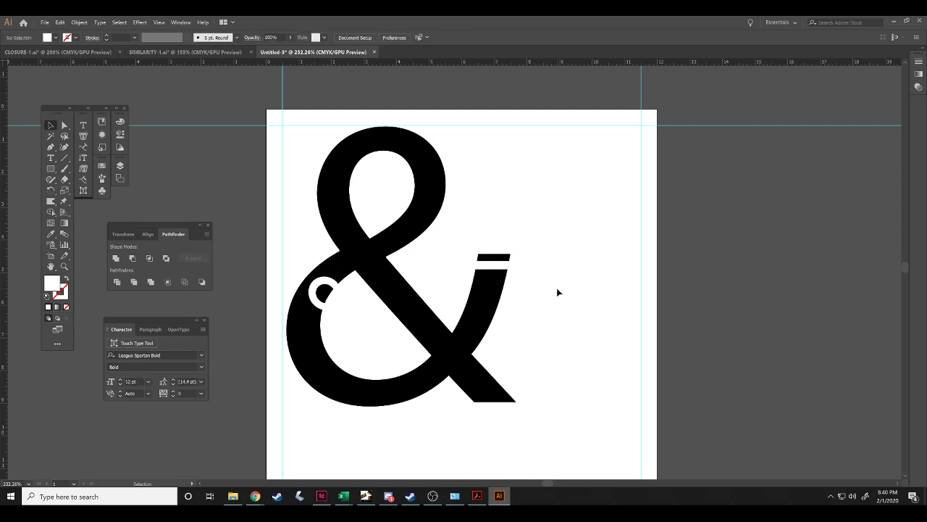
left_click(503, 269)
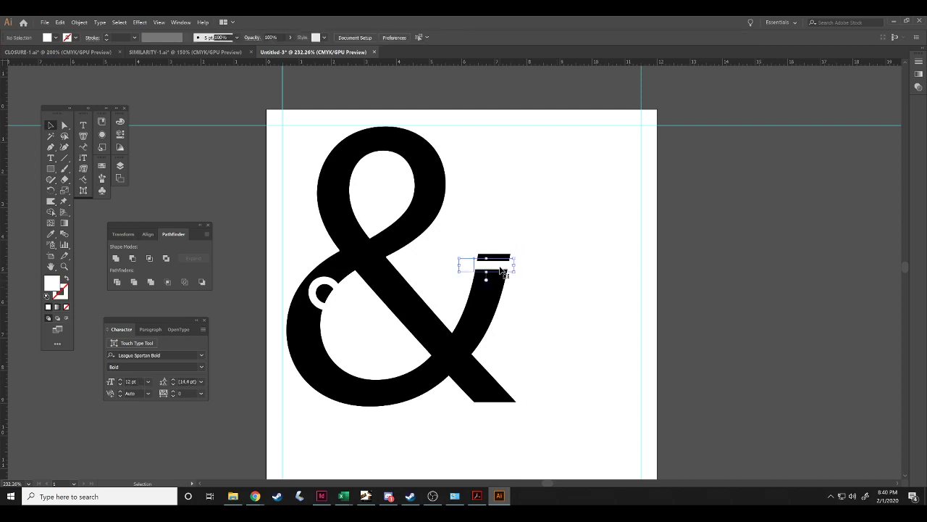
left_click(574, 276)
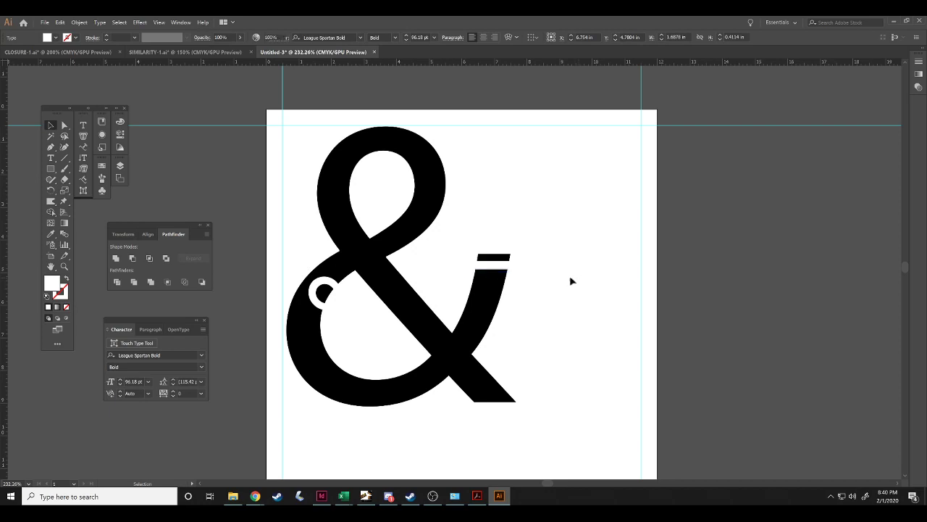
Duplicate the white bar and place the copy just below the first one across the ampersand's arm.
left_click(500, 272)
key("ctrl+c")
key("ctrl+v")
mouse_move(448, 258)
left_mouse_down()
mouse_move(481, 284)
mouse_move(475, 280)
left_mouse_up()
left_click(561, 319)
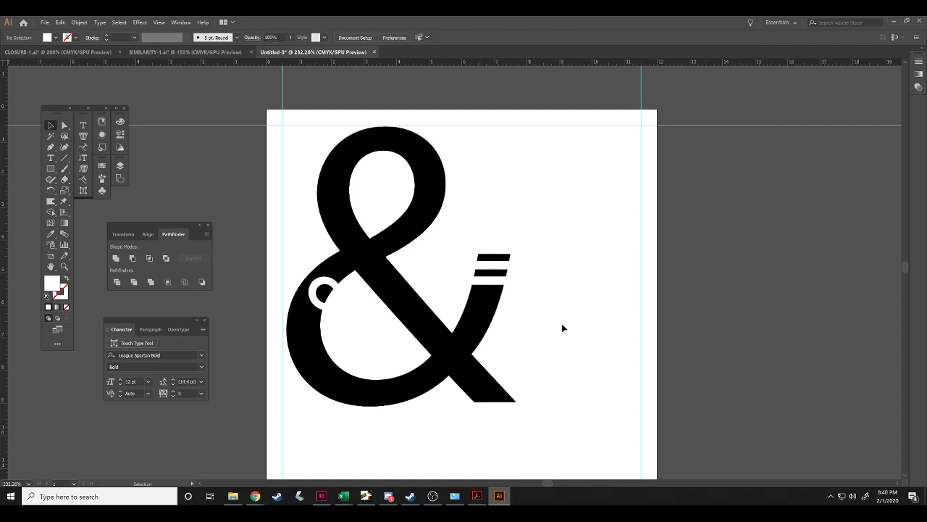
left_click(503, 286)
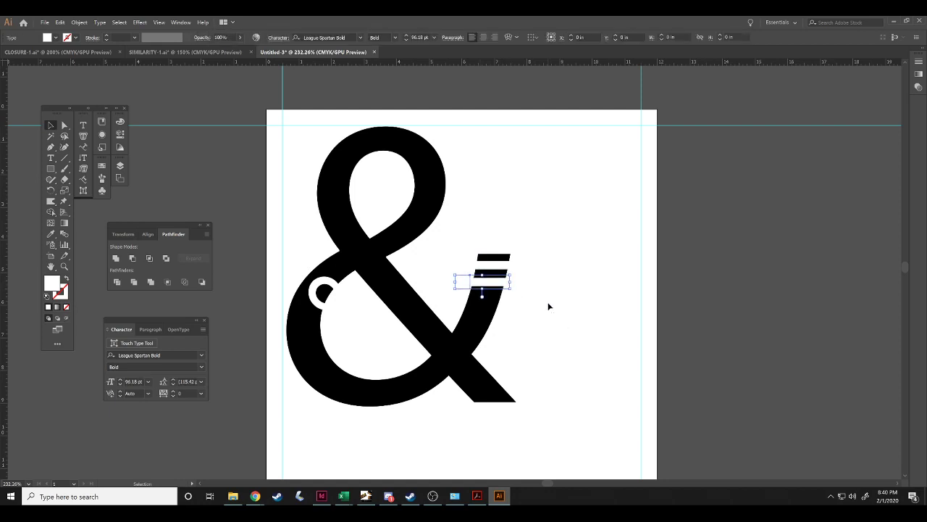
left_click(560, 335)
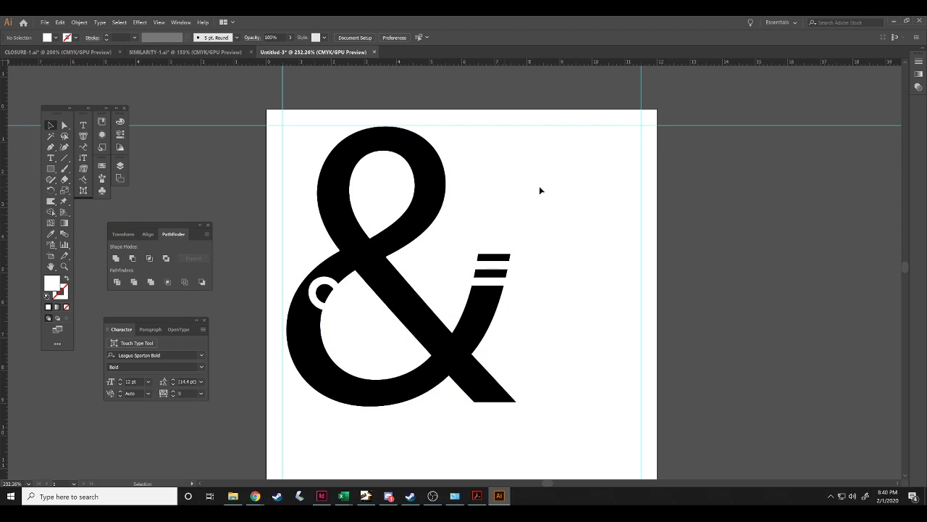
left_click(497, 265)
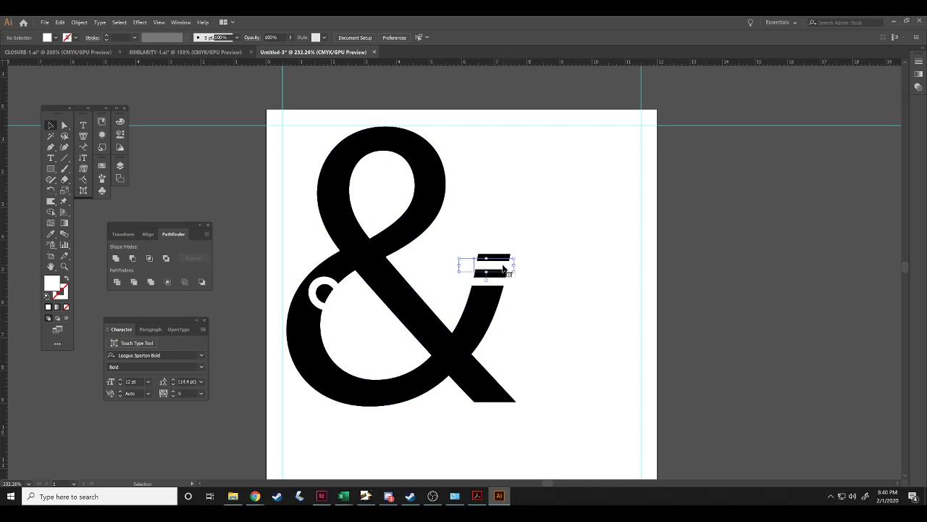
left_click(497, 303)
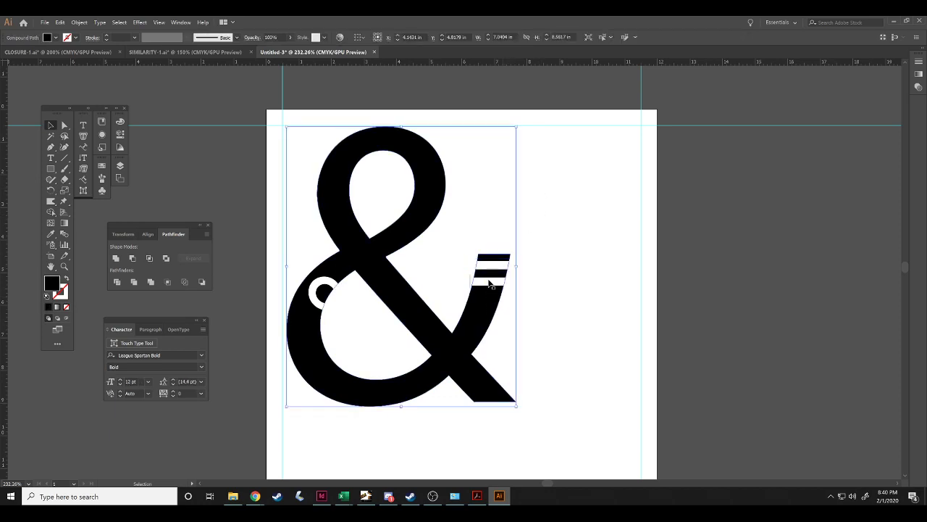
left_click(490, 284, "shift")
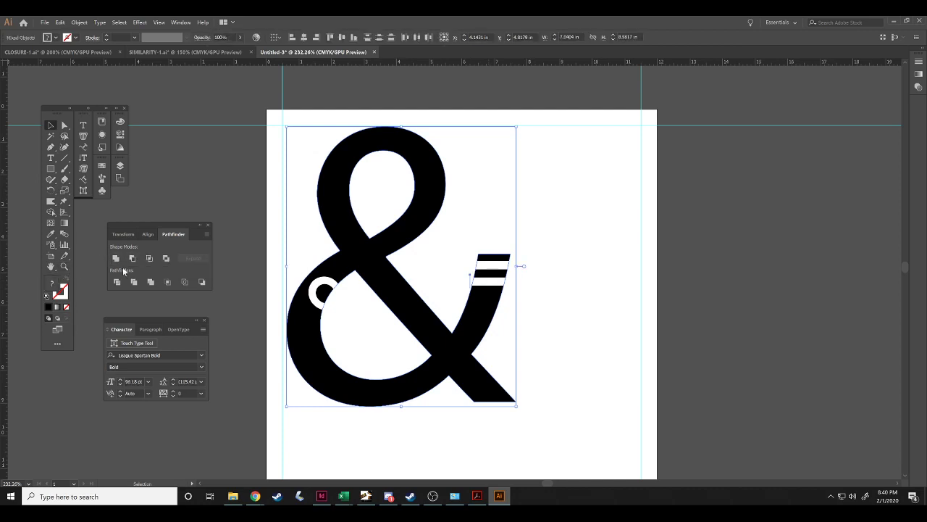
left_click(559, 246)
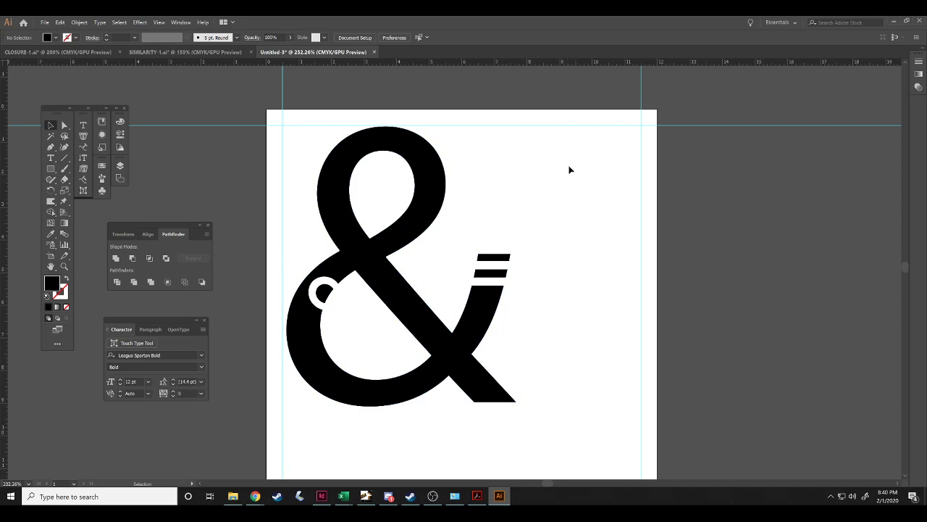
left_click_drag(568, 166, 294, 414)
left_click(589, 252)
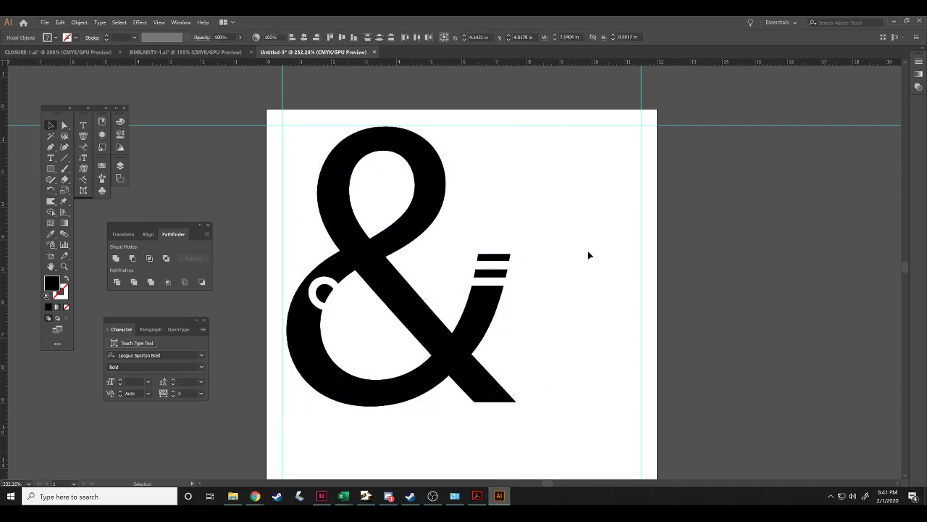
scroll(590, 271, "down", 2)
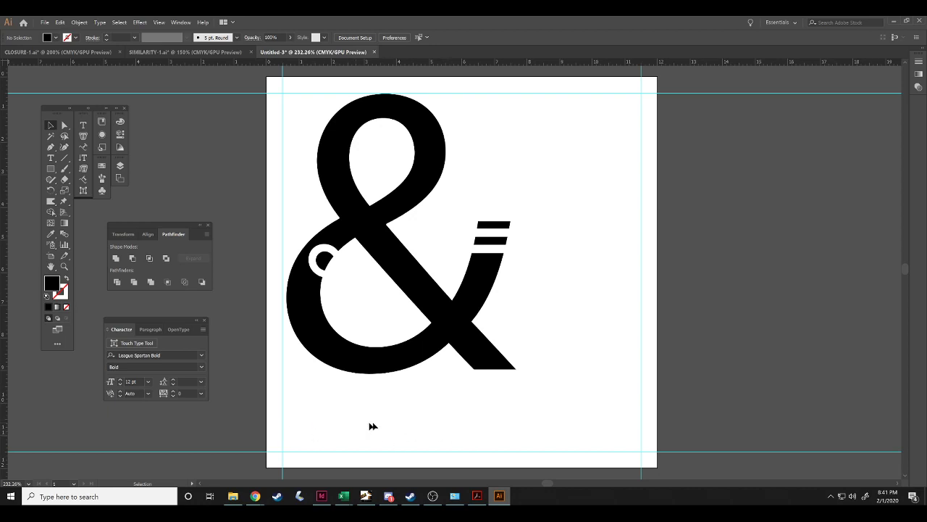
scroll(579, 339, "up", 2)
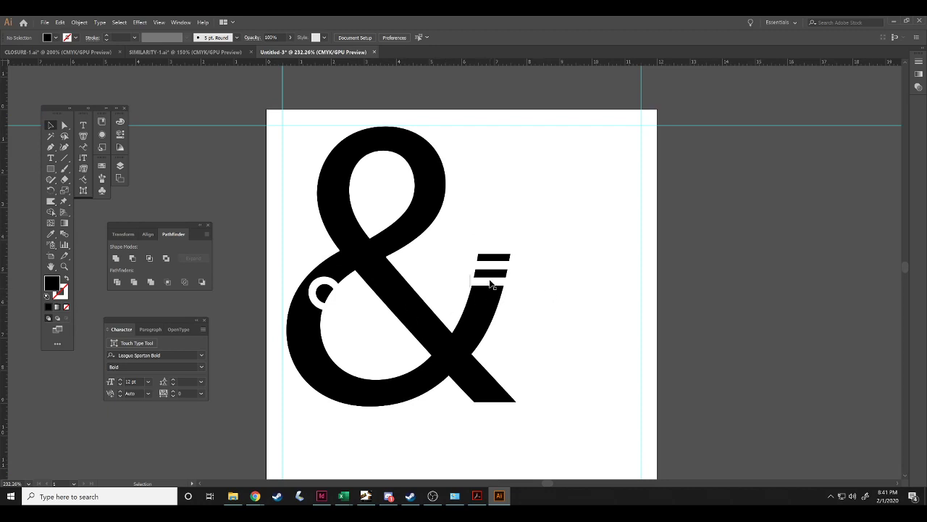
Save the document as an Adobe Illustrator file named COVERPAGE in the WEEK 4 folder.
left_click(45, 22)
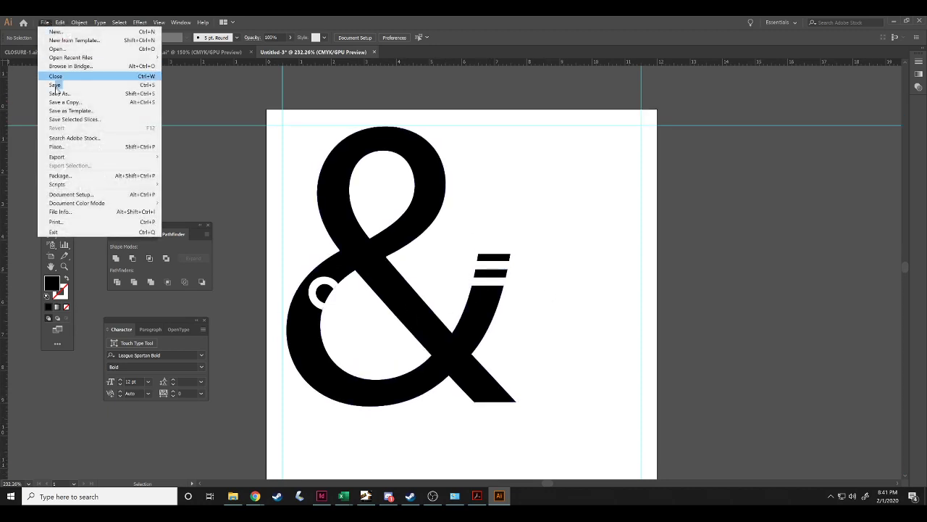
left_click(65, 94)
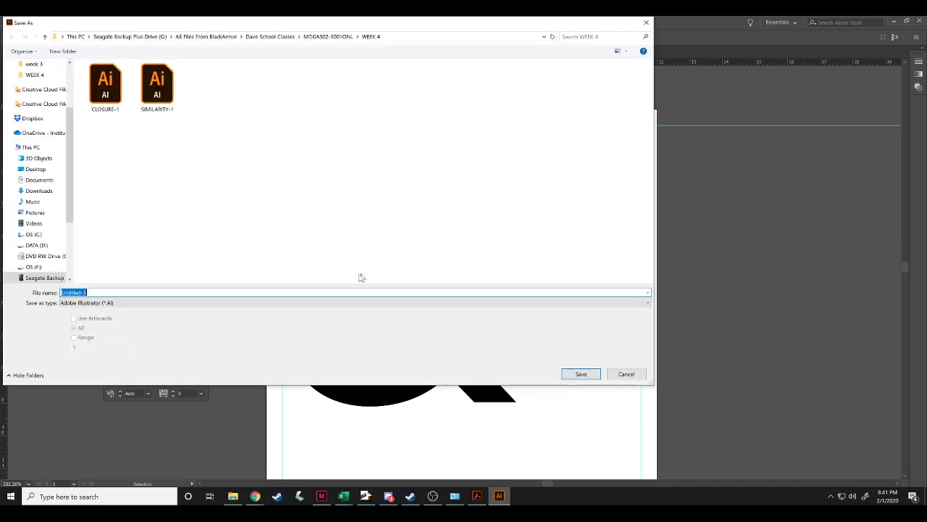
type("CONTINUITY")
key("Return")
left_click(503, 382)
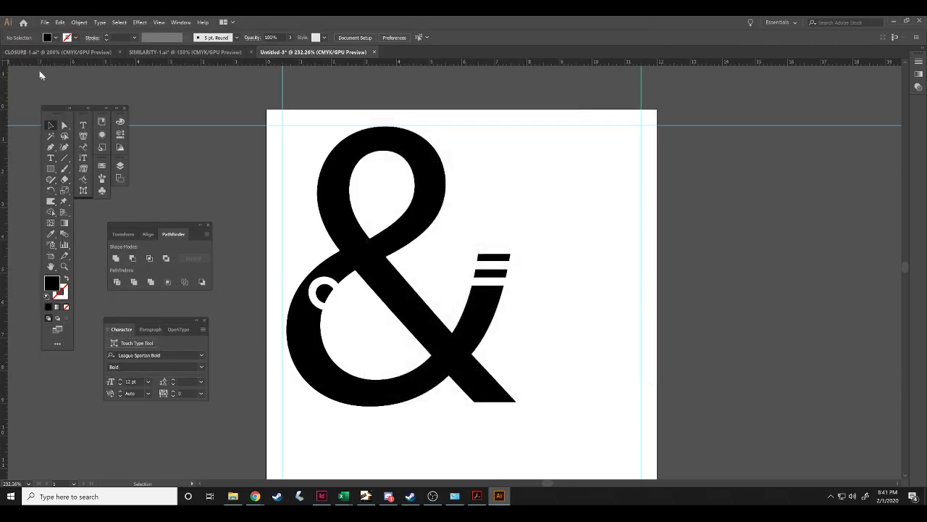
Export the cover for web as a maximum-quality 864 x 864 px JPEG named COVERPAGE in the WEEK 4 folder.
left_click(45, 22)
mouse_move(87, 157)
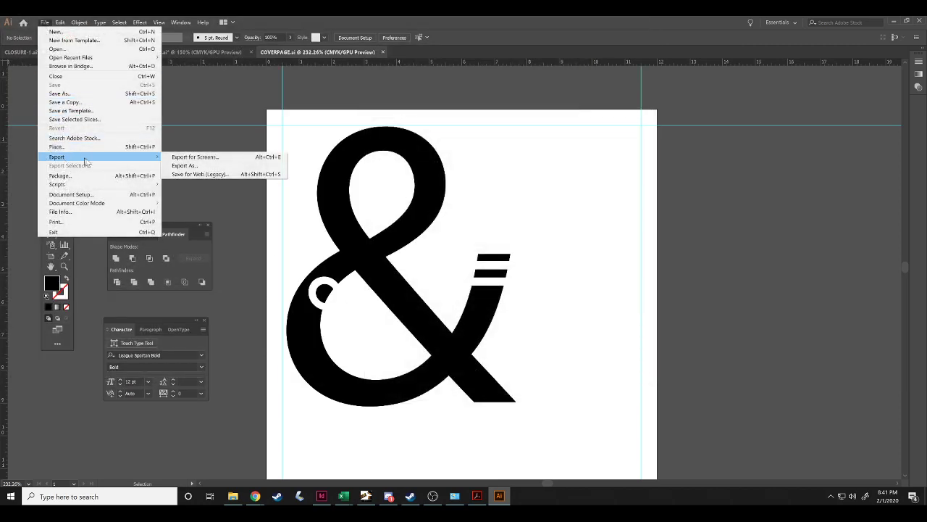
left_click(200, 175)
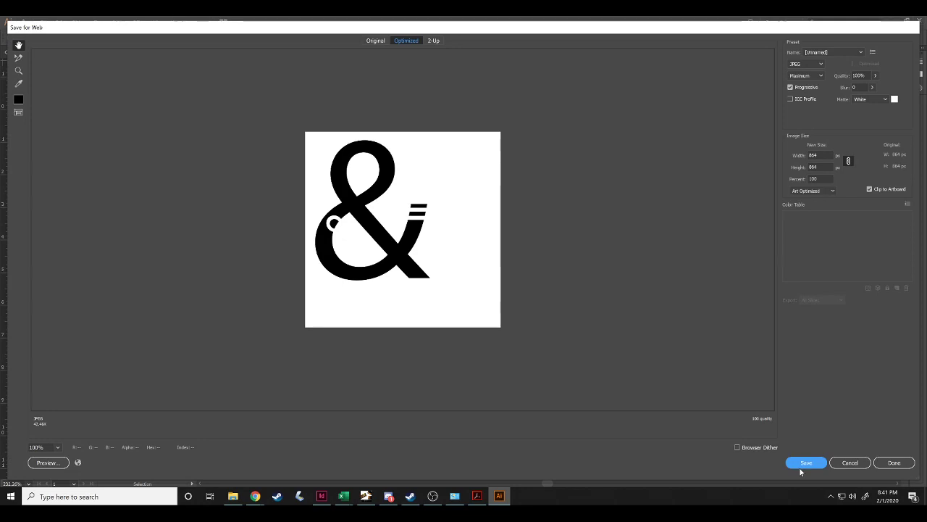
left_click(804, 464)
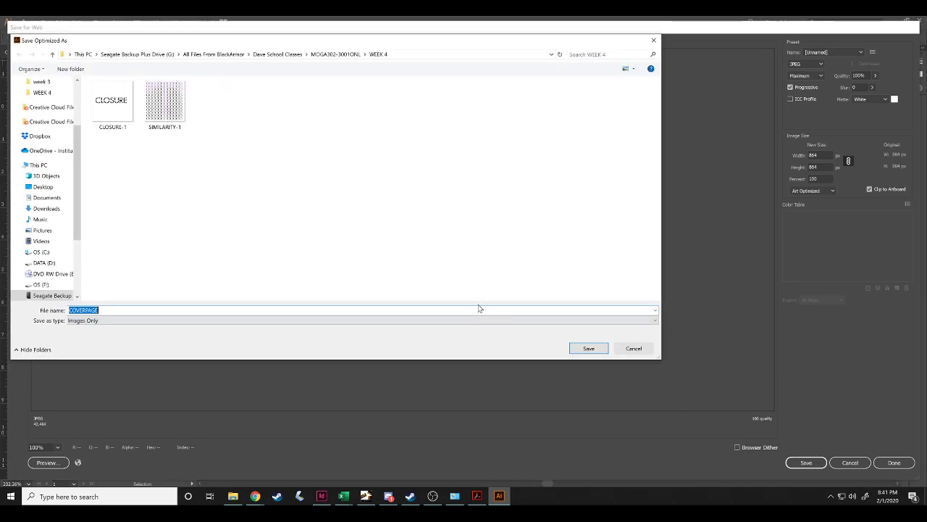
left_click(589, 348)
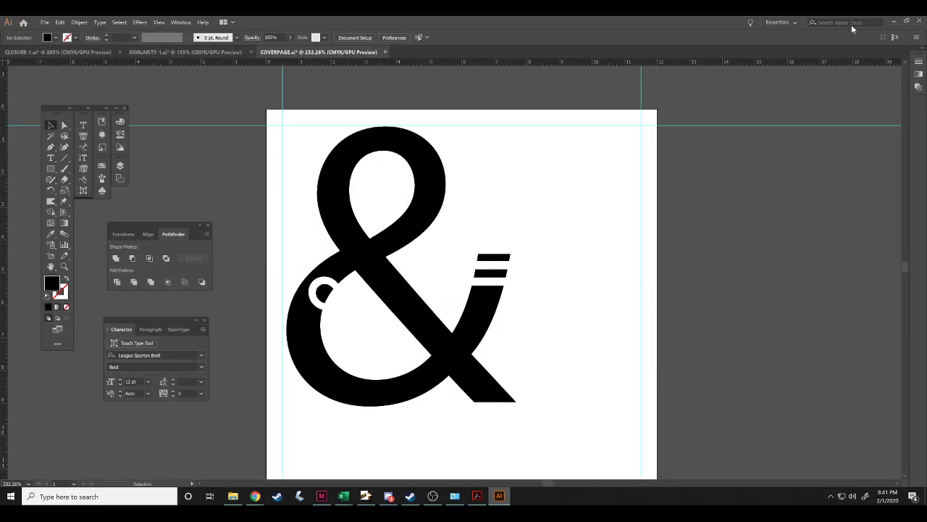
Switch to the InDesign document and draw a 12 x 12 in rectangle frame covering all of page 1.
left_click(894, 21)
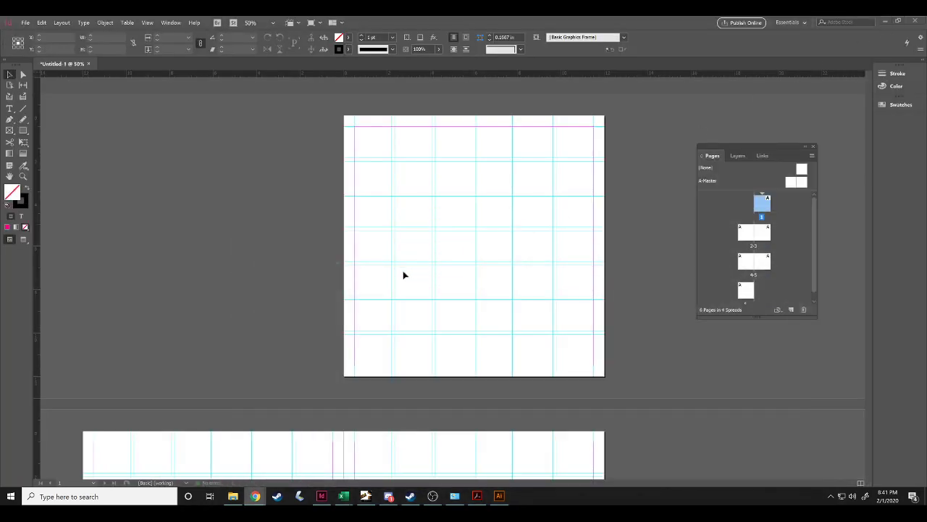
left_click(10, 131)
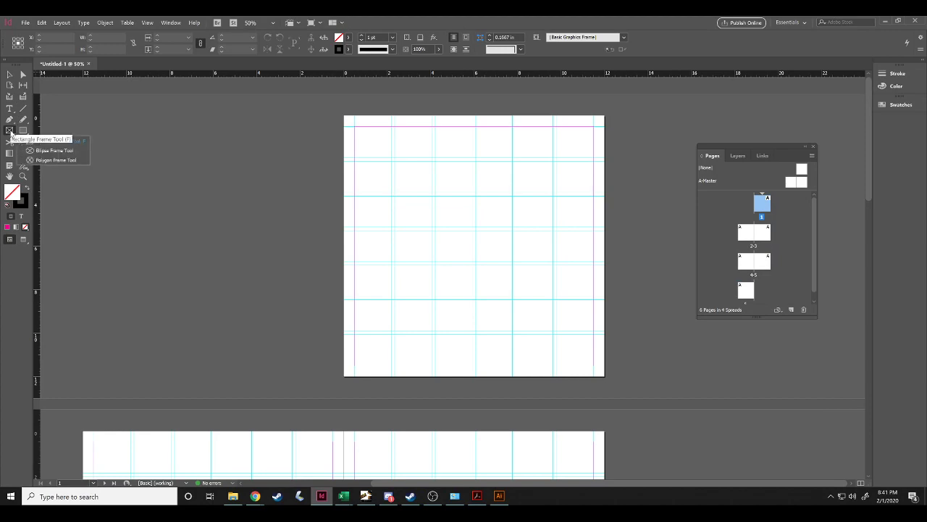
left_click(345, 116)
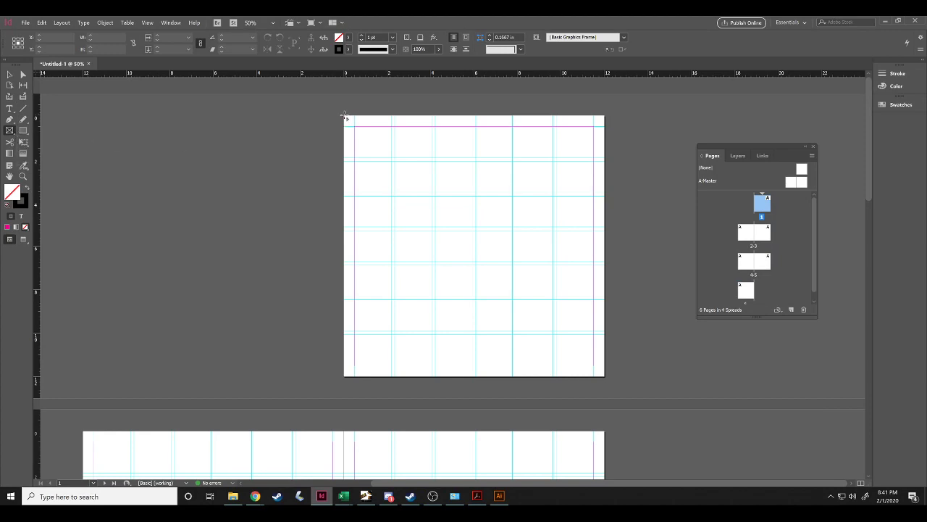
left_click_drag(346, 117, 605, 378)
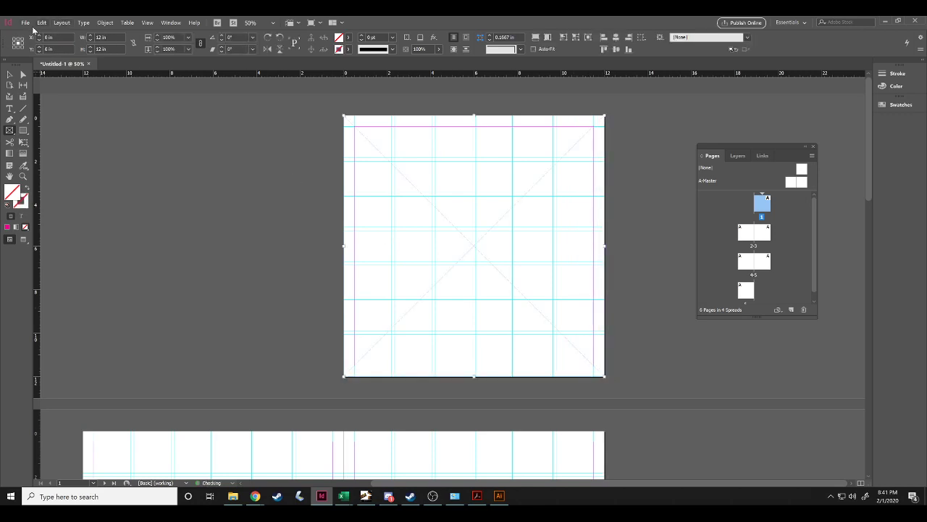
Start placing an image in the page 1 frame and browse to the WEEK 4 folder.
left_click(26, 22)
left_click(63, 130)
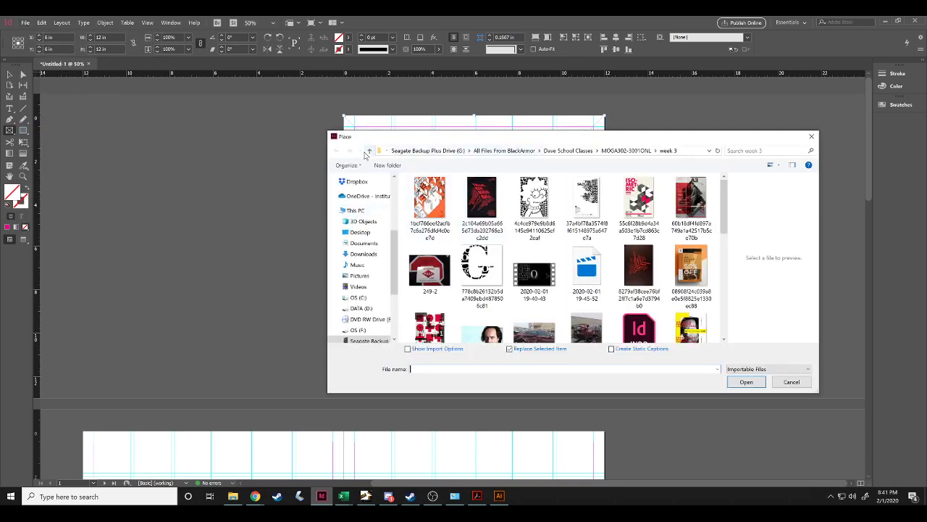
left_click(370, 150)
double_click(370, 211)
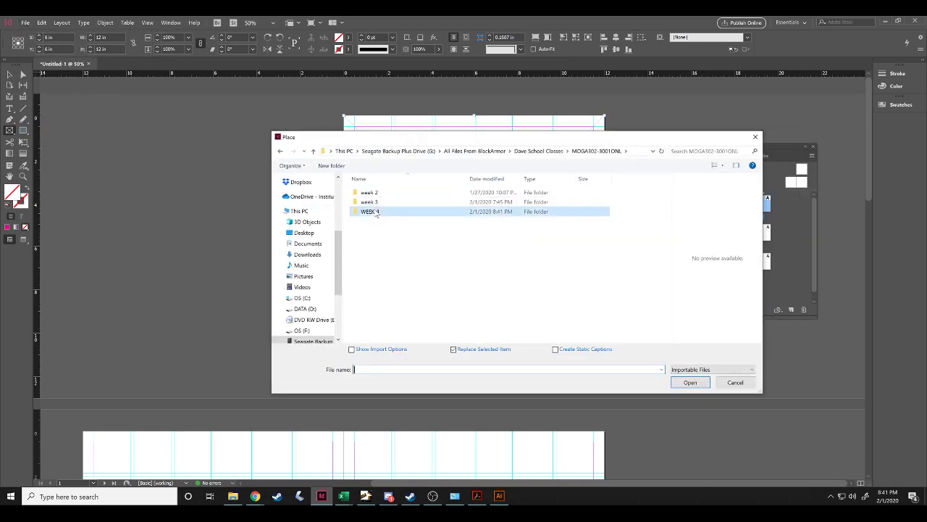
Place the ampersand artwork into the full-page frame on page 1.
left_click_drag(485, 141, 379, 141)
double_click(426, 196)
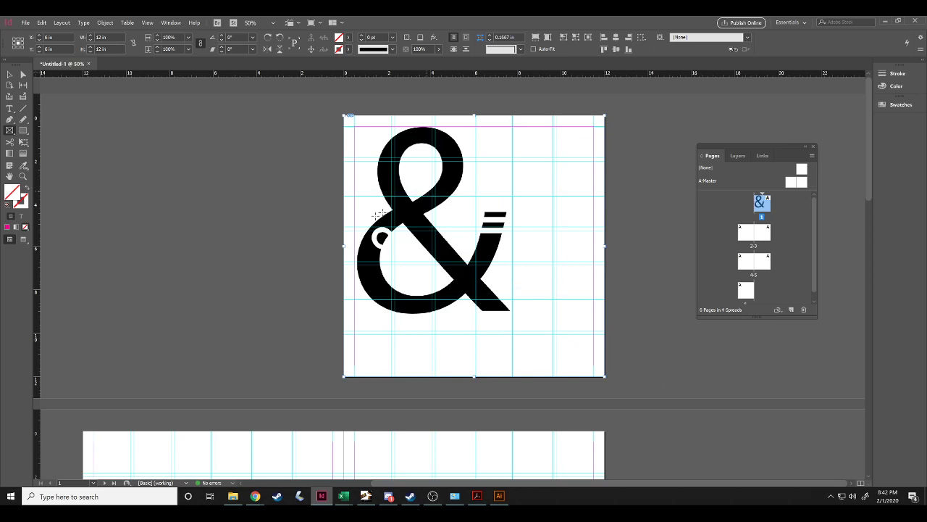
left_click(433, 496)
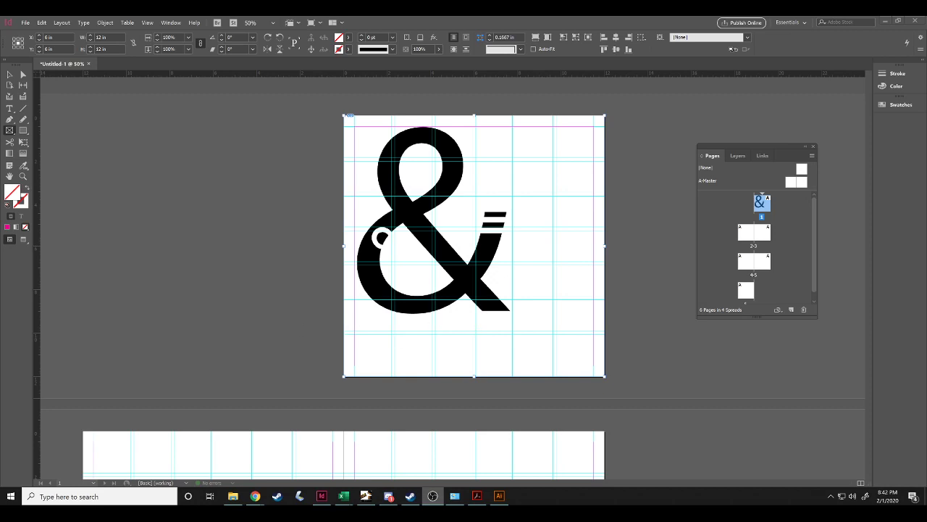
key("alt+Tab")
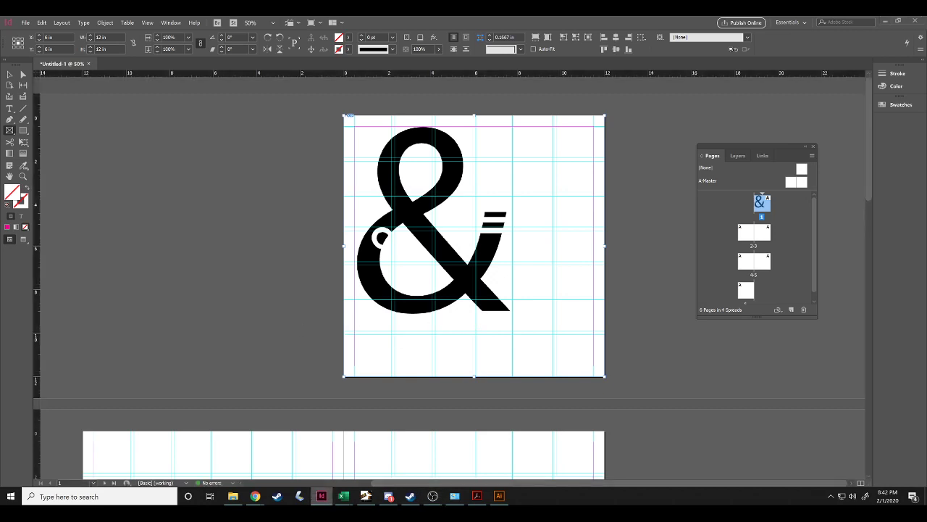
key("alt+Tab")
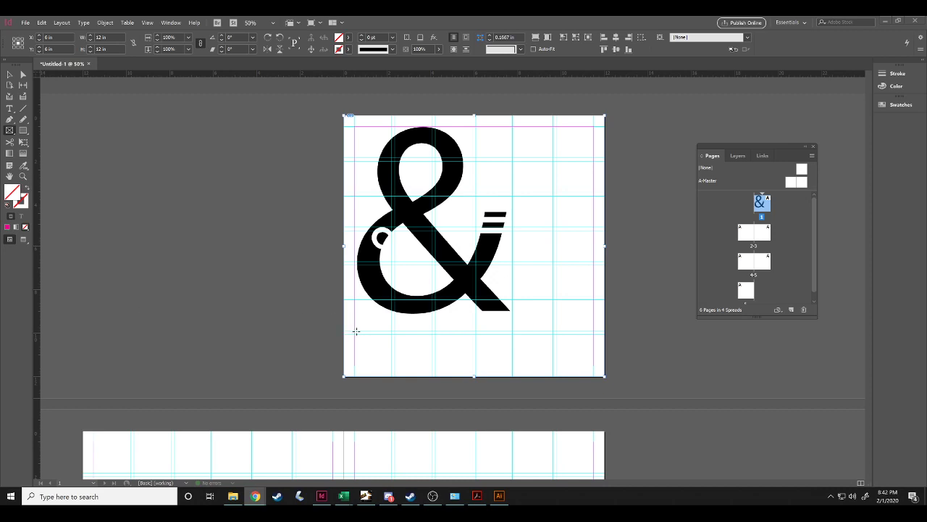
Draw a text frame below the ampersand, spanning page 1 from the left margin to the right margin.
left_click(9, 108)
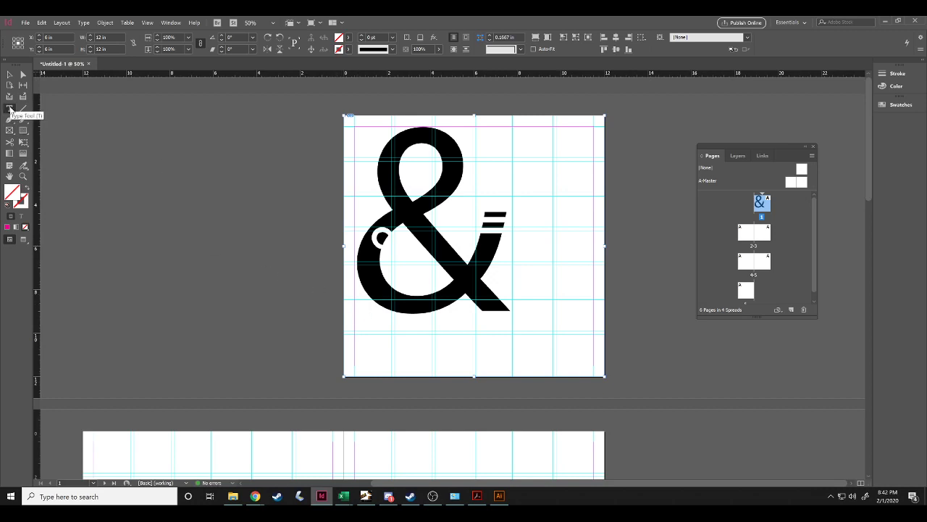
left_click(9, 109)
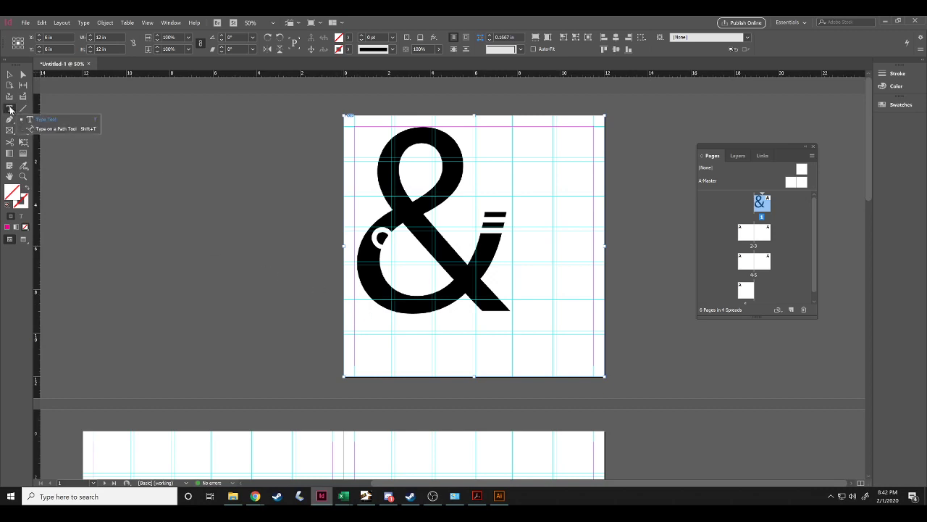
left_click(358, 336)
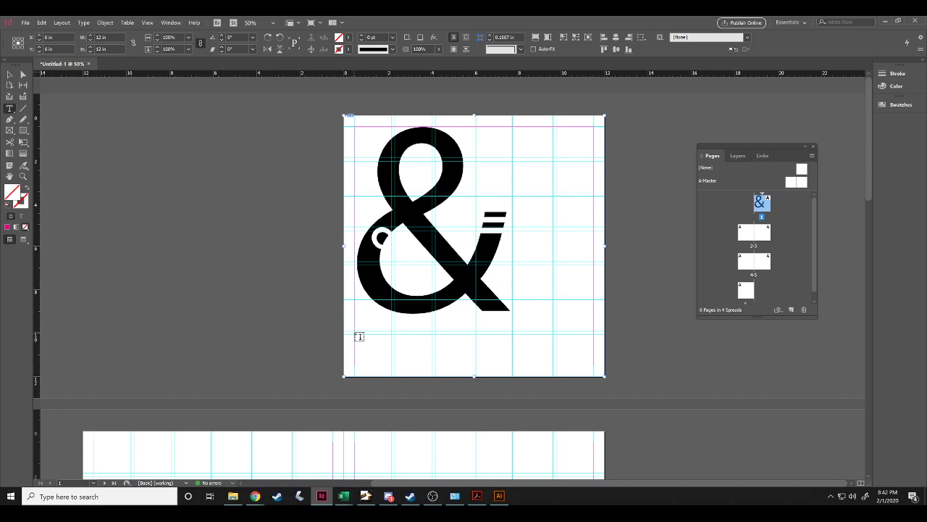
left_click_drag(356, 335, 598, 368)
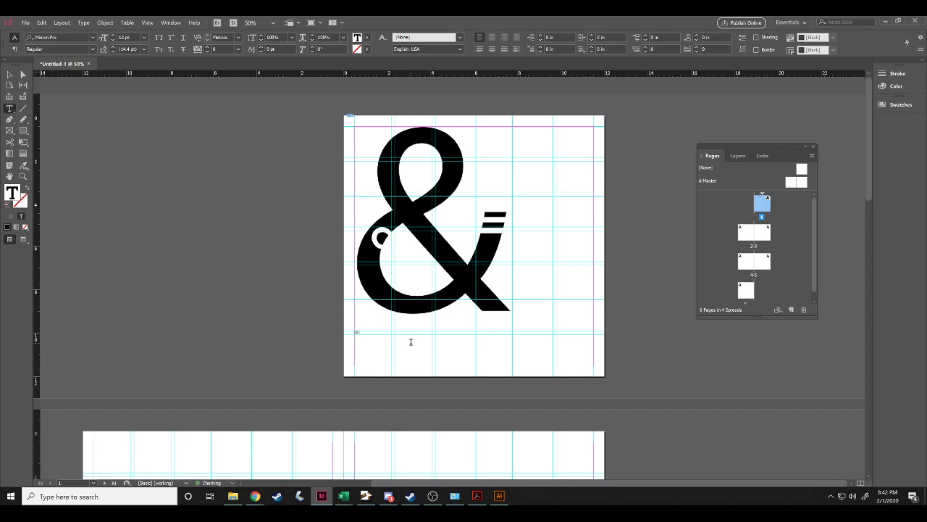
Enter the title "Gestalt Principles" in the text frame below the ampersand, replacing any trial text.
type("sdf")
key("alt+Tab")
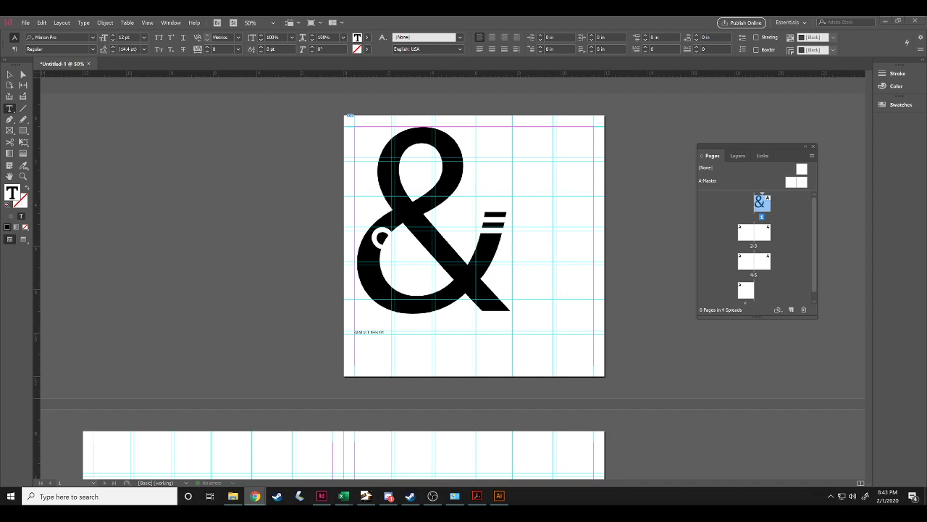
left_click(374, 331)
key("ctrl+a")
type("Gestalt Principles")
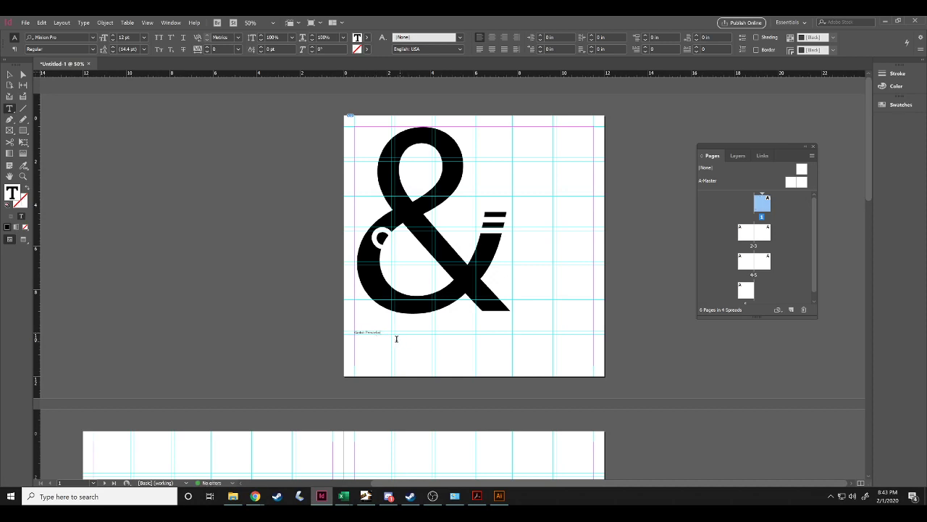
Convert the whole title on page 1 to uppercase.
left_click_drag(386, 333, 353, 333)
left_click(83, 22)
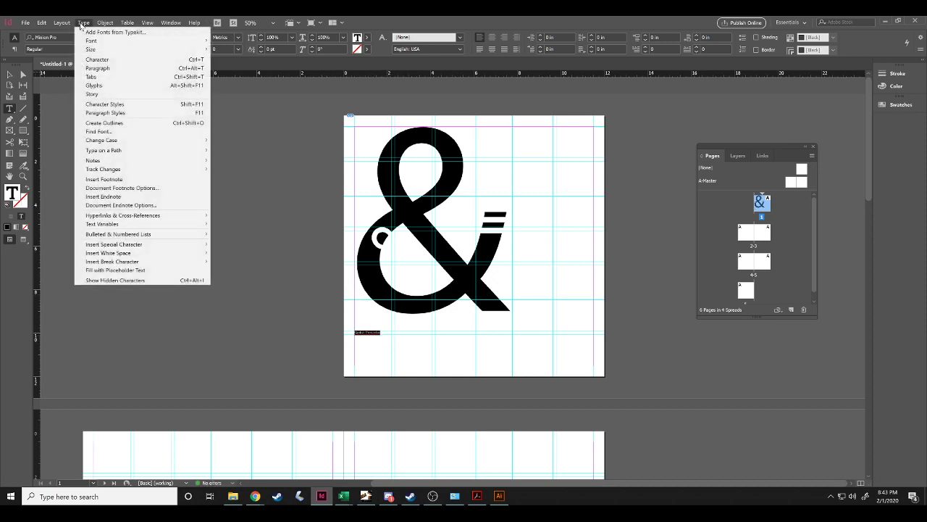
mouse_move(145, 140)
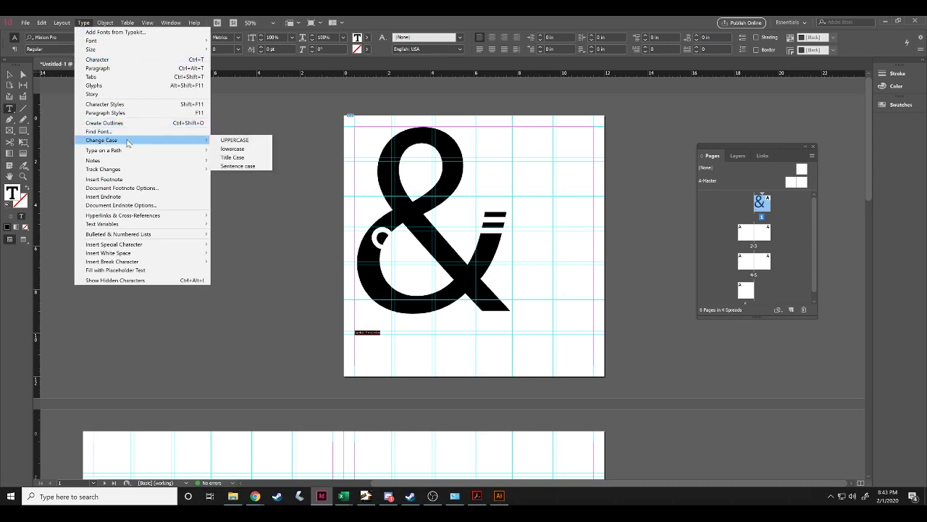
left_click(232, 140)
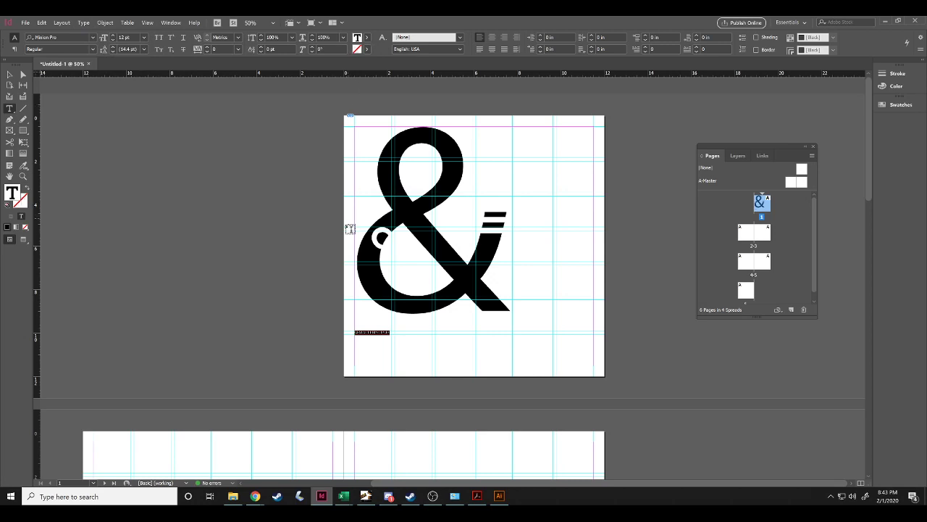
Set the title's font to Helvetica Neue in the 55 Roman style.
left_click(92, 37)
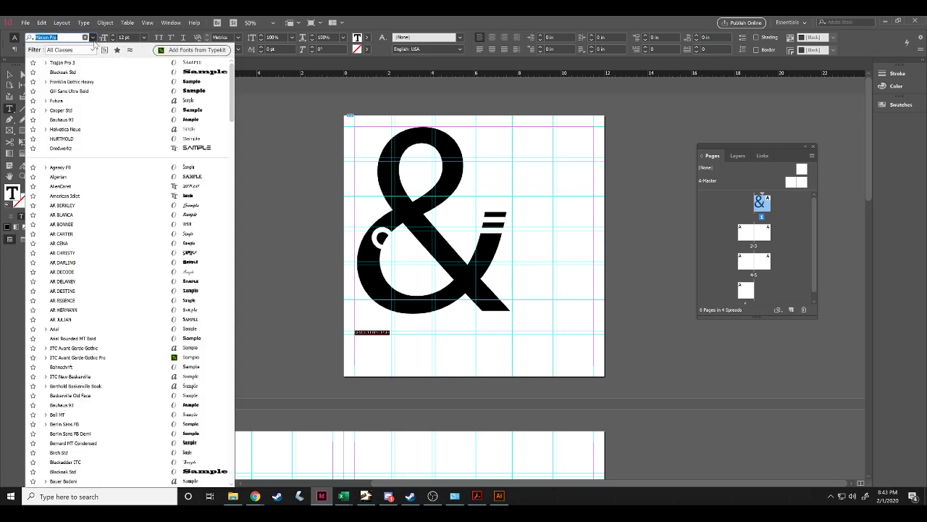
scroll(113, 330, "down", 3)
scroll(113, 330, "down", 10)
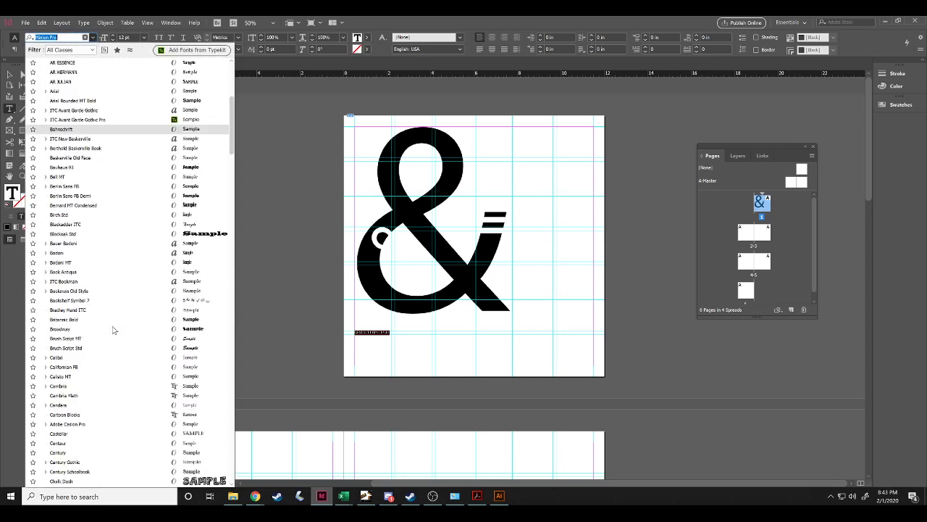
scroll(113, 331, "down", 11)
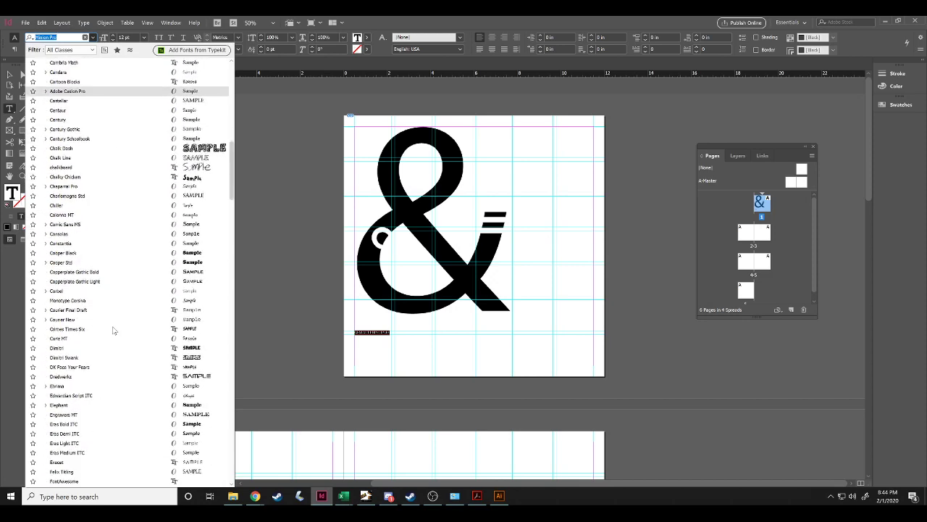
scroll(113, 331, "down", 5)
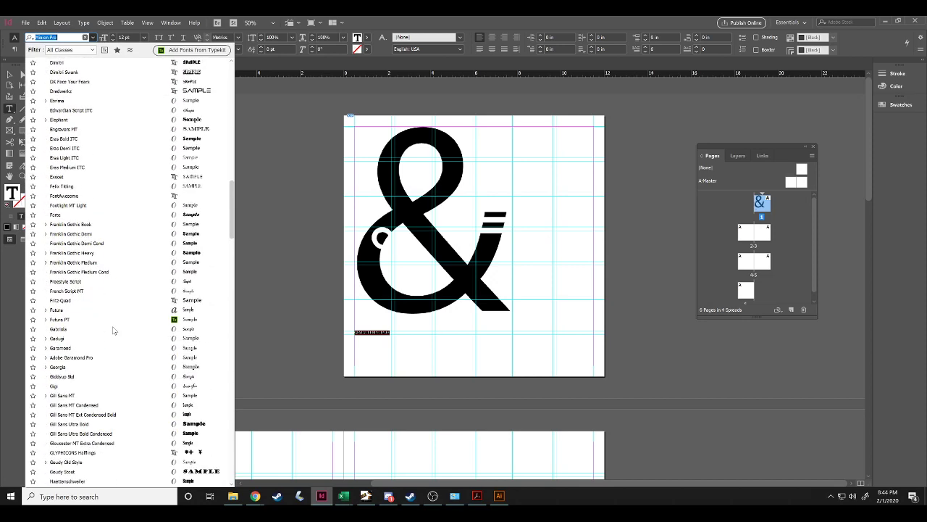
scroll(113, 331, "down", 3)
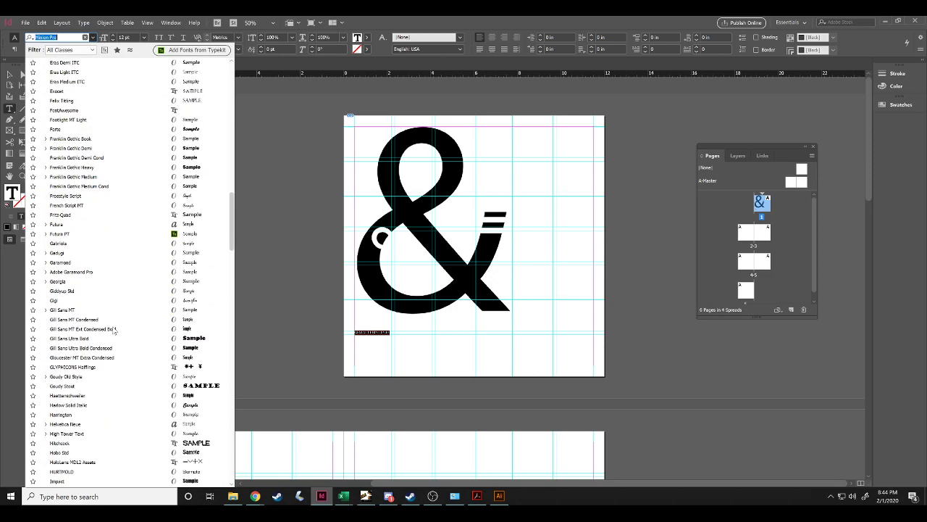
left_click(149, 423)
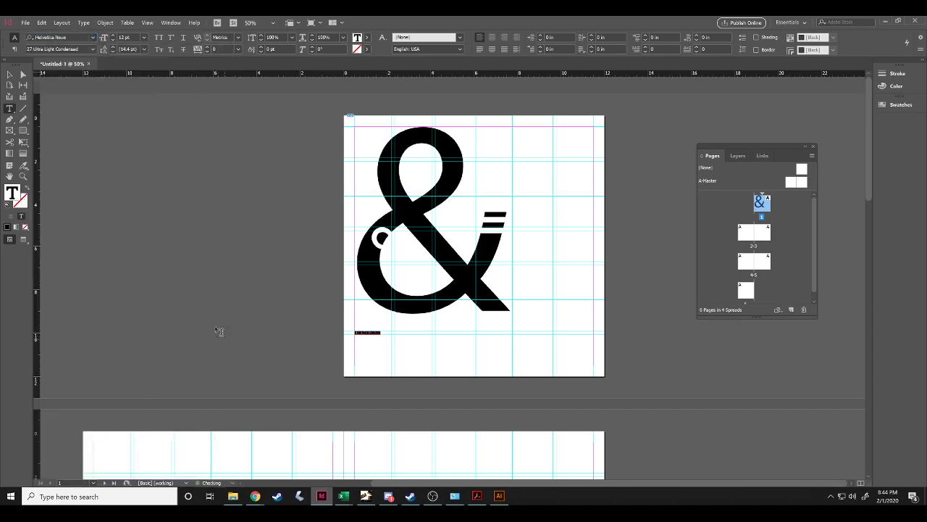
left_click(93, 49)
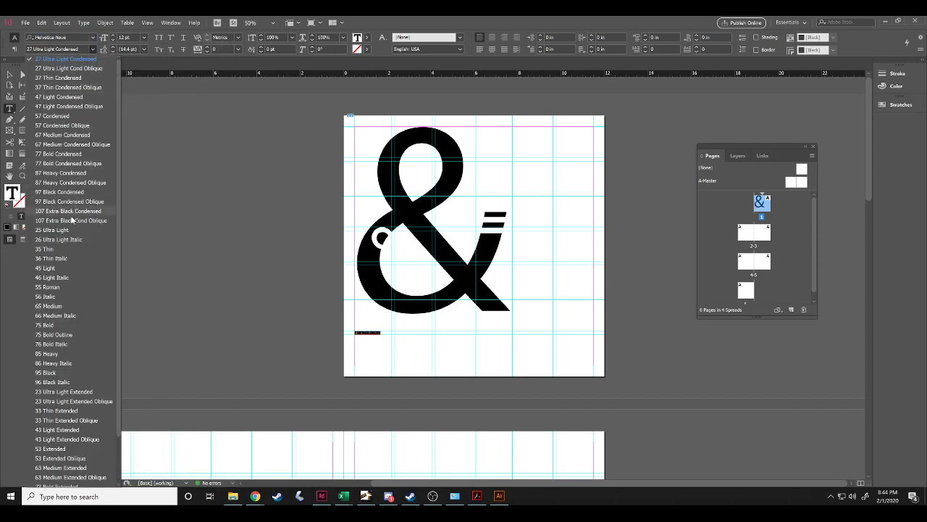
left_click(70, 288)
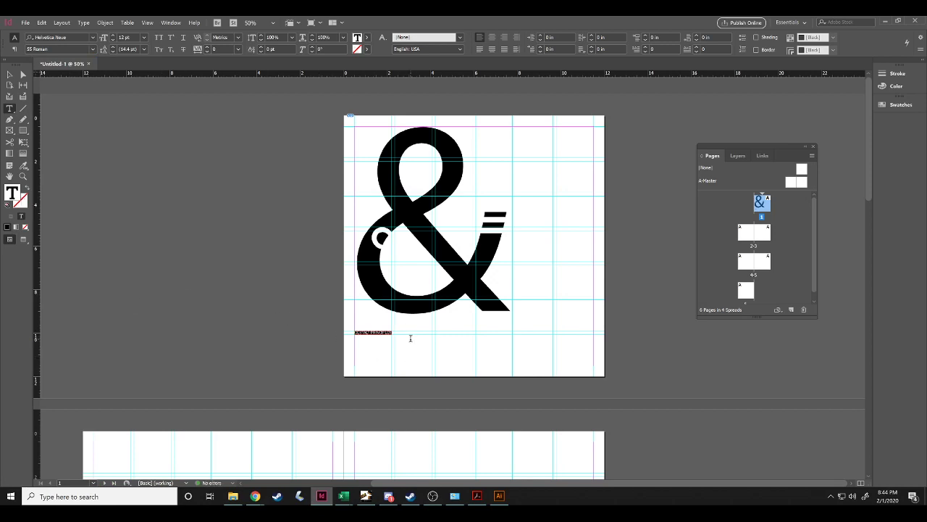
Set the title's font size to 36 pt and its tracking to 40.
left_click(144, 38)
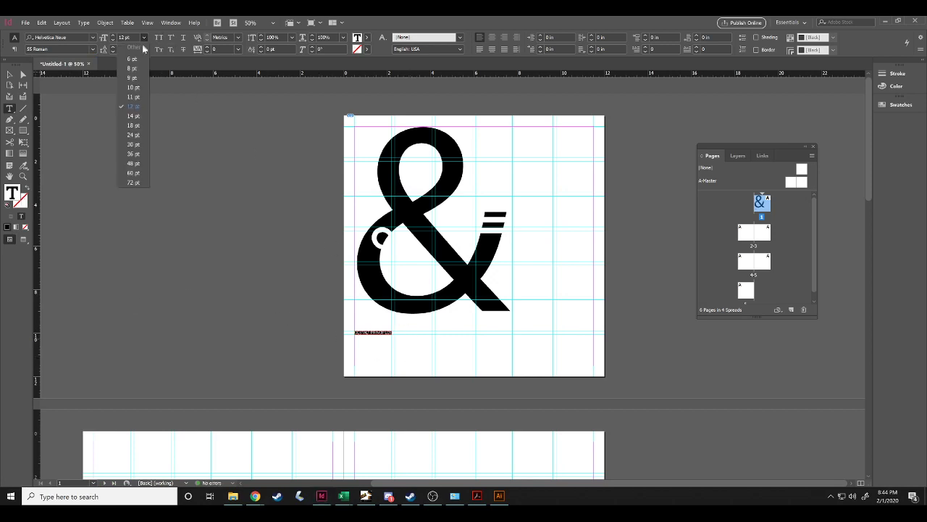
left_click(139, 155)
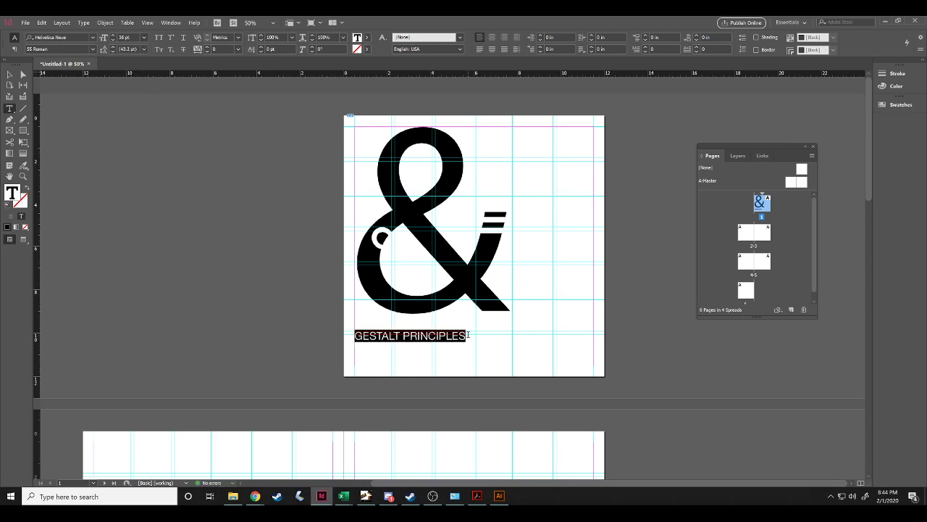
left_click(469, 335)
left_click_drag(469, 334, 354, 336)
left_click(208, 48)
left_click(208, 48)
left_click(207, 48)
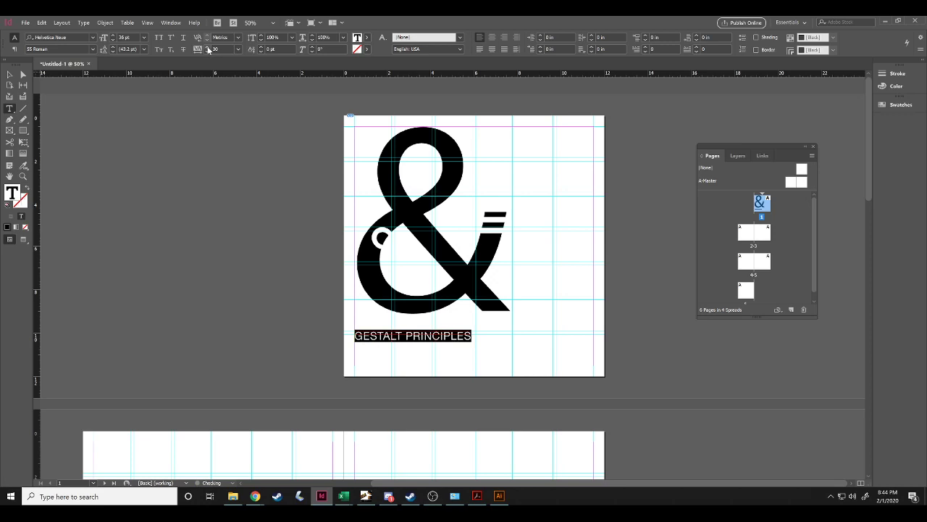
left_click(208, 48)
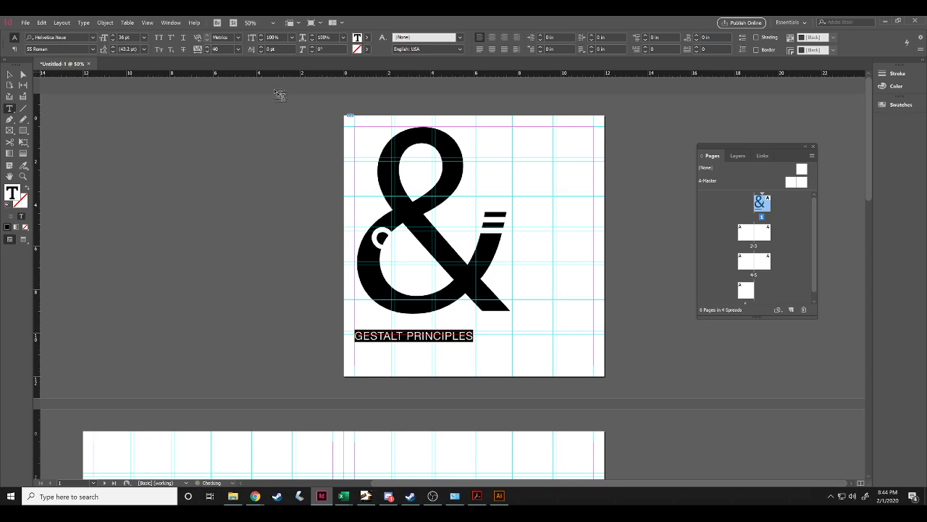
left_click(487, 339)
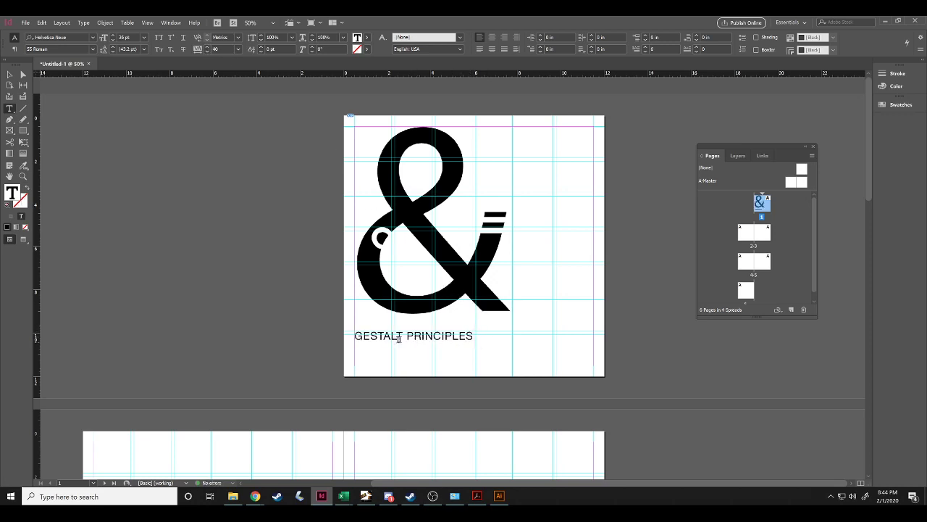
Add a byline on a new line beneath the title, reading "by" followed by the author's full name.
left_click(23, 176)
left_click(438, 338)
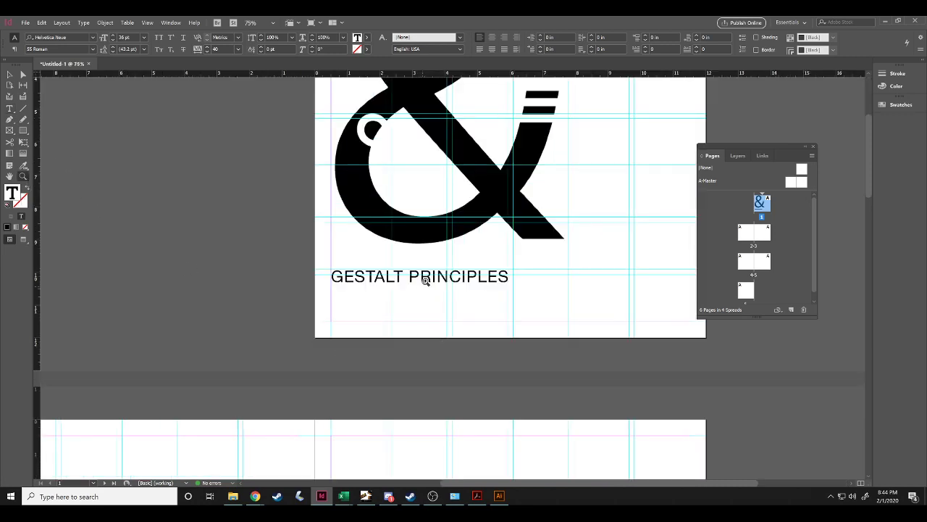
left_click(490, 271)
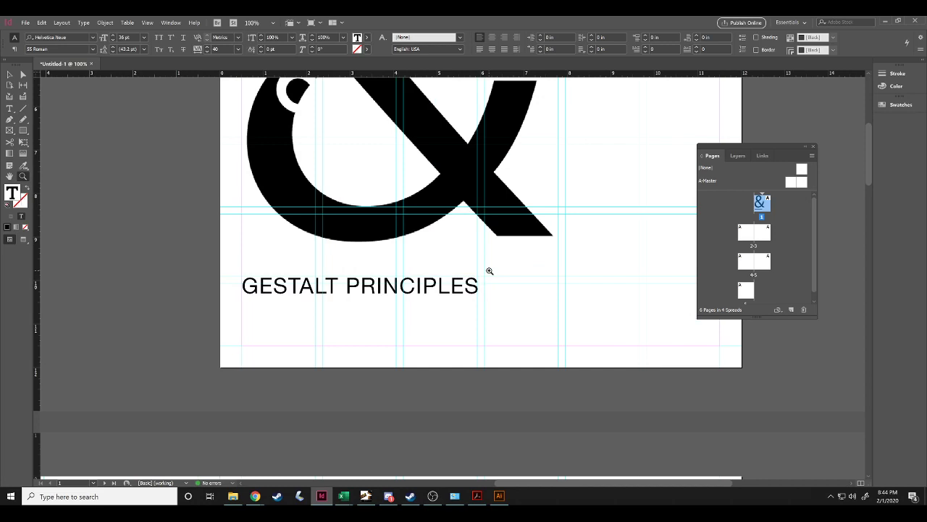
left_click(450, 369)
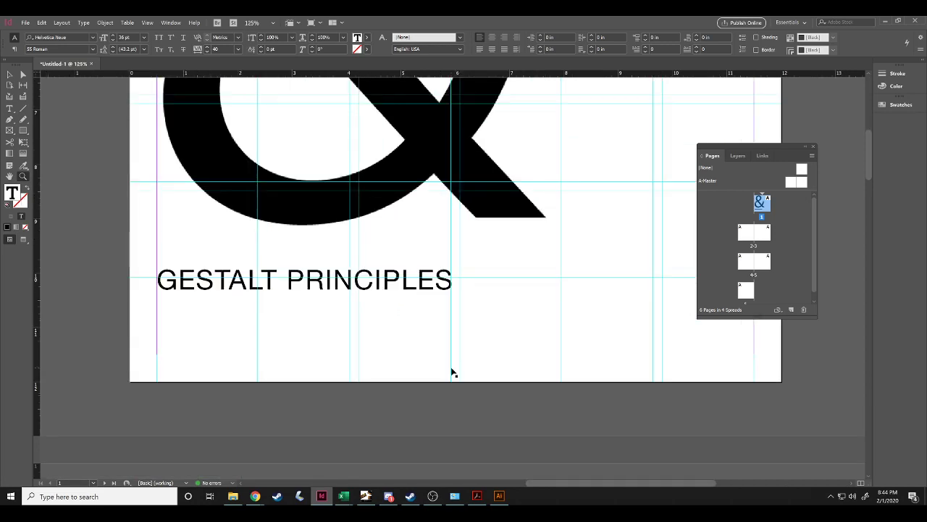
key("ctrl+minus")
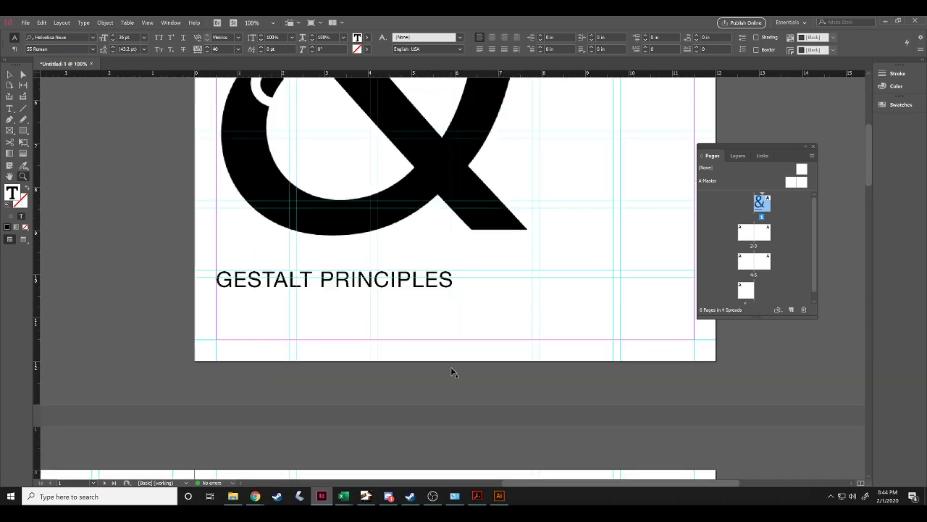
key("ctrl+equal")
key("ctrl+minus")
key("ctrl+minus")
key("ctrl+minus")
key("ctrl+equal")
key("ctrl+equal")
type("by")
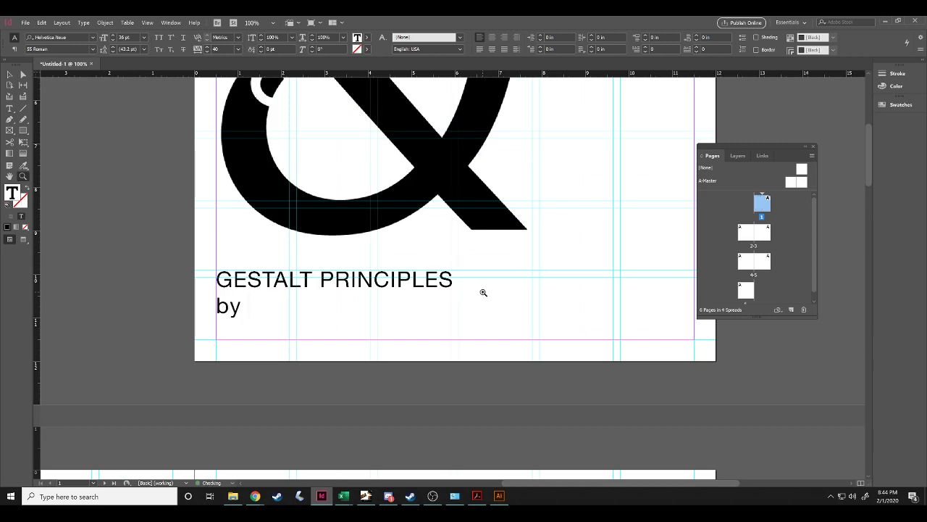
type(" Craig Ferguson")
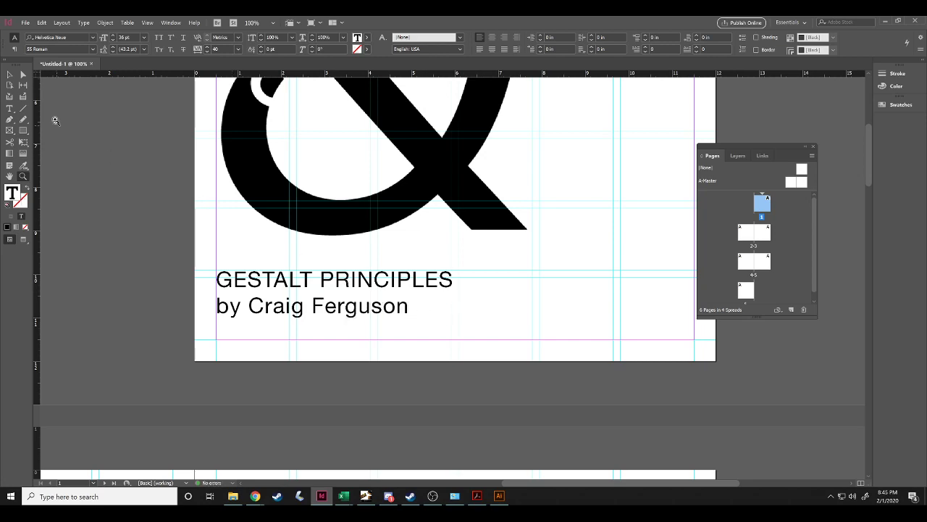
Set the font size of the byline beneath the title to 18 pt.
left_click(9, 109)
left_click_drag(409, 308, 217, 304)
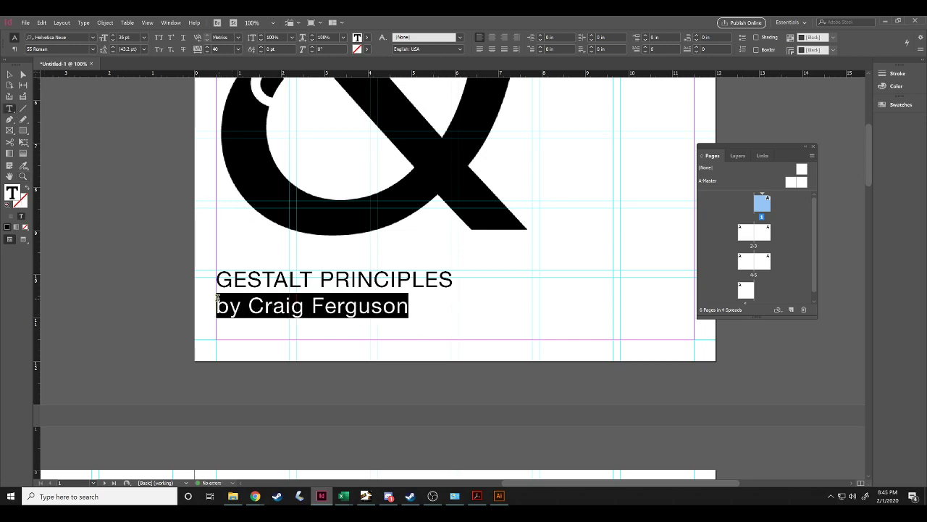
left_click(144, 37)
left_click(133, 126)
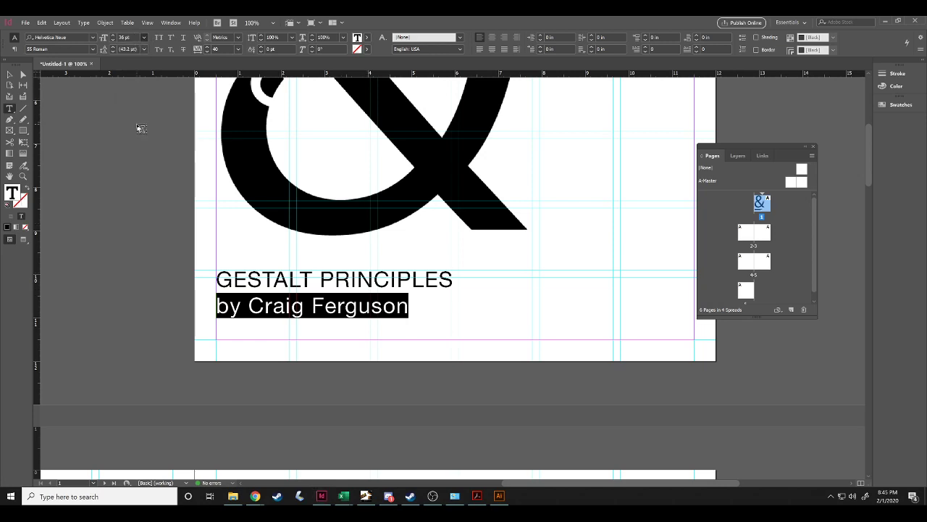
left_click(325, 298)
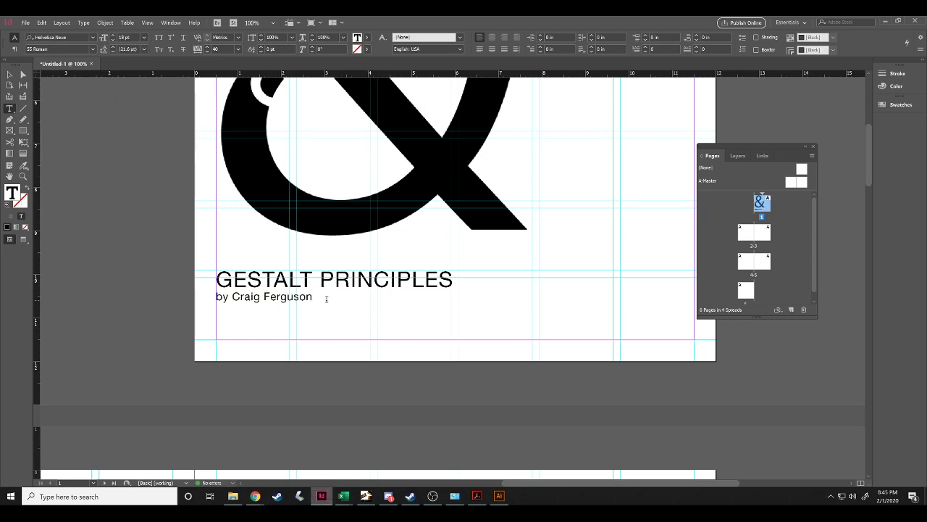
Try adjusting the leading of the title line above the byline.
left_click_drag(313, 298, 216, 278)
left_click(144, 37)
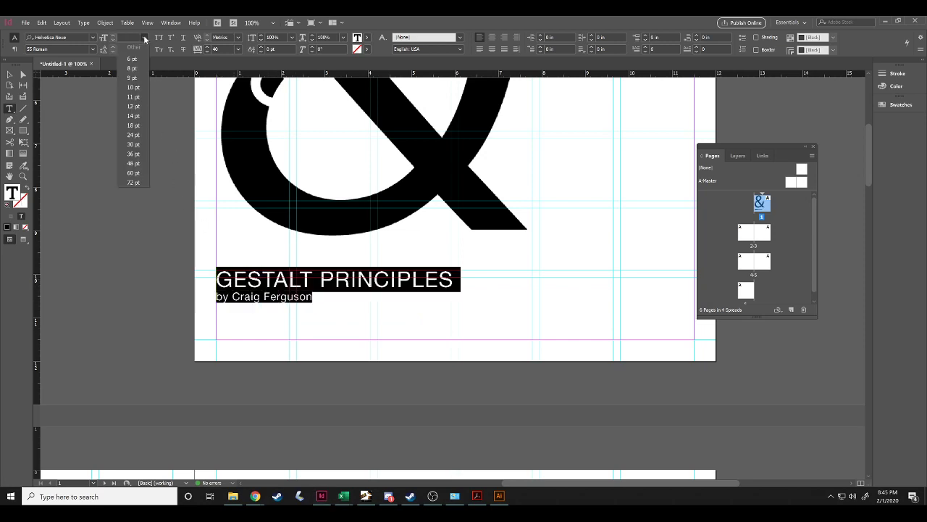
left_click(145, 37)
left_click(452, 279)
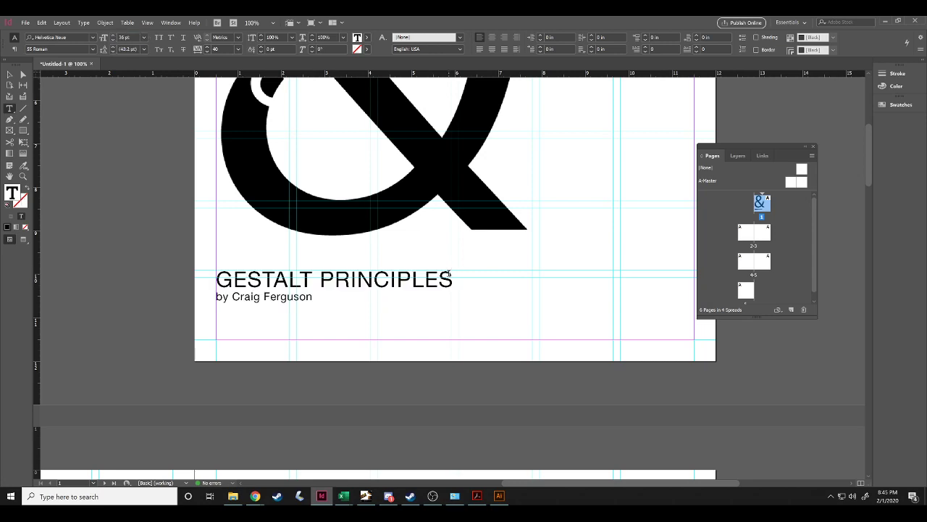
left_click(113, 48)
left_click(113, 48)
left_click(111, 52)
left_click(111, 51)
left_click(111, 52)
left_click(111, 51)
Set the leading of the byline beneath the cover title to 22 pt.
left_click_drag(312, 297, 218, 297)
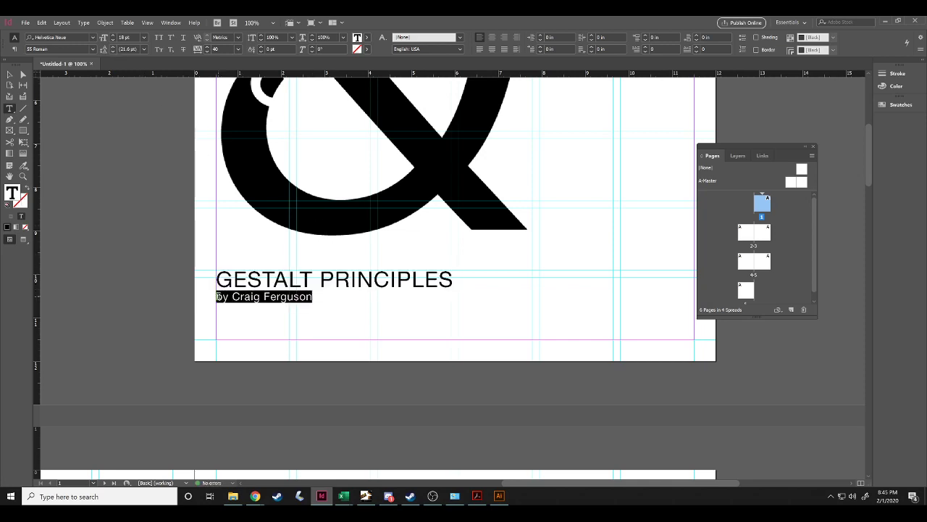
left_click(113, 47)
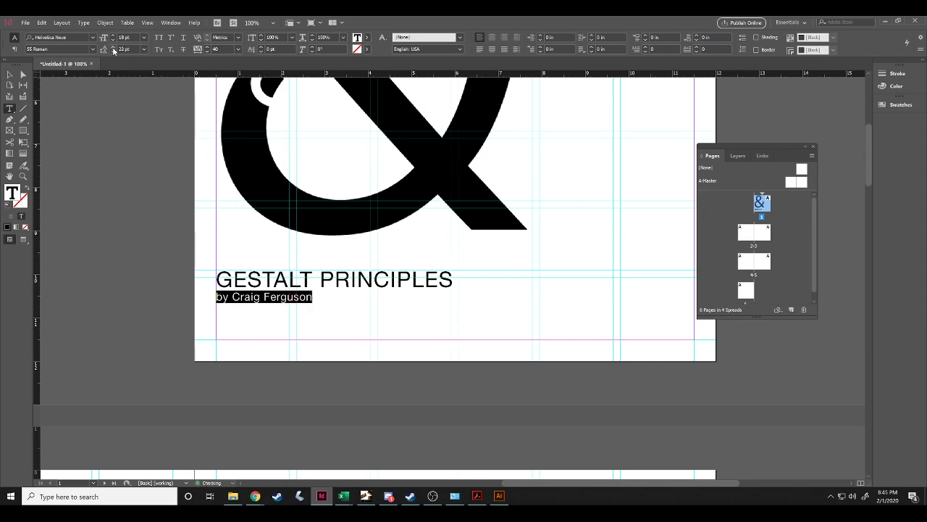
left_click(315, 296)
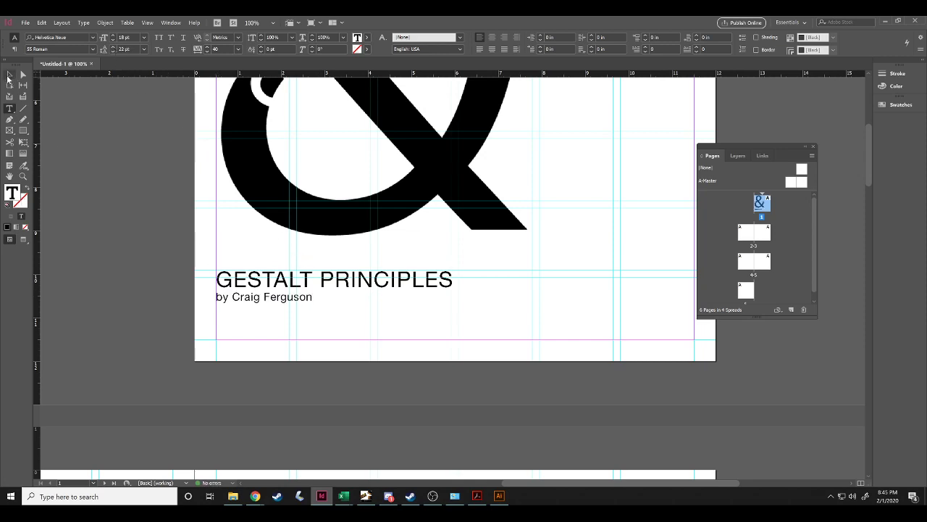
Shorten the title and byline text frame to about 0.74 in high and move it down onto the cover's bottom margin.
left_click(8, 76)
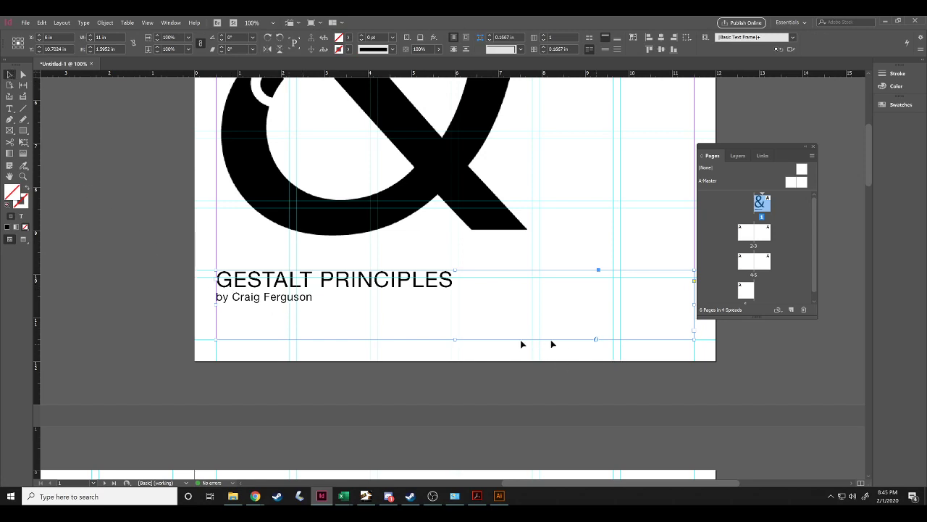
left_click_drag(455, 339, 451, 301)
key("Down")
key("Down")
key("Down")
key("Down")
key("Down")
key("Down")
key("Down")
key("Down")
key("Down")
key("Down")
key("Down")
key("Down")
key("Down")
key("Down")
key("Down")
key("Down")
key("Down")
key("Down")
key("Down")
key("Down")
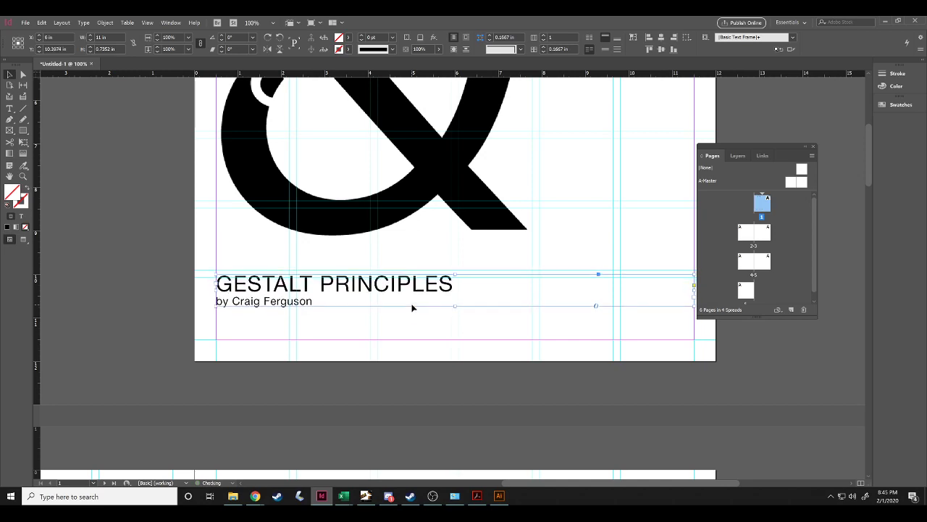
key("Down")
key("Down")
key("Down")
key("Down")
key("Down")
key("Down")
key("Down")
key("Down")
key("Down")
key("Down")
key("Down")
key("Down")
key("Down")
key("Down")
key("Down")
key("Down")
key("Down")
key("Down")
key("Down")
key("Down")
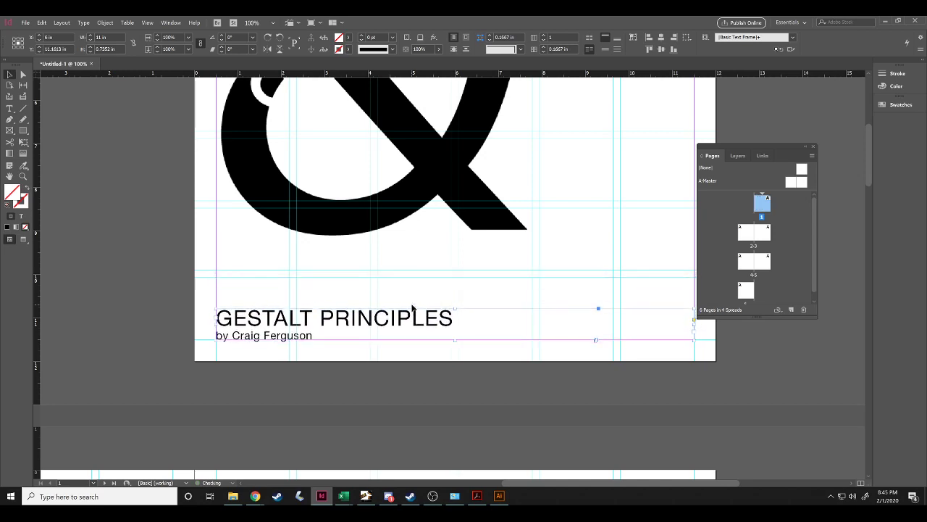
key("Up")
key("Up")
key("Up")
key("Up")
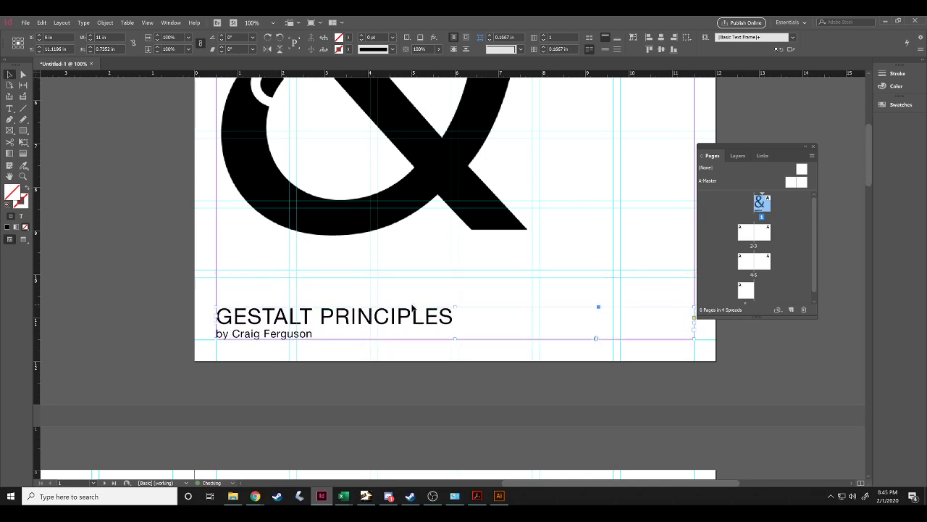
key("Down")
key("Down")
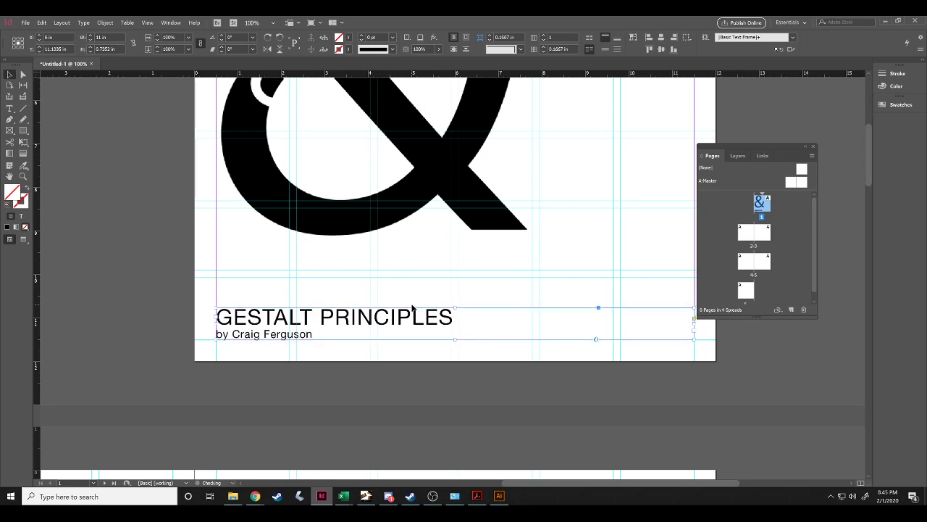
left_click(102, 247)
key("ctrl+minus")
key("ctrl+minus")
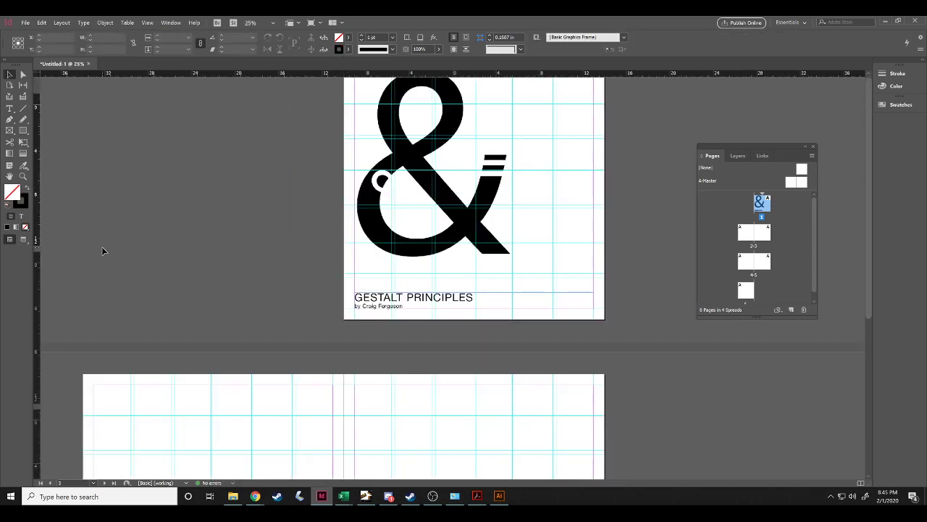
key("ctrl+minus")
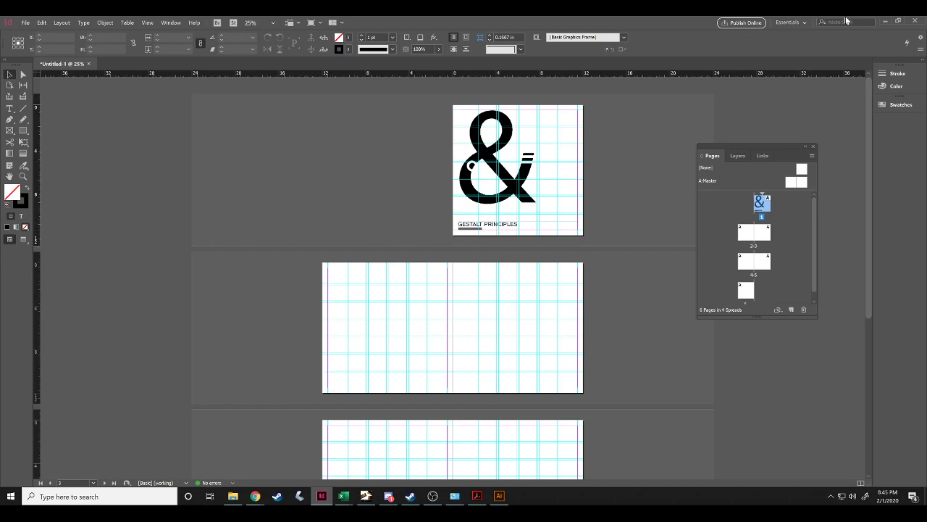
left_click(883, 22)
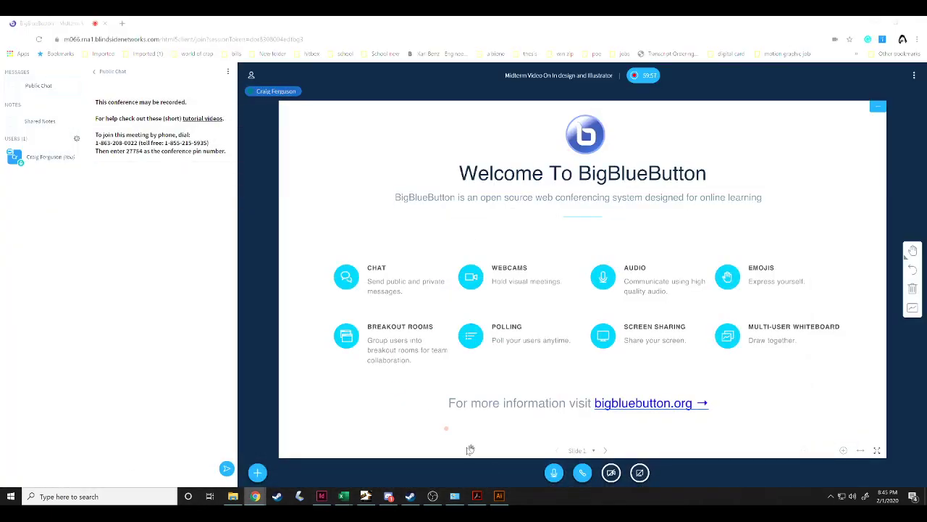
left_click(499, 495)
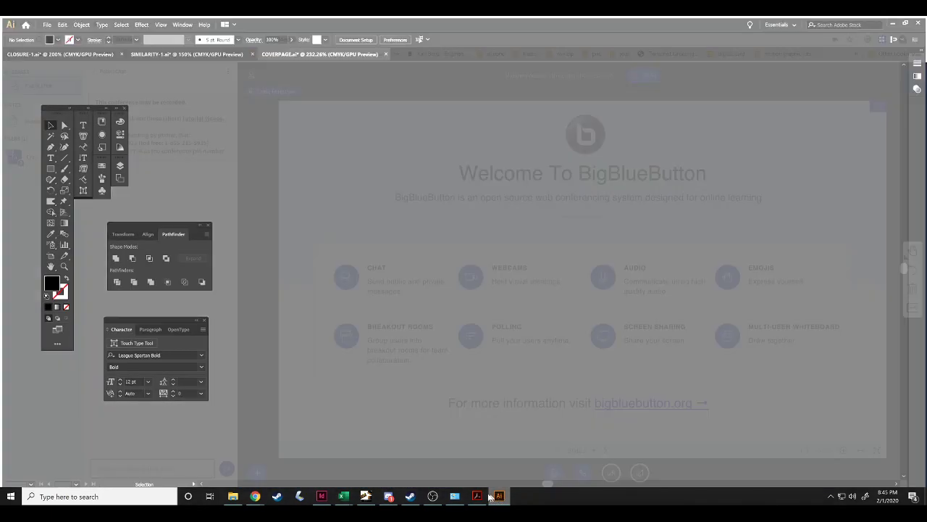
left_click(322, 496)
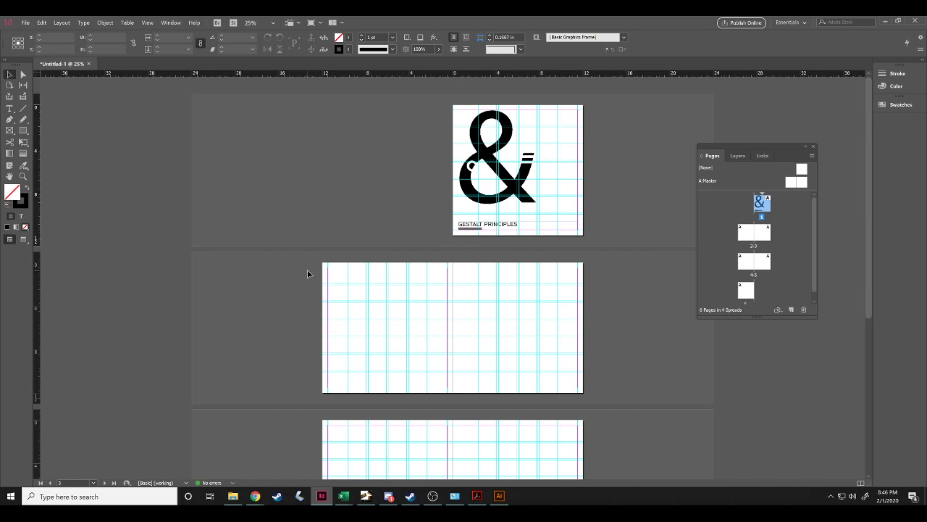
scroll(307, 270, "down", 3)
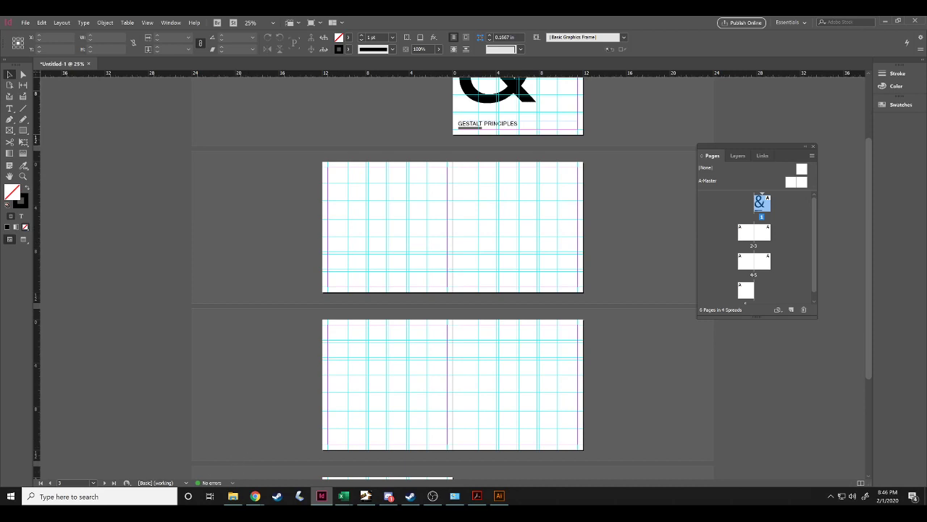
key("alt+Tab")
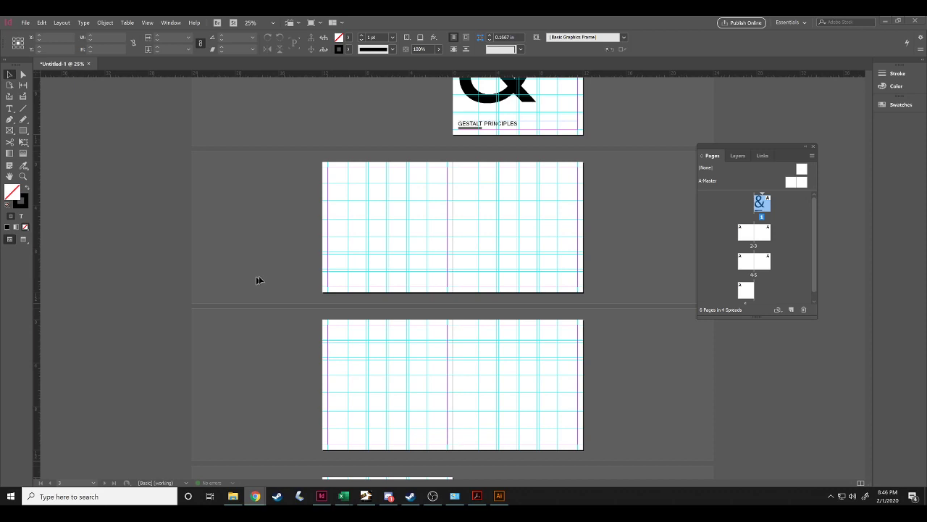
Draw a text frame about 6.15 in wide at the top left margin of page 2 and paste a copy of the cover title into it.
scroll(275, 266, "up", 1)
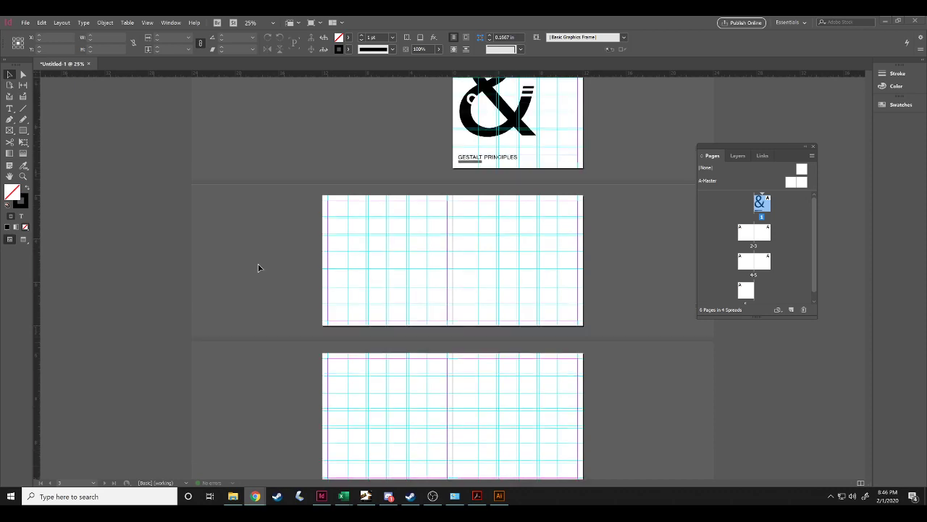
left_click(9, 108)
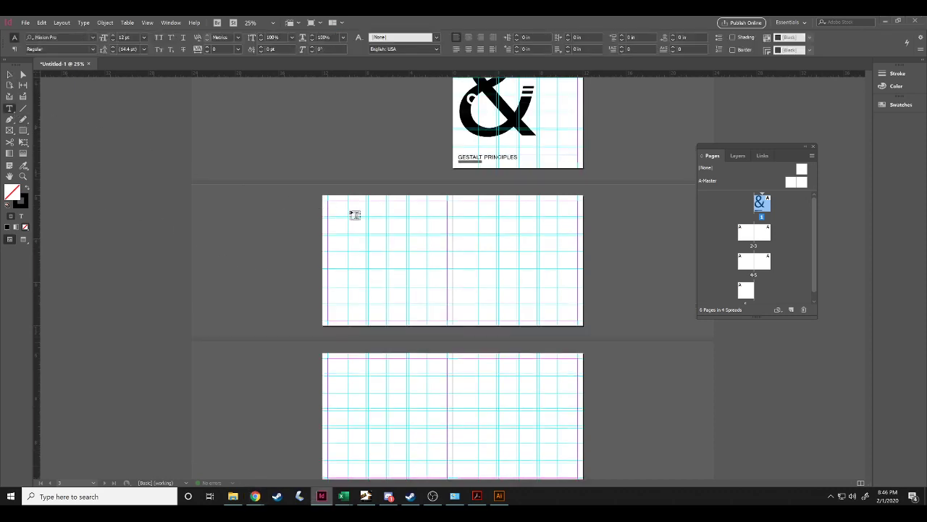
left_click_drag(331, 202, 395, 218)
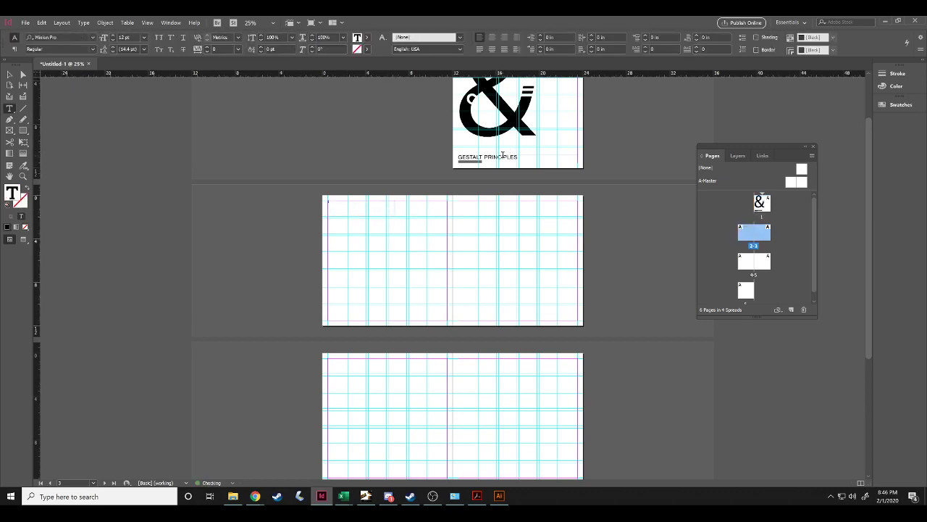
double_click(503, 157)
triple_click(502, 156)
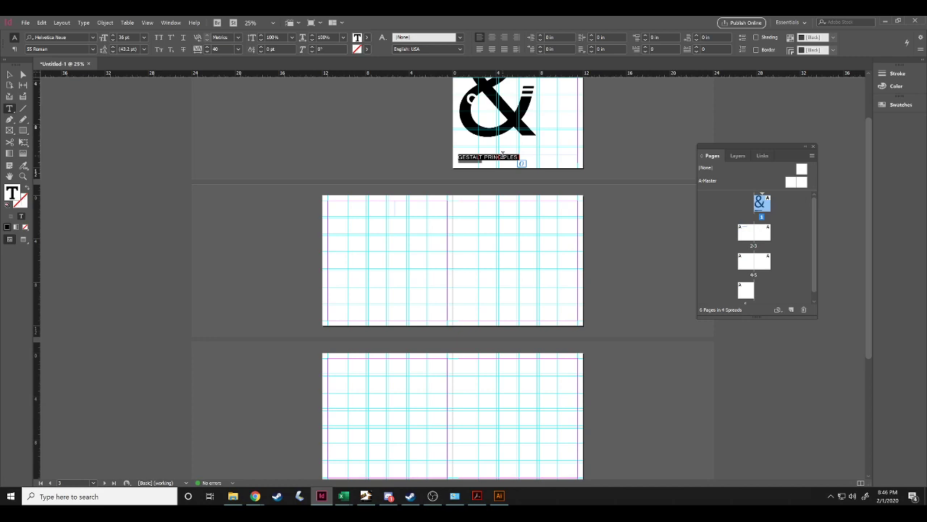
left_click(355, 204)
key("ctrl+v")
Replace the pasted title on page 2 with CLOSURE PRINCIPLE and shorten its text frame to 0.625 in high.
left_click_drag(389, 203, 327, 202)
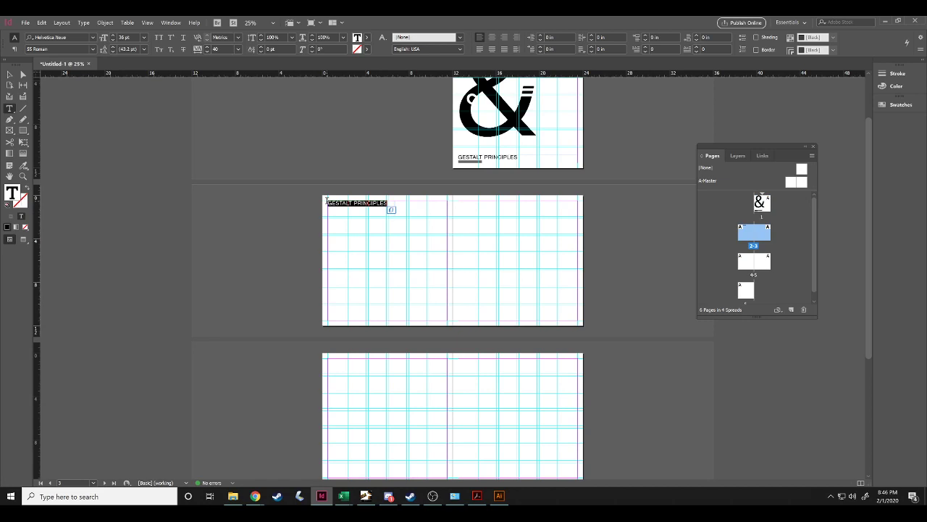
key("BackSpace")
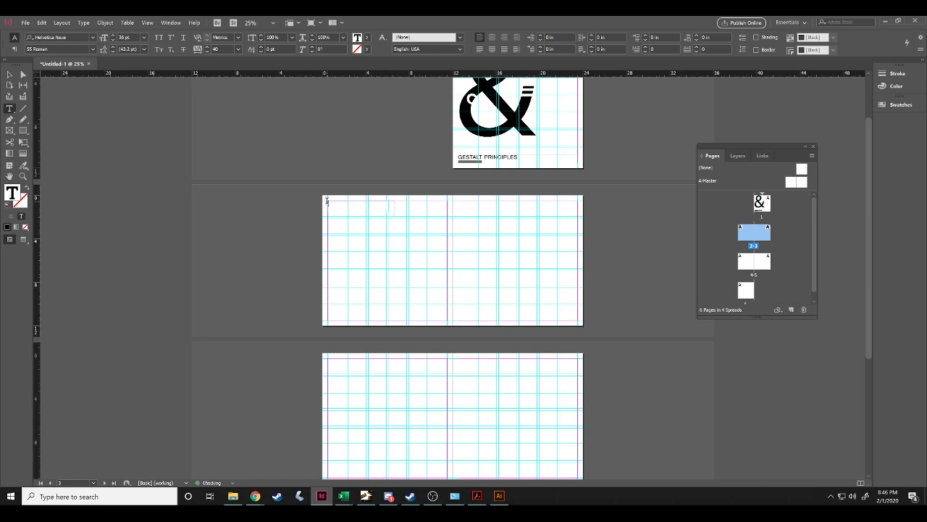
type("CLOSURE PRINCIPLE")
key("Escape")
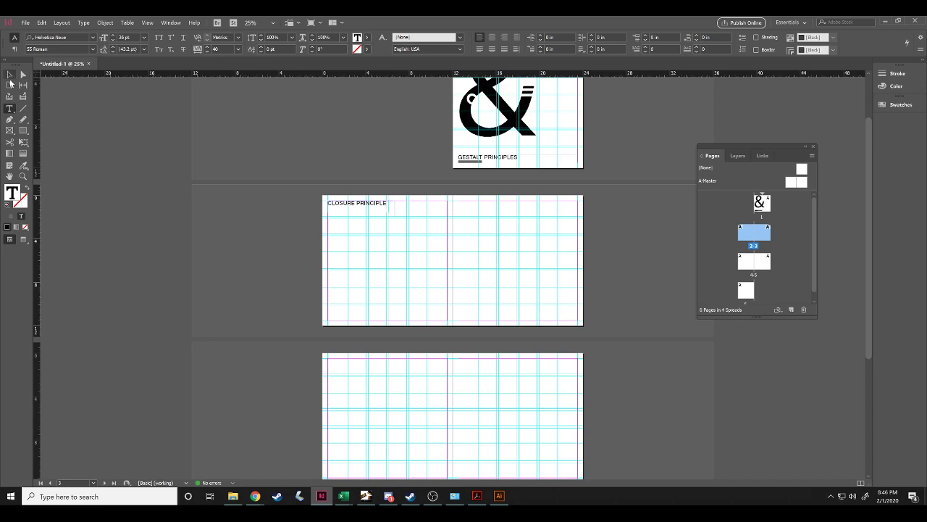
left_click_drag(361, 216, 363, 206)
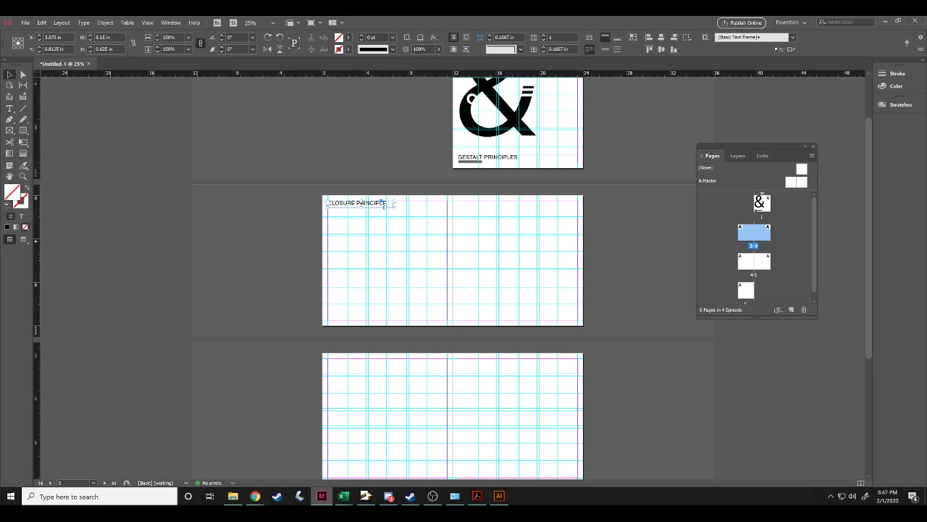
Switch to the Gestalt principles PDF in Acrobat at the Closure page and move its window out of the way for reference.
key("alt+Tab")
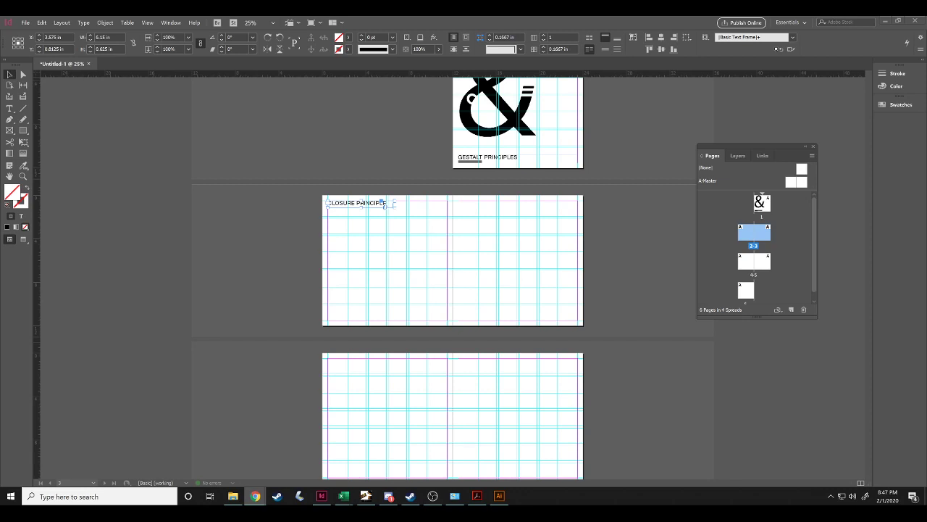
left_click(476, 495)
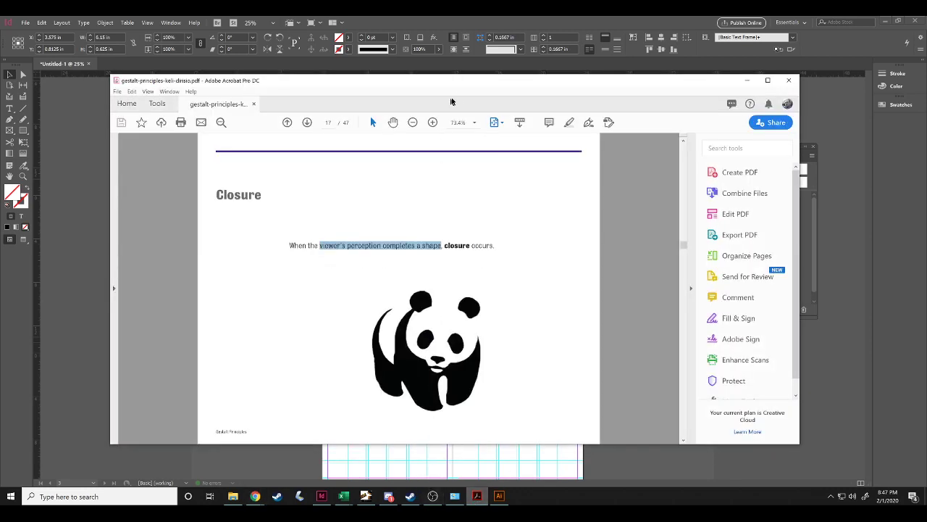
left_click_drag(470, 82, 0, 318)
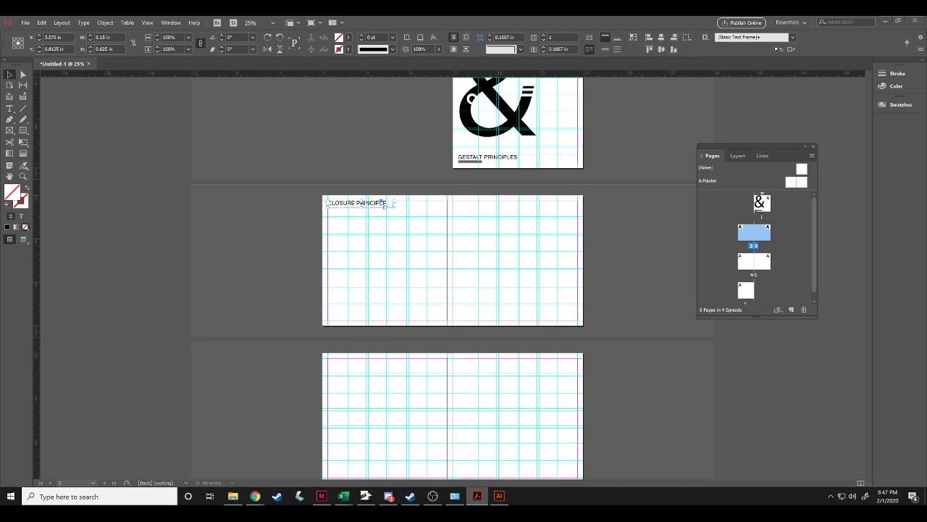
Draw a text frame in the lower half of page 2, from the left margin down to near the bottom margin.
scroll(622, 275, "up", 2)
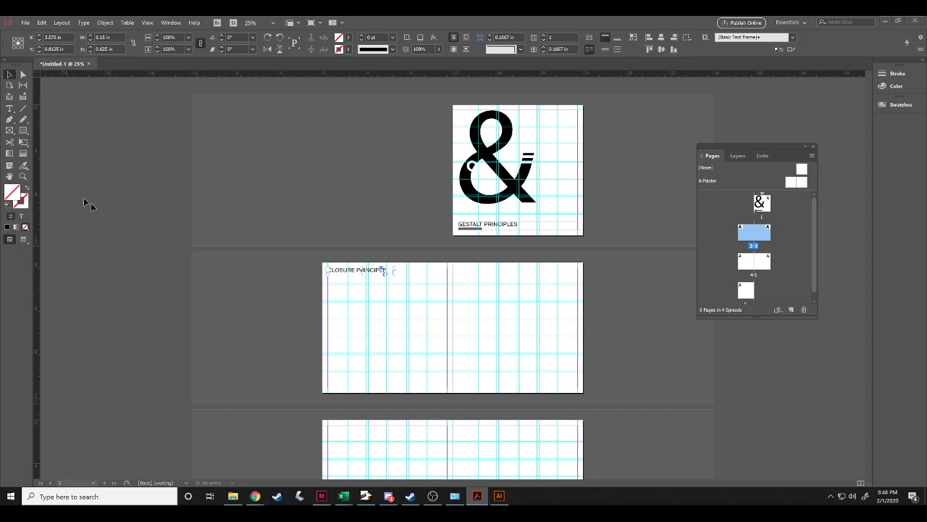
left_click(9, 108)
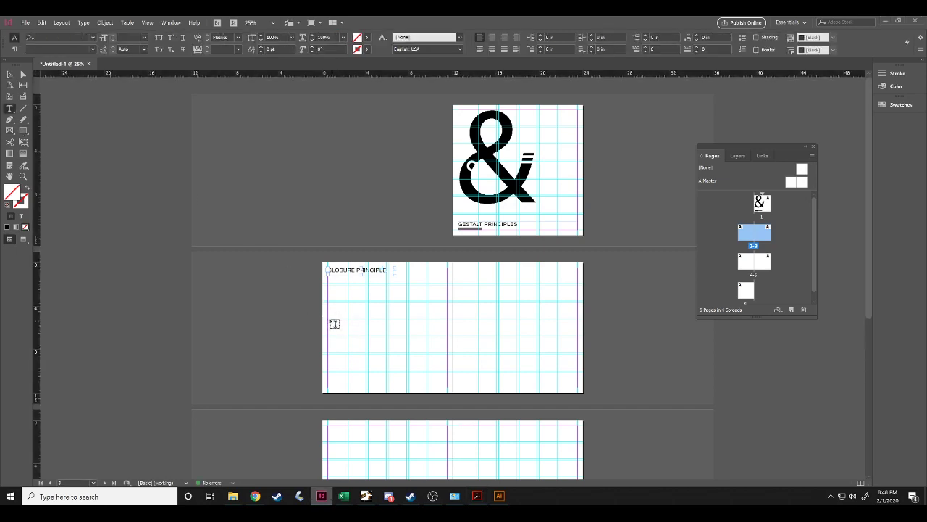
left_click_drag(330, 321, 429, 388)
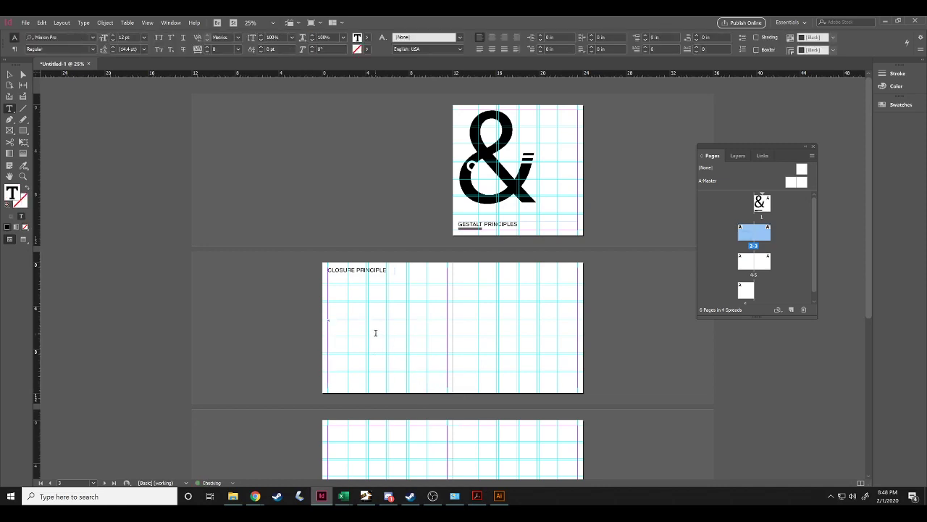
Enter the heading CLOSURE DEFINIATION in the text frame in the lower half of page 2.
left_click(22, 176)
left_click(356, 327)
left_click(337, 284)
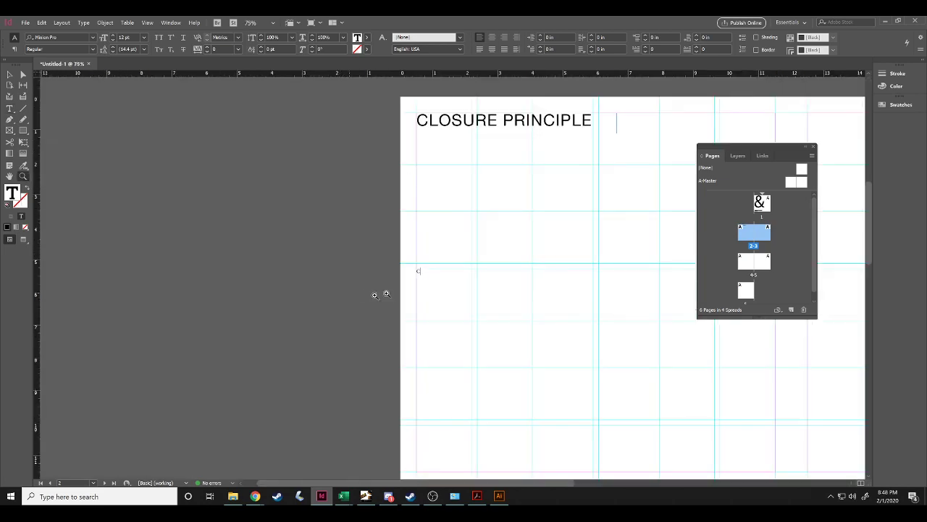
left_click(470, 280)
left_click(428, 276)
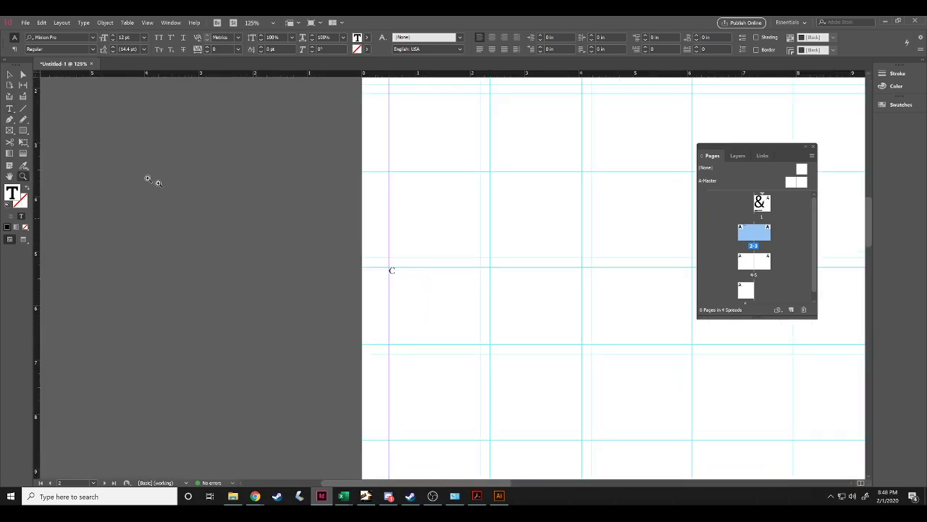
left_click(10, 108)
type("LOSURE DE")
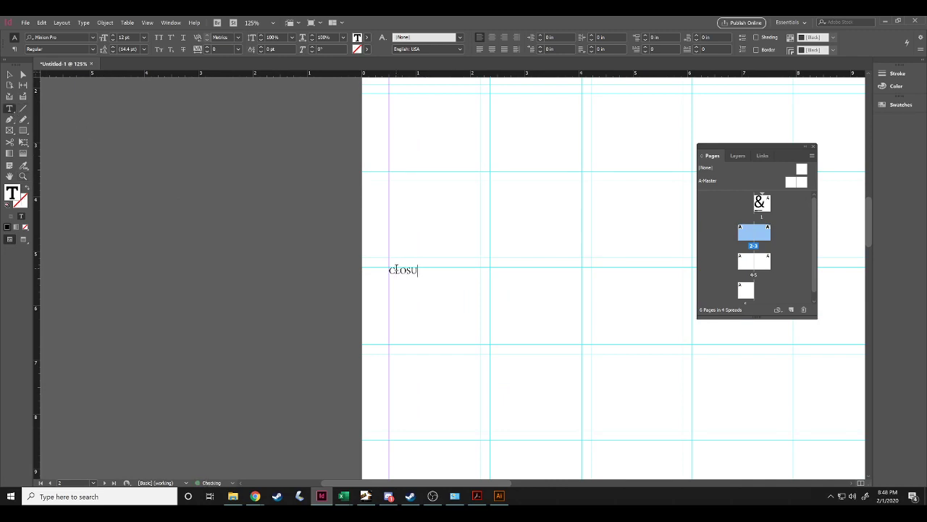
type("FINIATION")
Spell-check the heading in the lower text frame and correct DEFINIATION to DEFINITION.
double_click(463, 268)
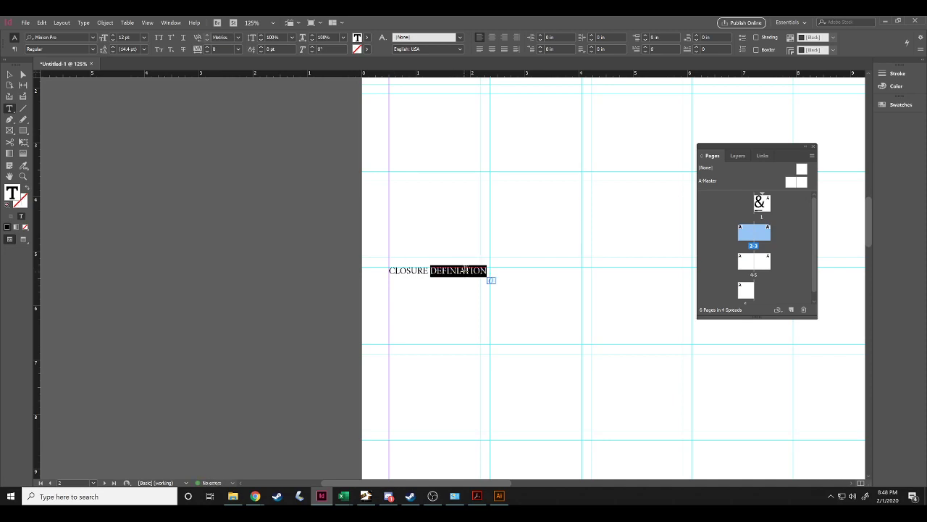
left_click(490, 276)
left_click_drag(493, 267, 400, 263)
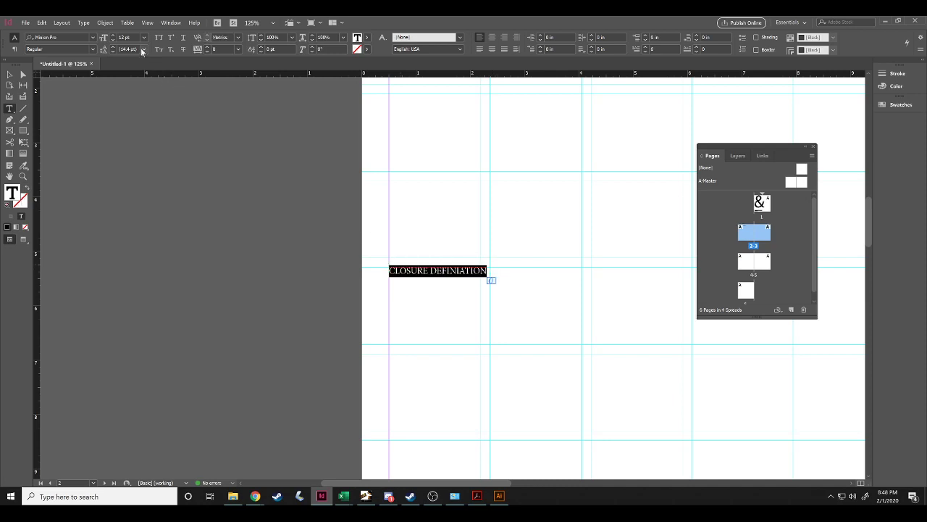
left_click(81, 22)
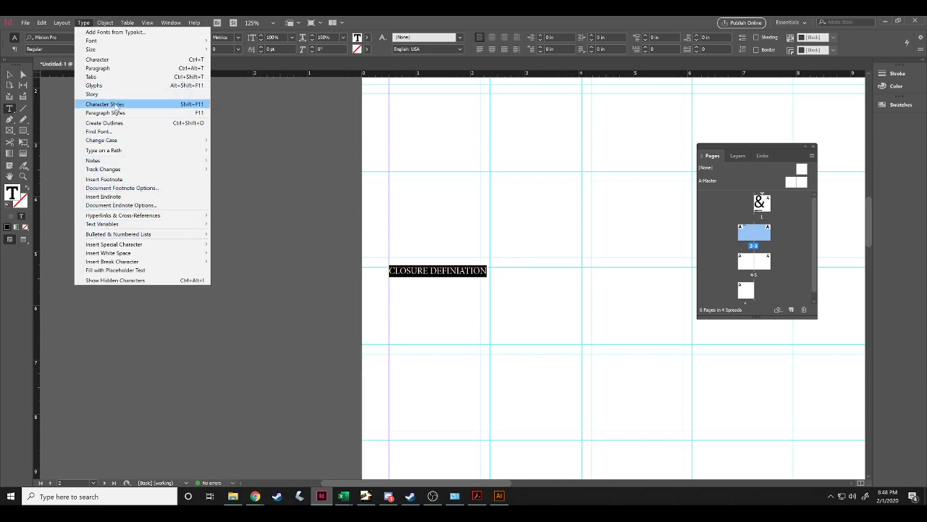
mouse_move(62, 23)
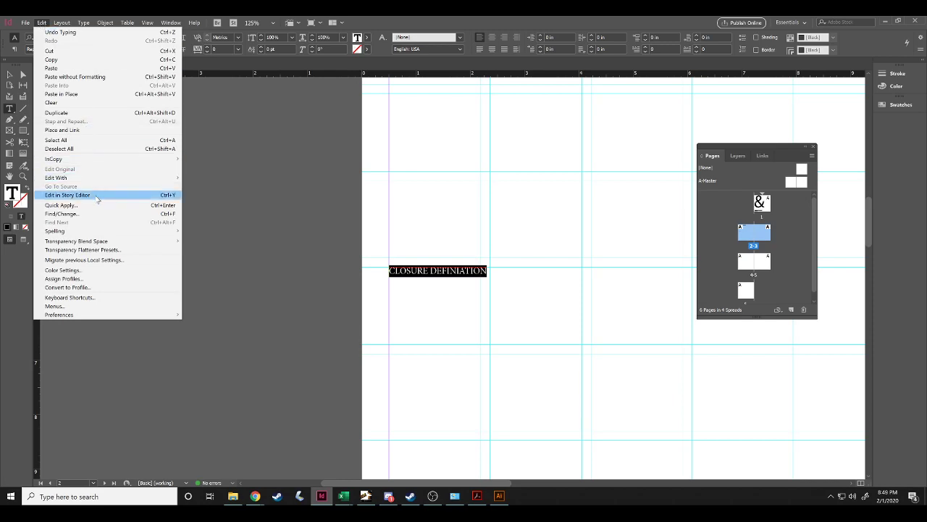
mouse_move(131, 231)
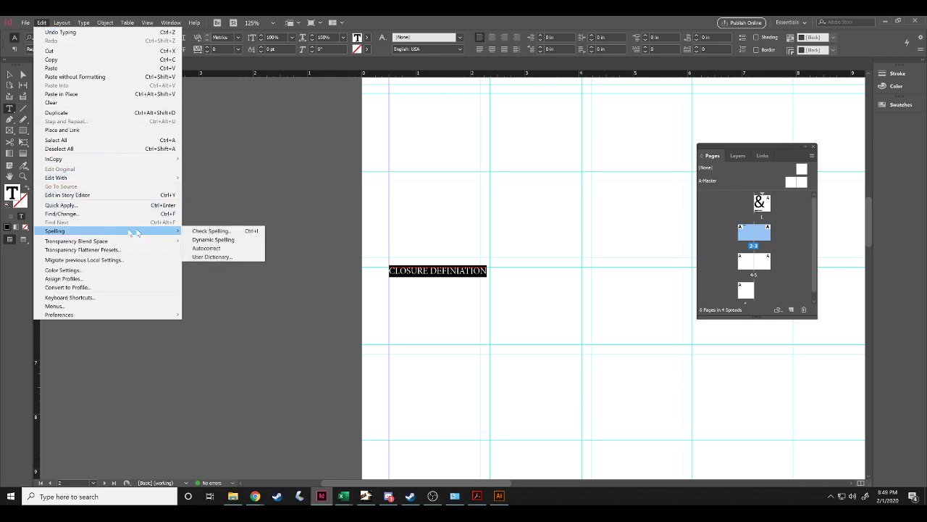
left_click(211, 231)
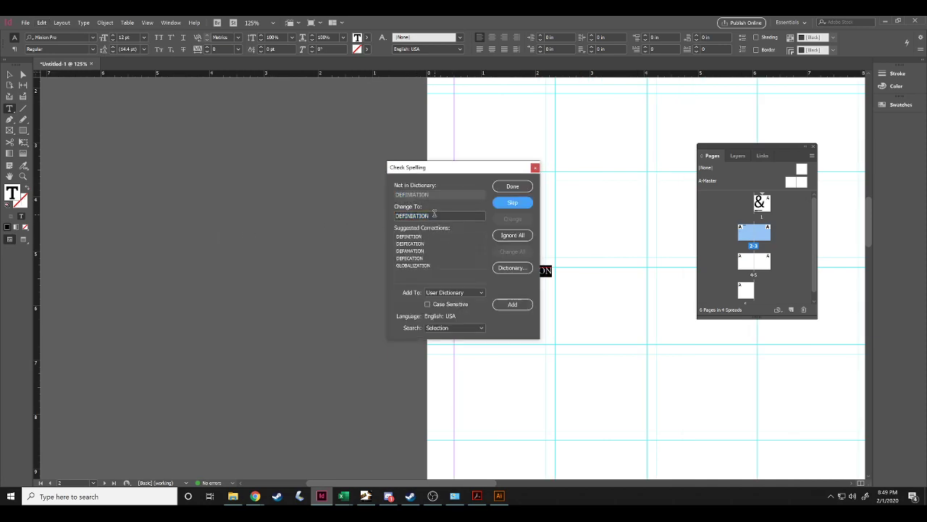
left_click(435, 216)
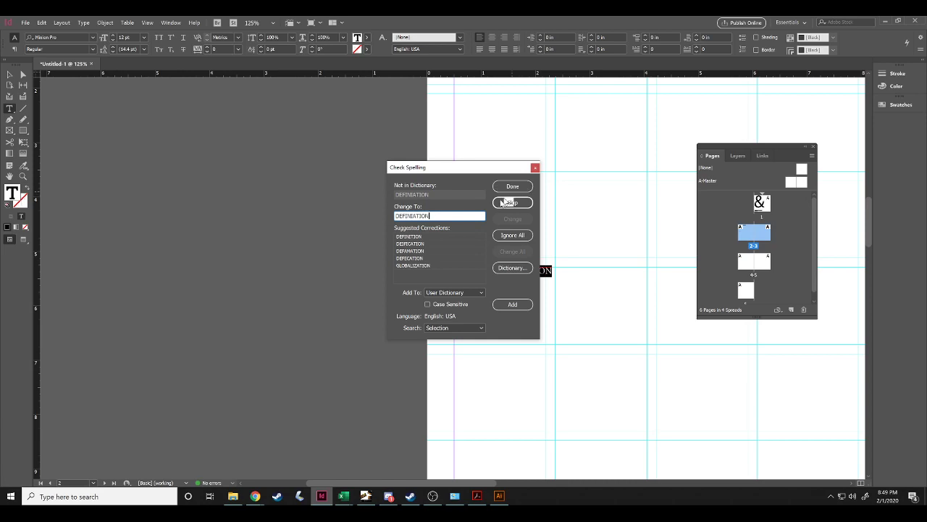
left_click(433, 234)
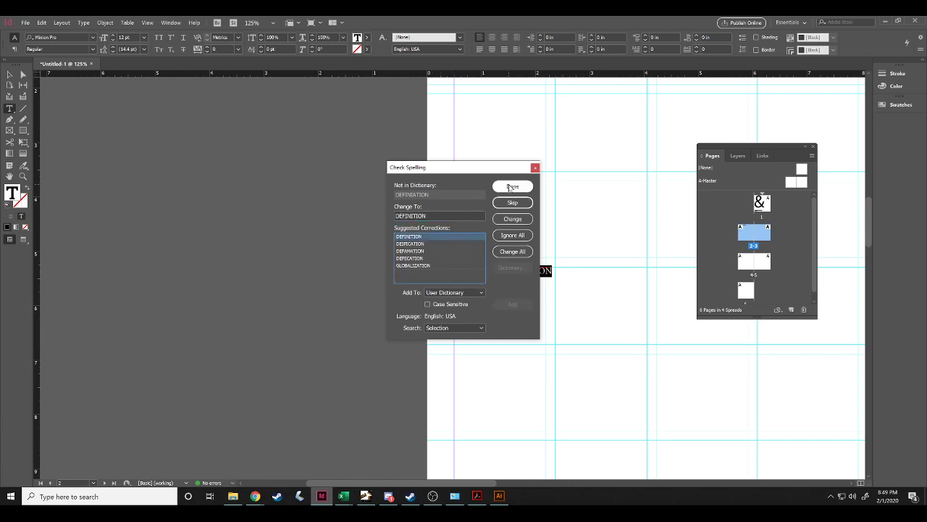
left_click(507, 219)
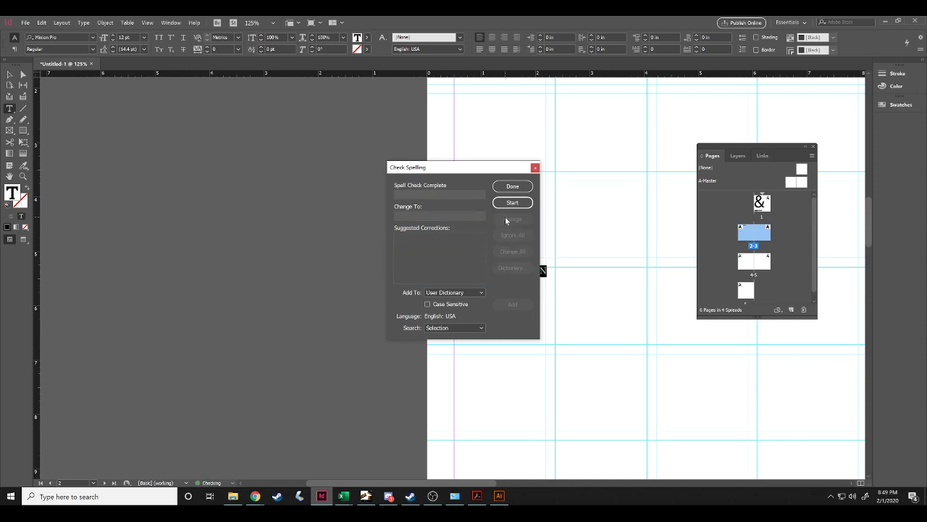
left_click(535, 168)
left_click(533, 269)
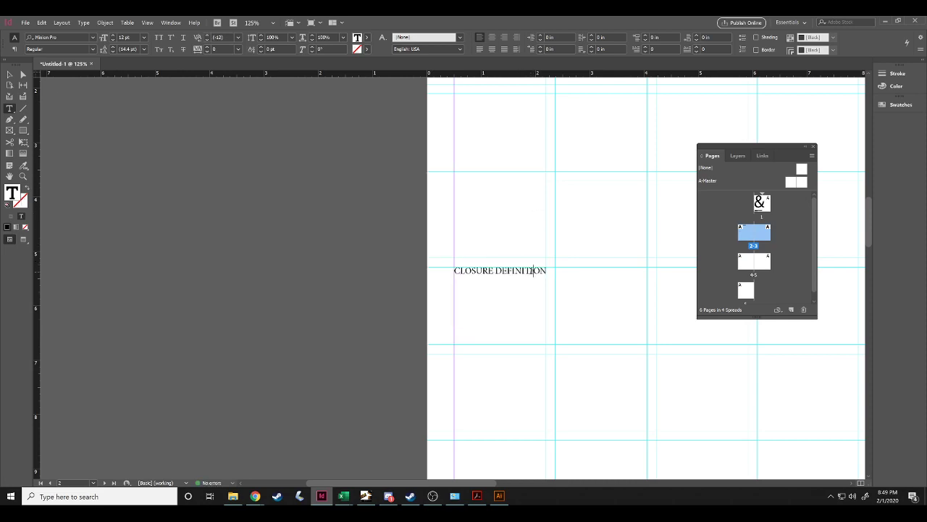
Set the CLOSURE DEFINITION heading's font size to 14 pt and its leading to 18 pt.
triple_click(520, 270)
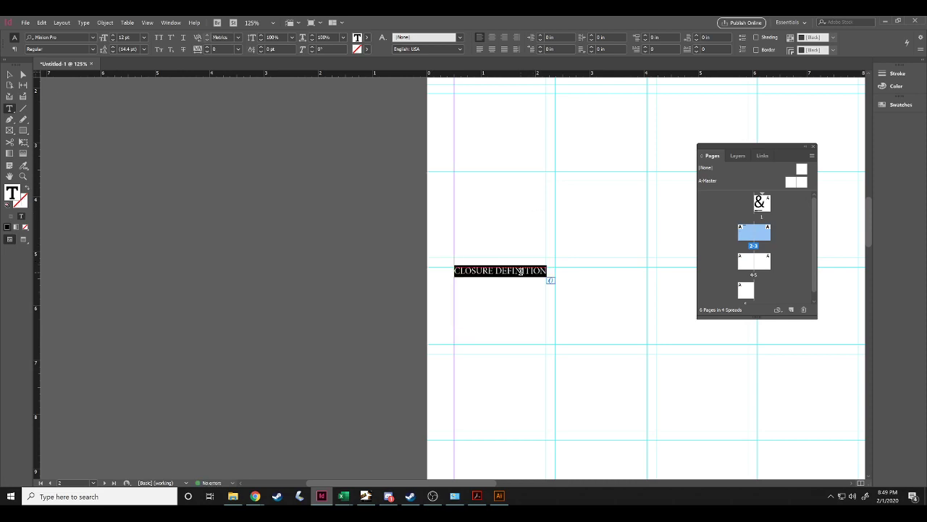
scroll(521, 270, "up", 5)
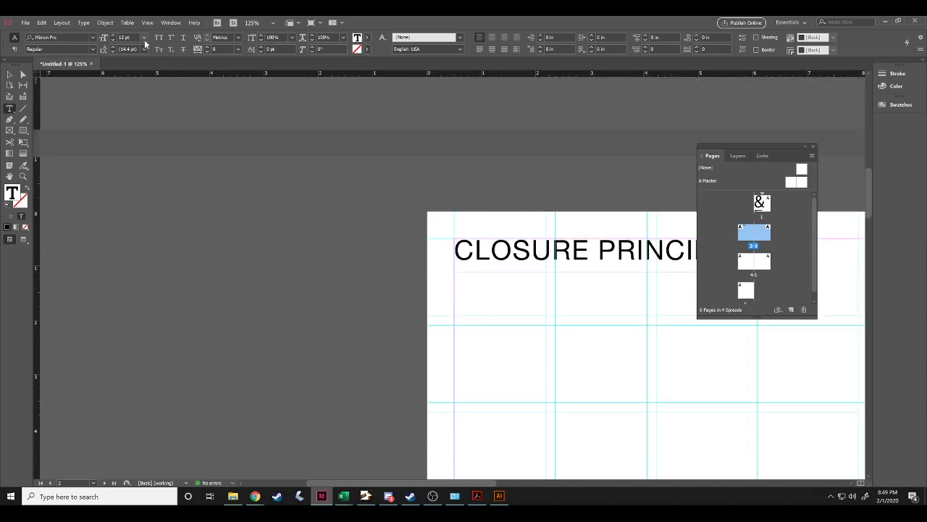
left_click(144, 37)
left_click(135, 120)
scroll(484, 255, "down", 4)
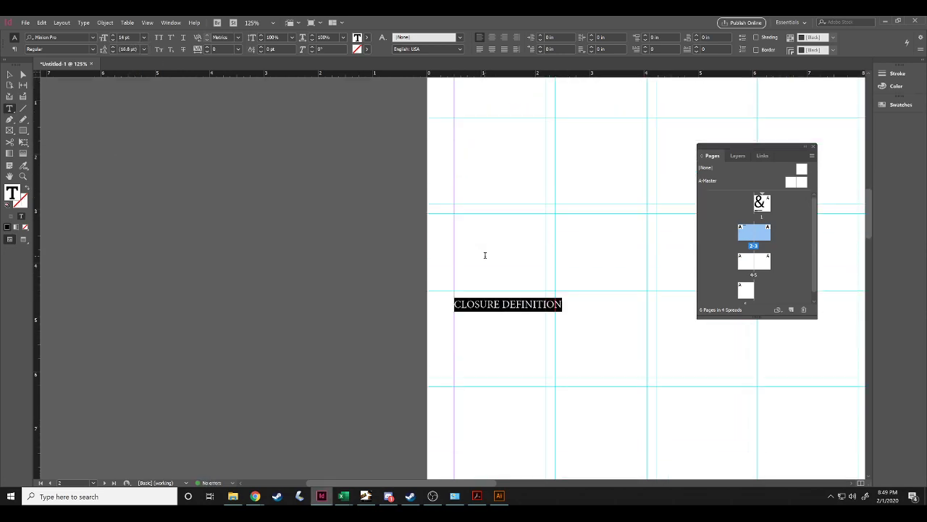
left_click(143, 49)
left_click(139, 142)
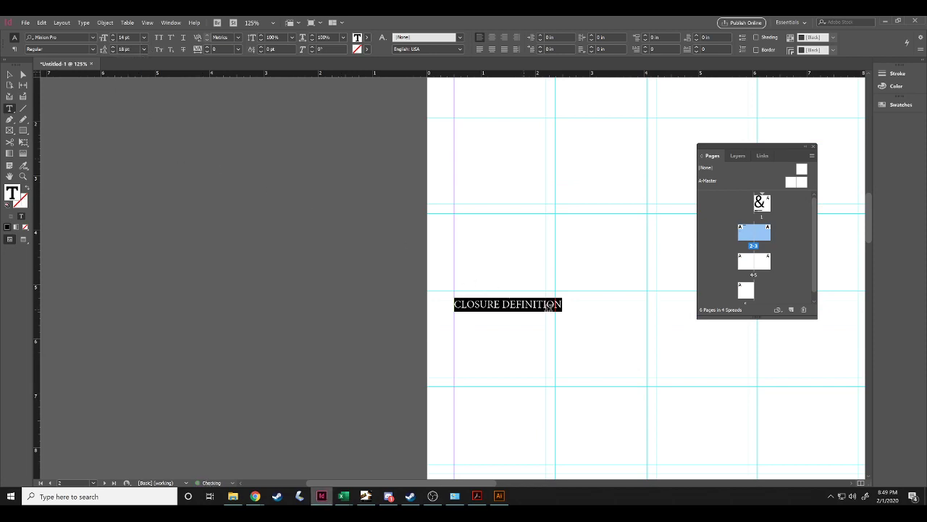
Increase the tracking of the CLOSURE DEFINITION heading to 40.
left_click_drag(562, 304, 455, 304)
left_click(206, 47)
left_click(206, 47)
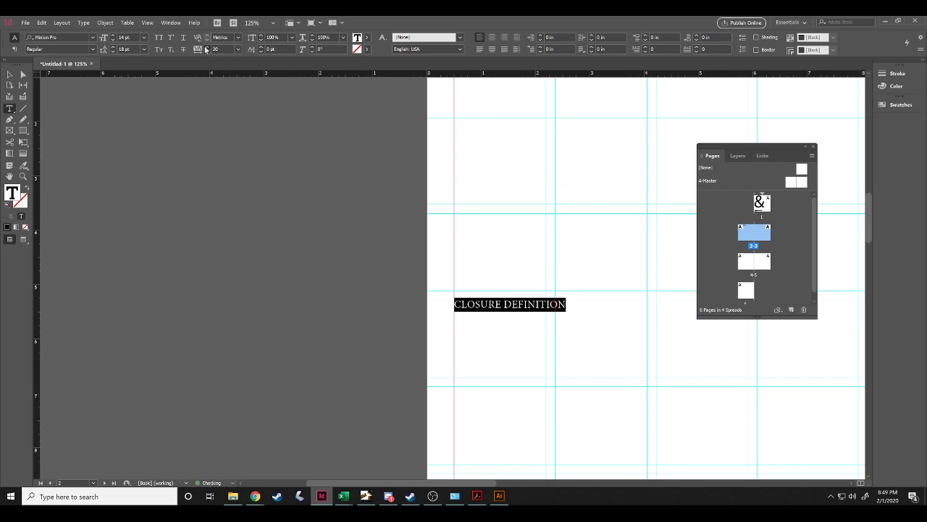
left_click(206, 47)
left_click(206, 47)
left_click(577, 302)
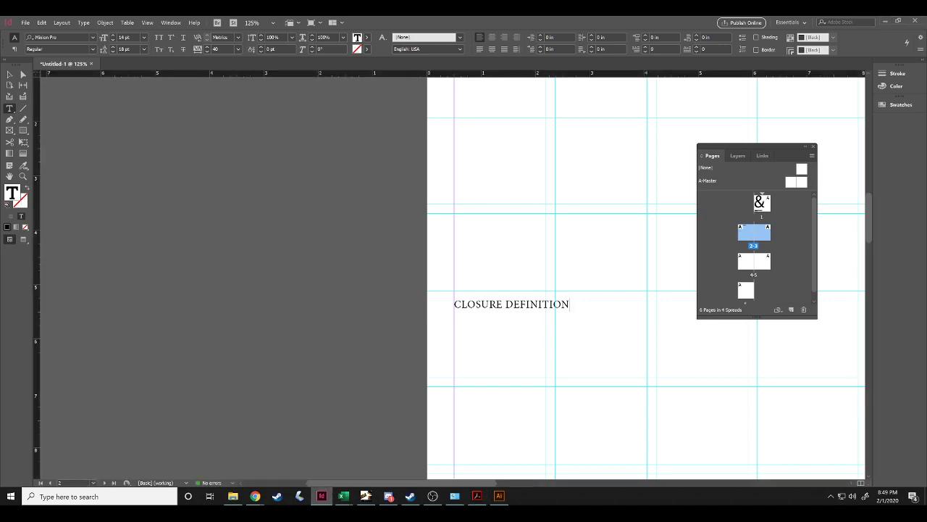
Get the closure definition paragraph from Chrome and paste it below the CLOSURE DEFINITION heading in InDesign.
left_click(255, 496)
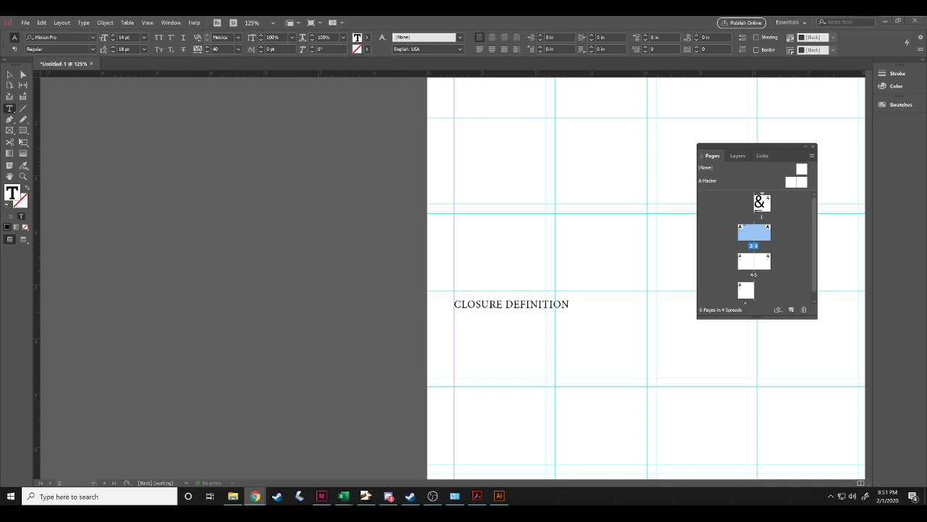
left_click(576, 304)
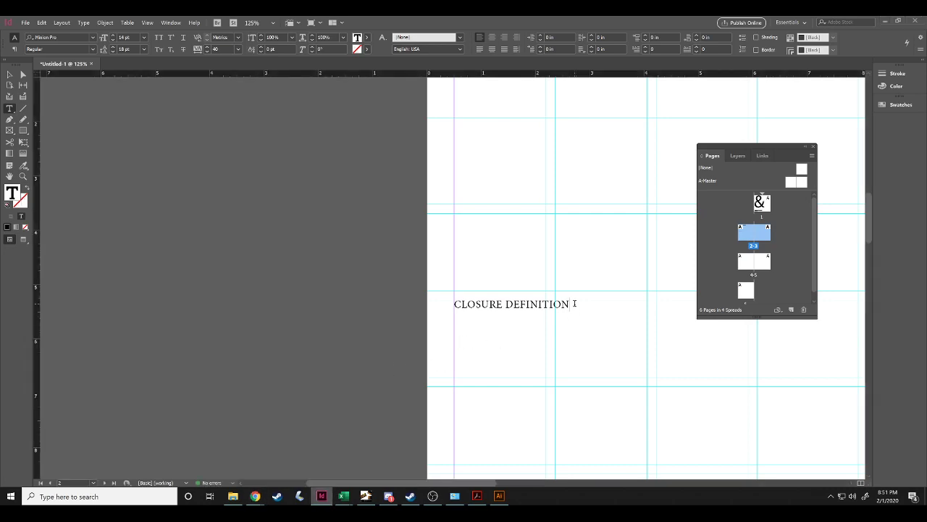
key("ctrl+v")
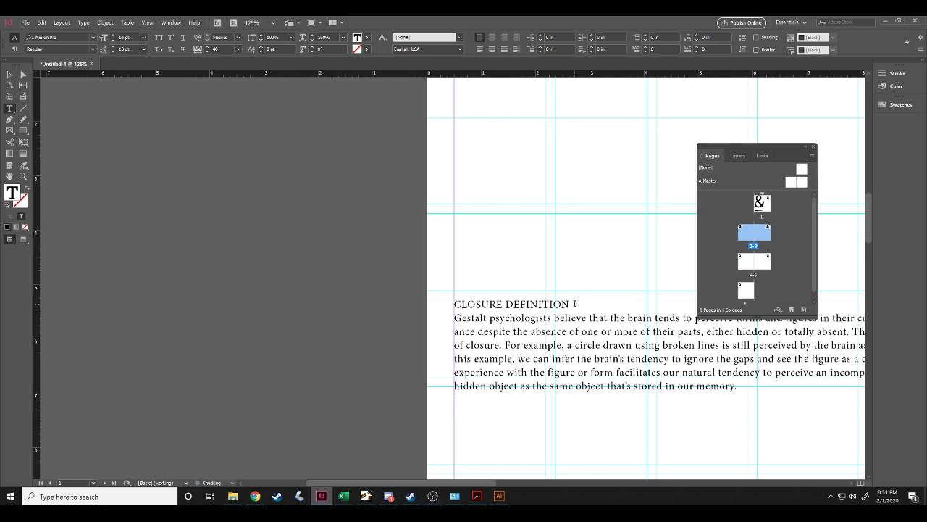
Split the closure definition text frame into 2 columns in its Text Frame Options, previewing the result on the page.
left_click(10, 74)
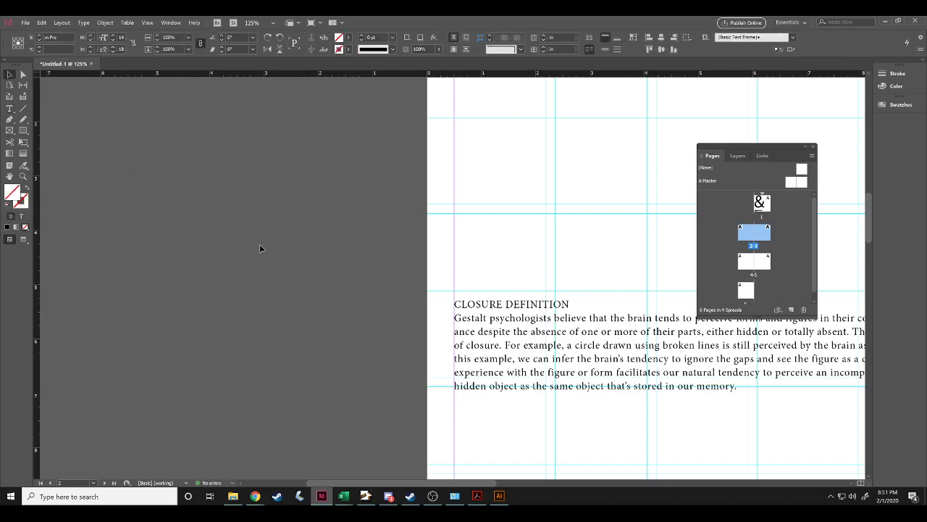
key("ctrl+minus")
key("ctrl+minus")
key("ctrl+minus")
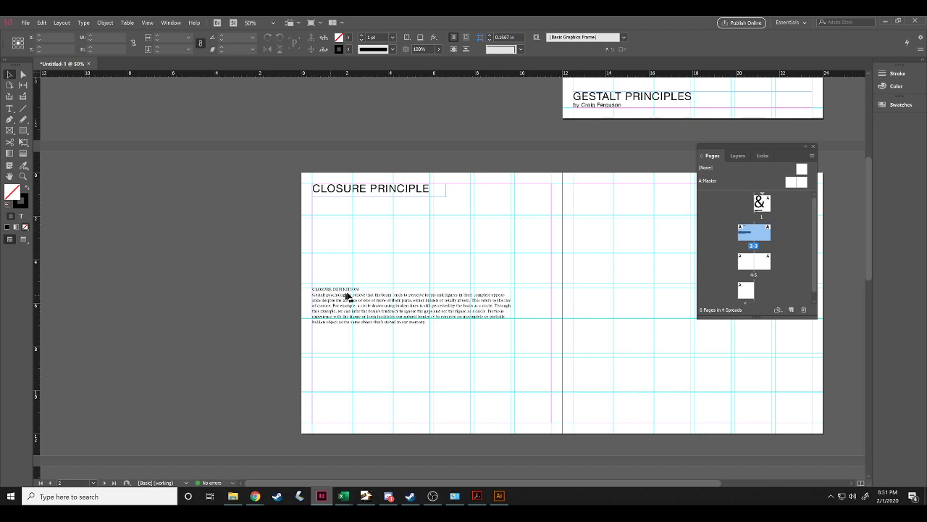
left_click(492, 305)
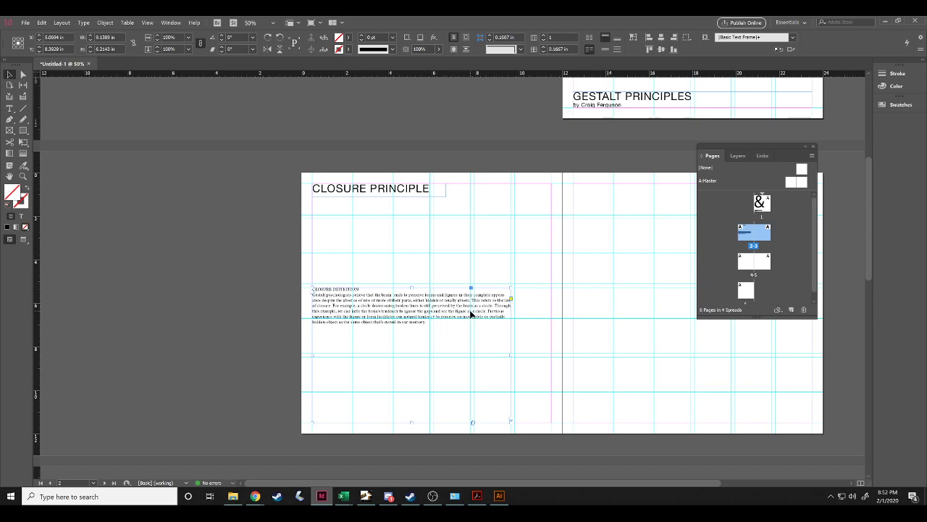
right_click(471, 313)
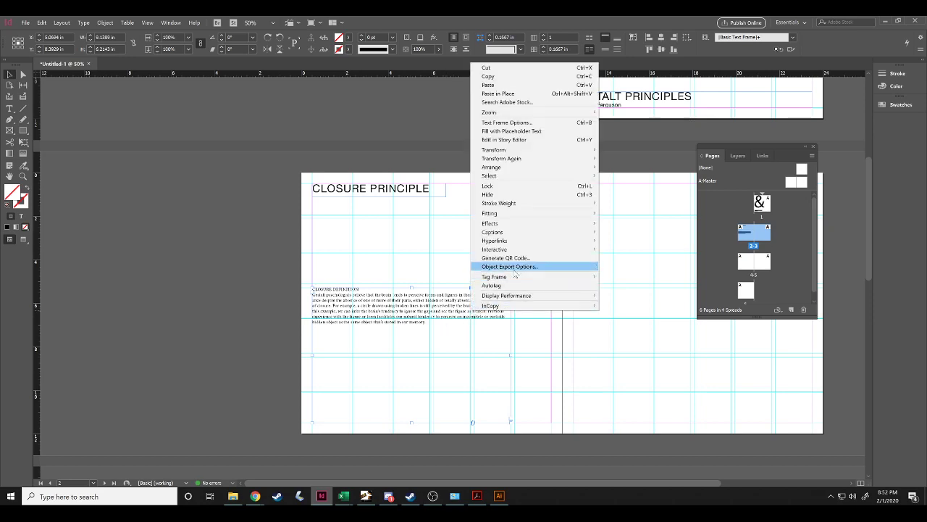
left_click(551, 123)
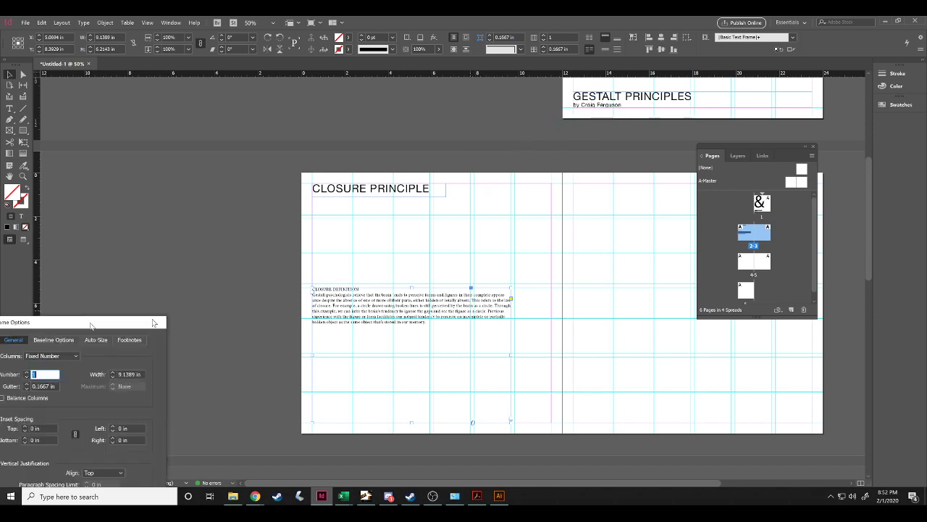
type("2")
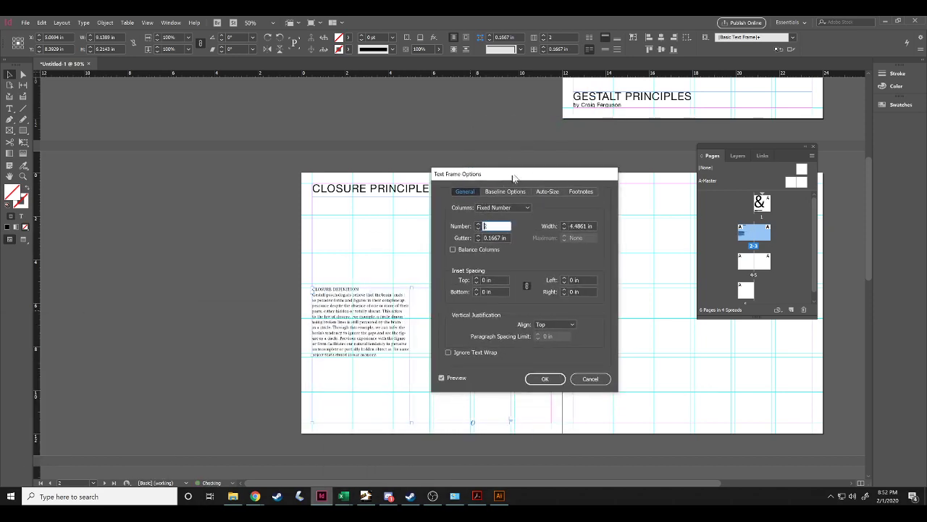
left_click_drag(517, 176, 192, 161)
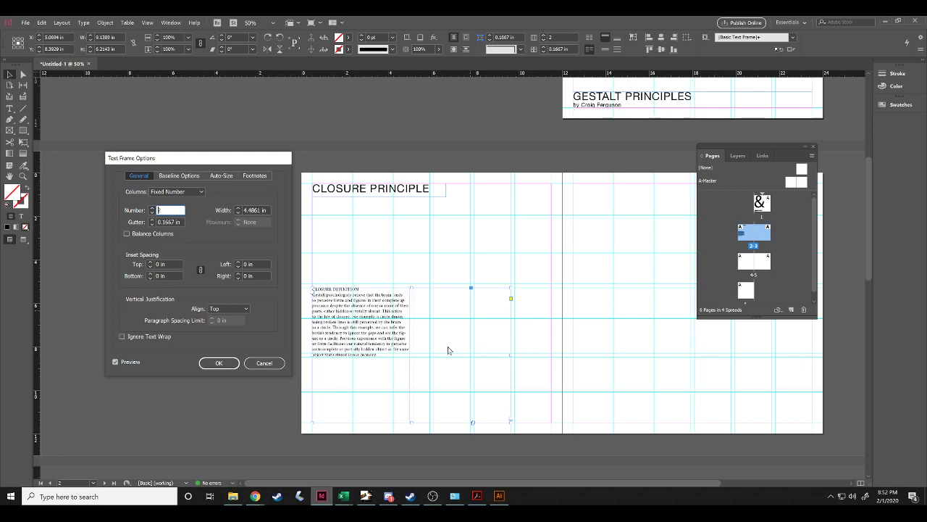
Reduce the column width of the definition text frame to 3.5625 in and apply the frame options.
left_click(238, 212)
left_click(239, 212)
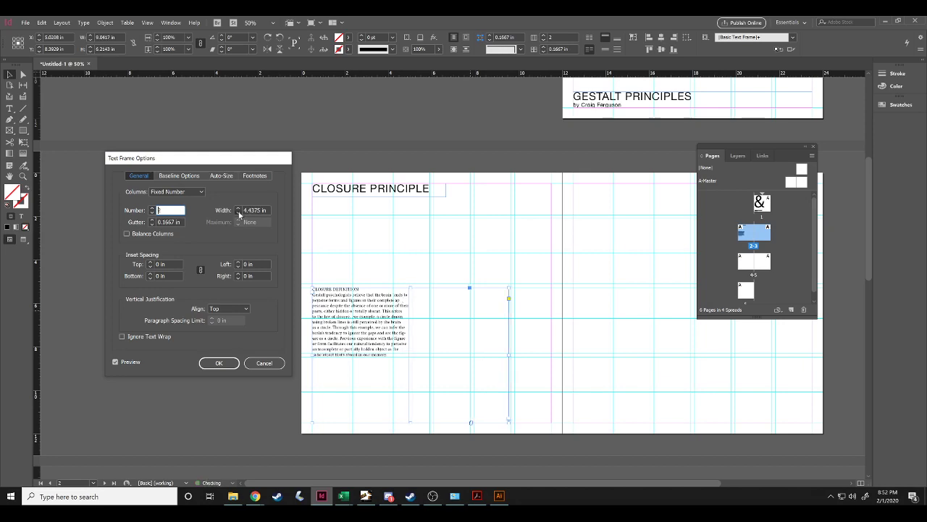
left_click(238, 212)
left_click(238, 212)
left_click(238, 212)
left_click(238, 212)
left_click(238, 212)
left_click(239, 212)
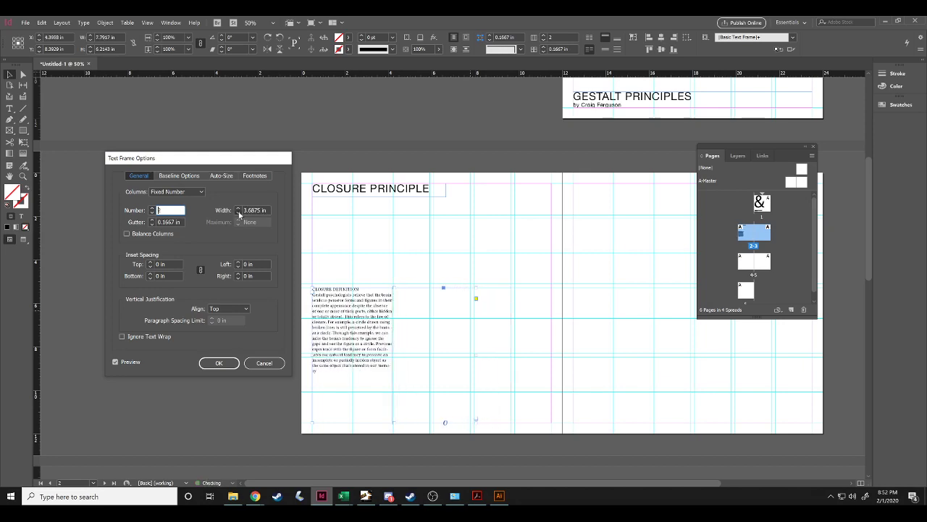
left_click(239, 213)
left_click(238, 212)
left_click(239, 208)
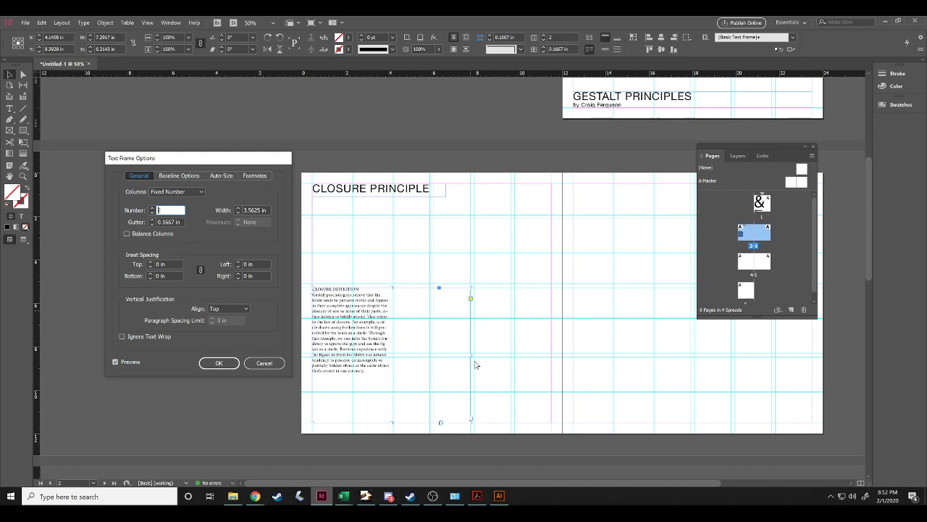
left_click(218, 363)
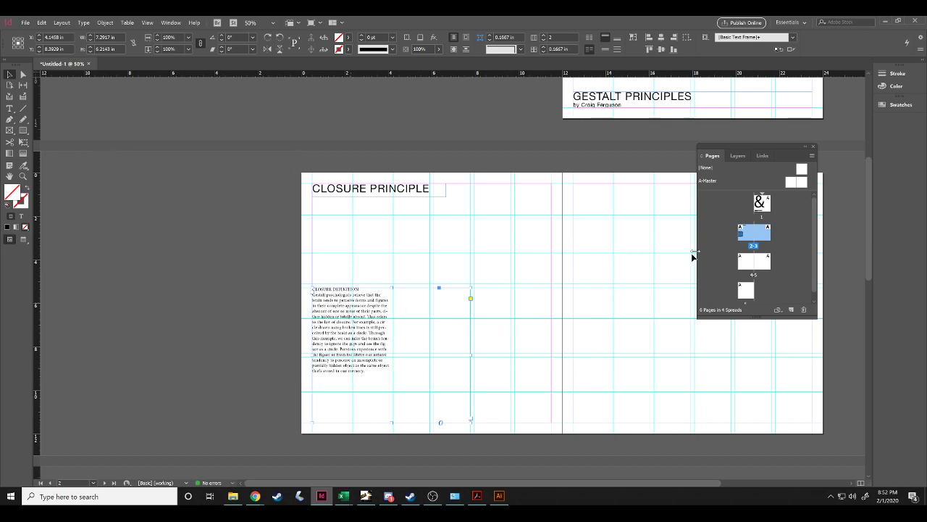
Insert a paragraph break in the closure definition just before the sentence beginning "Through this example".
left_click(10, 110)
left_click(370, 331)
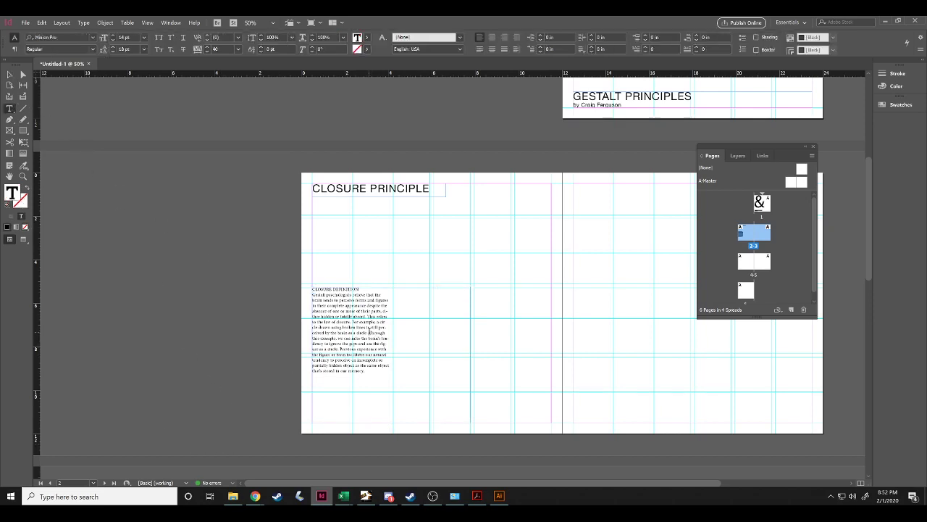
key("Return")
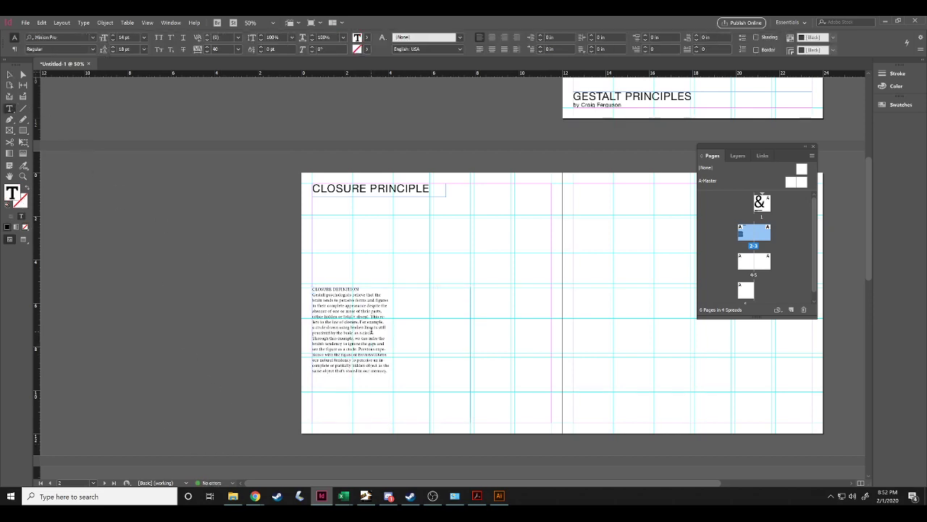
Set the CLOSURE DEFINITION subheading in Helvetica Neue, 55 Roman style.
left_click(364, 291)
left_click_drag(364, 289, 311, 289)
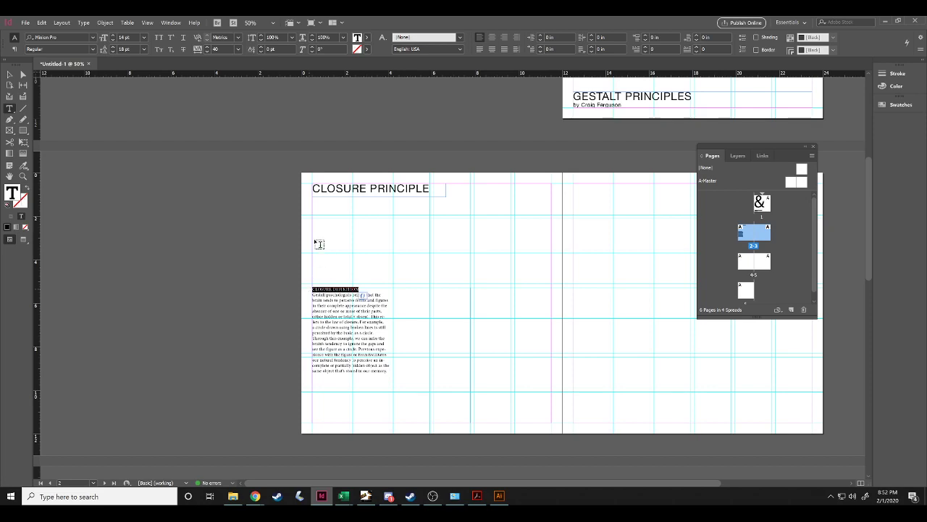
left_click(93, 37)
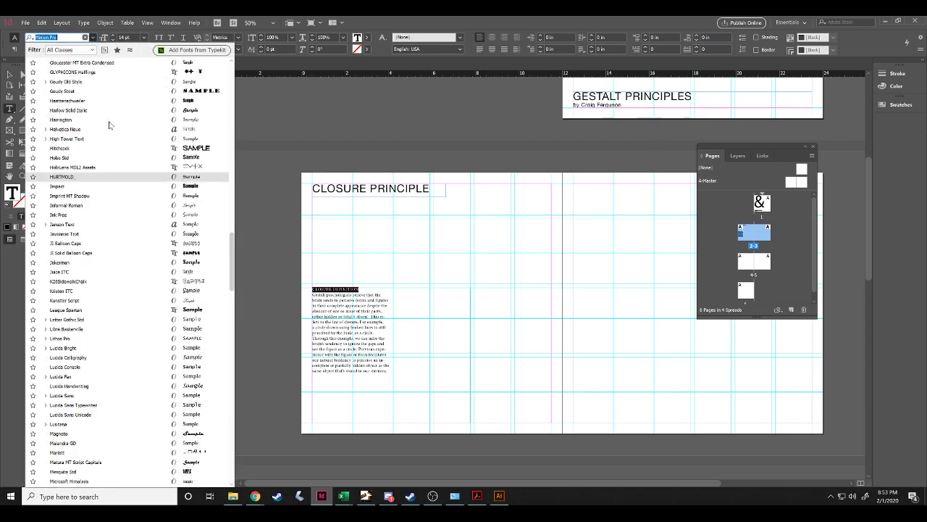
scroll(109, 126, "up", 3)
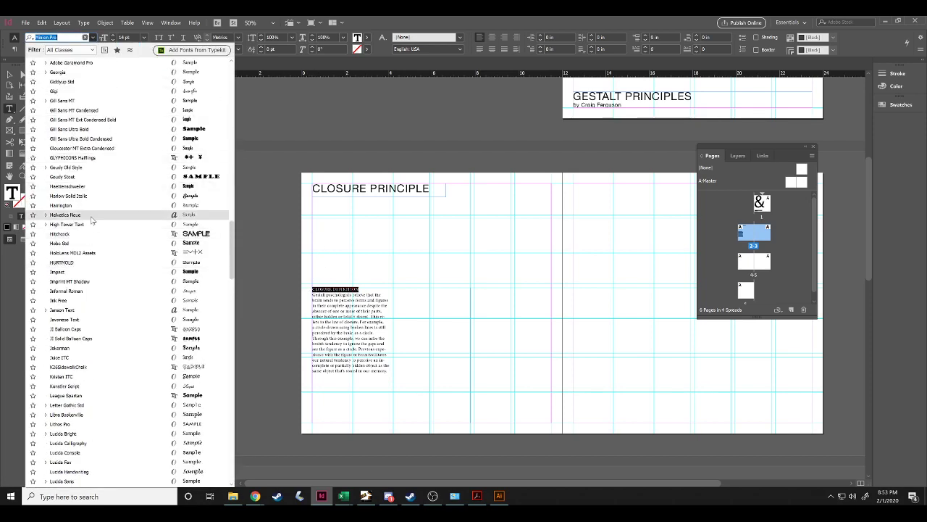
left_click(65, 215)
left_click(92, 48)
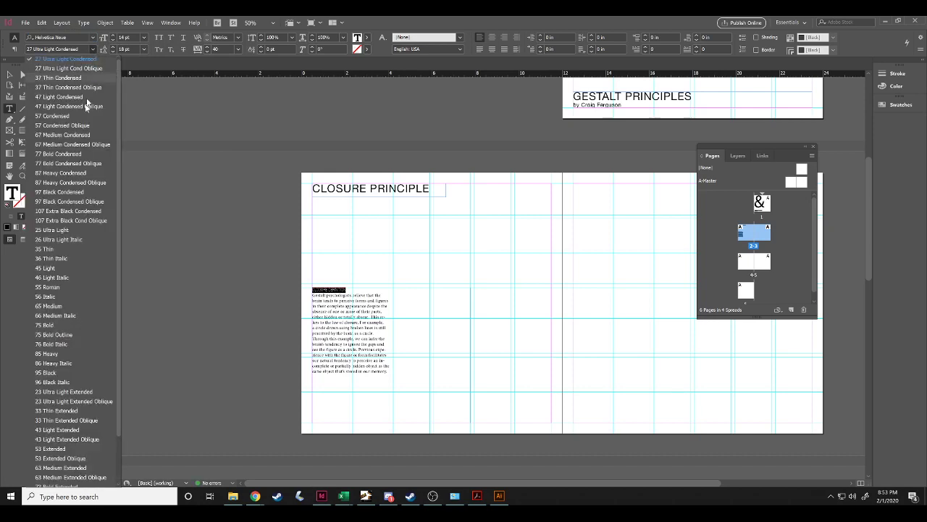
left_click(58, 288)
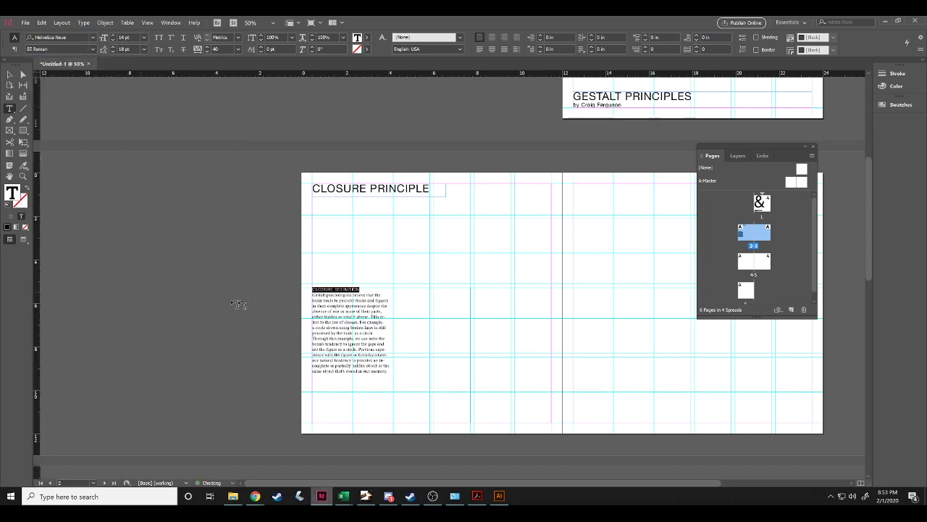
Change the font of the two definition paragraphs below the CLOSURE DEFINITION subheading to Janson Text, keeping the 55 Roman style.
left_click(369, 288)
left_click_drag(388, 371, 312, 294)
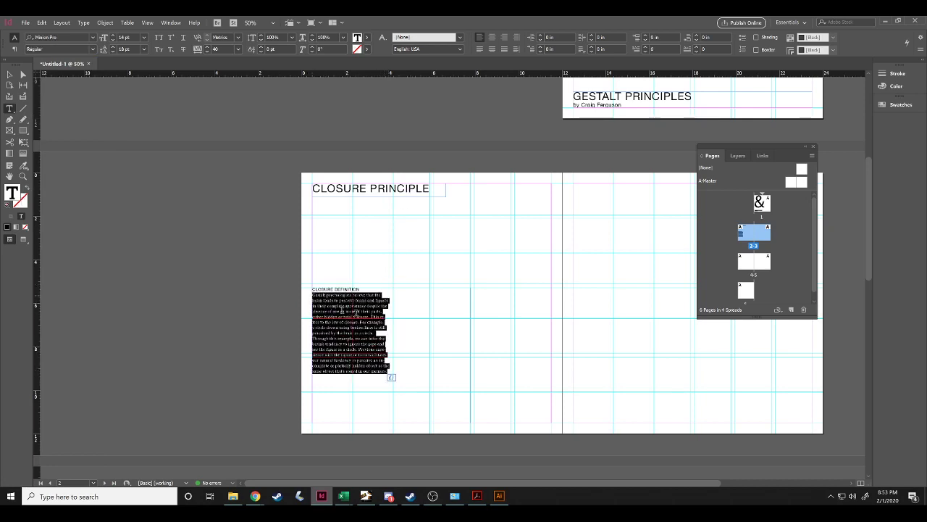
left_click(94, 37)
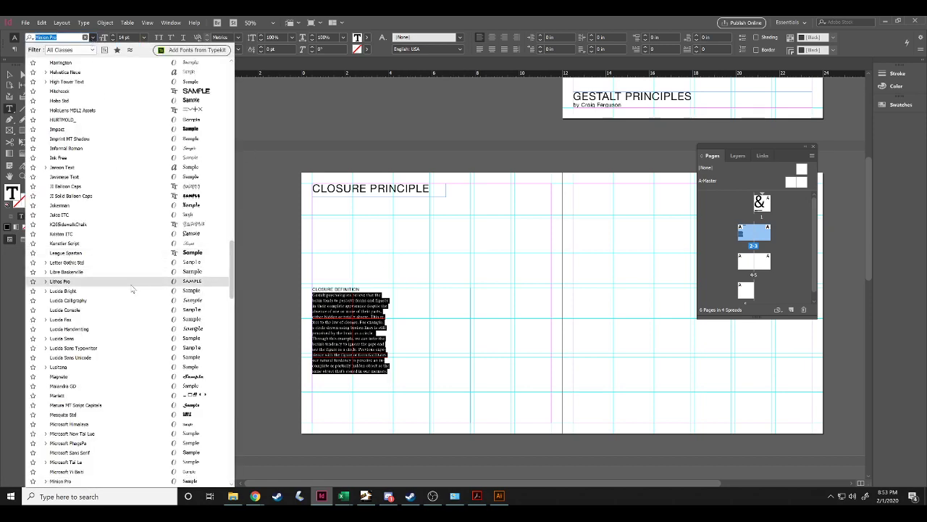
scroll(134, 283, "down", 3)
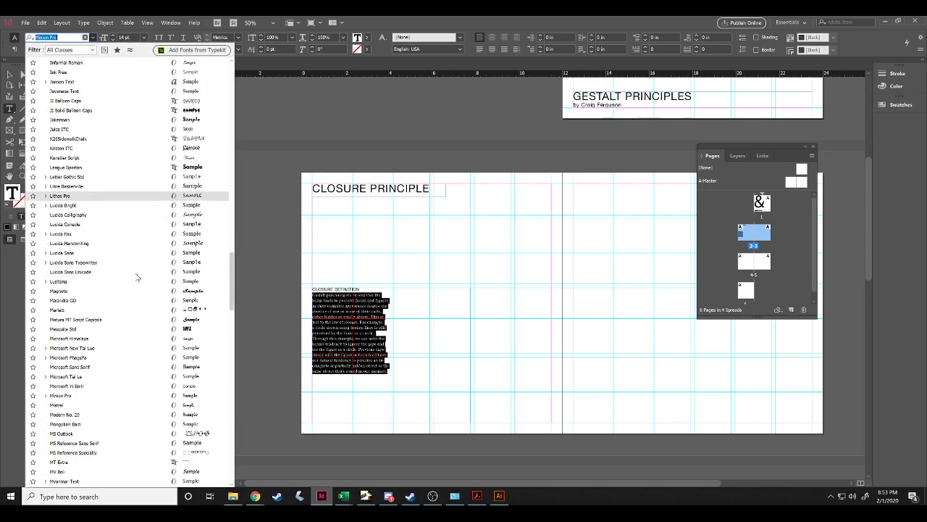
scroll(137, 277, "down", 9)
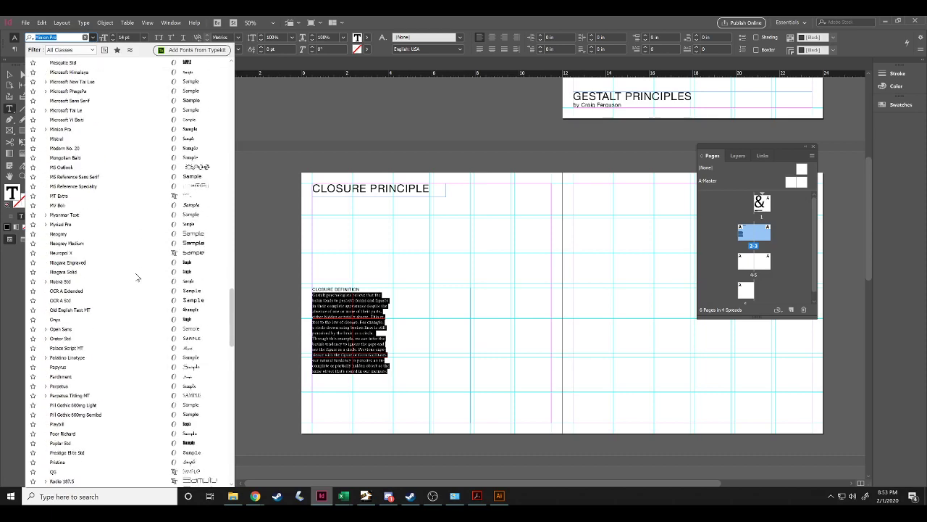
scroll(137, 278, "down", 8)
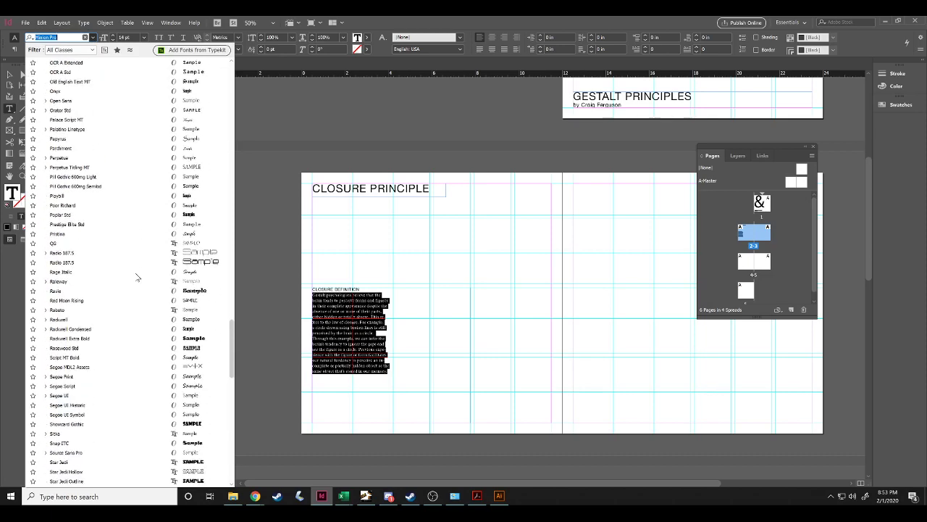
scroll(136, 278, "down", 2)
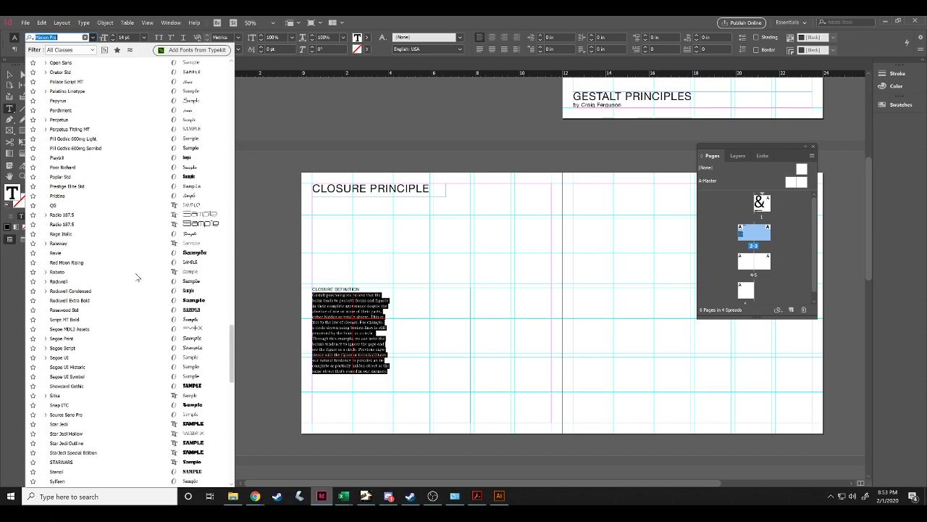
scroll(137, 278, "up", 9)
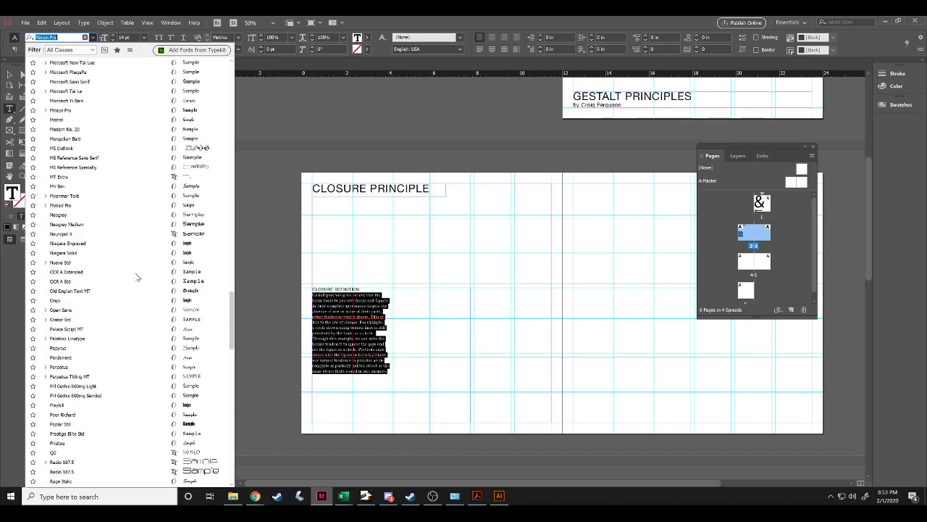
scroll(137, 277, "up", 10)
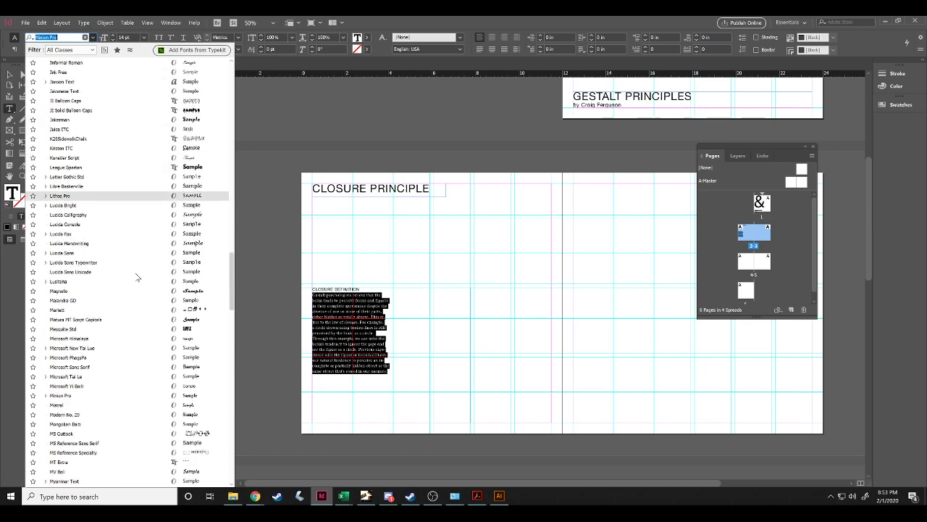
scroll(137, 278, "up", 7)
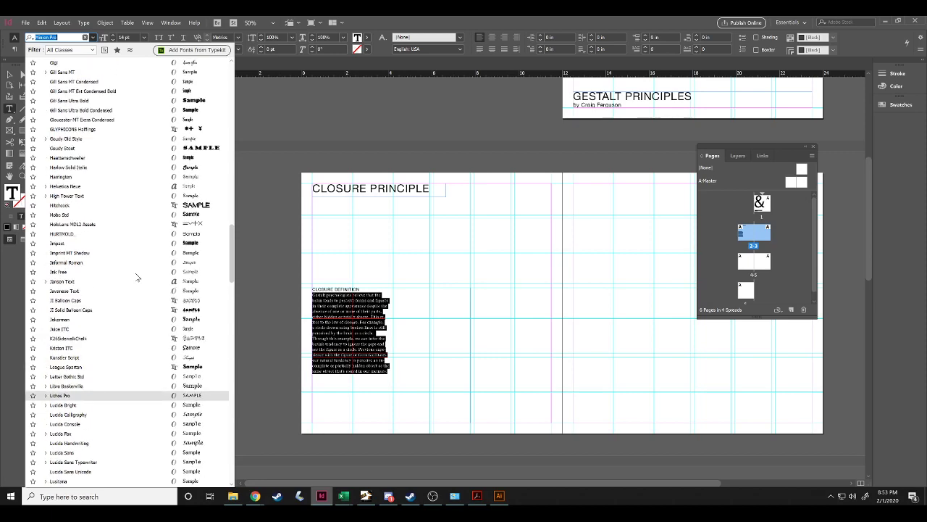
scroll(136, 277, "up", 5)
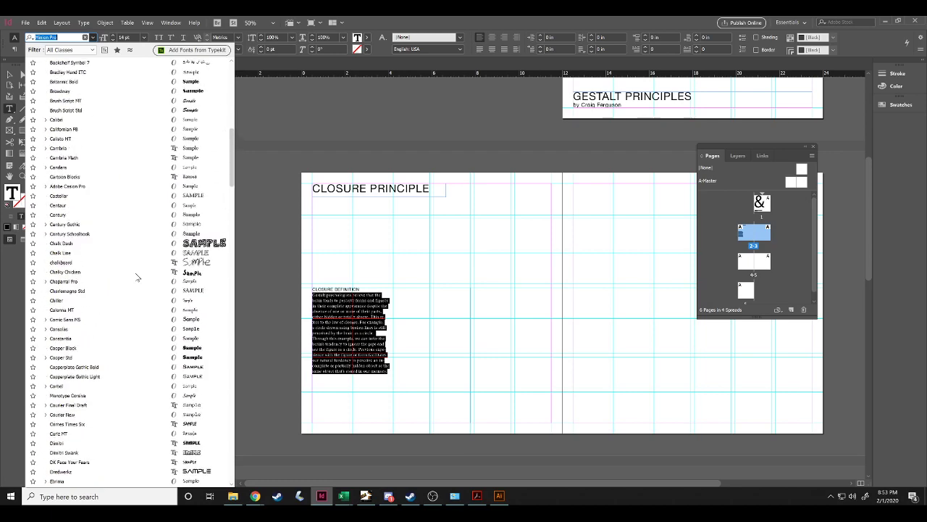
scroll(137, 277, "up", 2)
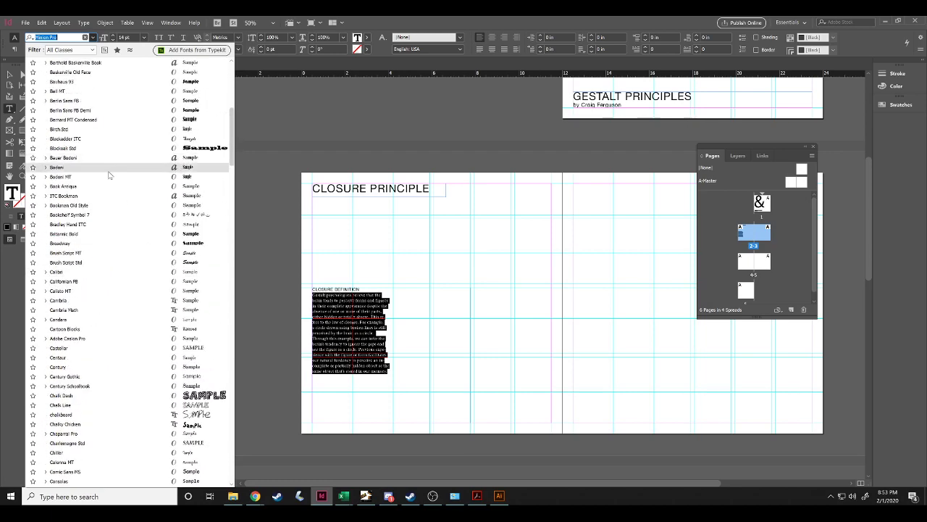
scroll(108, 176, "up", 3)
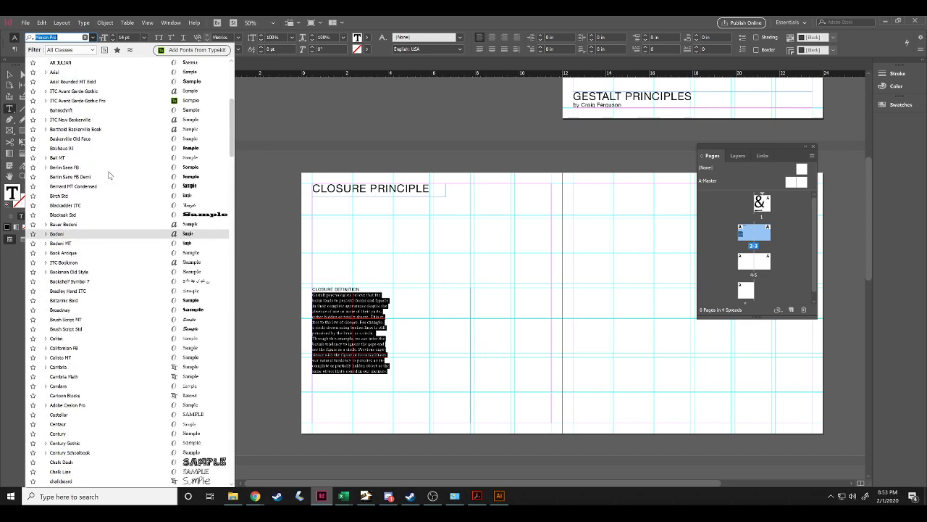
scroll(127, 210, "up", 8)
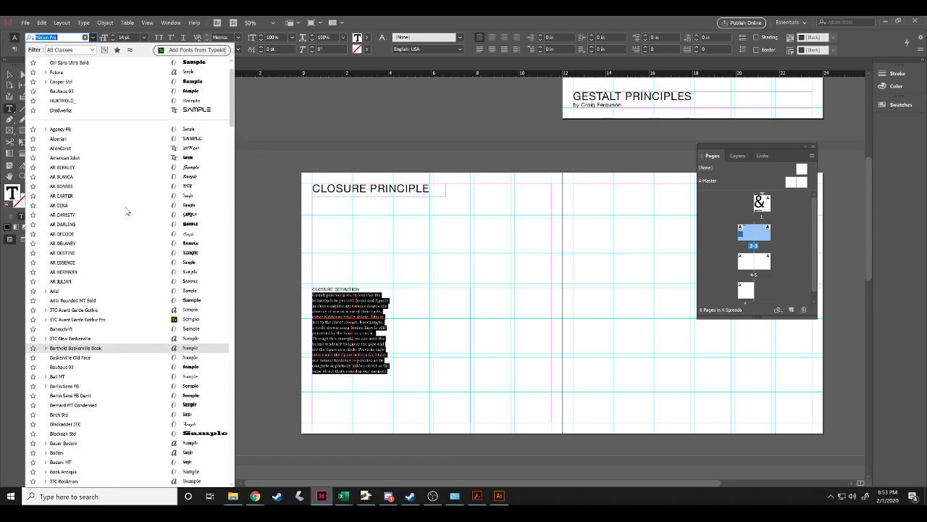
scroll(127, 211, "up", 2)
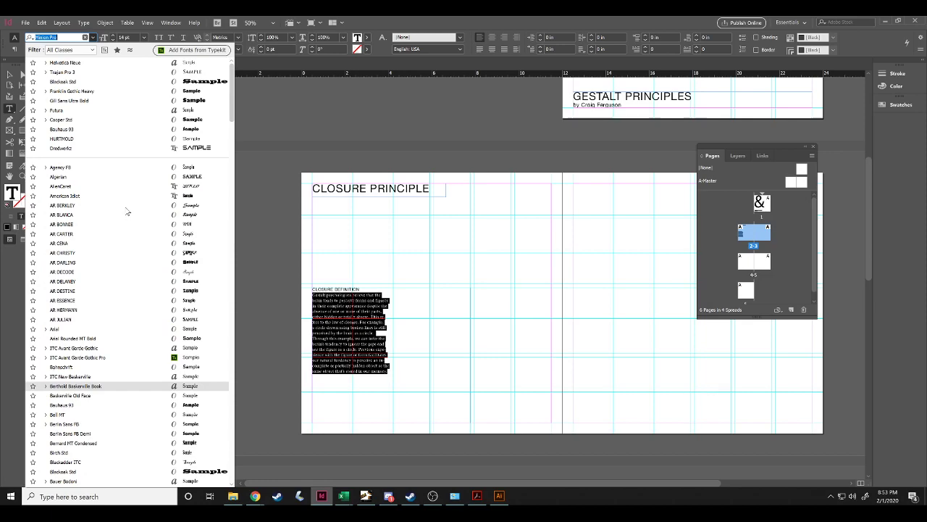
scroll(127, 212, "down", 3)
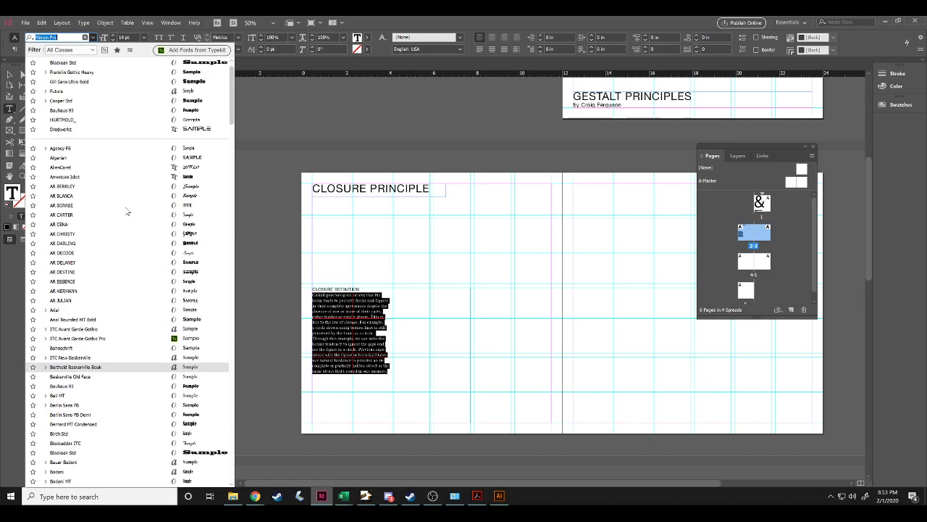
scroll(127, 212, "down", 3)
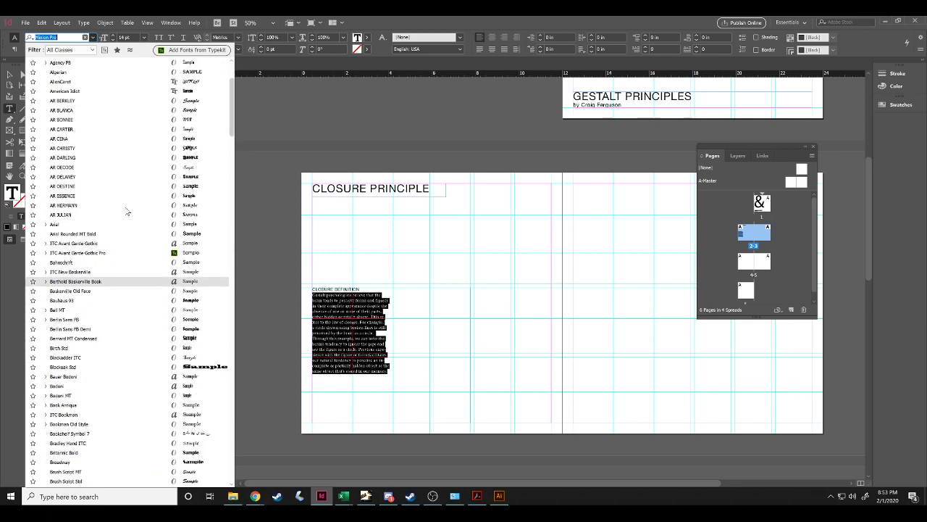
scroll(127, 211, "down", 6)
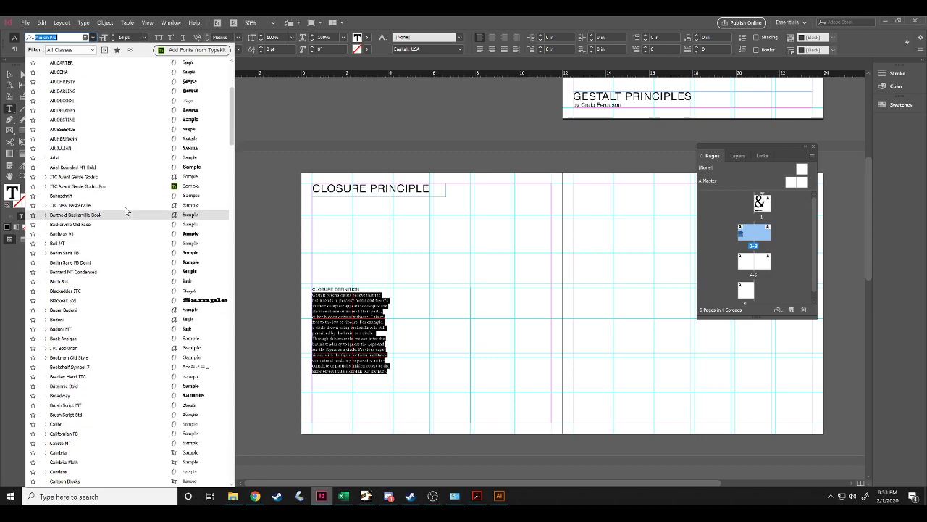
scroll(127, 212, "down", 12)
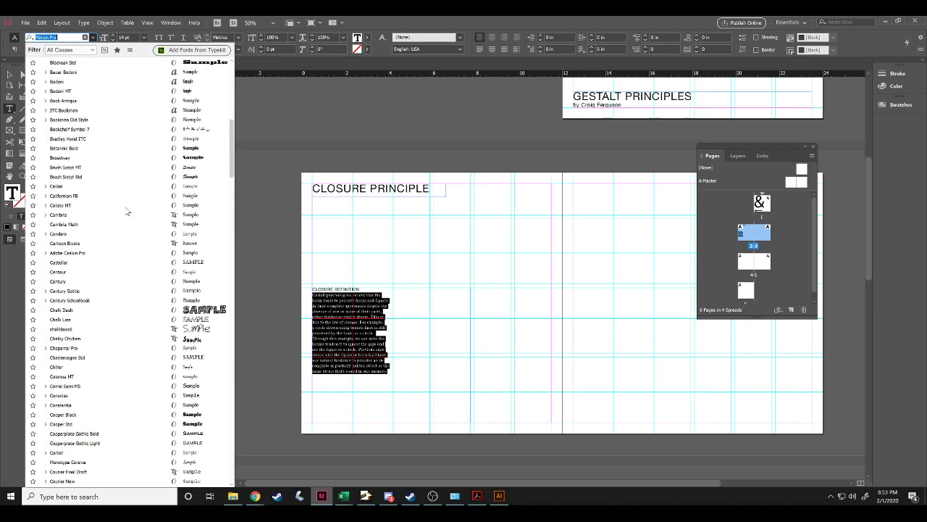
scroll(127, 211, "down", 12)
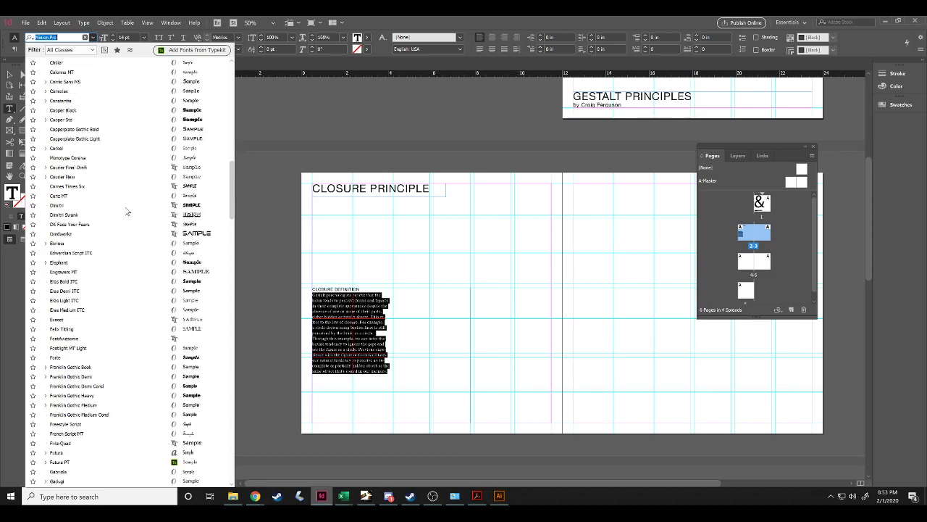
scroll(127, 212, "down", 10)
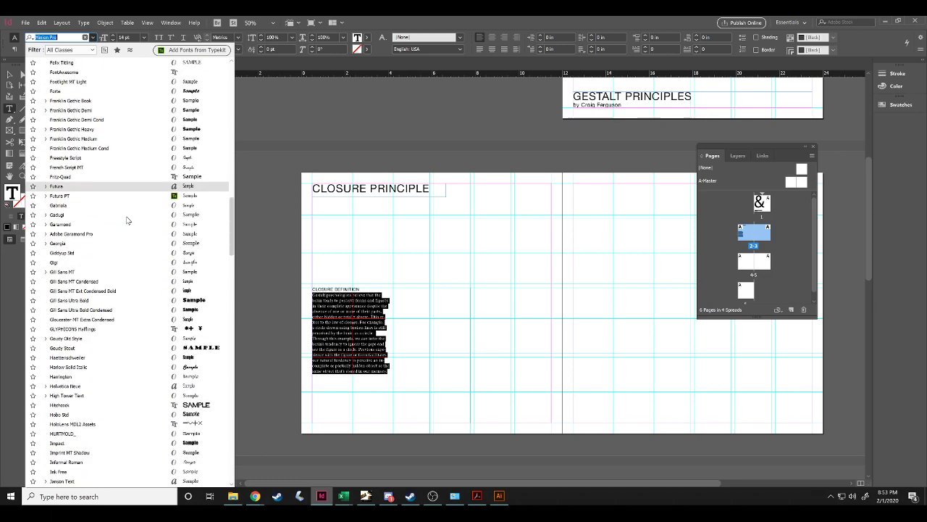
scroll(134, 251, "down", 1)
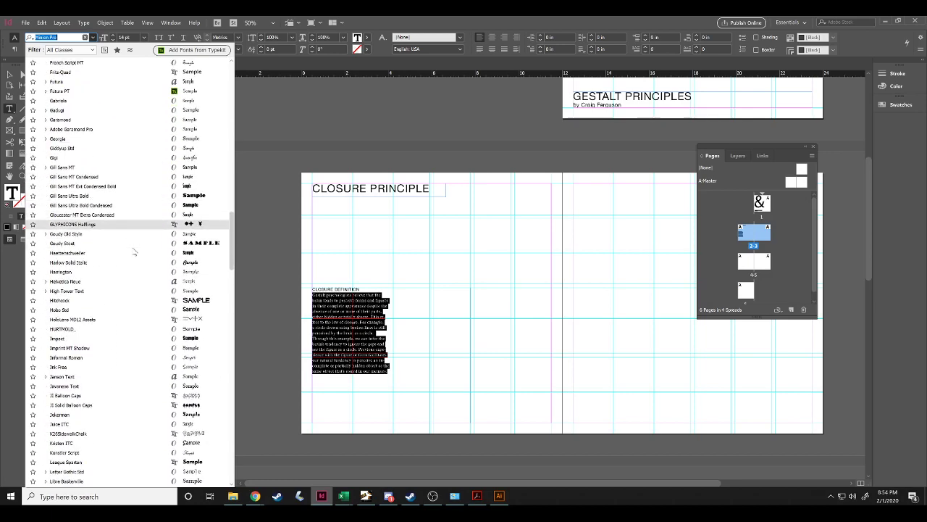
left_click(106, 376)
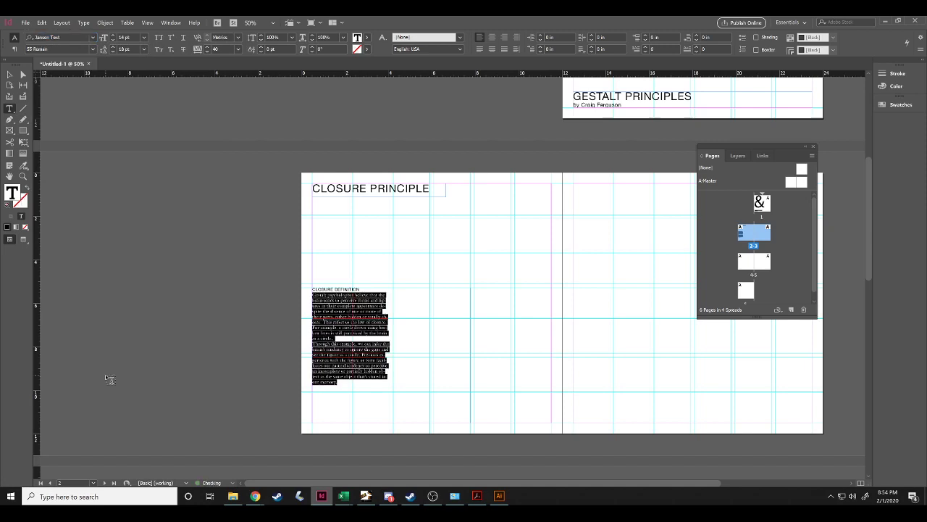
left_click(92, 49)
left_click(92, 50)
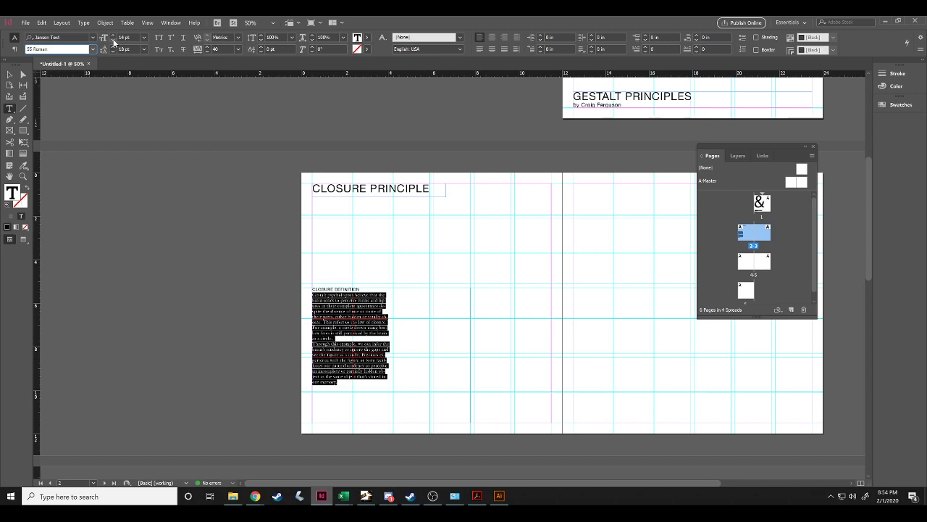
Select the closure definition paragraphs without their subheading and reduce their font size to 10 pt.
left_click(342, 381)
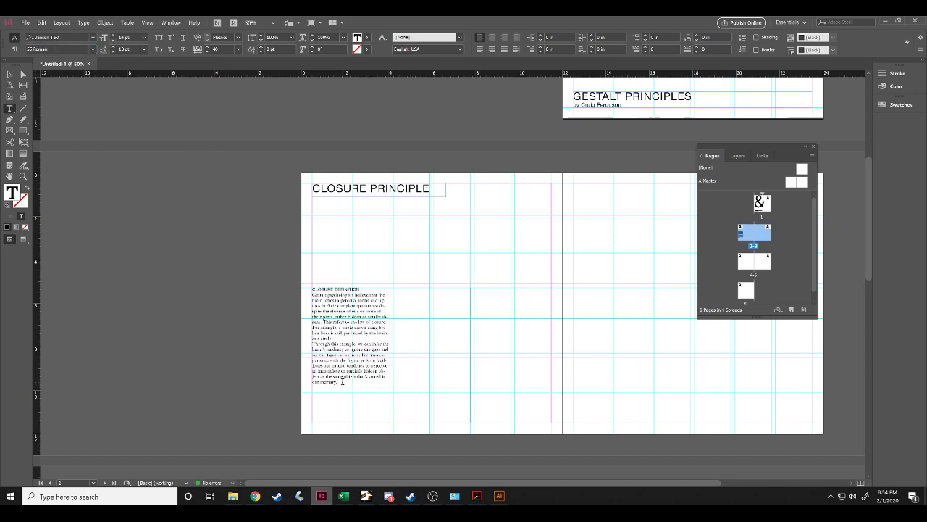
left_click_drag(342, 381, 312, 294)
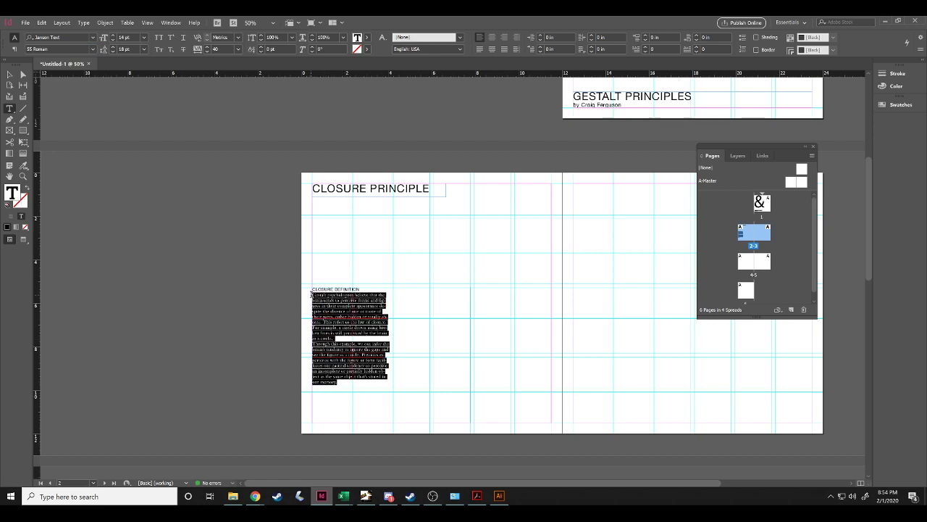
left_click(112, 40)
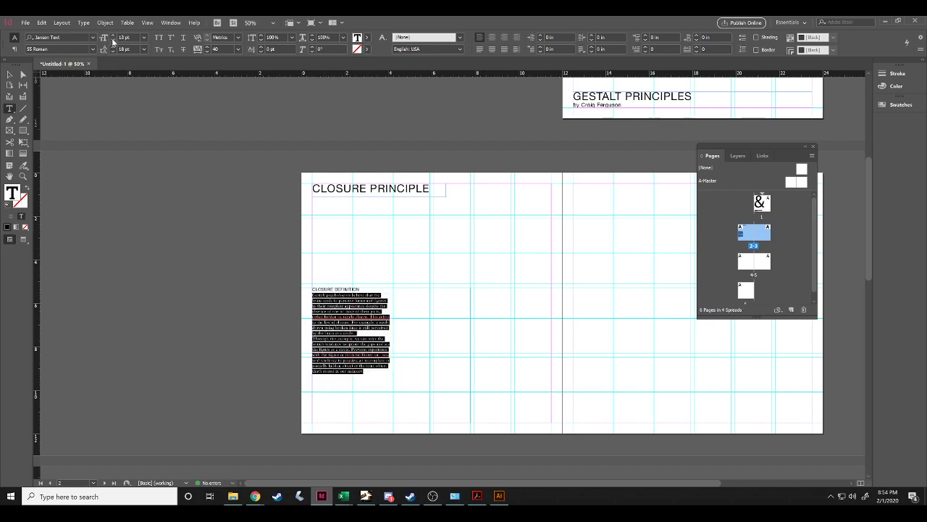
left_click(112, 41)
left_click(112, 41)
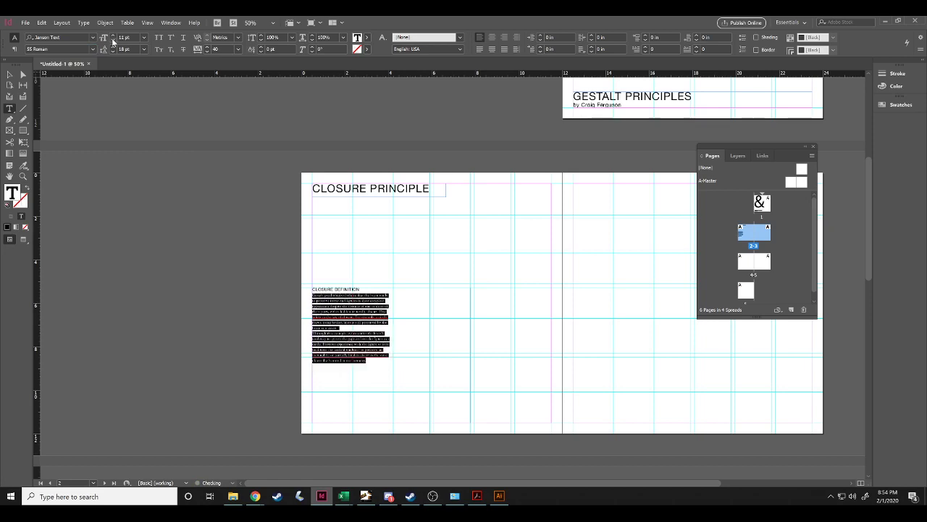
left_click(112, 41)
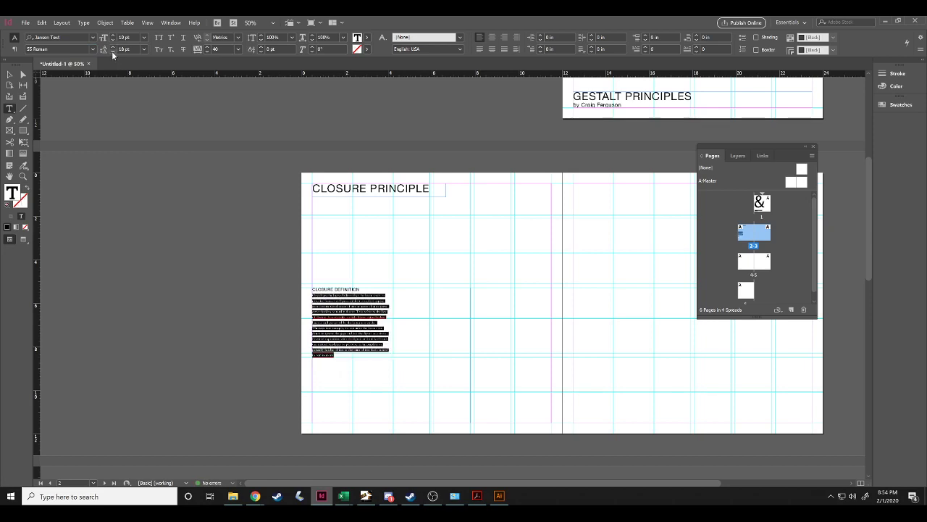
Tighten the leading of the selected definition paragraphs to 14 pt.
left_click(112, 51)
left_click(112, 51)
left_click(113, 52)
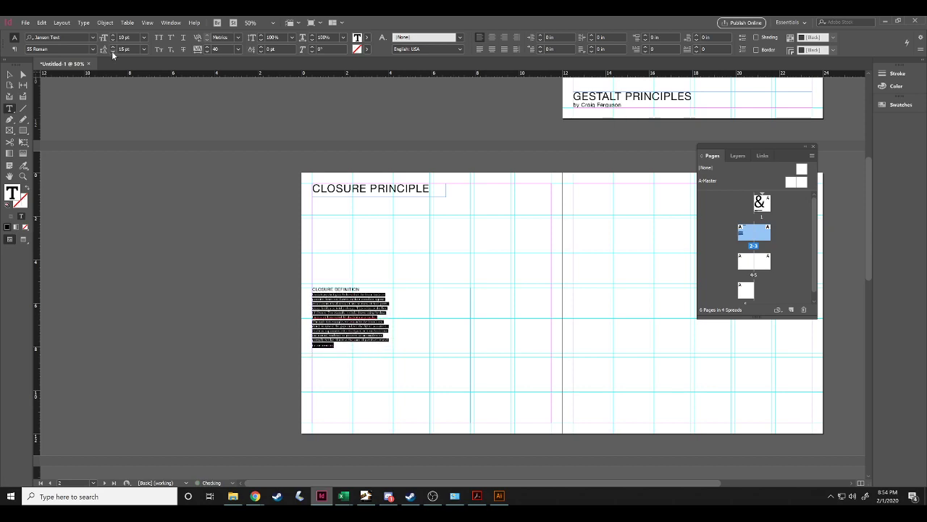
left_click(112, 52)
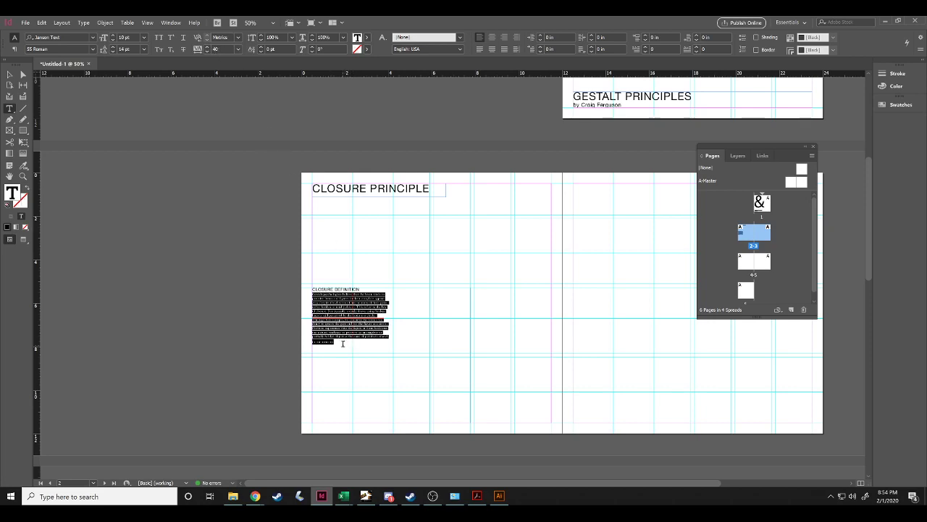
Reduce the tracking of the selected closure definition paragraphs to 20.
left_click(207, 53)
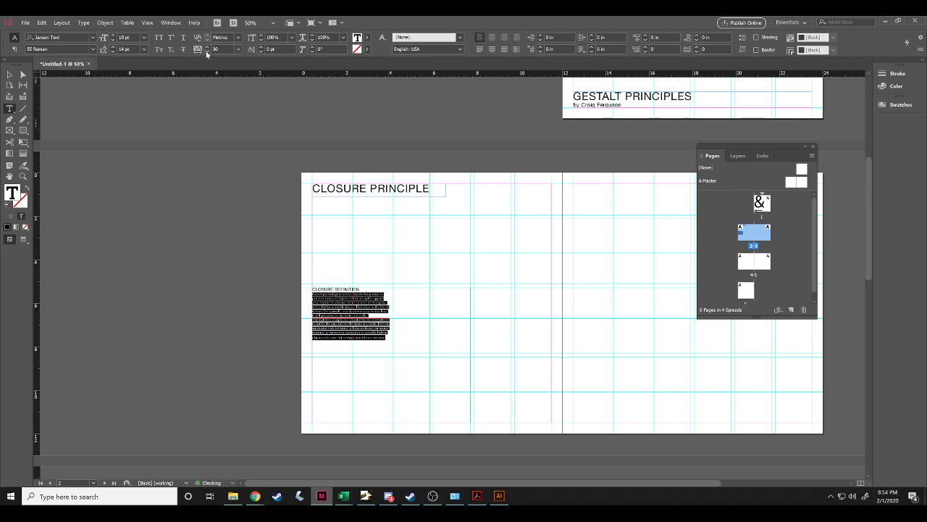
left_click(207, 52)
left_click(388, 339)
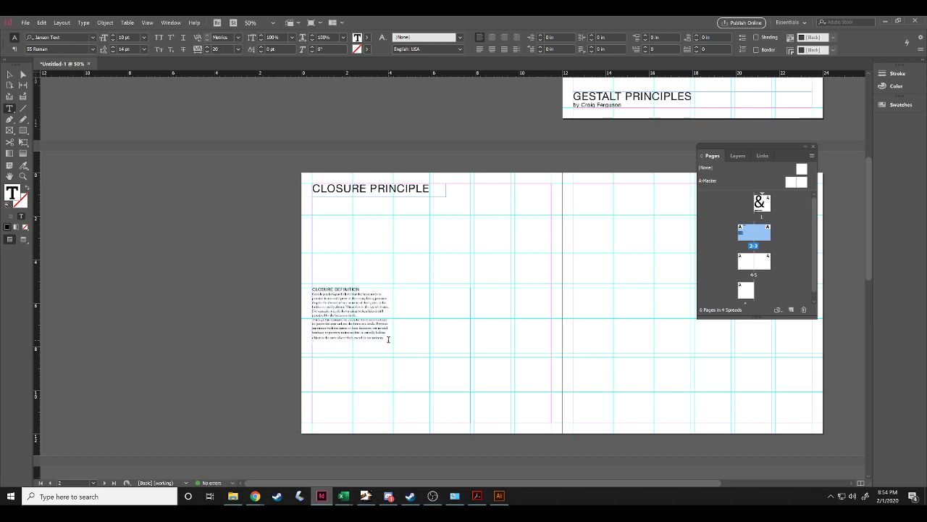
Add a paragraph break after the last definition sentence so its final line matches the leading of the lines above.
key("Down")
key("ctrl+space")
left_click(387, 334)
left_click(429, 286)
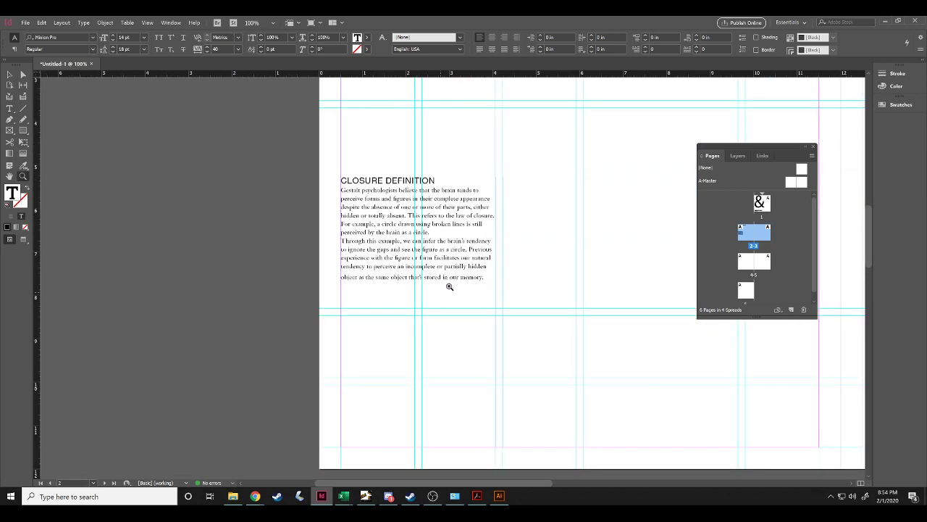
left_click(453, 285)
left_click(443, 283)
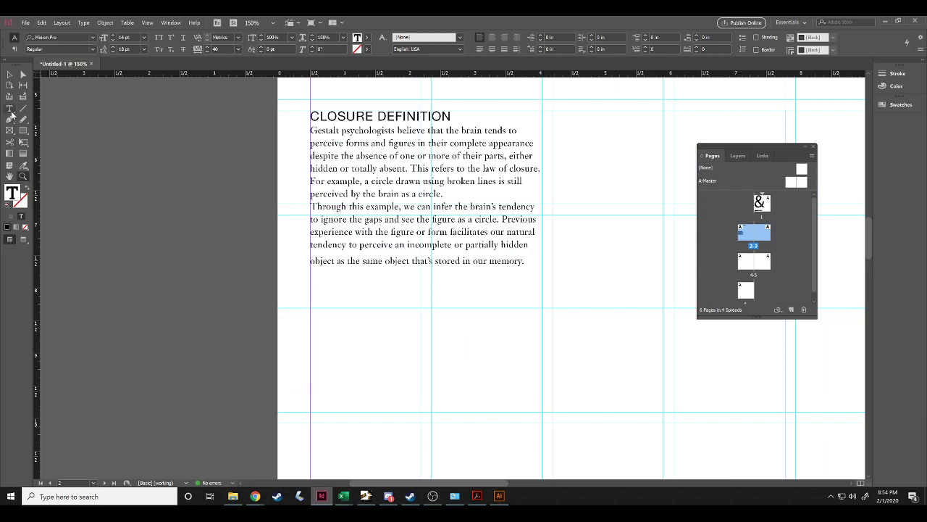
left_click(9, 109)
left_click(528, 260)
key("Return")
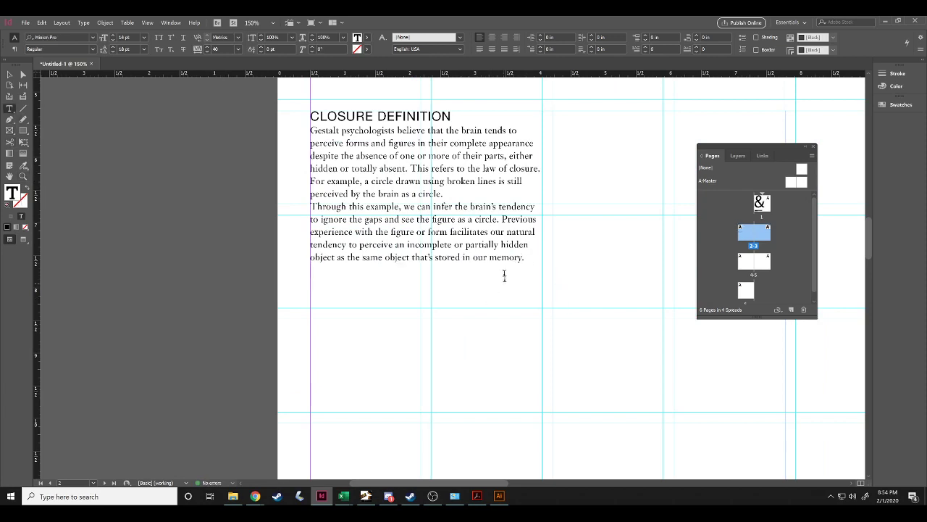
Set the space after the CLOSURE DEFINITION subheading to 0.1875 in and after the first definition paragraph to 0.125 in.
left_click(465, 118)
scroll(449, 254, "up", 2)
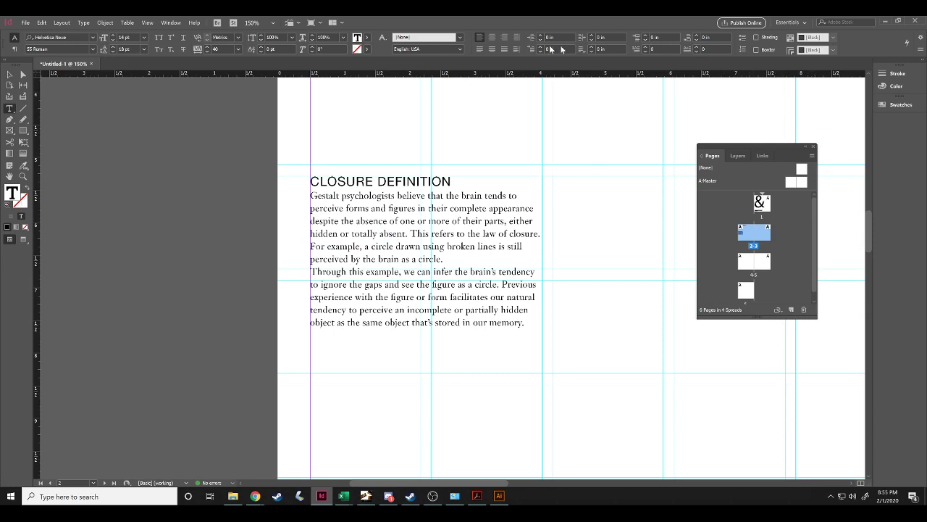
left_click(696, 38)
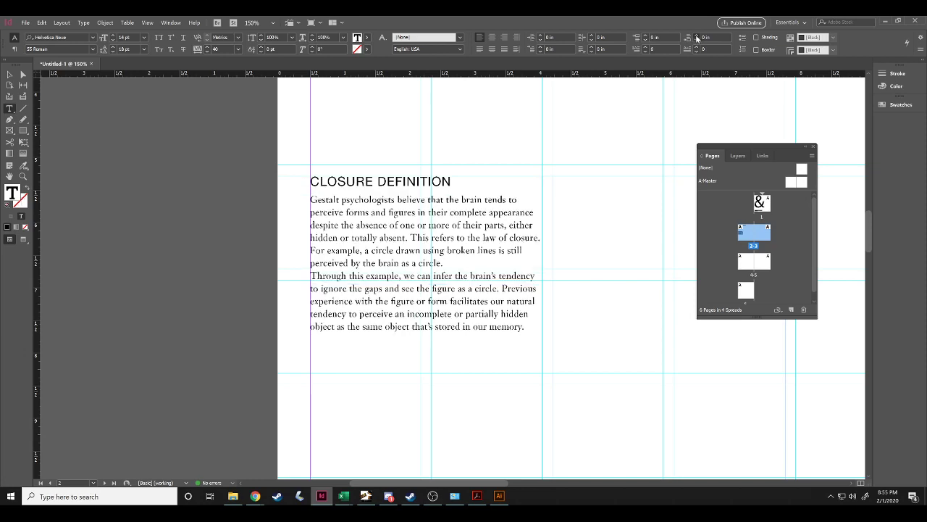
left_click(697, 38)
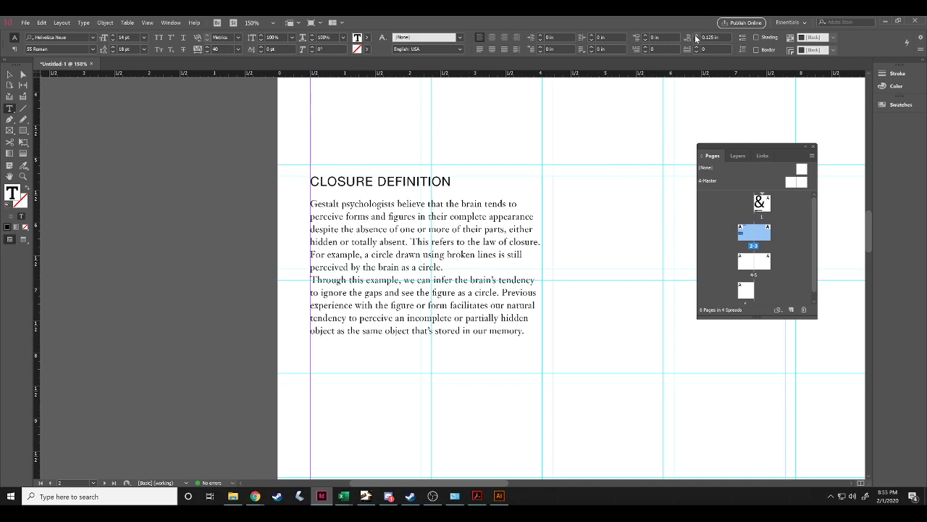
left_click(696, 35)
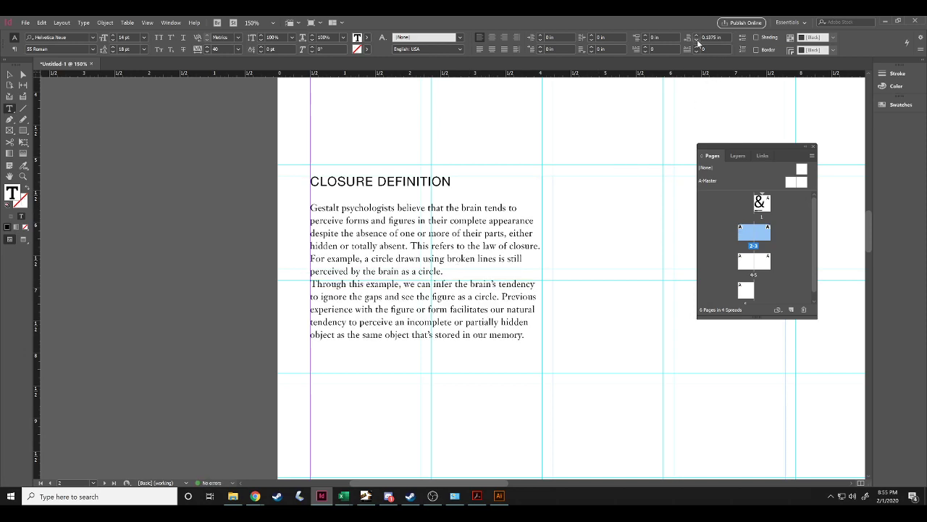
left_click(456, 271)
left_click(696, 36)
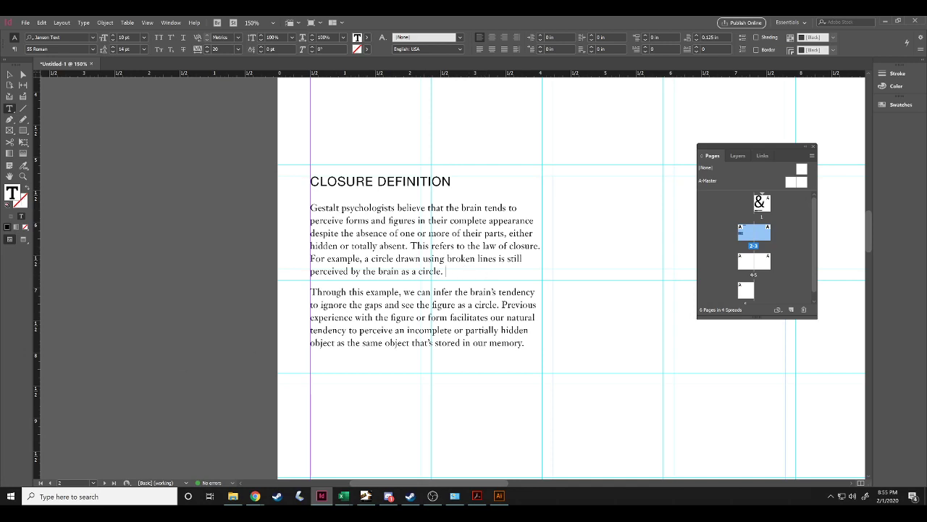
Paste a third definition paragraph beginning "Our minds react to patterns" and set the space after the second paragraph to 0.125 in.
key("alt+Tab")
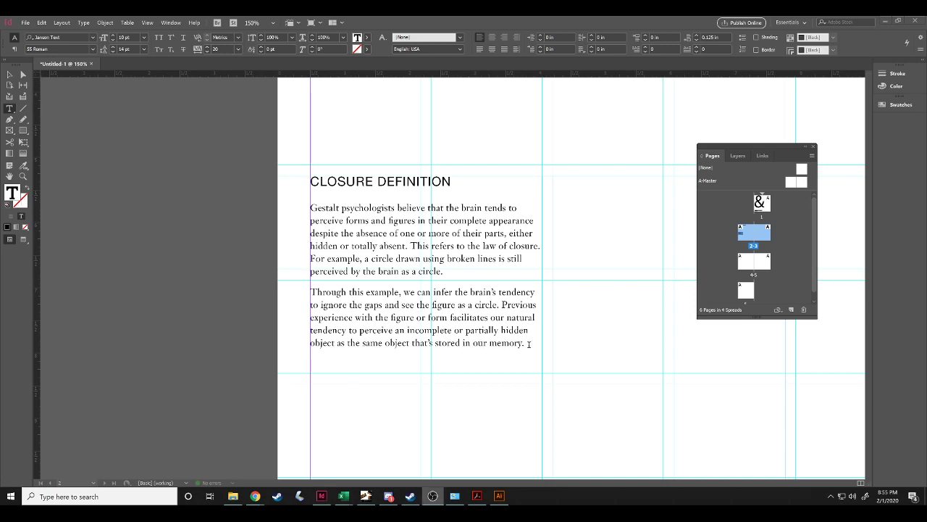
key("alt+Tab")
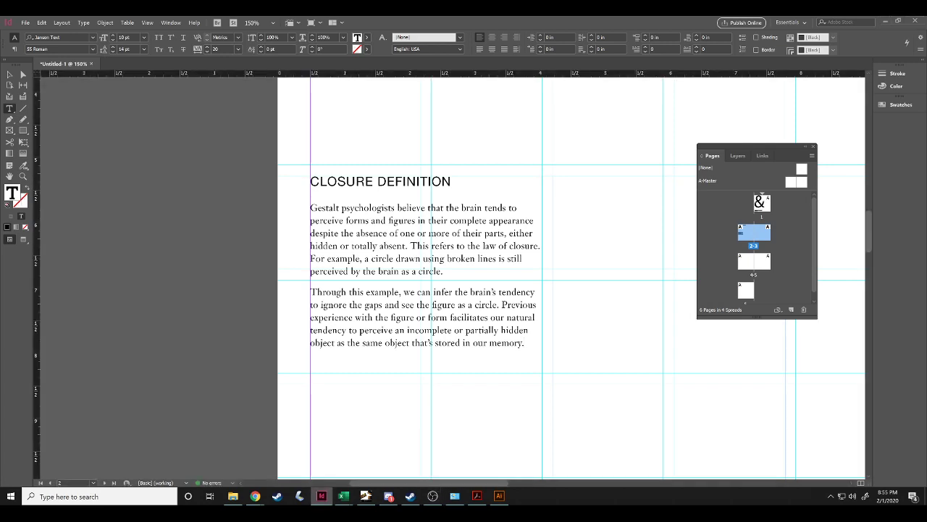
key("alt+Tab")
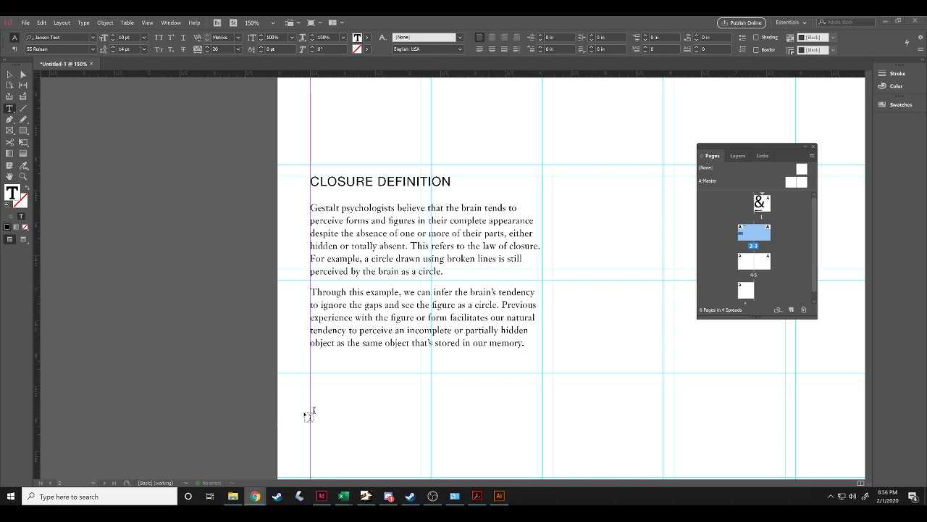
left_click(527, 346)
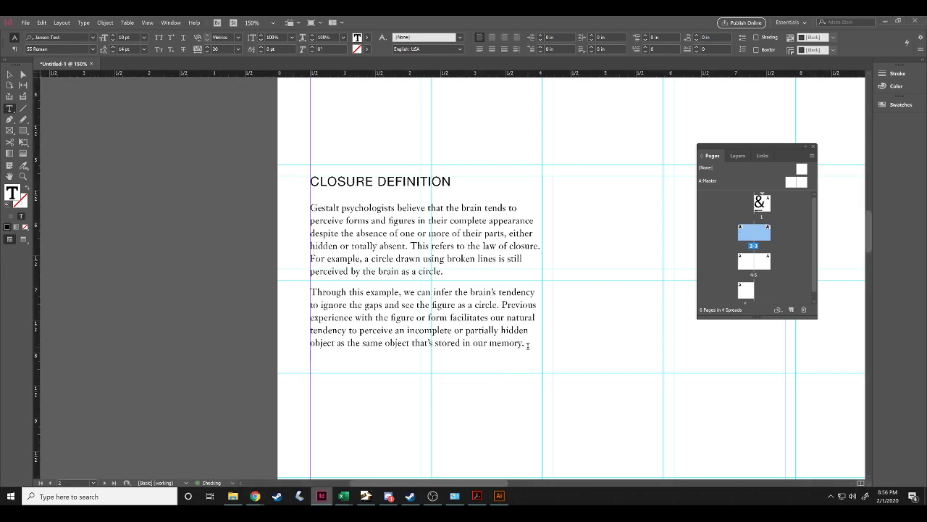
key("ctrl+v")
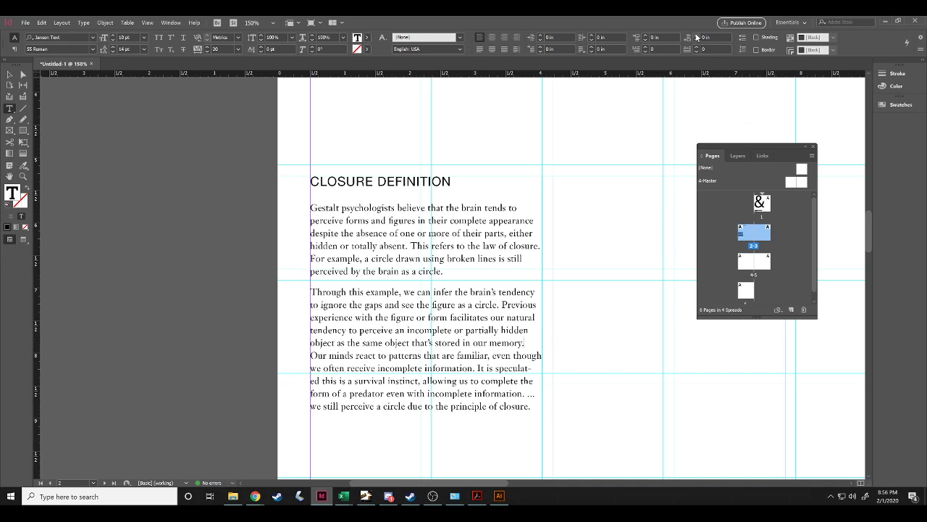
left_click(696, 36)
left_click(697, 35)
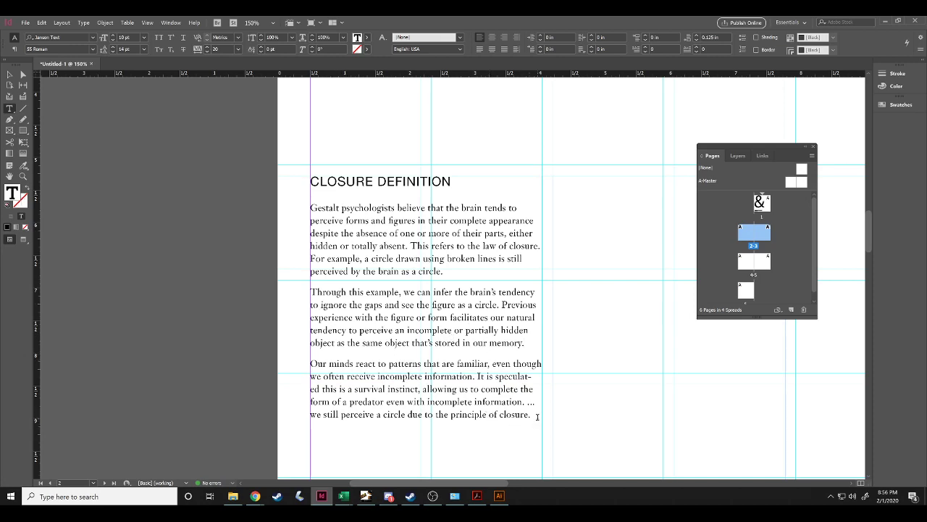
Delete the ellipsis in the third paragraph and capitalize the following word to "We".
double_click(532, 405)
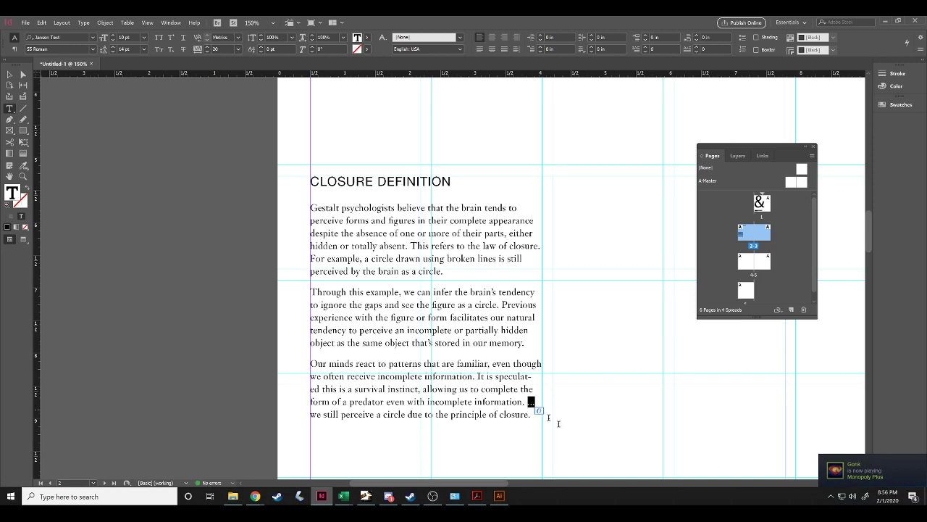
key("BackSpace")
key("Delete")
key("Delete")
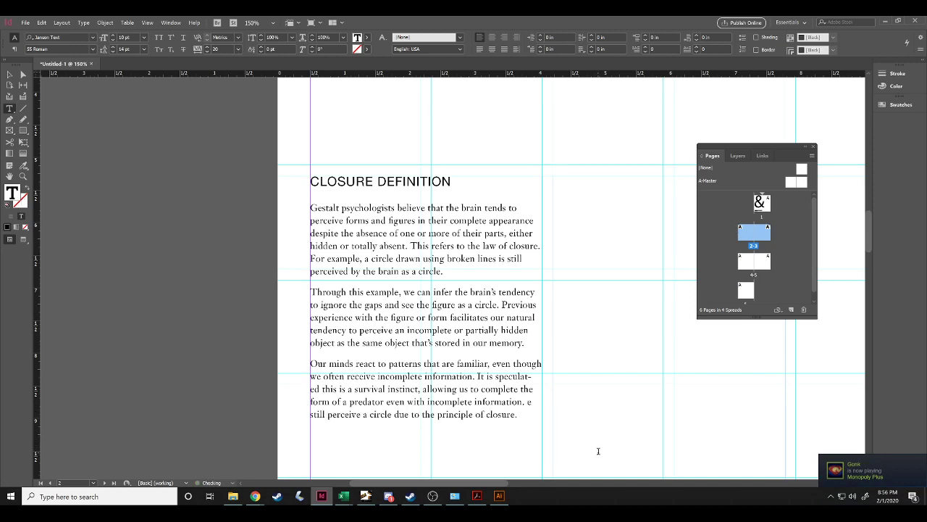
type("W")
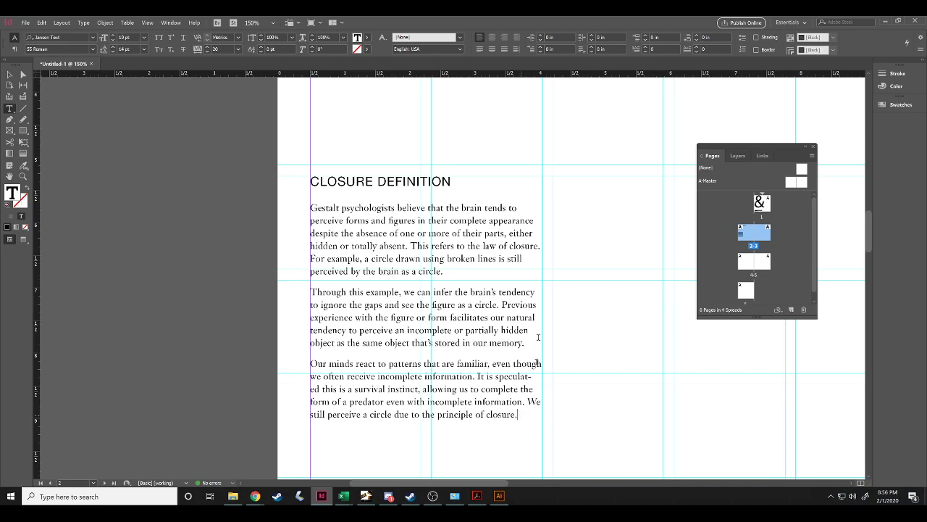
Examine the space-after settings of the three definition paragraphs and the room remaining below them on the page.
left_click_drag(519, 414, 310, 208)
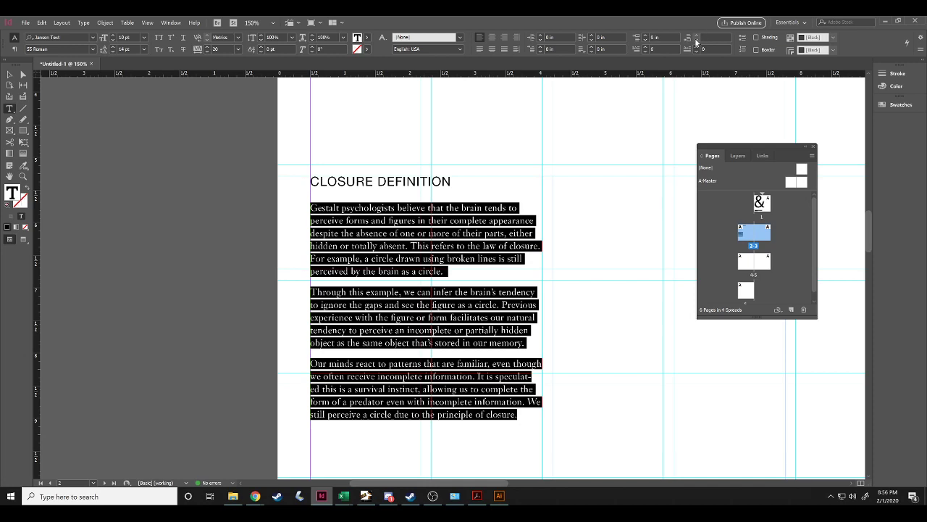
left_click(457, 271)
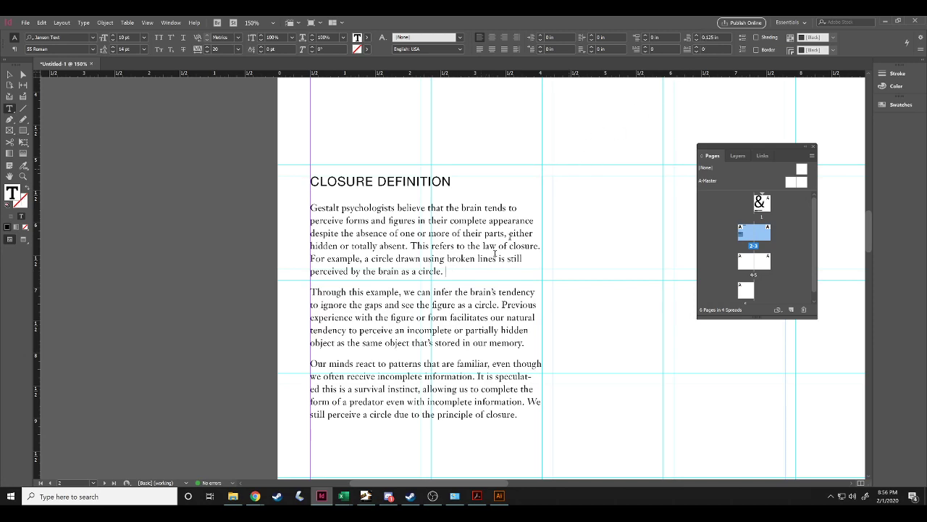
left_click(528, 340)
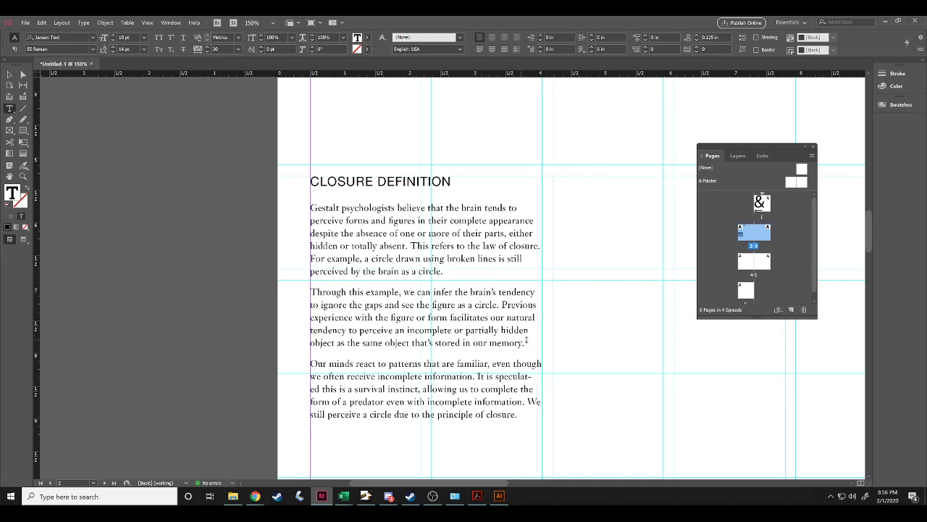
left_click(536, 397)
left_click(525, 413)
scroll(411, 335, "down", 4)
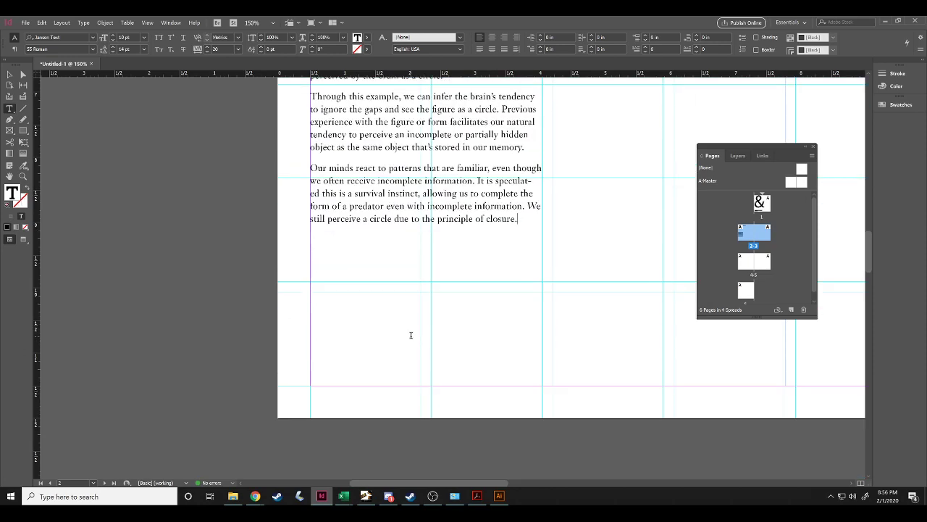
scroll(410, 334, "up", 2)
scroll(411, 335, "up", 1)
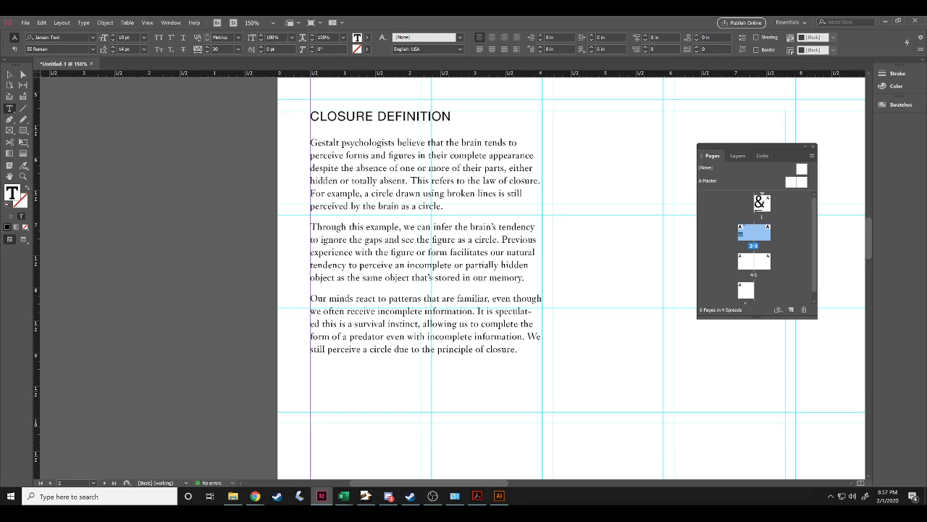
Paste a fourth paragraph beginning "The principle of closure applies" and set the space after the third paragraph to 0.125 in.
key("alt+Tab")
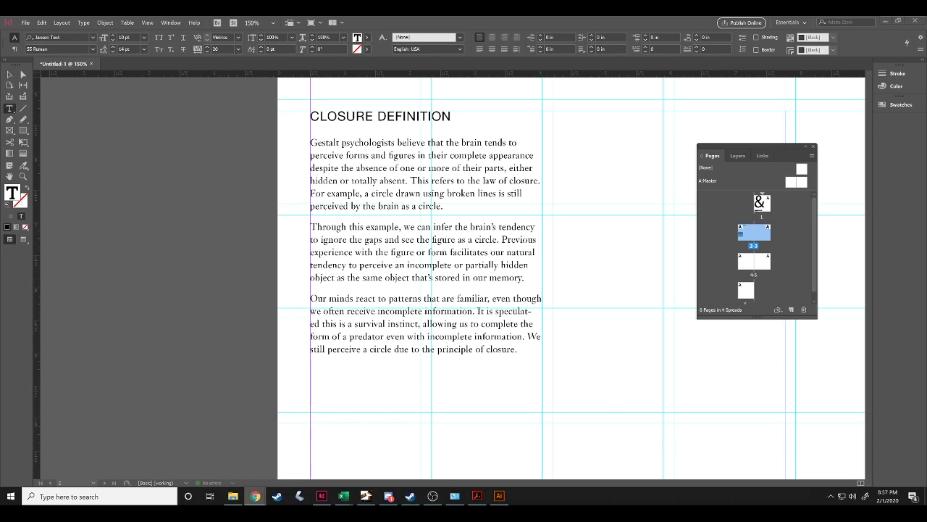
left_click(531, 352)
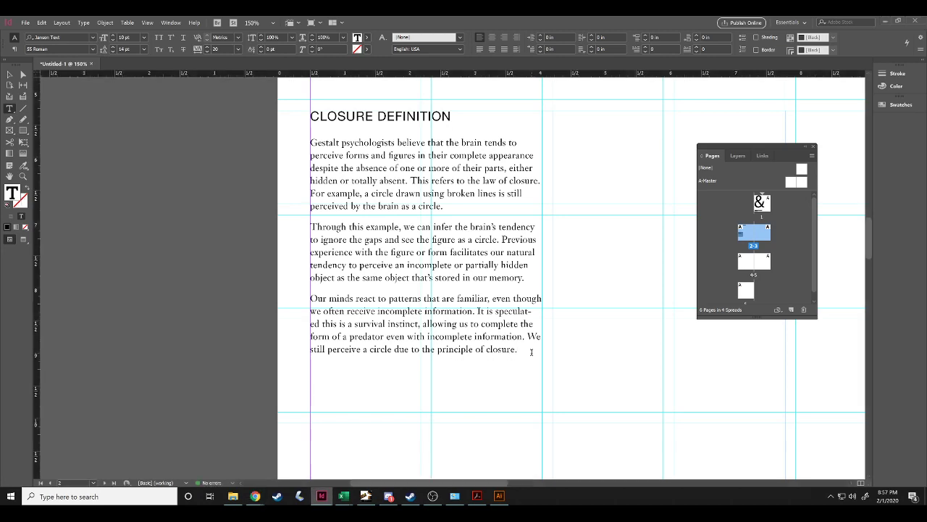
type("The principle of closure applies when we tend to see complete figures even when part of the information is missing. We see three black circles covered by a white triangle, even through it could just as easily be three incomplete circles joined together. Our minds react to patterns that are familiar, even though we often receive incomplete information. It is speculated this is a survival instinct, allowing us to complete the form of a predator even with incomplete information.")
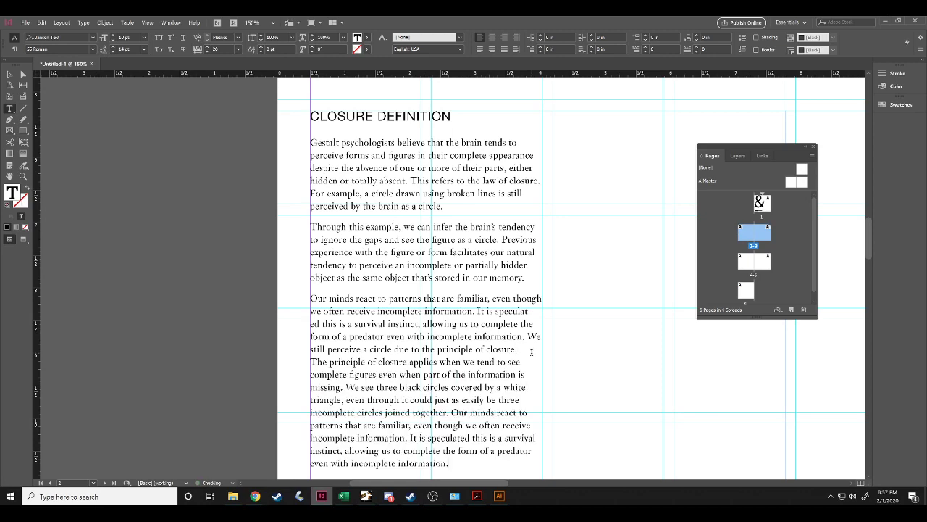
scroll(521, 350, "down", 2)
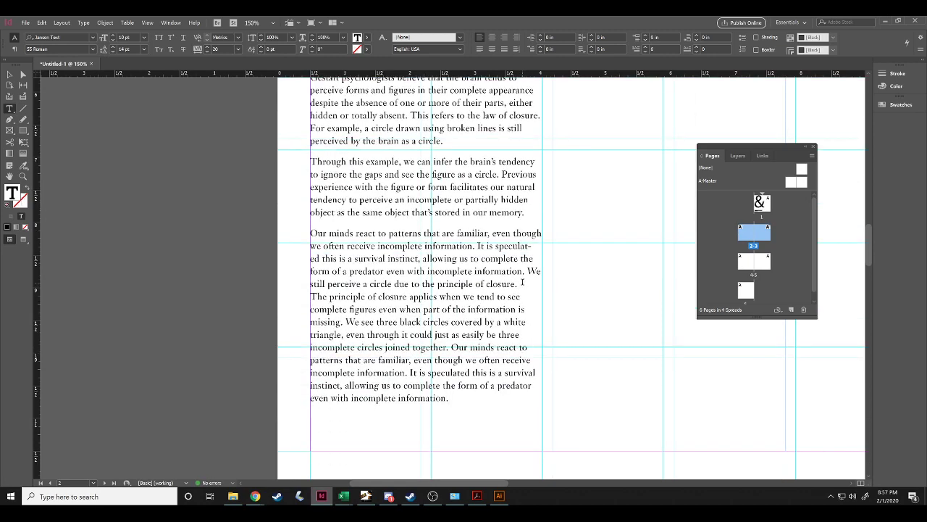
left_click(696, 36)
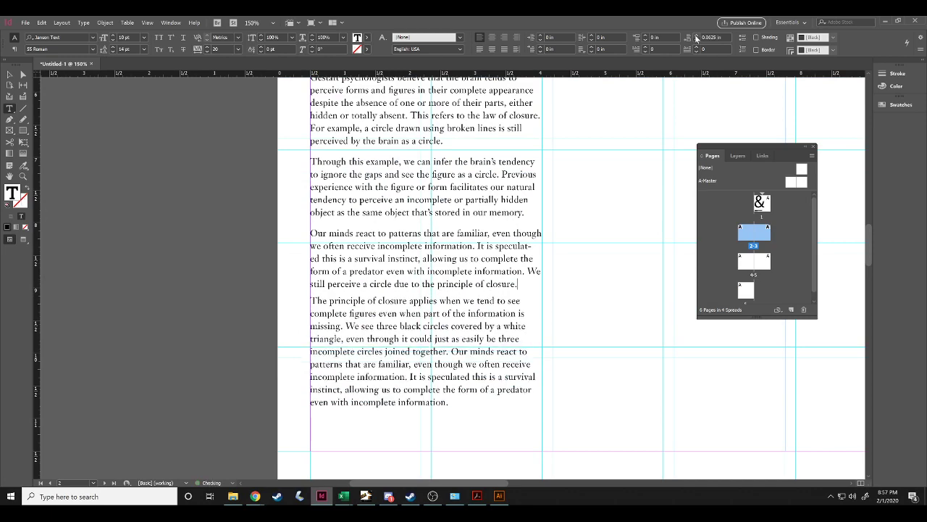
left_click(696, 36)
left_click(459, 408)
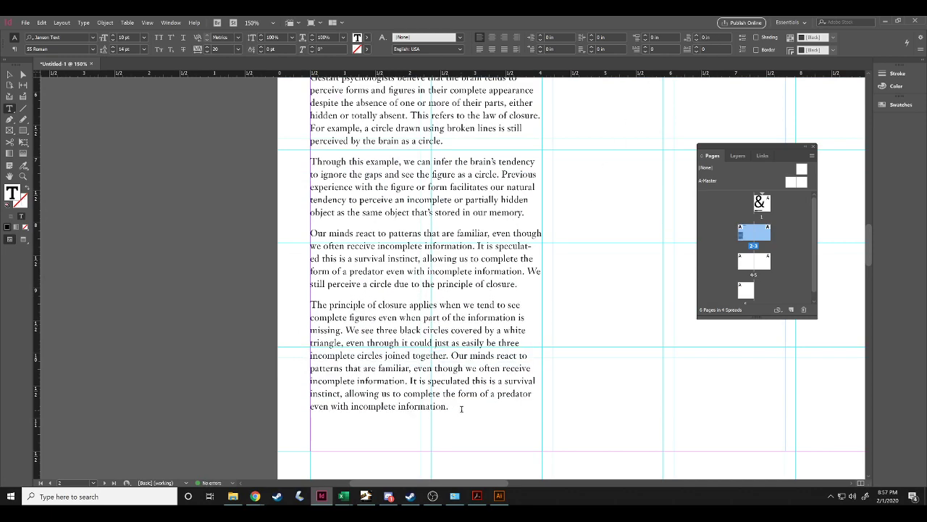
scroll(461, 409, "up", 2)
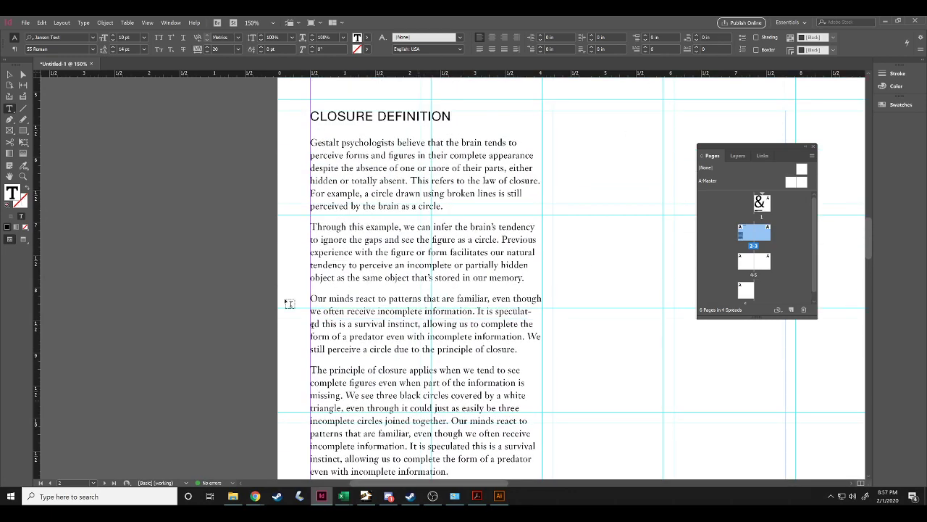
Shorten the two-column definition text frame to about 3.02 in tall so its text flows into the second column.
left_click(9, 75)
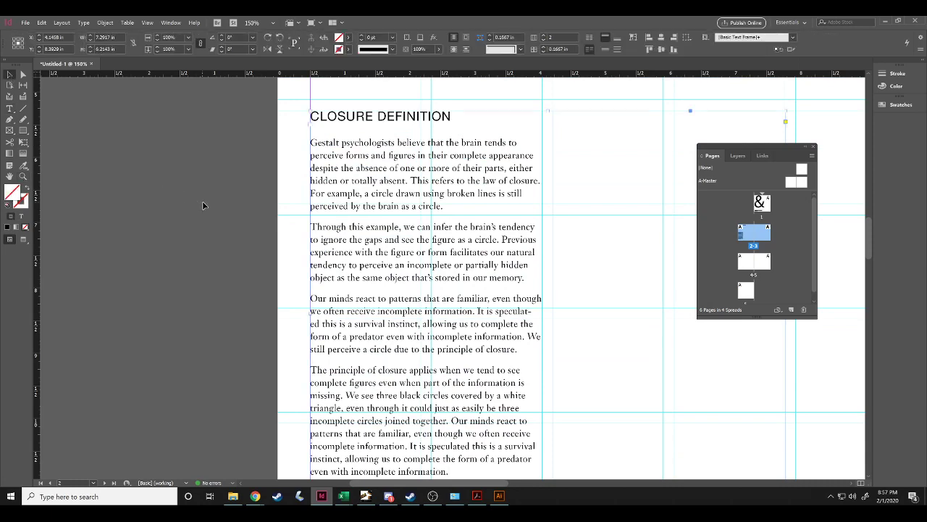
key("ctrl+minus")
key("ctrl+minus")
key("ctrl+minus")
key("ctrl+minus")
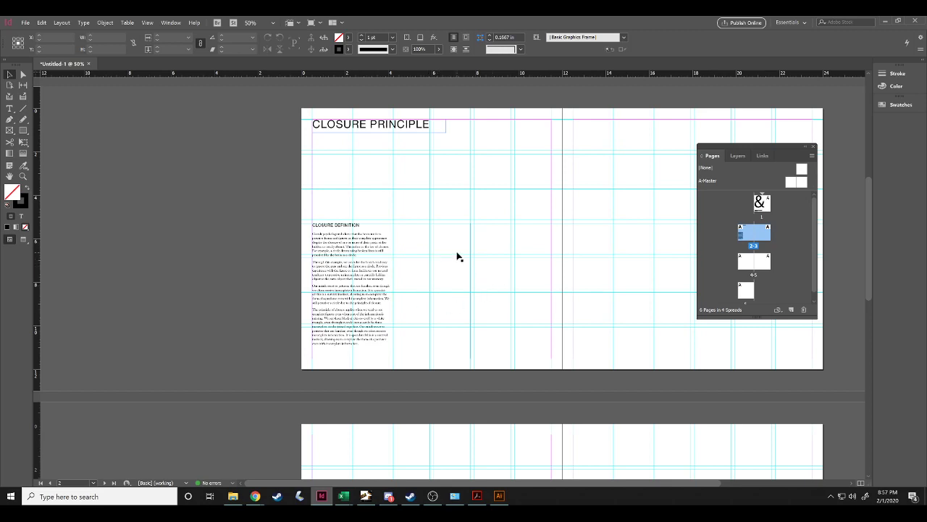
left_click(439, 283)
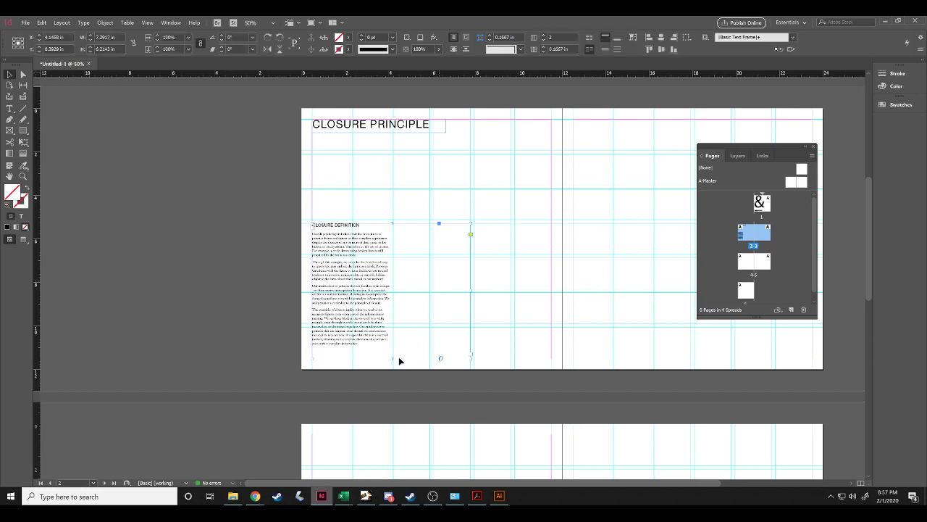
left_click_drag(393, 359, 396, 288)
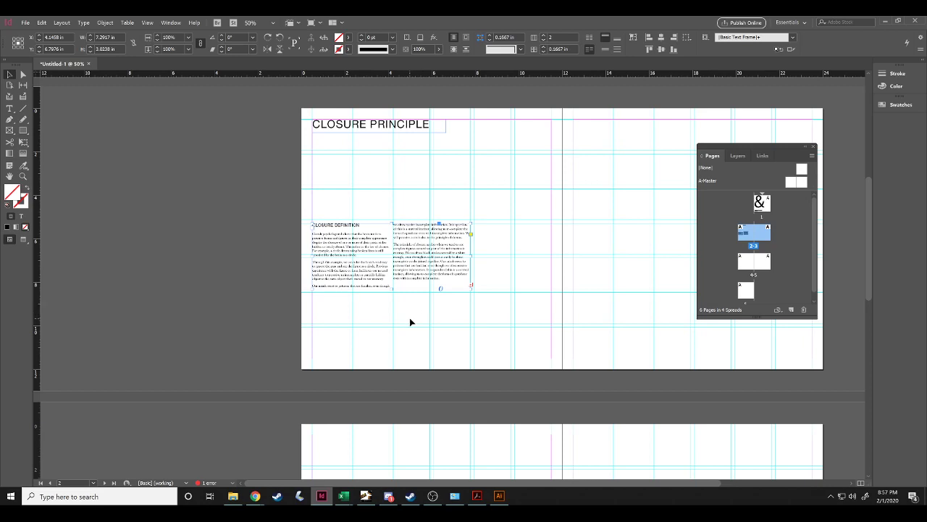
Extend the definition text frame to the page's lower margin, about 6.21 in tall, so all its text fits in the first column.
left_click(410, 319)
left_click(393, 284)
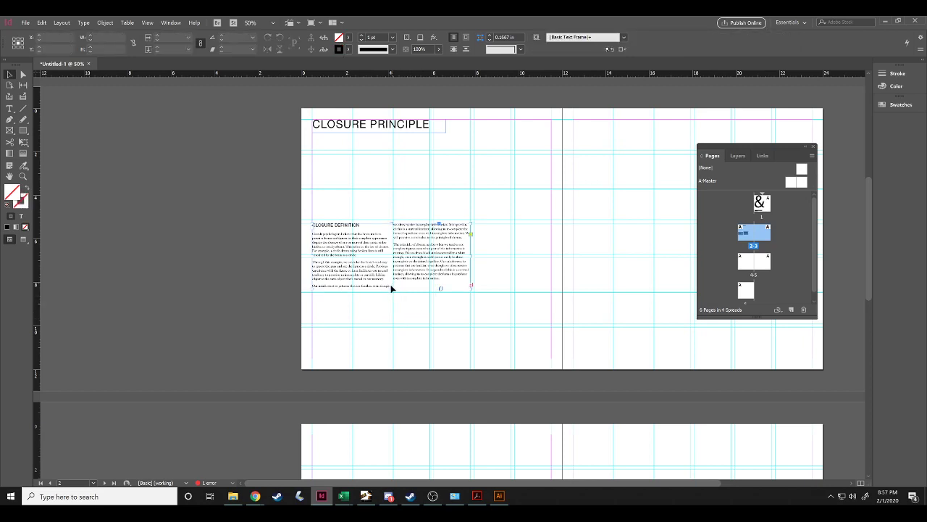
left_click_drag(390, 288, 389, 280)
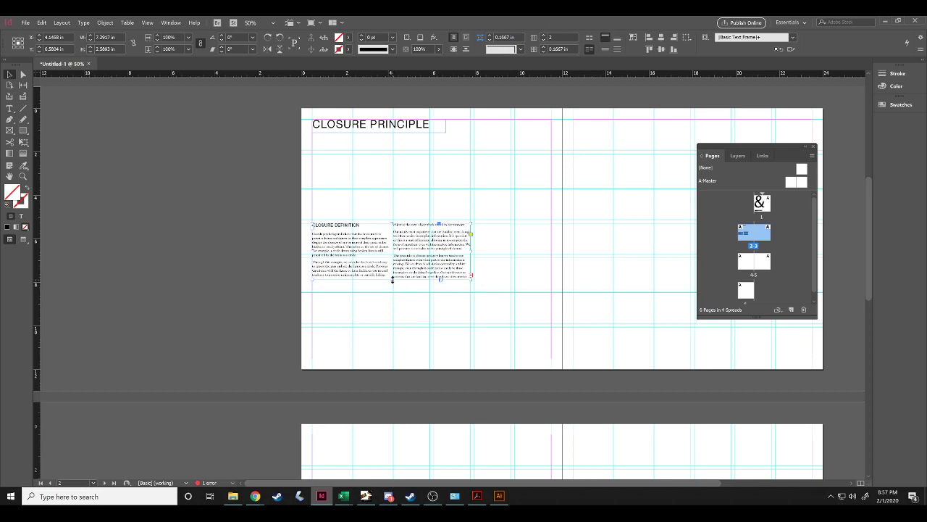
left_click_drag(393, 280, 391, 360)
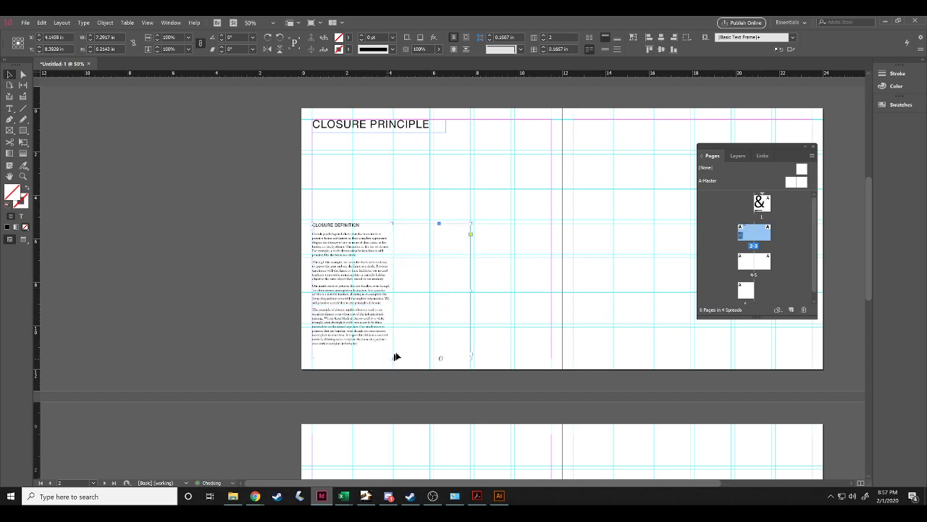
left_click(515, 312)
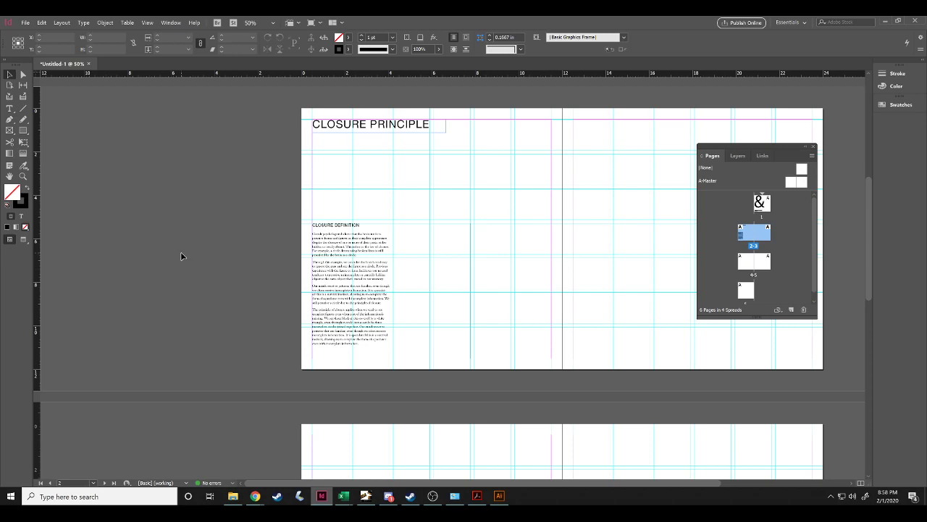
Draw a 12 × 12 in frame covering the right page of the Closure spread and place the CLOSURE-1 image in it.
left_click_drag(183, 250, 119, 265)
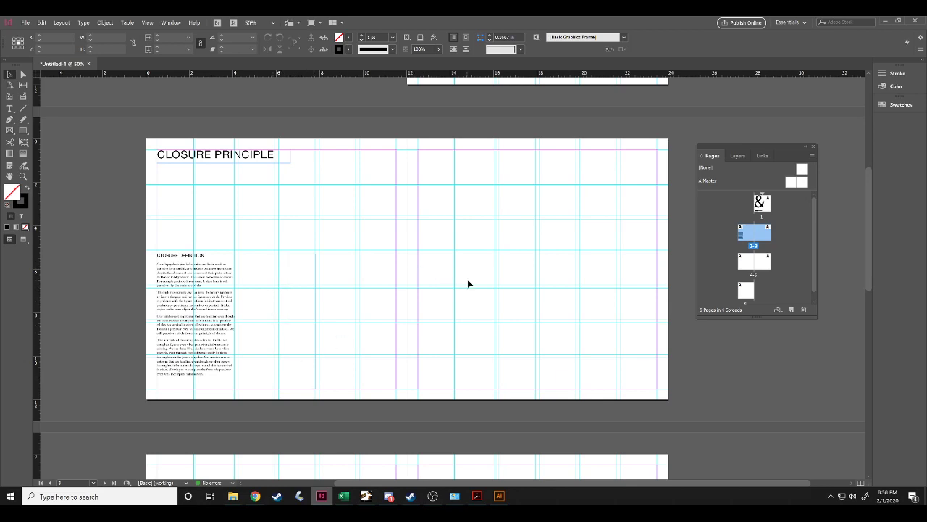
left_click(9, 131)
mouse_move(408, 138)
left_mouse_down()
mouse_move(618, 362)
mouse_move(668, 400)
left_mouse_up()
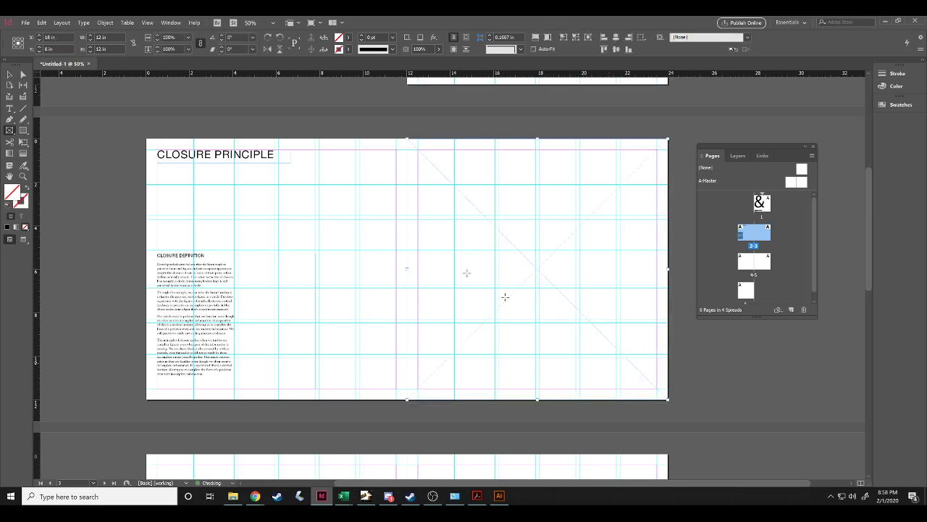
left_click(26, 23)
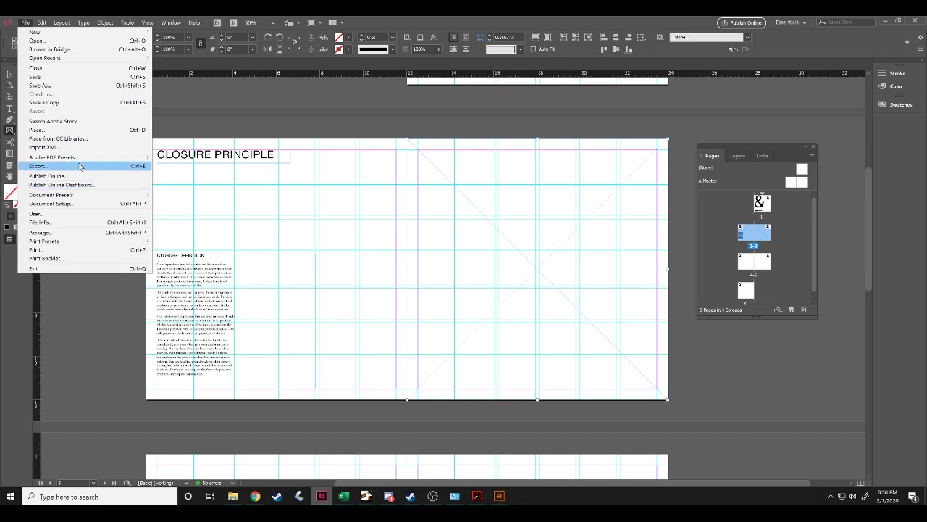
left_click(44, 130)
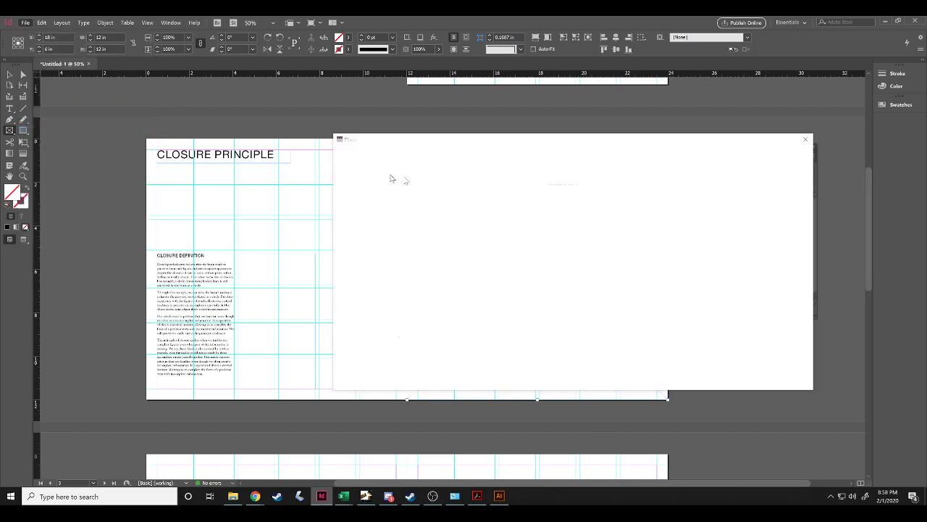
double_click(495, 207)
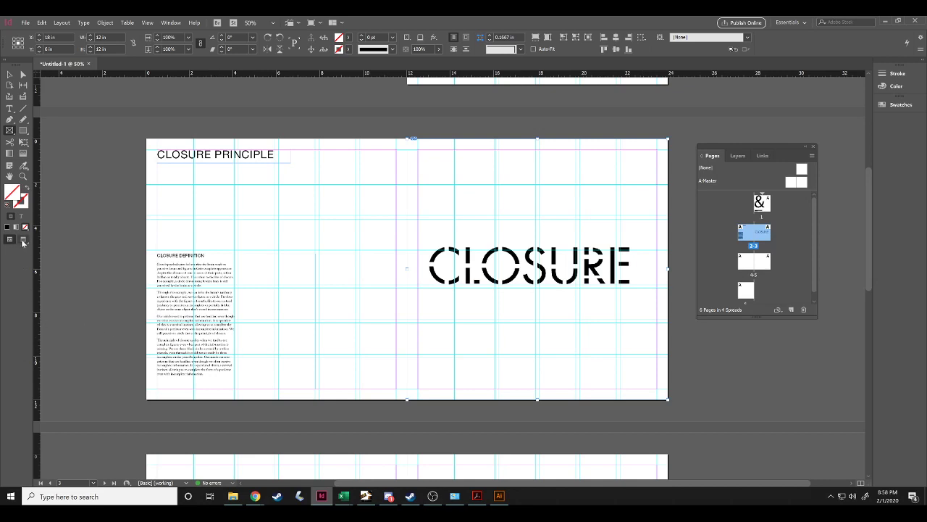
Preview the Closure spread without guides, examine its overall layout beside the cover page, and return to the normal view.
left_click(23, 243)
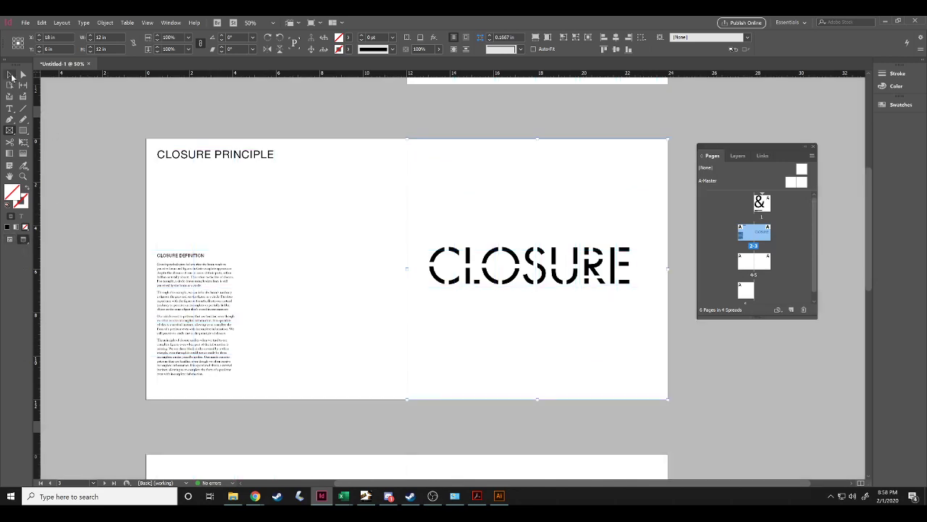
left_click(11, 76)
left_click(72, 142)
key("ctrl+minus")
key("ctrl+minus")
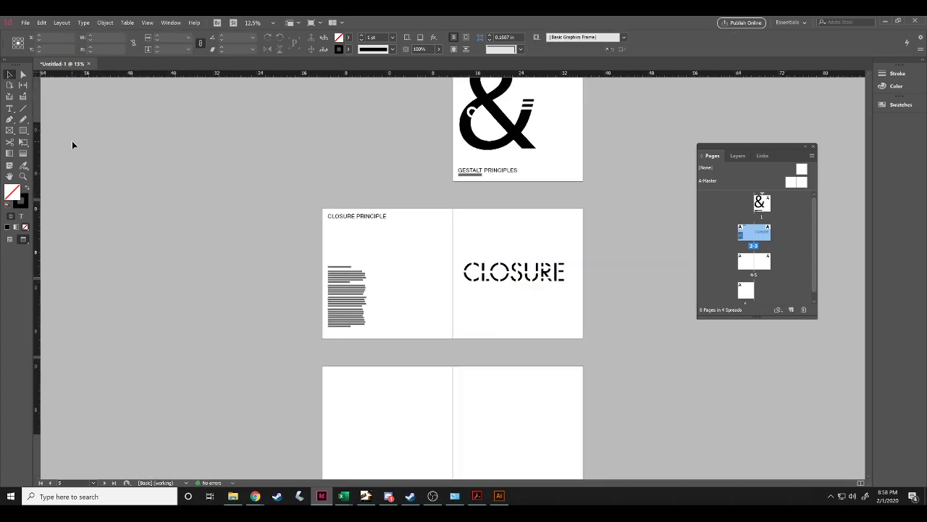
left_click(23, 176)
left_click(453, 250)
left_click(514, 269)
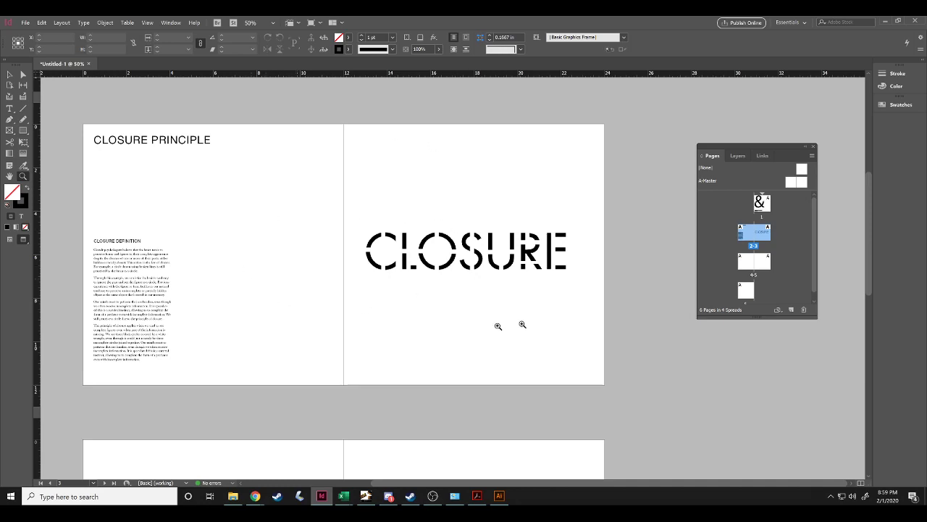
scroll(298, 266, "down", 1)
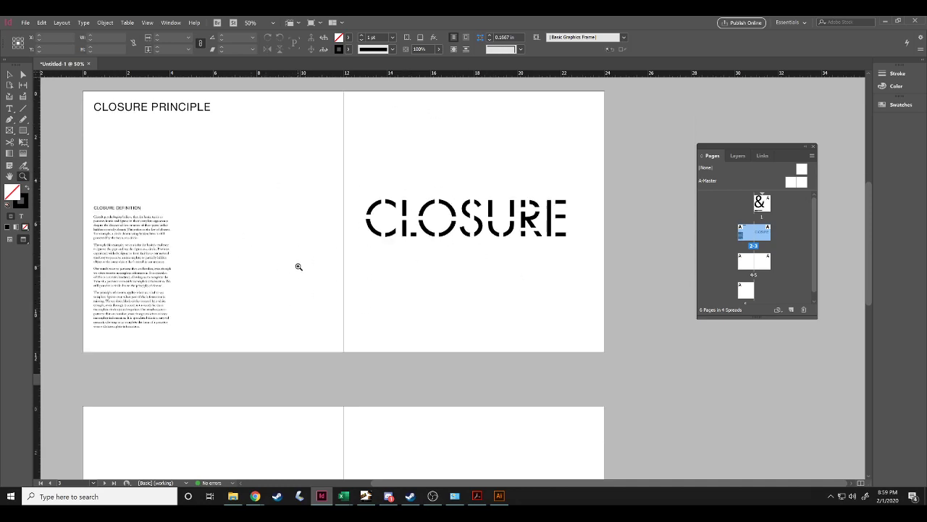
left_click(10, 74)
left_click(13, 241)
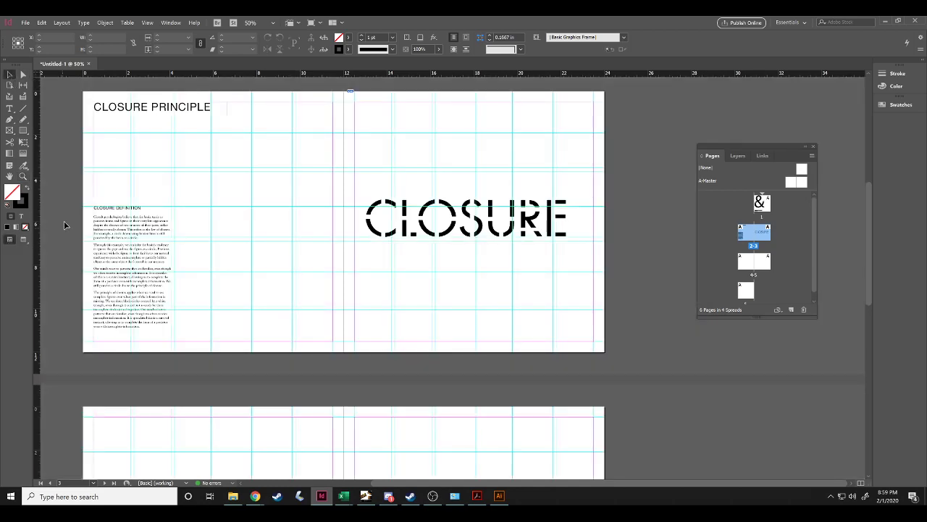
scroll(66, 207, "up", 1)
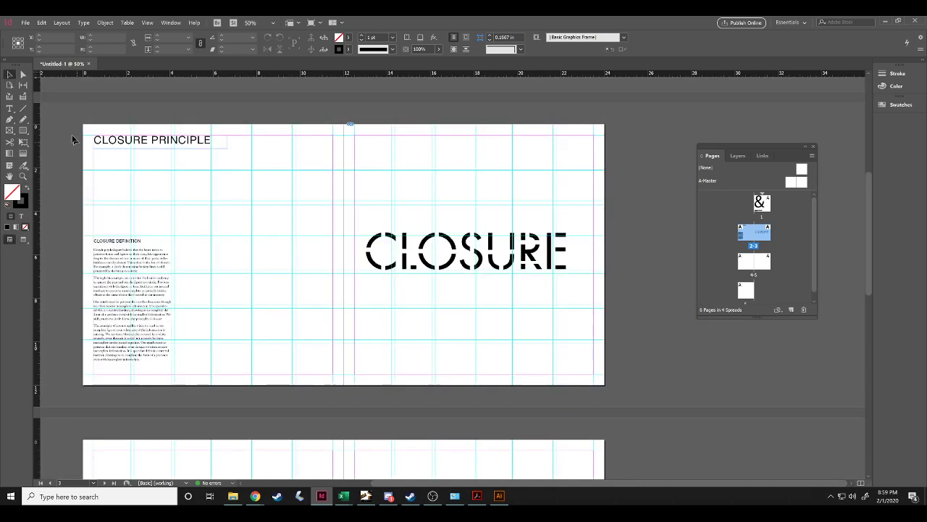
Copy the heading and definition text frames onto the left page of the 4-5 spread, matching their positions on the Closure spread.
left_click(291, 369)
scroll(287, 370, "down", 8)
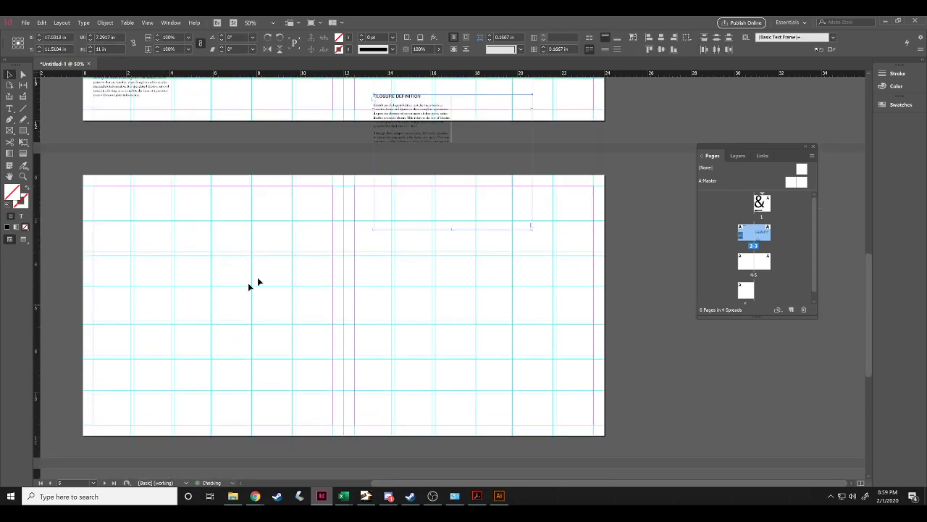
left_click_drag(414, 108, 128, 299)
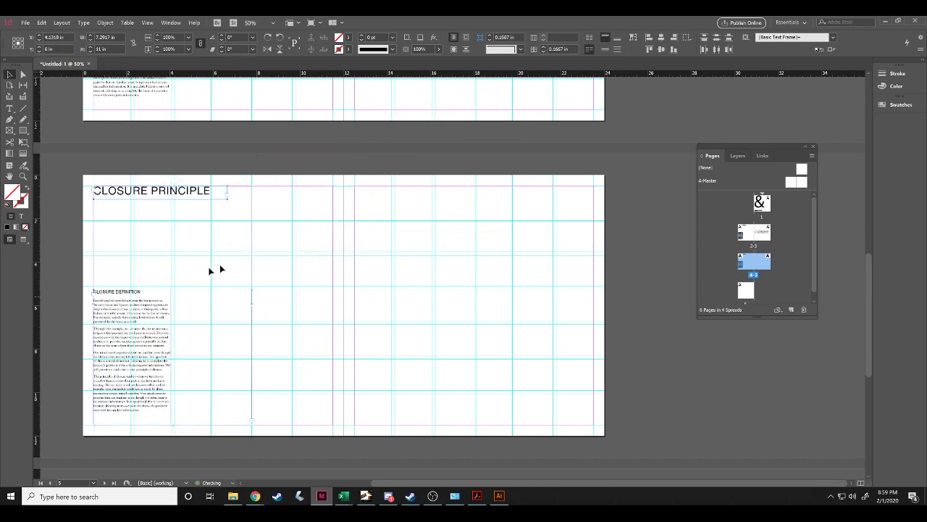
left_click(293, 244)
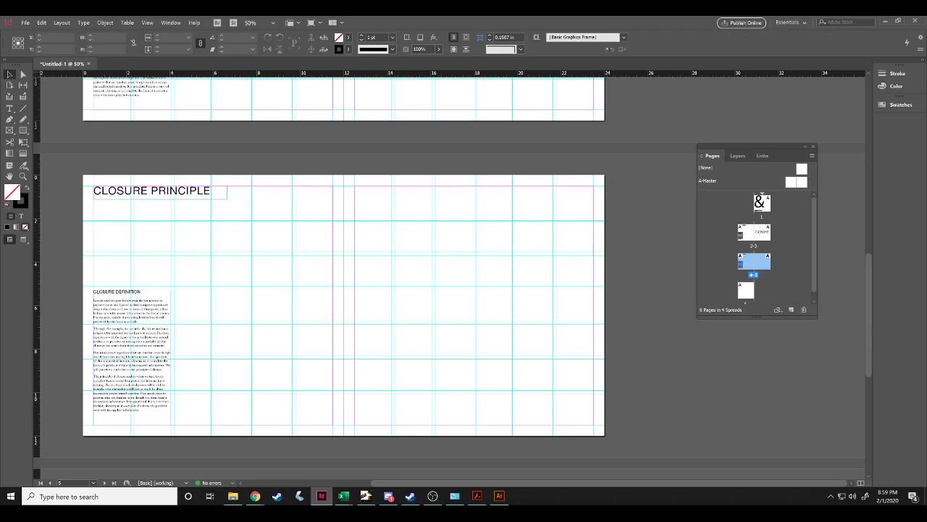
Draw a text frame covering the right page of the 4-5 spread and place the SIMILARITY-1 image in it.
key("alt+Tab")
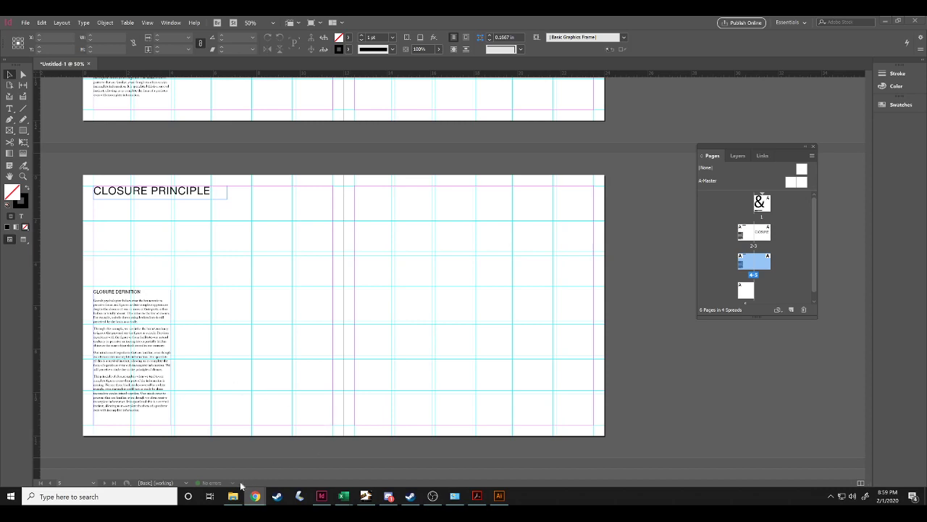
left_click(9, 108)
left_click_drag(349, 176, 606, 436)
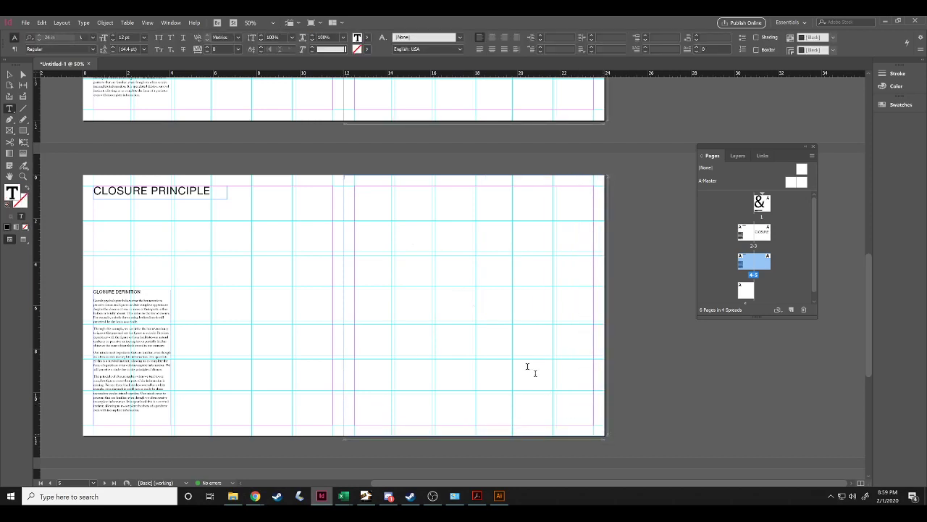
left_click(24, 23)
left_click(36, 129)
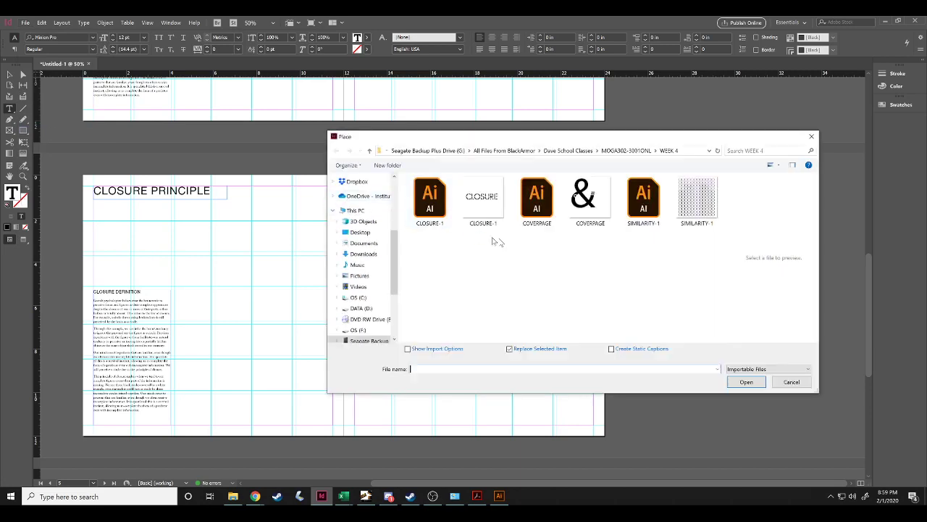
double_click(697, 199)
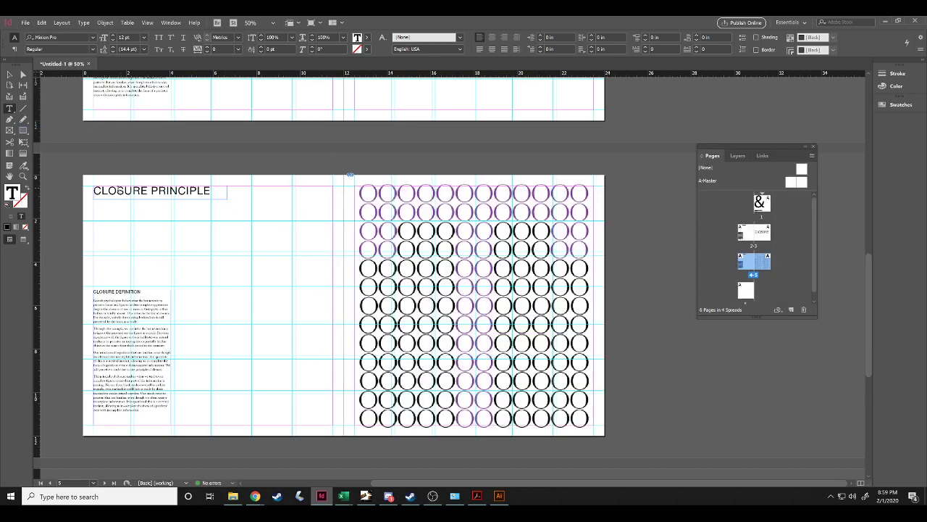
Replace "CLOSURE" with "SIMILARITY" in both the page heading and the definition subheading on the 4-5 spread.
double_click(118, 190)
type("SIMI")
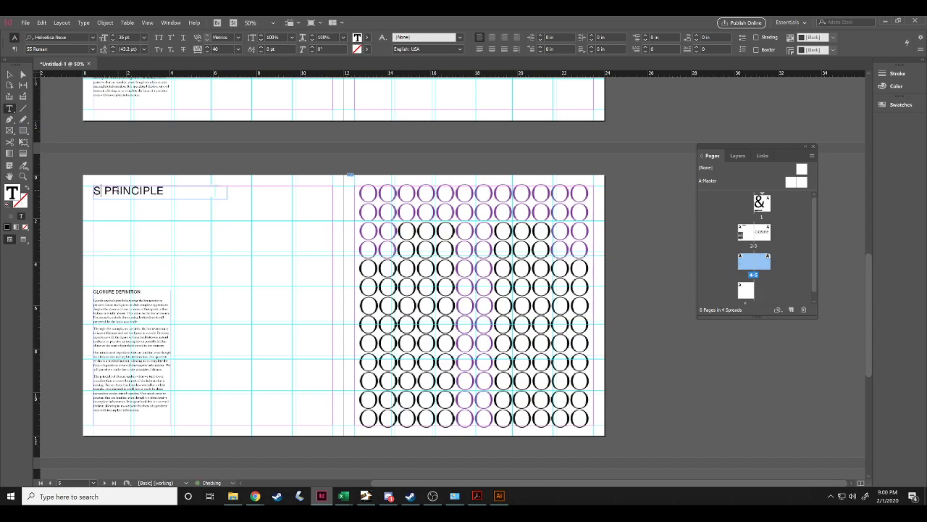
type("LARITY")
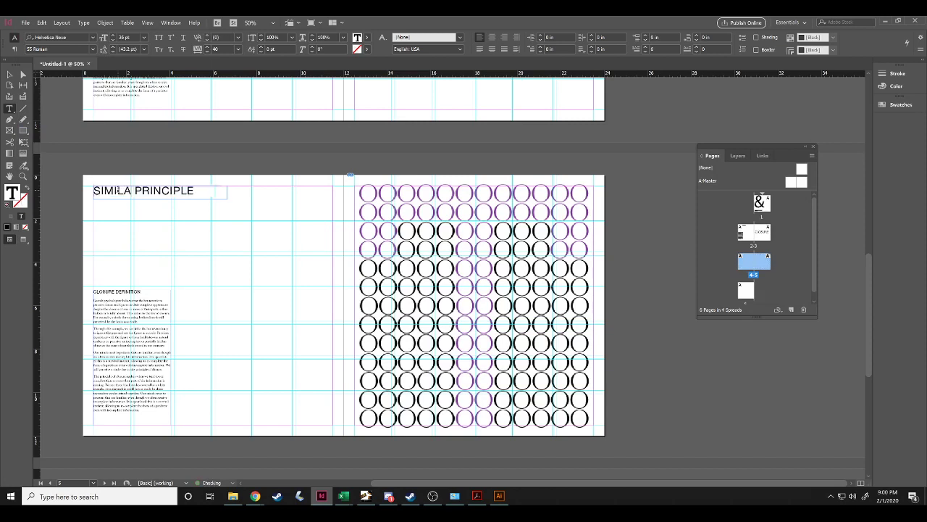
double_click(102, 291)
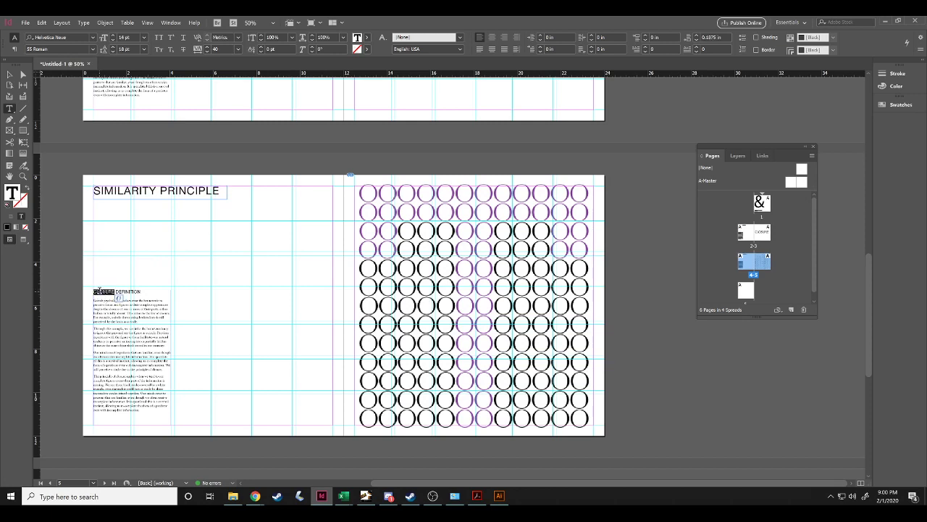
type("SIMILARITY")
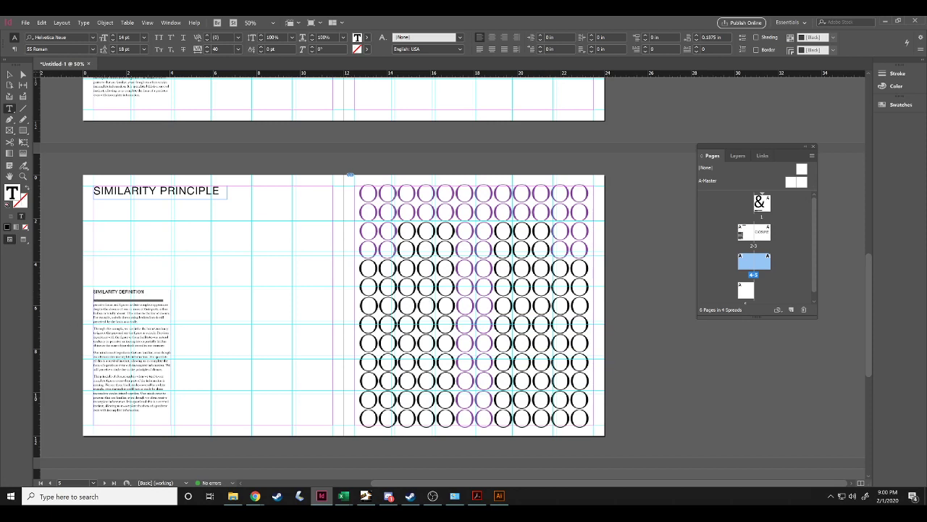
Replace the copied closure paragraphs with the pasted text beginning "The principle of similarity states that things which share".
key("alt+Tab")
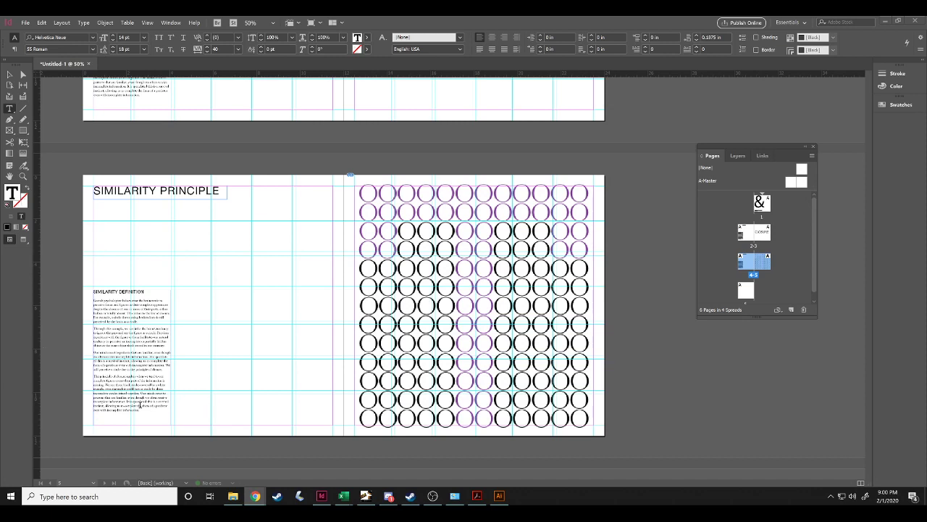
left_click_drag(139, 410, 94, 302)
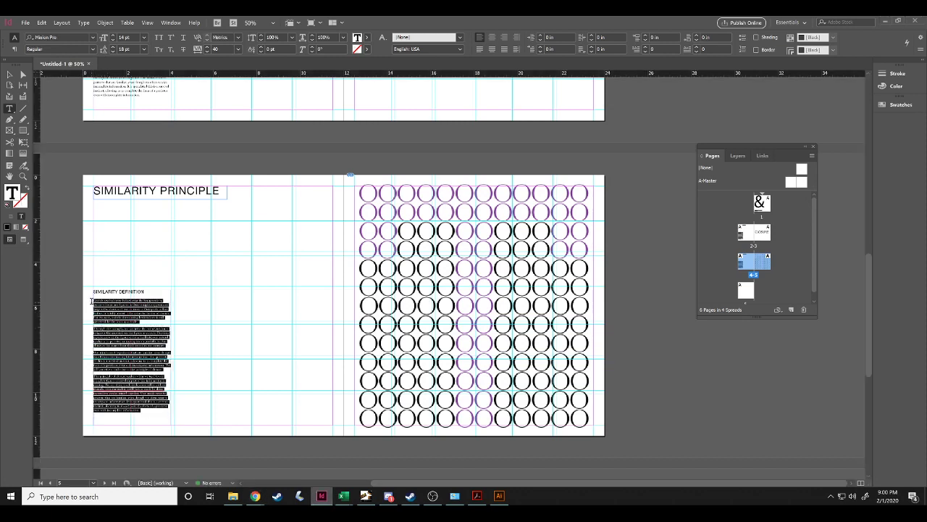
key("ctrl+v")
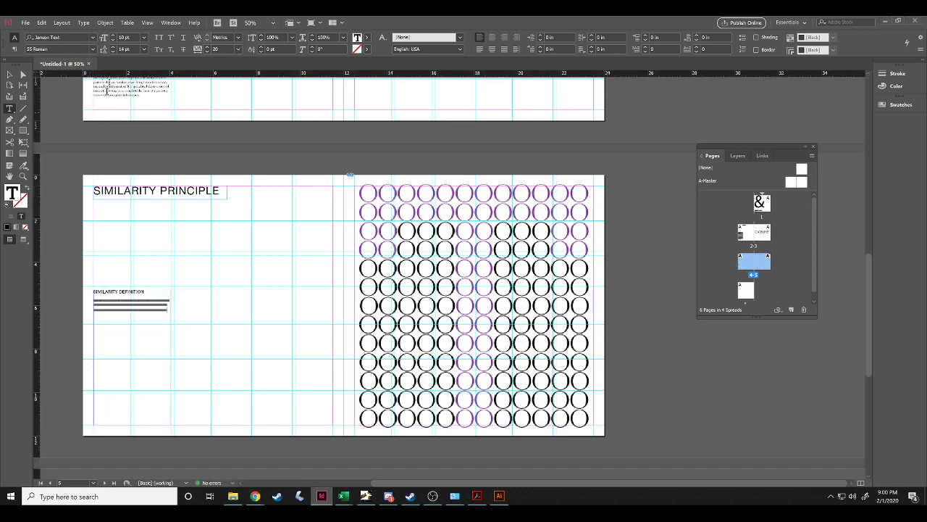
Add the copied paragraph beginning "Gestalt theory states that things which share visual characteristics" below the first paragraph of the similarity definition.
left_click(22, 176)
left_click(145, 295)
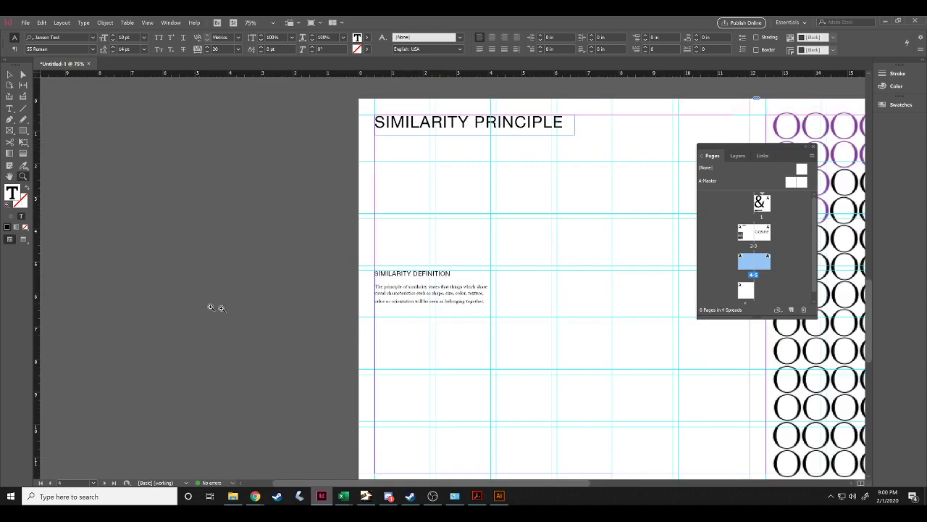
left_click(452, 292)
left_click(465, 289)
left_click(471, 286)
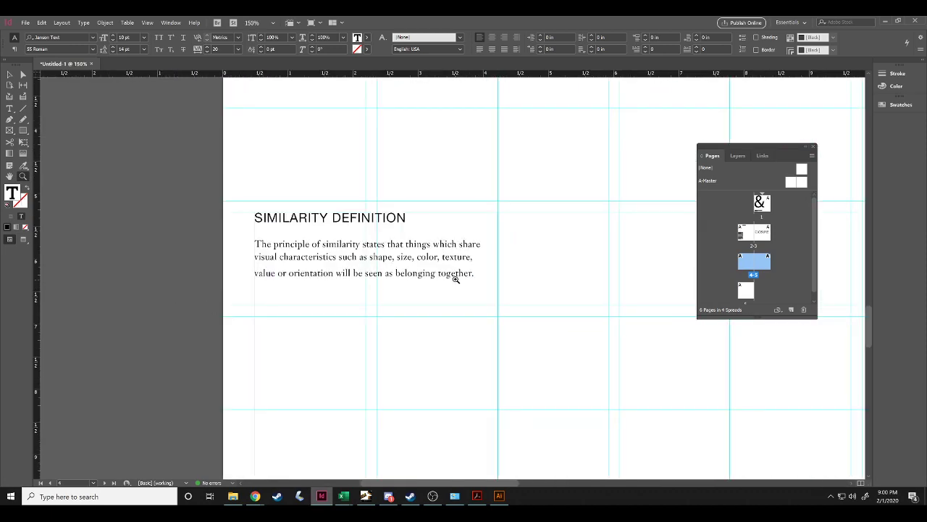
left_click(9, 108)
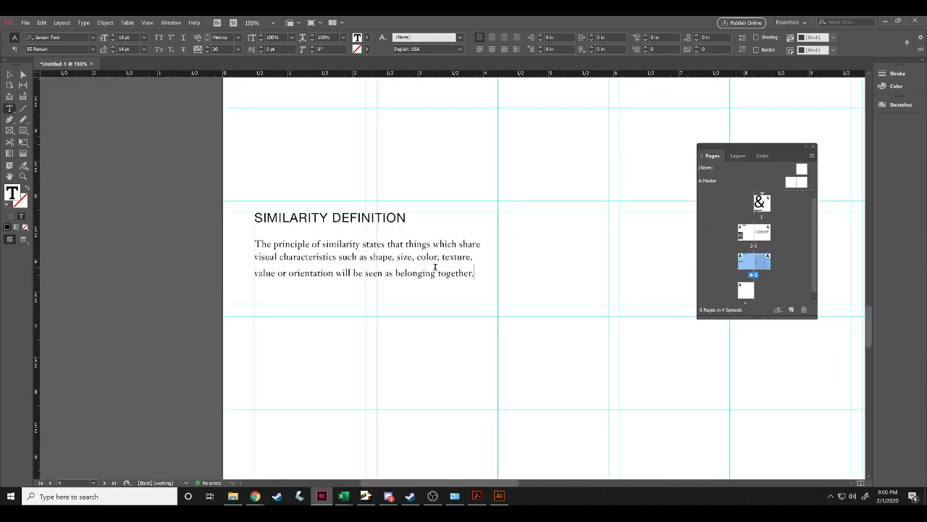
left_click(478, 278)
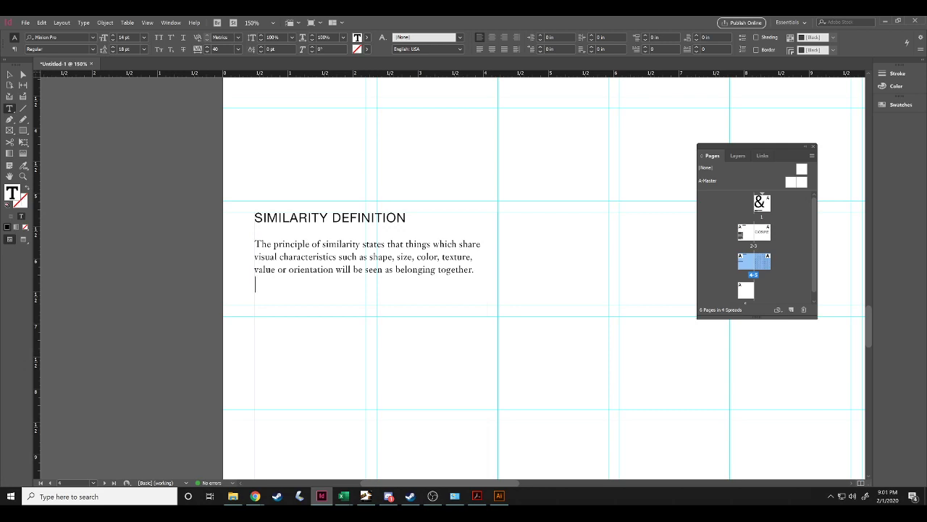
key("alt+Tab")
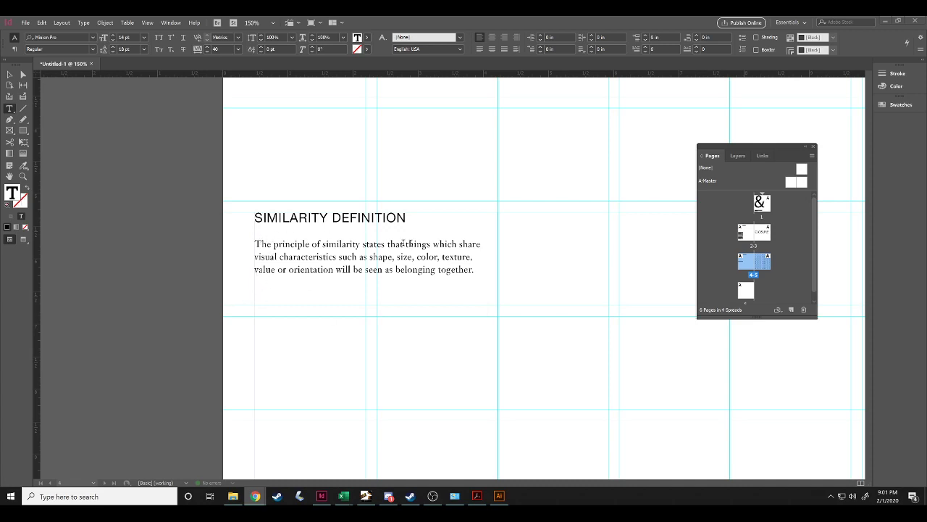
left_click(491, 280)
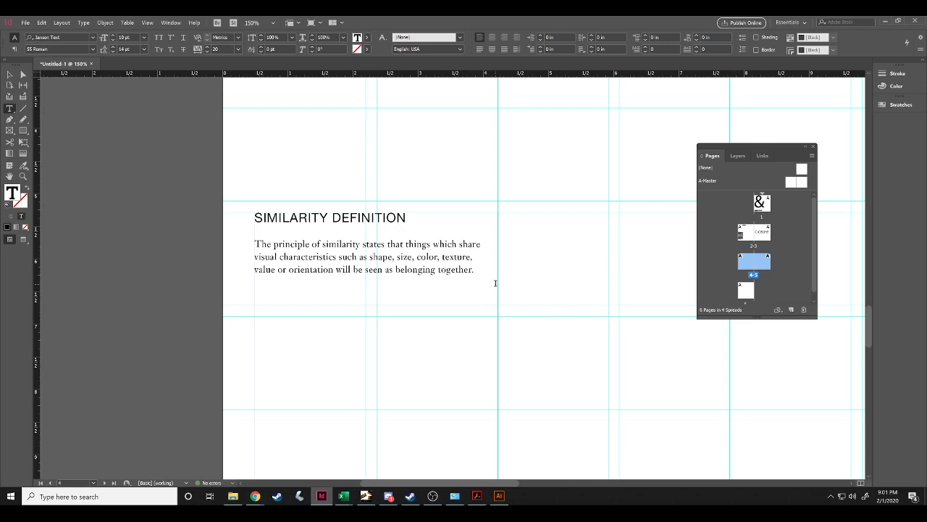
type("Gestalt theory states that things which share visual characteristics such as shape, size, color, texture, or value will be seen as belonging together in the viewer’s mind.")
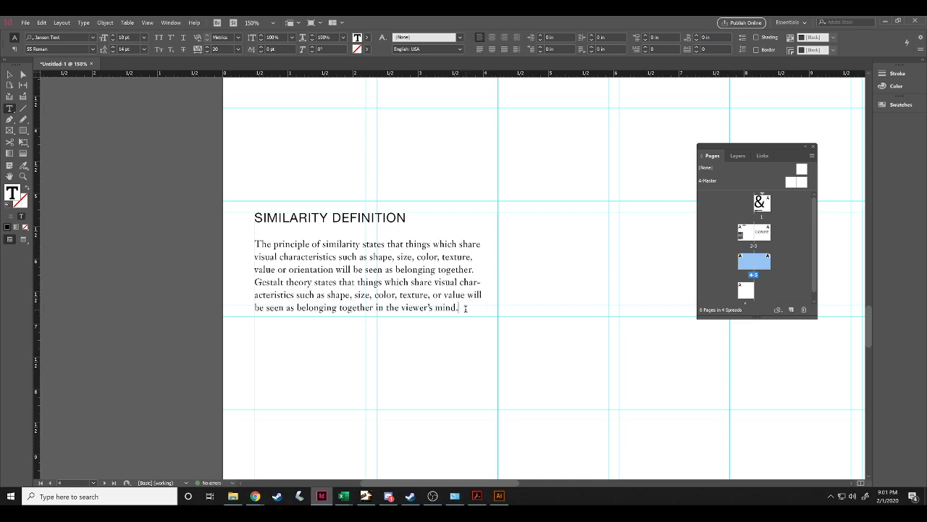
Paste the PDF passage beginning "Similarity occurs when objects look similar" below the definition, and join "People often perceive them" onto its first line.
key("Return")
key("alt+Tab")
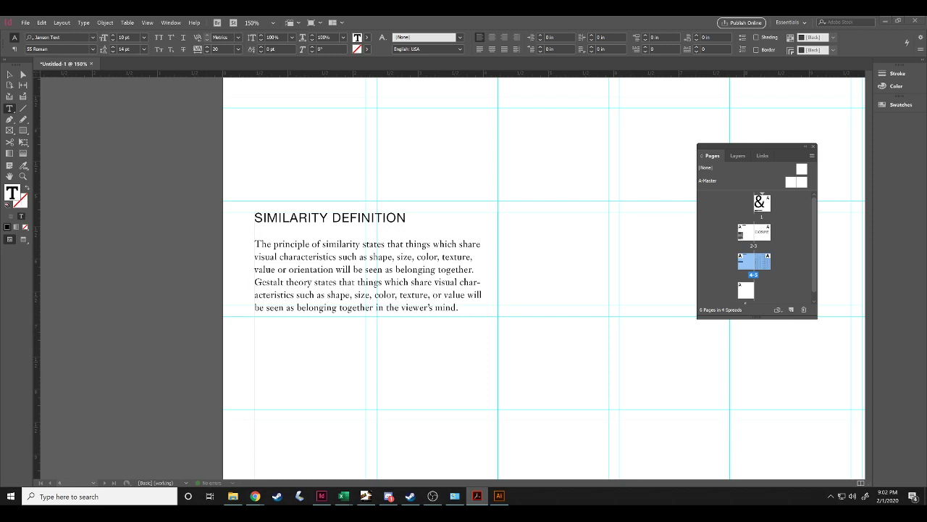
left_click(268, 324)
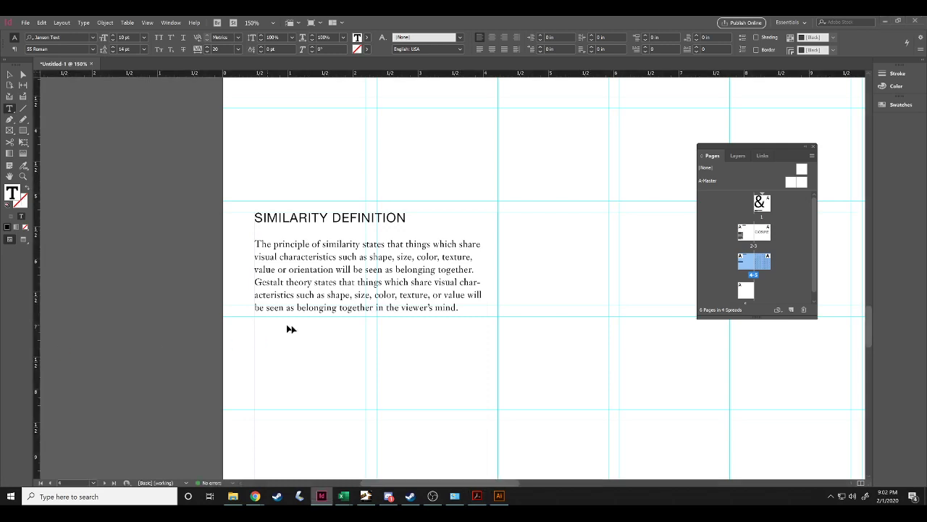
key("ctrl+v")
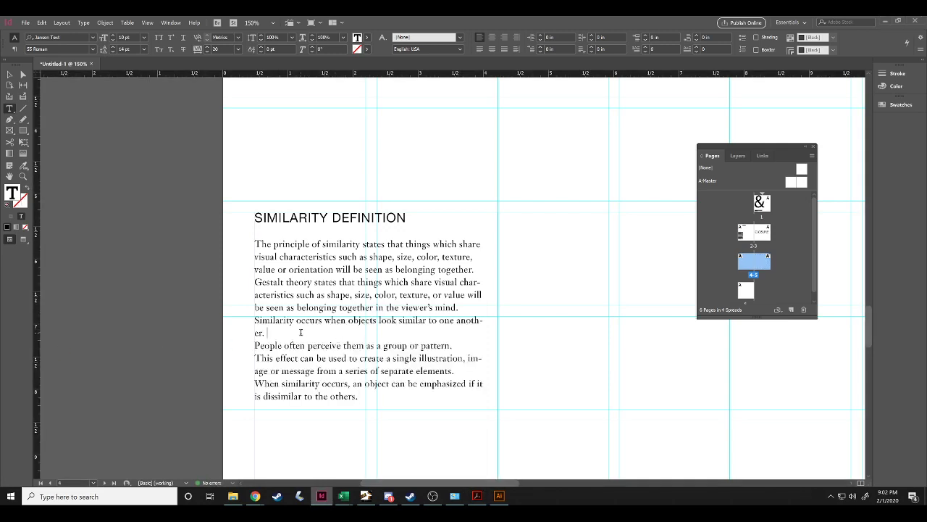
key("Delete")
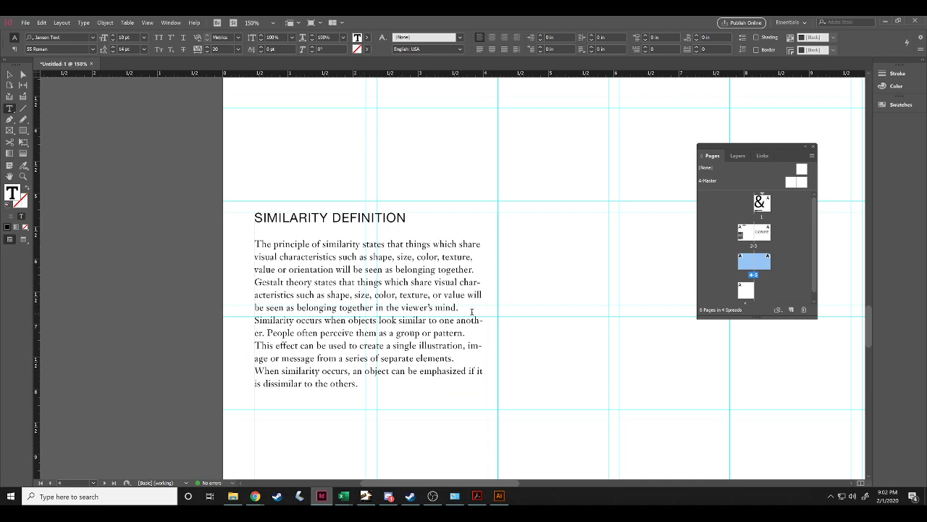
Set the space after the "Gestalt theory" paragraph to 0.125 in.
left_click(472, 312)
left_click(696, 35)
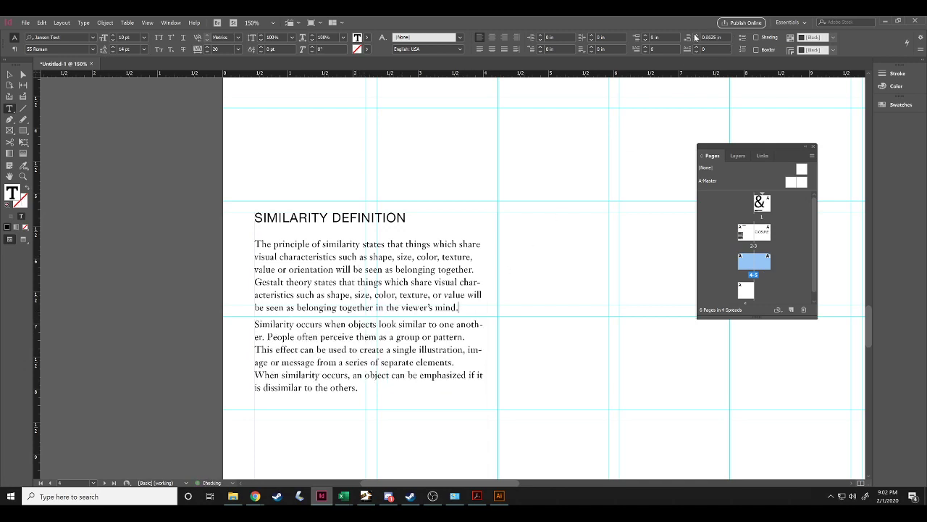
left_click(696, 35)
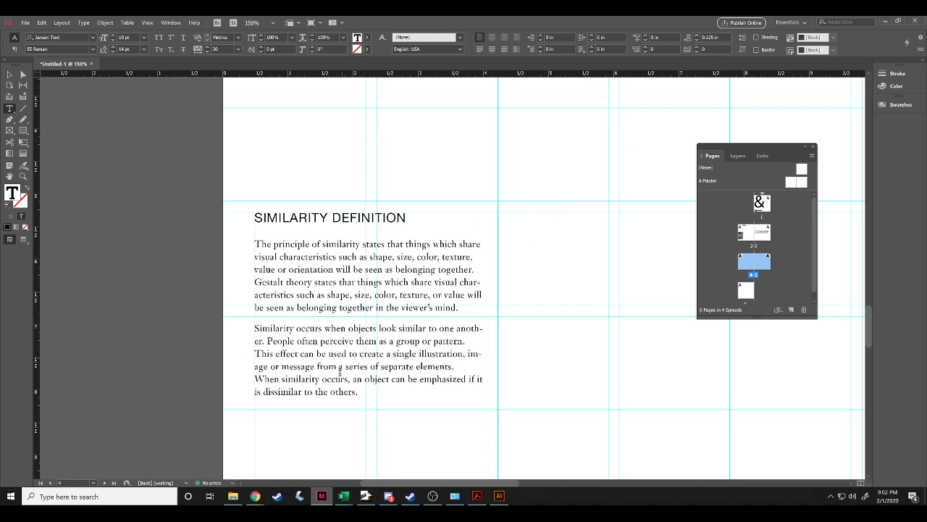
Try tracking of up to 50 on the hyphenated word "image" and return it to 20.
left_click(376, 392)
left_click_drag(467, 355, 268, 367)
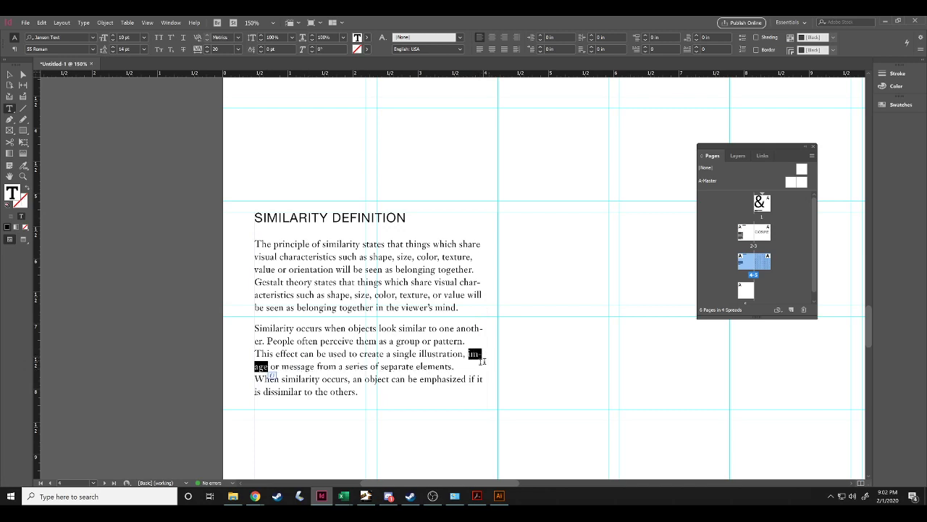
left_click(207, 46)
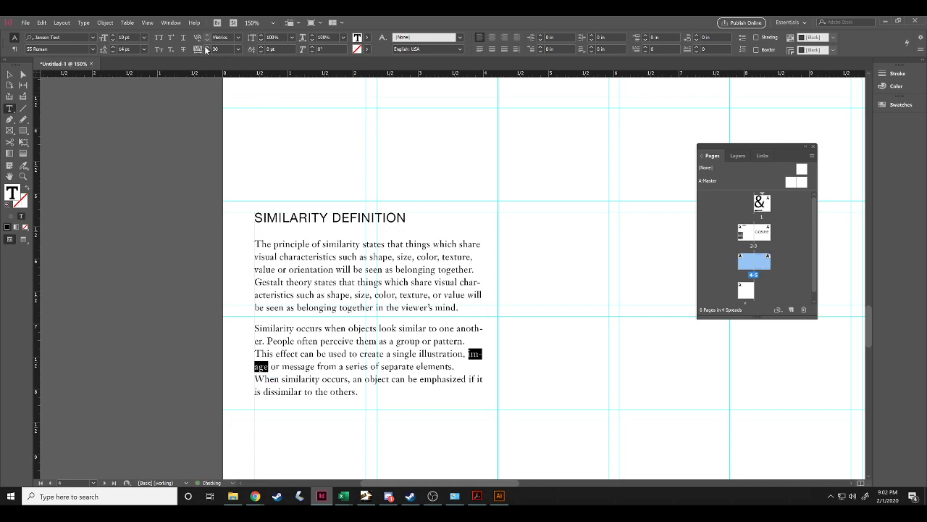
left_click(207, 46)
left_click(207, 47)
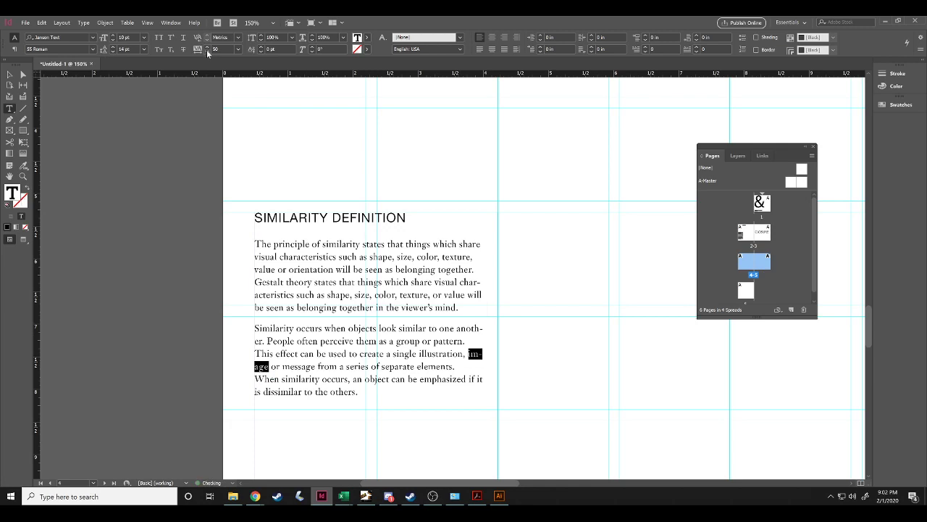
left_click(206, 50)
left_click(206, 50)
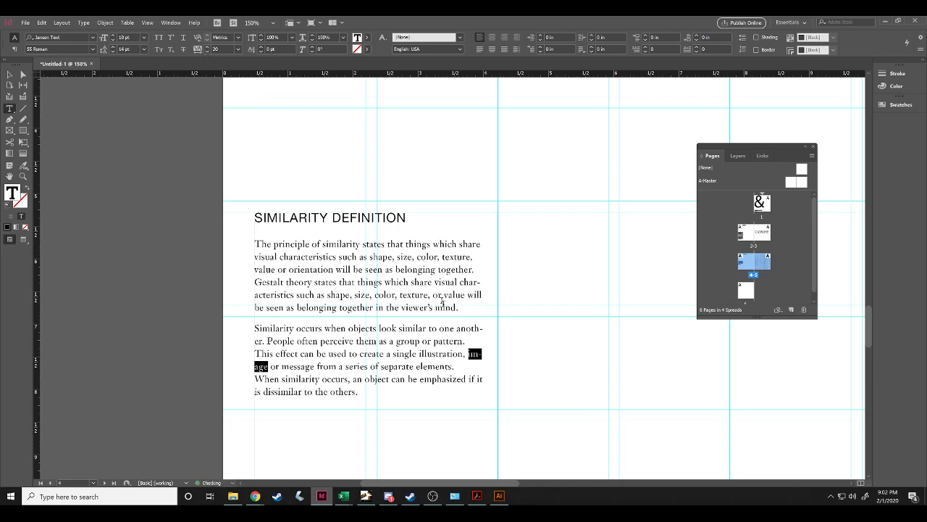
Set the tracking of the sentence "This effect can be used to create a single illustration, image or message" to 30.
left_click_drag(455, 365, 255, 354)
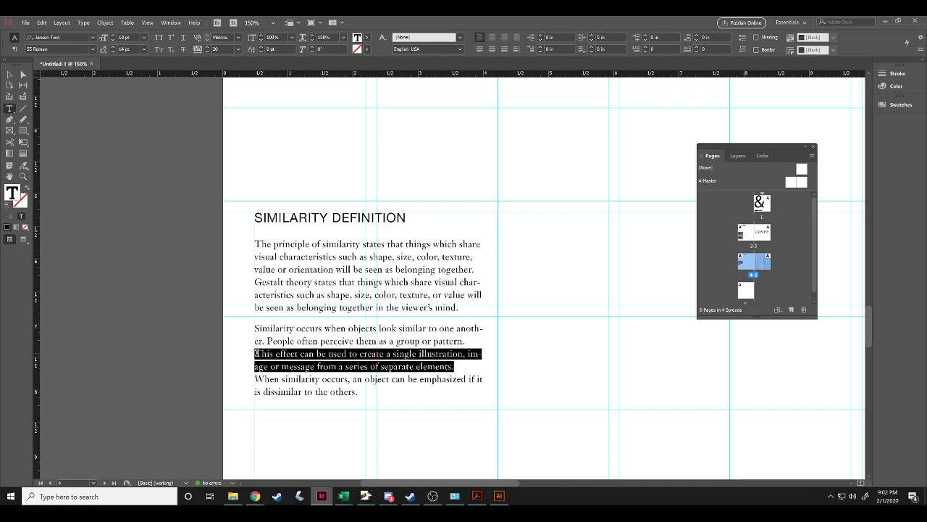
left_click(208, 47)
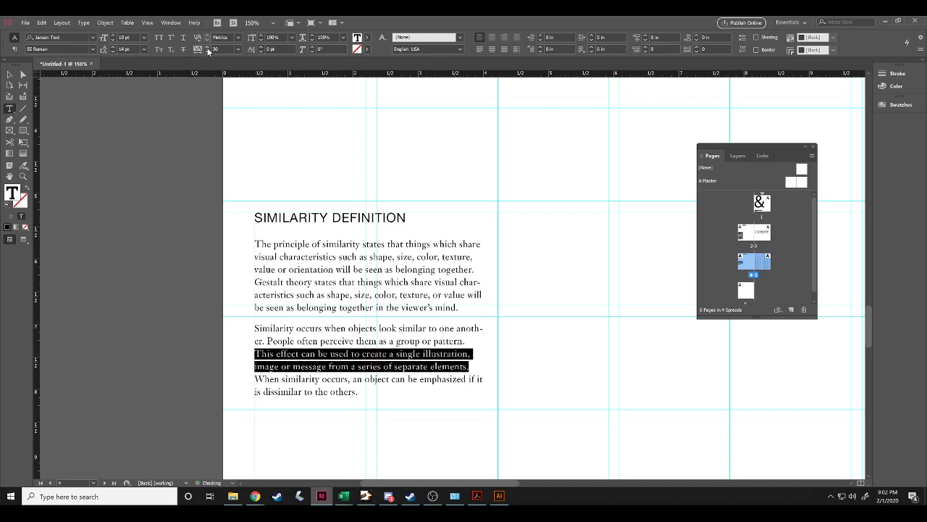
left_click(467, 366)
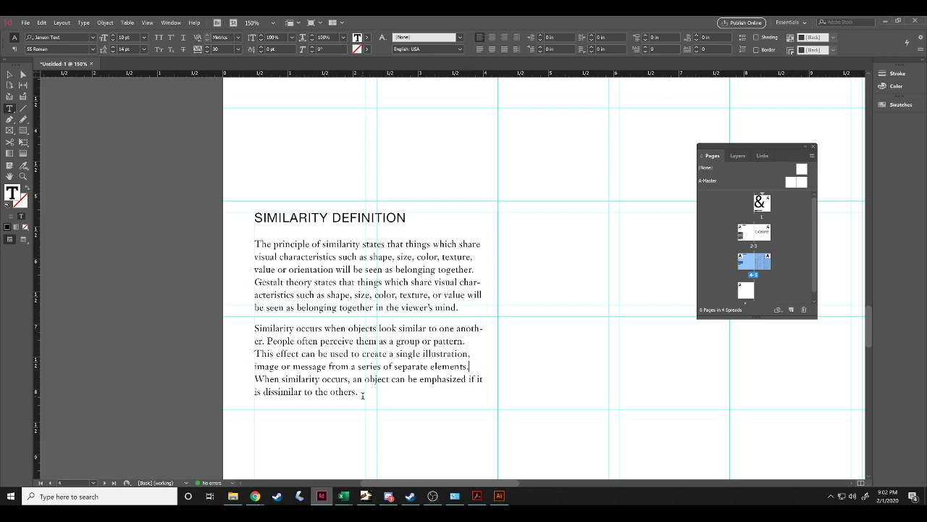
Select everything from "Similarity occurs" to "dissimilar to the others" and try tracking of 25 and 30 on it.
left_click_drag(359, 392, 255, 327)
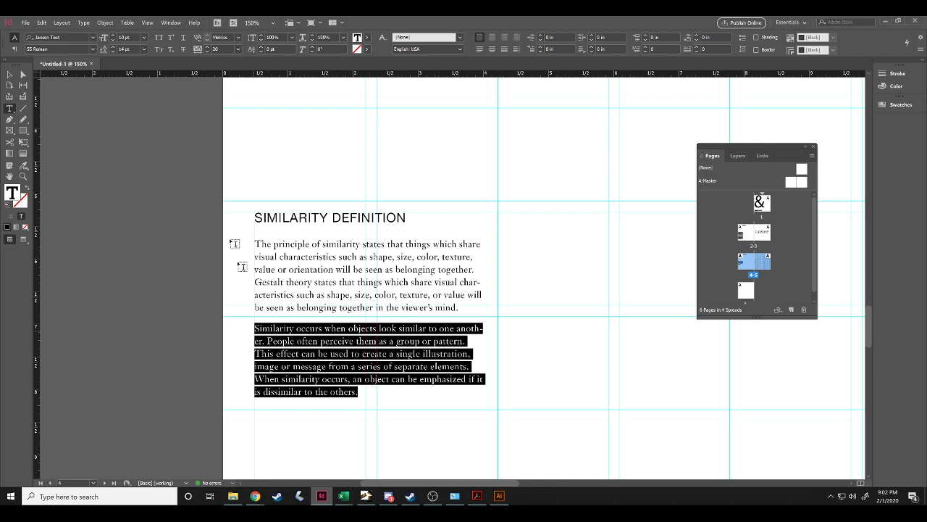
left_click(238, 48)
left_click(225, 148)
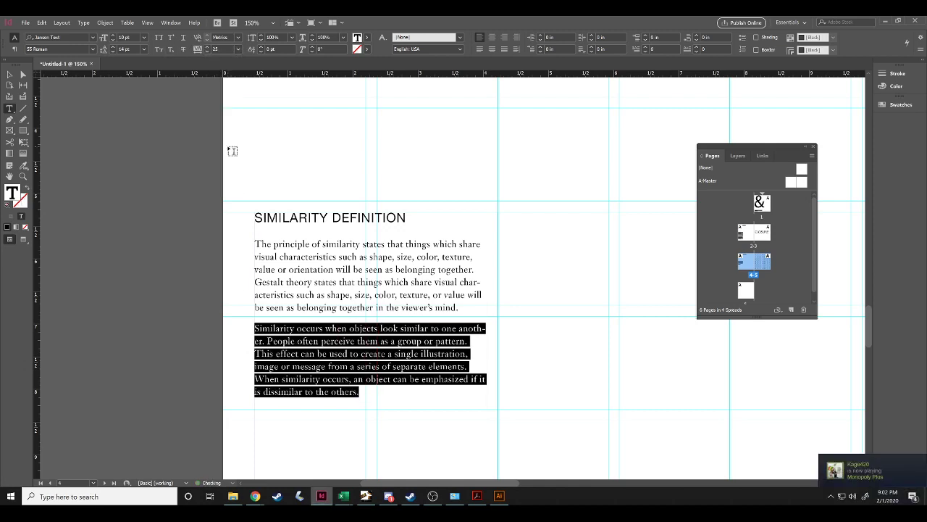
left_click(207, 47)
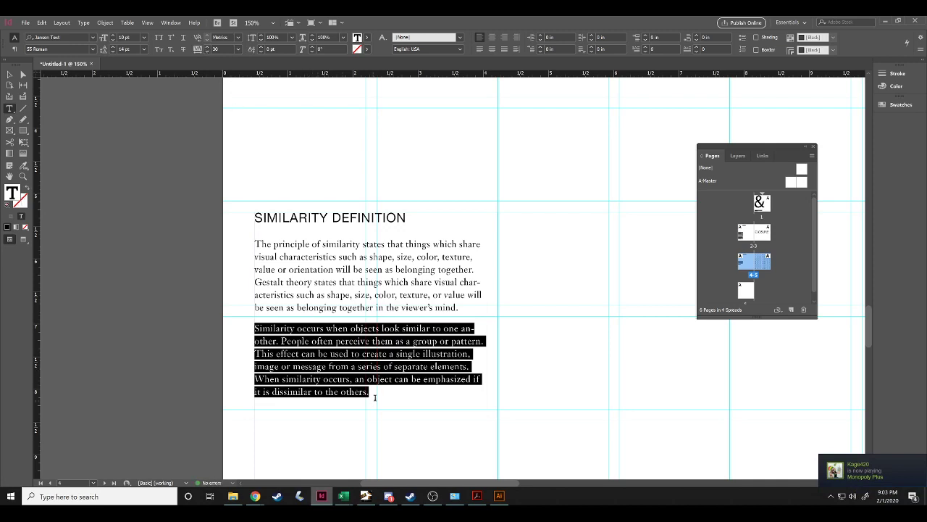
Try tracking from 40 down to 0 on the text running from "another" to "single illustration".
left_click_drag(460, 328, 484, 351)
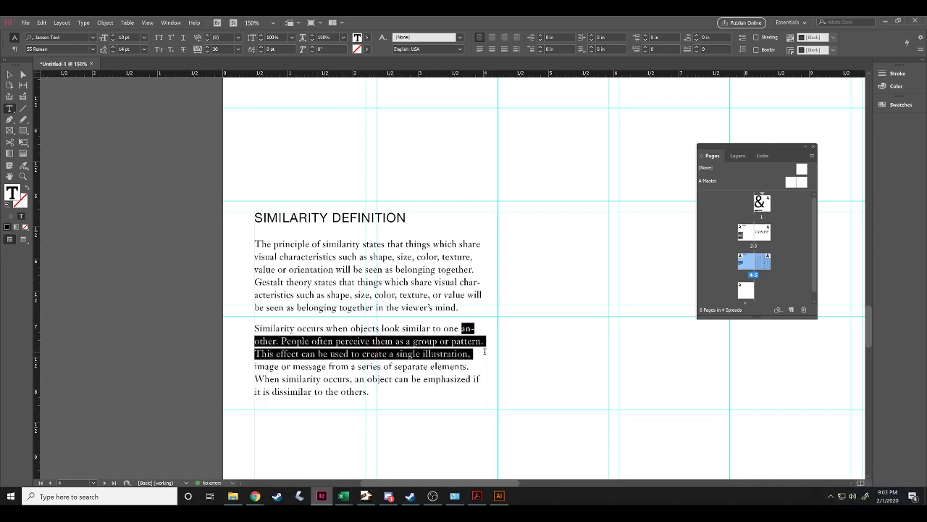
left_click(207, 47)
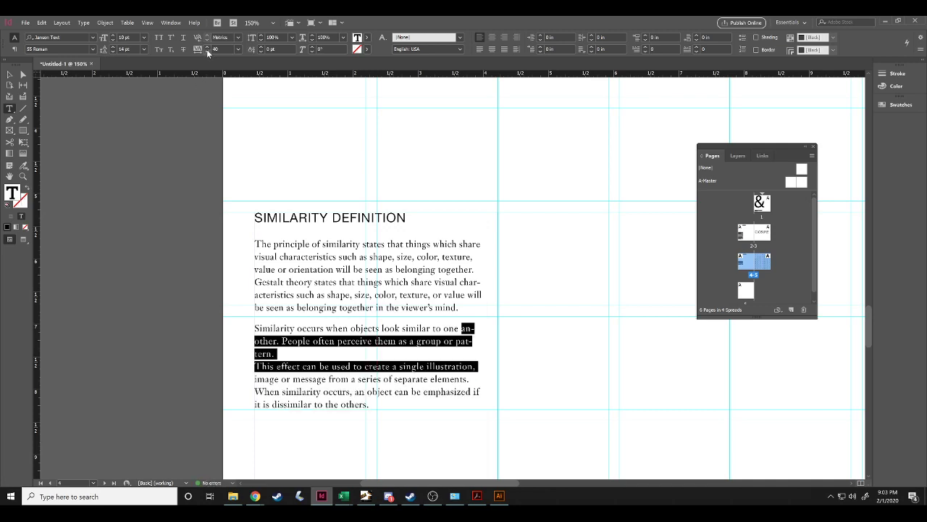
left_click(206, 50)
left_click(206, 50)
left_click(207, 49)
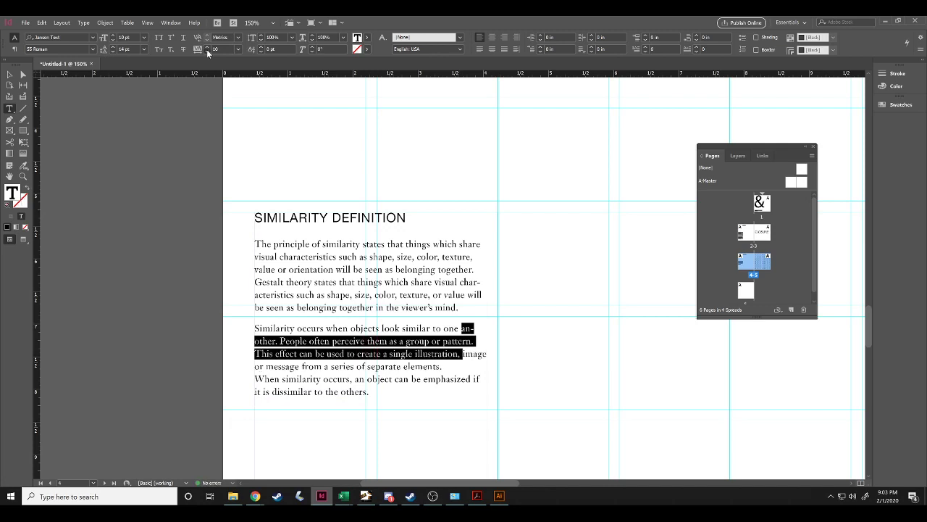
left_click(206, 50)
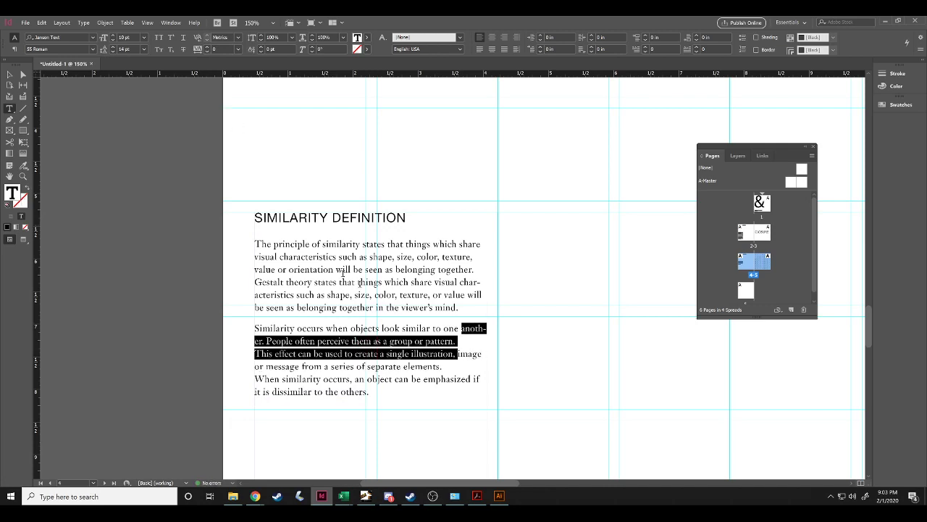
Set the tracking of all text from "Similarity occurs" to "dissimilar to the others" to 0.
left_click(370, 391)
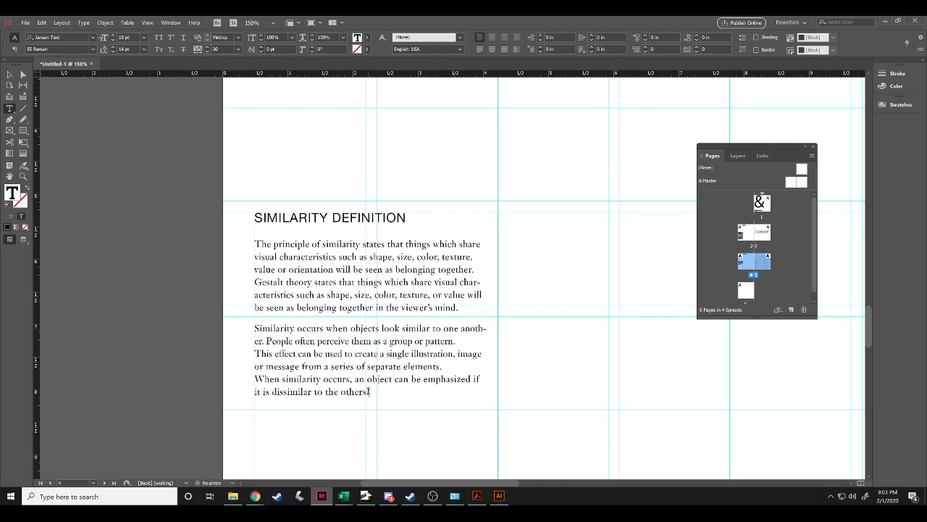
left_click_drag(370, 391, 254, 328)
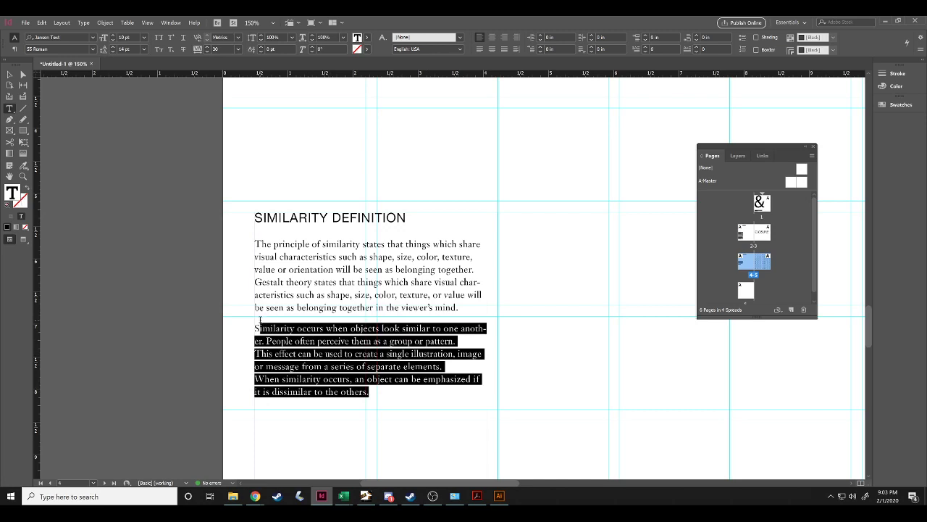
left_click(237, 49)
left_click(225, 117)
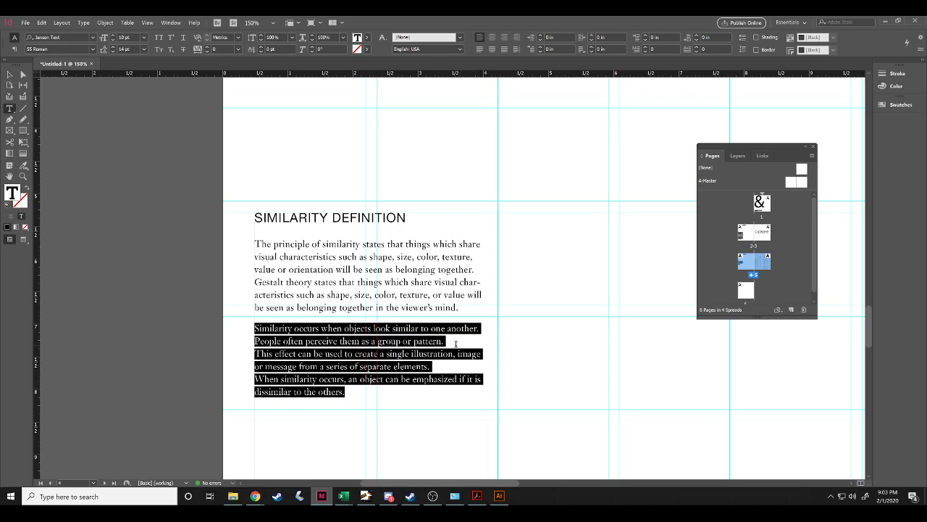
left_click(456, 343)
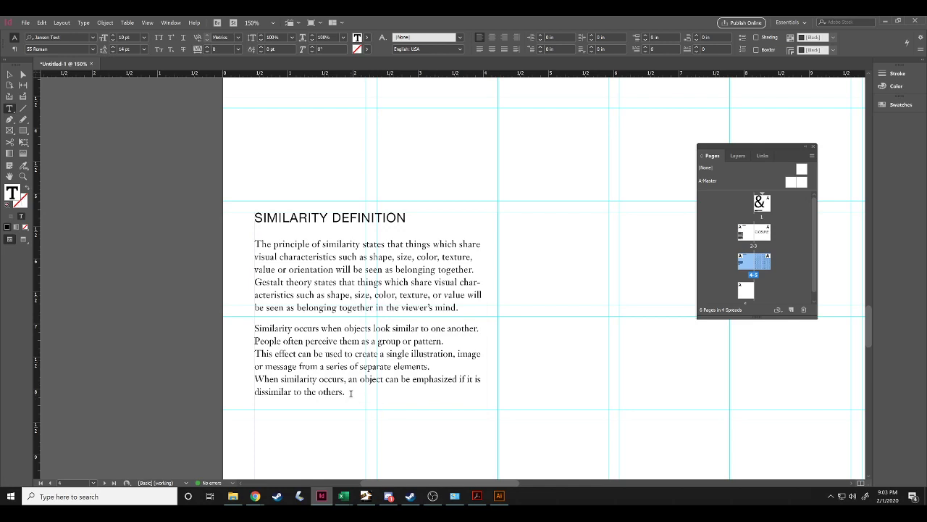
Set the tracking of the complete lower text block, starting at "Similarity occurs", to 25.
left_click_drag(350, 393, 250, 327)
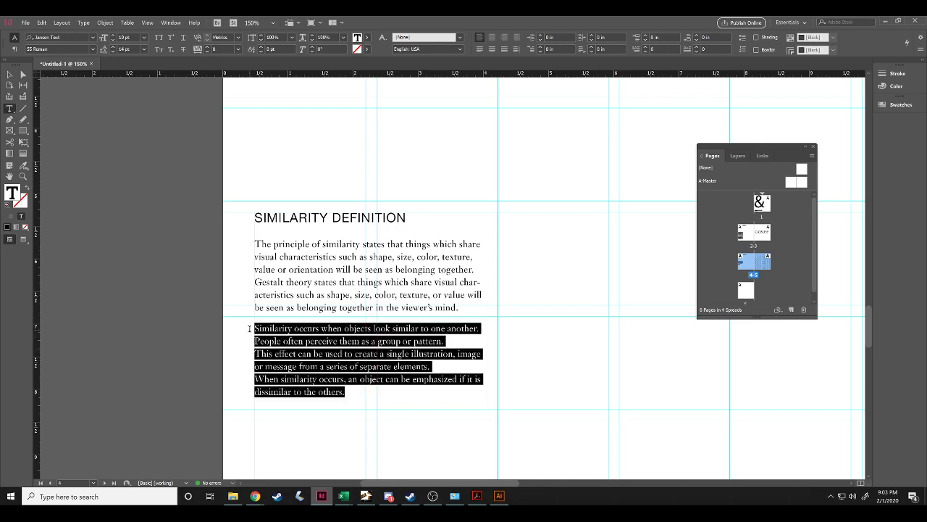
left_click(237, 48)
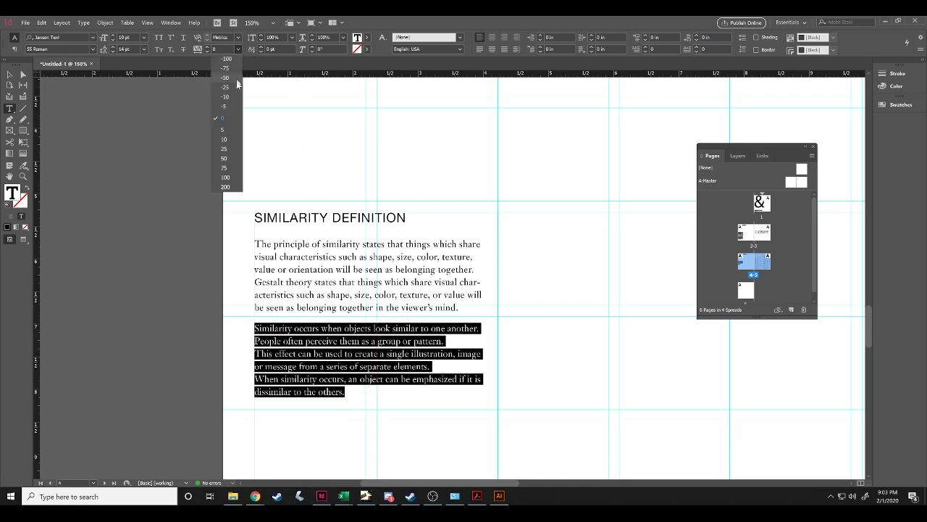
left_click(229, 148)
left_click(373, 395)
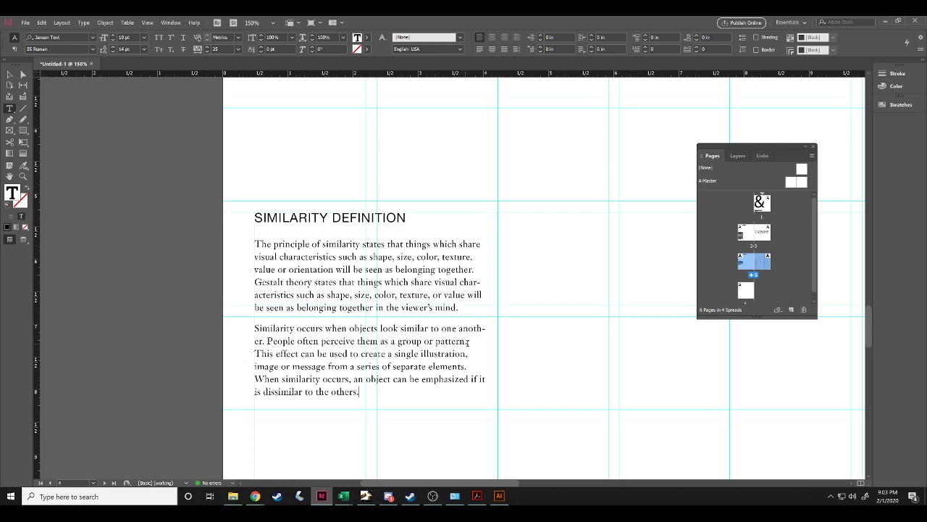
Try tracking values of 40, 50, 20 and 10 on the lines from "er. People often" to "separate elements".
left_click_drag(466, 368, 254, 341)
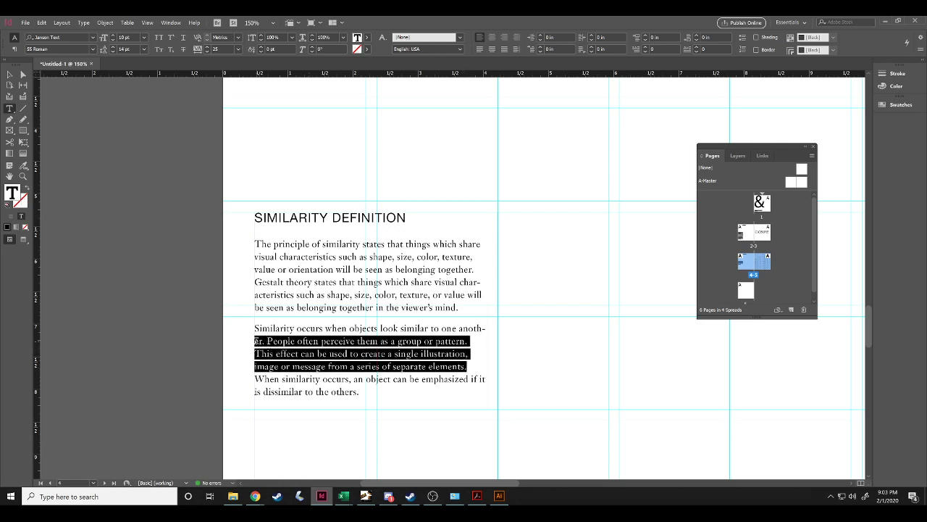
left_click(207, 48)
left_click(207, 48)
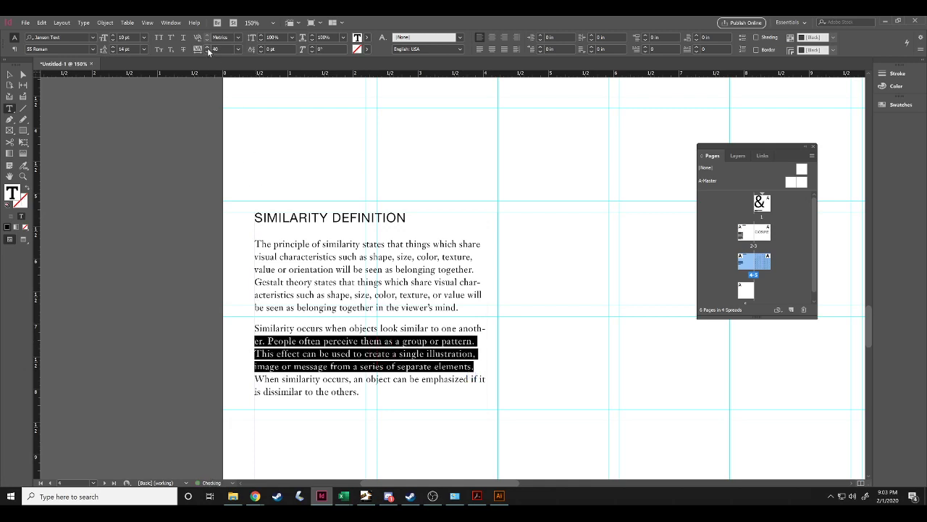
left_click(208, 48)
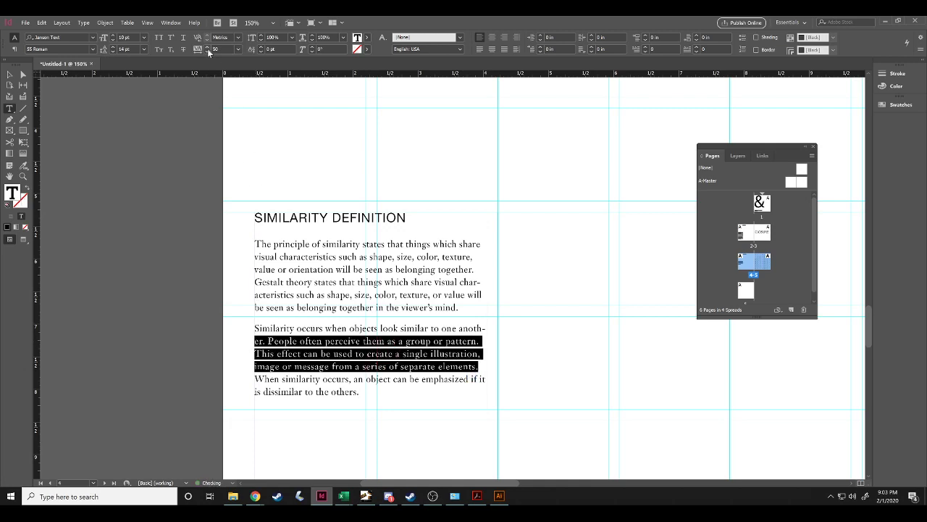
left_click(207, 52)
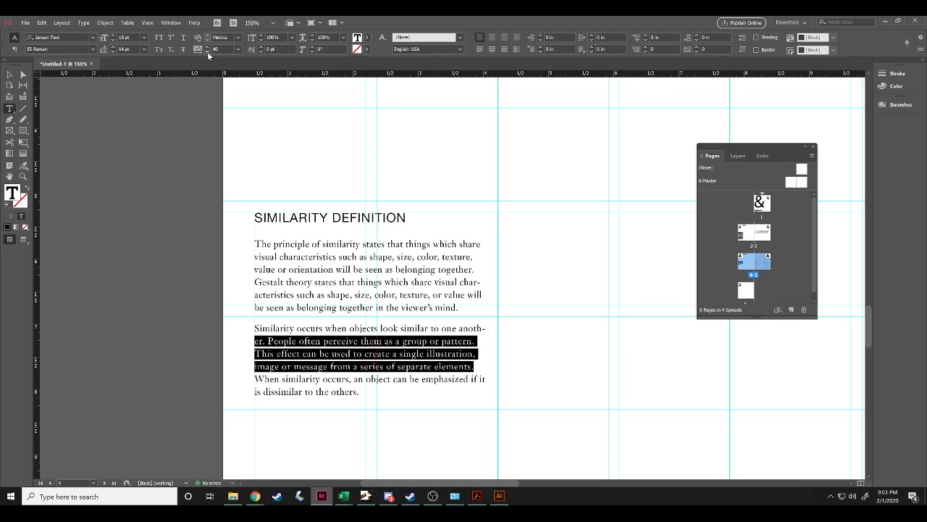
left_click(207, 52)
left_click(207, 52)
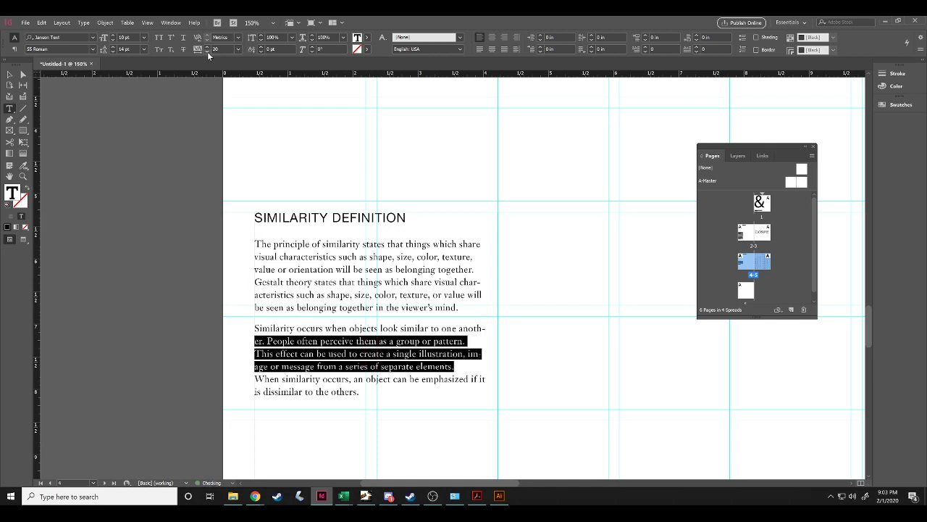
left_click(207, 53)
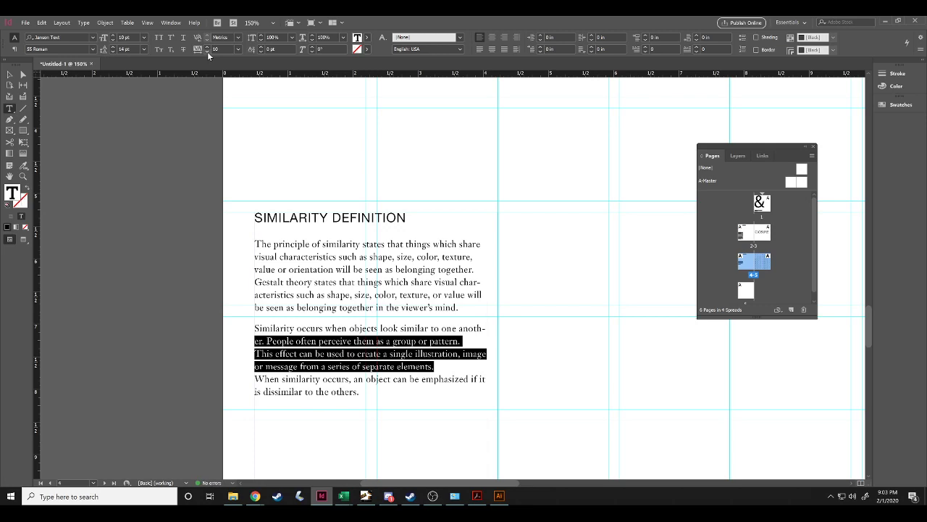
Remove the line breaks before "This effect" and "When similarity" so the sentences run on in one paragraph.
left_click(444, 365)
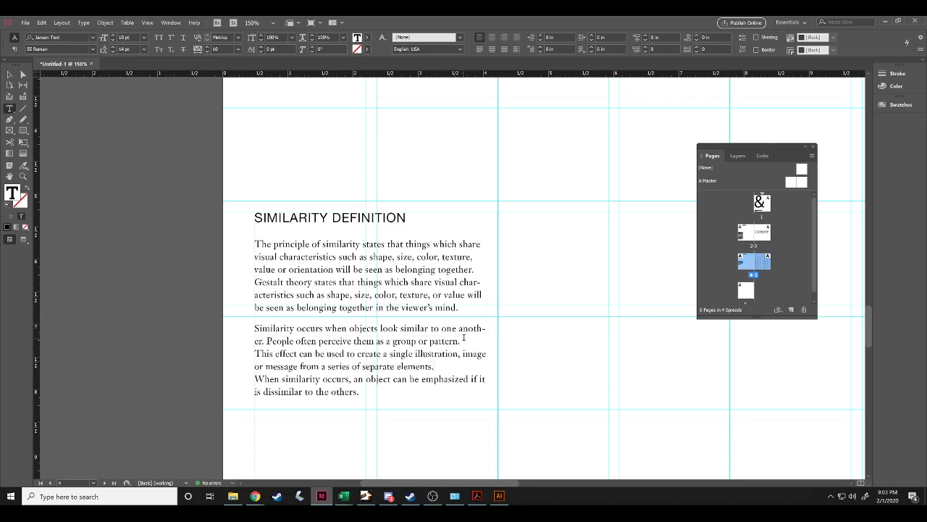
key("Delete")
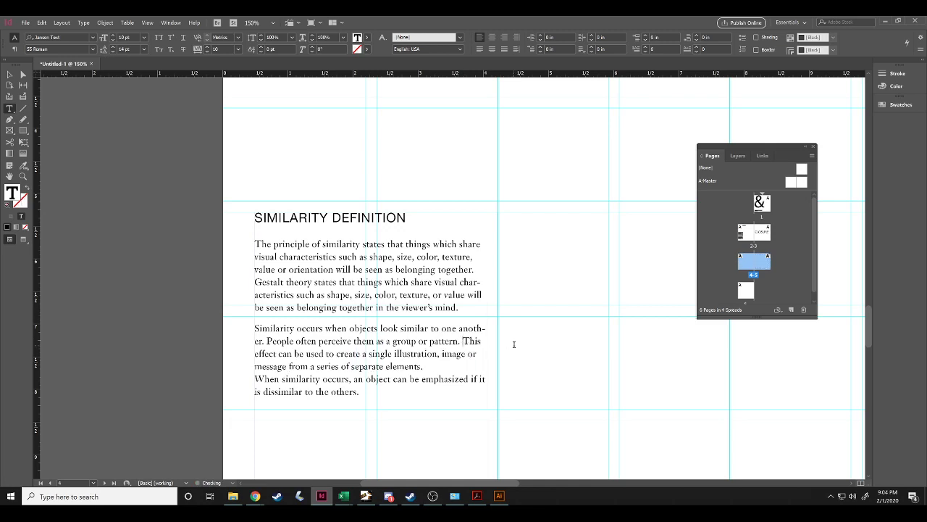
left_click(430, 367)
key("Delete")
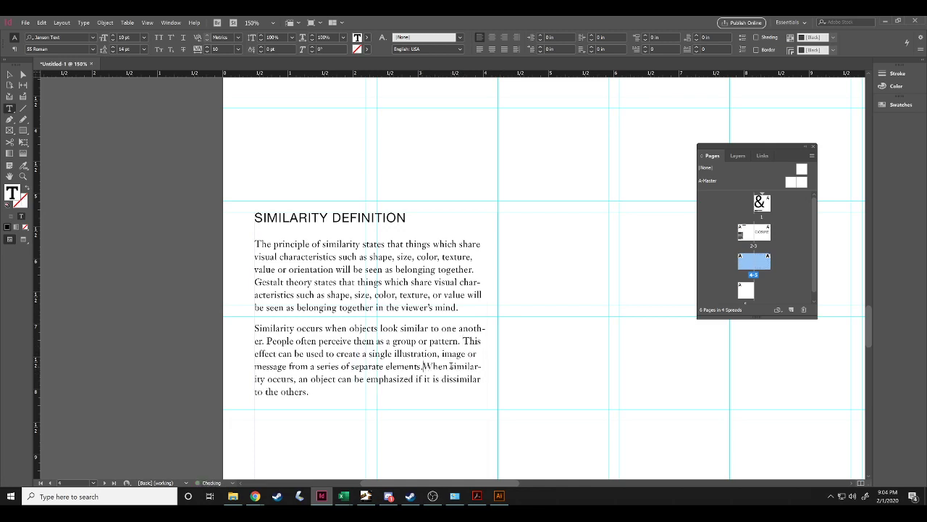
Set the tracking of the whole paragraph starting with "Similarity occurs" to 25 and then reduce it to 20.
left_click_drag(398, 391, 246, 327)
left_click(237, 51)
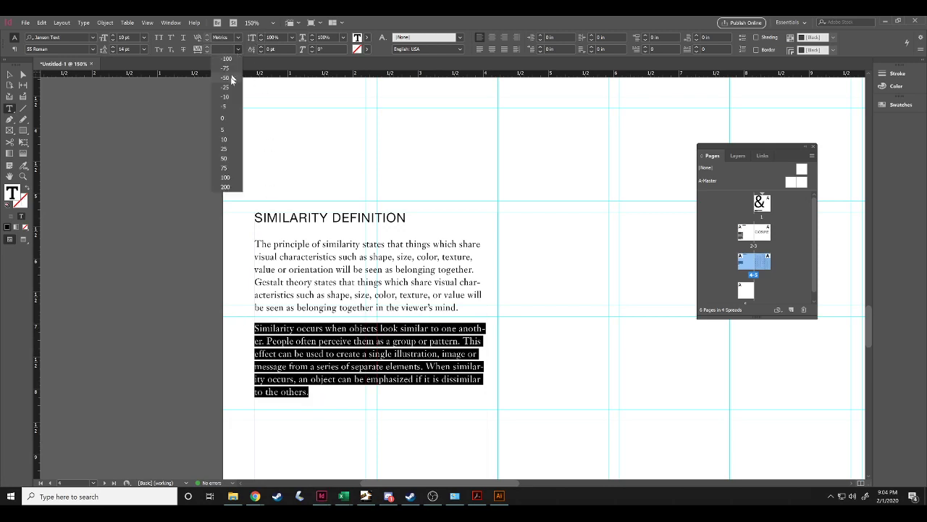
left_click(229, 148)
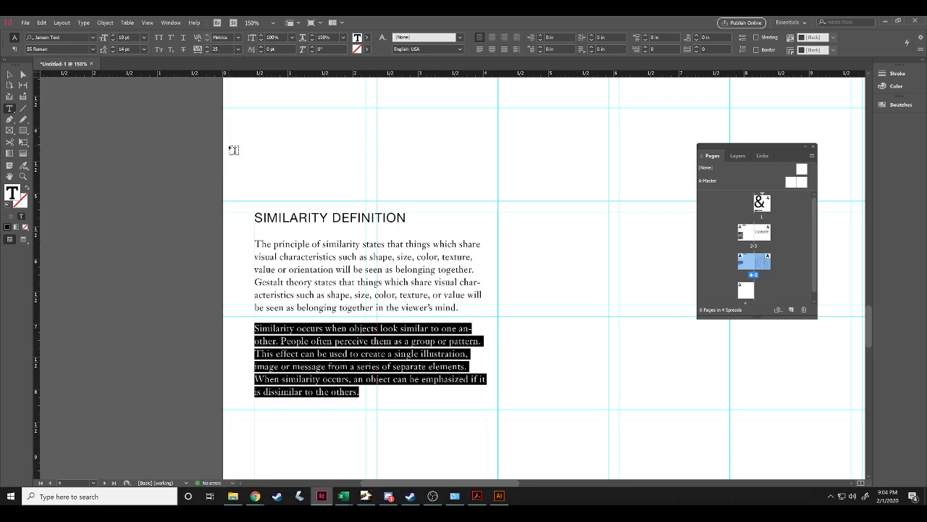
left_click(207, 50)
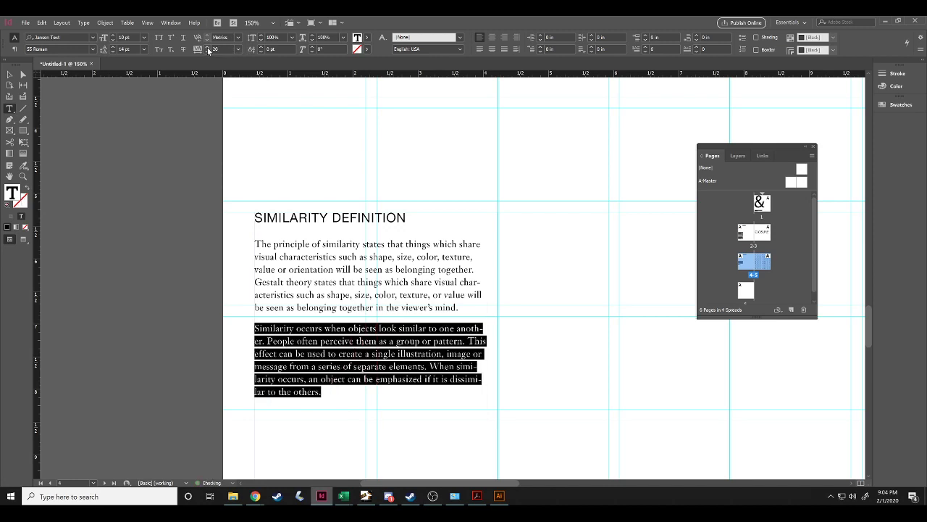
Set the tracking from "effect can be used" through "dissimilar to the others" to 30, and leave text editing with nothing selected.
left_click(478, 379)
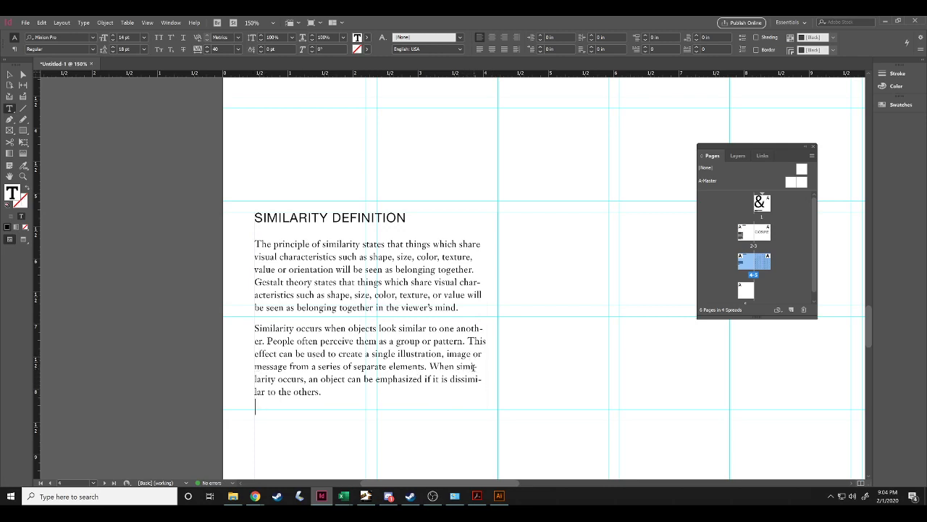
left_click_drag(473, 366, 481, 381)
left_click(478, 399)
left_click_drag(330, 394, 255, 353)
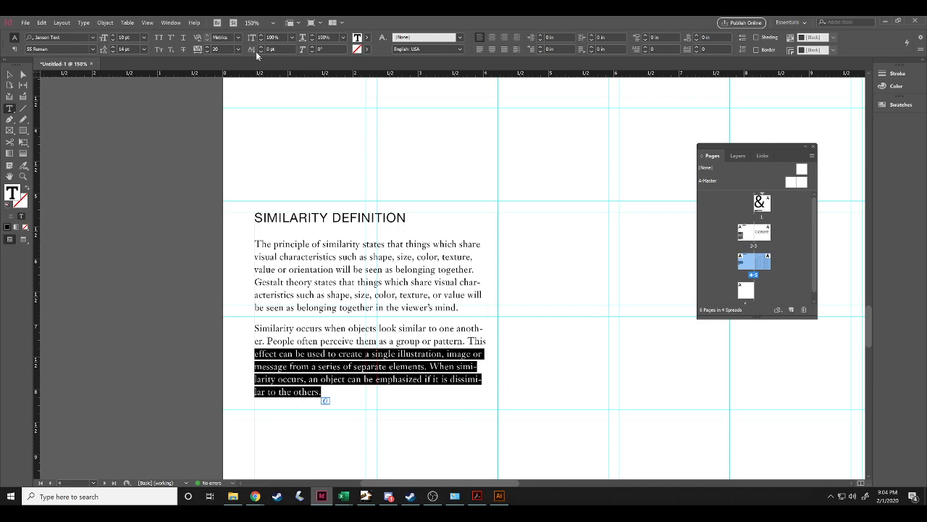
left_click(208, 46)
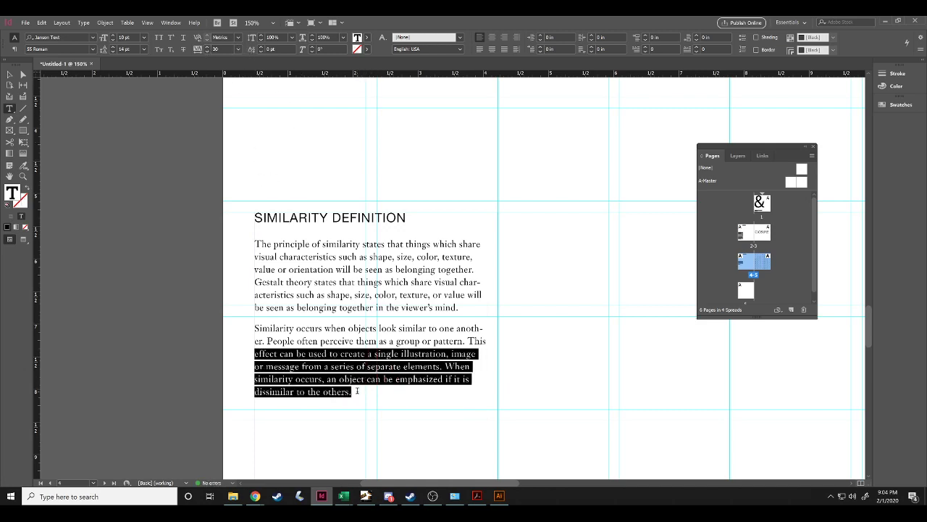
left_click(363, 354)
scroll(367, 312, "down", 2)
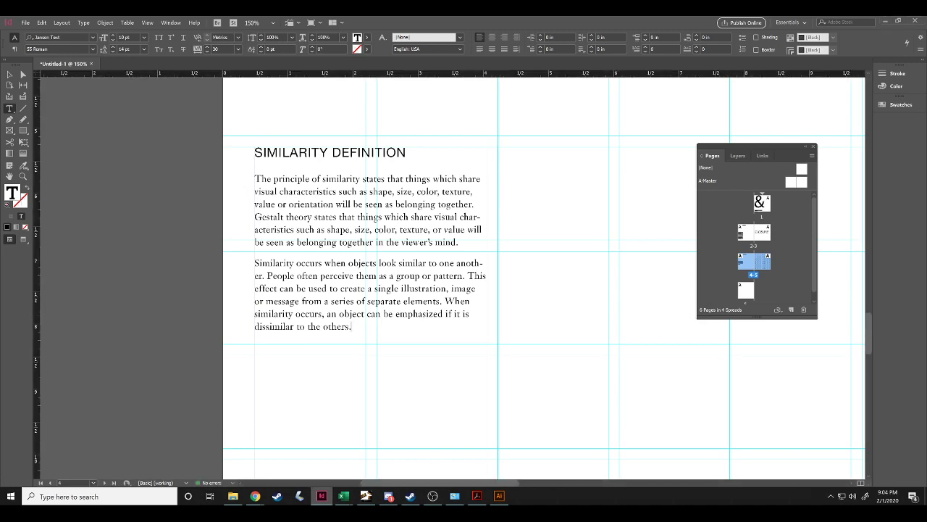
key("alt+Tab")
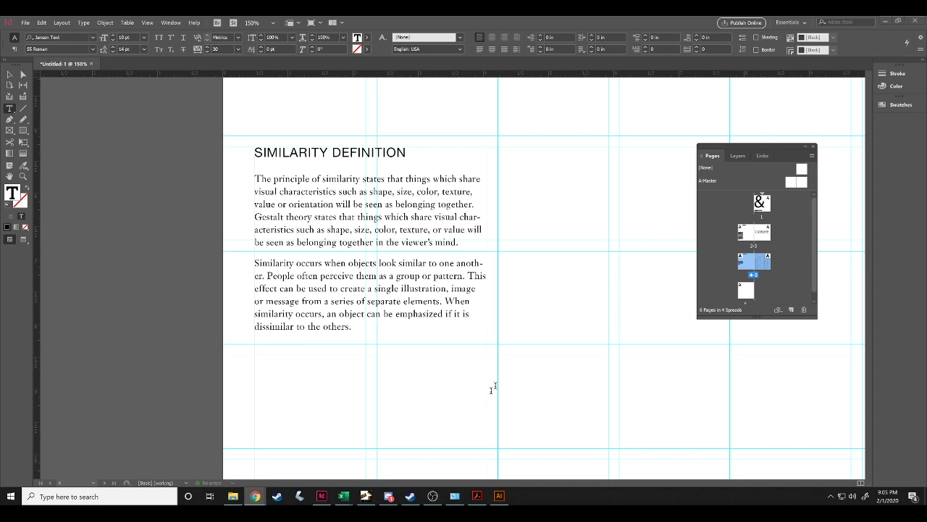
left_click(10, 74)
left_click(102, 177)
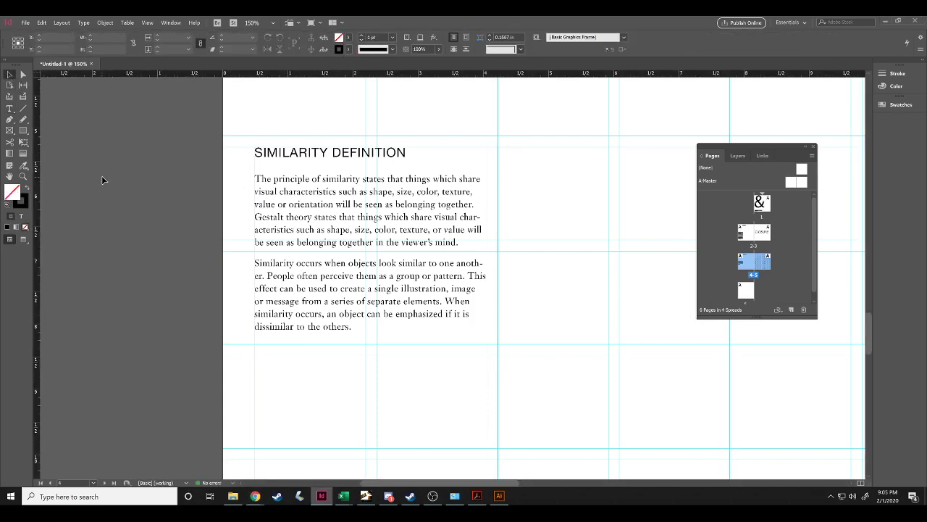
Copy the "SIMILARITY PRINCIPLE" heading onto page 6 and place it at the left margin, about 8.8 in down the page.
key("ctrl+minus")
key("ctrl+minus")
key("ctrl+minus")
key("ctrl+minus")
key("ctrl+minus")
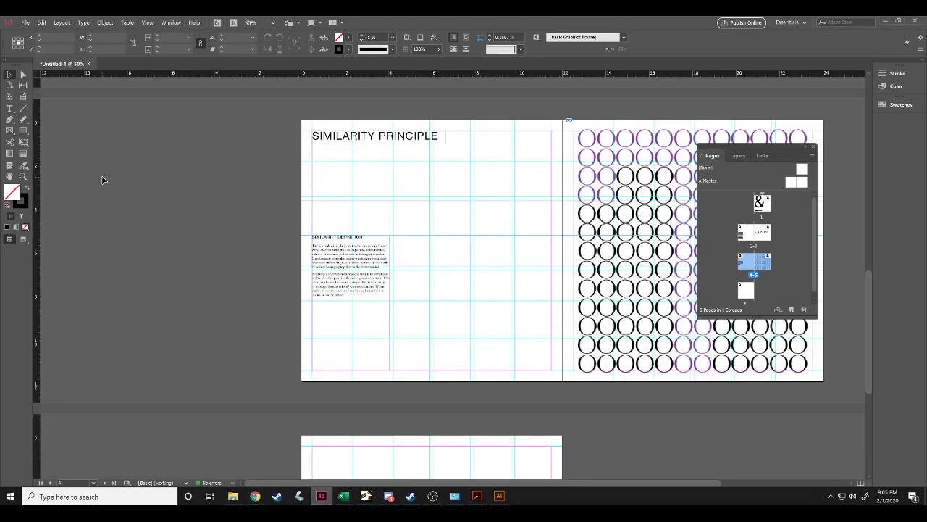
left_click_drag(265, 186, 118, 204)
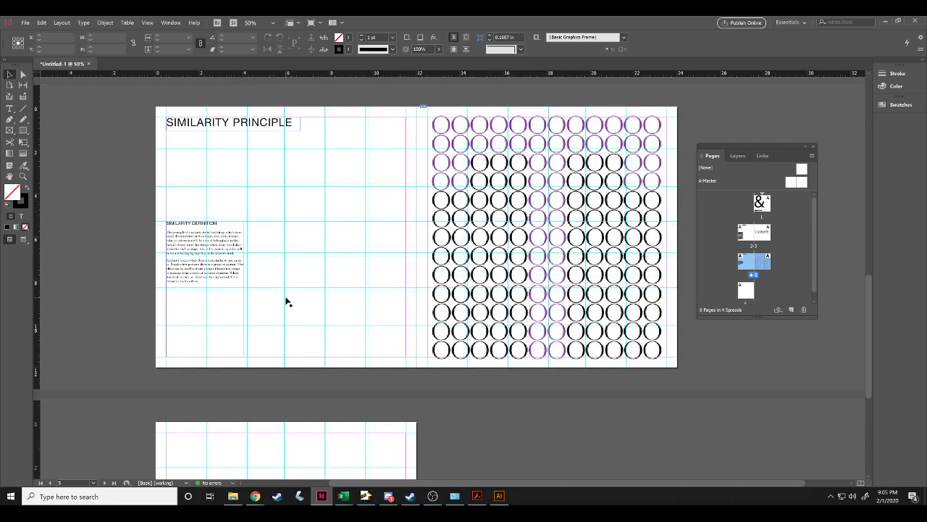
left_click(232, 164)
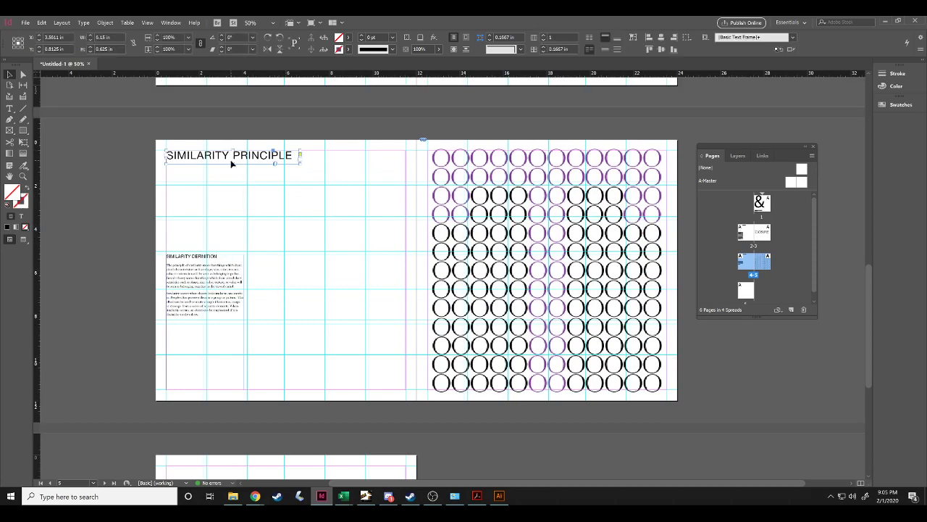
scroll(225, 221, "down", 3)
scroll(225, 219, "down", 2)
key("ctrl+v")
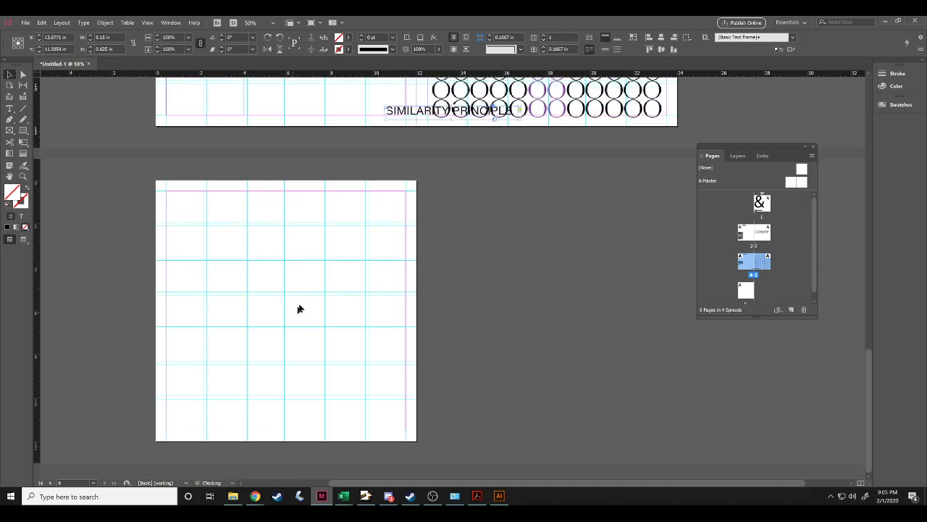
left_click_drag(410, 116, 186, 374)
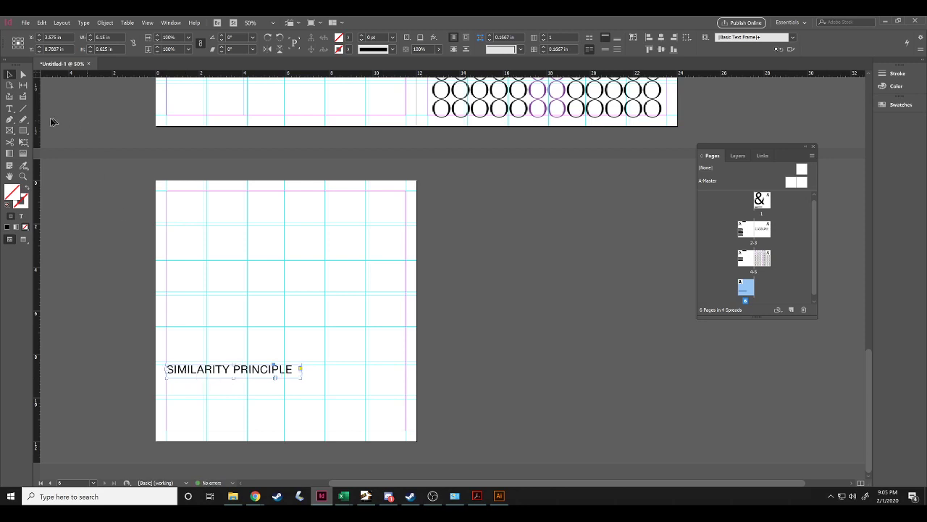
Replace the copied heading's text on page 6 with "REFRENCES".
left_click(10, 109)
triple_click(245, 367)
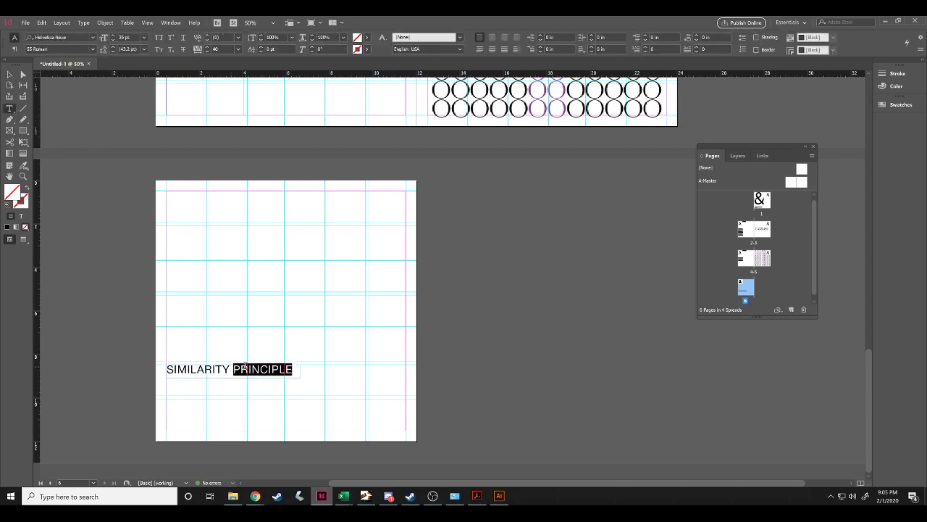
type("REFE")
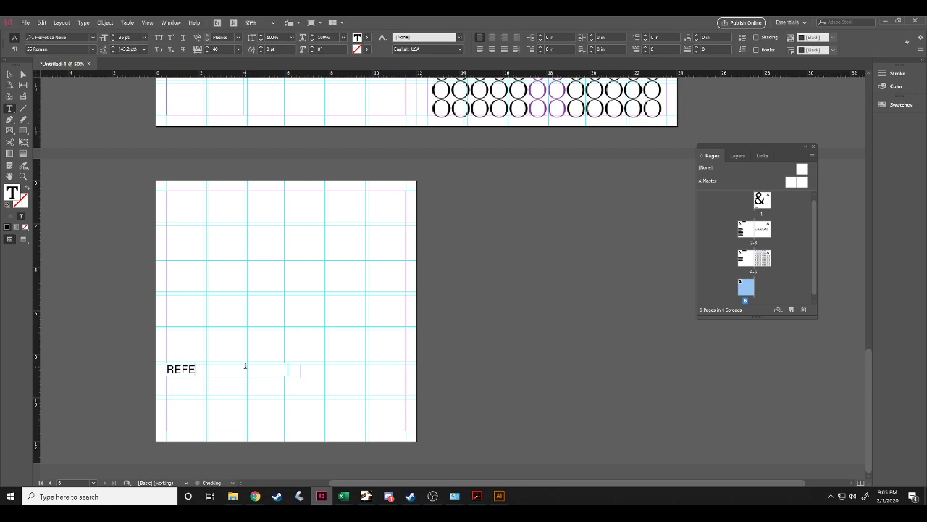
key("BackSpace")
type("E")
key("BackSpace")
type("RENCES")
left_click(200, 390)
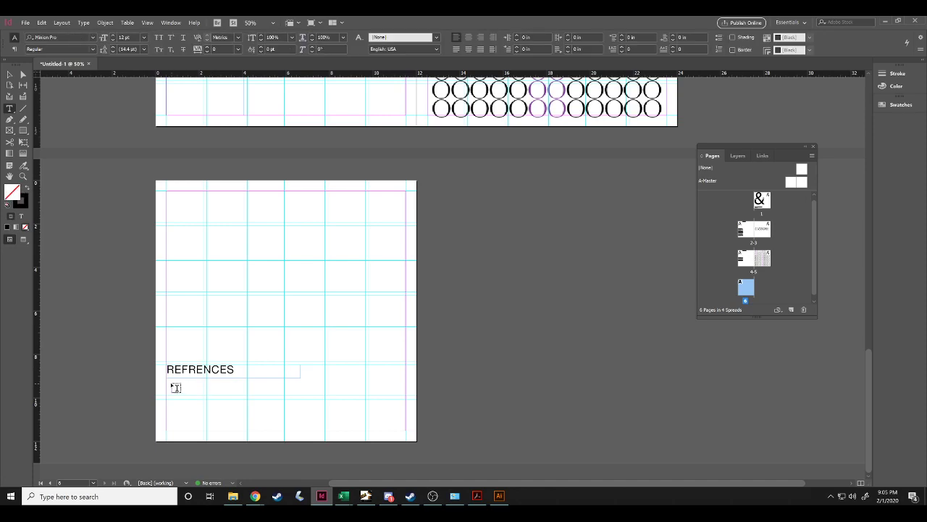
Save the booklet document as MIDTERM1 in the week 3 folder.
scroll(465, 346, "up", 12)
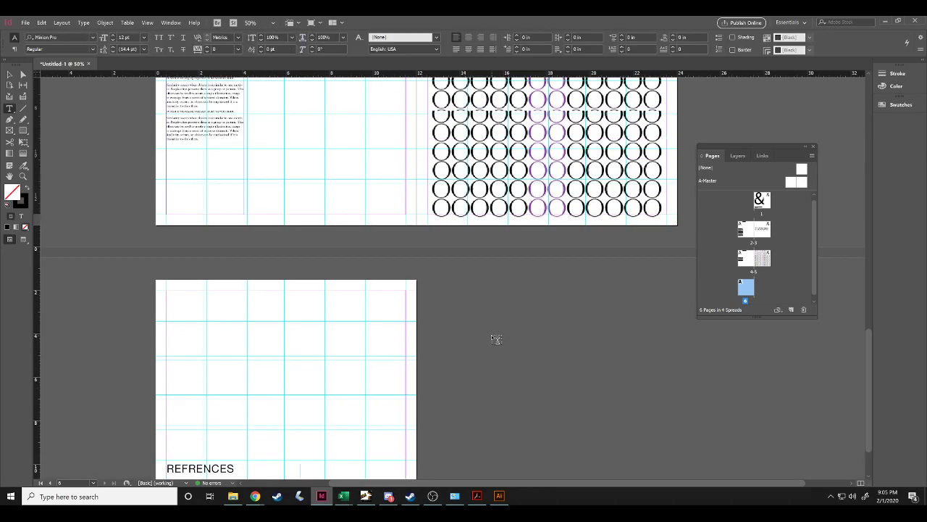
scroll(496, 340, "up", 3)
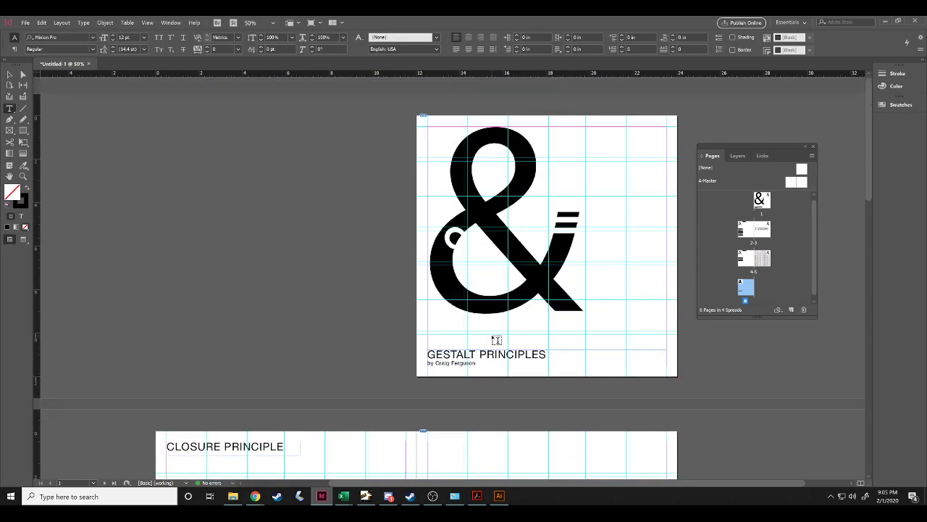
left_click(23, 24)
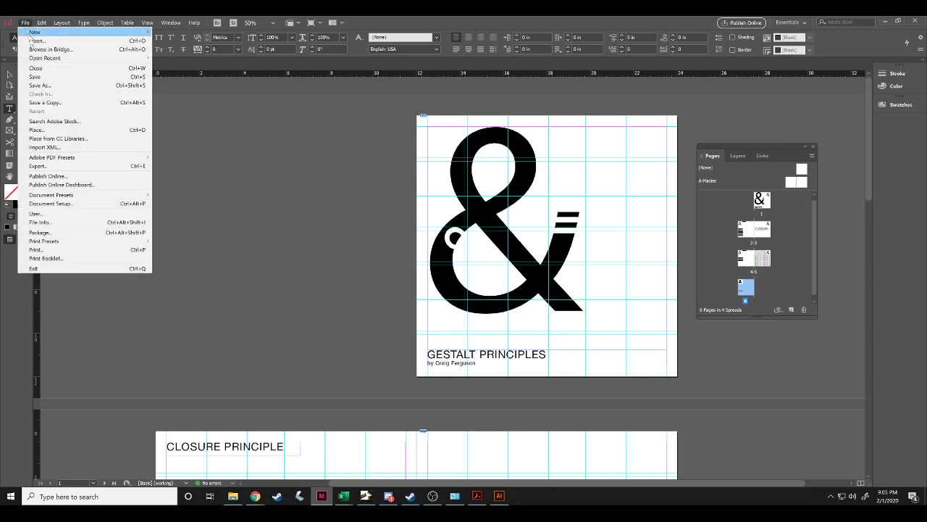
left_click(58, 86)
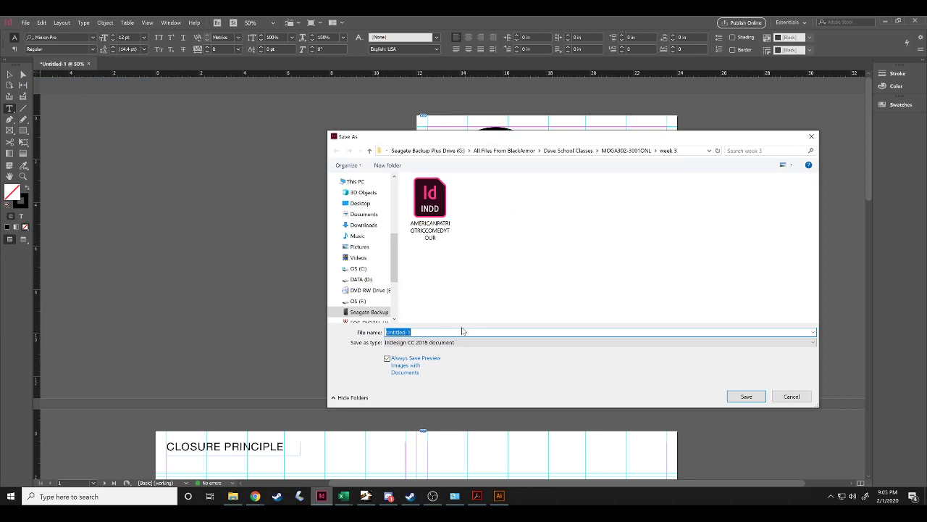
type("MIDTERM1")
key("Return")
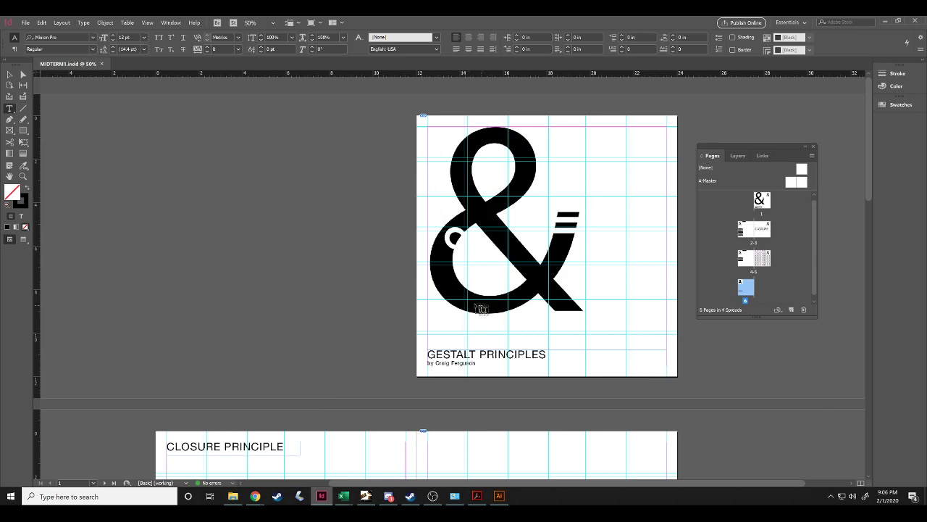
Start exporting the booklet to the WEEK 4 folder as MIDTERM1 in Adobe PDF (Interactive) format.
left_click(26, 24)
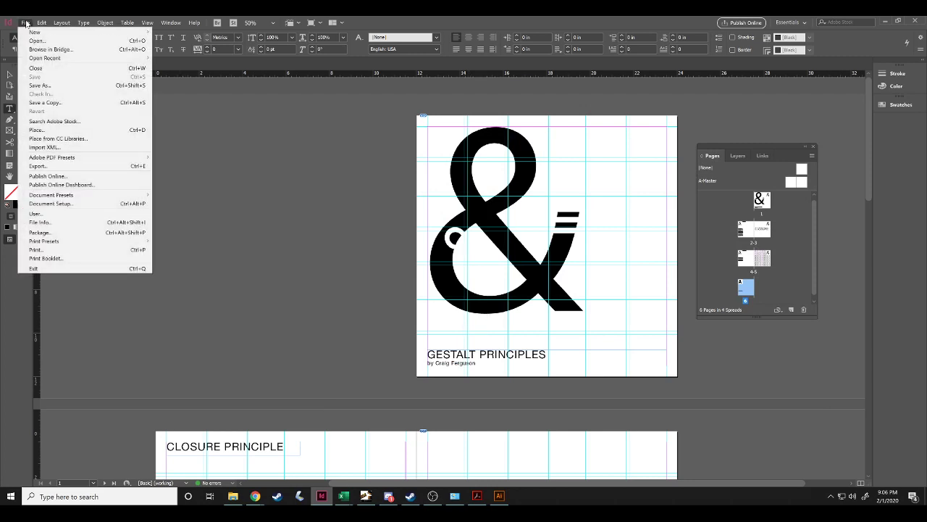
left_click(65, 167)
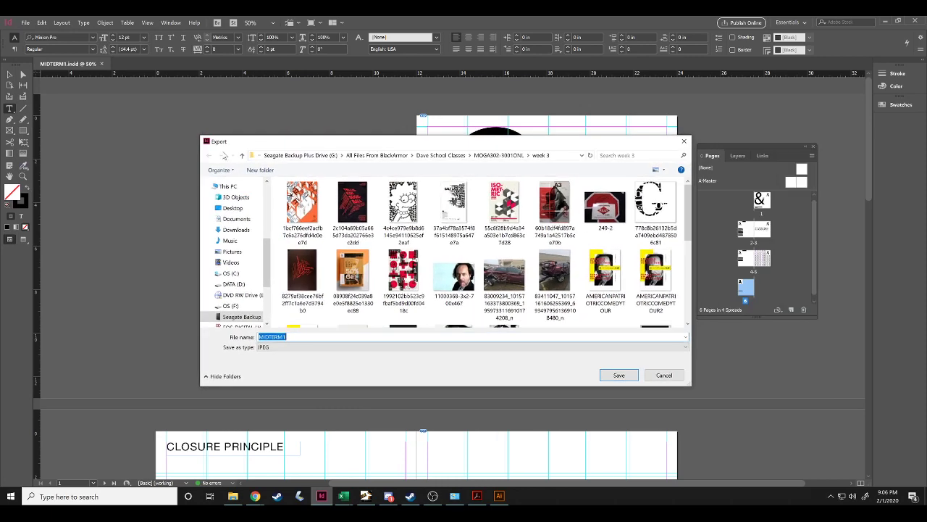
left_click(242, 155)
left_click(300, 216)
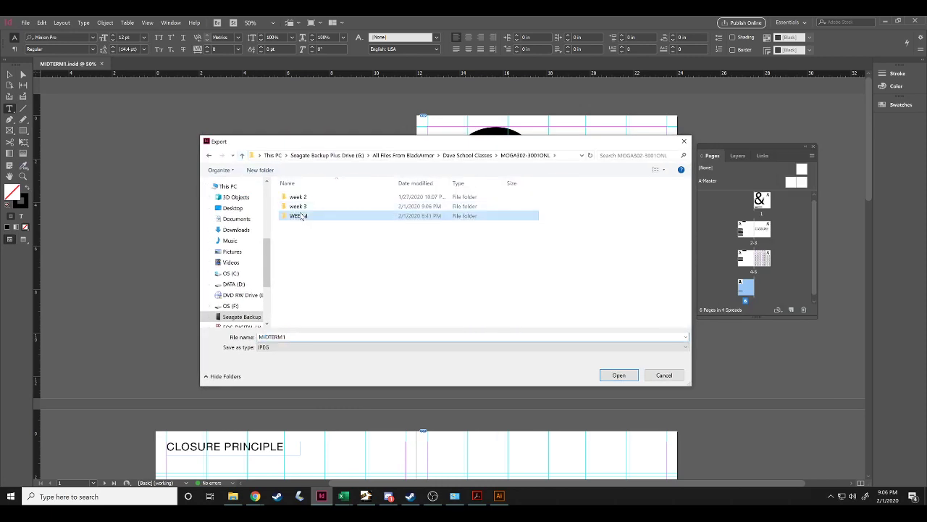
double_click(300, 216)
left_click(477, 347)
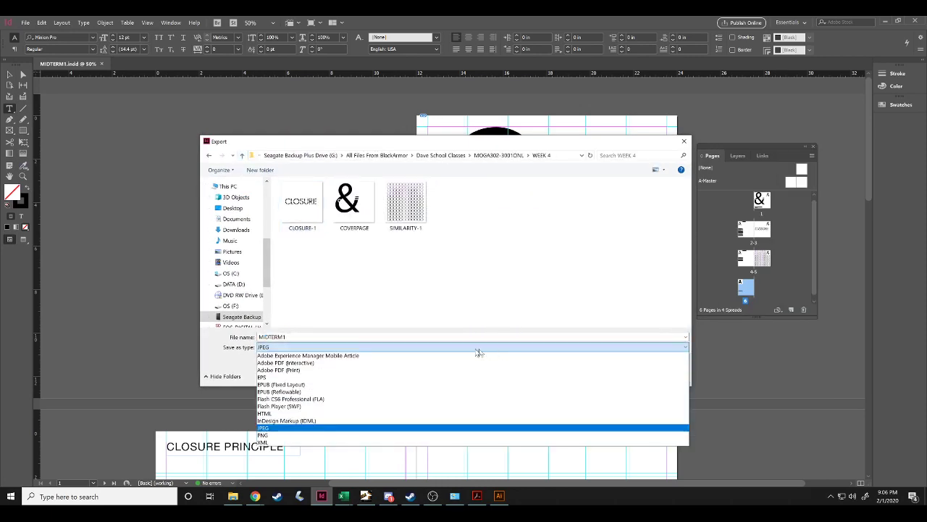
left_click(407, 363)
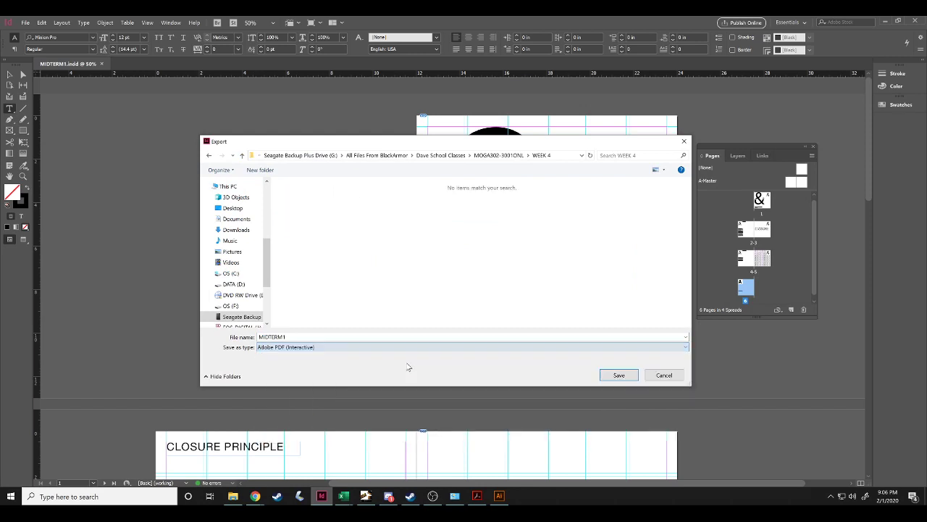
left_click(620, 375)
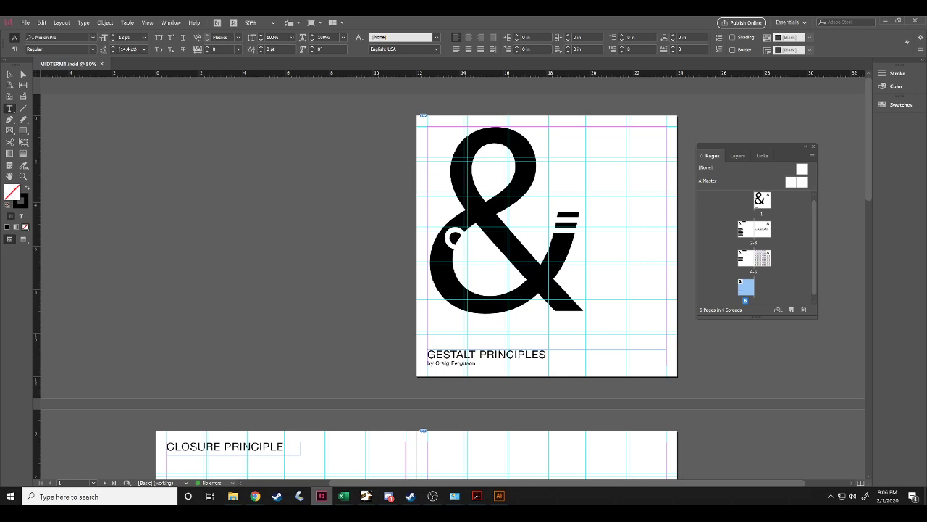
Export all pages of the booklet as spreads to the interactive PDF.
left_click_drag(557, 193, 435, 145)
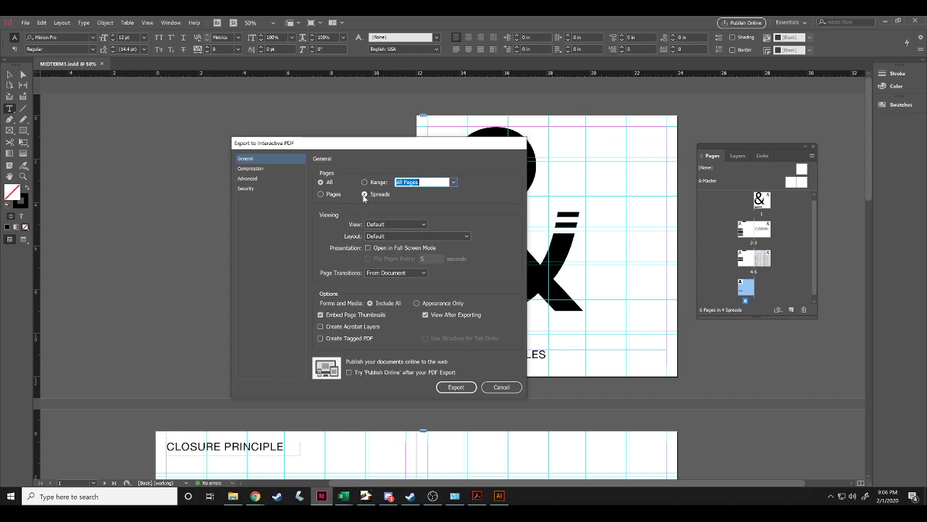
left_click(321, 194)
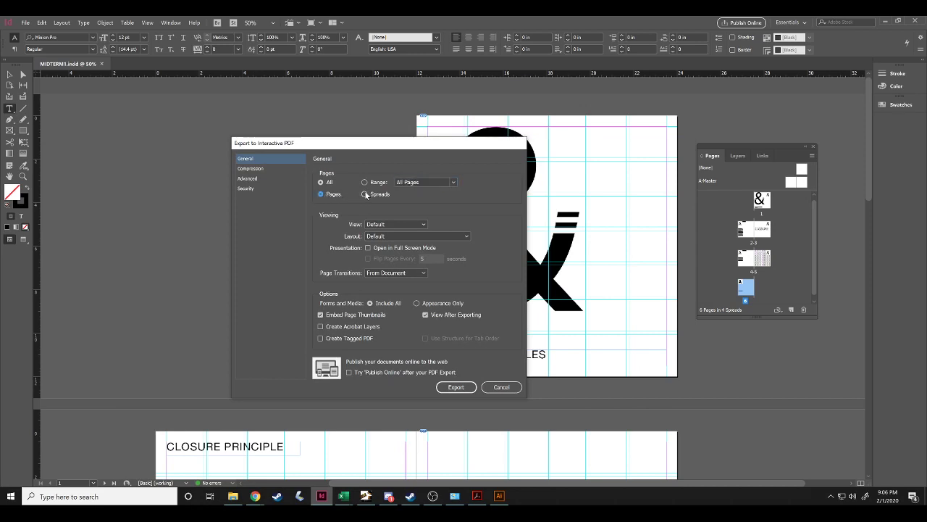
left_click(456, 388)
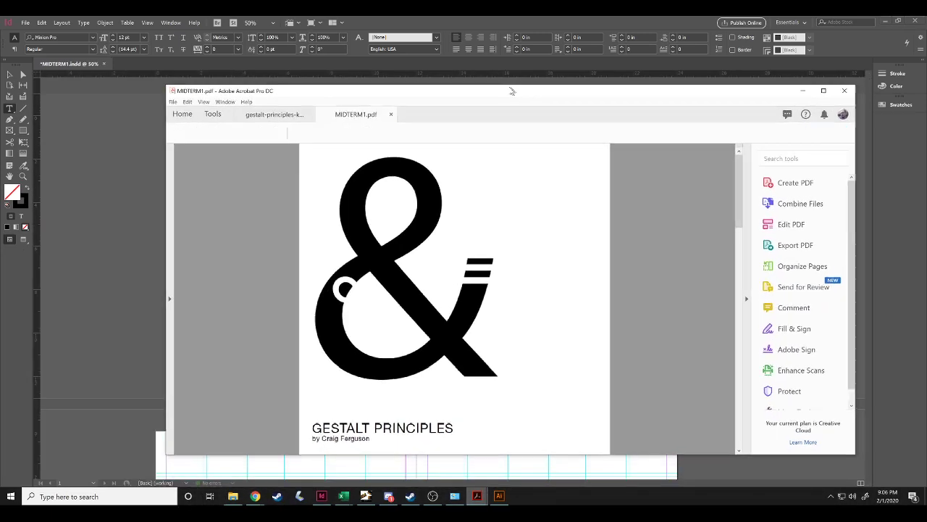
Review the exported PDF from the cover through the references page, and close Acrobat with all its tabs.
left_click_drag(512, 92, 459, 78)
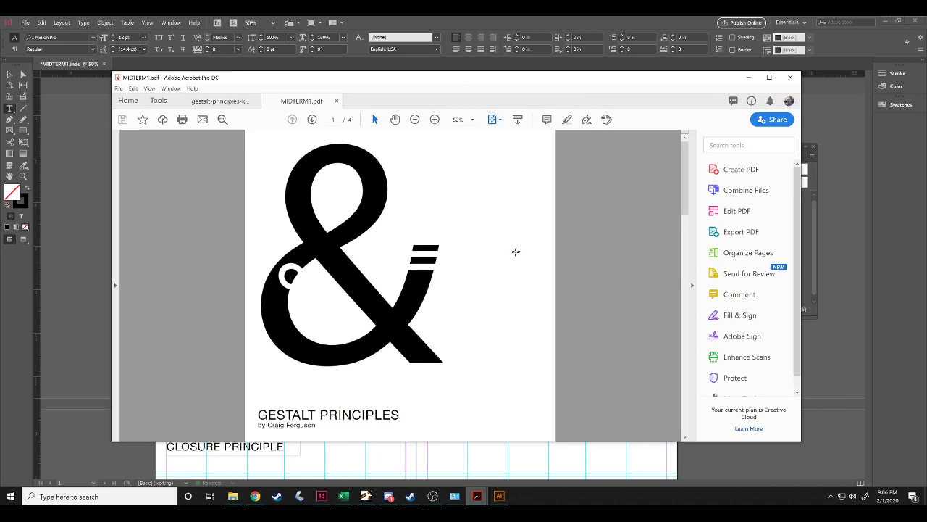
scroll(449, 266, "down", 5)
scroll(440, 265, "up", 5)
scroll(441, 264, "down", 3)
scroll(440, 265, "down", 3)
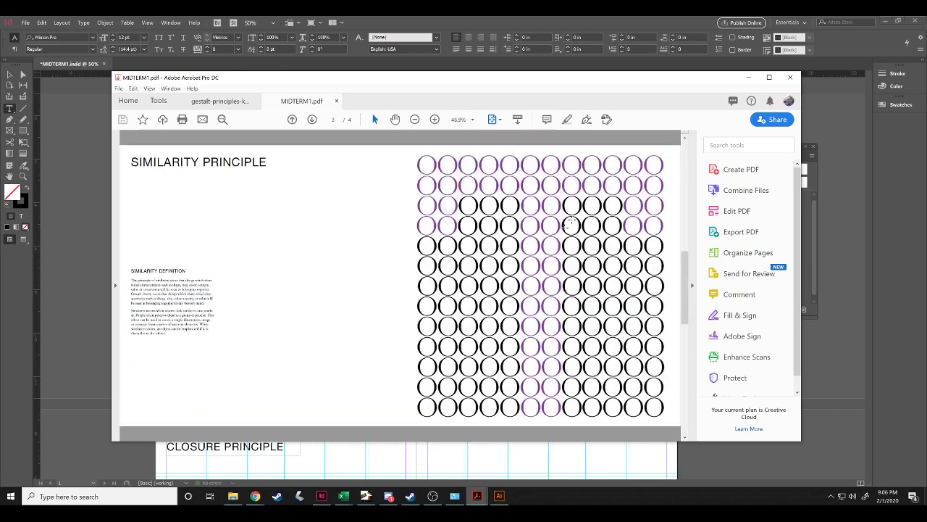
scroll(308, 314, "down", 3)
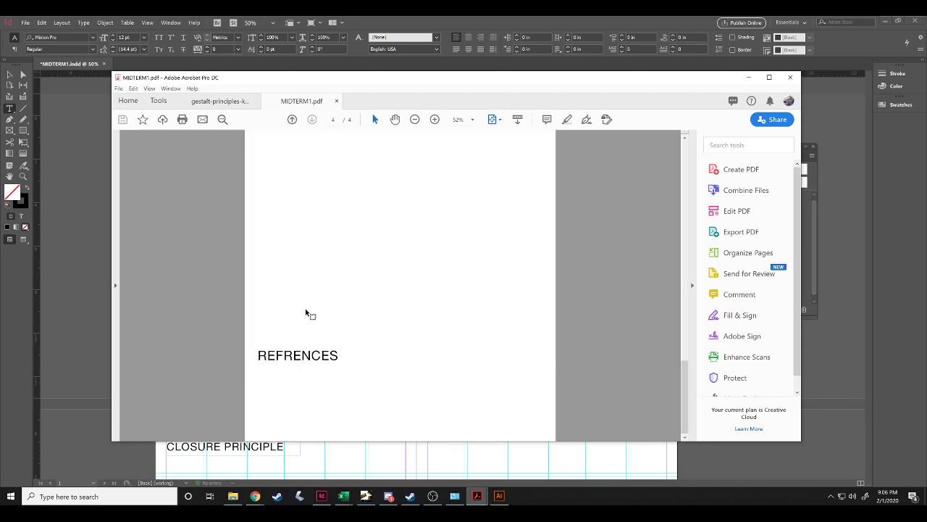
scroll(306, 313, "up", 6)
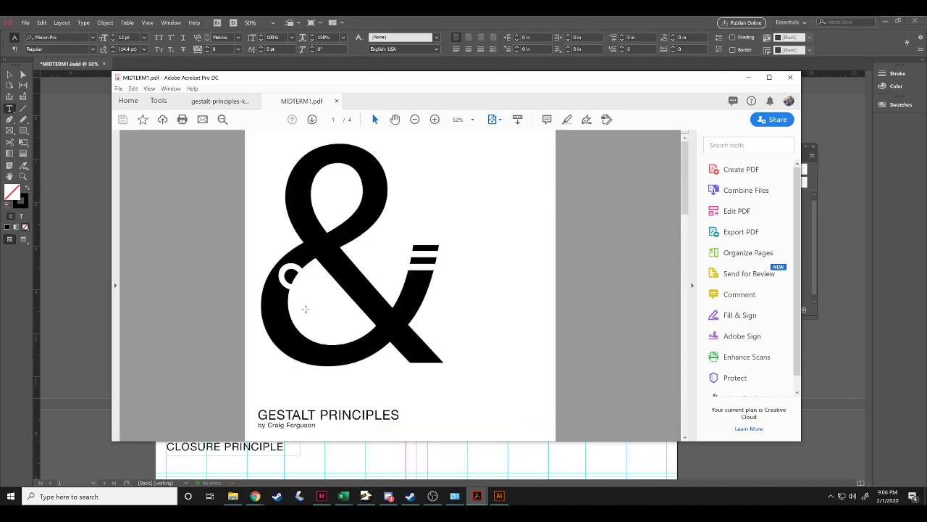
scroll(306, 312, "down", 6)
scroll(307, 312, "up", 6)
scroll(316, 298, "down", 6)
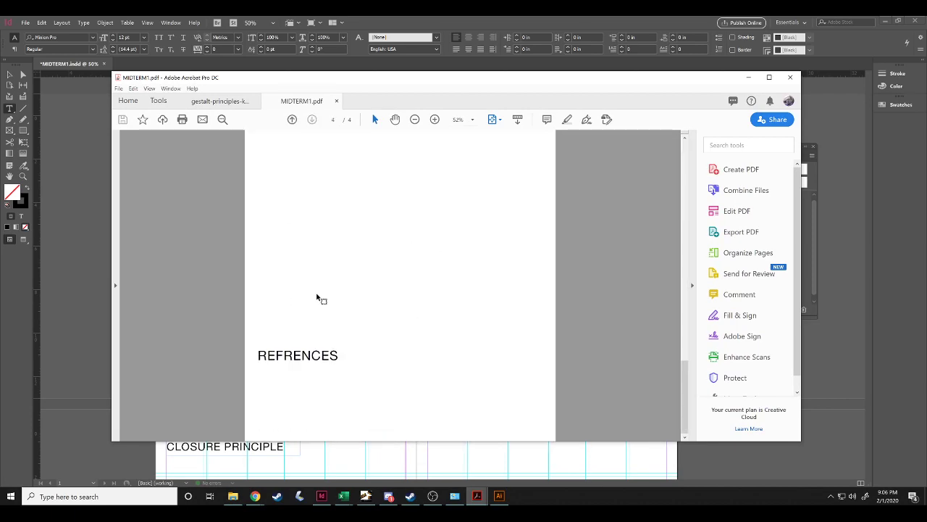
scroll(317, 298, "up", 6)
scroll(316, 294, "down", 6)
scroll(317, 296, "up", 6)
left_click(789, 79)
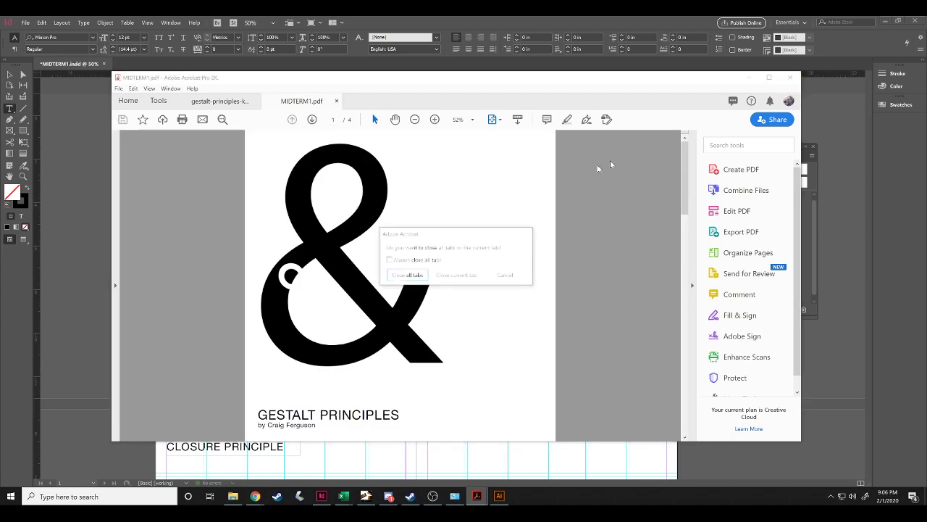
left_click(409, 276)
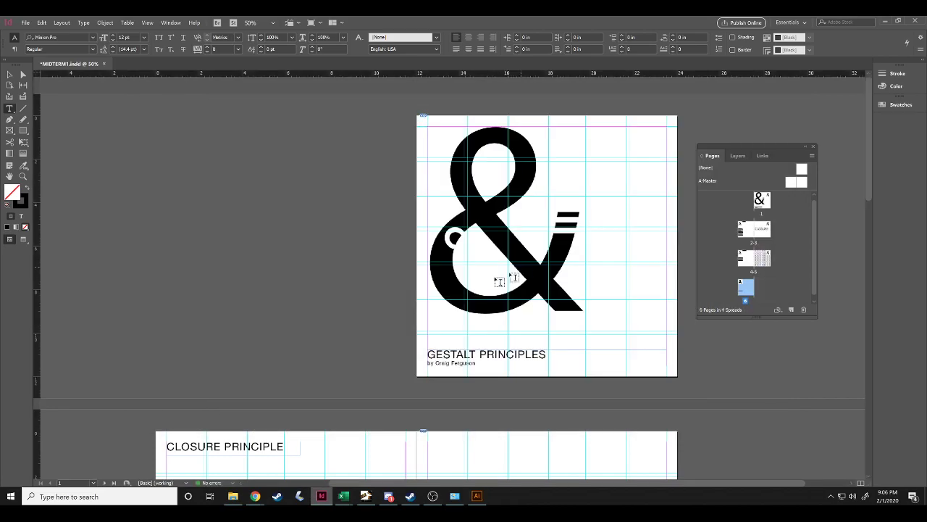
scroll(343, 296, "down", 10)
scroll(345, 297, "up", 10)
scroll(345, 297, "down", 10)
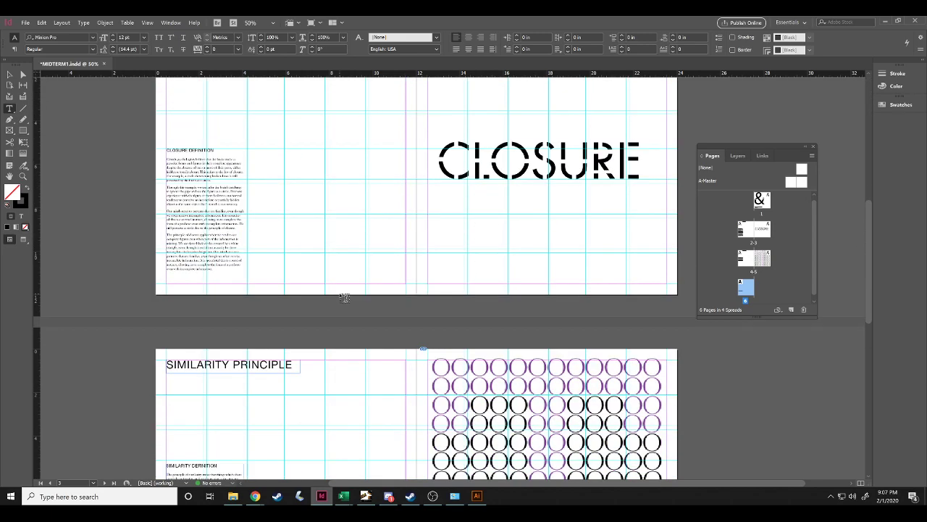
scroll(300, 325, "down", 6)
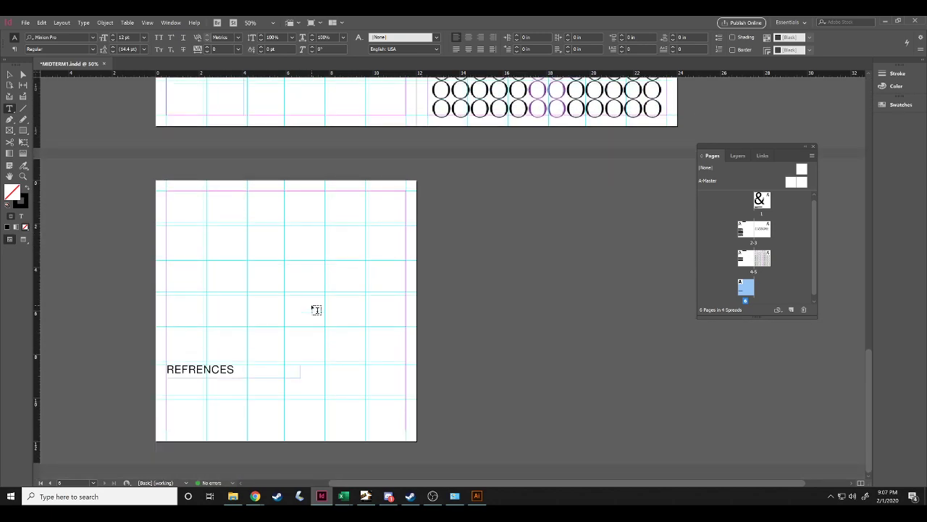